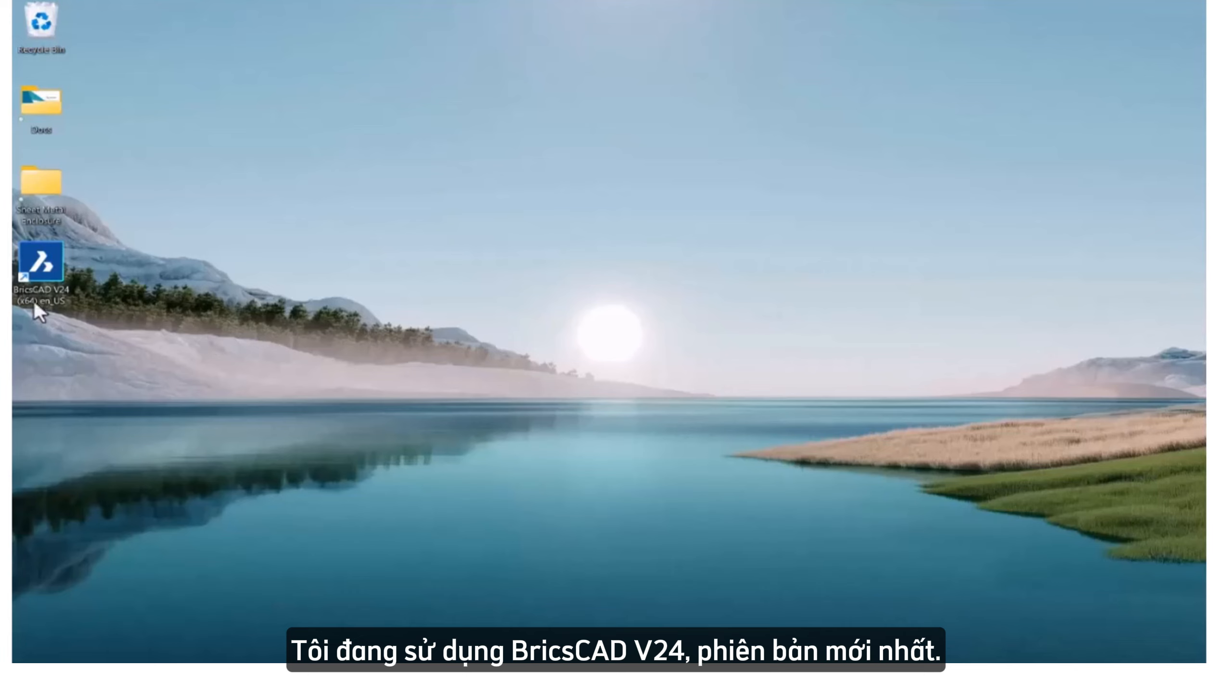
# Start BricsCAD V24 in the Mechanical Design workspace and open a new drawing with the BOM Manager closed.
pyautogui.doubleClick(32, 278)
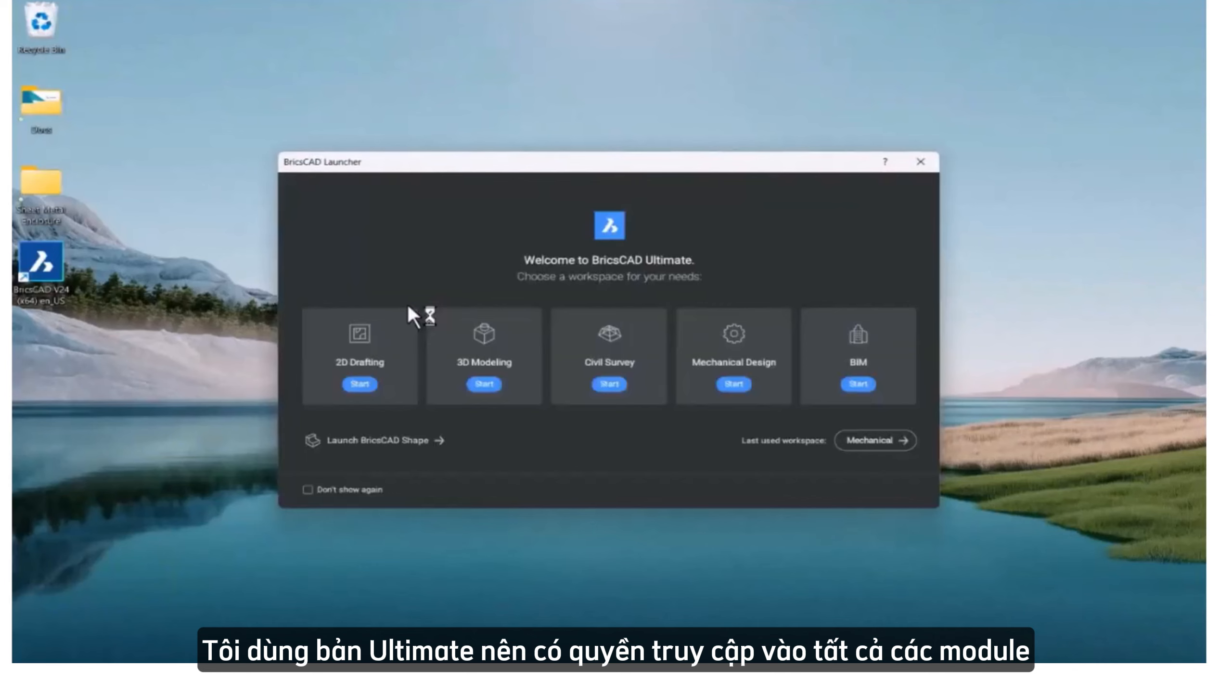
pyautogui.click(735, 385)
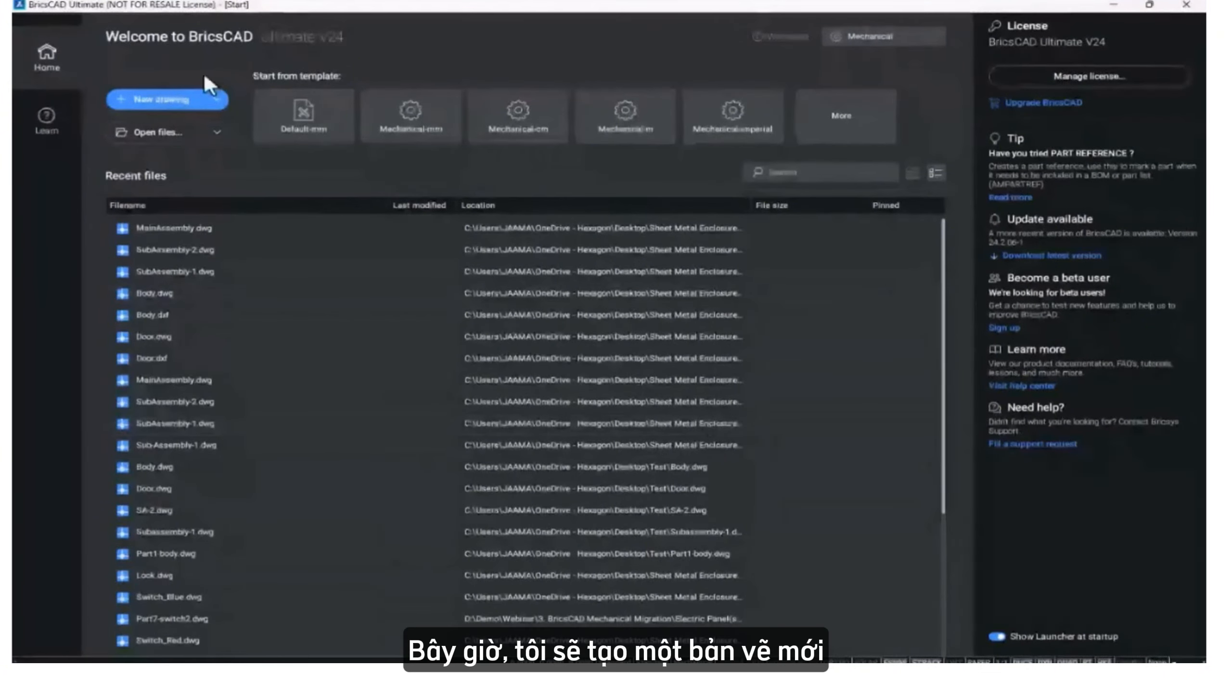
pyautogui.click(192, 100)
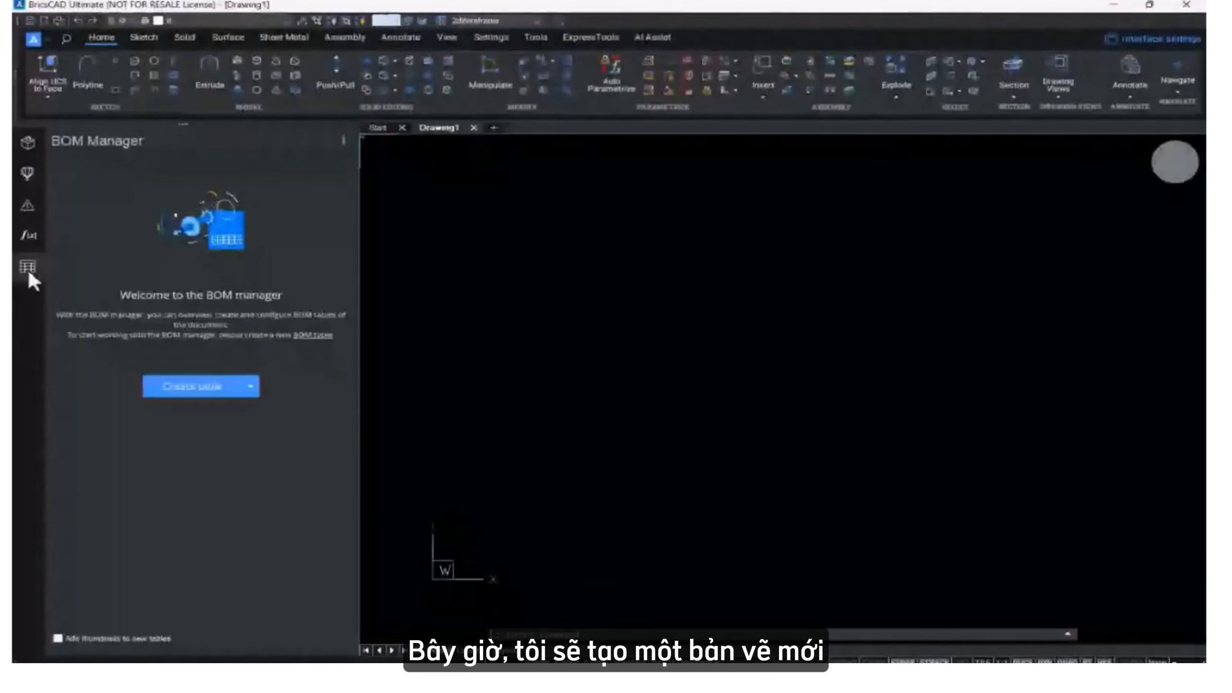
pyautogui.click(27, 267)
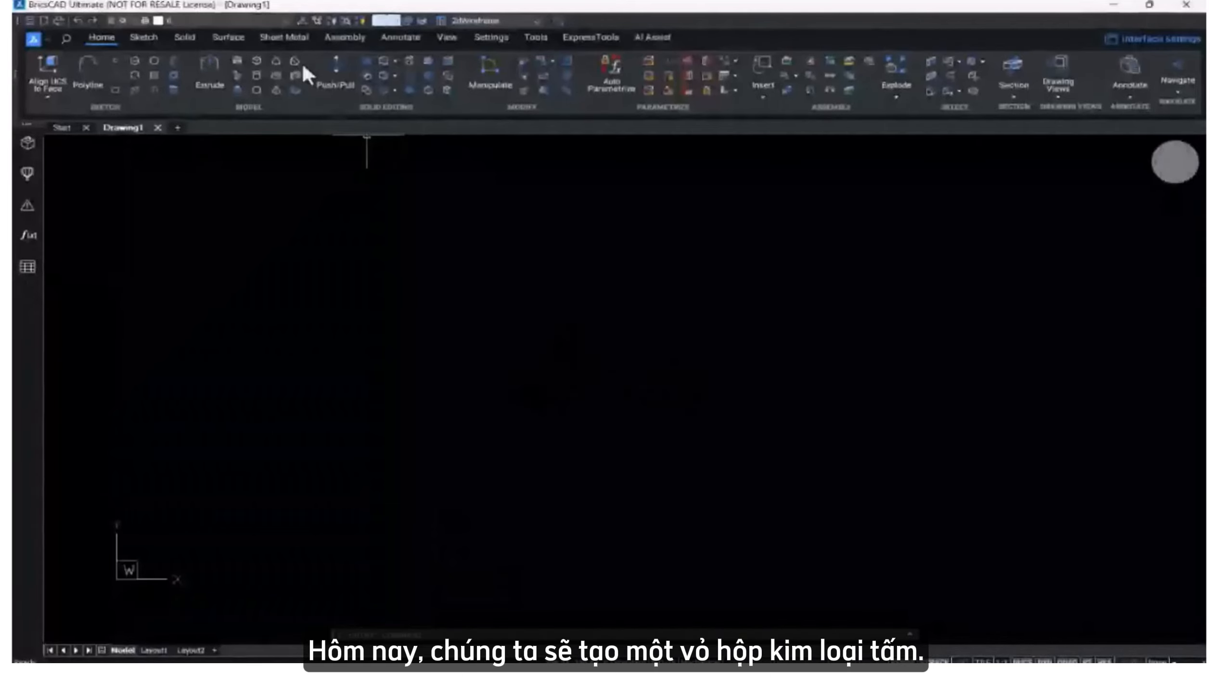
# Draw a 700 x 700 square with the Rectangle command.
pyautogui.click(294, 45)
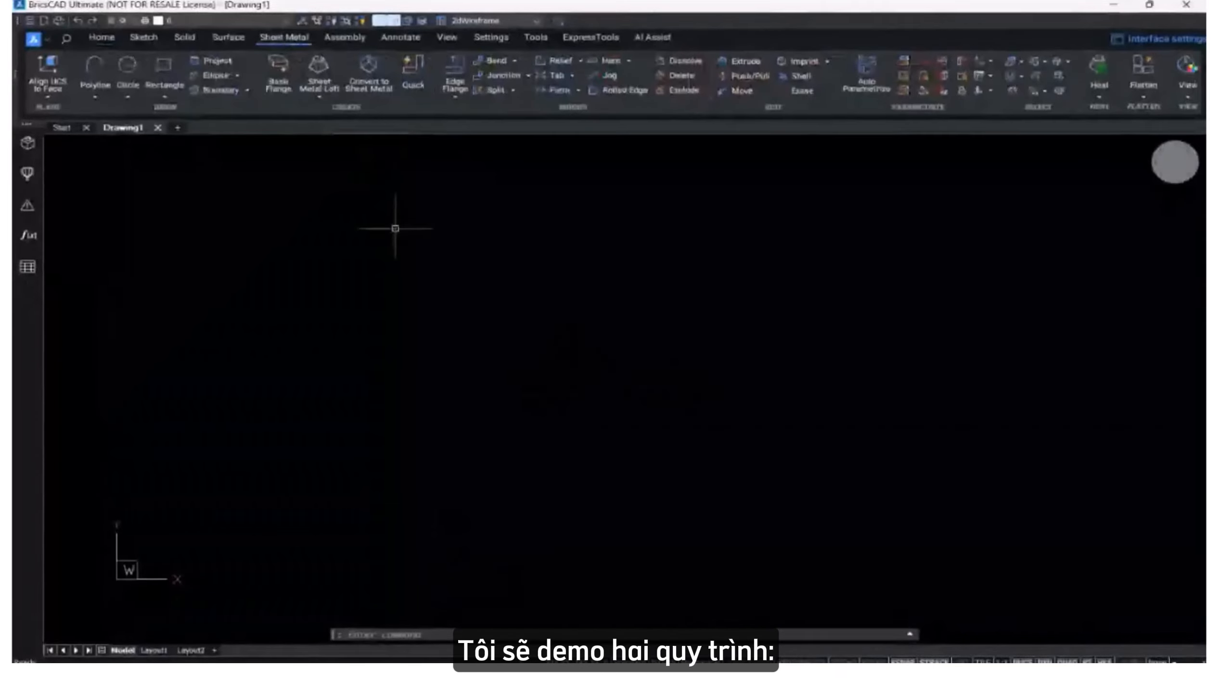
pyautogui.scroll(3, 420, 262)
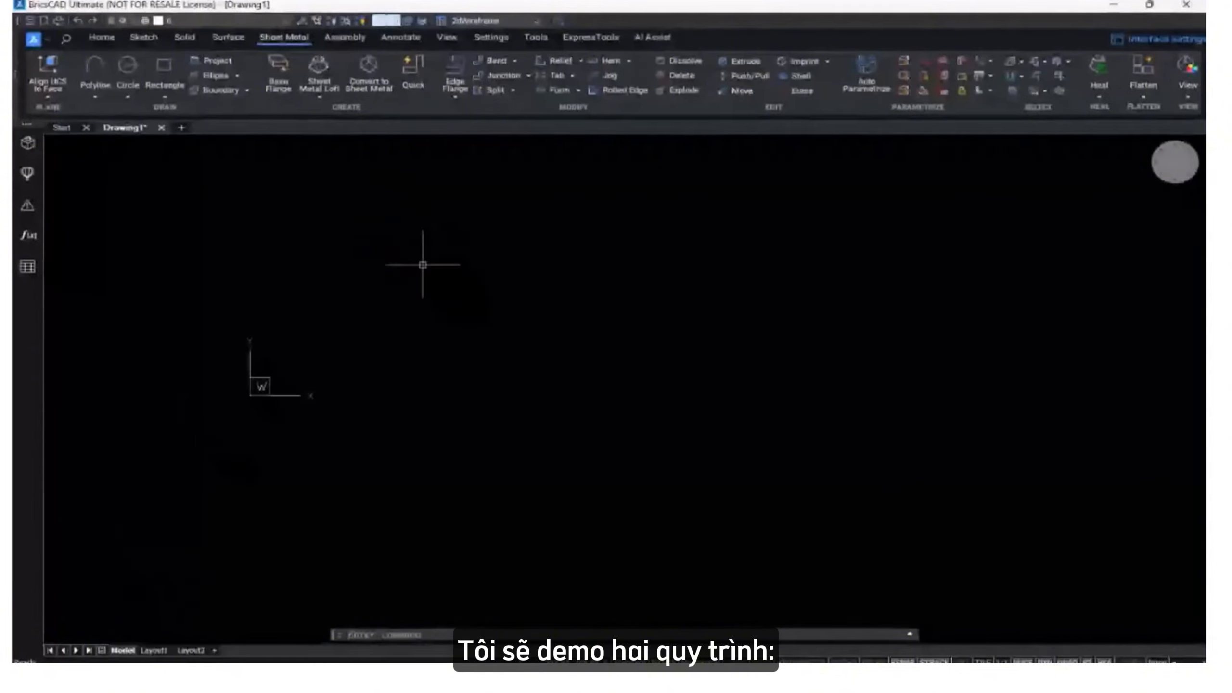
pyautogui.write('rec')
pyautogui.press('Return')
pyautogui.click(433, 232)
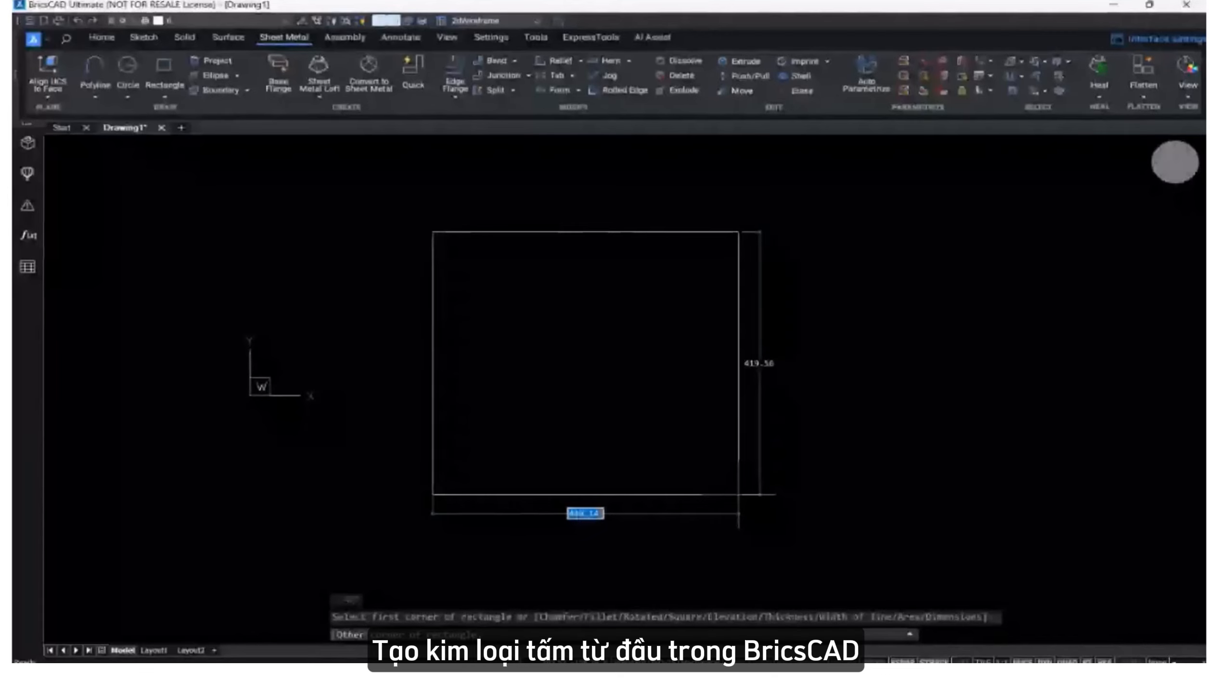
pyautogui.write('700')
pyautogui.press('Tab')
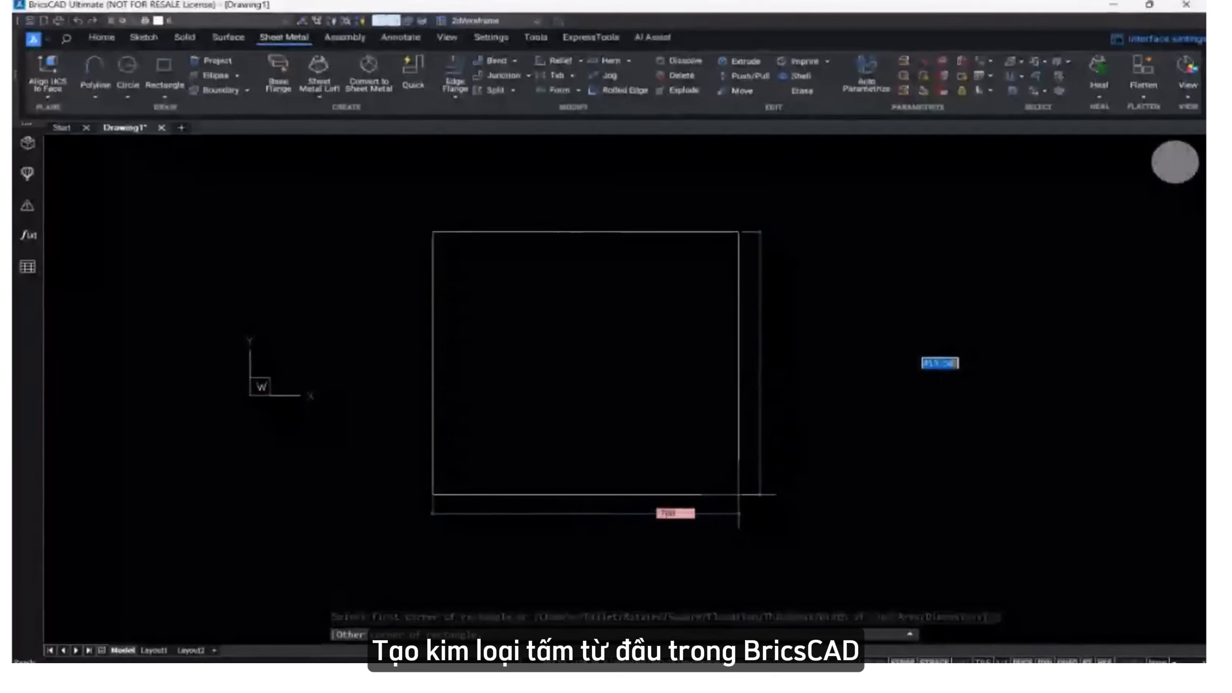
pyautogui.write('3')
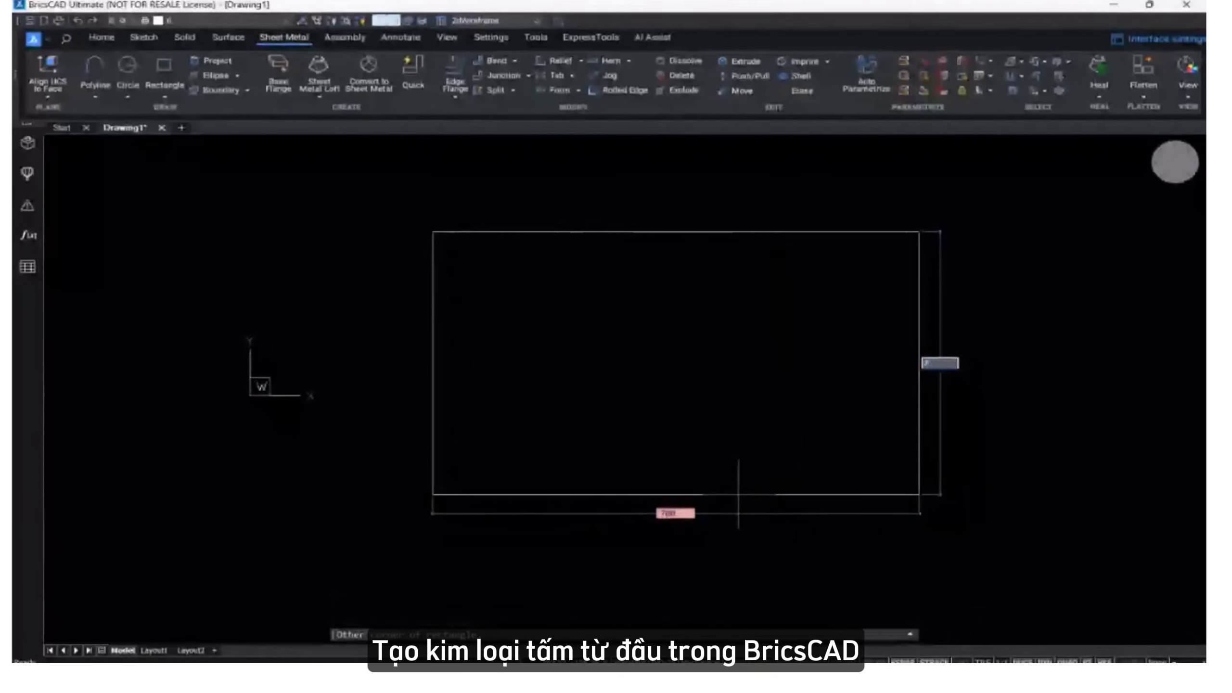
pyautogui.write('00')
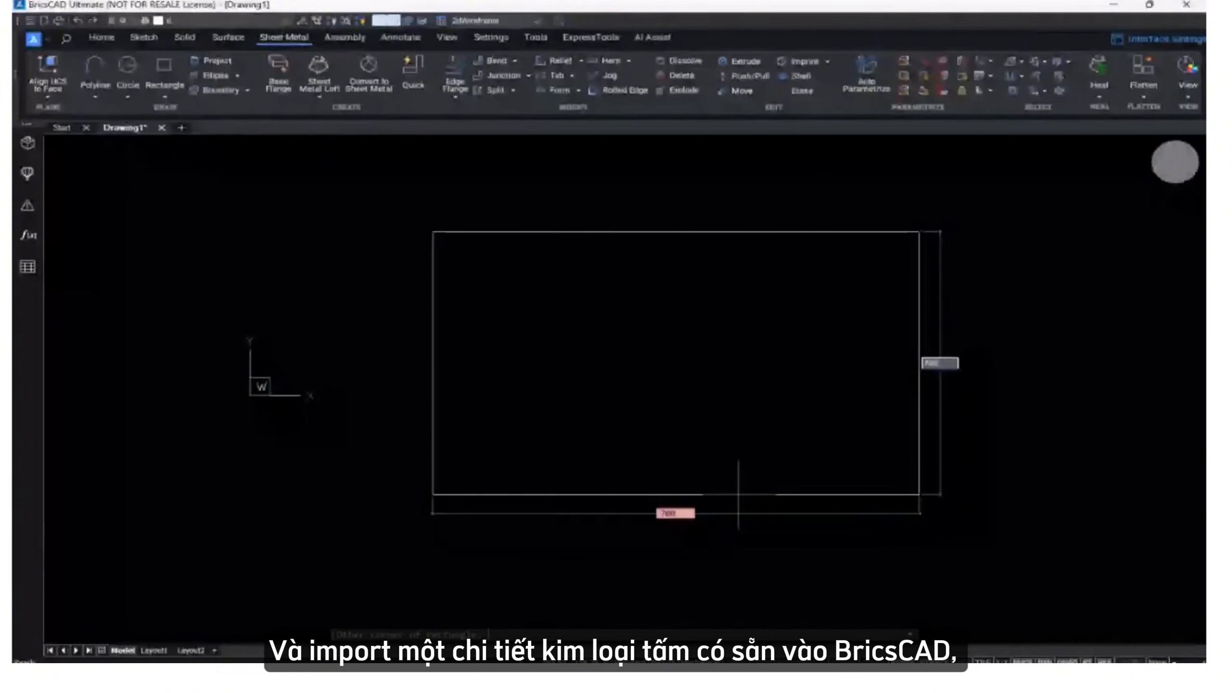
pyautogui.press('Return')
pyautogui.scroll(-2, 738, 495)
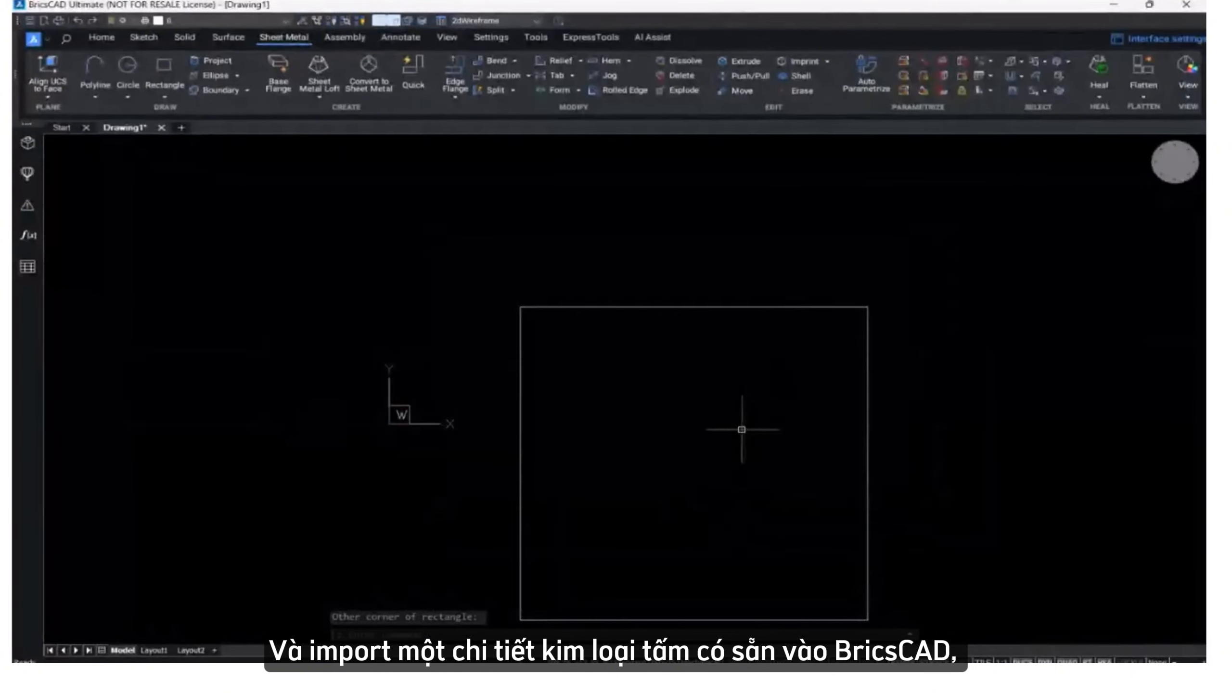
pyautogui.moveTo(741, 429); pyautogui.dragTo(695, 366, button='middle')
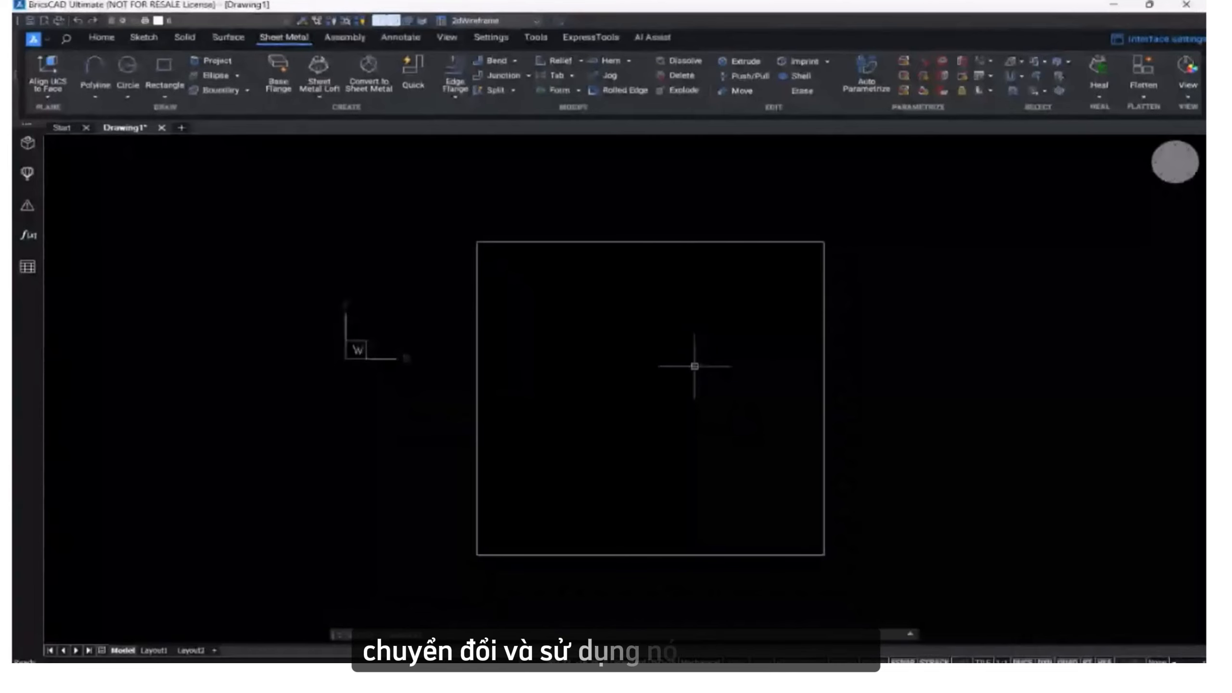
pyautogui.write('a')
pyautogui.press('Return')
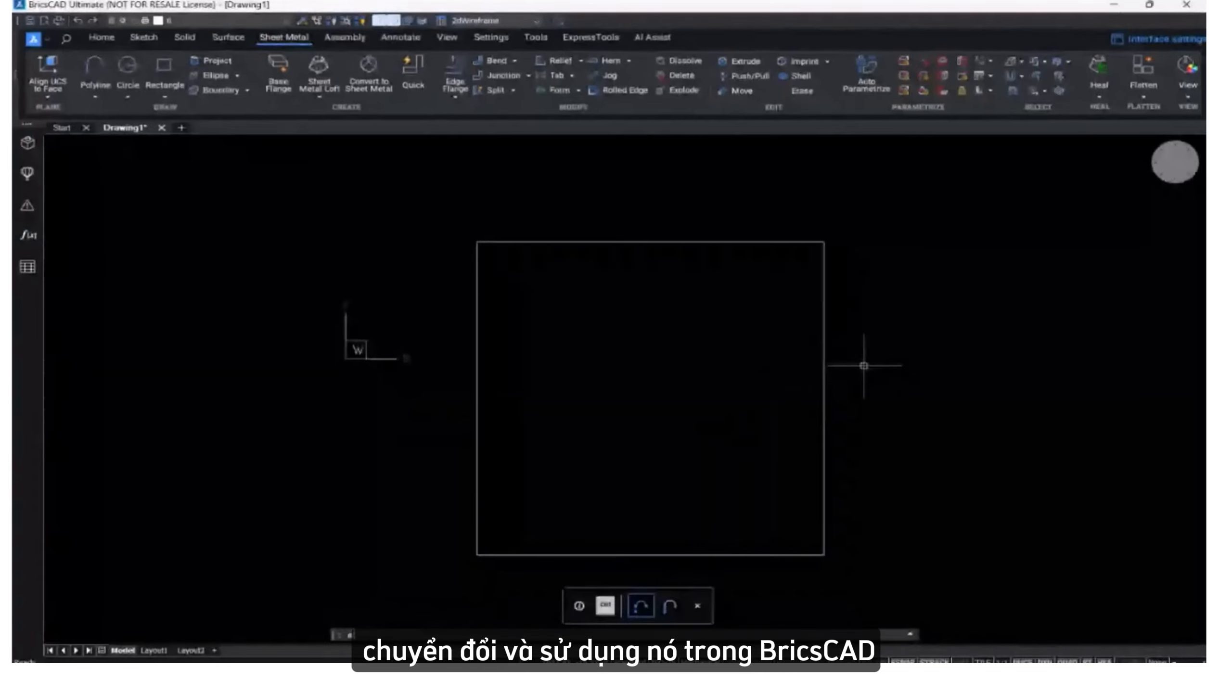
pyautogui.press('Escape')
# Move the square from its centre point to the origin at 0,0,0.
pyautogui.write('m')
pyautogui.press('Return')
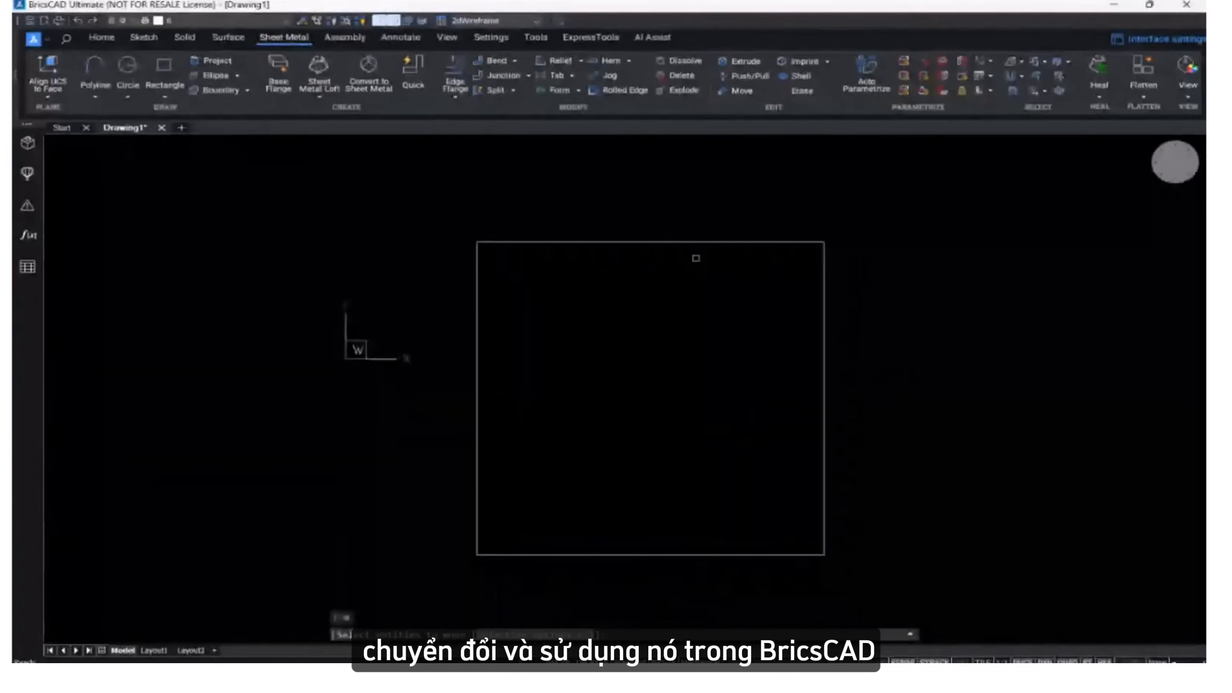
pyautogui.click(665, 245)
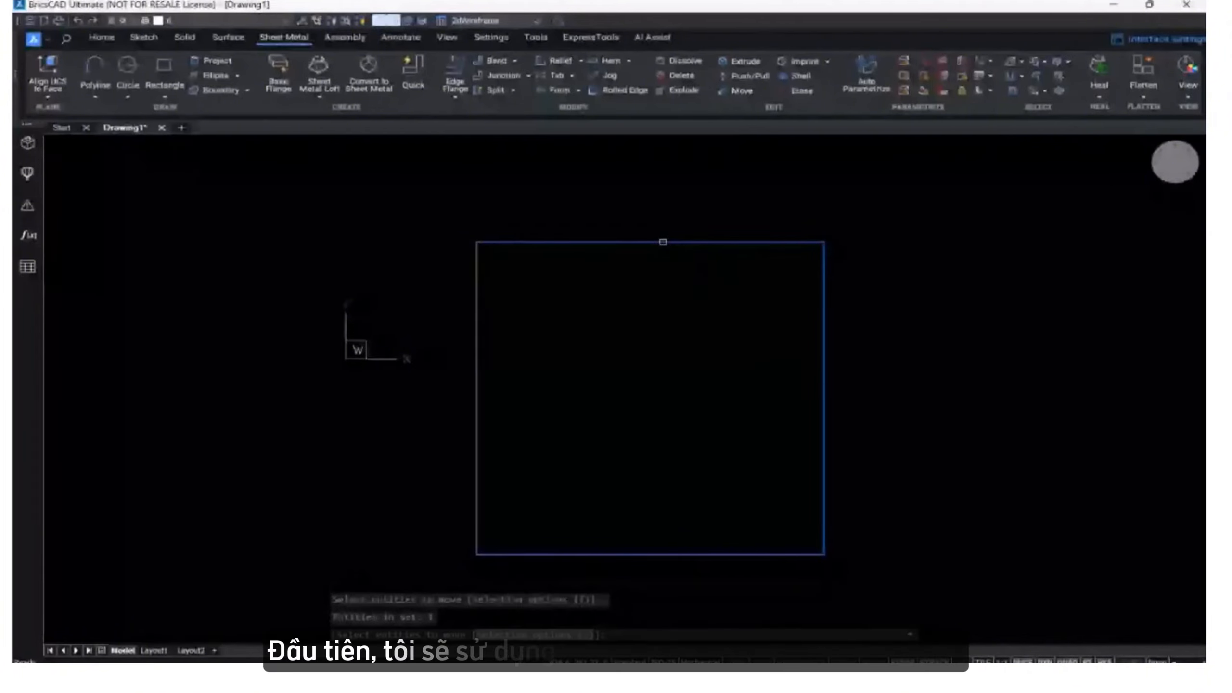
pyautogui.press('Return')
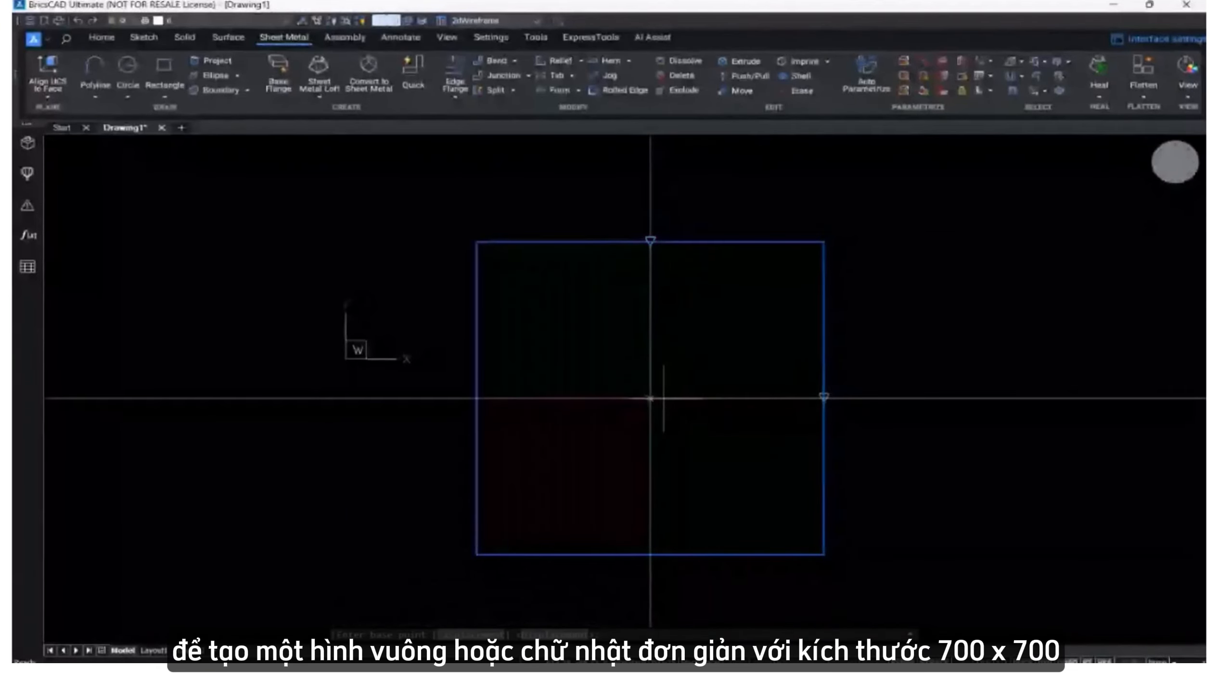
pyautogui.click(650, 398)
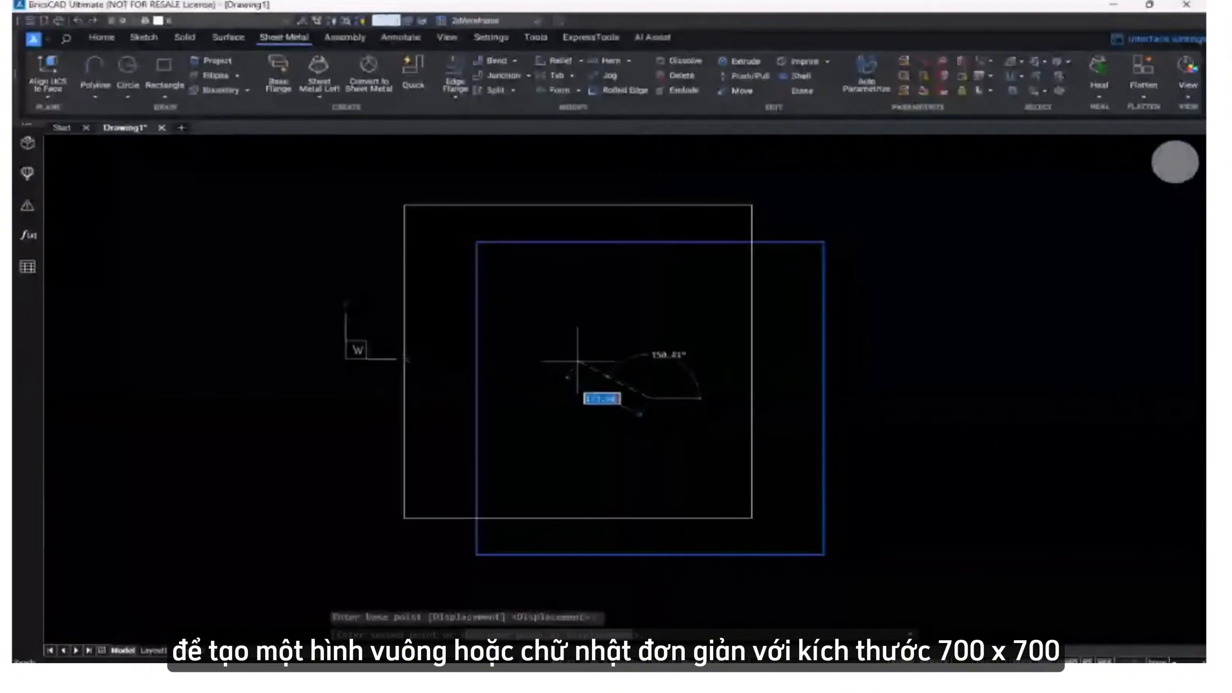
pyautogui.write('0,0,')
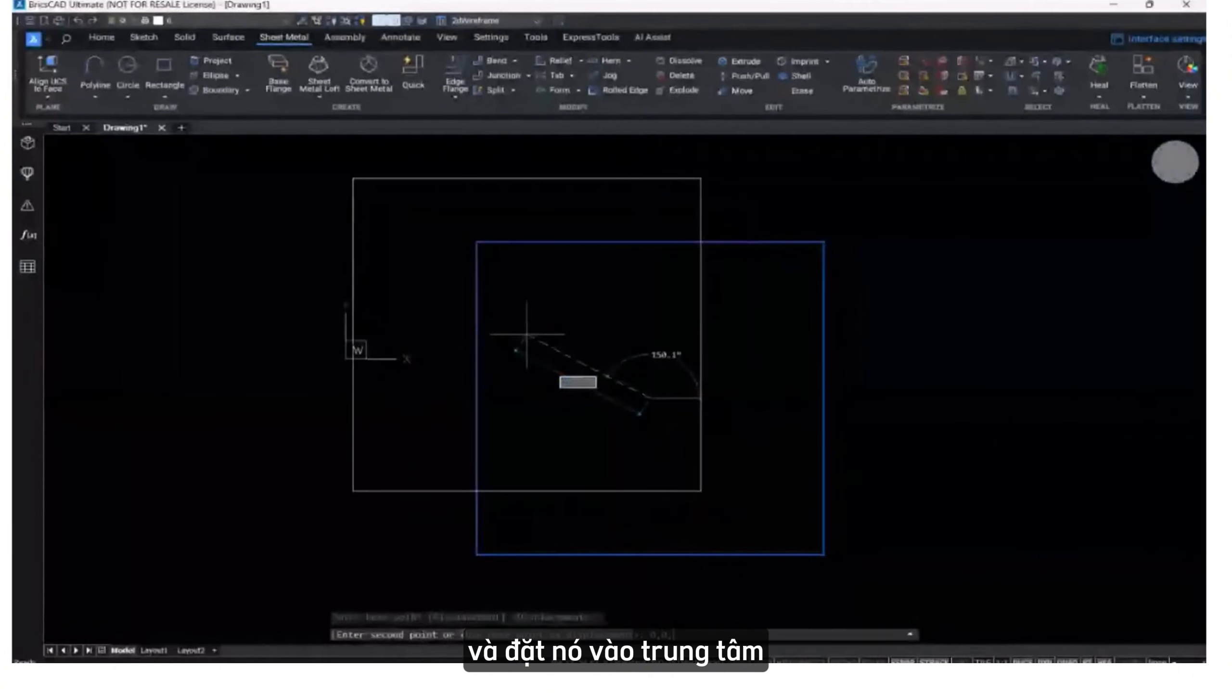
pyautogui.write('0')
pyautogui.press('Return')
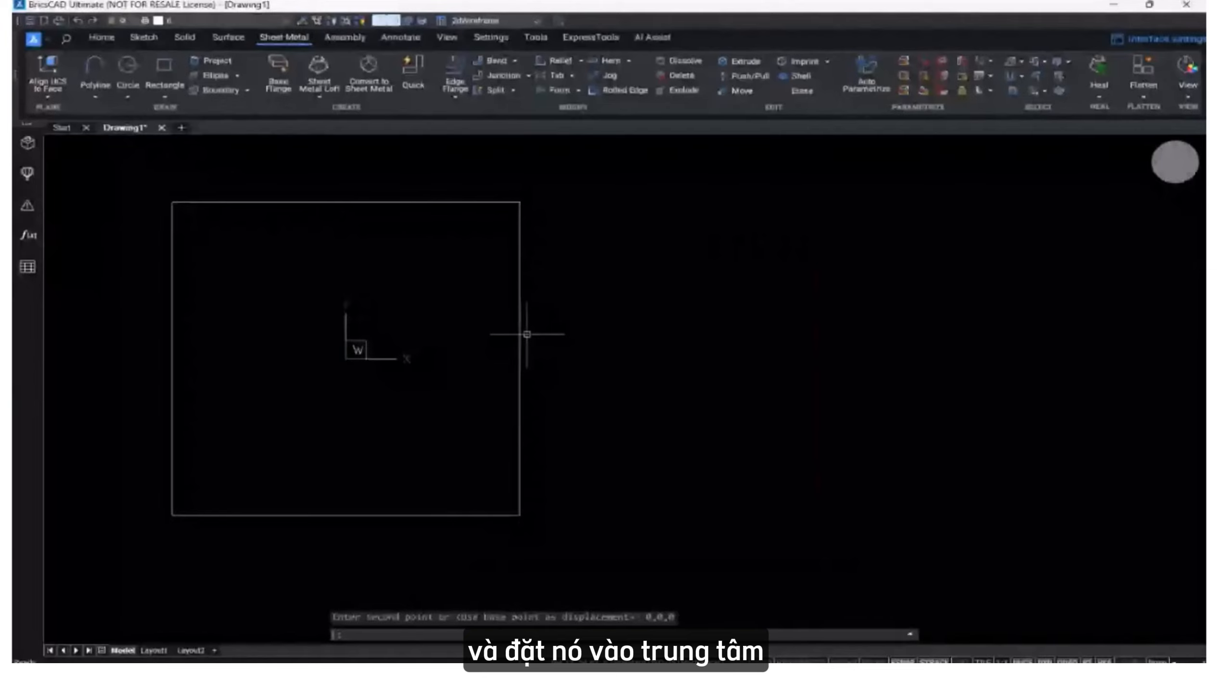
# Create a sheet metal base flange from the square with the Down option, and apply the Modeling visual style.
pyautogui.write('z')
pyautogui.press('Return')
pyautogui.write('e')
pyautogui.press('Return')
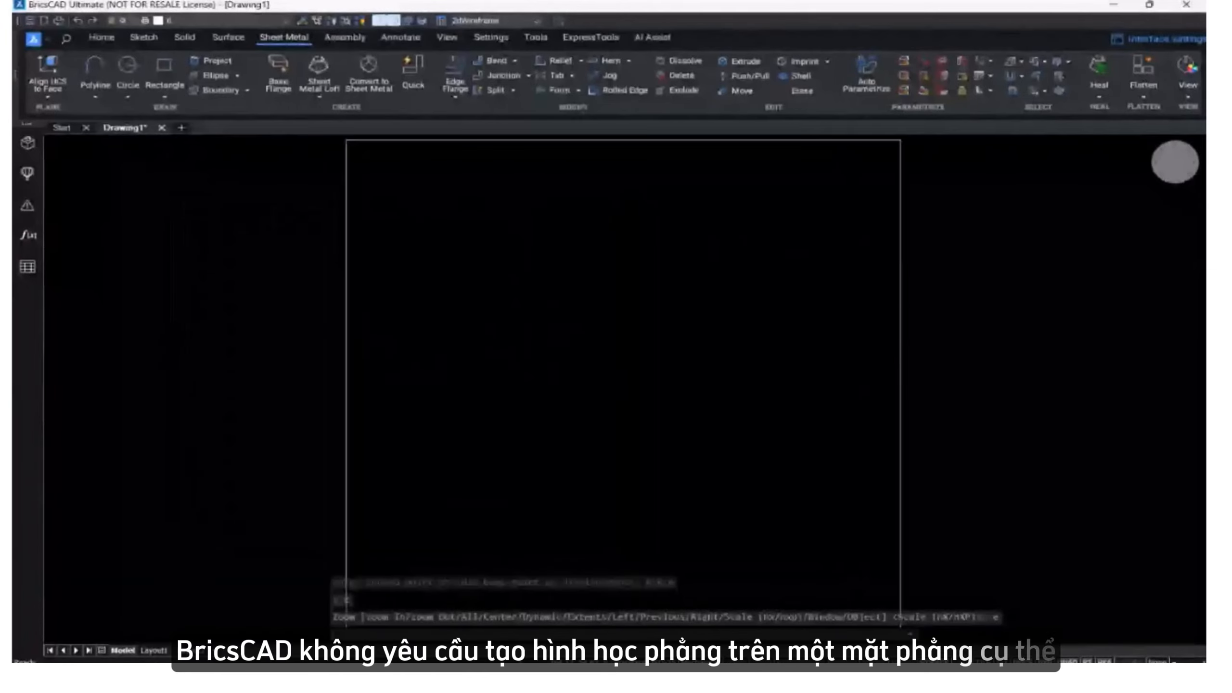
pyautogui.scroll(-2, 576, 333)
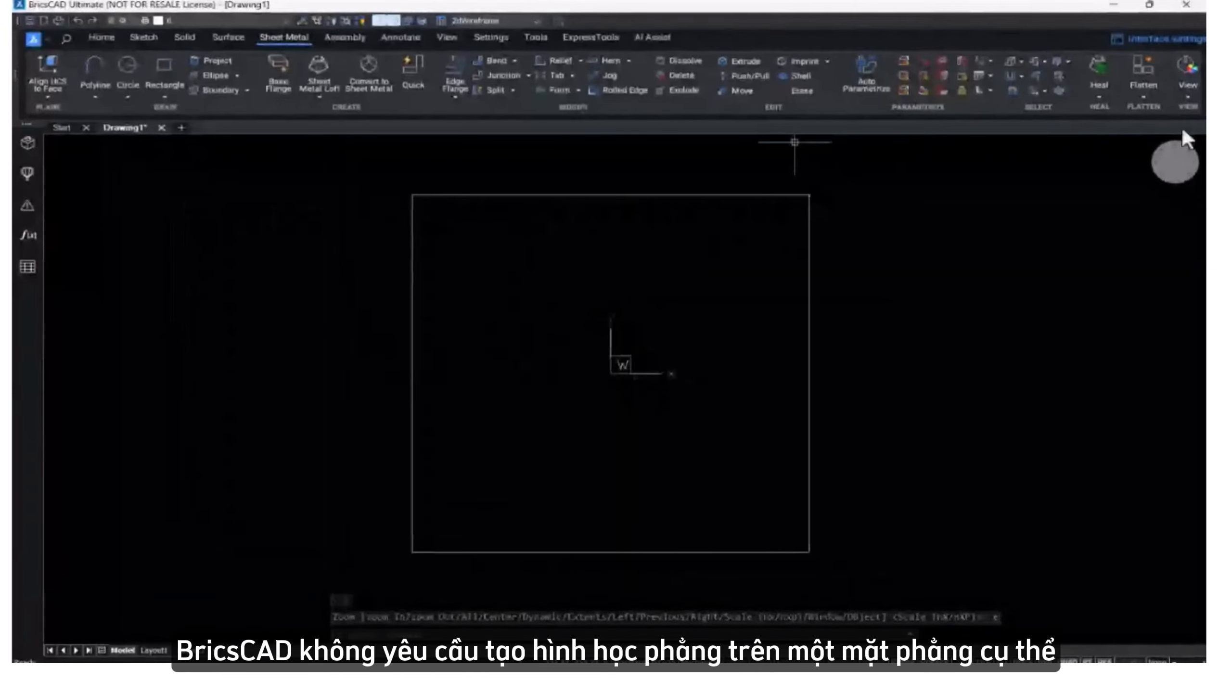
pyautogui.click(1158, 173)
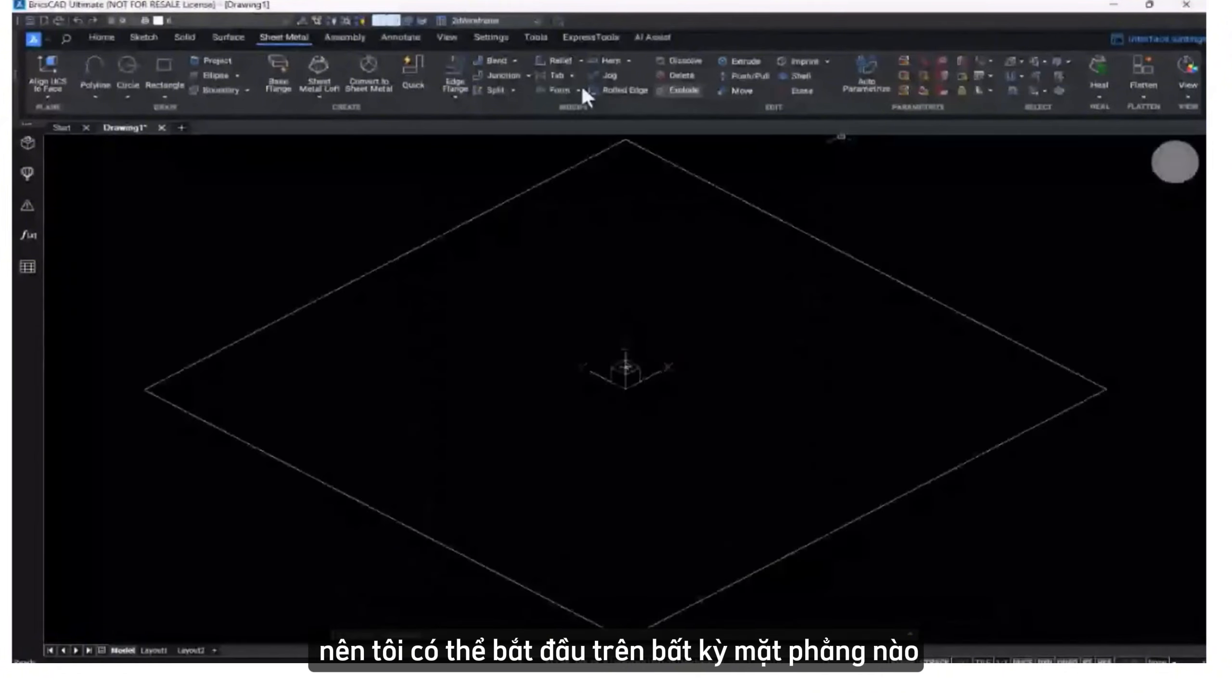
pyautogui.click(281, 82)
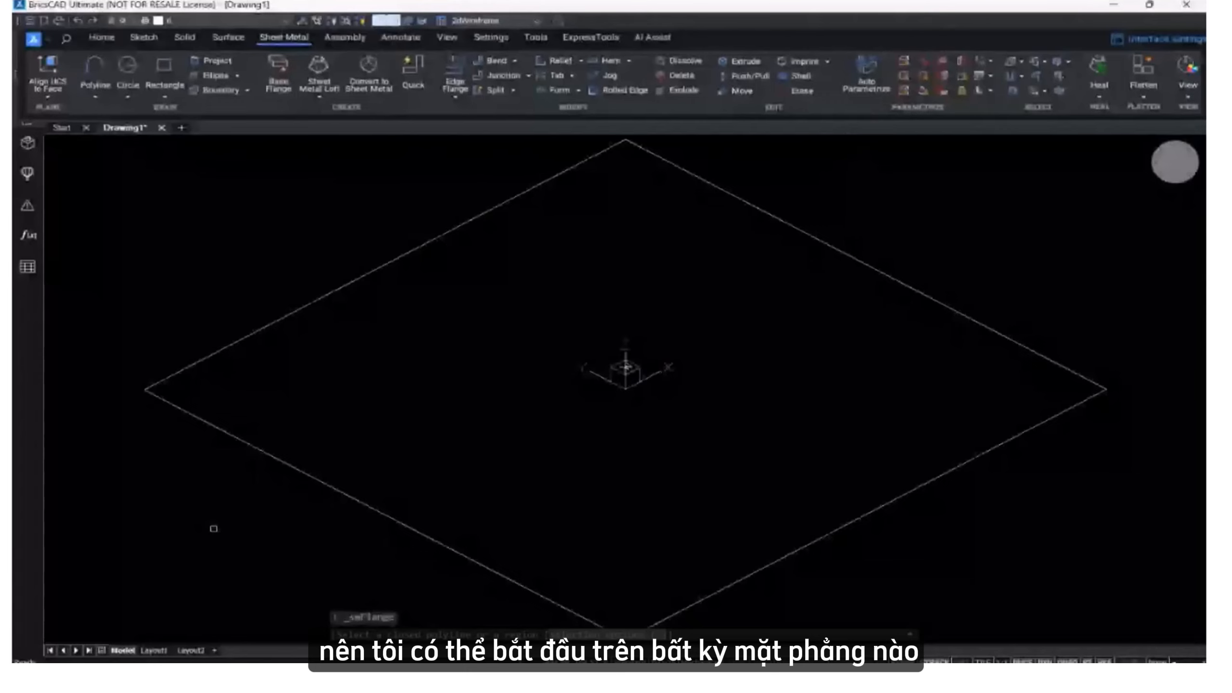
pyautogui.click(275, 458)
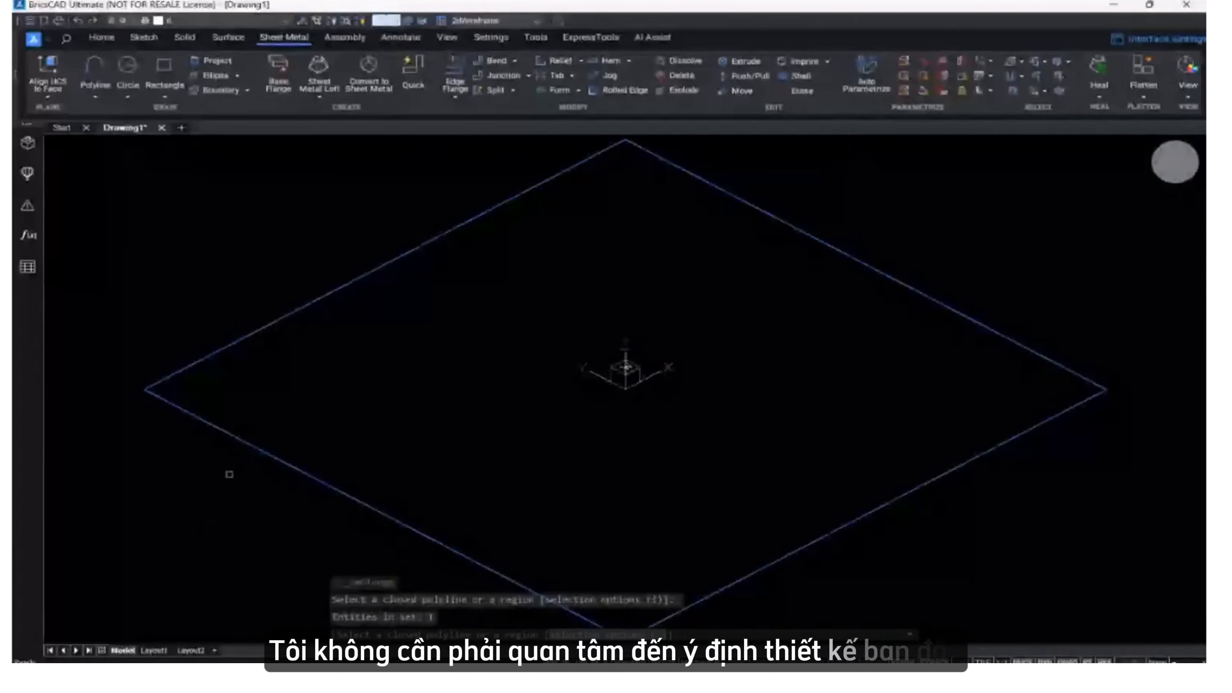
pyautogui.press('Return')
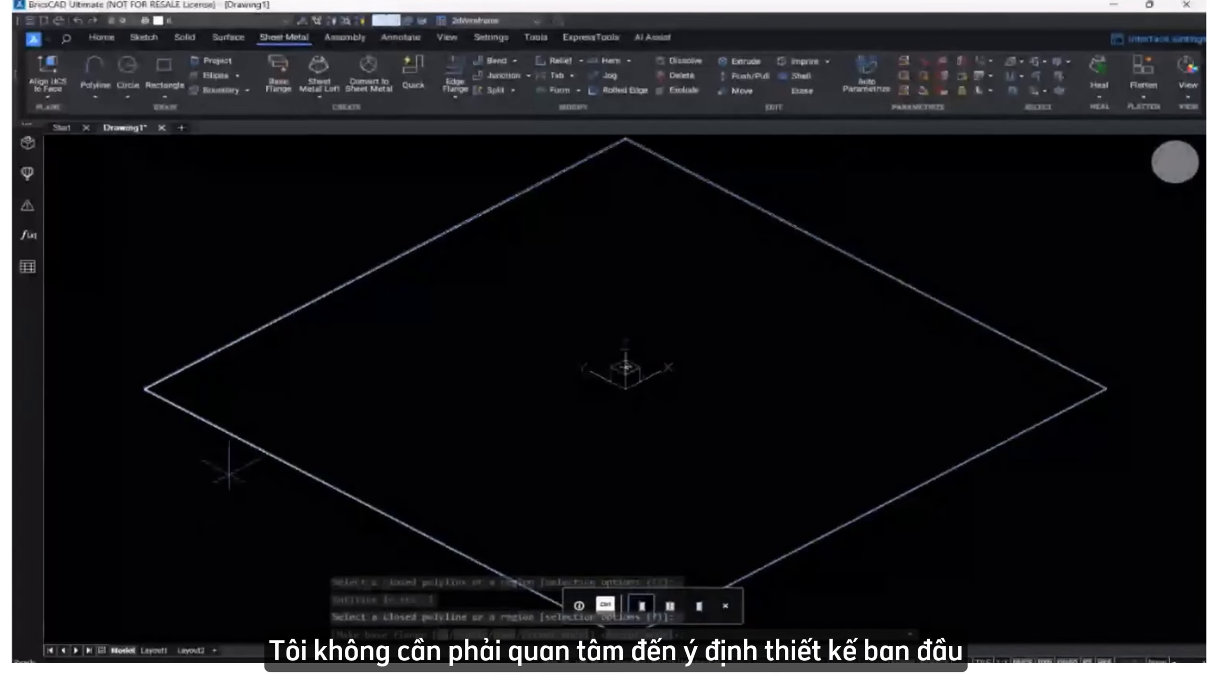
pyautogui.press('ctrl')
pyautogui.press('ctrl')
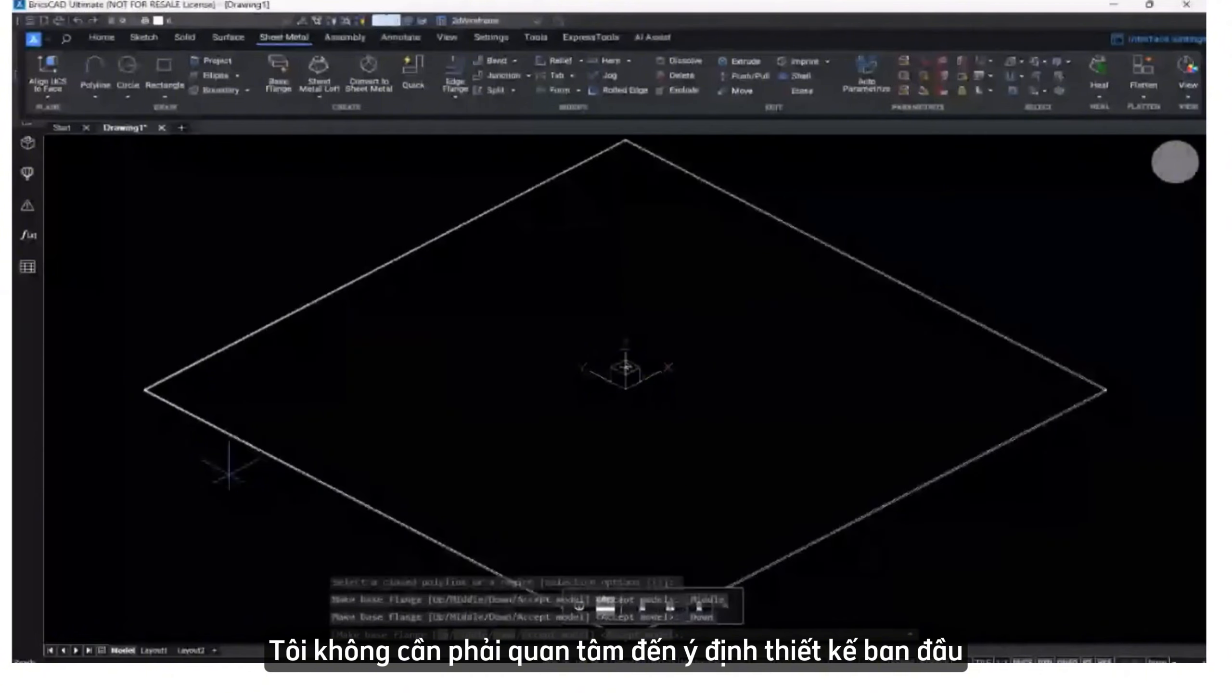
pyautogui.press('Return')
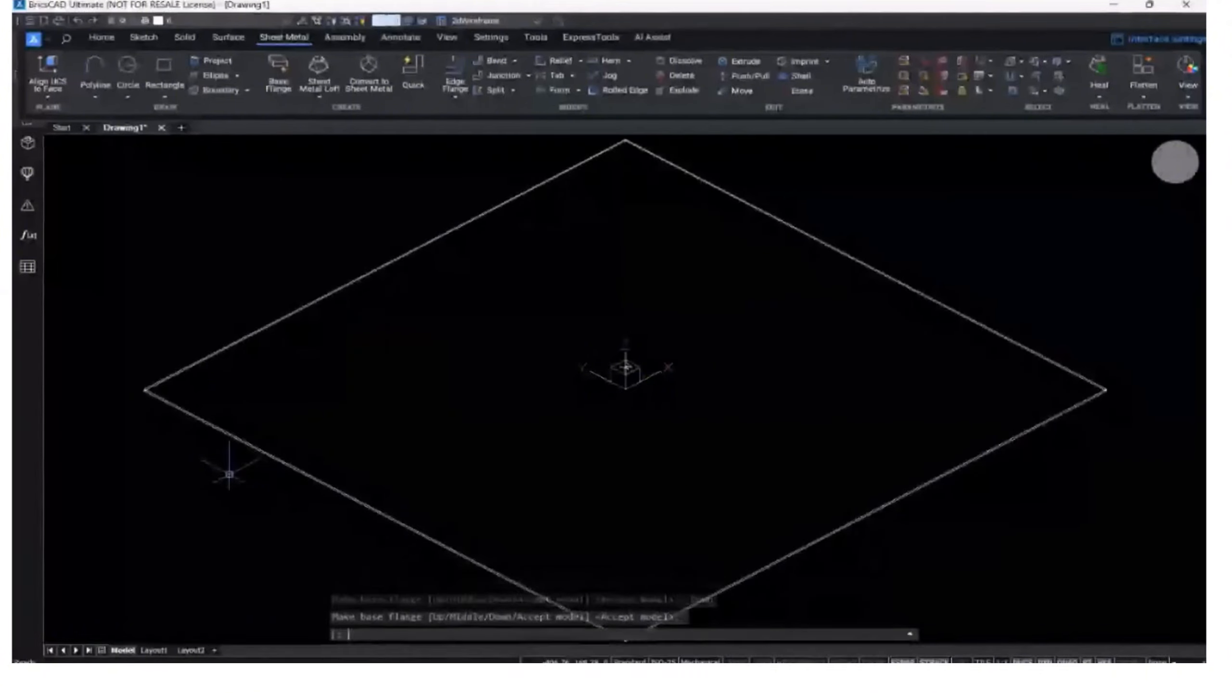
pyautogui.click(502, 21)
pyautogui.click(481, 52)
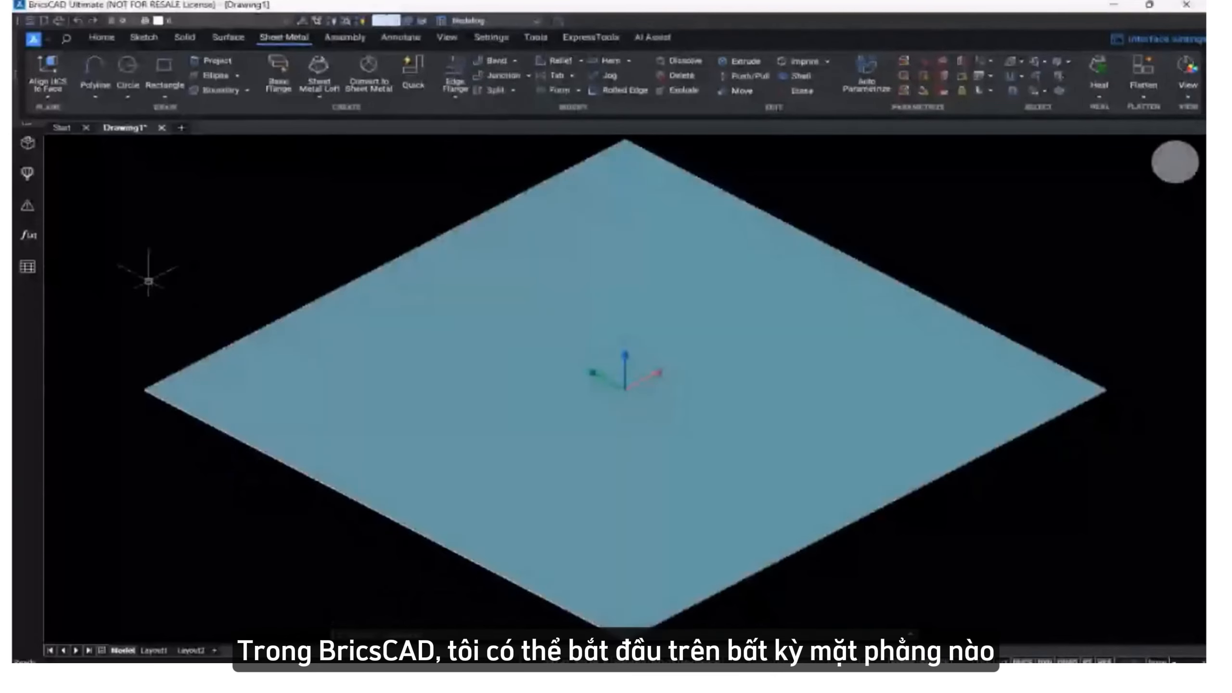
# Examine the drawing's sheet metal Modeling and Unfolding parameters in the Mechanical Browser.
pyautogui.click(23, 146)
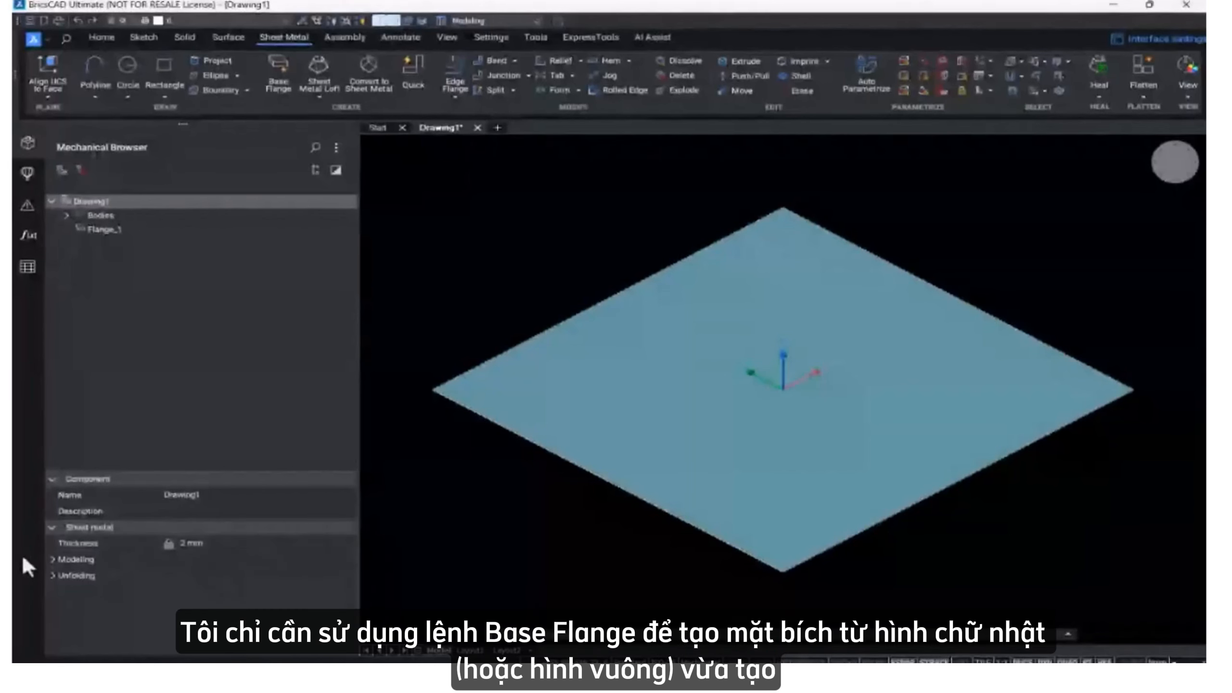
pyautogui.click(52, 560)
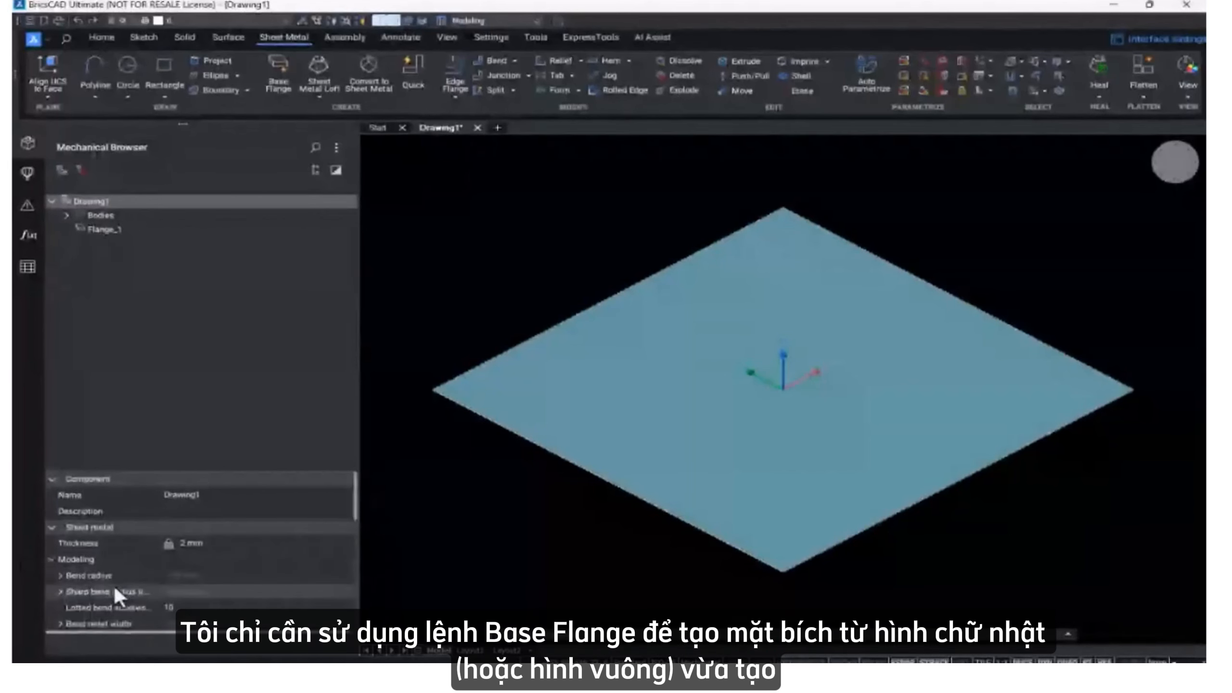
pyautogui.scroll(-5, 114, 585)
pyautogui.scroll(-2, 114, 588)
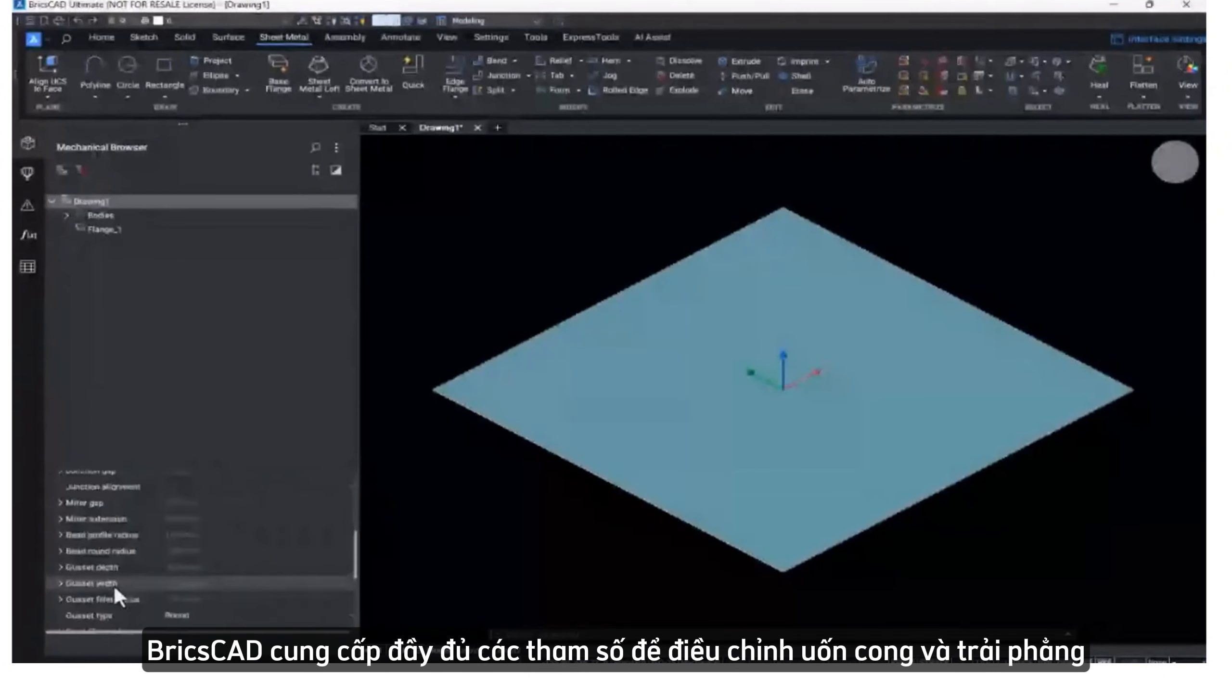
pyautogui.scroll(-2, 114, 588)
pyautogui.scroll(-3, 113, 586)
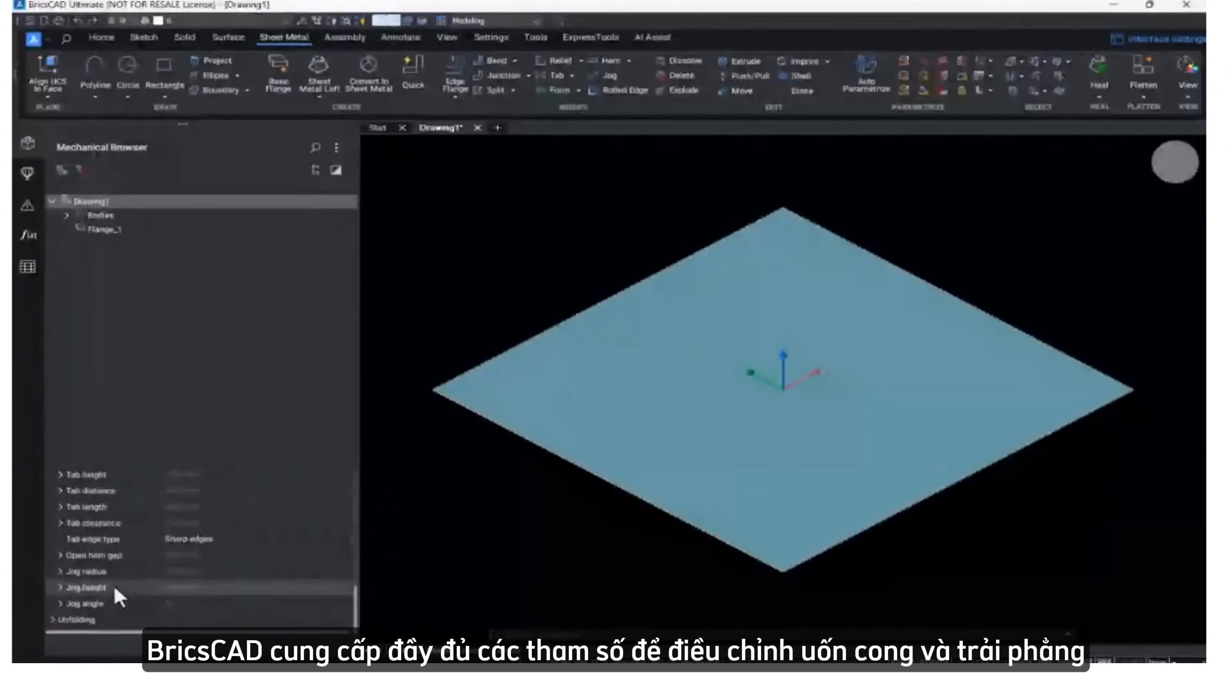
pyautogui.click(53, 621)
pyautogui.scroll(-3, 96, 592)
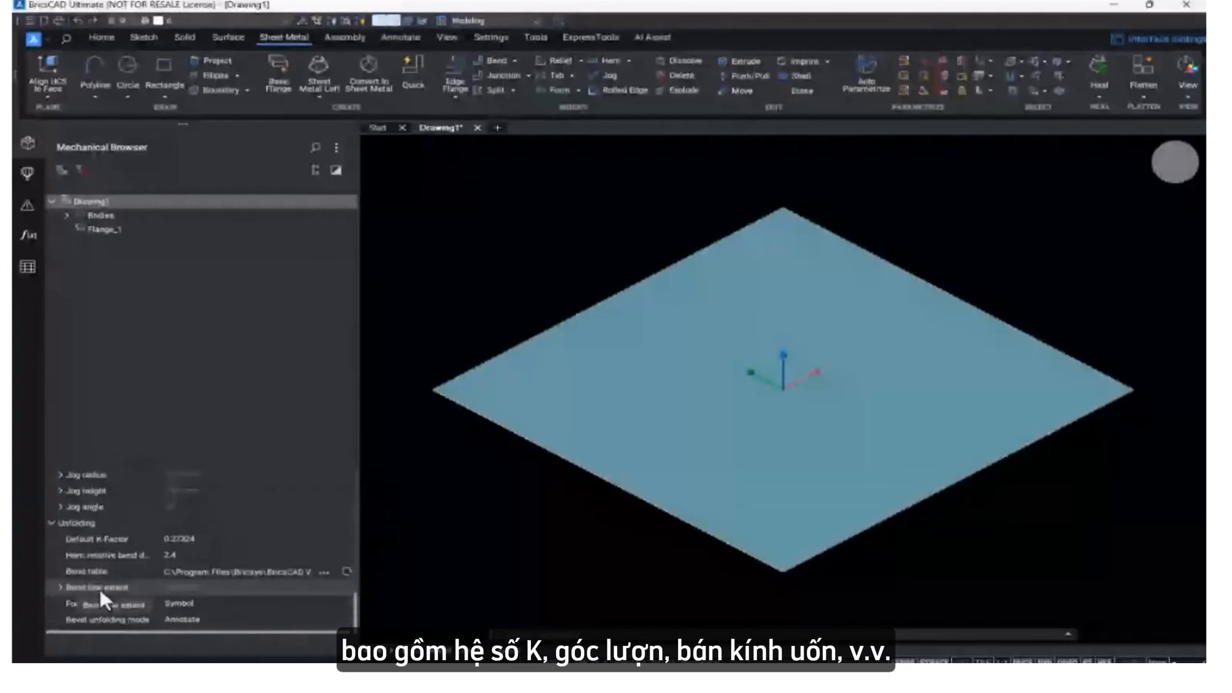
pyautogui.click(51, 523)
pyautogui.scroll(8, 54, 523)
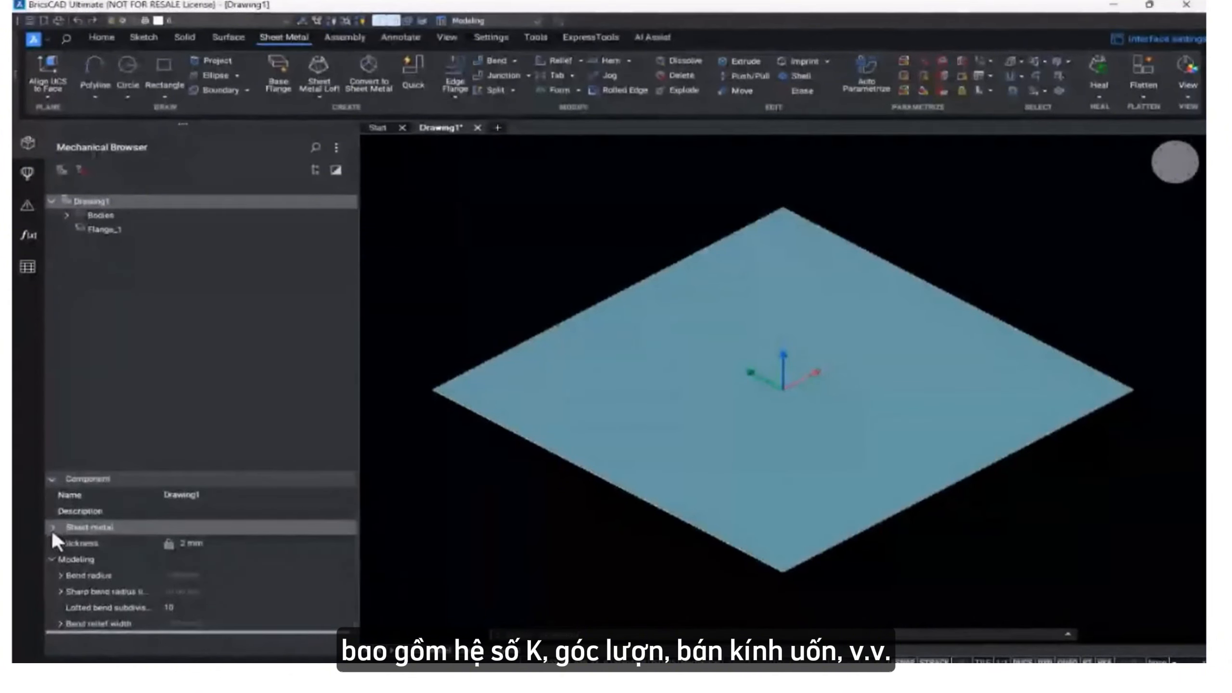
pyautogui.click(53, 528)
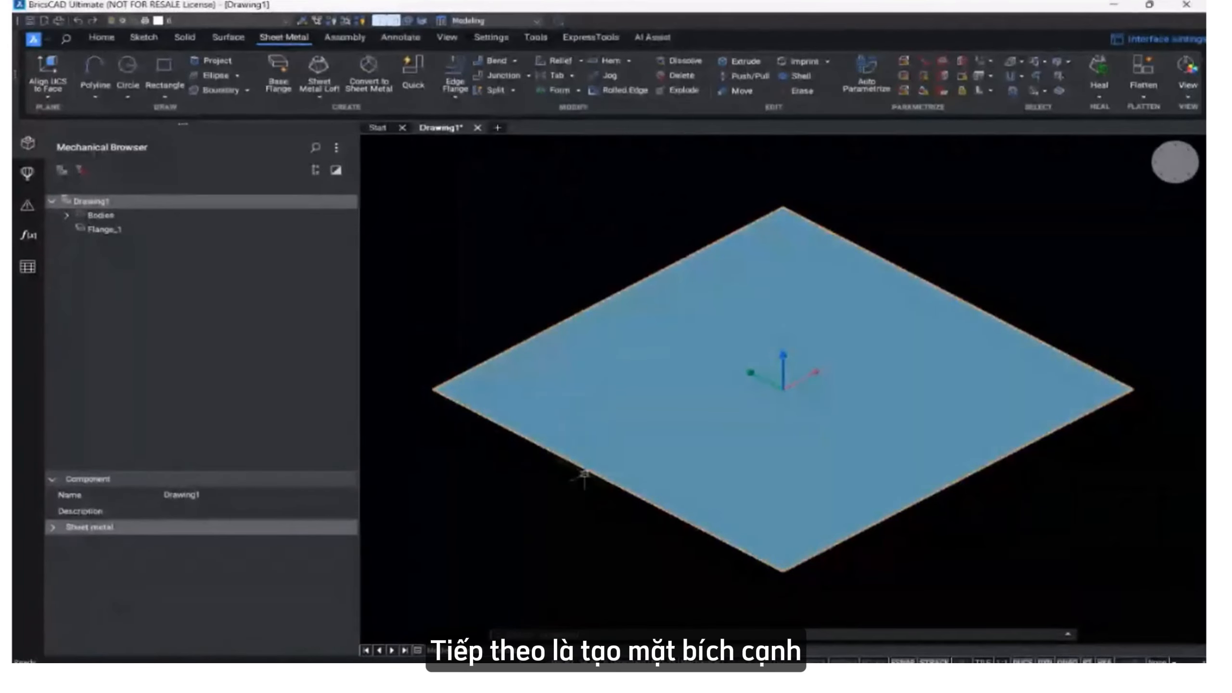
# Select all four upper edges of the base flange together and create 20 mm edge flanges with the Create Edge Flange Outside command.
pyautogui.scroll(5, 585, 476)
pyautogui.scroll(2, 592, 475)
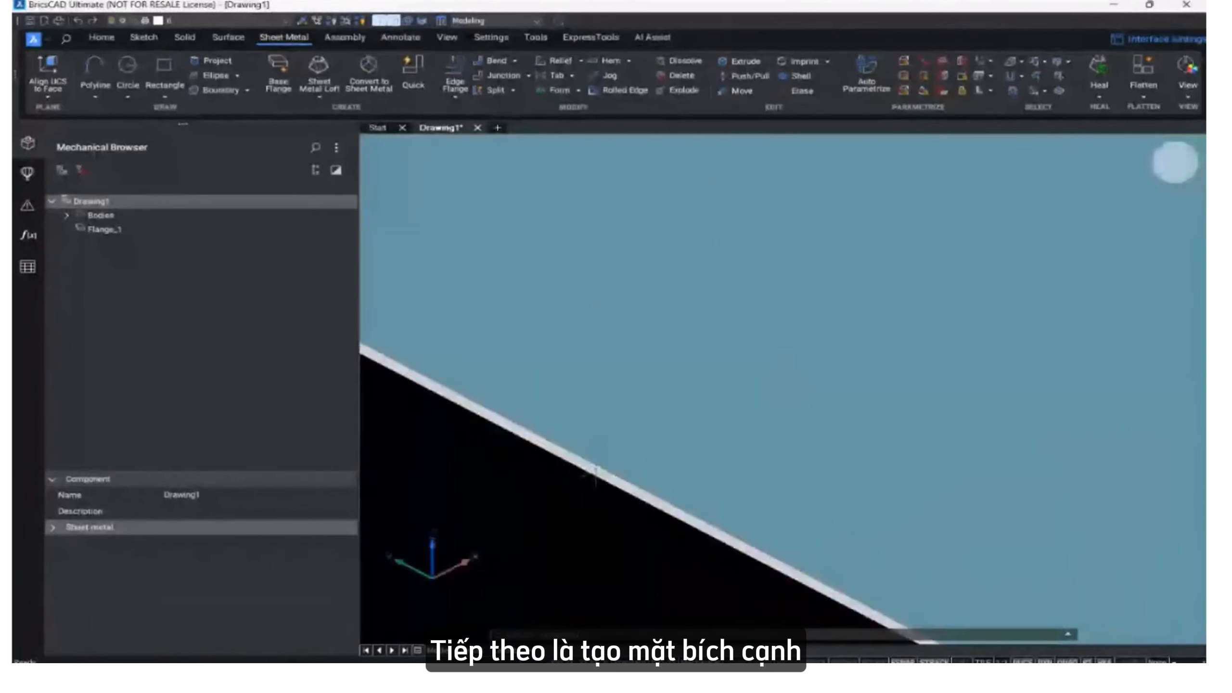
pyautogui.click(619, 476)
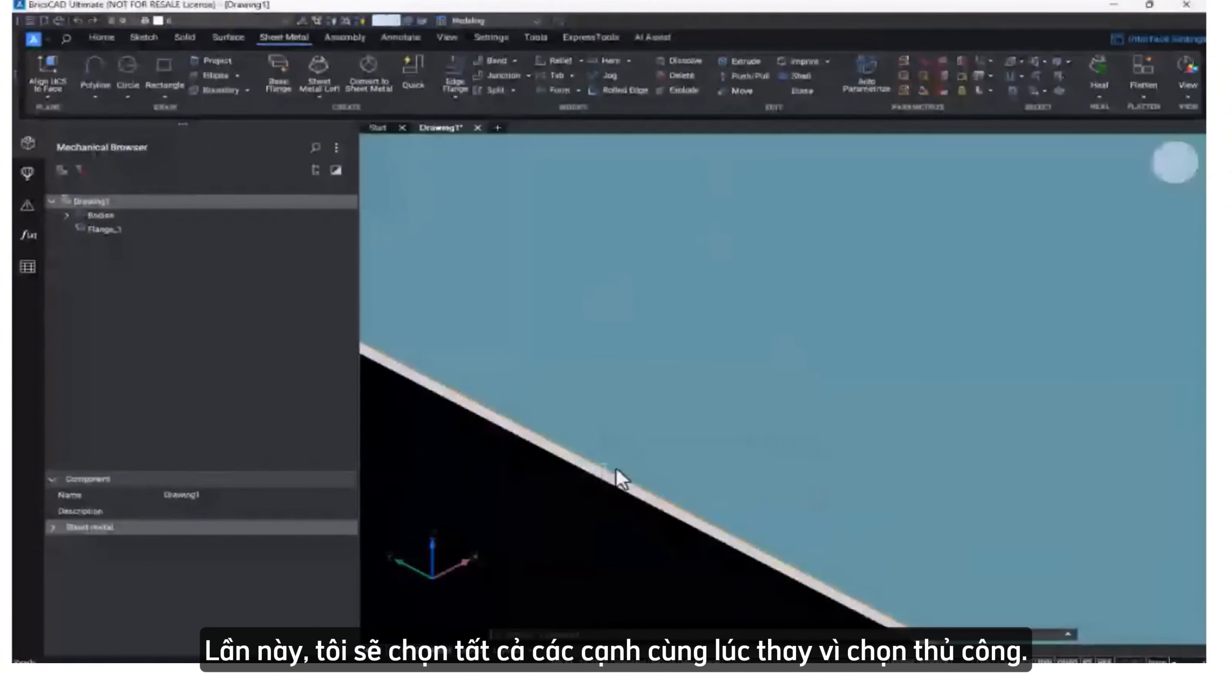
pyautogui.scroll(-8, 619, 476)
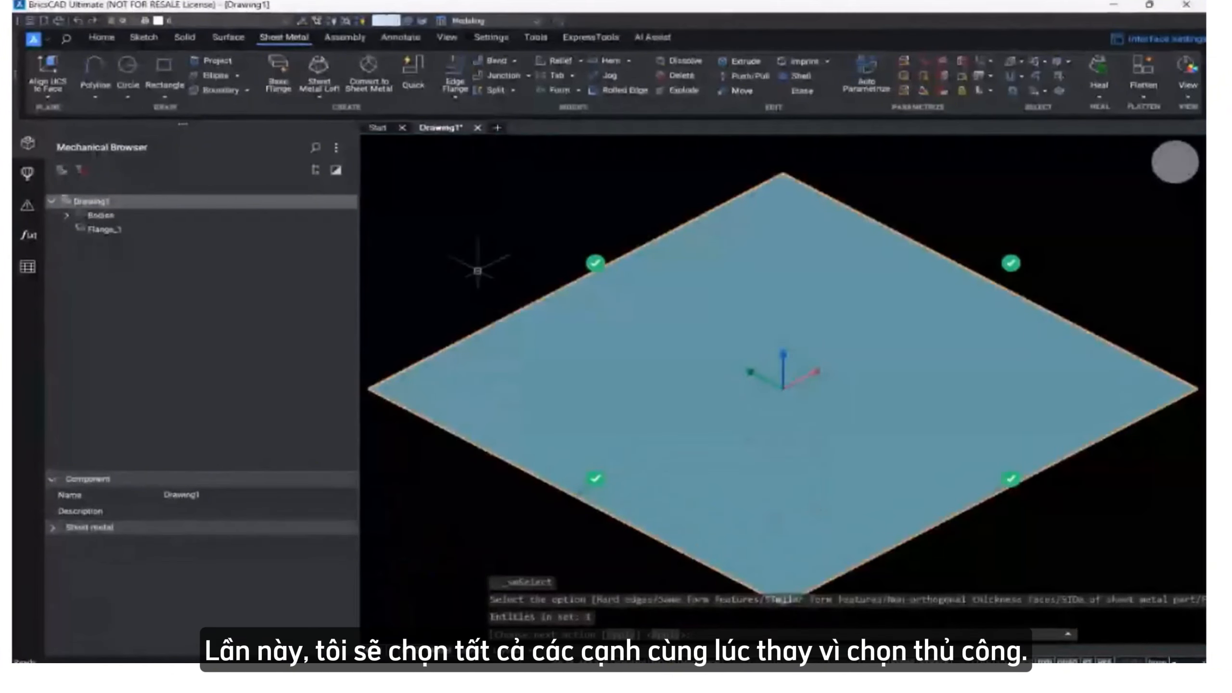
pyautogui.press('Return')
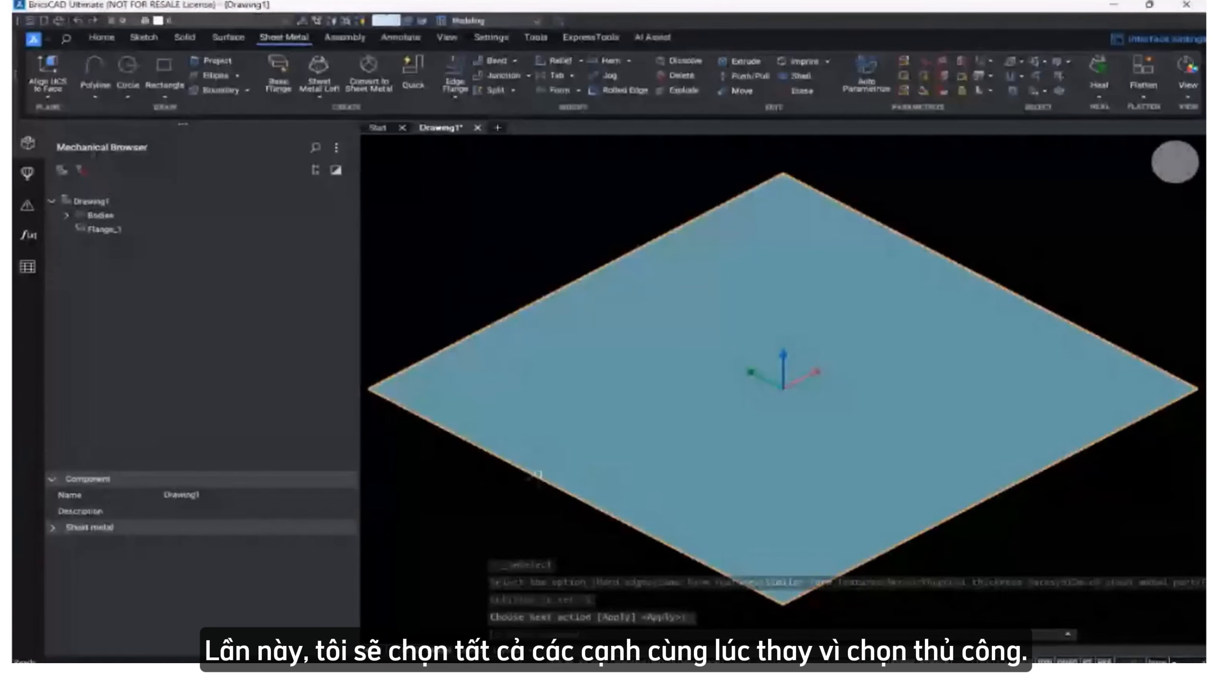
pyautogui.moveTo(582, 489)
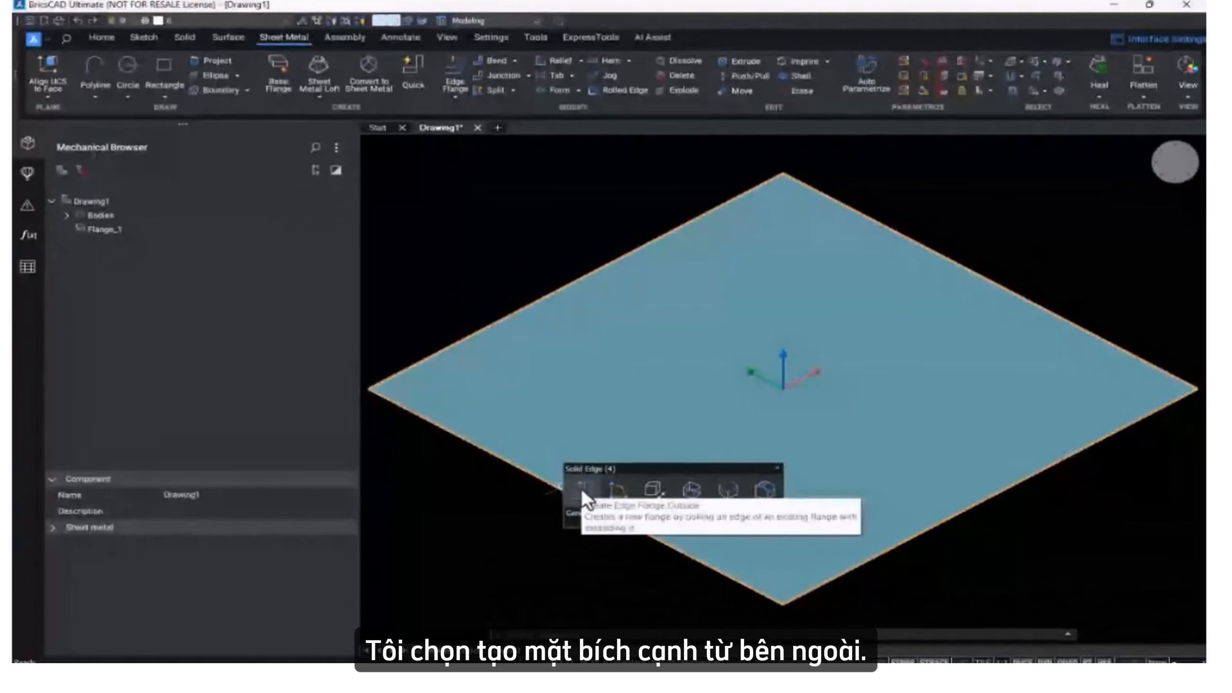
pyautogui.click(581, 487)
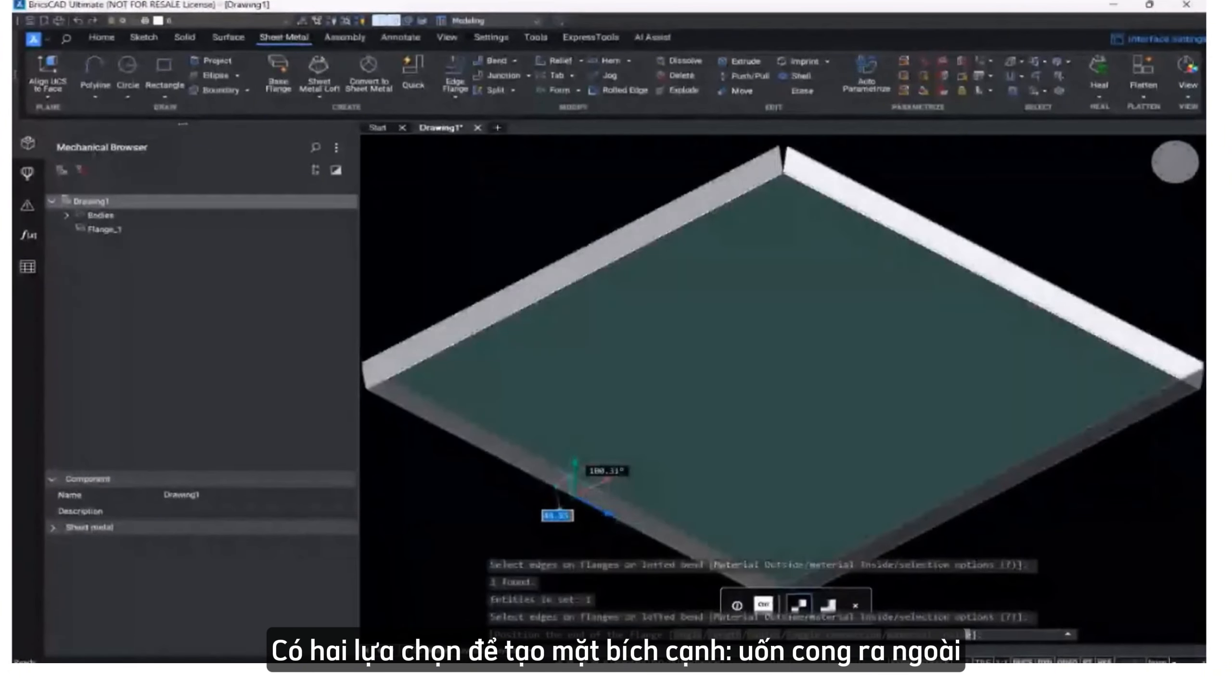
pyautogui.write('50')
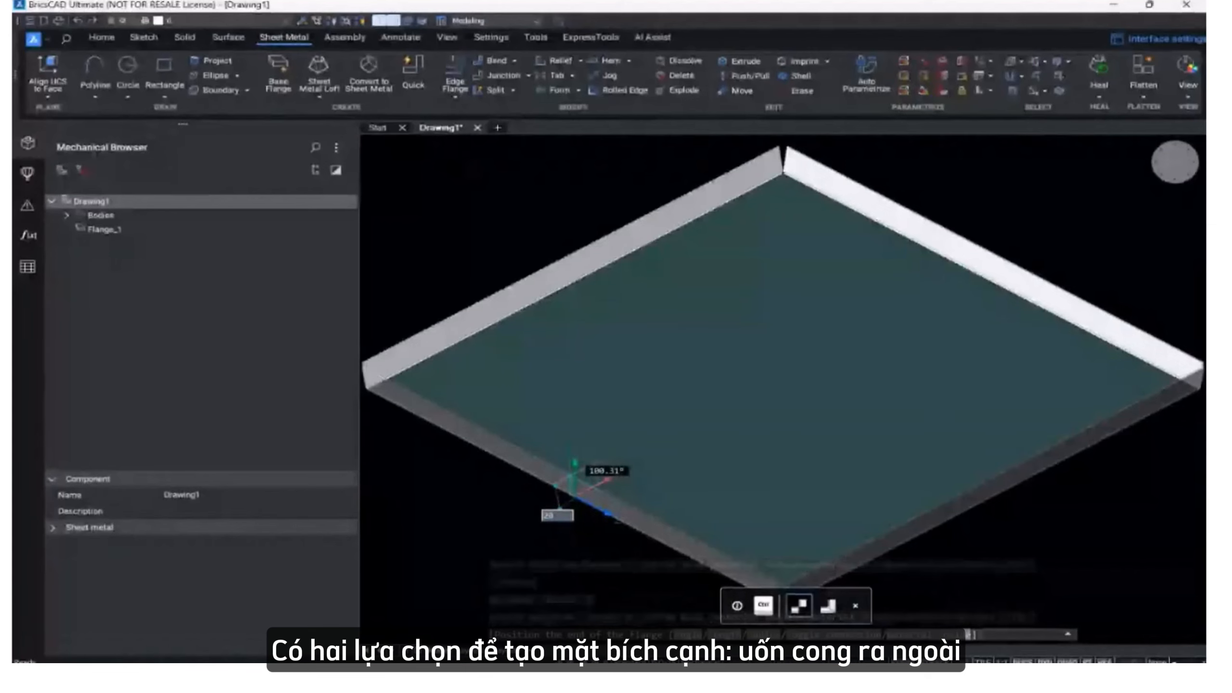
pyautogui.press('Tab')
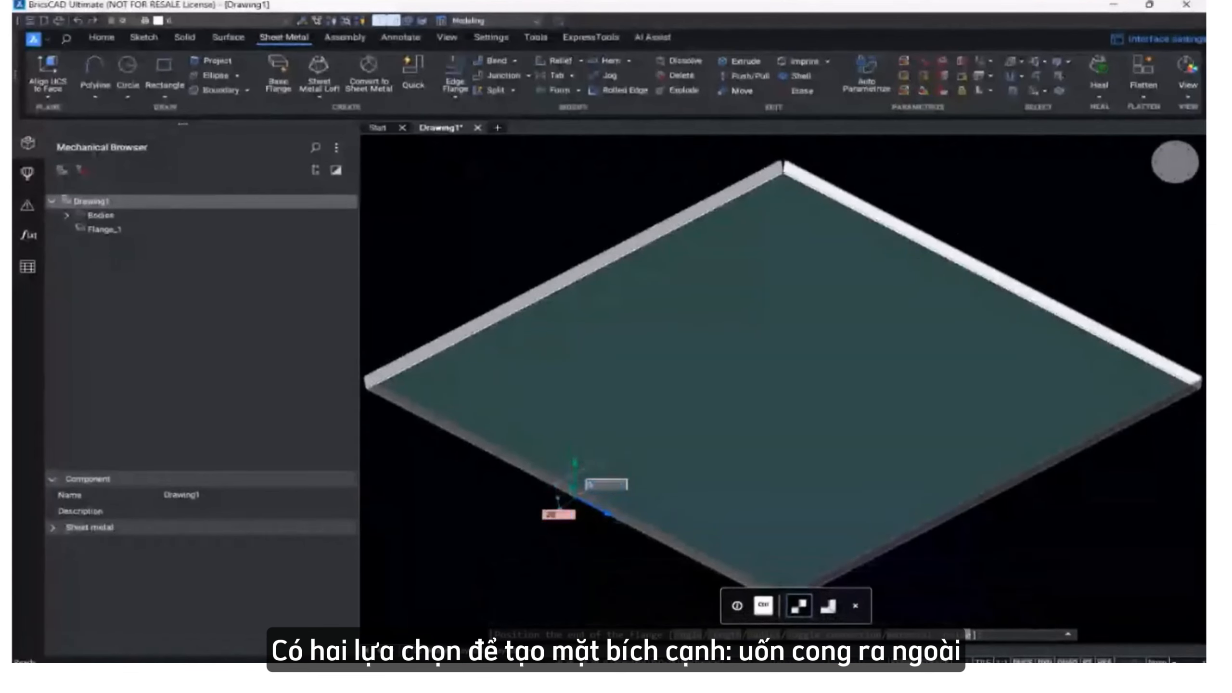
pyautogui.press('Return')
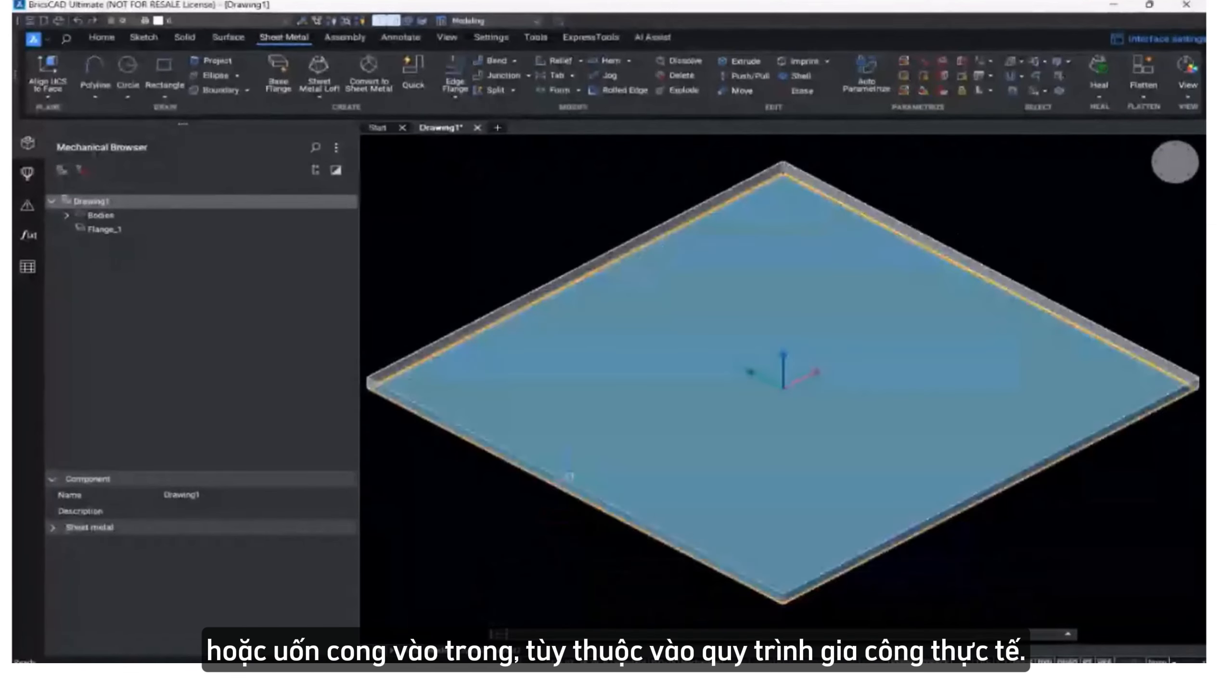
# Examine the corner reliefs and junction at the front corner, including their properties and the available corner relief types.
pyautogui.moveTo(805, 492); pyautogui.dragTo(805, 408, button='middle')
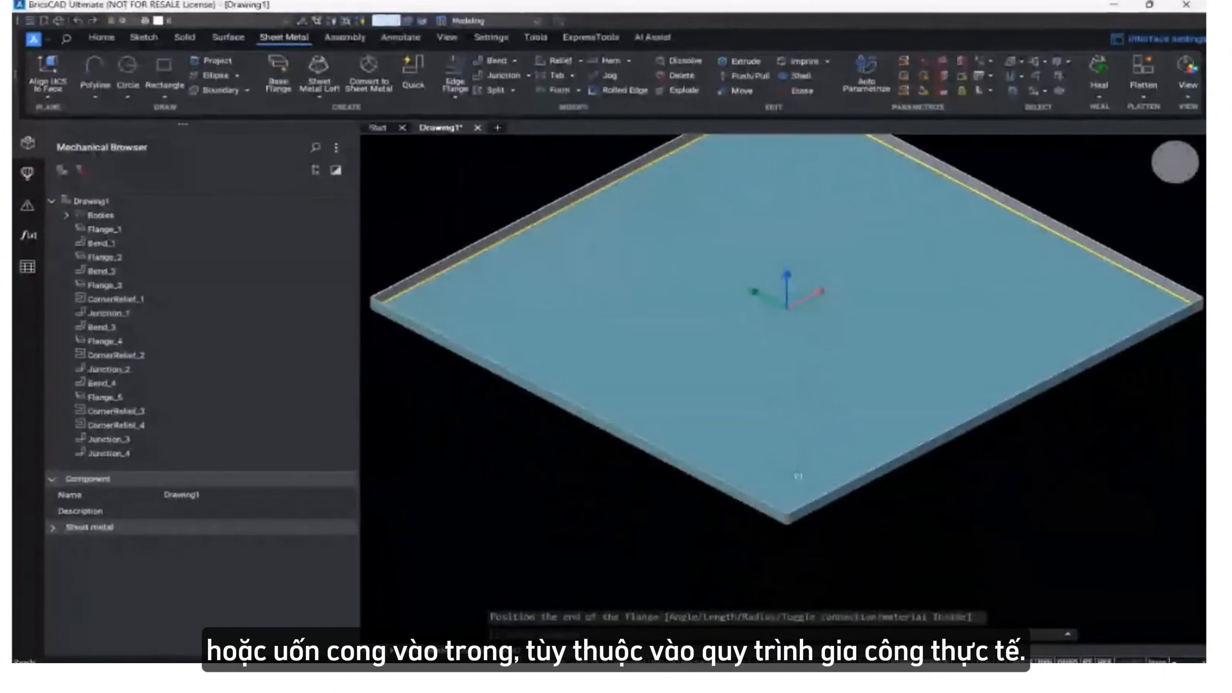
pyautogui.scroll(5, 775, 523)
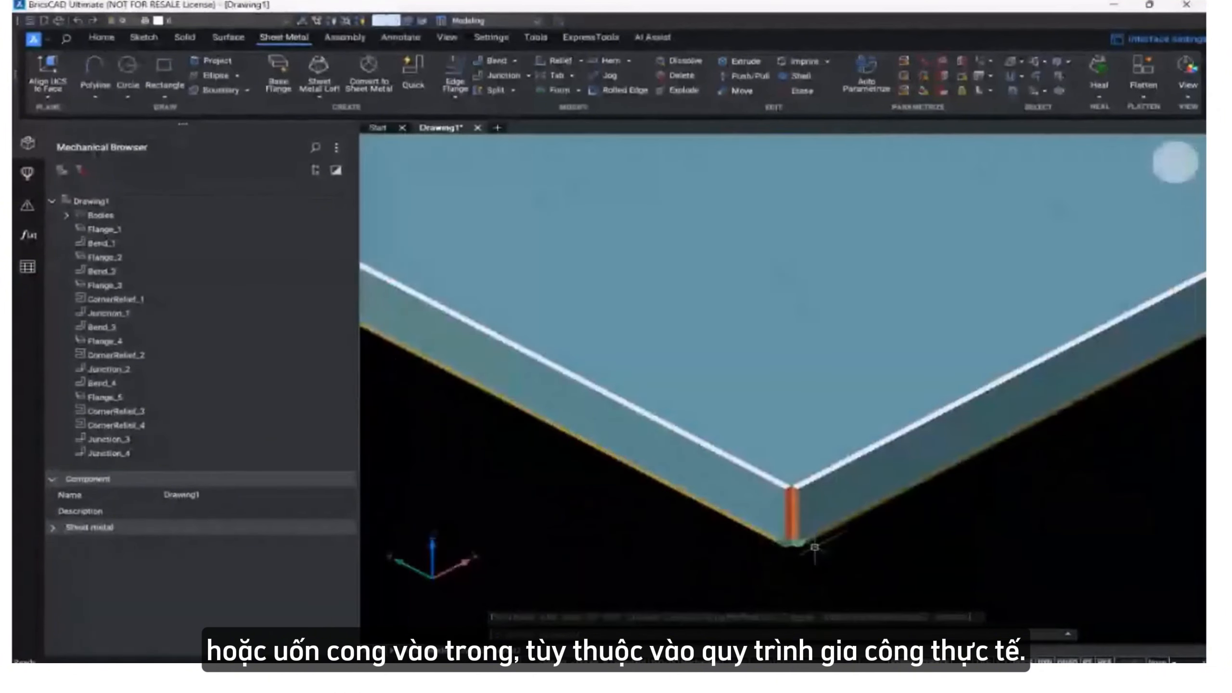
pyautogui.scroll(3, 814, 546)
pyautogui.scroll(3, 778, 480)
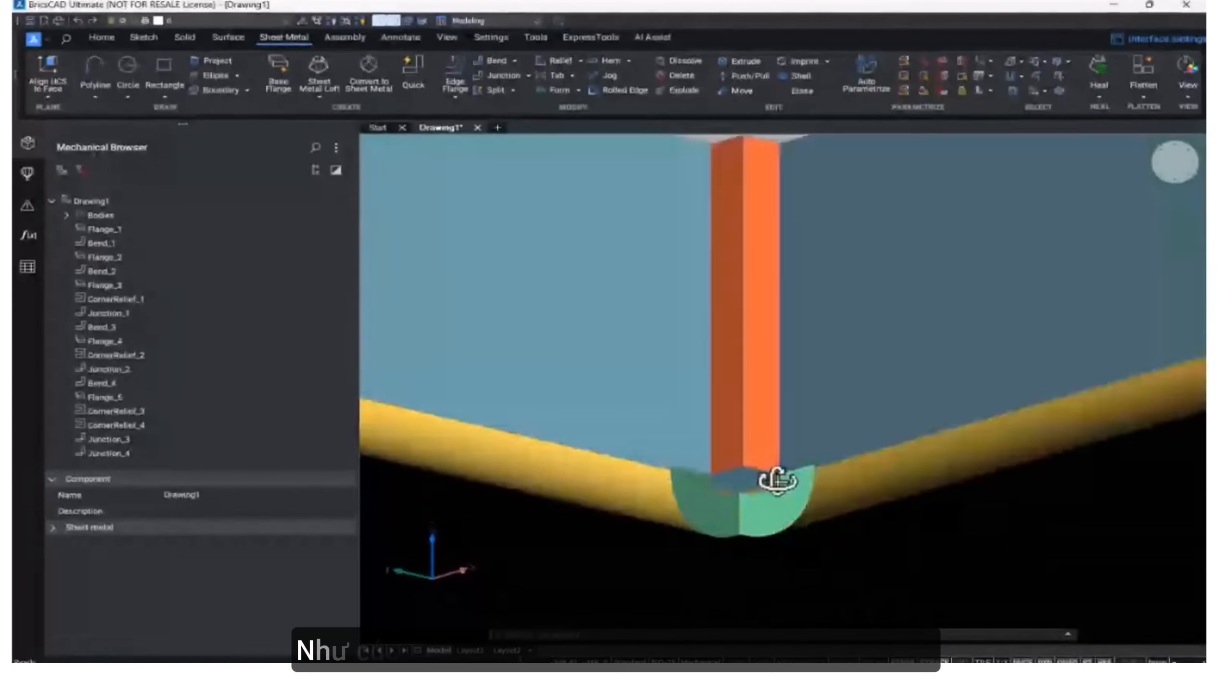
pyautogui.moveTo(777, 480)
pyautogui.keyDown('shift'); pyautogui.mouseDown(button='middle')
pyautogui.moveTo(760, 484)
pyautogui.moveTo(749, 509)
pyautogui.moveTo(761, 536)
pyautogui.mouseUp(button='middle'); pyautogui.keyUp('shift')
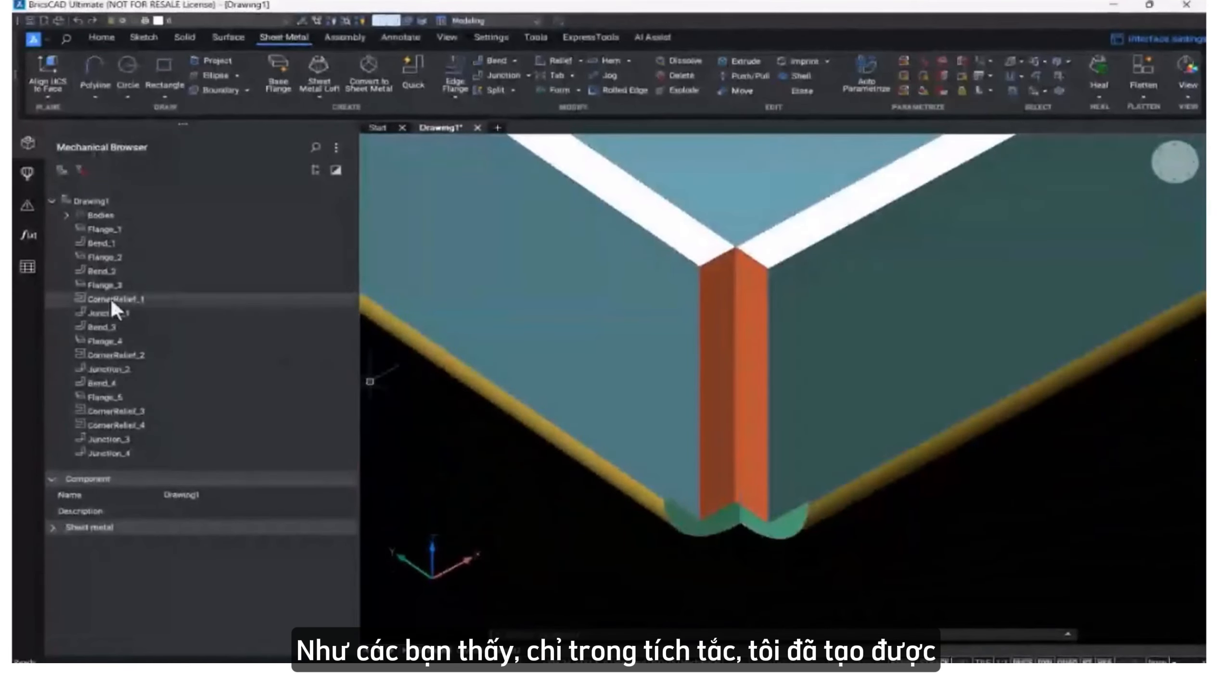
pyautogui.click(131, 299)
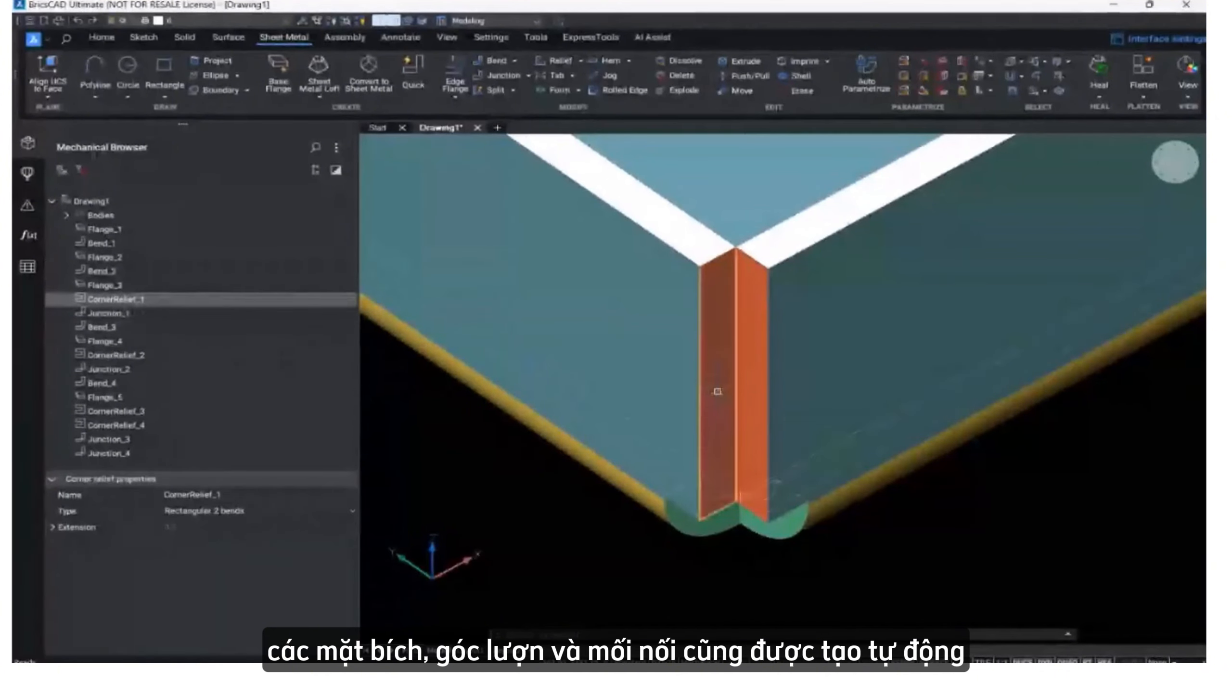
pyautogui.click(718, 392)
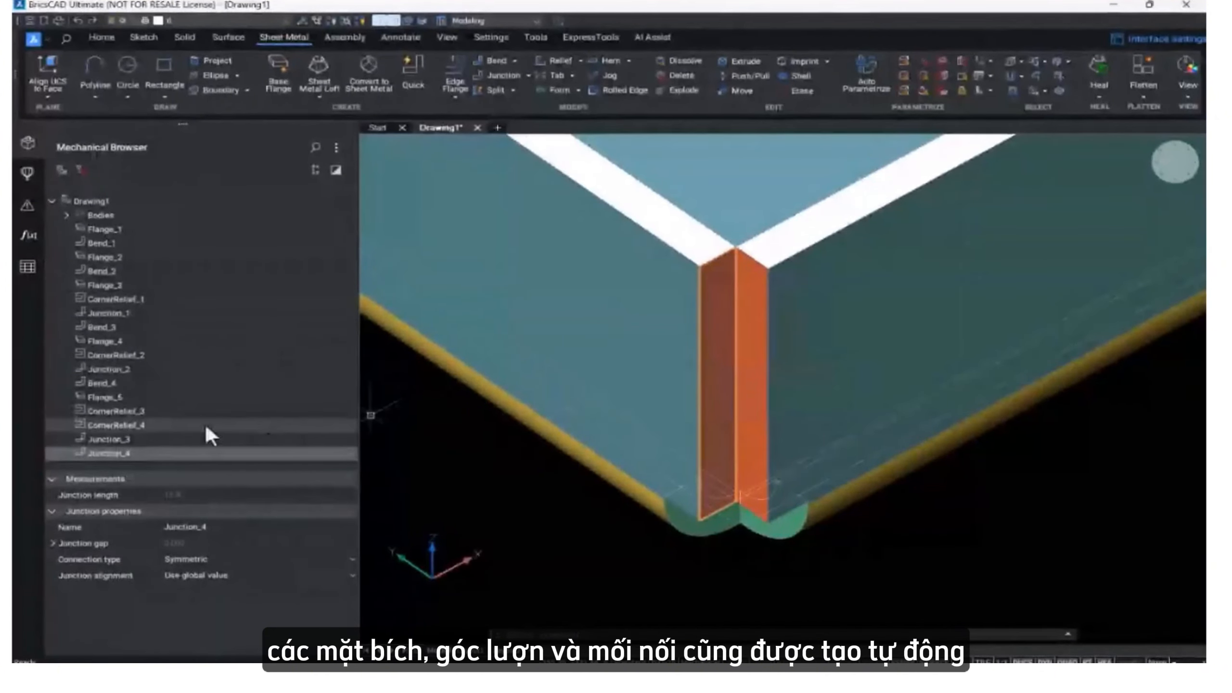
pyautogui.click(125, 426)
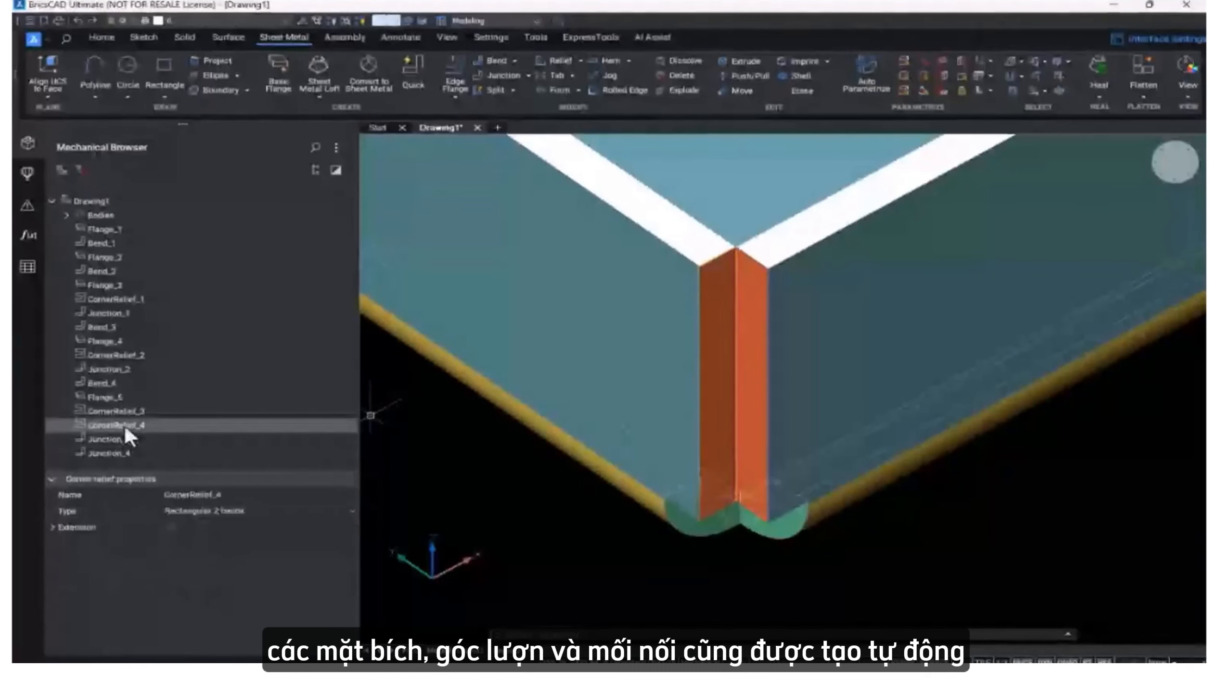
pyautogui.click(206, 508)
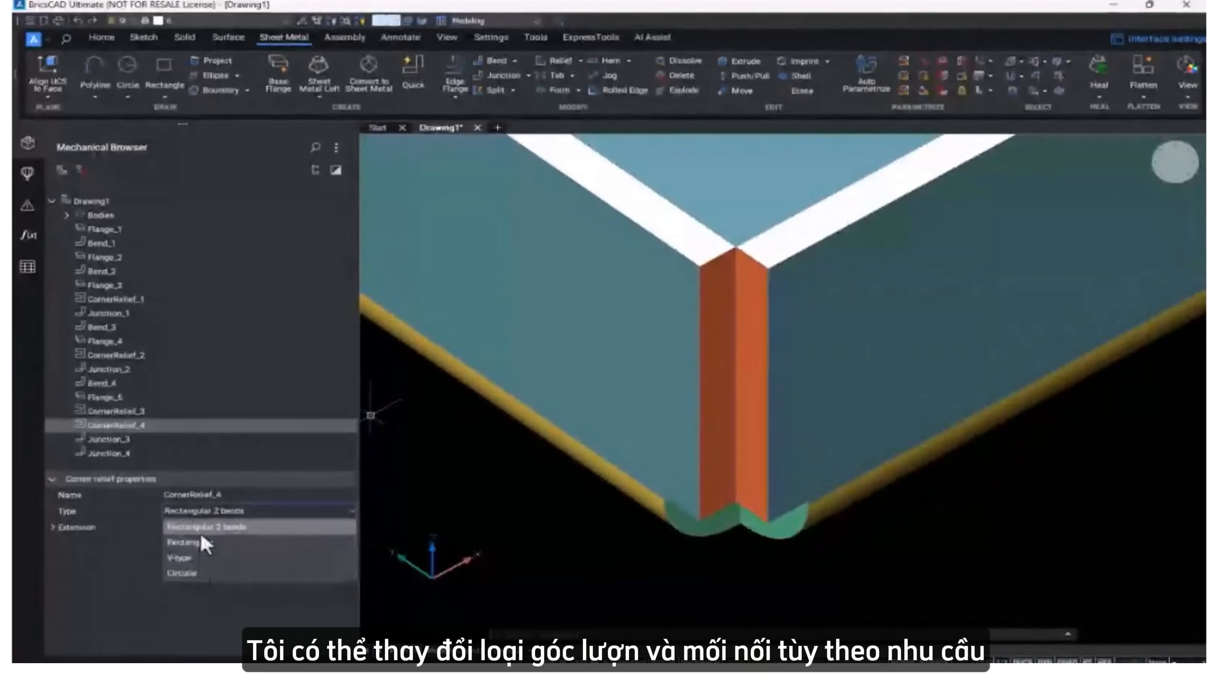
pyautogui.click(200, 529)
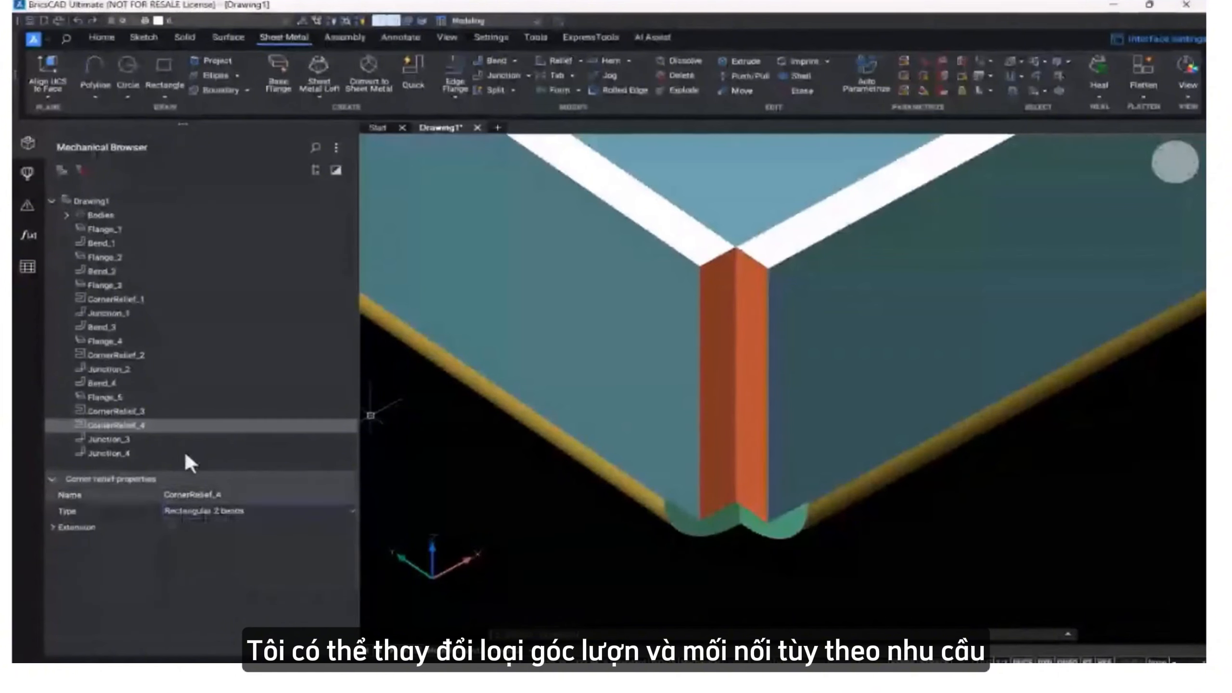
pyautogui.scroll(-3, 494, 531)
pyautogui.scroll(-3, 494, 531)
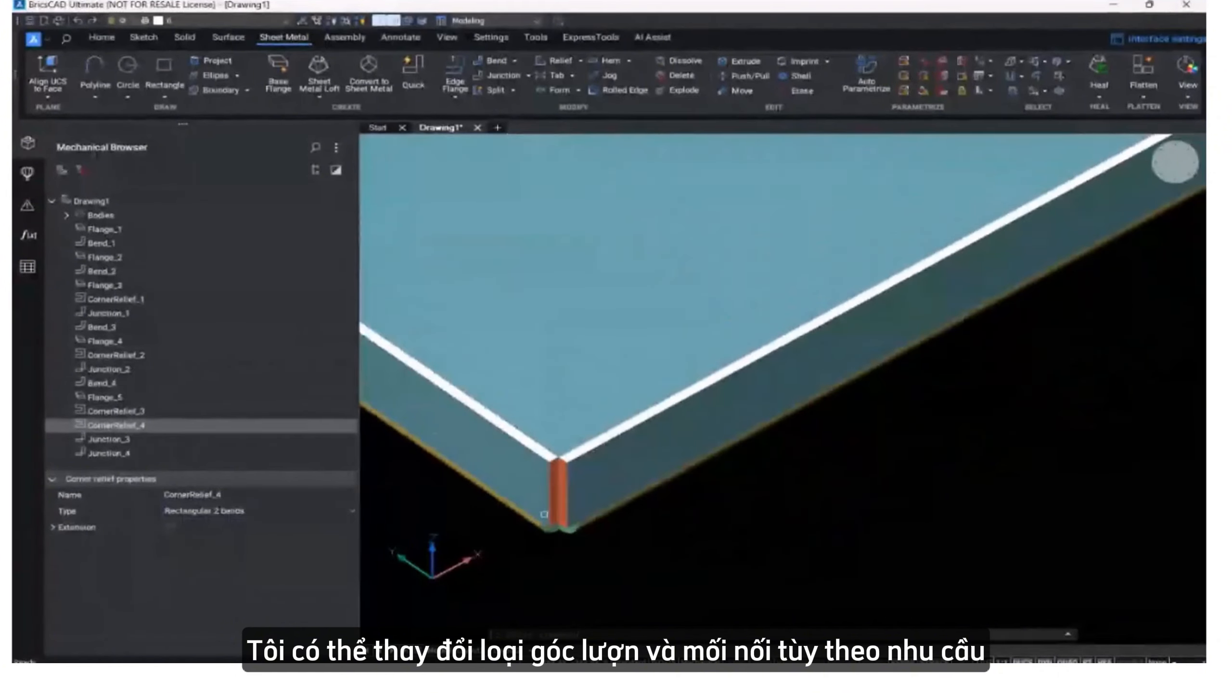
pyautogui.click(1174, 163)
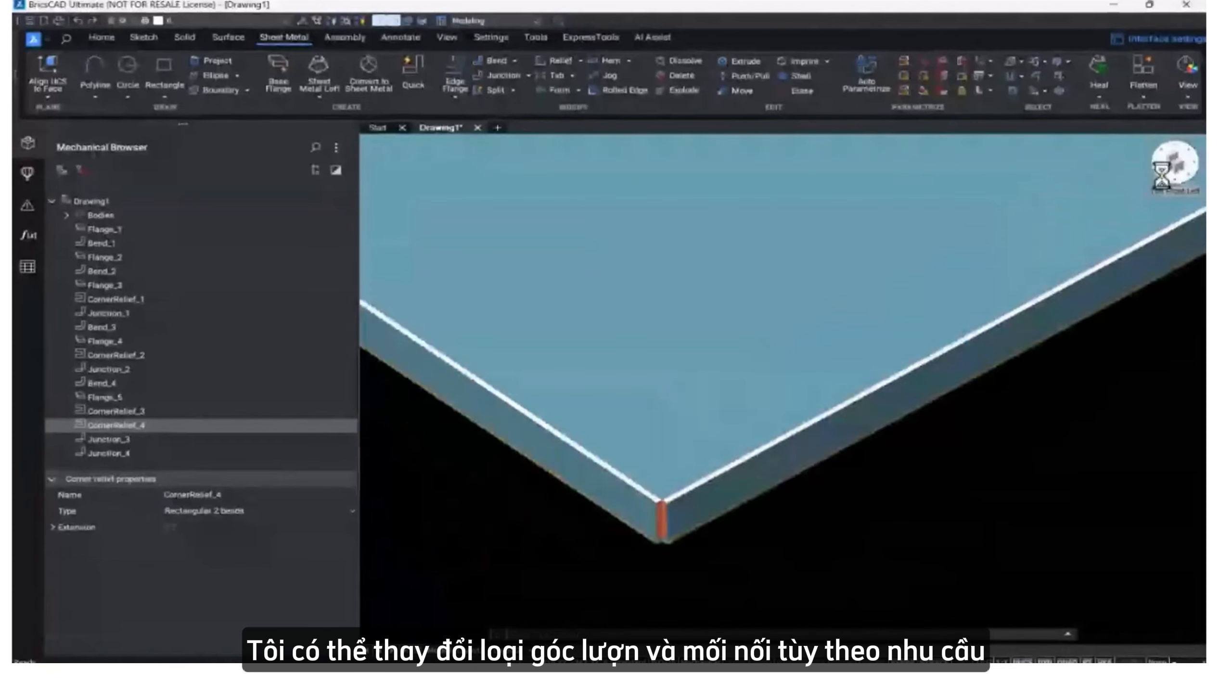
pyautogui.scroll(10, 577, 507)
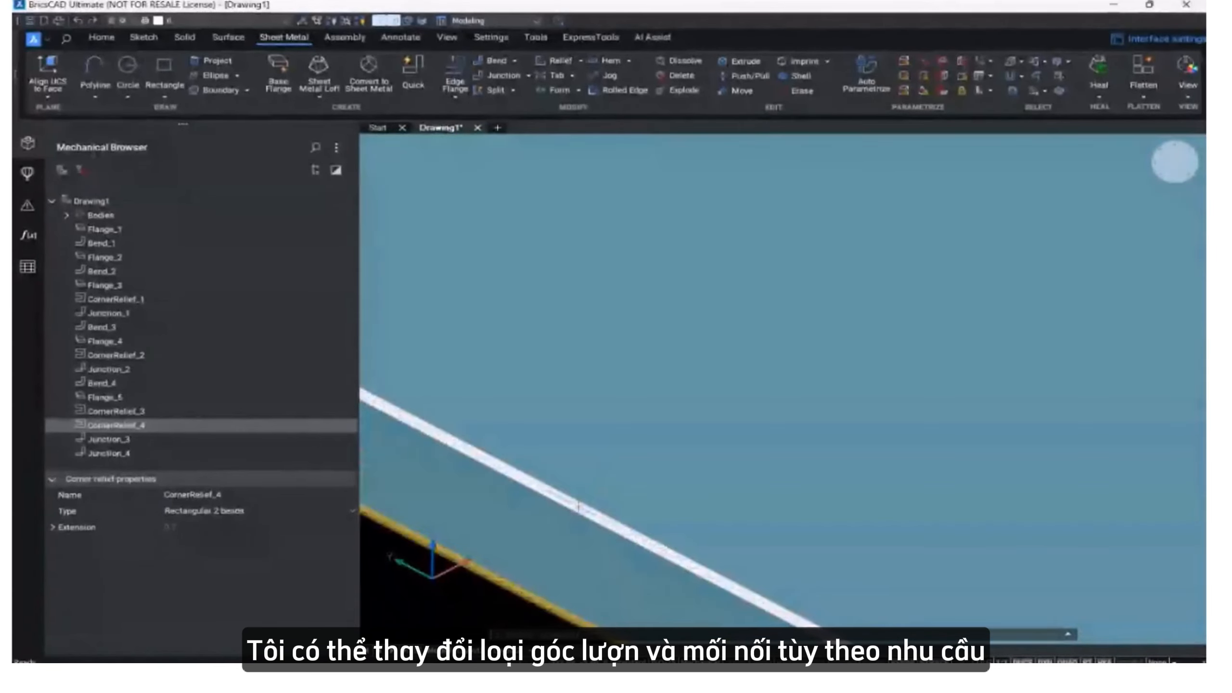
pyautogui.moveTo(599, 513)
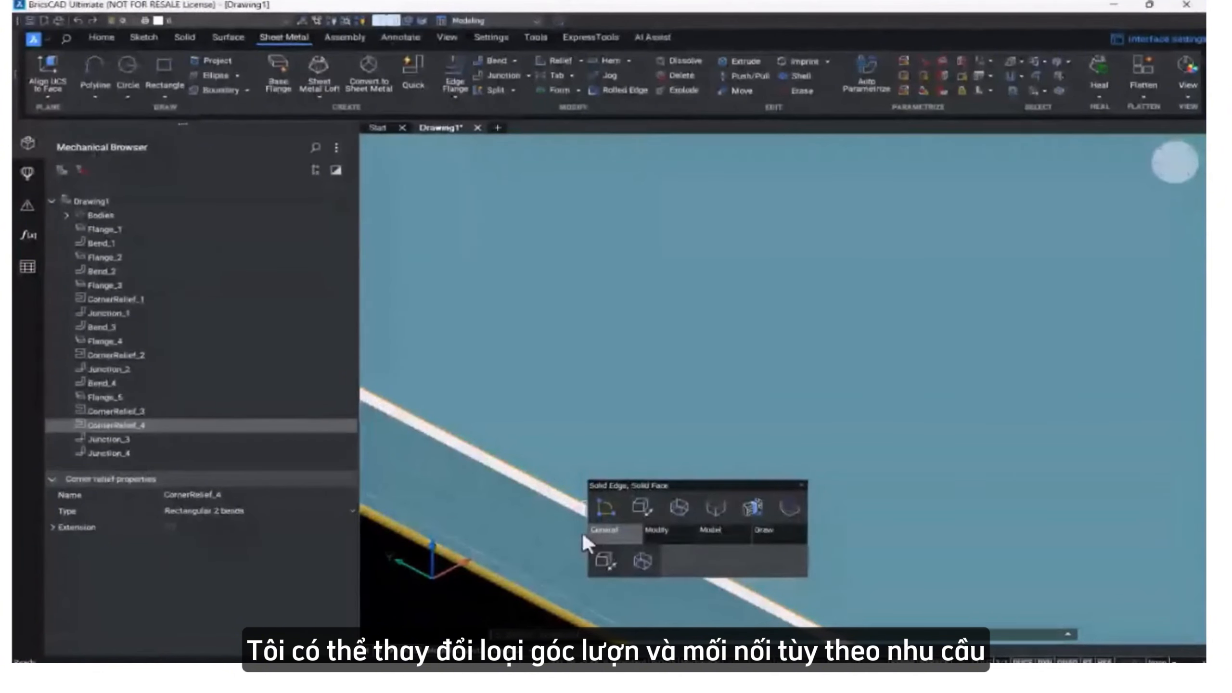
pyautogui.press('Escape')
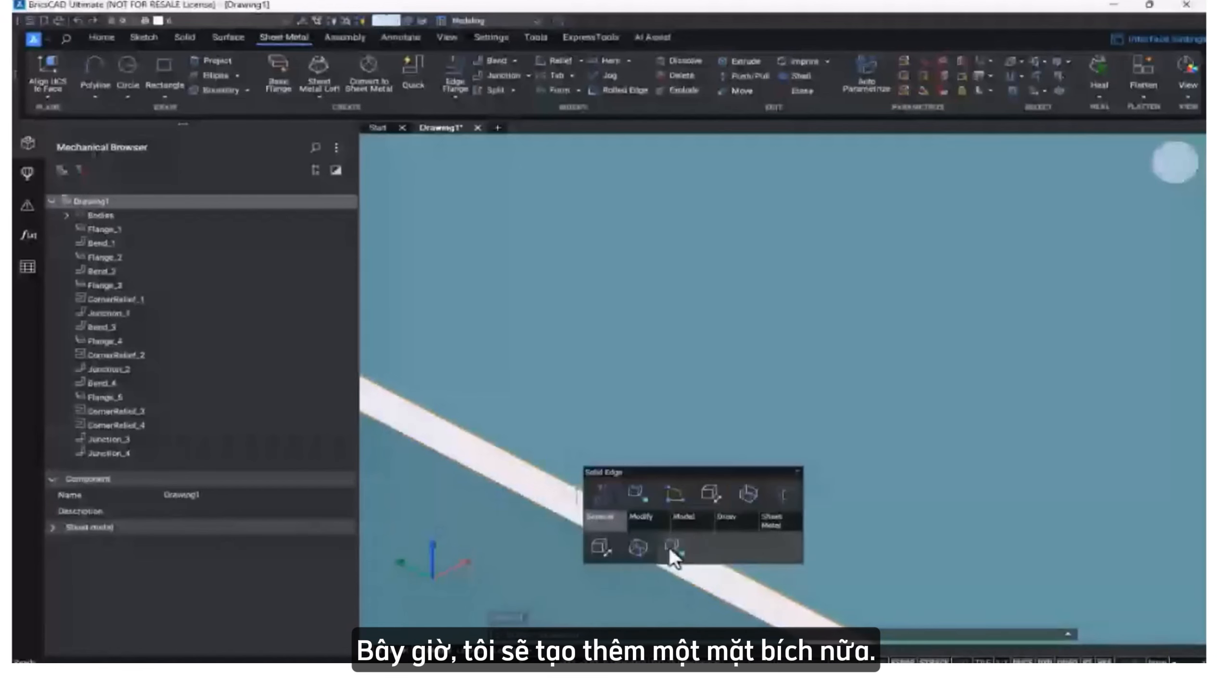
# Select the matching inner top edges of all four side flanges and create edge flanges 10 mm long at 90 degrees.
pyautogui.click(671, 545)
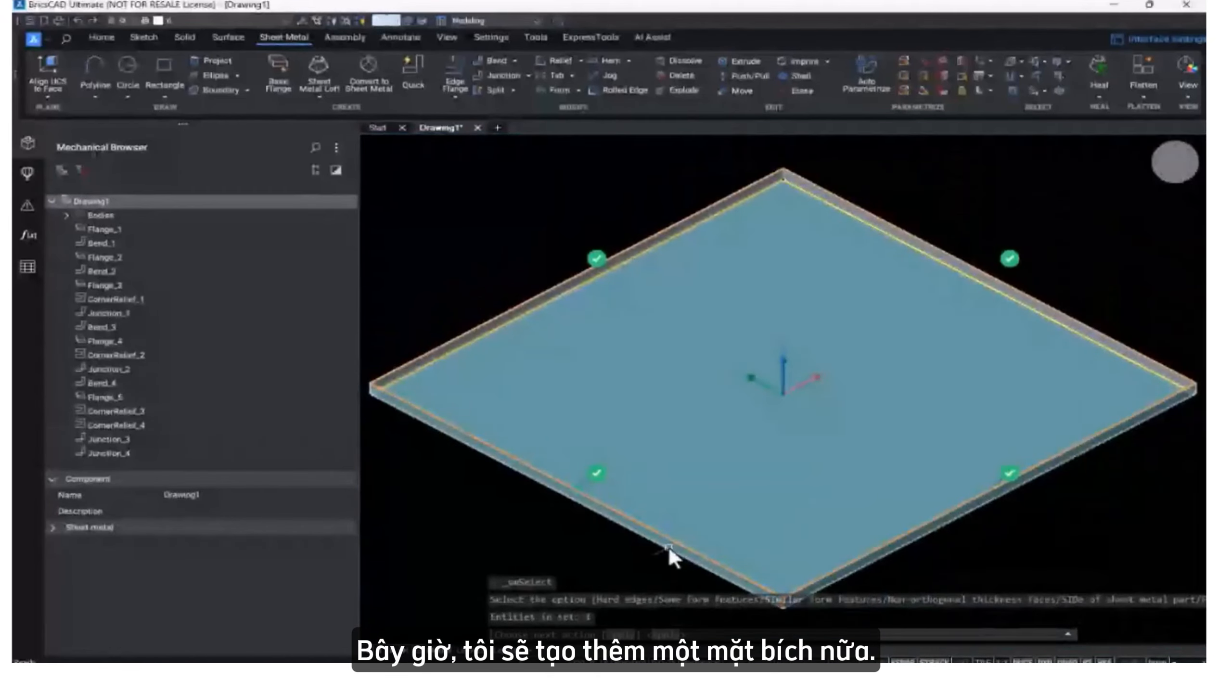
pyautogui.press('Return')
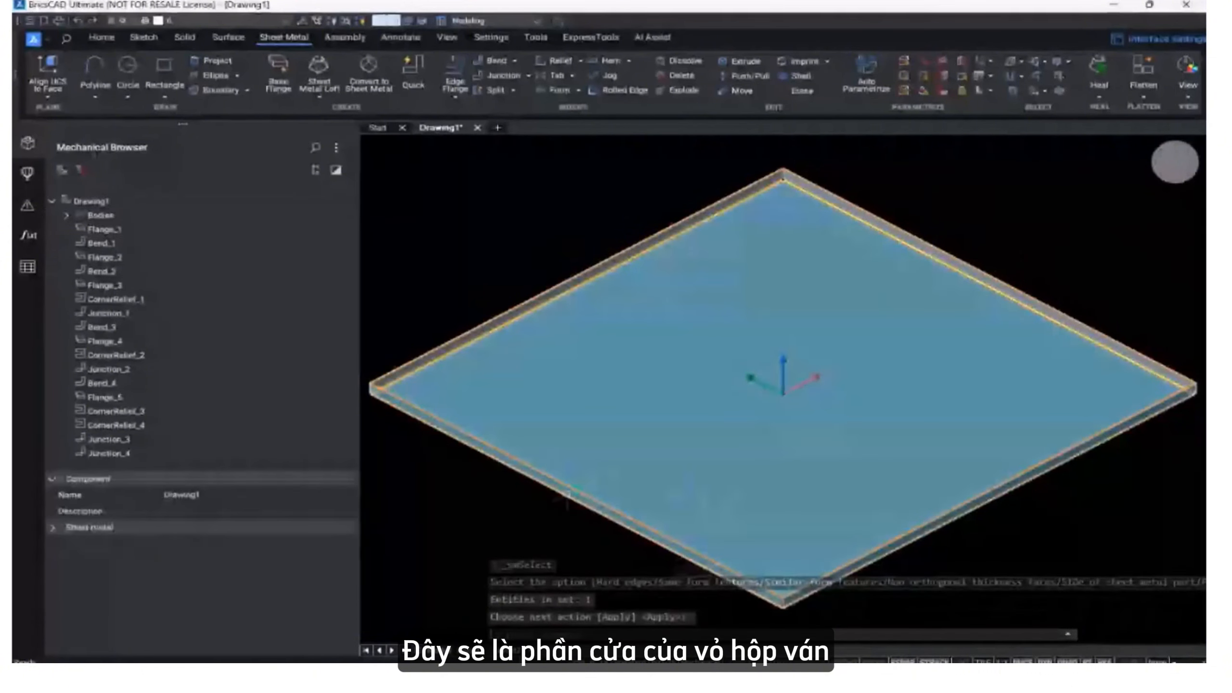
pyautogui.scroll(5, 569, 499)
pyautogui.scroll(4, 577, 494)
pyautogui.moveTo(566, 518)
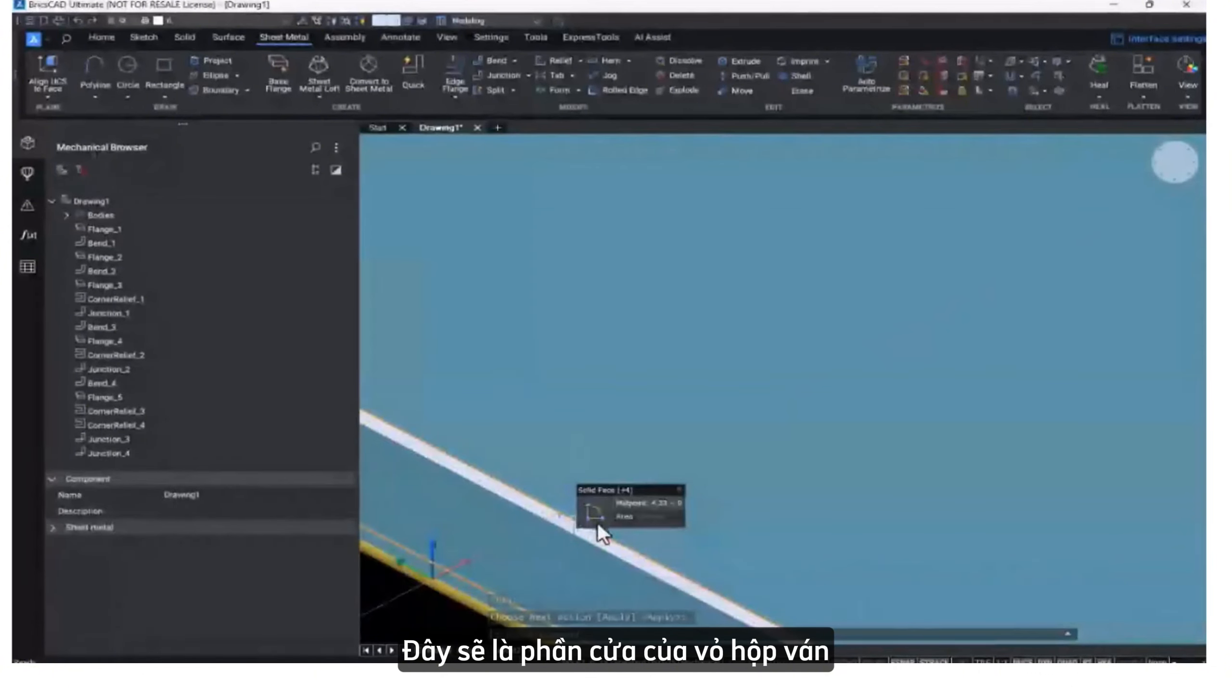
pyautogui.moveTo(749, 541)
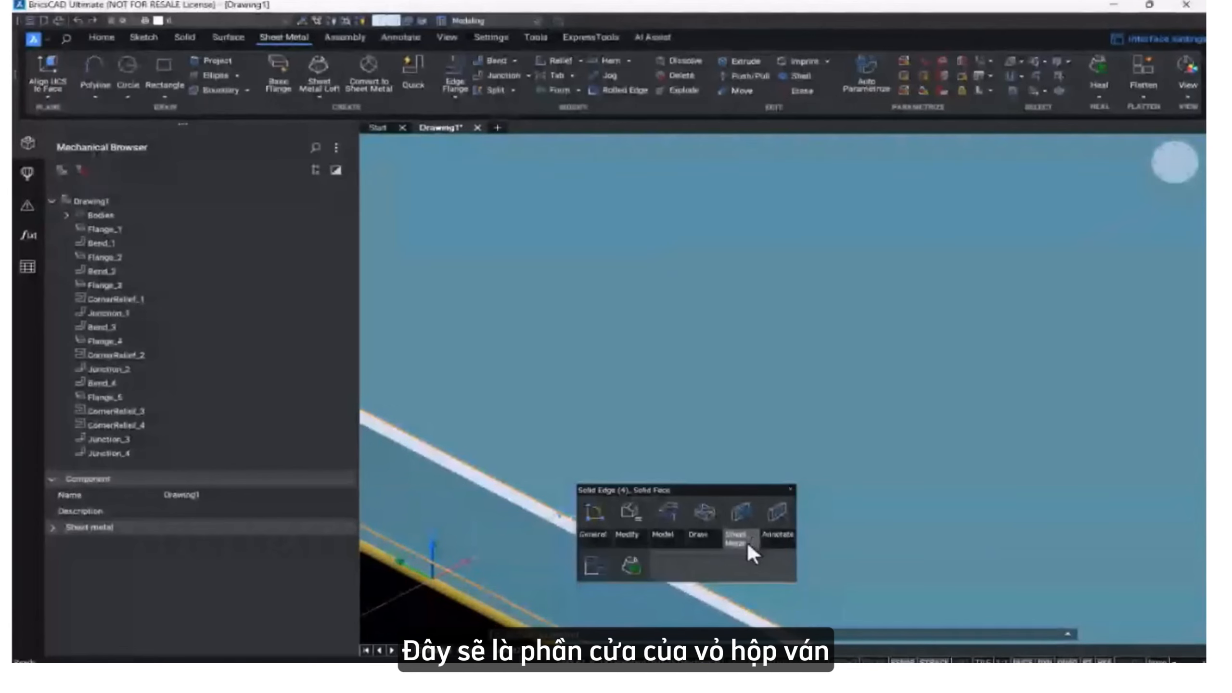
pyautogui.scroll(5, 538, 512)
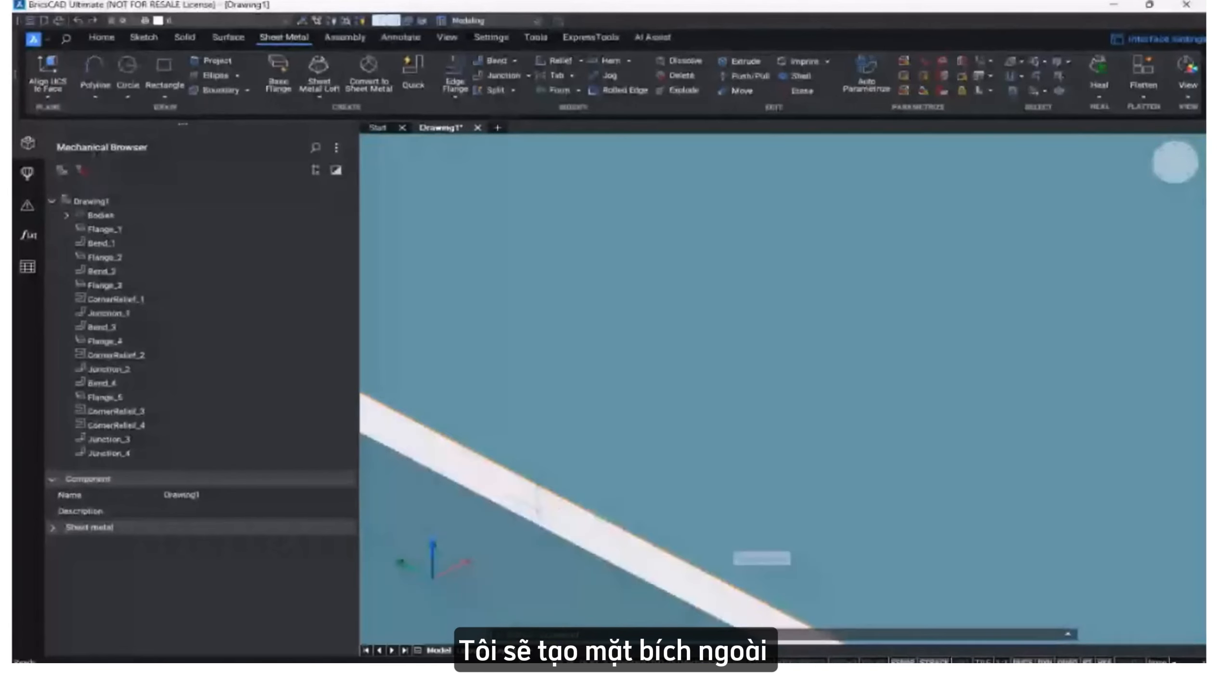
pyautogui.moveTo(558, 482)
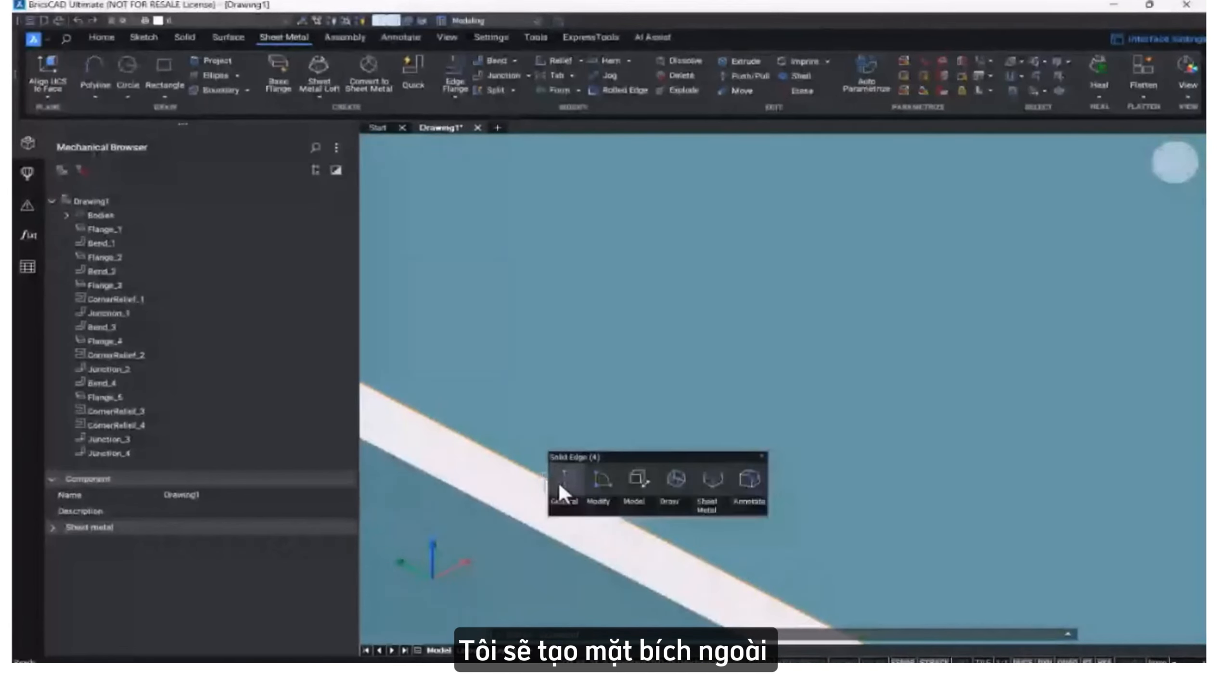
pyautogui.click(564, 480)
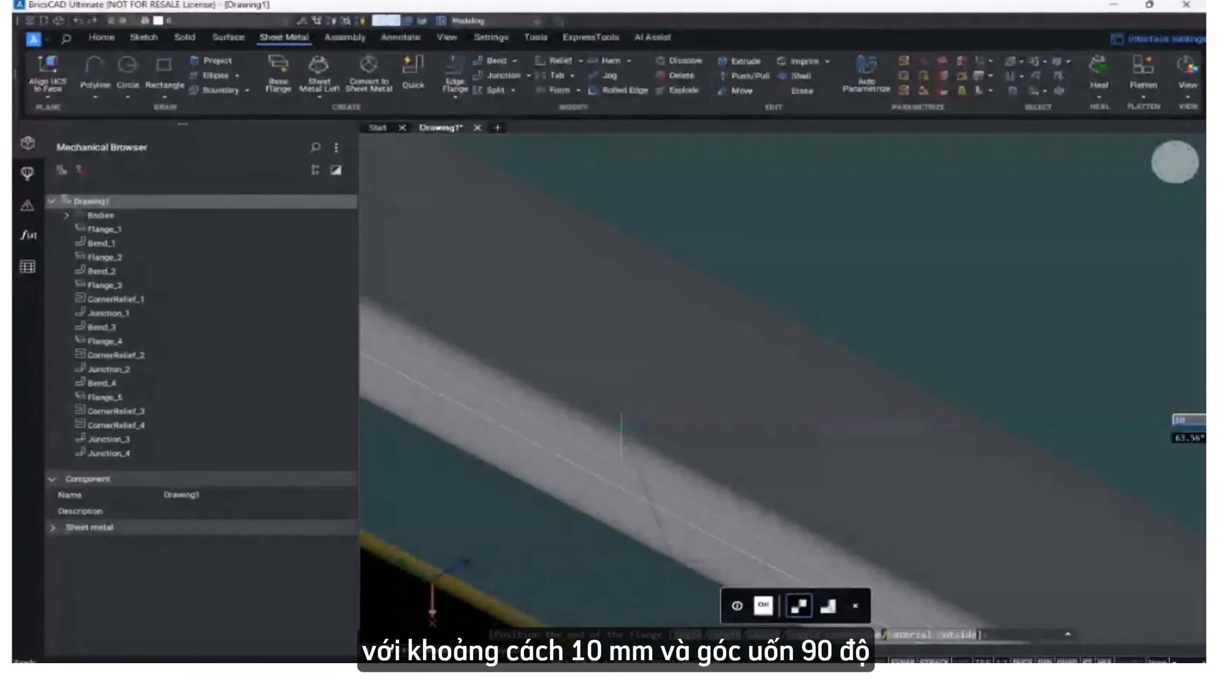
pyautogui.press('Tab')
pyautogui.write('60')
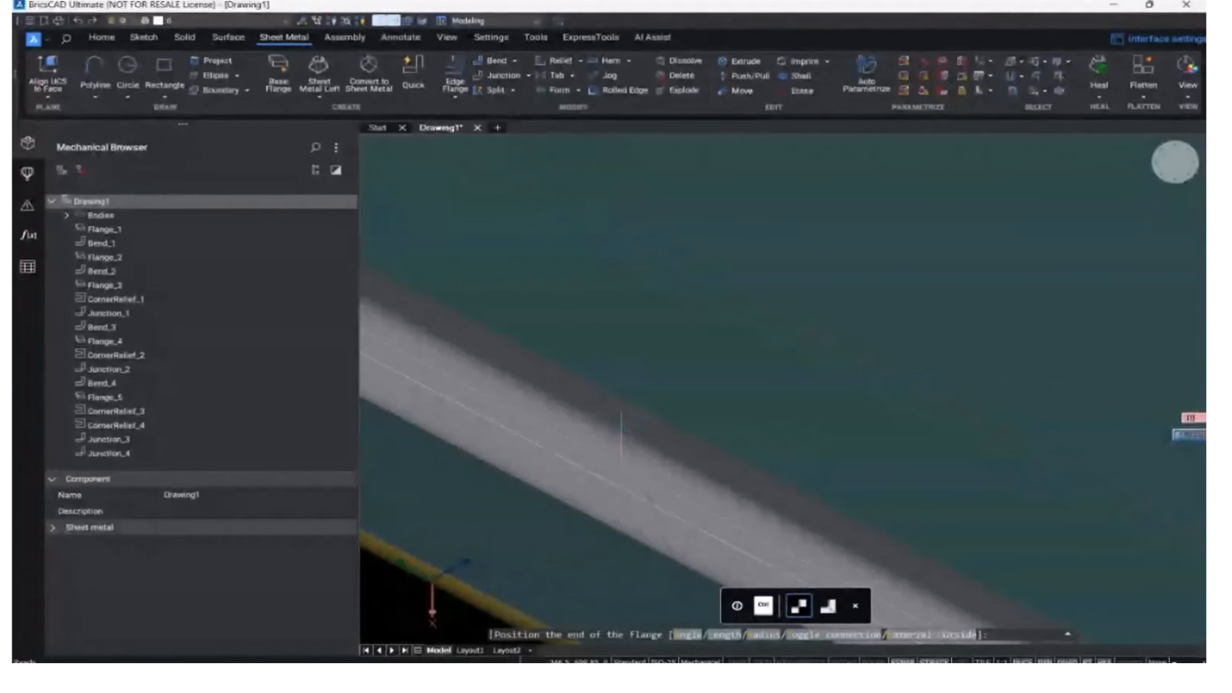
pyautogui.press('Return')
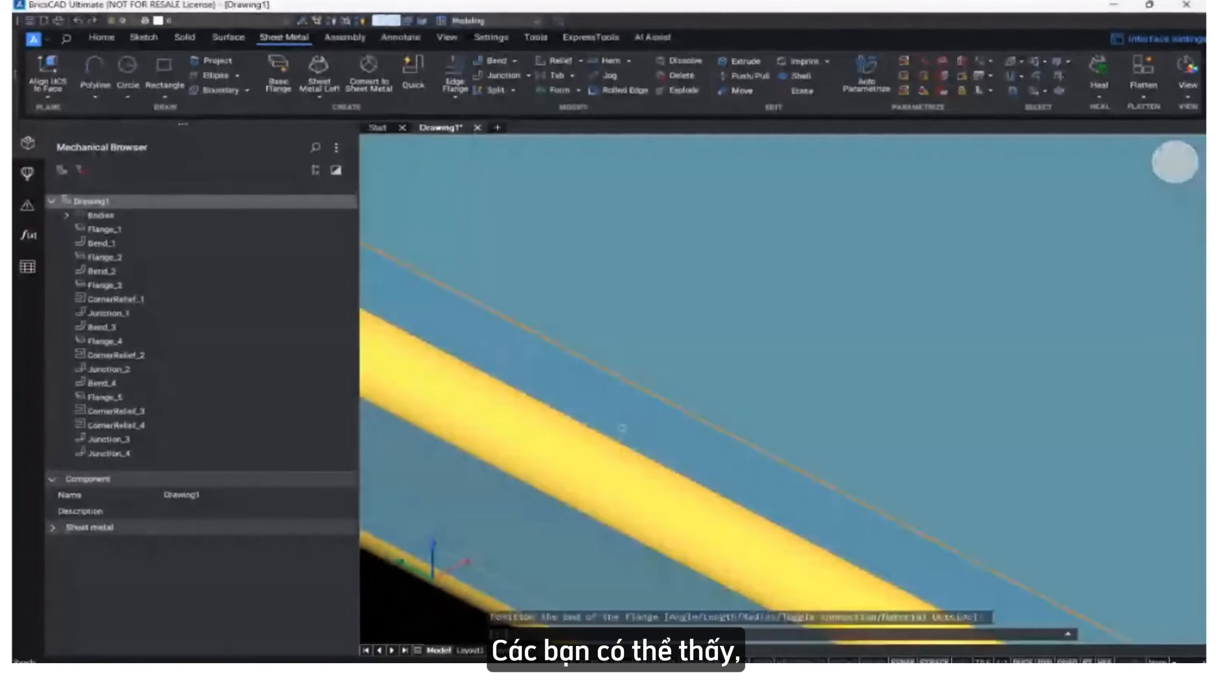
# Examine the bend reliefs, corner relief and junction at the door's front corner from the top-front isometric view.
pyautogui.scroll(-5, 622, 430)
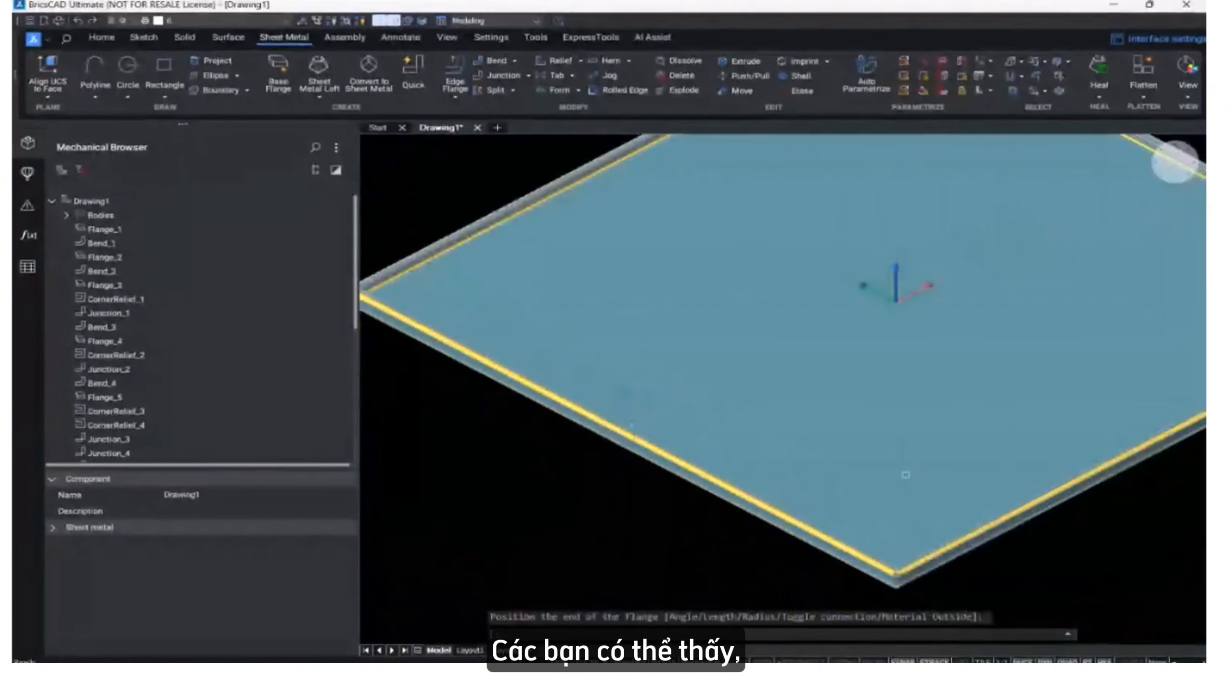
pyautogui.scroll(5, 755, 472)
pyautogui.scroll(5, 757, 461)
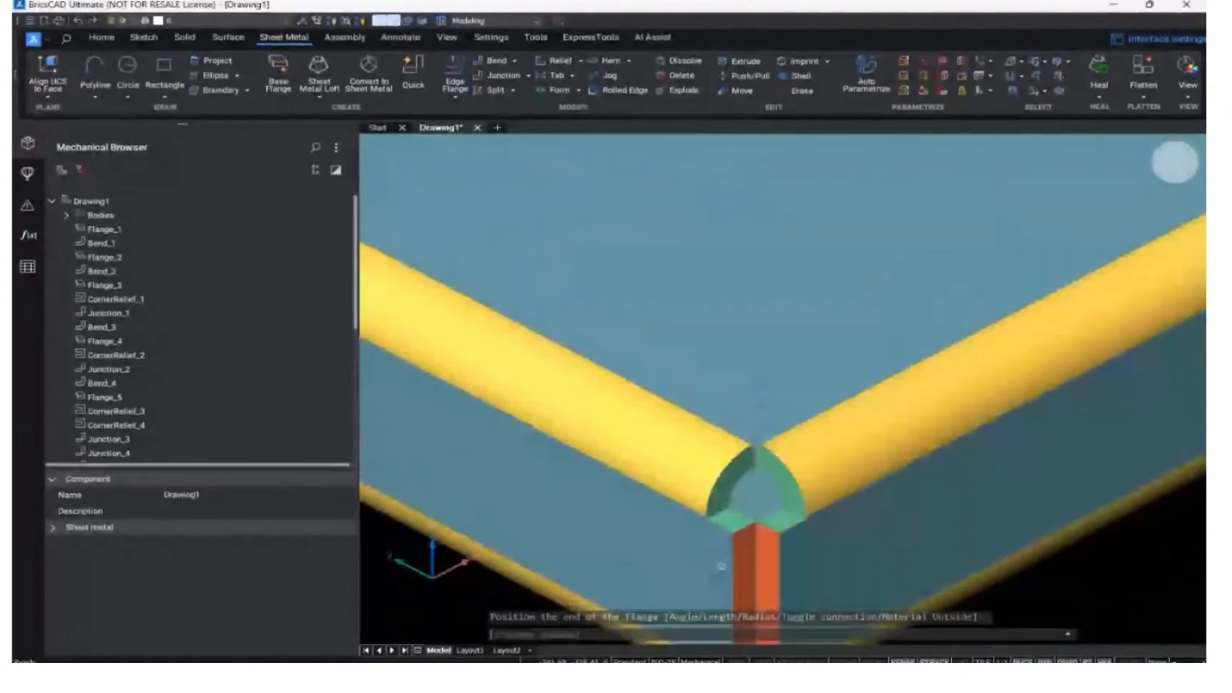
pyautogui.scroll(5, 763, 414)
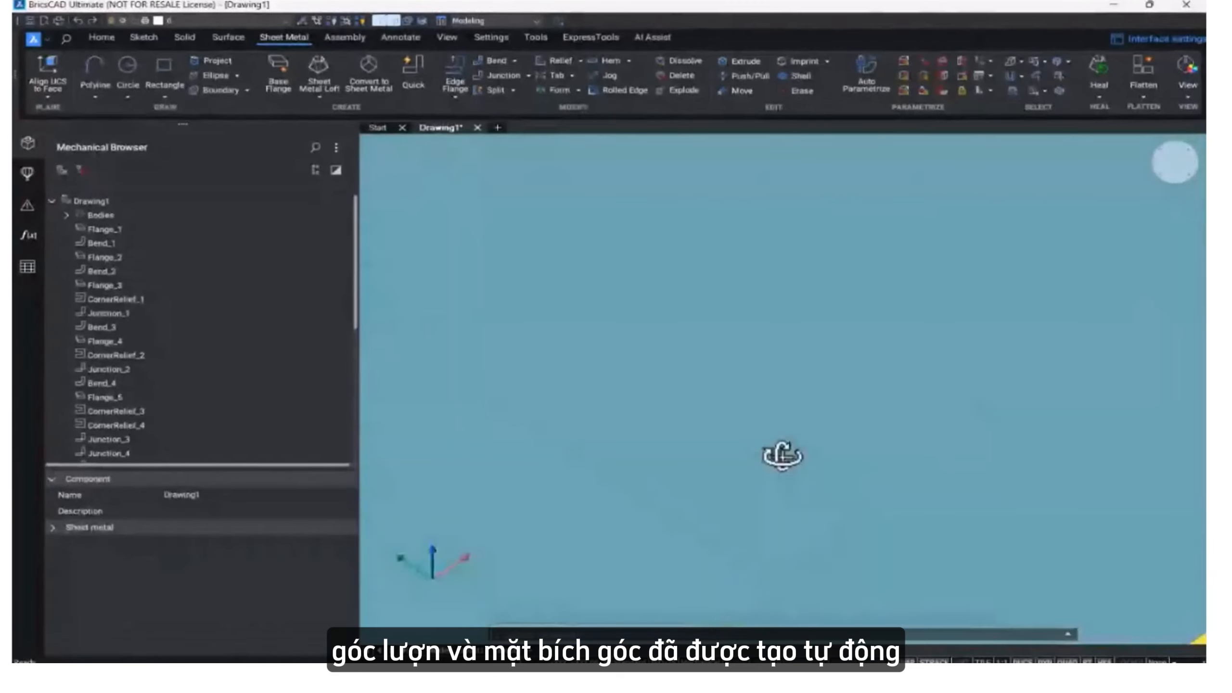
pyautogui.scroll(-8, 759, 442)
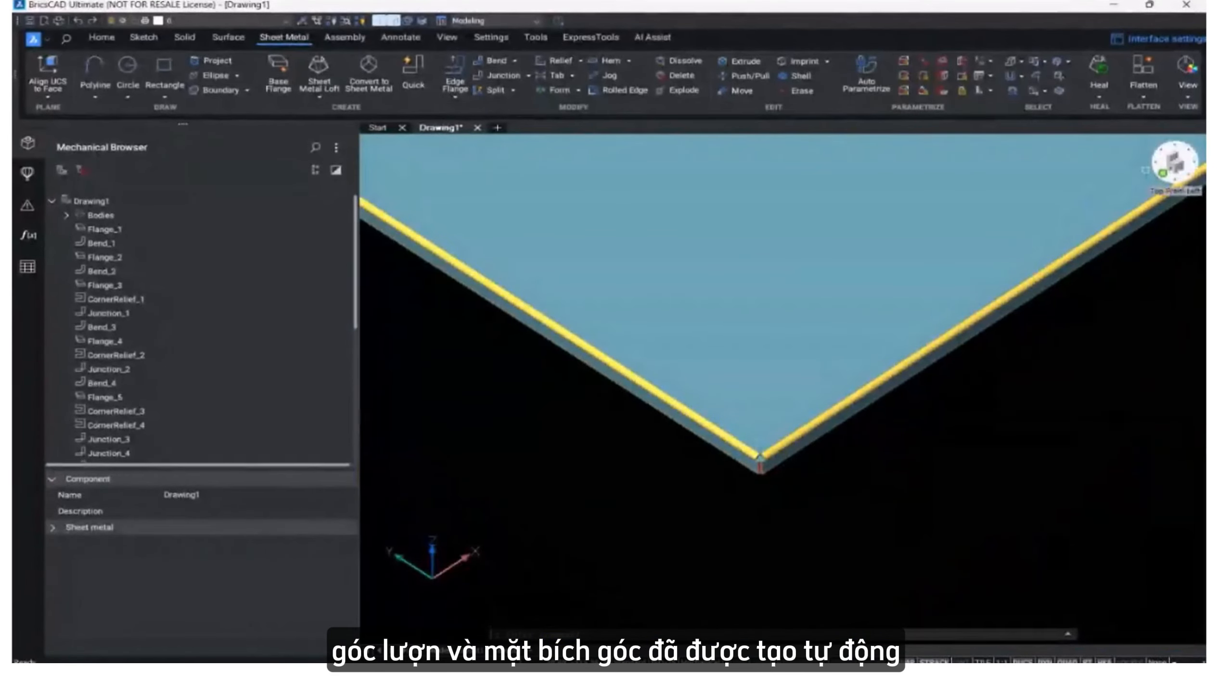
pyautogui.click(1166, 172)
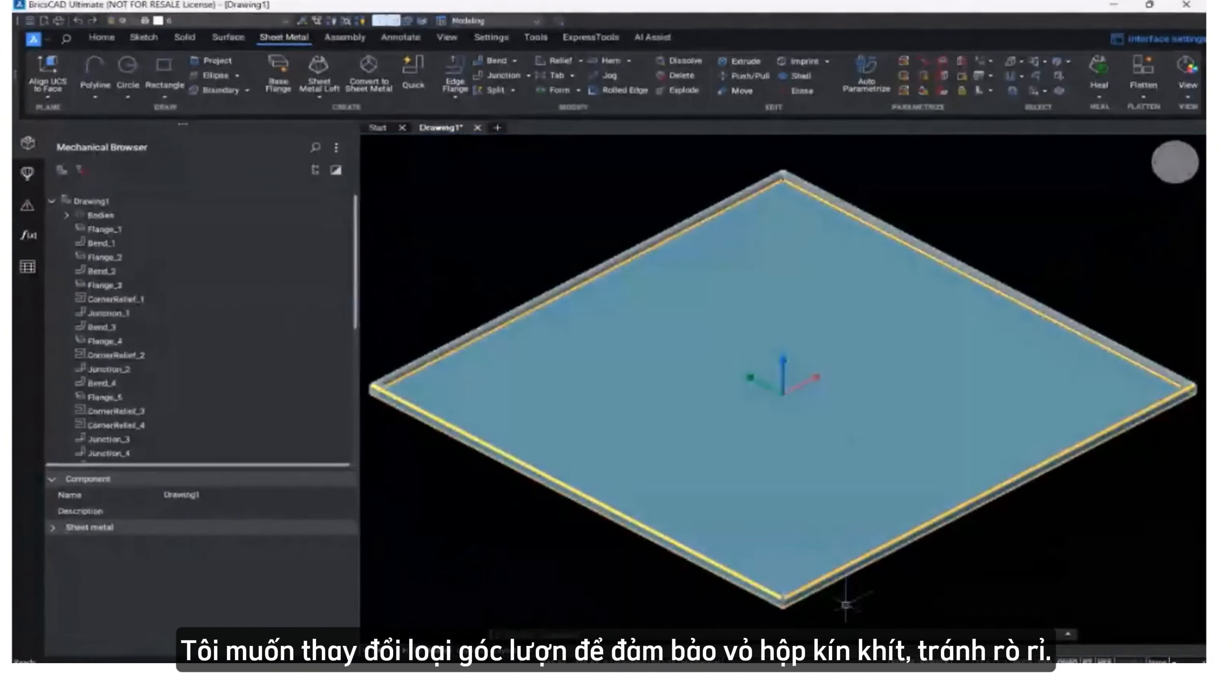
pyautogui.scroll(10, 758, 584)
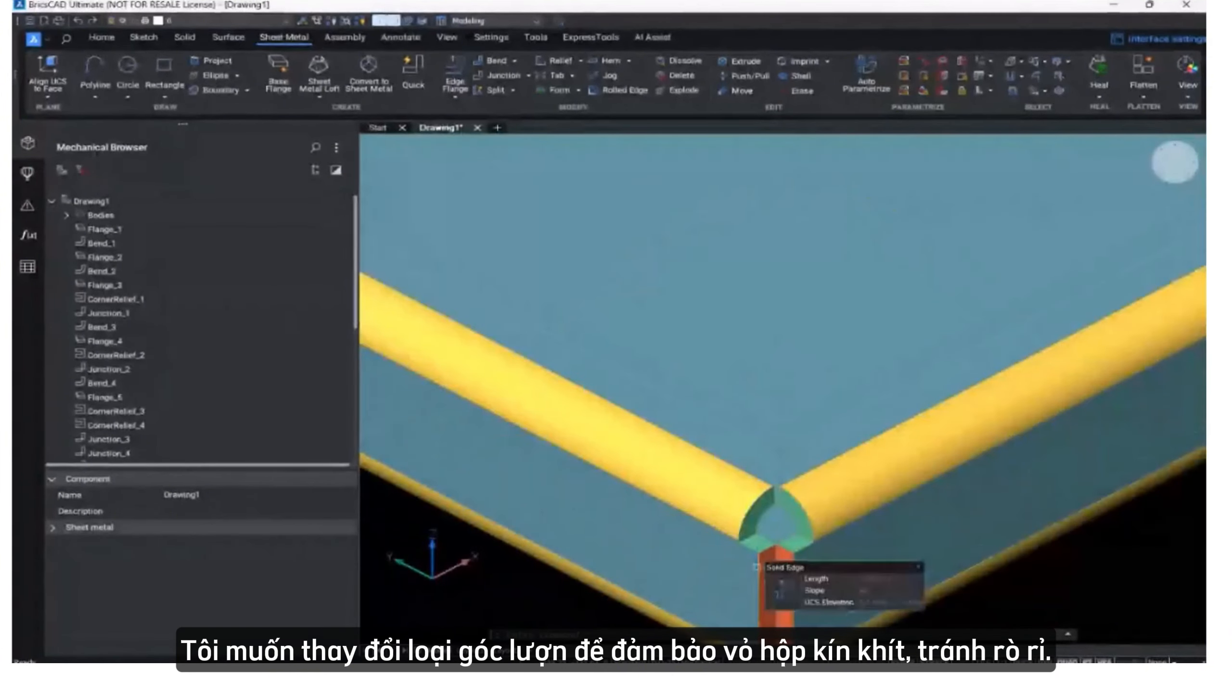
pyautogui.scroll(-4, 771, 544)
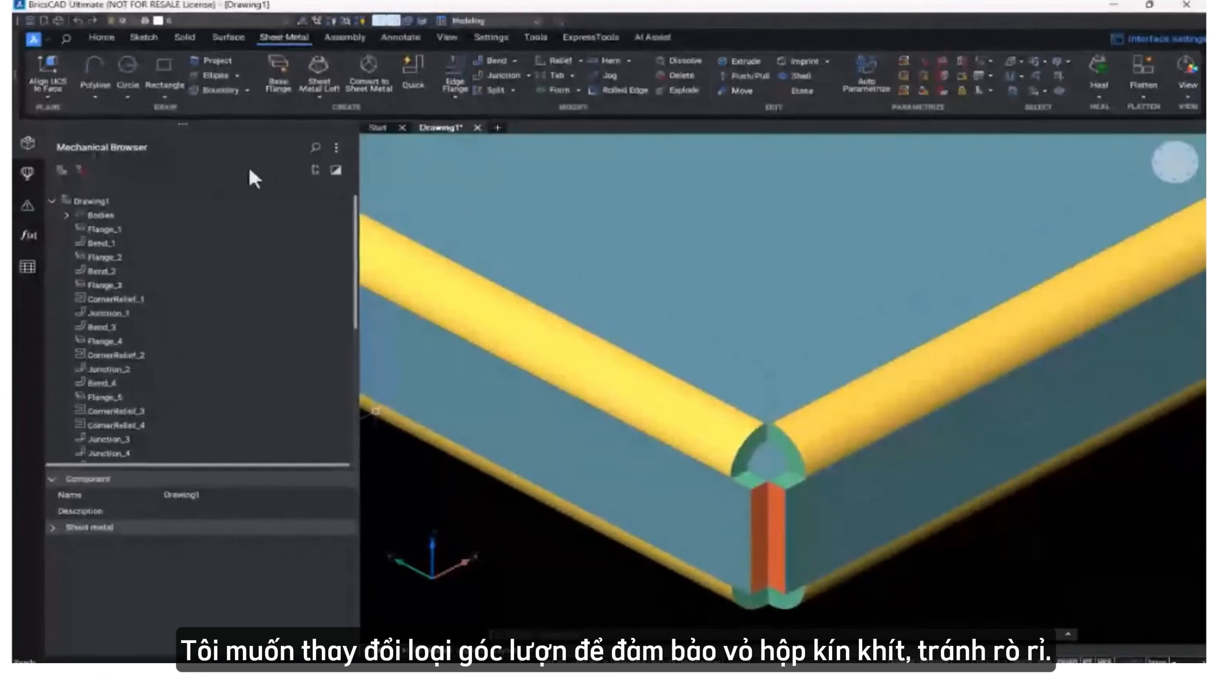
# Search the Mechanical Browser for BendR and set the relief type of all eight bend reliefs to Smooth.
pyautogui.click(315, 147)
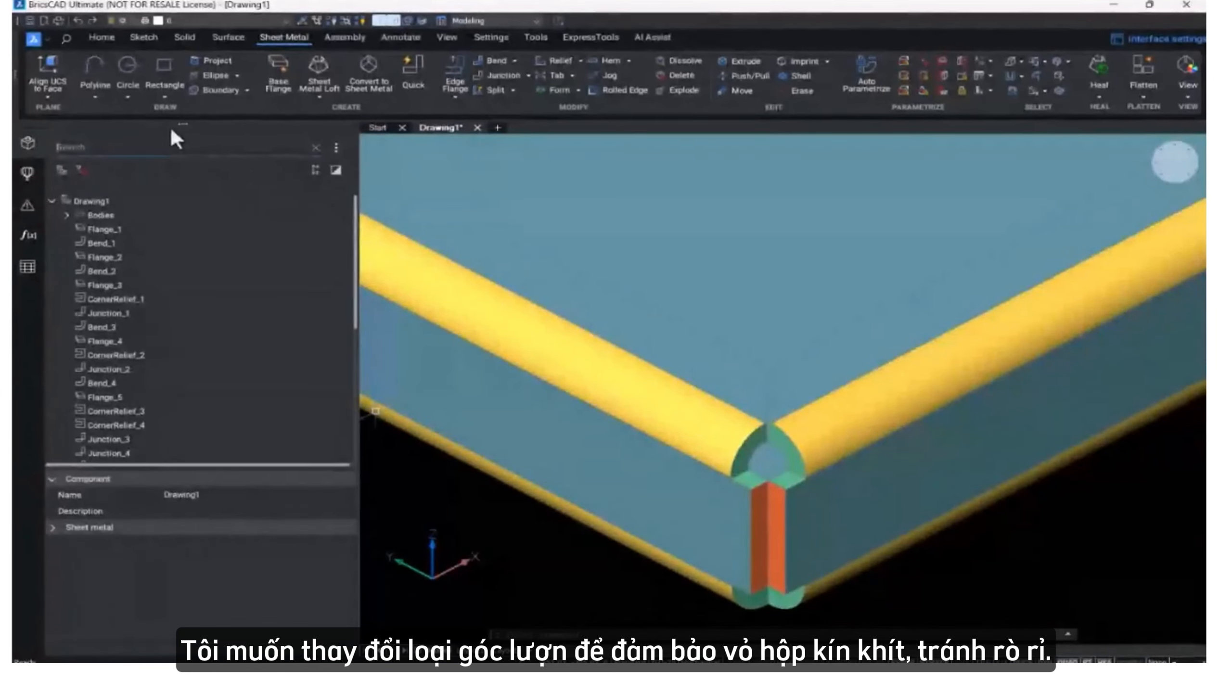
pyautogui.write('BendR')
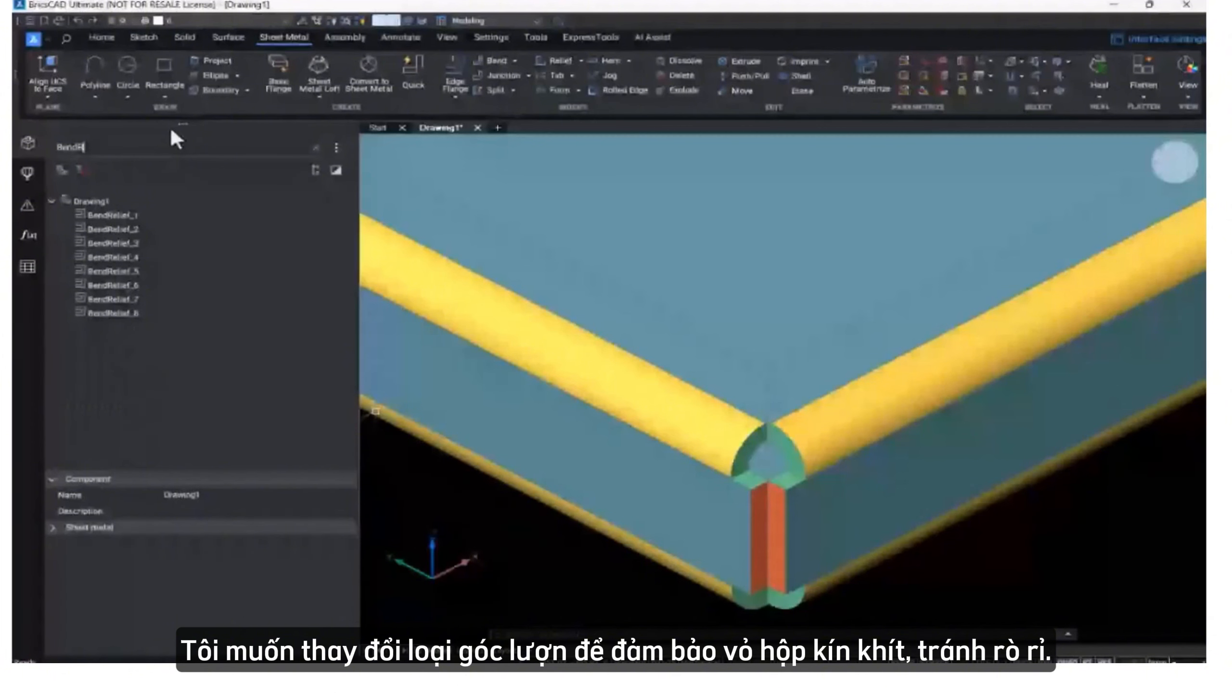
pyautogui.click(130, 215)
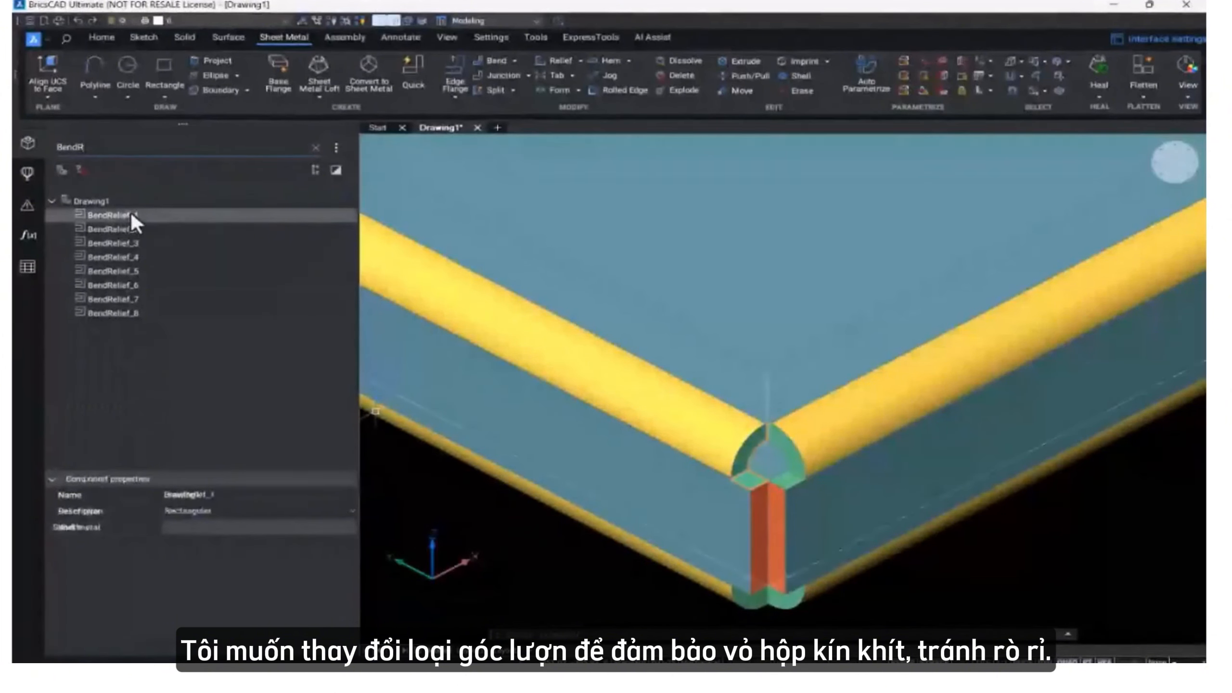
pyautogui.keyDown('shift'); pyautogui.click(131, 313); pyautogui.keyUp('shift')
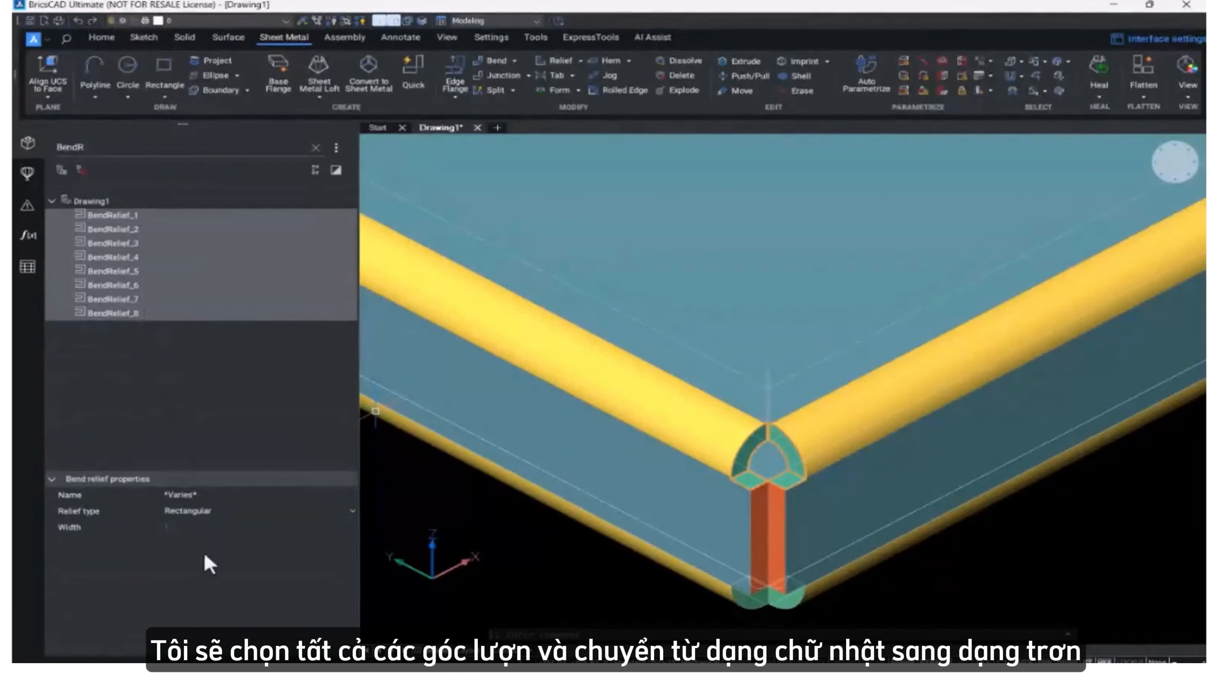
pyautogui.click(201, 514)
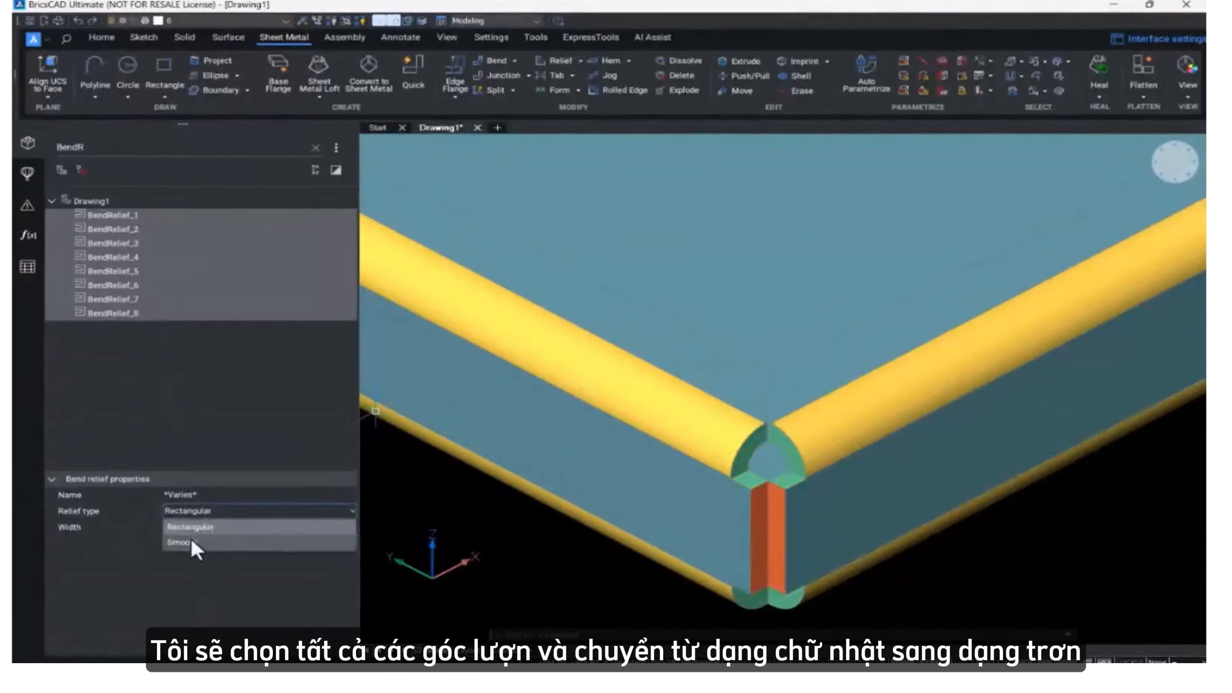
pyautogui.click(191, 539)
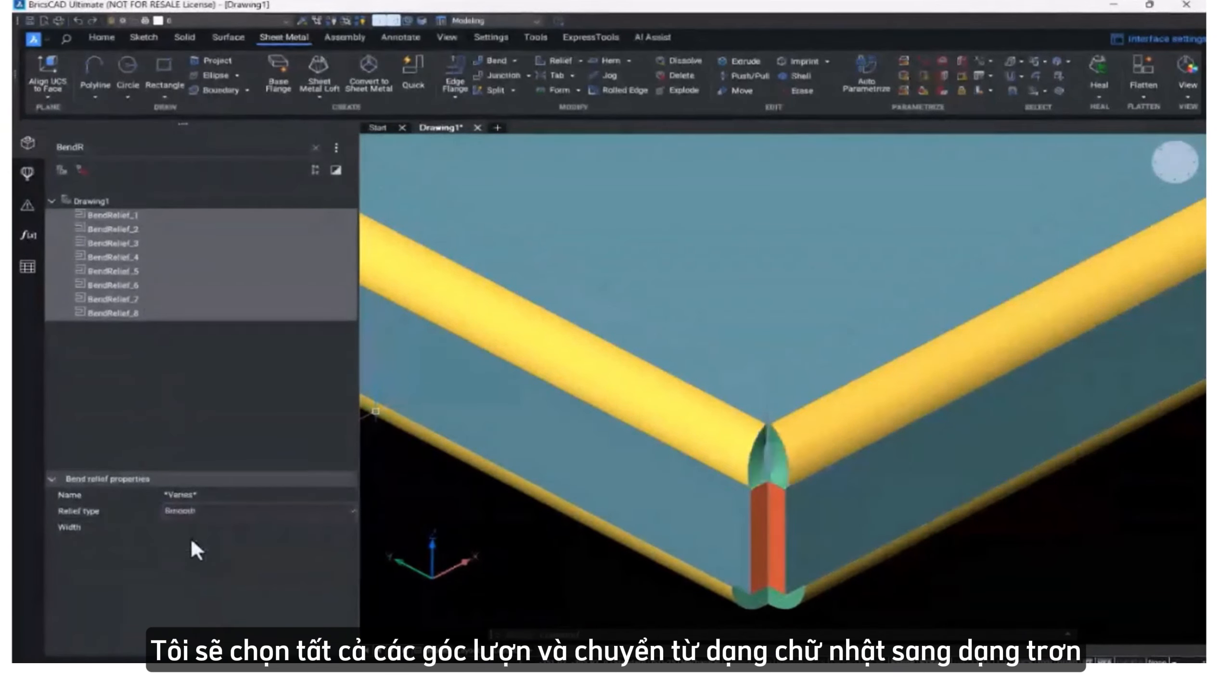
# Check the properties of individual bend reliefs, clear the search, and check Flange_1's properties.
pyautogui.click(168, 298)
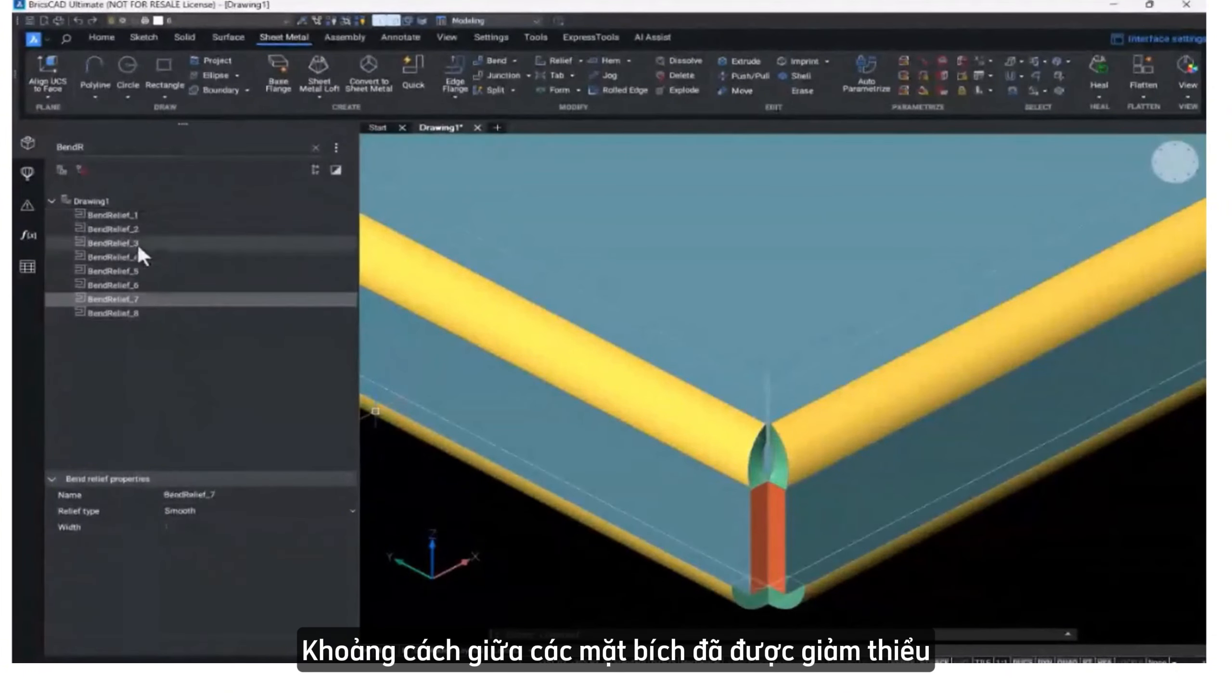
pyautogui.click(130, 217)
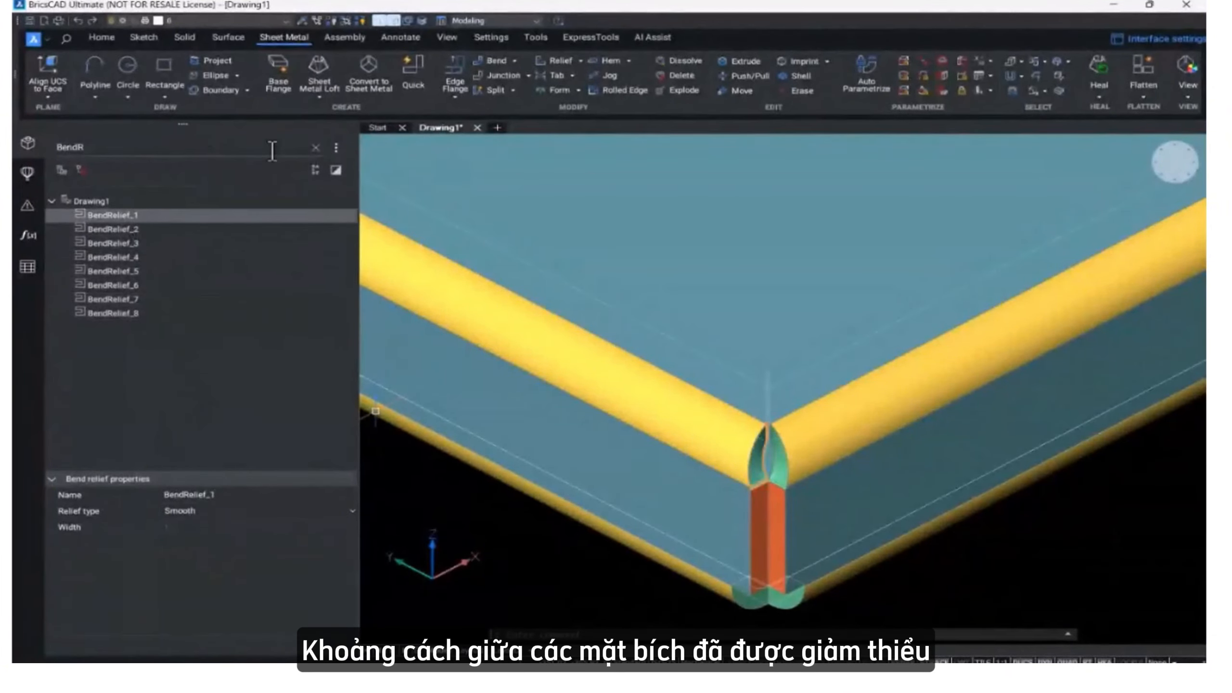
pyautogui.click(318, 147)
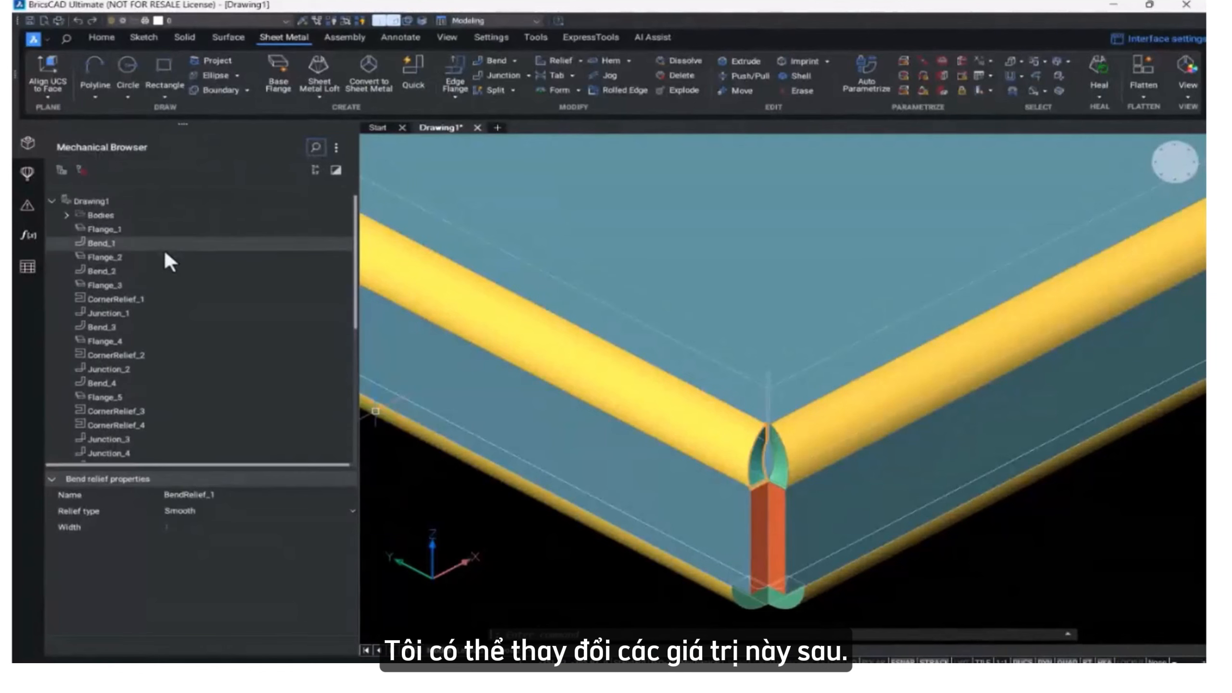
pyautogui.click(142, 227)
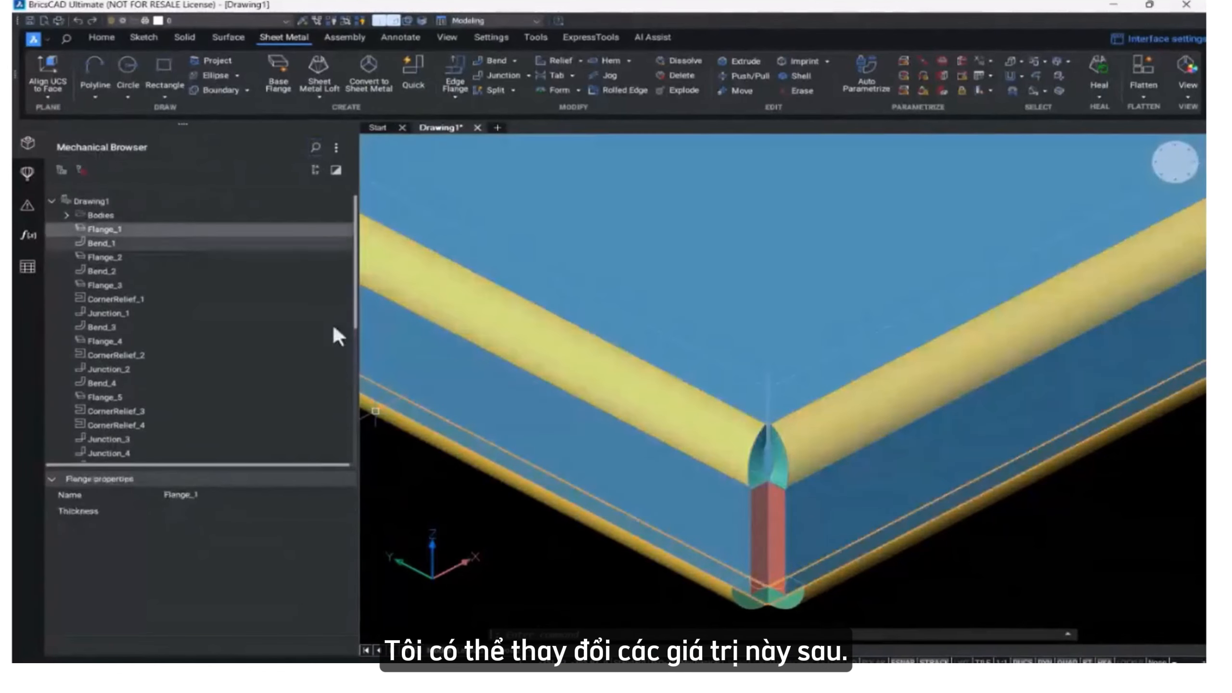
pyautogui.press('Escape')
# Set the door to the top view and display it in the 2dWireframe visual style.
pyautogui.scroll(-10, 920, 580)
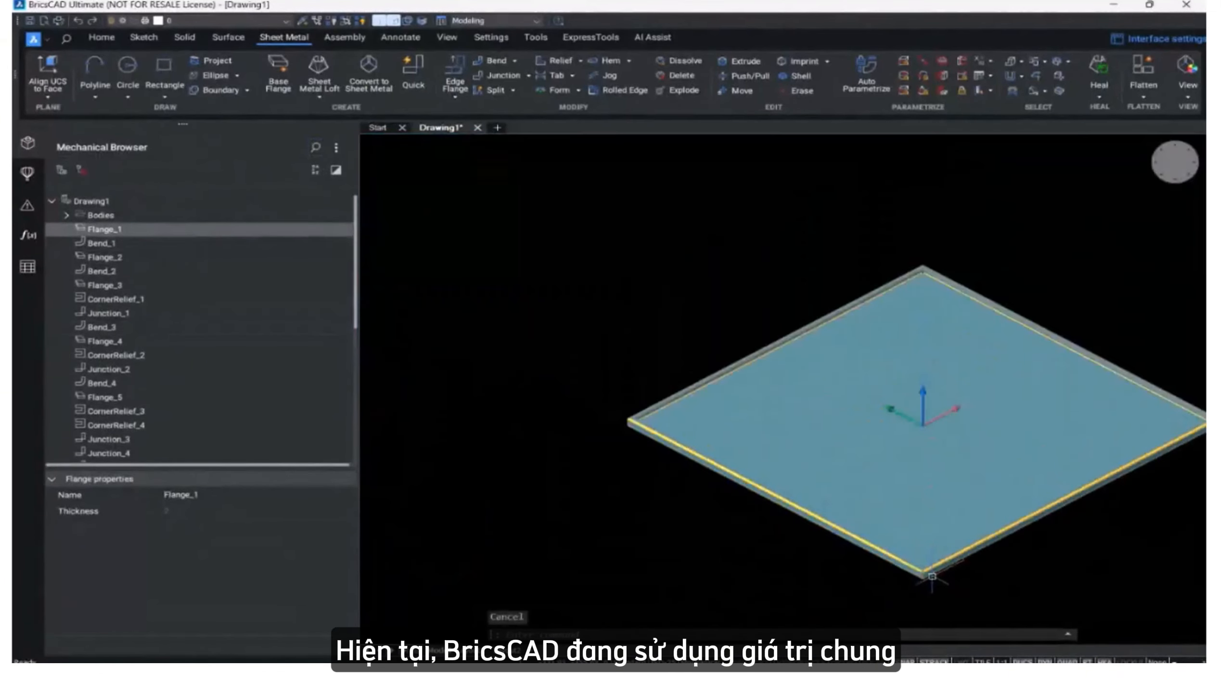
pyautogui.moveTo(809, 534); pyautogui.dragTo(723, 541, button='middle')
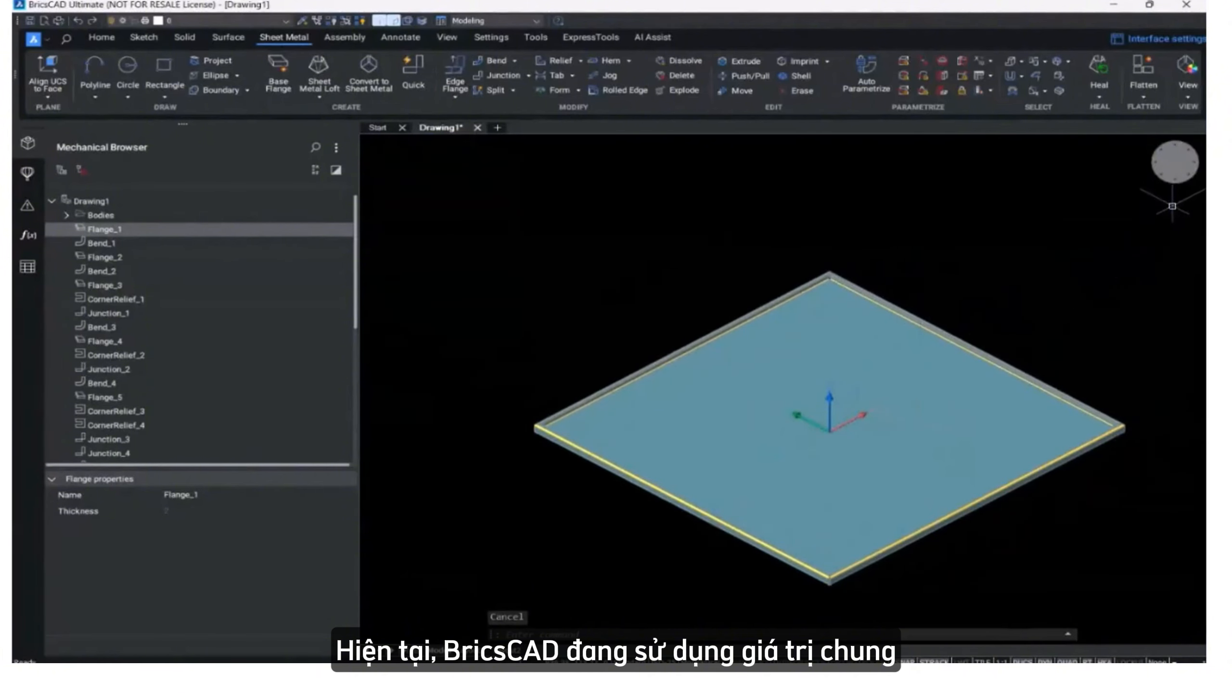
pyautogui.click(1173, 162)
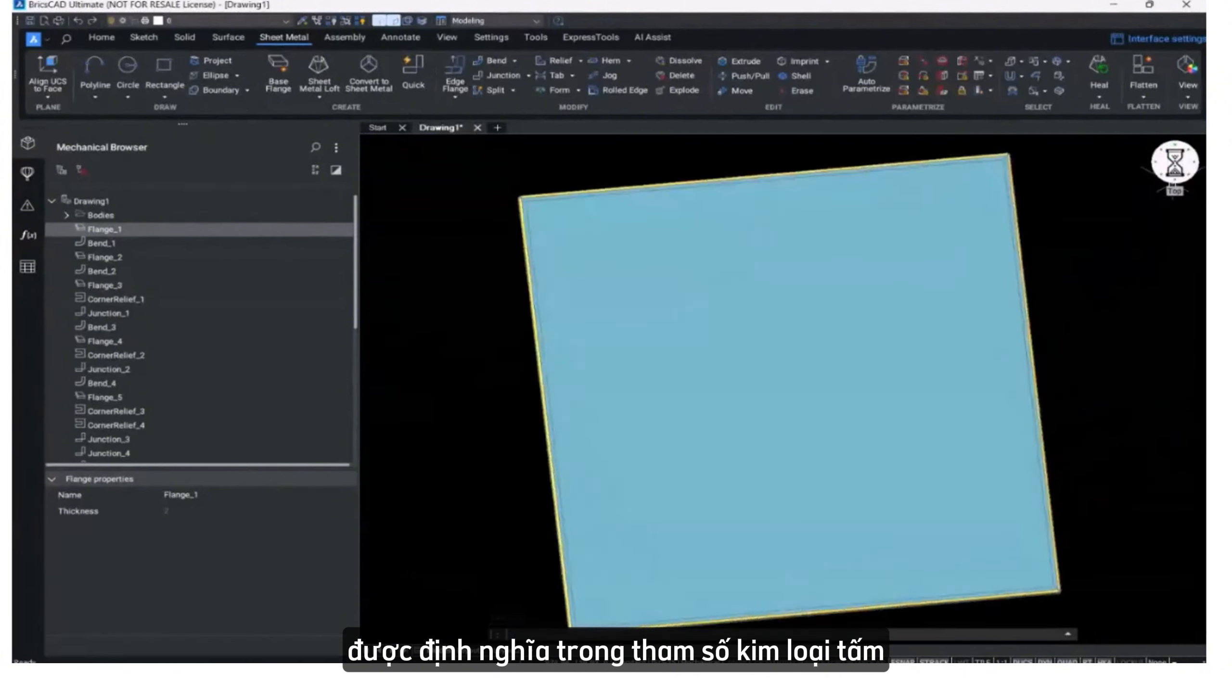
pyautogui.moveTo(1130, 237); pyautogui.dragTo(999, 309, button='middle')
pyautogui.scroll(-2, 1077, 239)
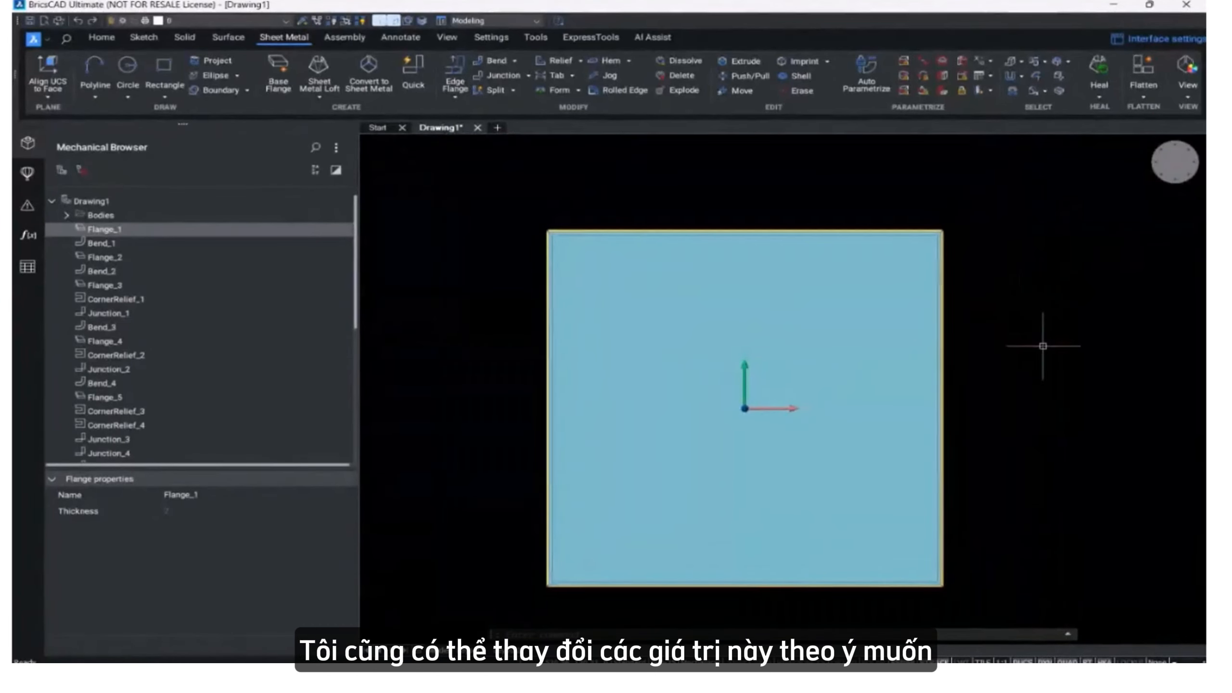
pyautogui.write('l')
pyautogui.press('Escape')
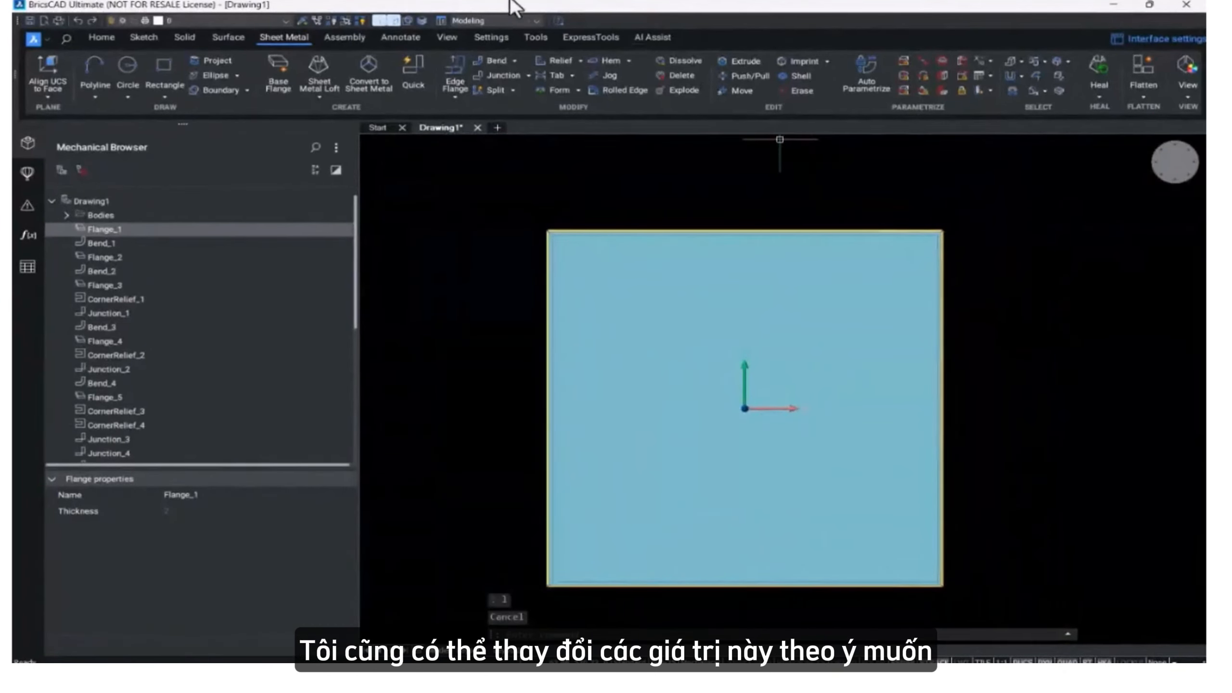
pyautogui.click(485, 17)
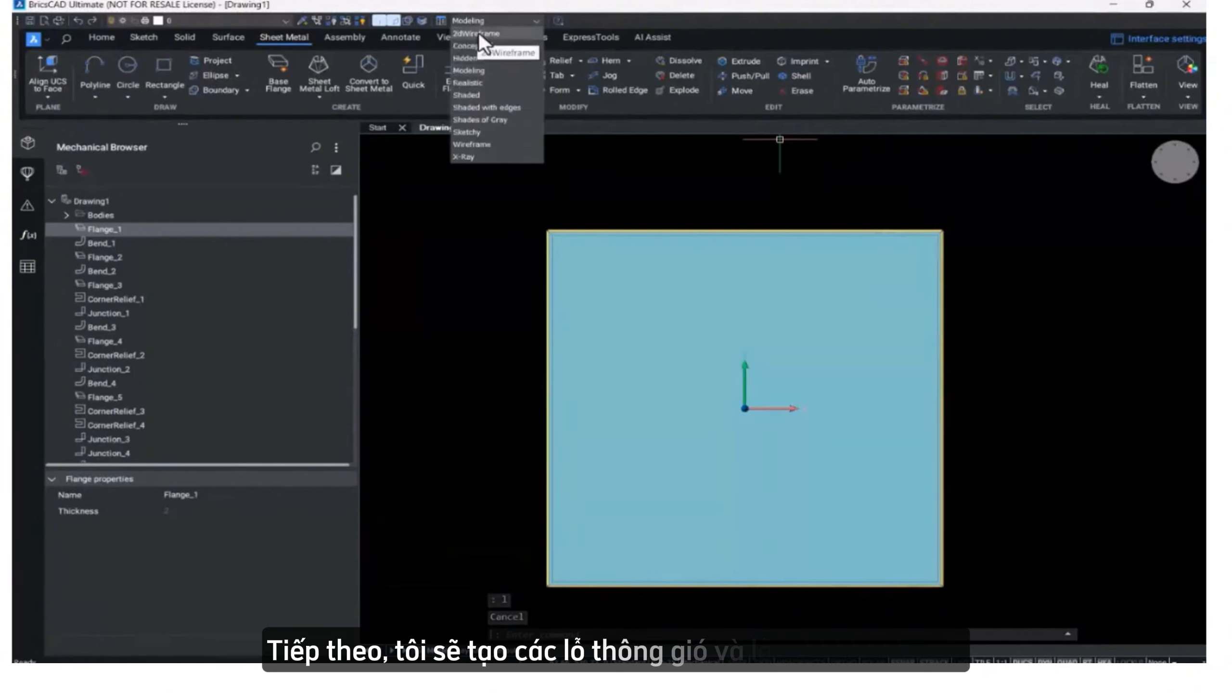
pyautogui.click(479, 37)
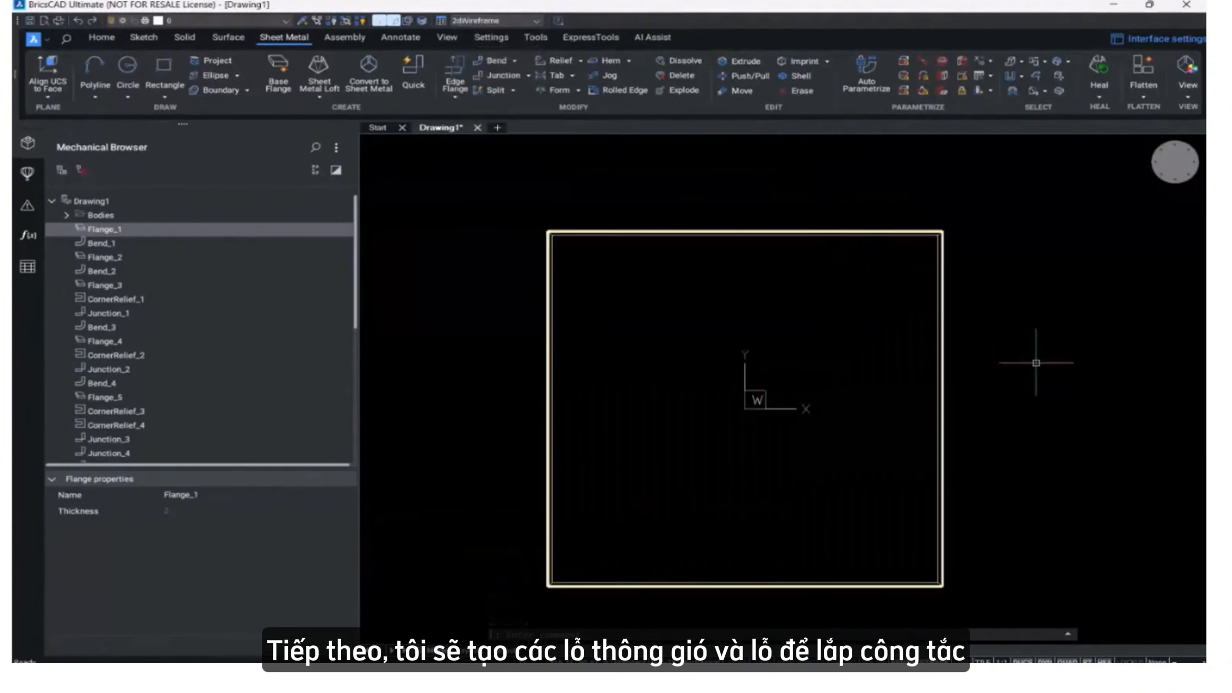
# Draw a vertical line from 0,0,0 toward the door's upper edge with Ortho on.
pyautogui.write('l')
pyautogui.press('Return')
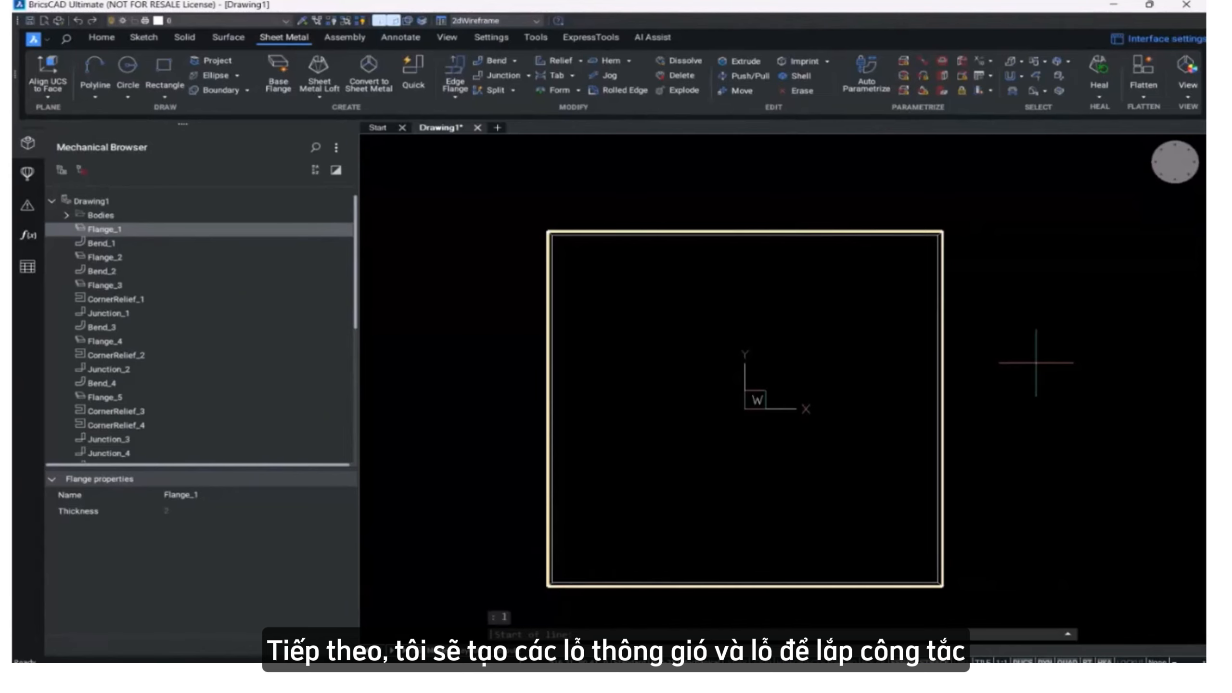
pyautogui.write('0,0,0')
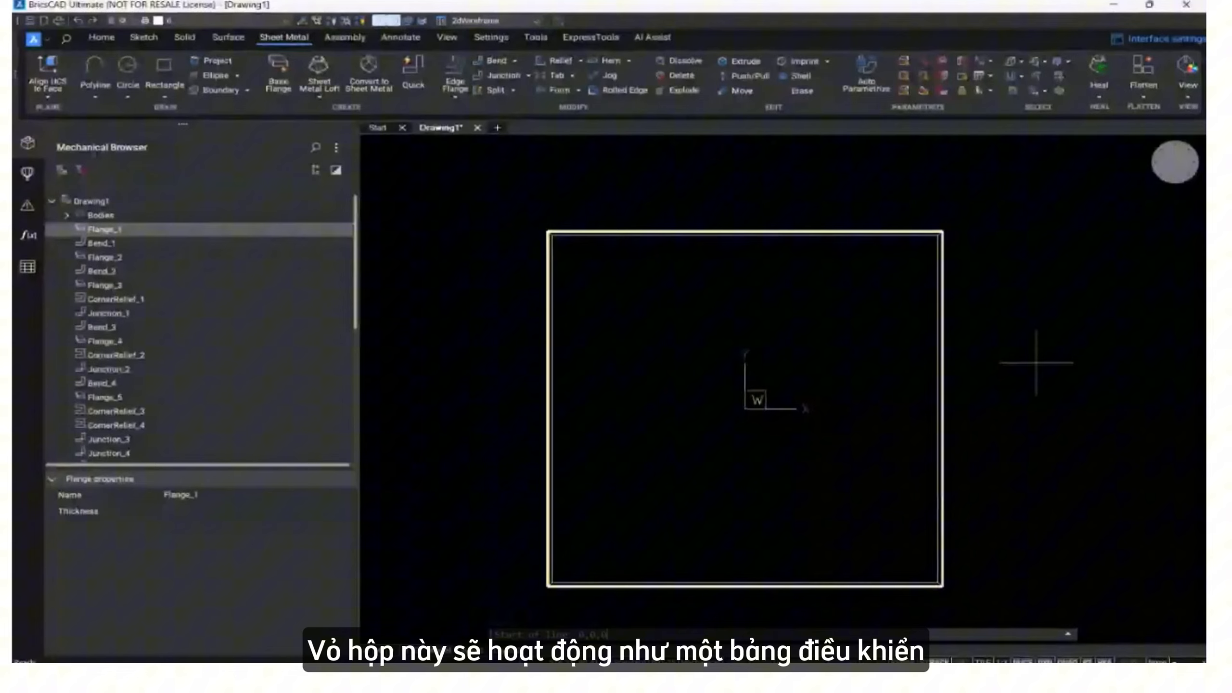
pyautogui.press('Return')
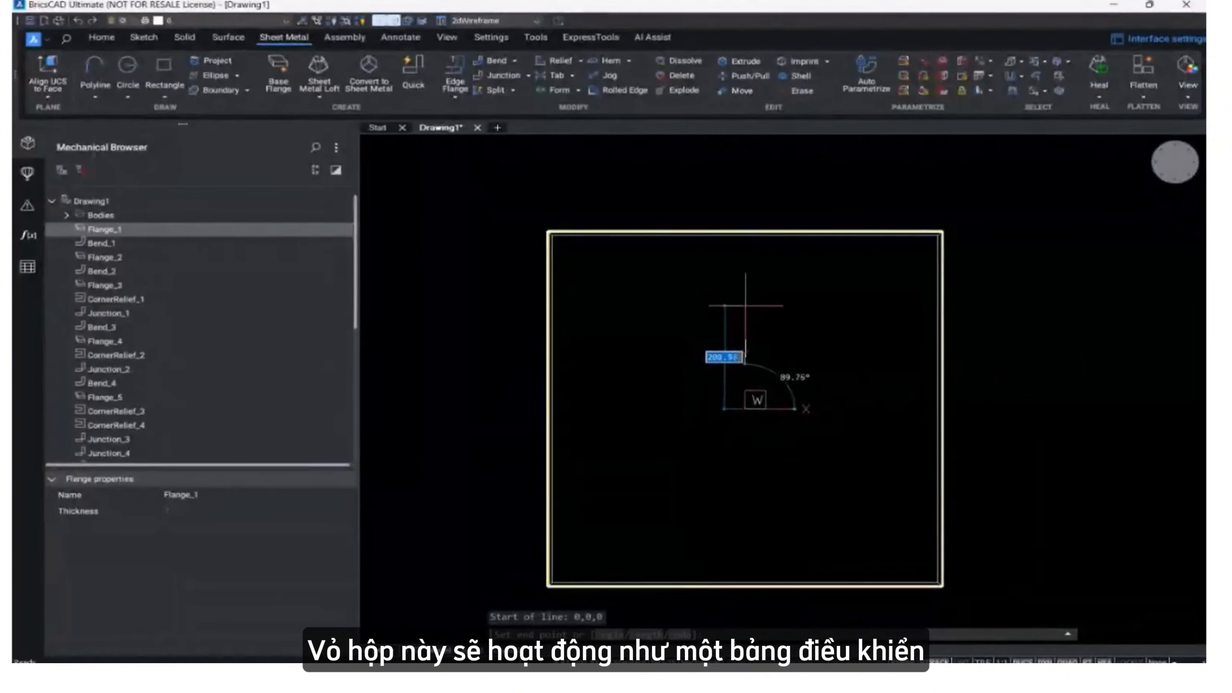
pyautogui.scroll(3, 746, 305)
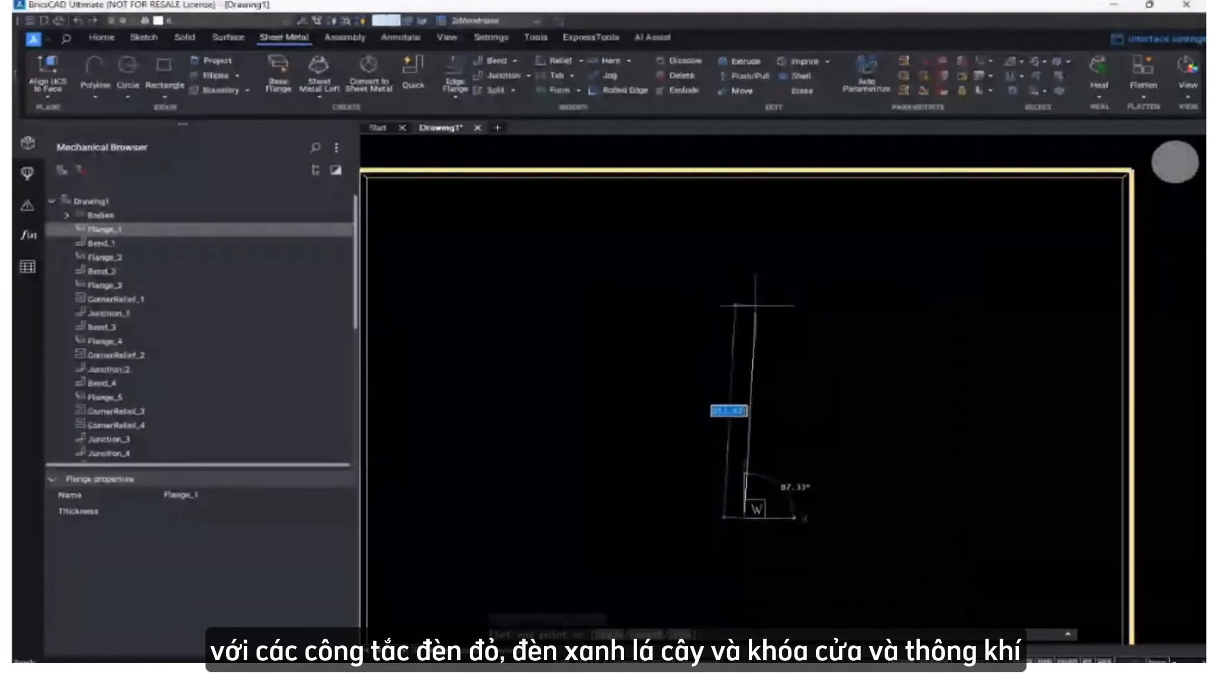
pyautogui.scroll(-2, 755, 306)
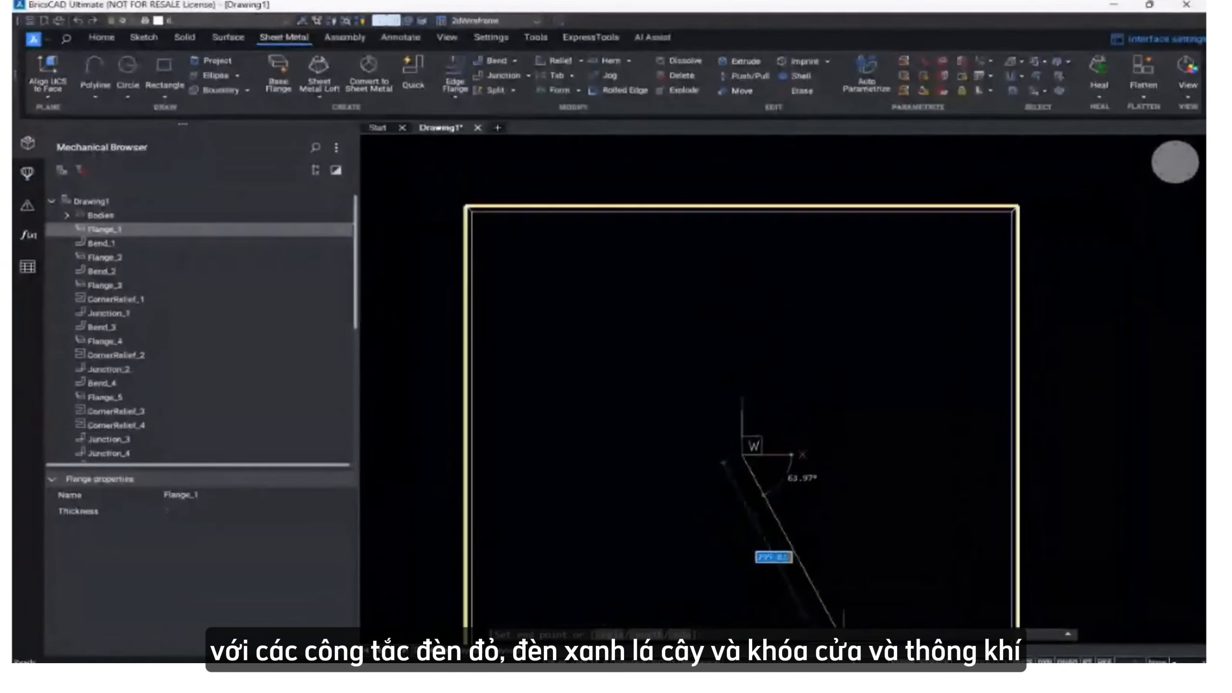
pyautogui.press('F8')
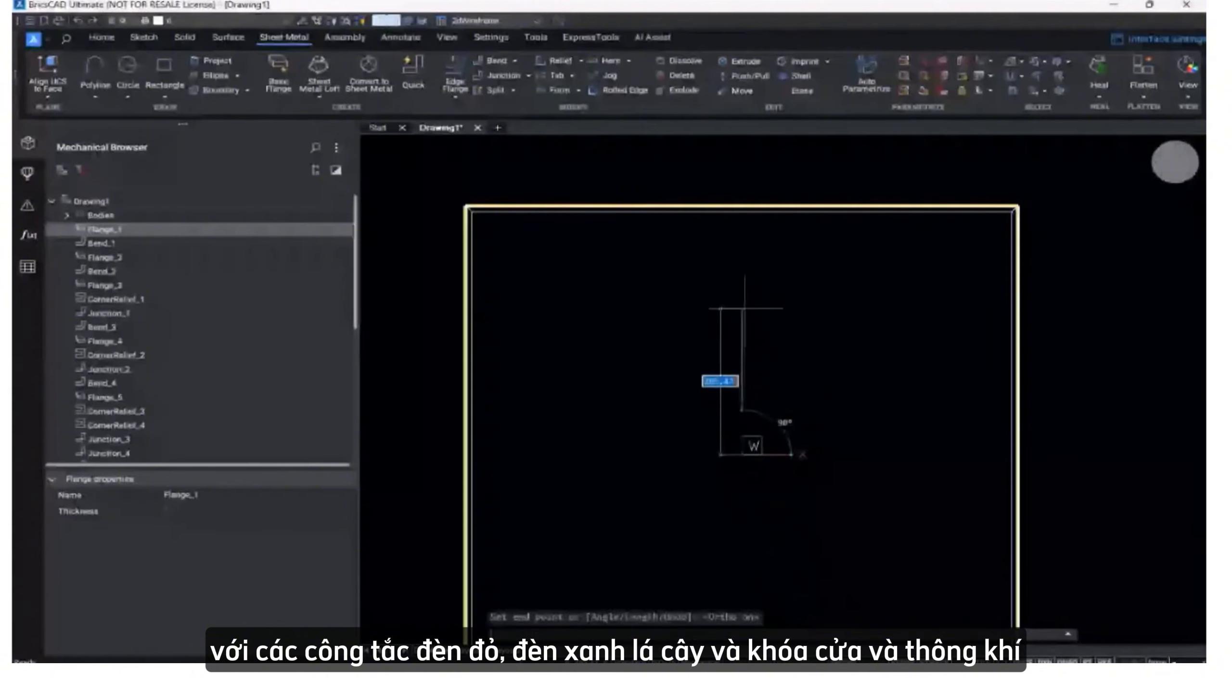
pyautogui.press('Escape')
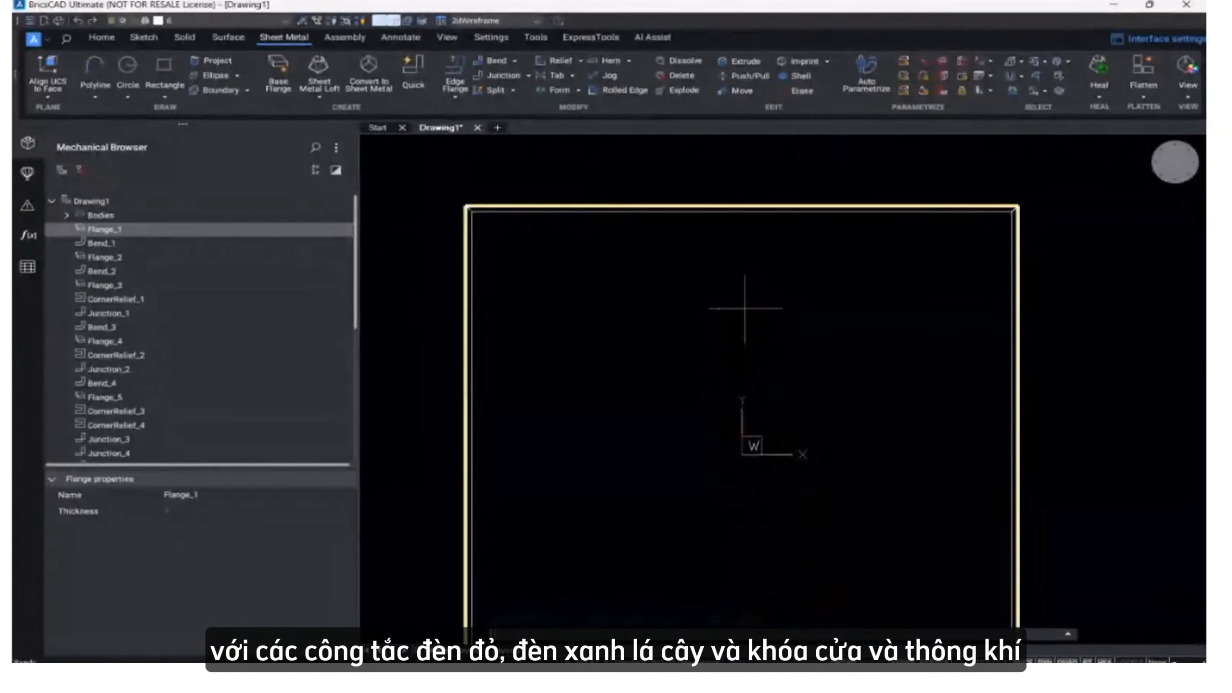
pyautogui.click(746, 311)
pyautogui.press('Escape')
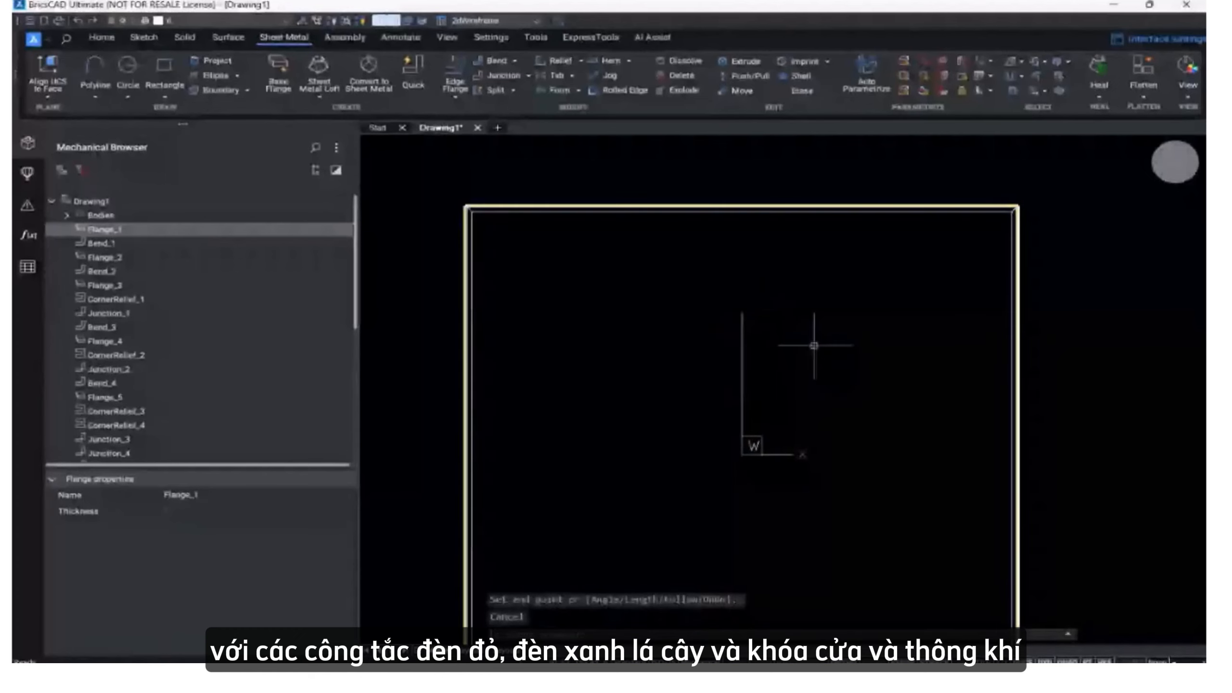
# Draw a 145 mm horizontal line in the negative X direction from the midpoint of the vertical line.
pyautogui.write('l')
pyautogui.press('Return')
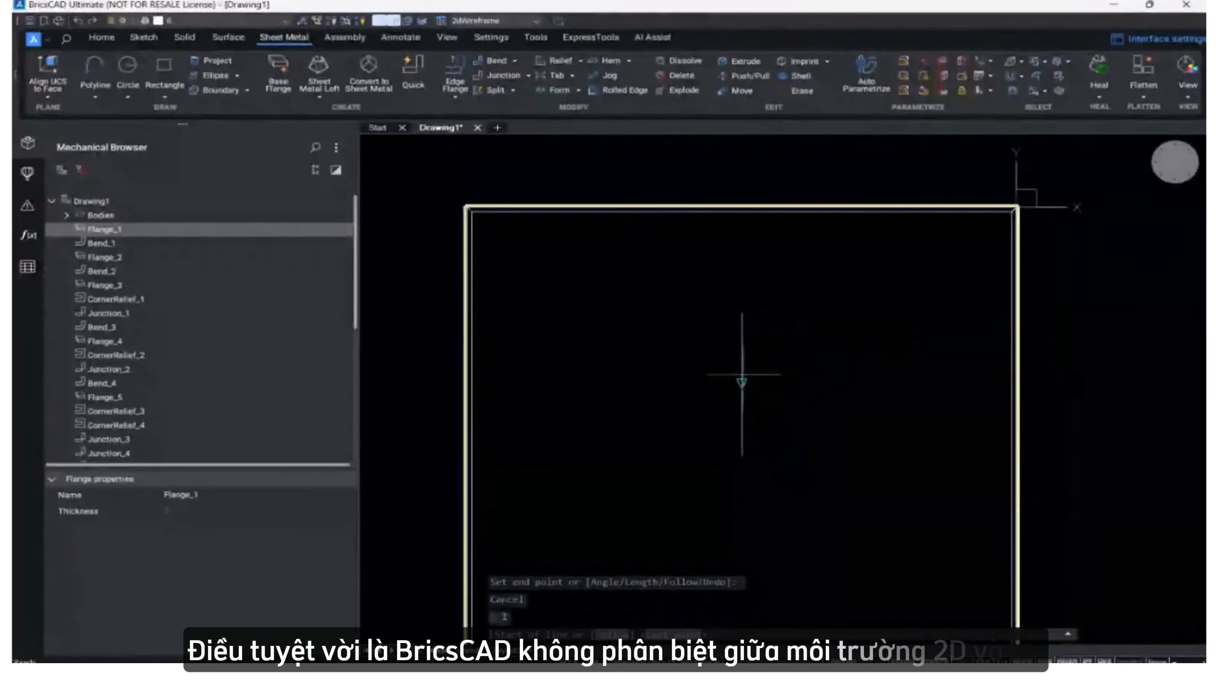
pyautogui.click(741, 382)
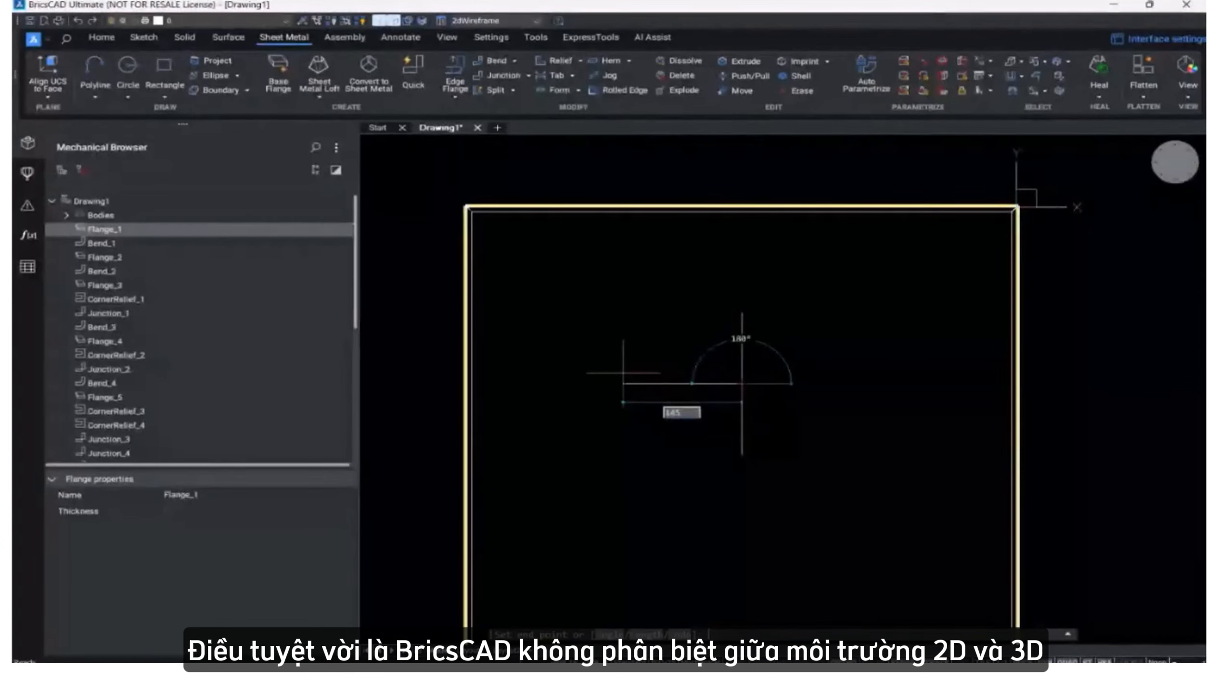
pyautogui.press('Escape')
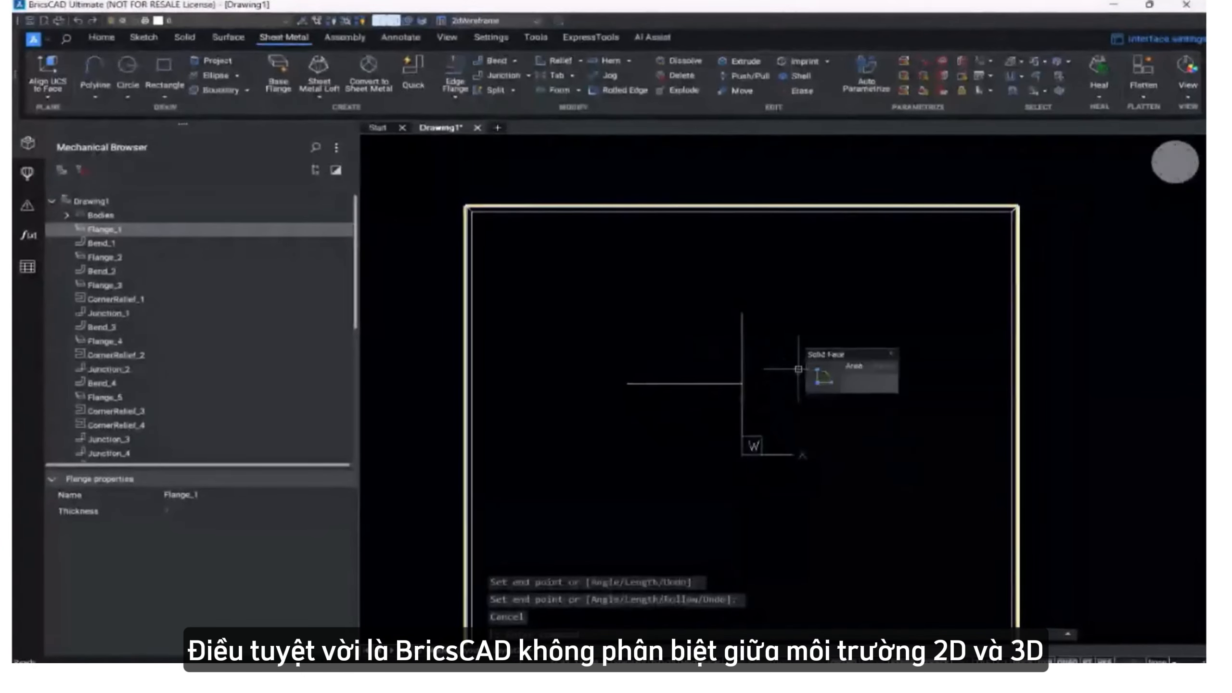
# Draw a 145 mm horizontal line in the negative X direction from the upper endpoint of the vertical line.
pyautogui.write('l')
pyautogui.press('Return')
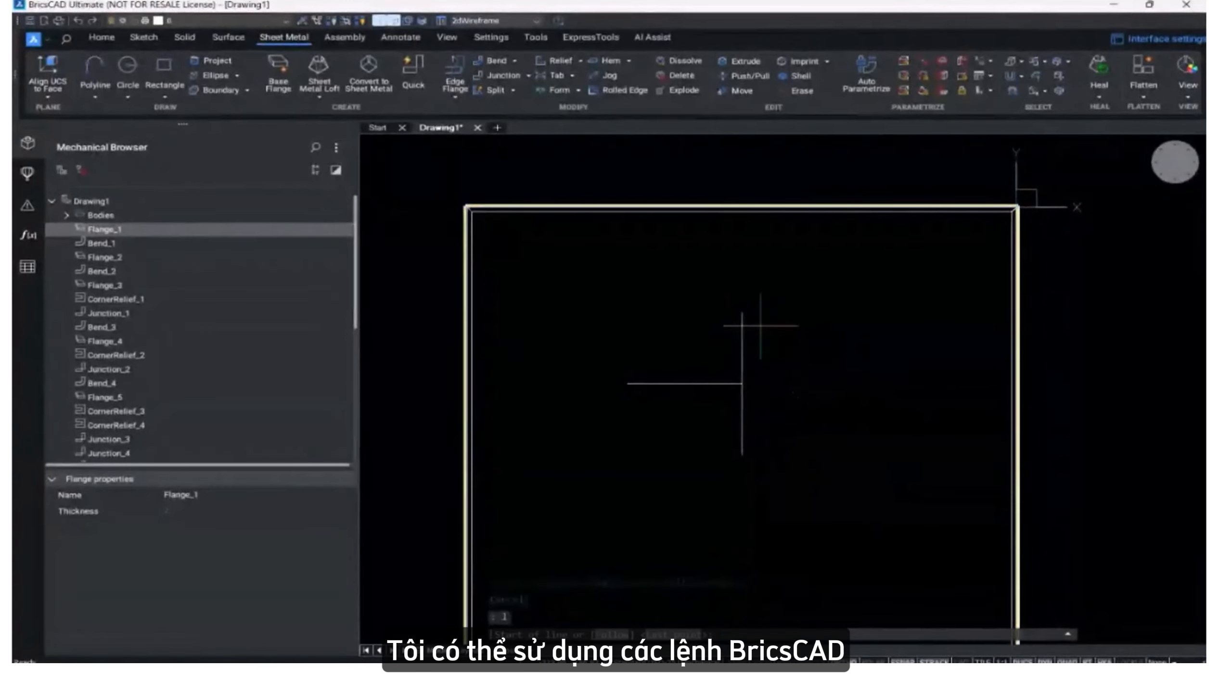
pyautogui.click(740, 312)
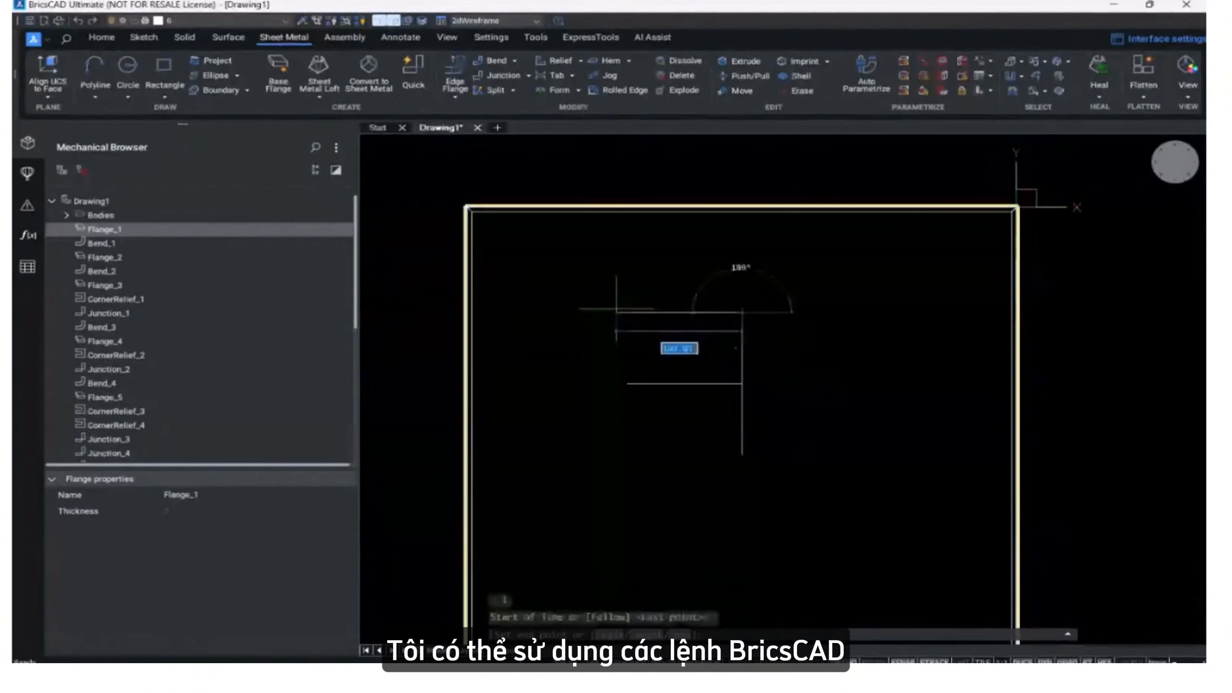
pyautogui.write('141')
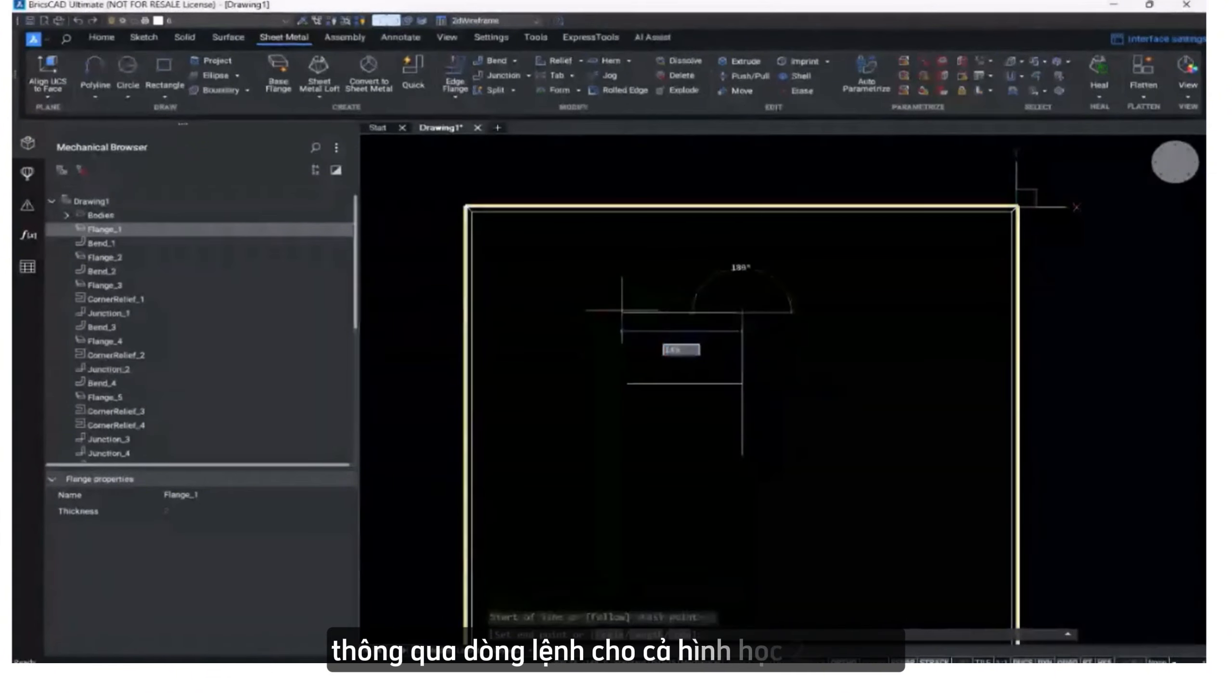
pyautogui.press('Return')
pyautogui.press('Escape')
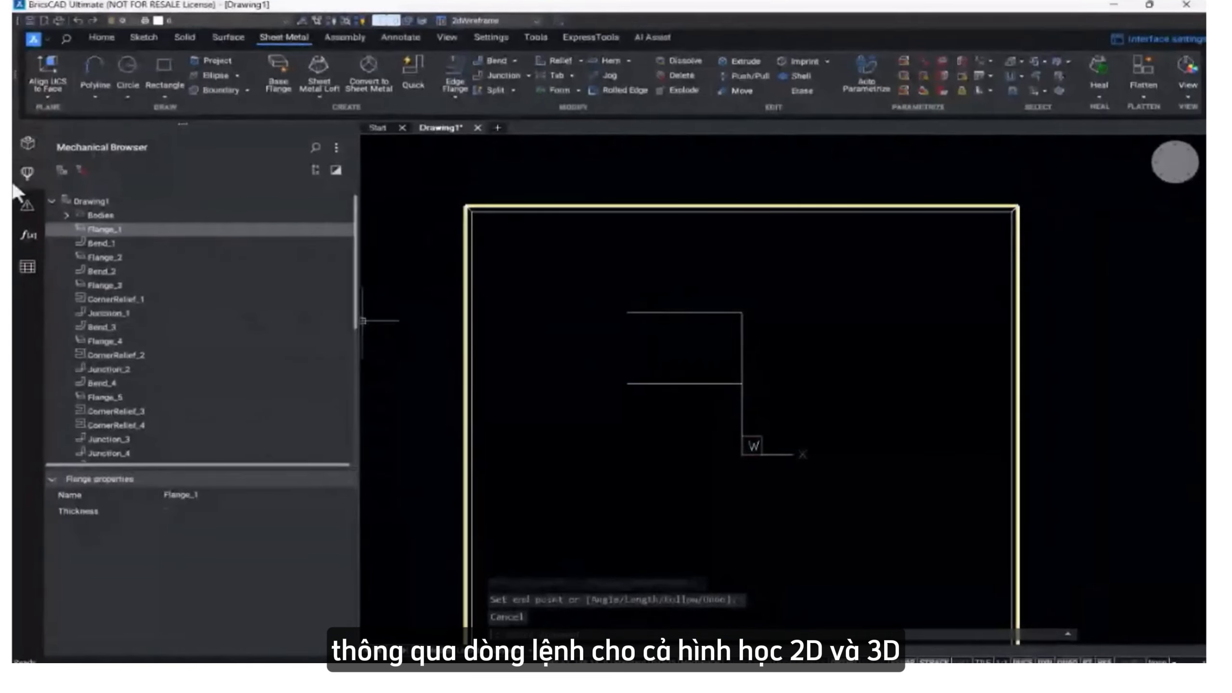
# Insert the parametric Hole component from the library's Holes category at the free end of the upper horizontal line.
pyautogui.click(24, 175)
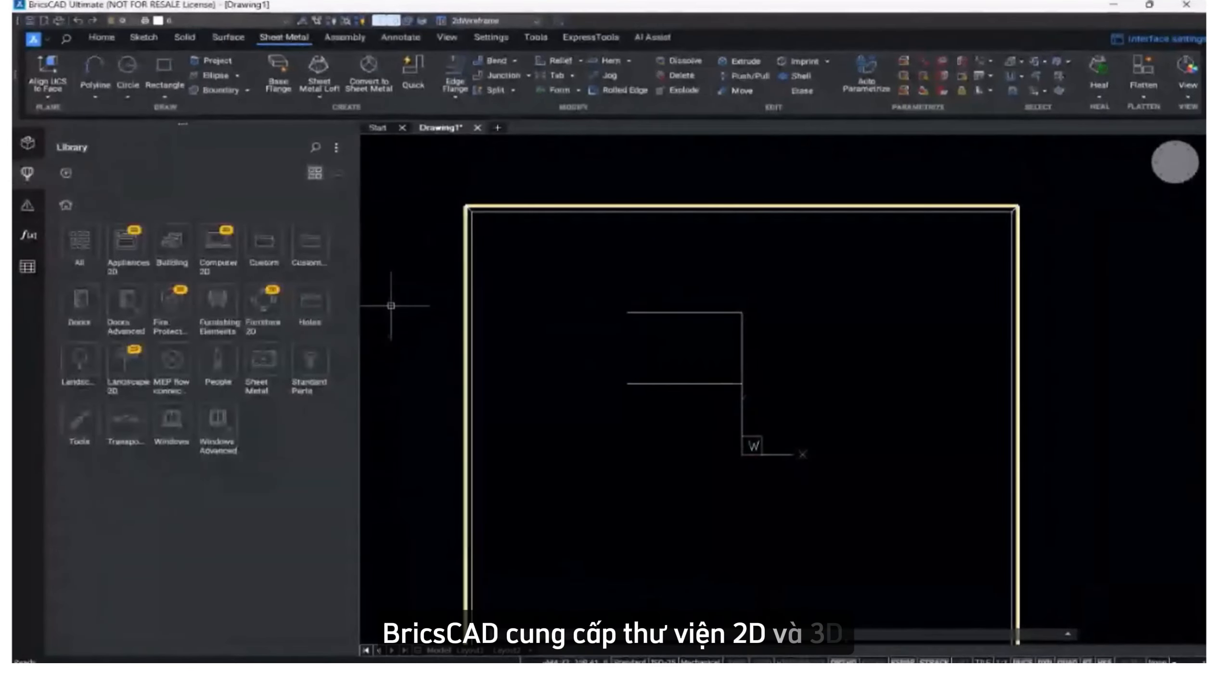
pyautogui.click(327, 312)
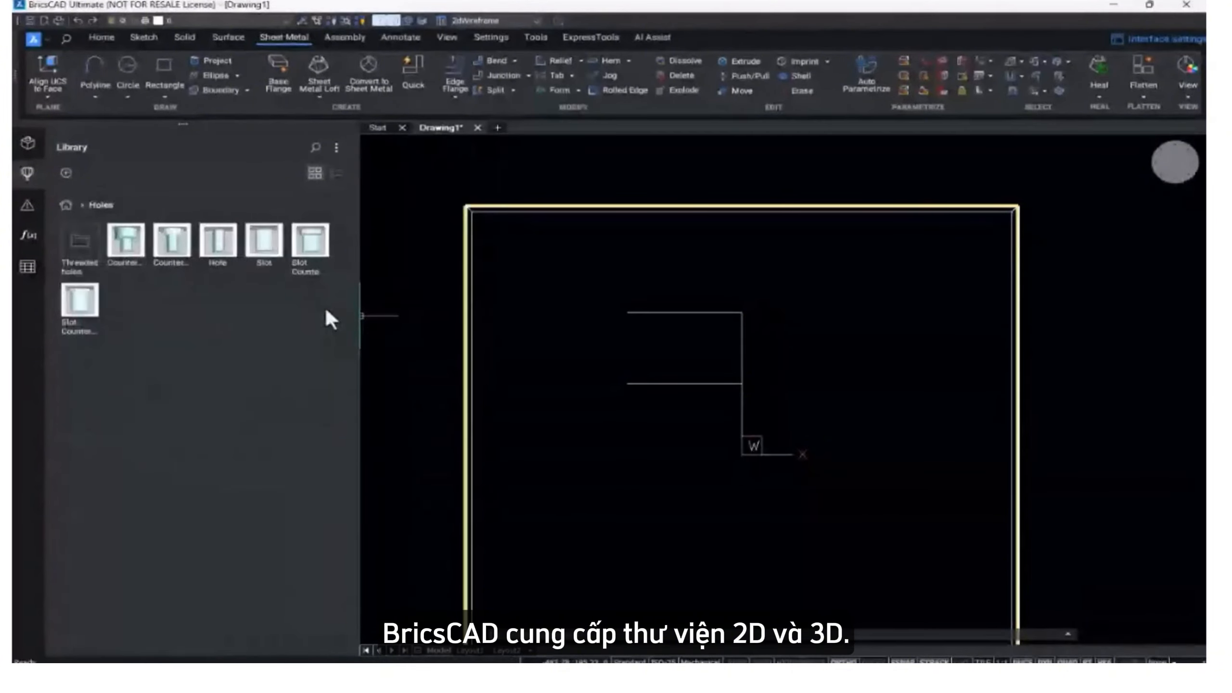
pyautogui.moveTo(262, 286)
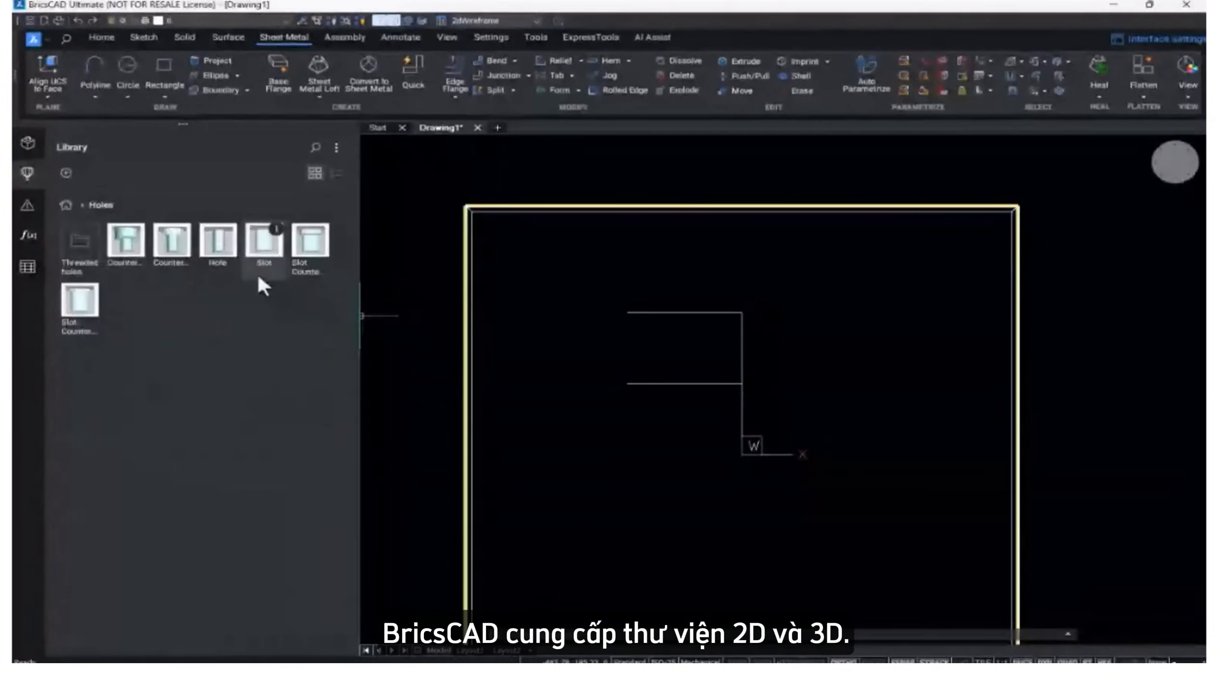
pyautogui.click(218, 254)
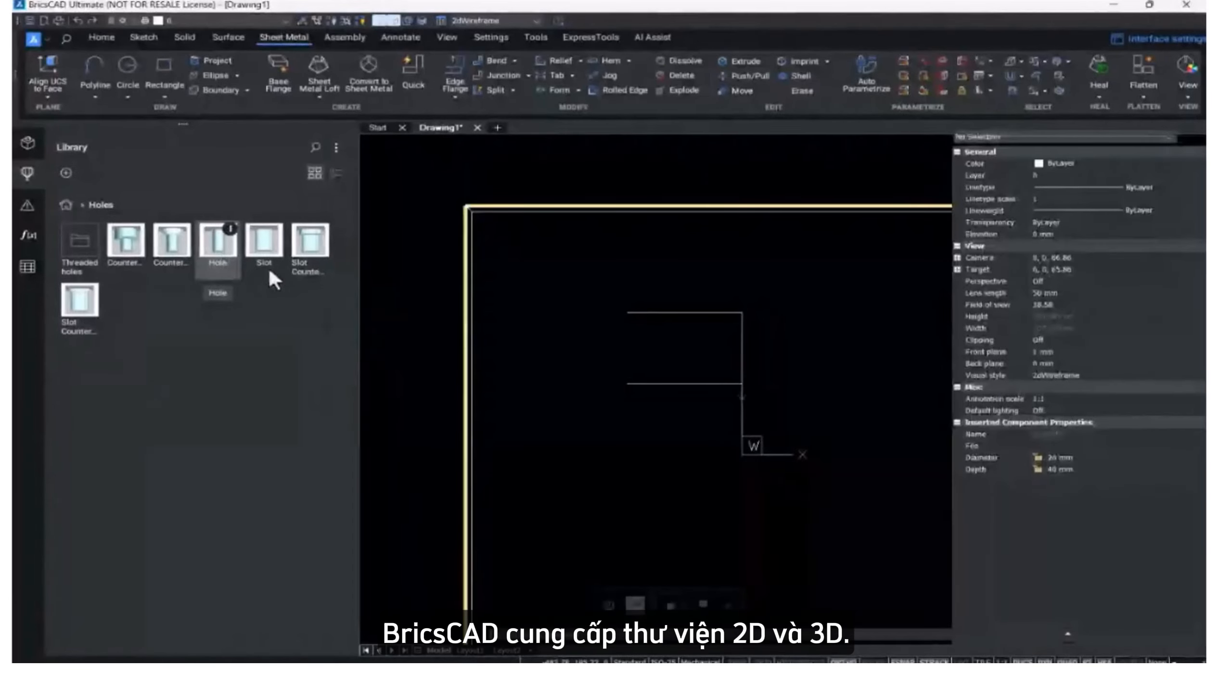
pyautogui.scroll(5, 543, 348)
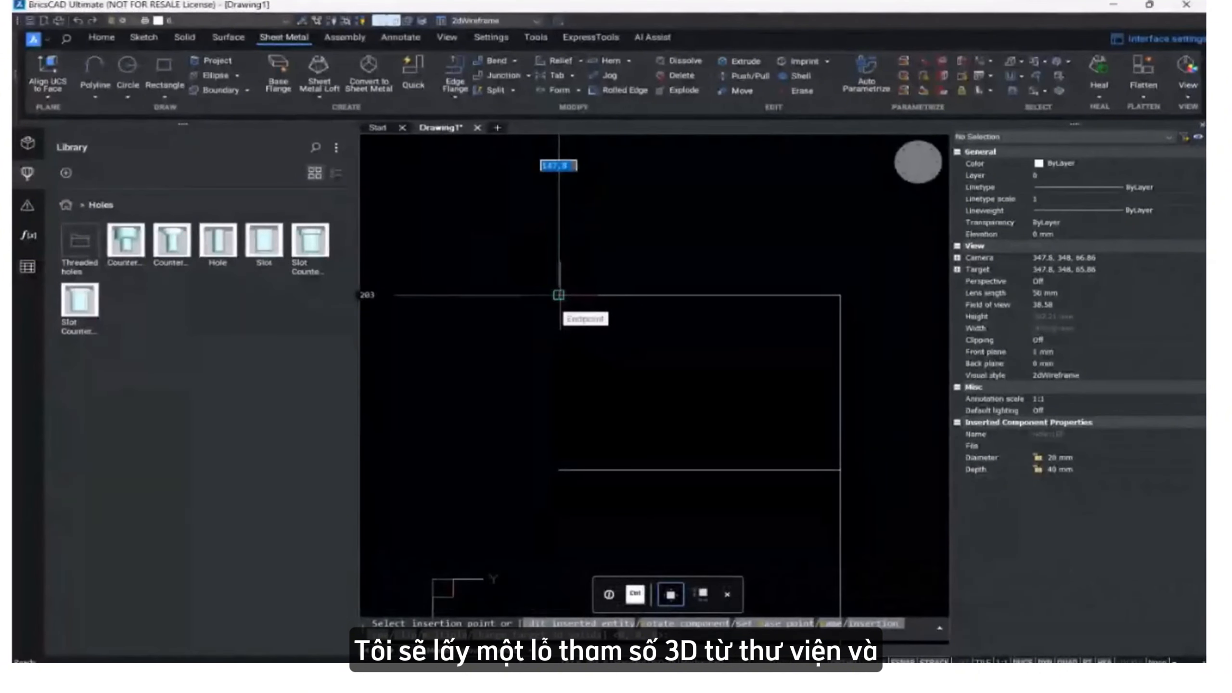
pyautogui.click(559, 295)
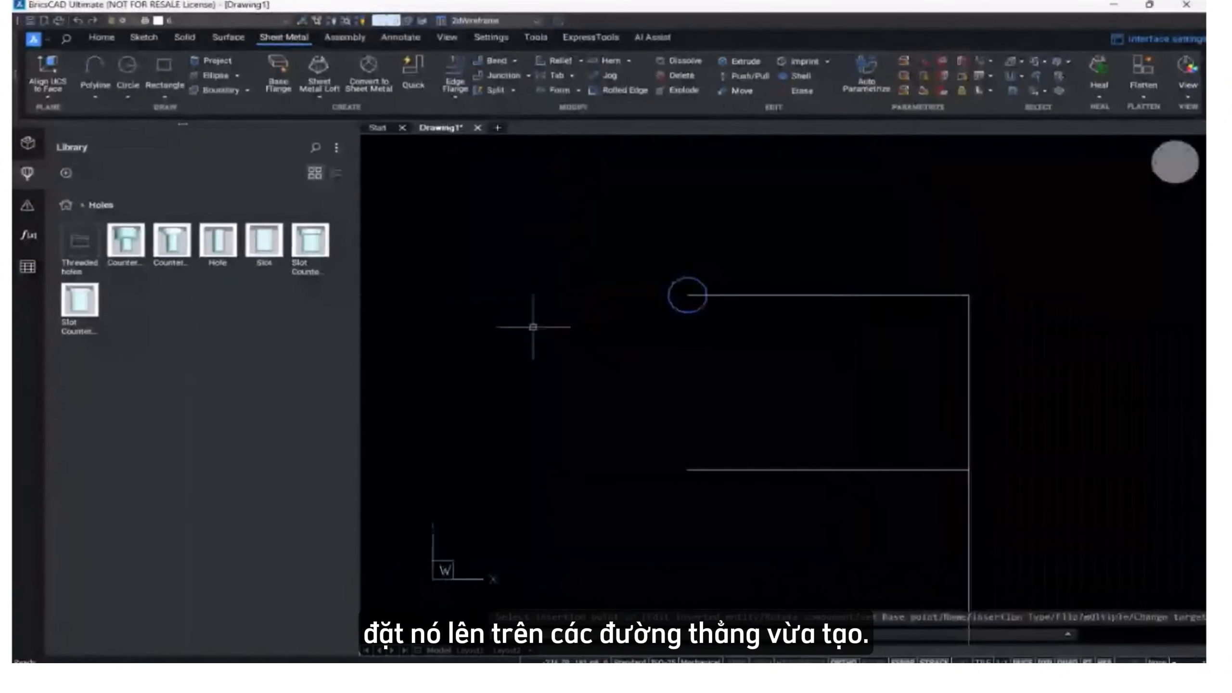
# Set the inserted hole's diameter to 22 mm.
pyautogui.scroll(-5, 533, 327)
pyautogui.moveTo(578, 360)
pyautogui.mouseDown(button='middle')
pyautogui.moveTo(654, 404)
pyautogui.moveTo(619, 358)
pyautogui.mouseUp(button='middle')
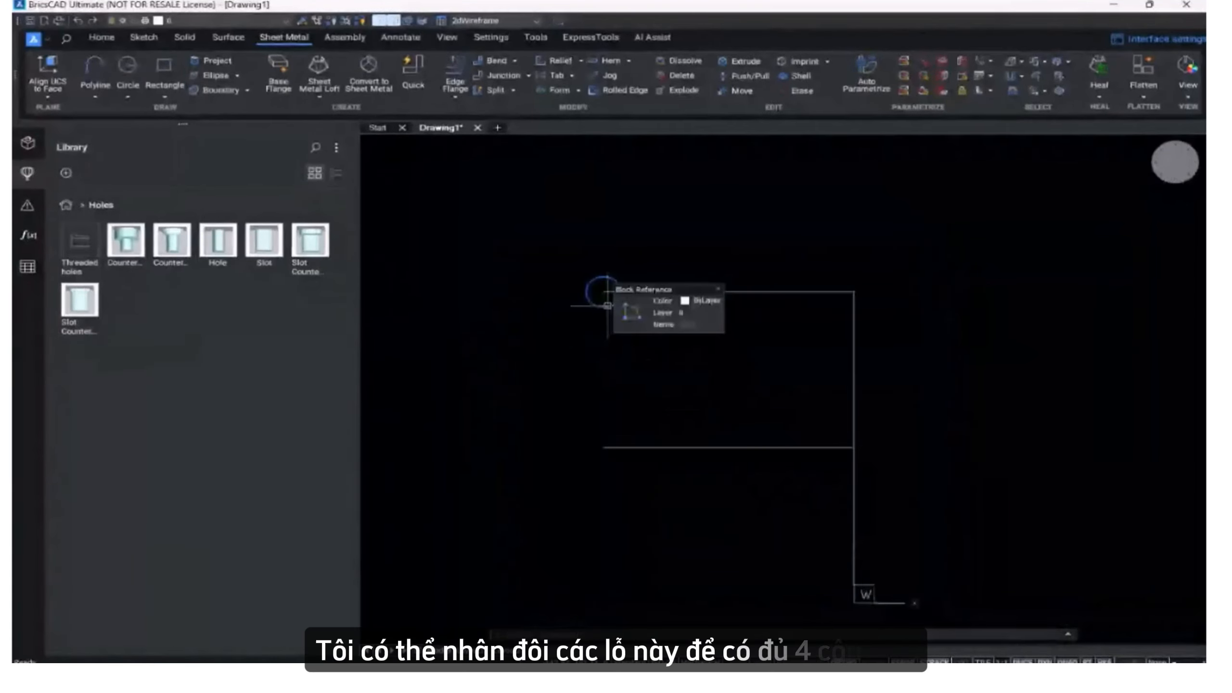
pyautogui.doubleClick(621, 321)
pyautogui.scroll(2, 604, 289)
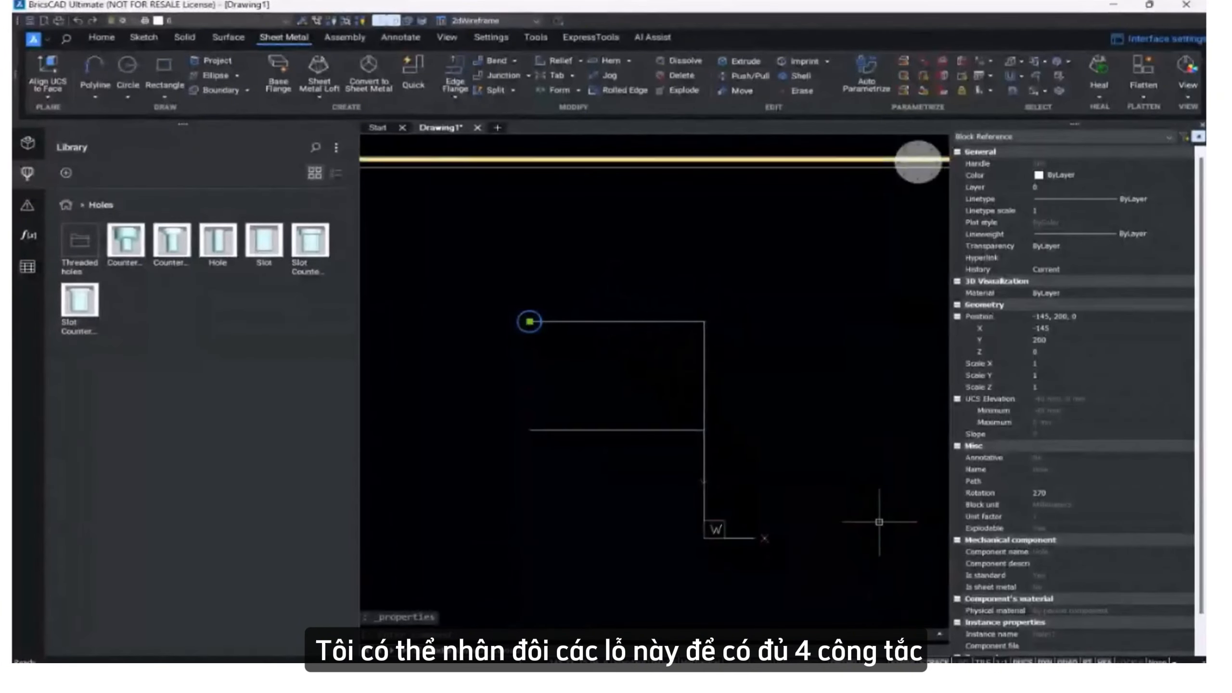
pyautogui.scroll(-1, 962, 557)
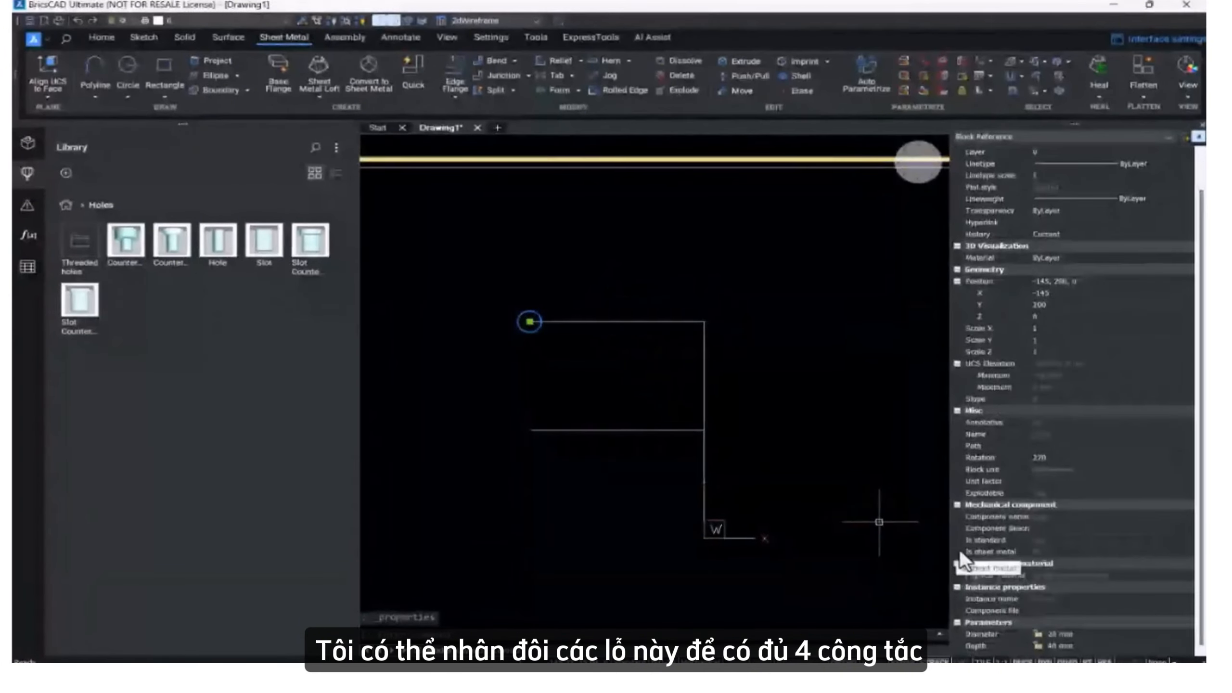
pyautogui.click(1066, 634)
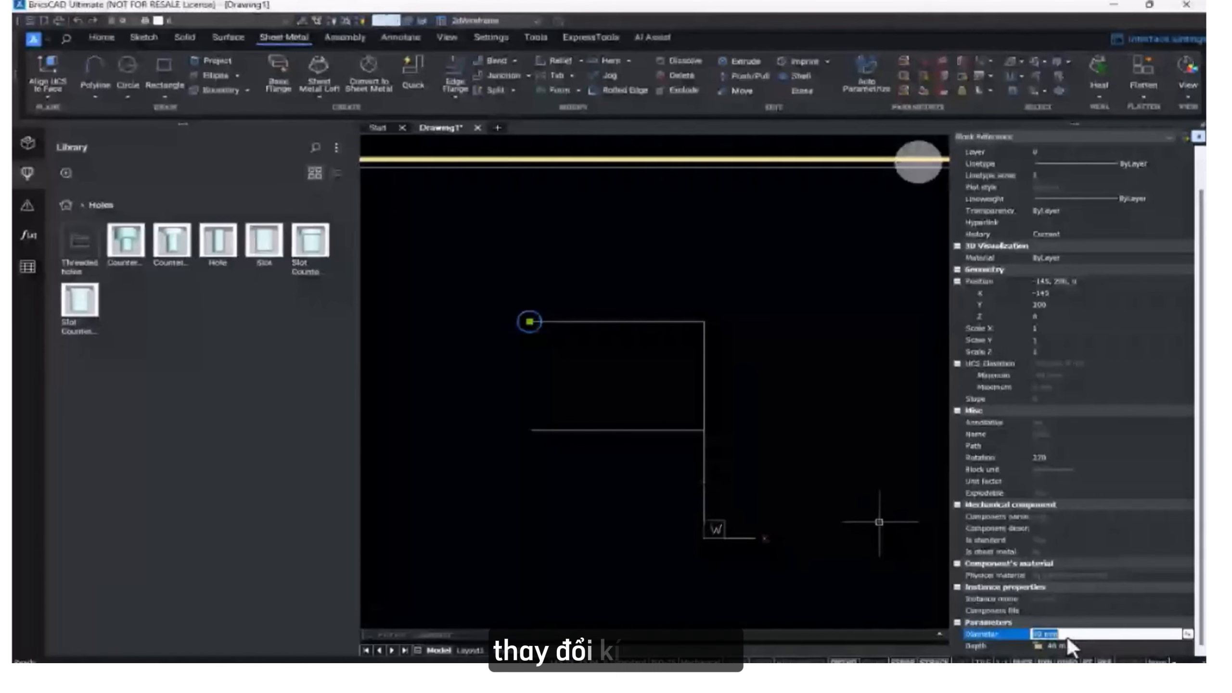
pyautogui.write('22 mm')
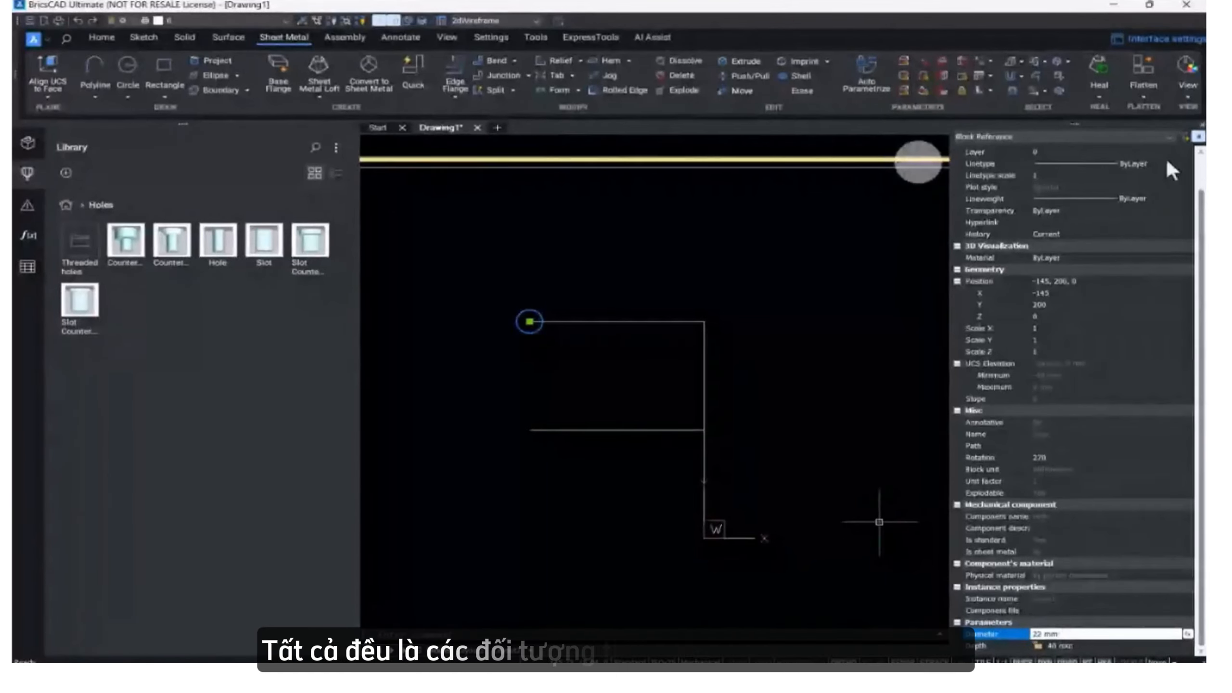
pyautogui.press('Escape')
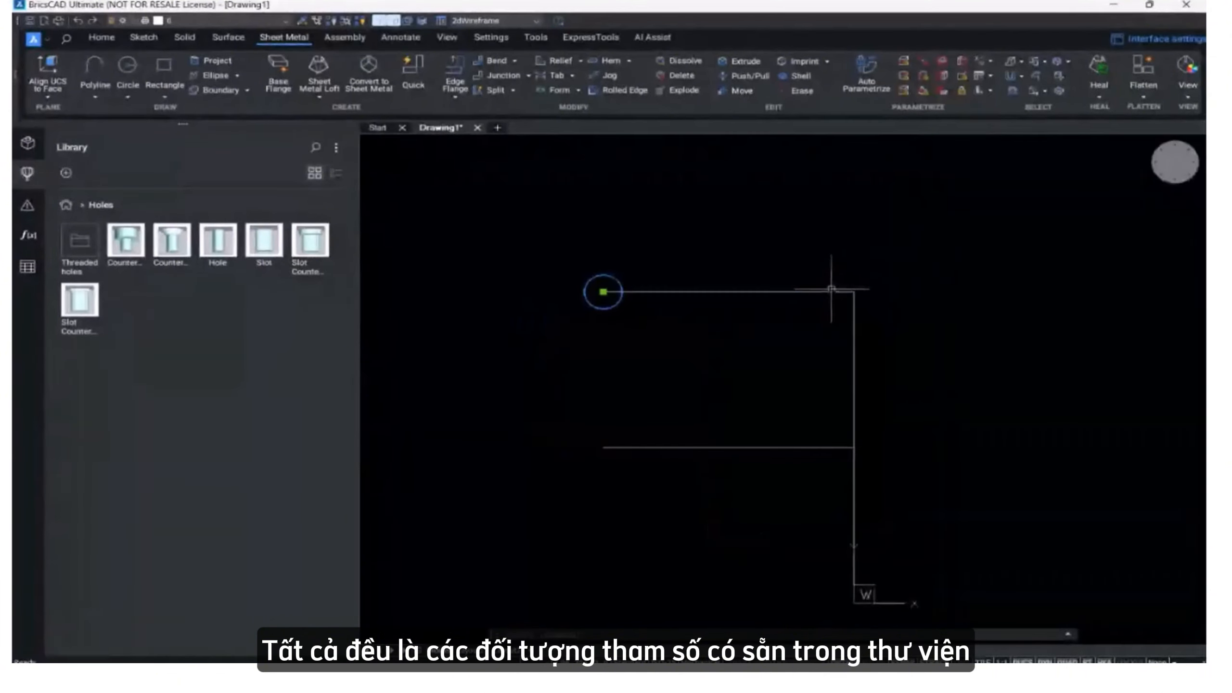
# Mirror the hole across the vertical line, keeping the original.
pyautogui.moveTo(713, 339)
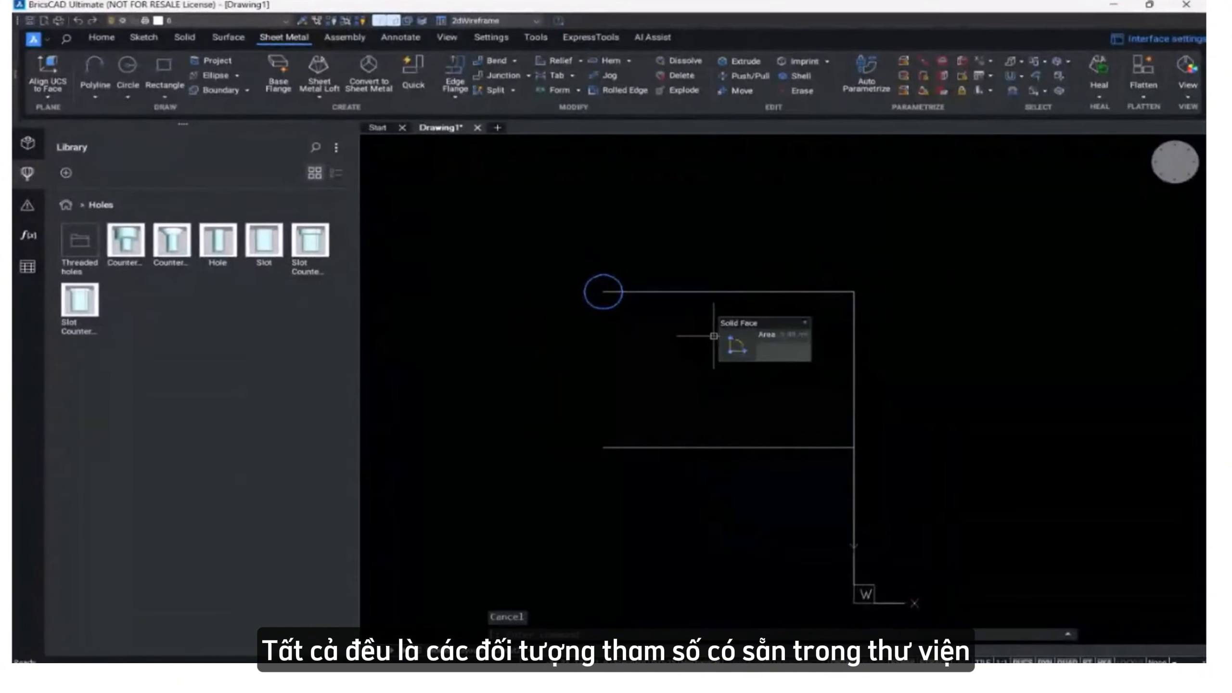
pyautogui.write('mi')
pyautogui.press('Return')
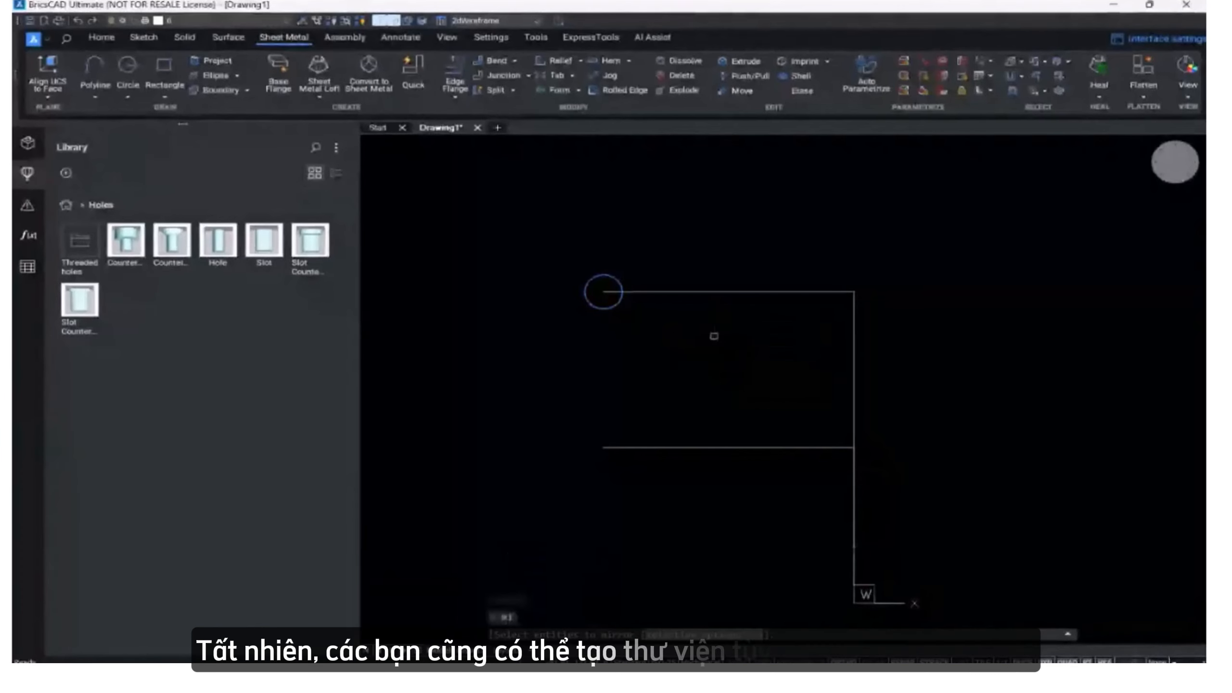
pyautogui.click(608, 308)
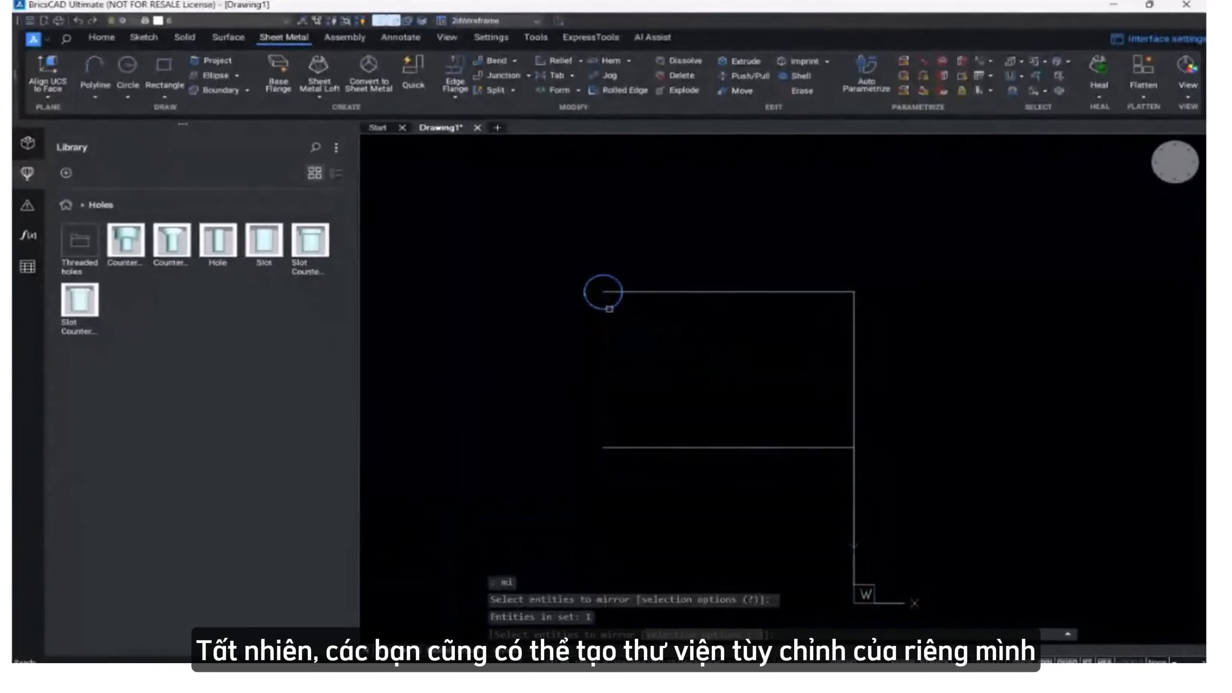
pyautogui.press('Return')
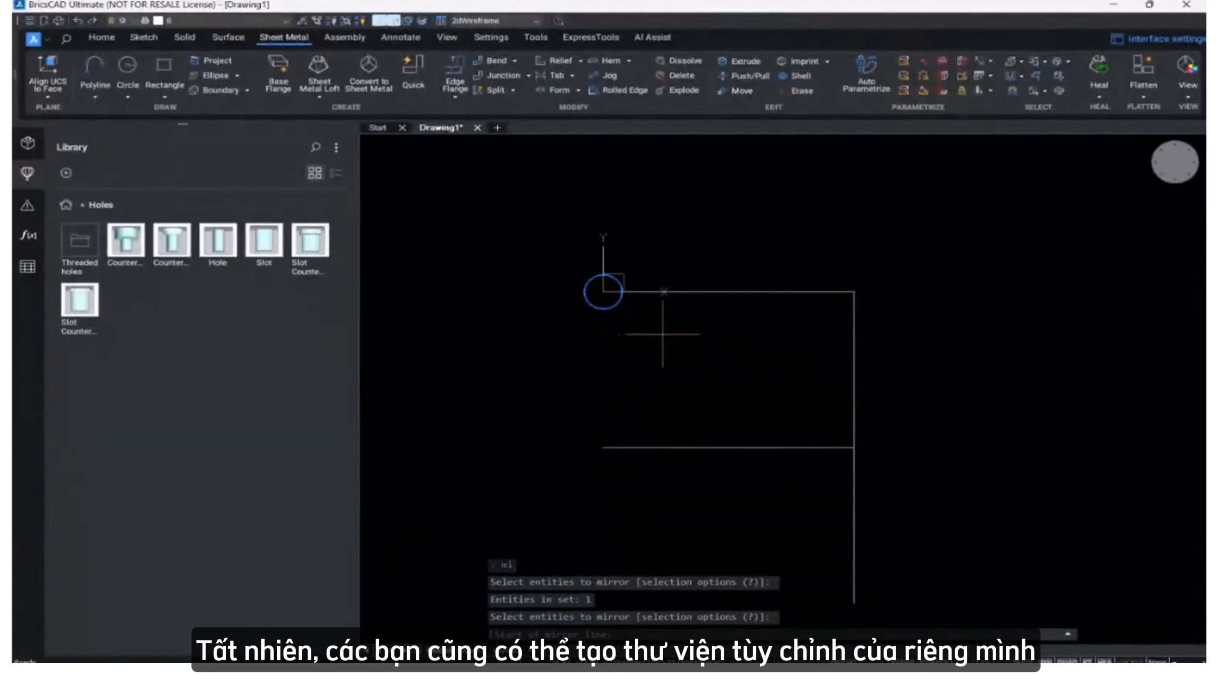
pyautogui.click(854, 292)
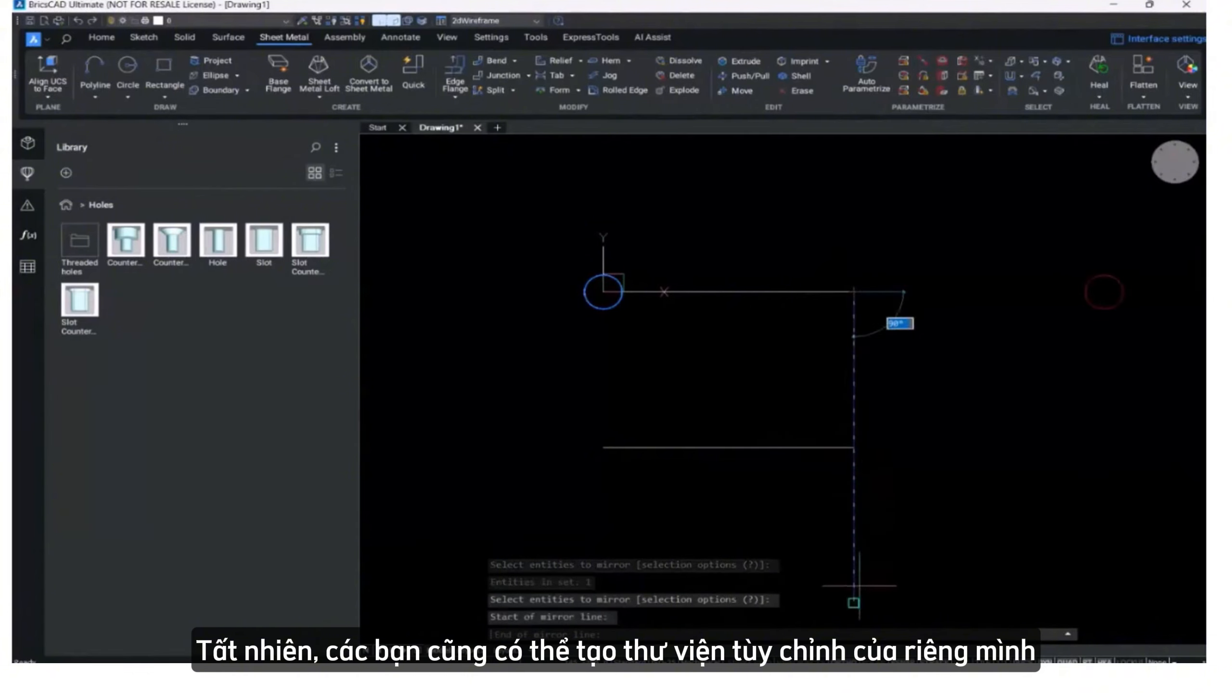
pyautogui.click(855, 599)
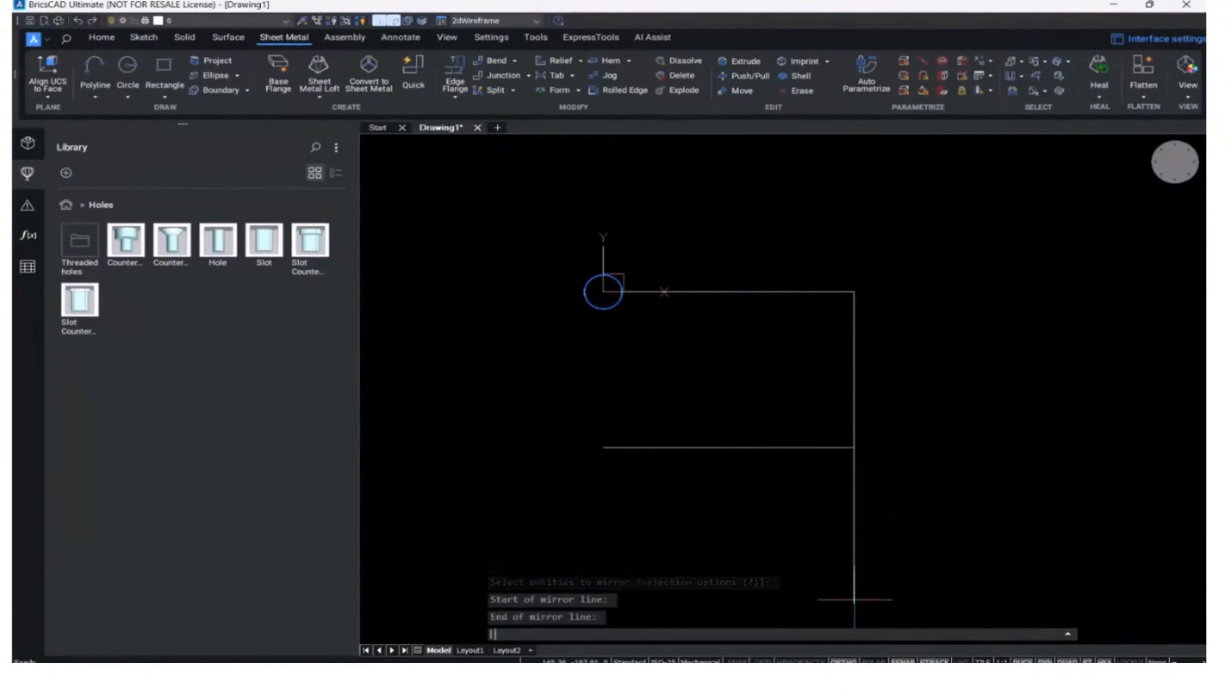
pyautogui.press('Return')
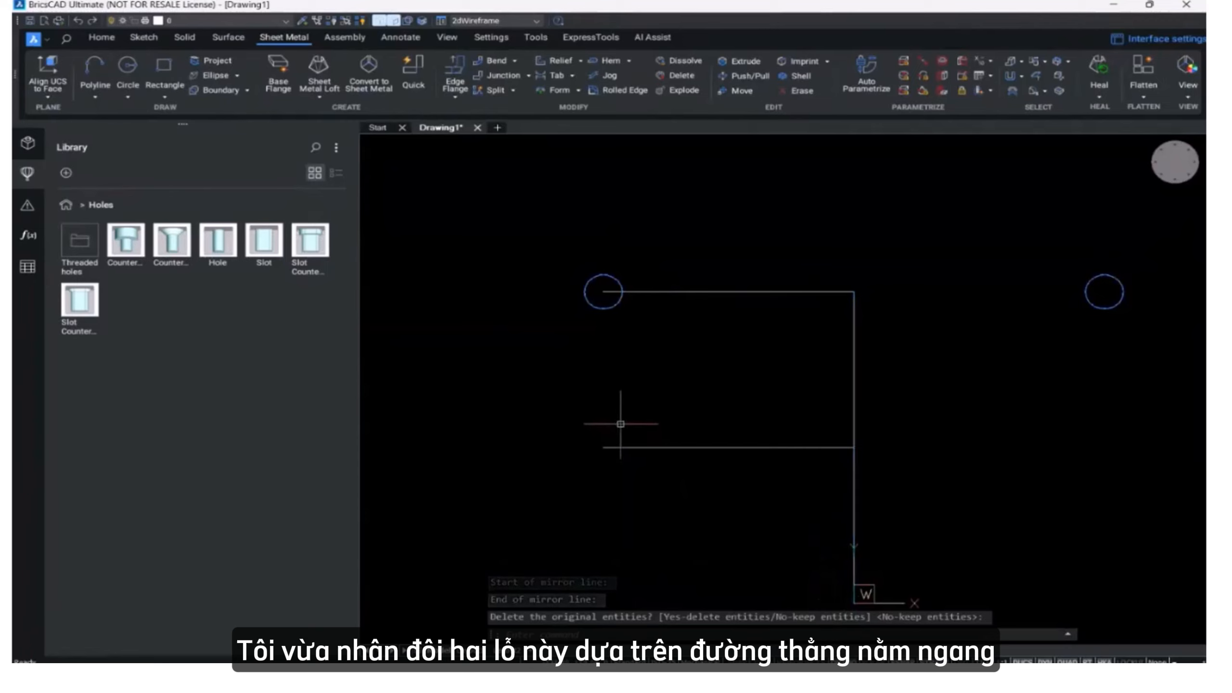
pyautogui.press('Escape')
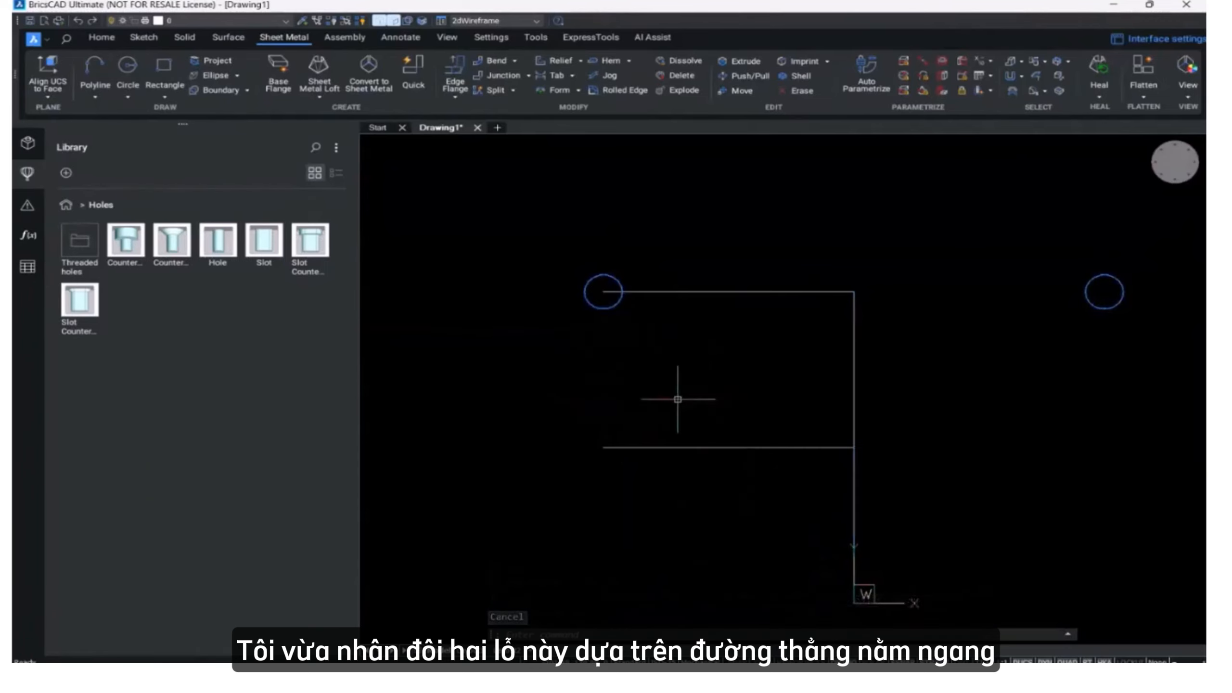
pyautogui.press('Escape')
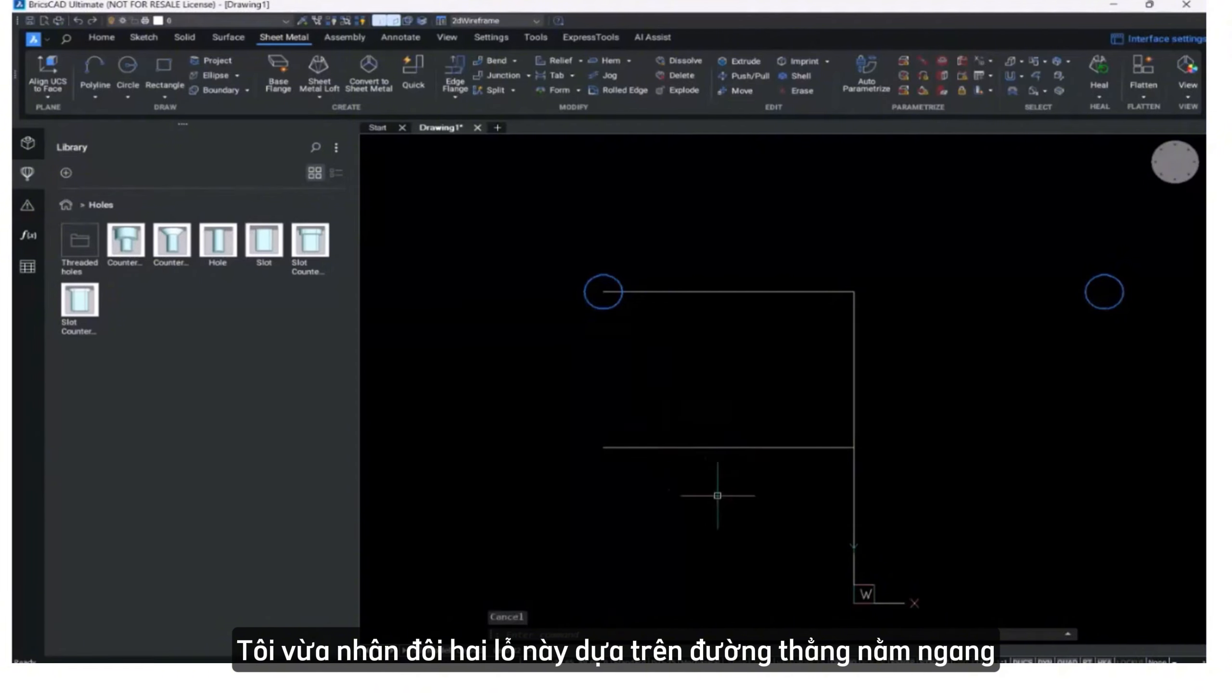
pyautogui.scroll(-3, 745, 524)
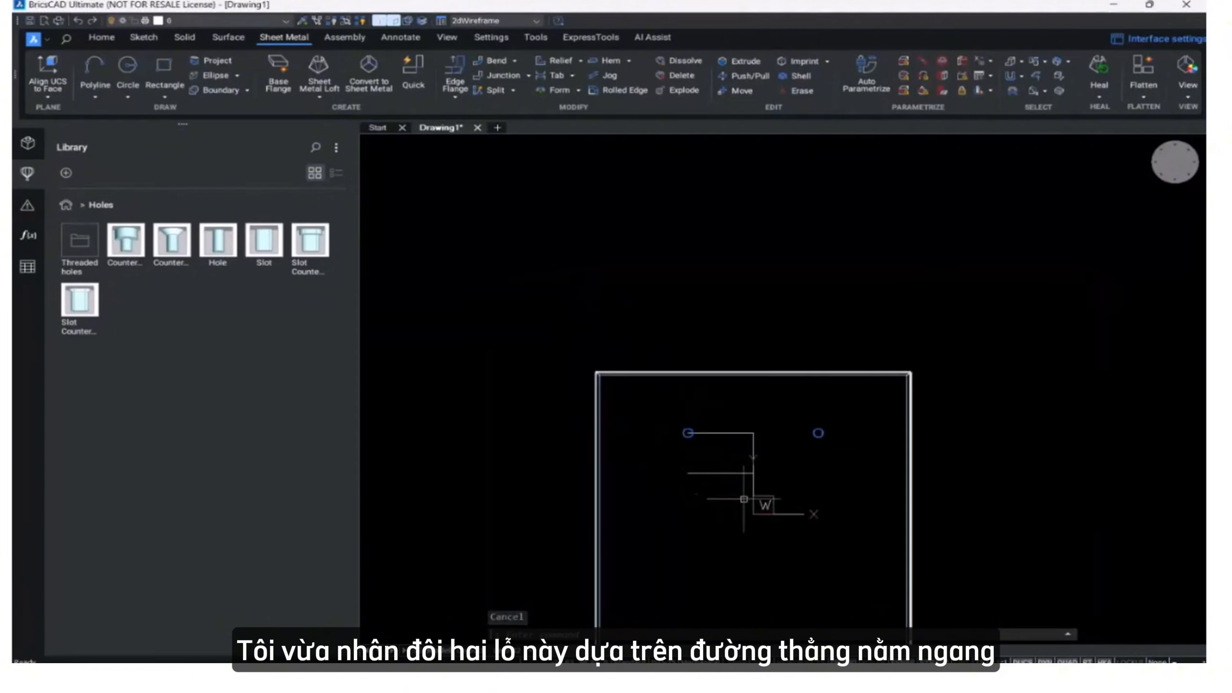
pyautogui.click(1083, 470)
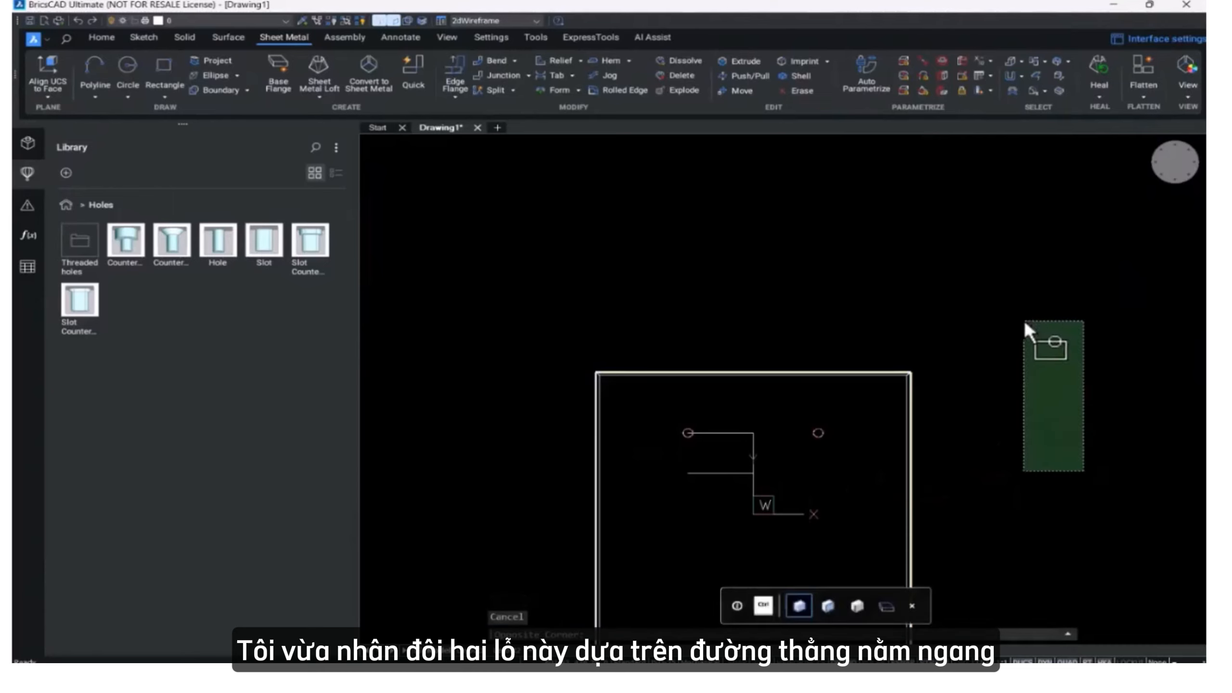
pyautogui.press('Escape')
pyautogui.press('Escape')
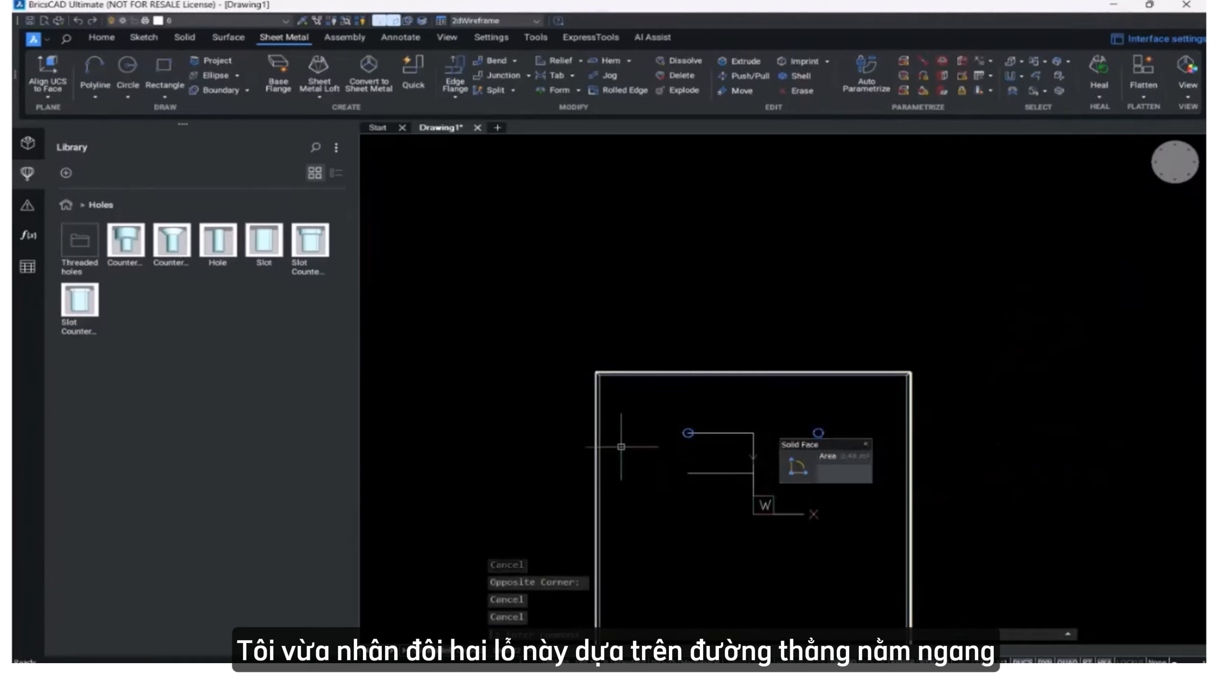
# Mirror both upper holes across the lower horizontal line, keeping the originals.
pyautogui.scroll(4, 622, 446)
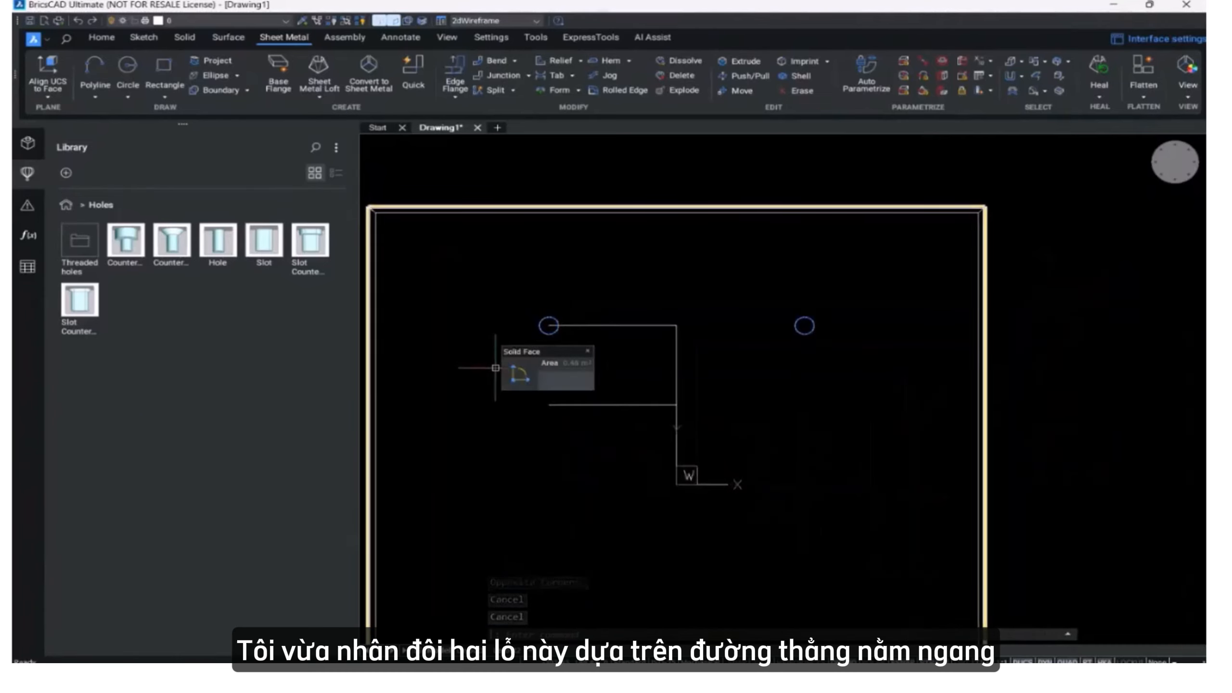
pyautogui.write('mi')
pyautogui.press('Return')
pyautogui.scroll(5, 534, 350)
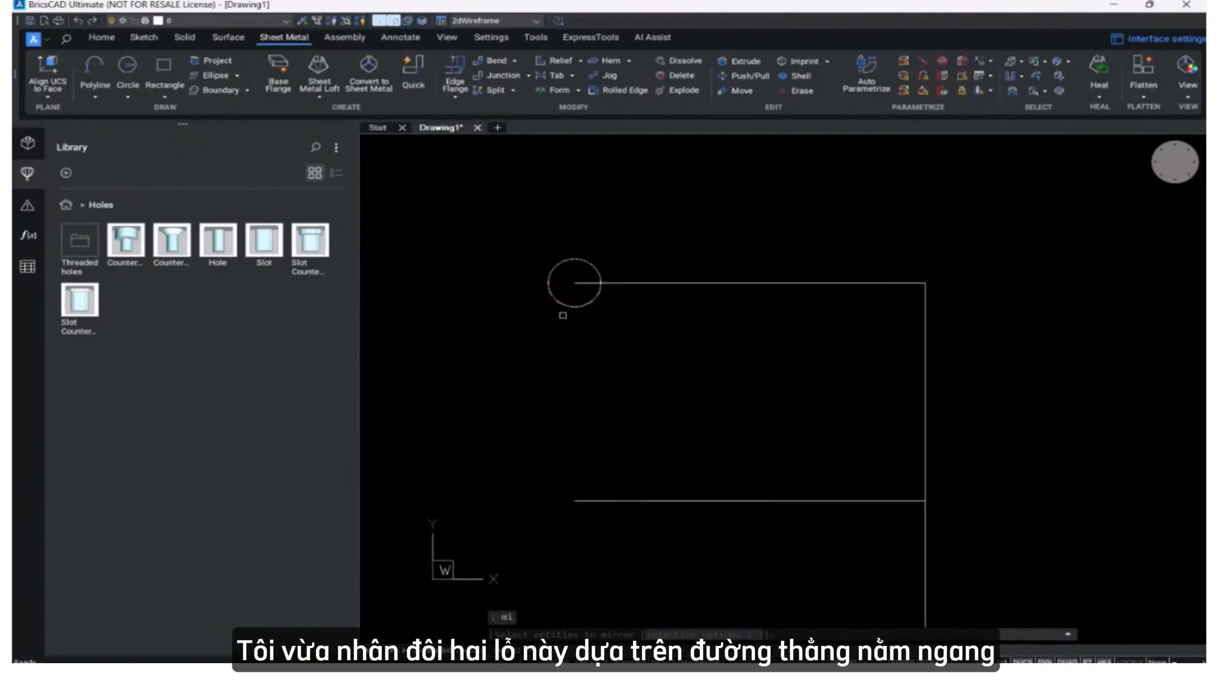
pyautogui.click(573, 308)
pyautogui.scroll(-4, 879, 347)
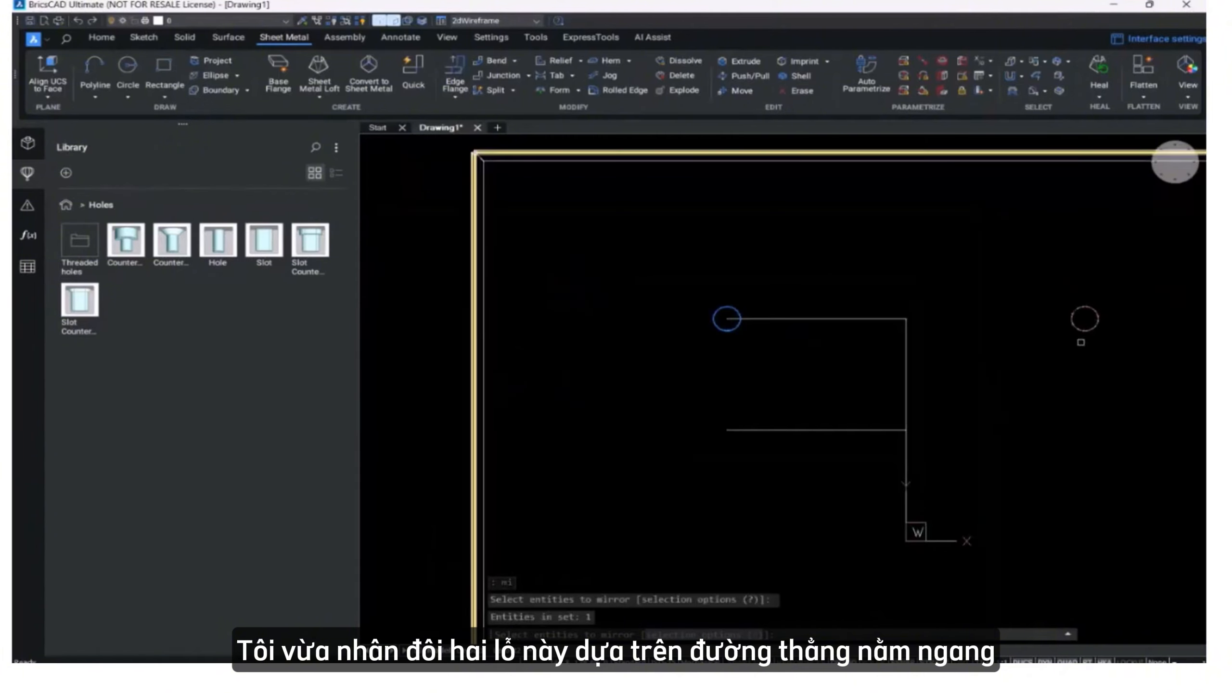
pyautogui.click(1083, 333)
pyautogui.press('Return')
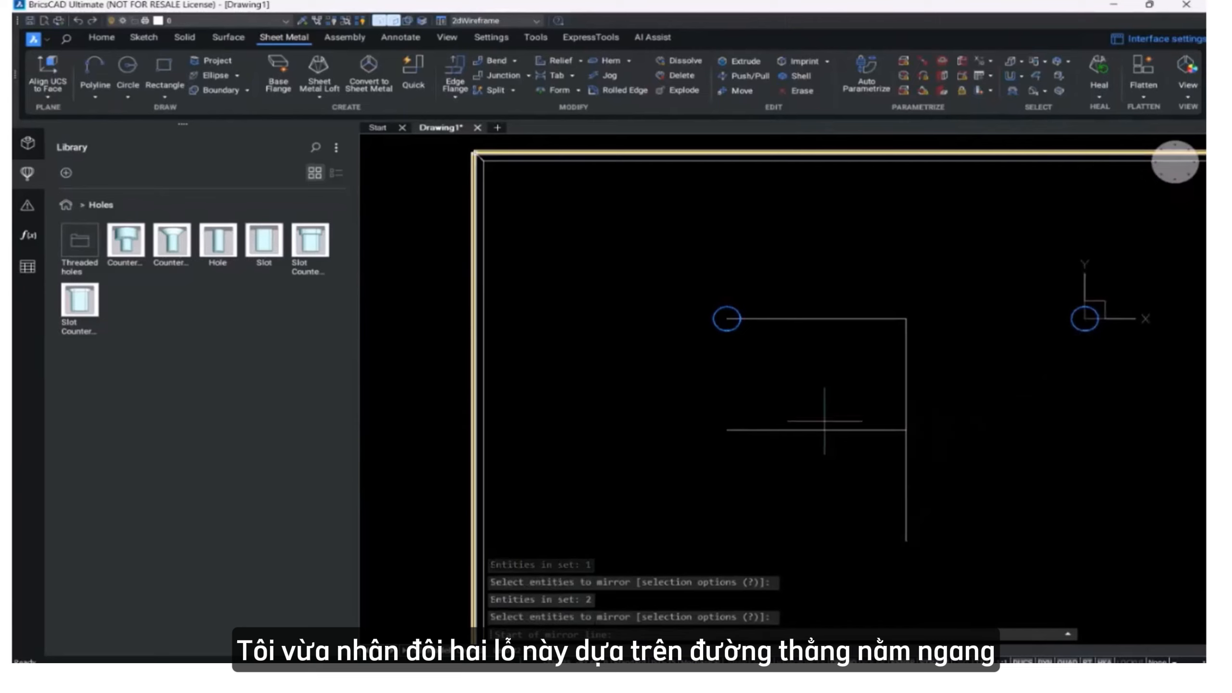
pyautogui.click(726, 430)
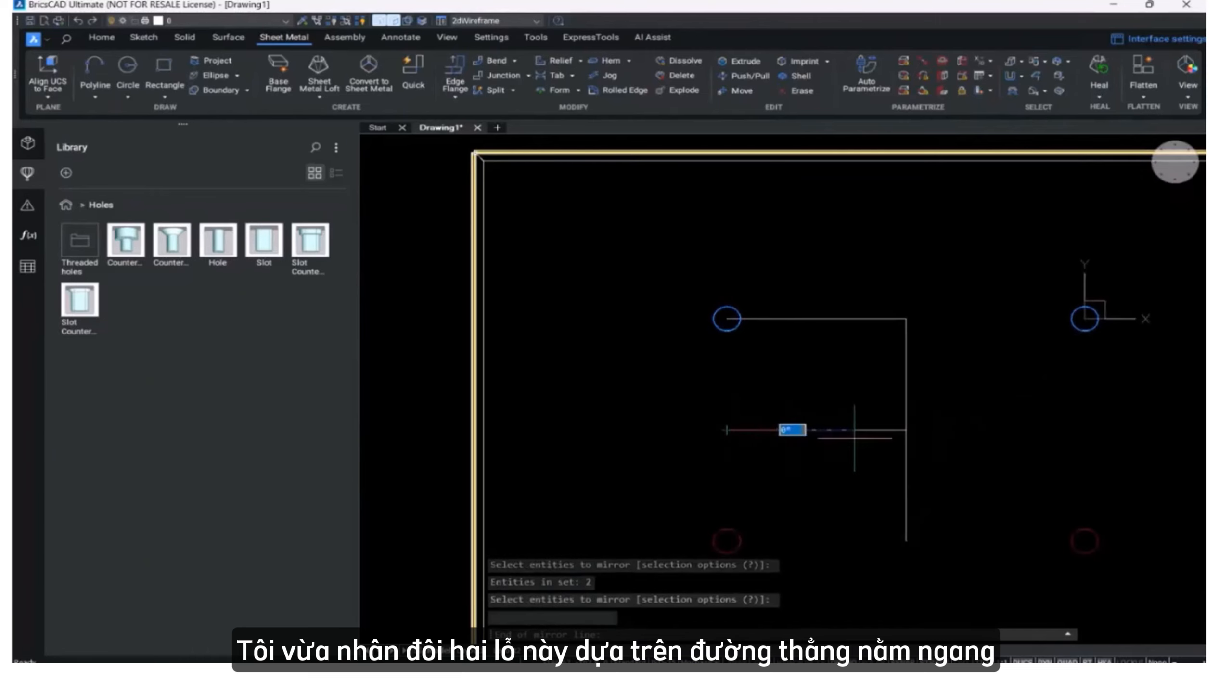
pyautogui.click(906, 430)
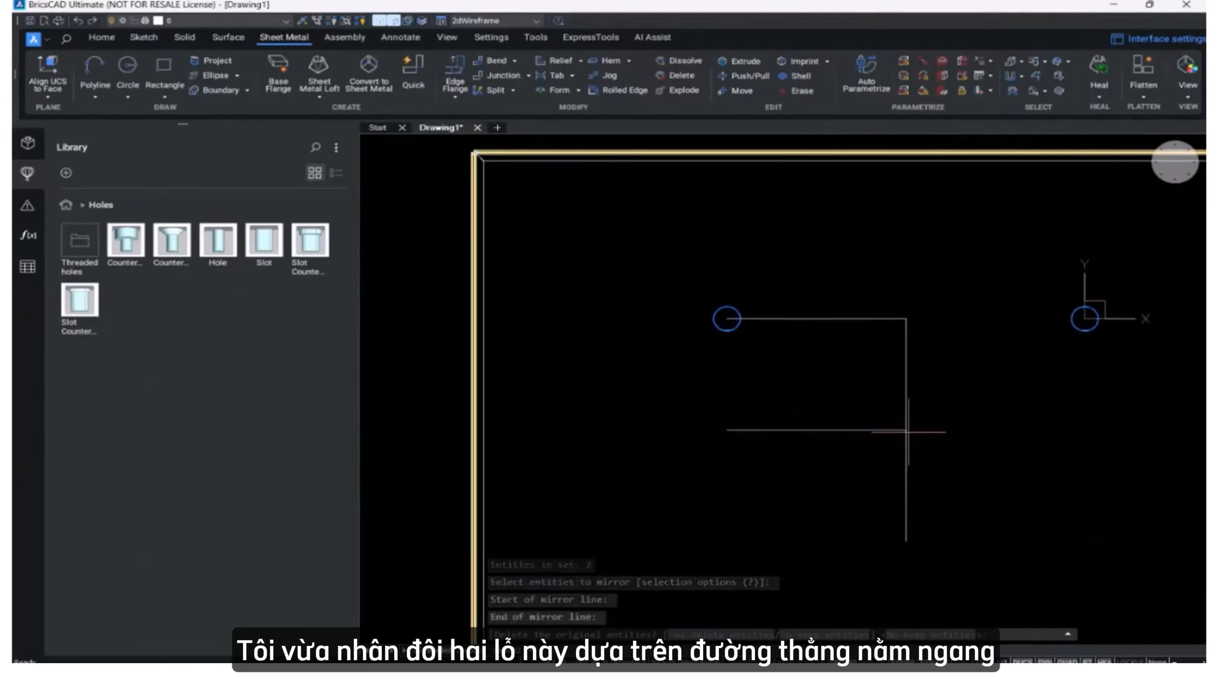
pyautogui.press('Return')
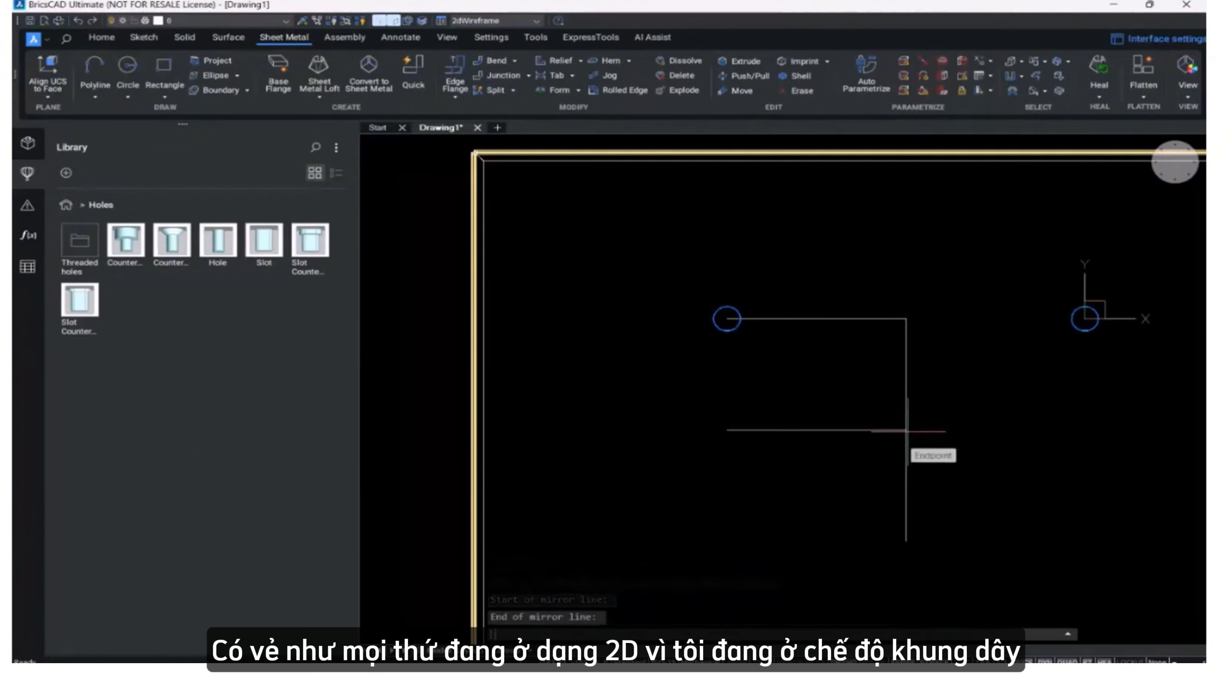
# Delete the three construction lines between the four mirrored holes: both horizontal lines and the vertical line.
pyautogui.scroll(-3, 904, 431)
pyautogui.moveTo(901, 438); pyautogui.dragTo(662, 405, button='middle')
pyautogui.click(659, 345)
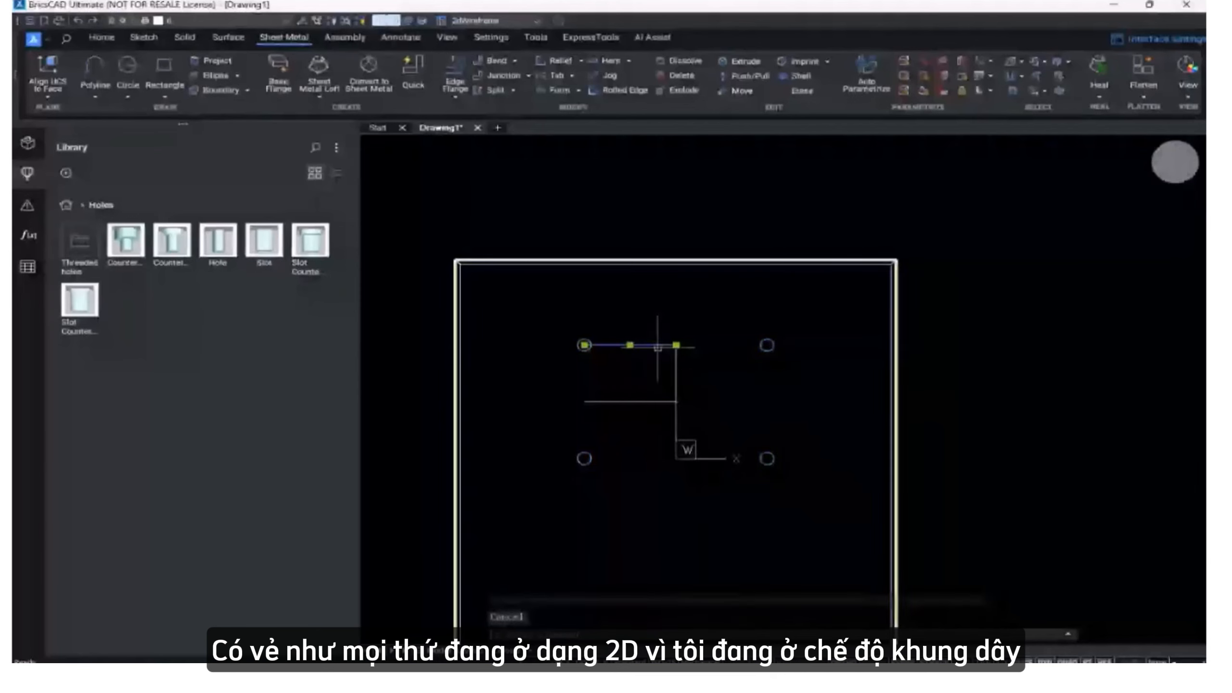
pyautogui.click(660, 401)
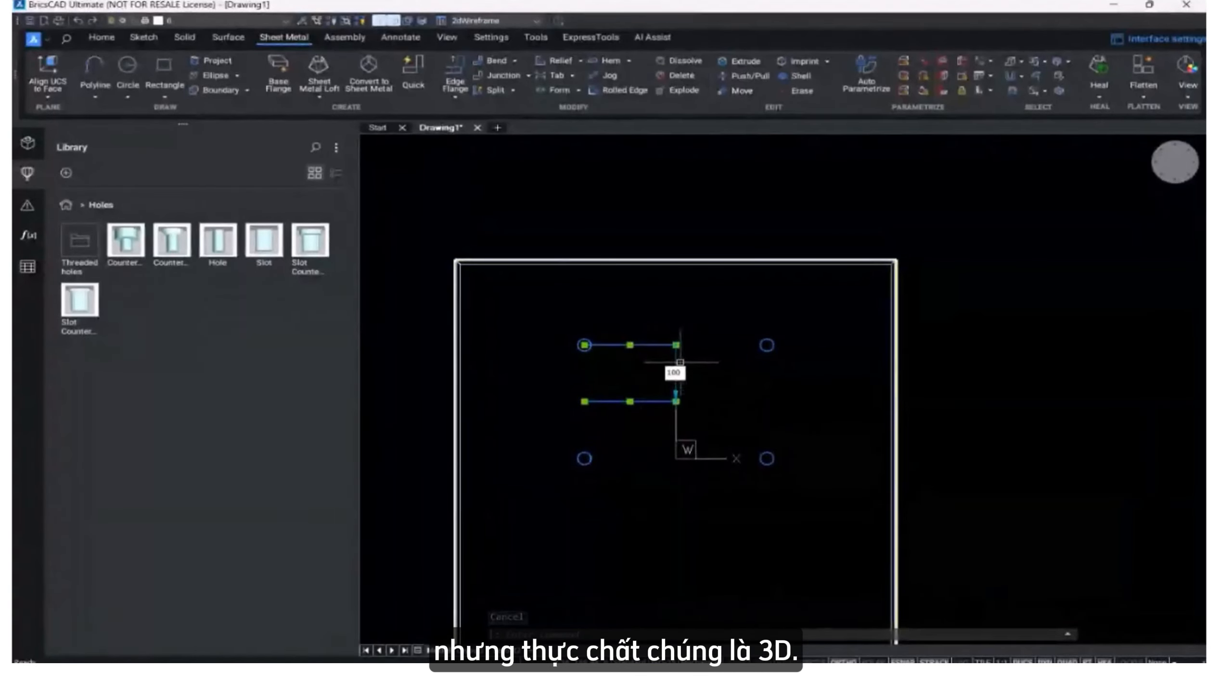
pyautogui.click(677, 360)
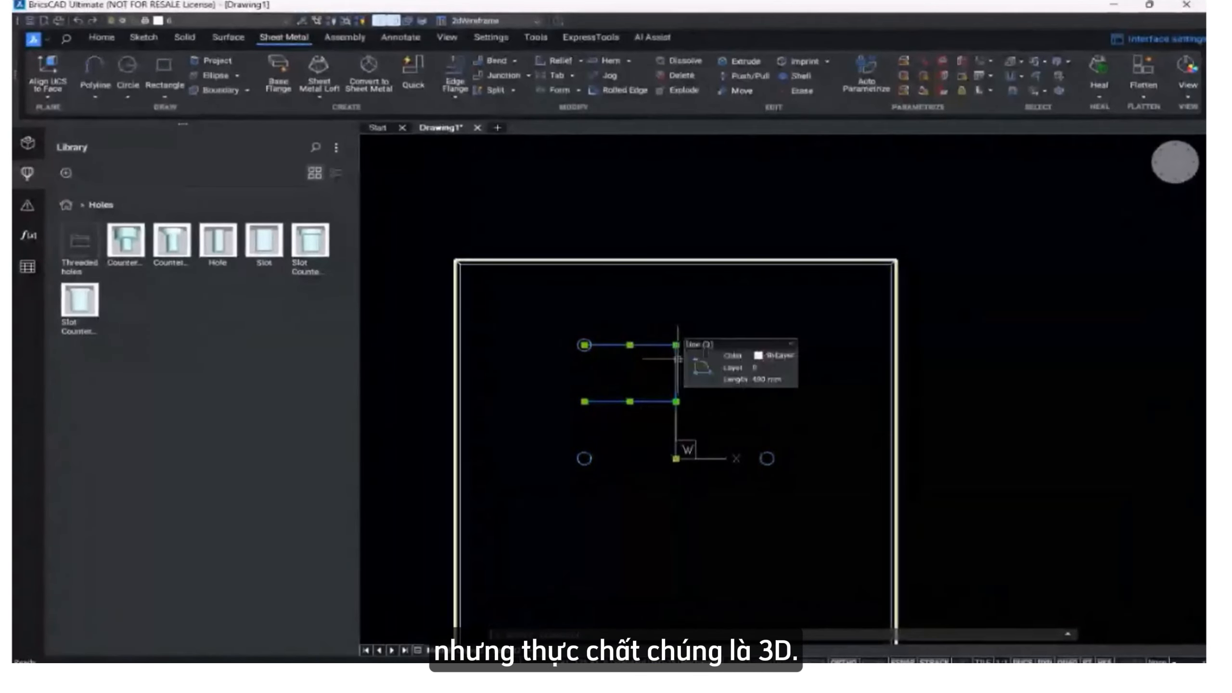
pyautogui.press('Delete')
# Place another library Hole 150 mm along X from the lower right hole's centre, with a 0 offset.
pyautogui.moveTo(657, 382); pyautogui.dragTo(562, 335, button='middle')
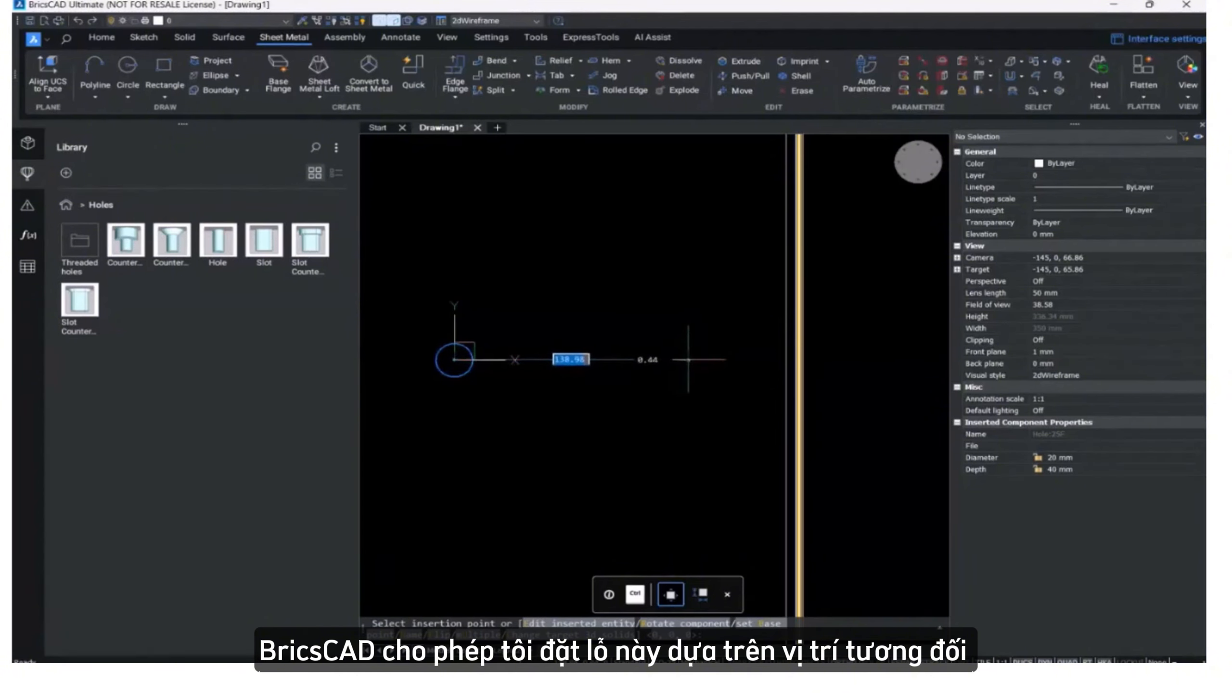
pyautogui.write('14')
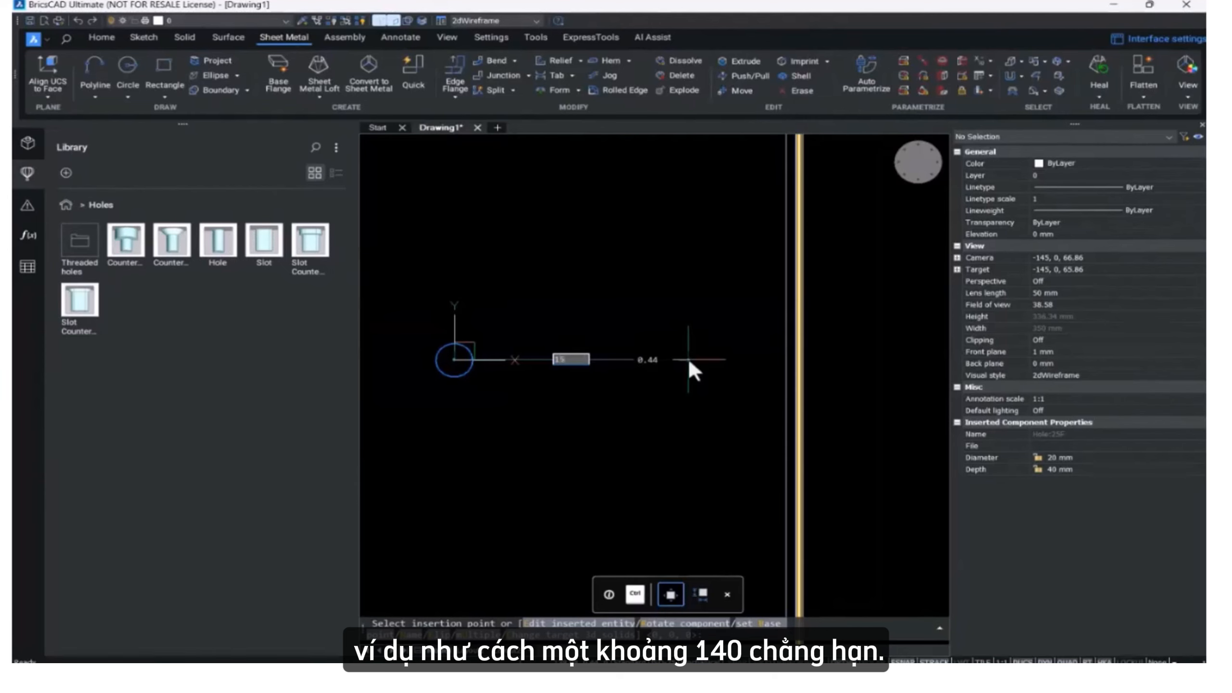
pyautogui.write('50')
pyautogui.press('Tab')
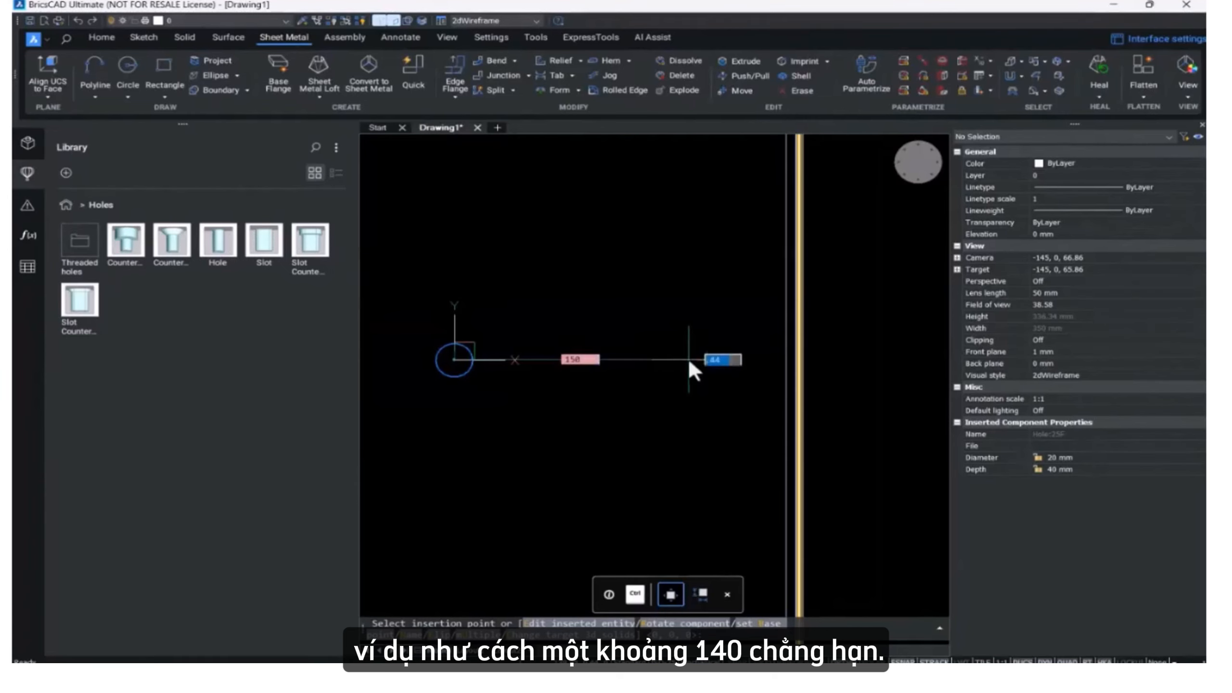
pyautogui.write('0')
pyautogui.press('Tab')
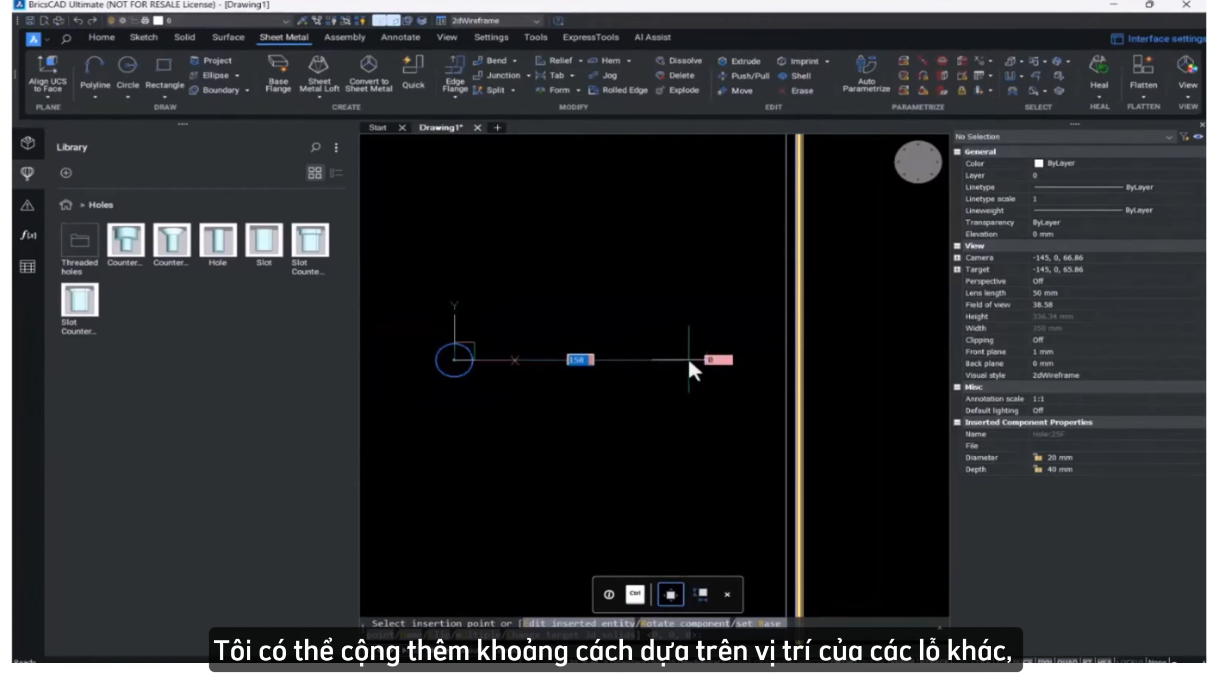
pyautogui.press('Return')
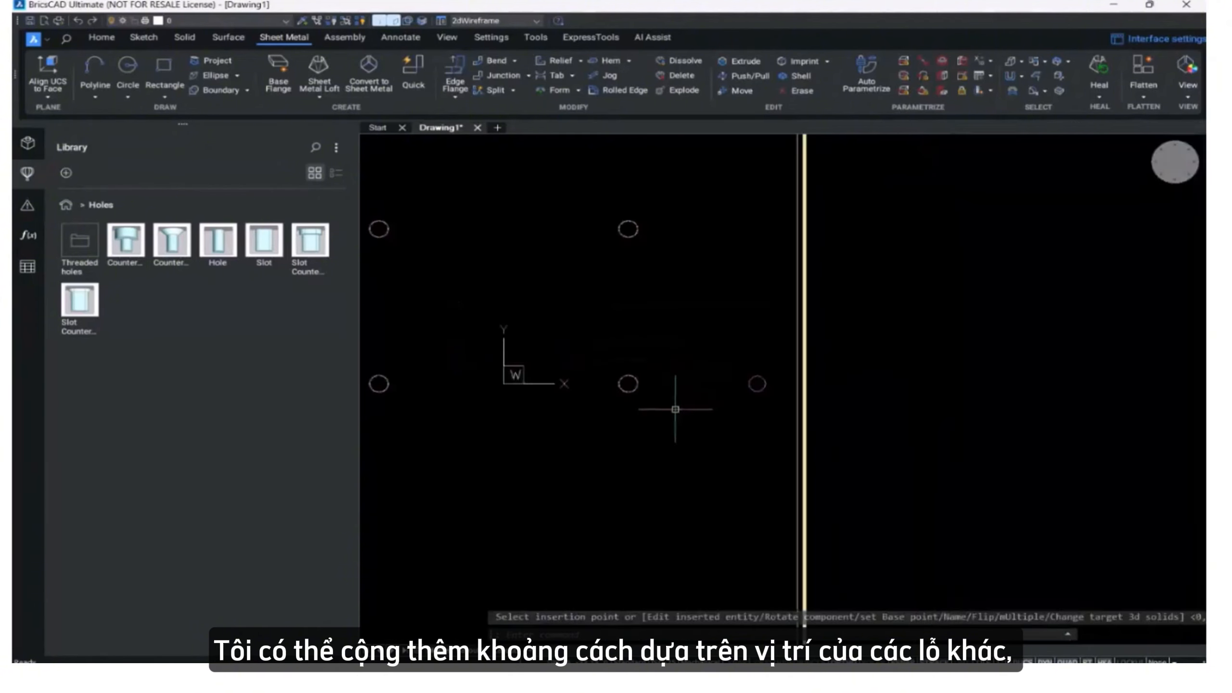
# Start inserting the Slot component from the library's Holes category near the door's lower left corner, rotated by 90 degrees.
pyautogui.scroll(-3, 675, 409)
pyautogui.moveTo(621, 443); pyautogui.dragTo(742, 442, button='middle')
pyautogui.scroll(2, 662, 432)
pyautogui.press('Escape')
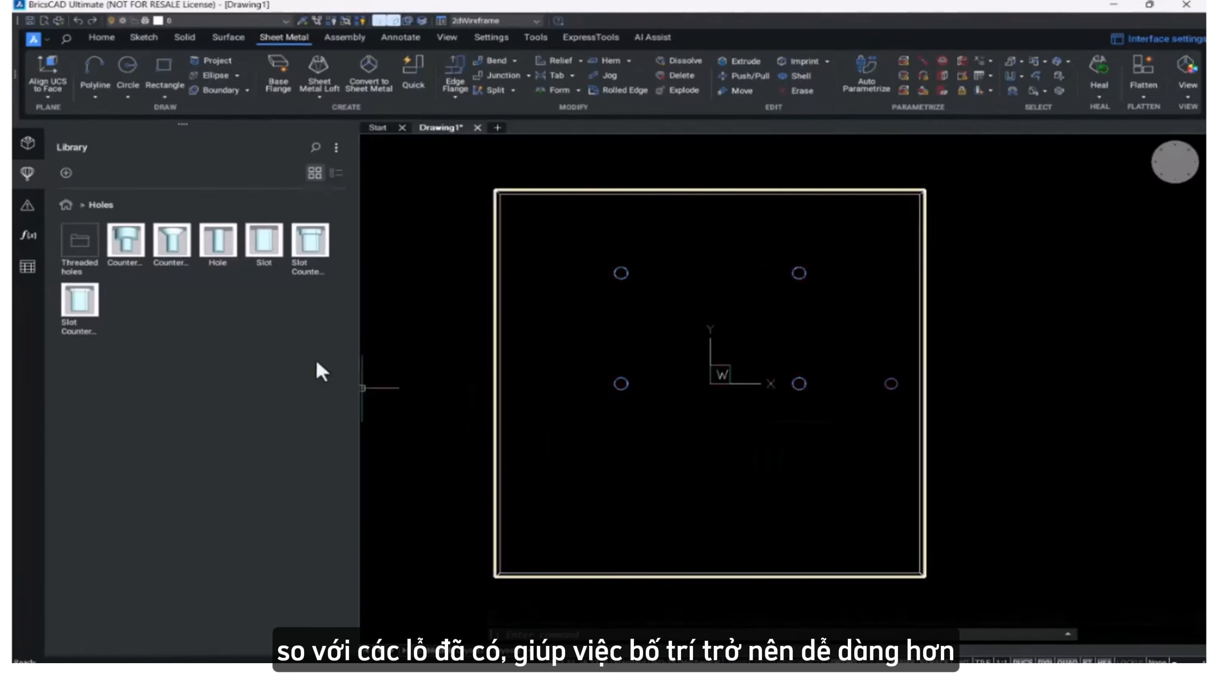
pyautogui.click(260, 251)
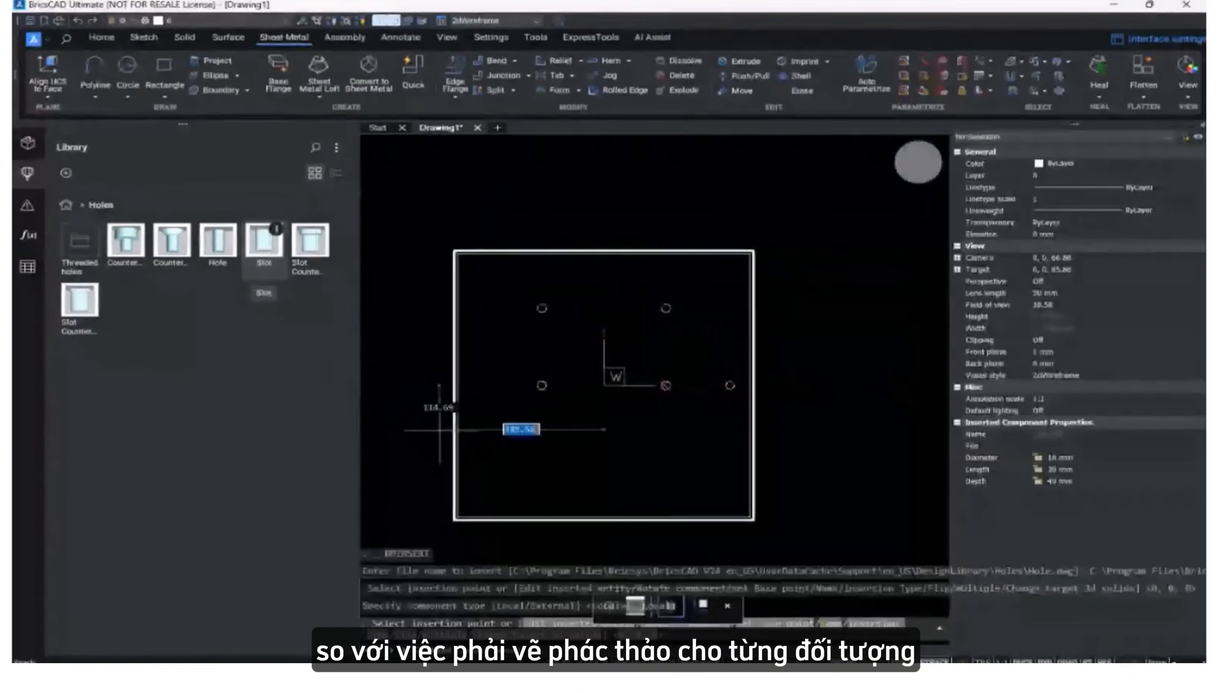
pyautogui.scroll(3, 439, 429)
pyautogui.moveTo(473, 517)
pyautogui.mouseDown(button='middle')
pyautogui.moveTo(532, 394)
pyautogui.moveTo(500, 336)
pyautogui.mouseUp(button='middle')
pyautogui.scroll(2, 514, 359)
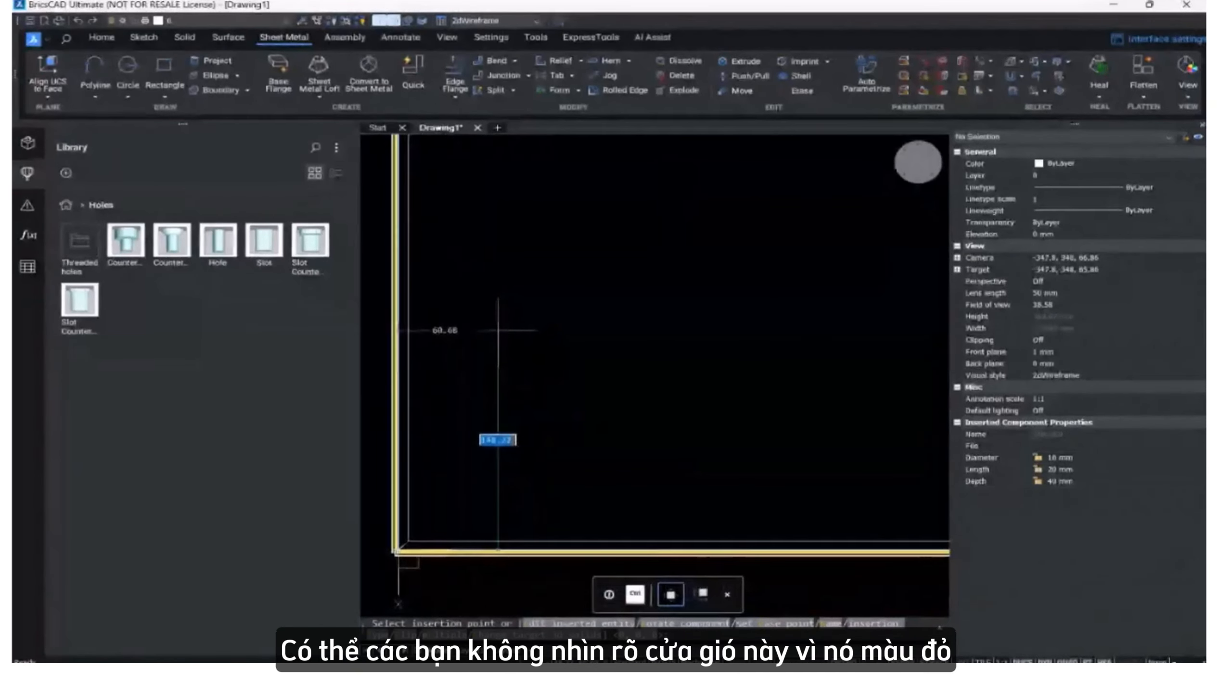
pyautogui.click(498, 330)
pyautogui.write('90')
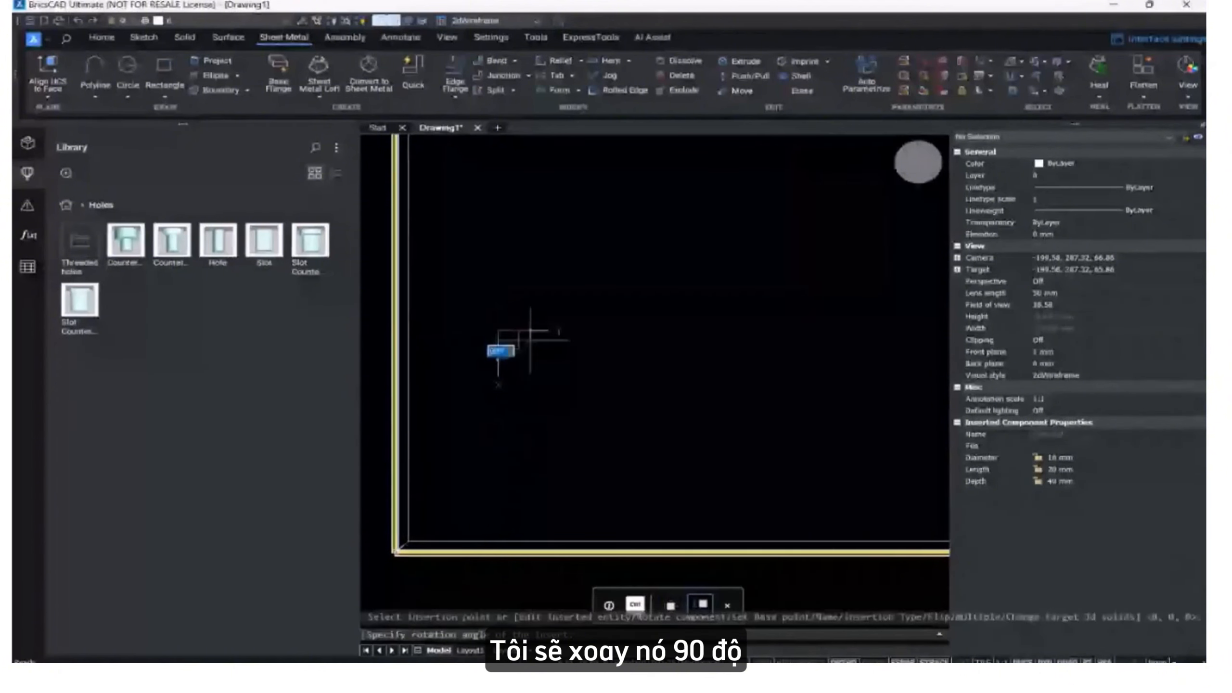
pyautogui.press('Return')
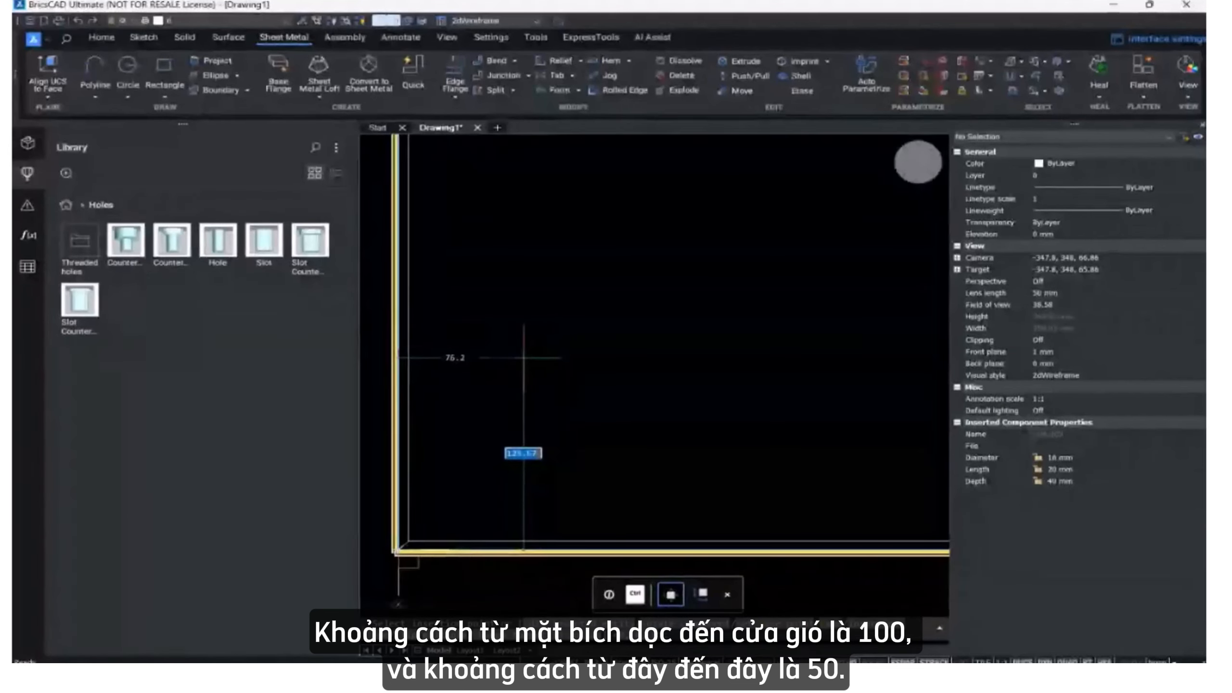
# Place the slot 100 mm from the door's lower edge and 50 mm from its left edge.
pyautogui.write('100')
pyautogui.press('Tab')
pyautogui.write('50')
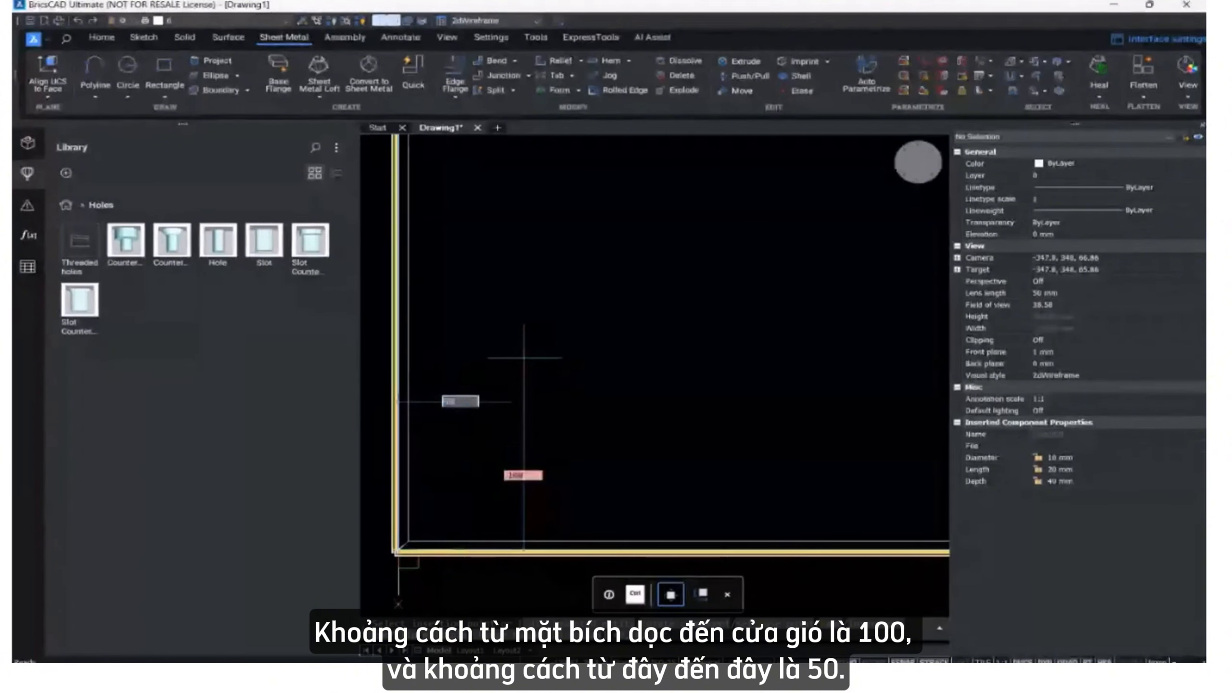
pyautogui.press('Return')
# Create an associative rectangular array from the slot in the door's lower left corner.
pyautogui.scroll(-5, 723, 412)
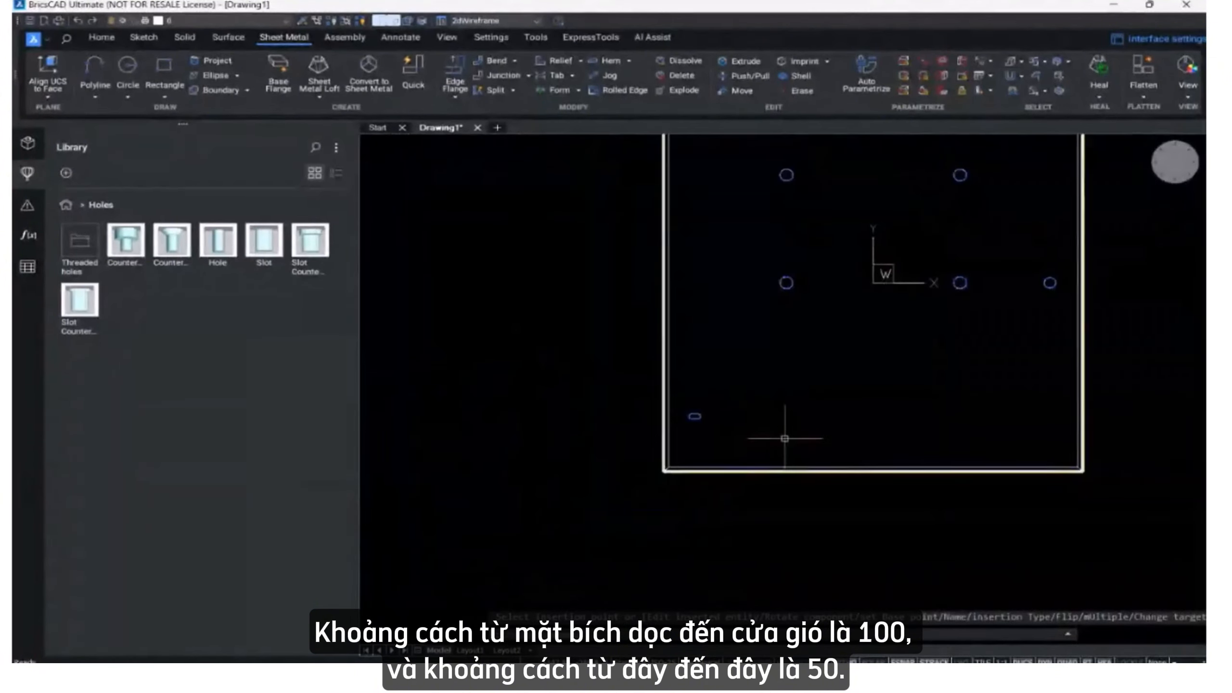
pyautogui.scroll(-2, 572, 468)
pyautogui.moveTo(439, 561)
pyautogui.mouseDown(button='middle')
pyautogui.moveTo(610, 487)
pyautogui.moveTo(596, 500)
pyautogui.mouseUp(button='middle')
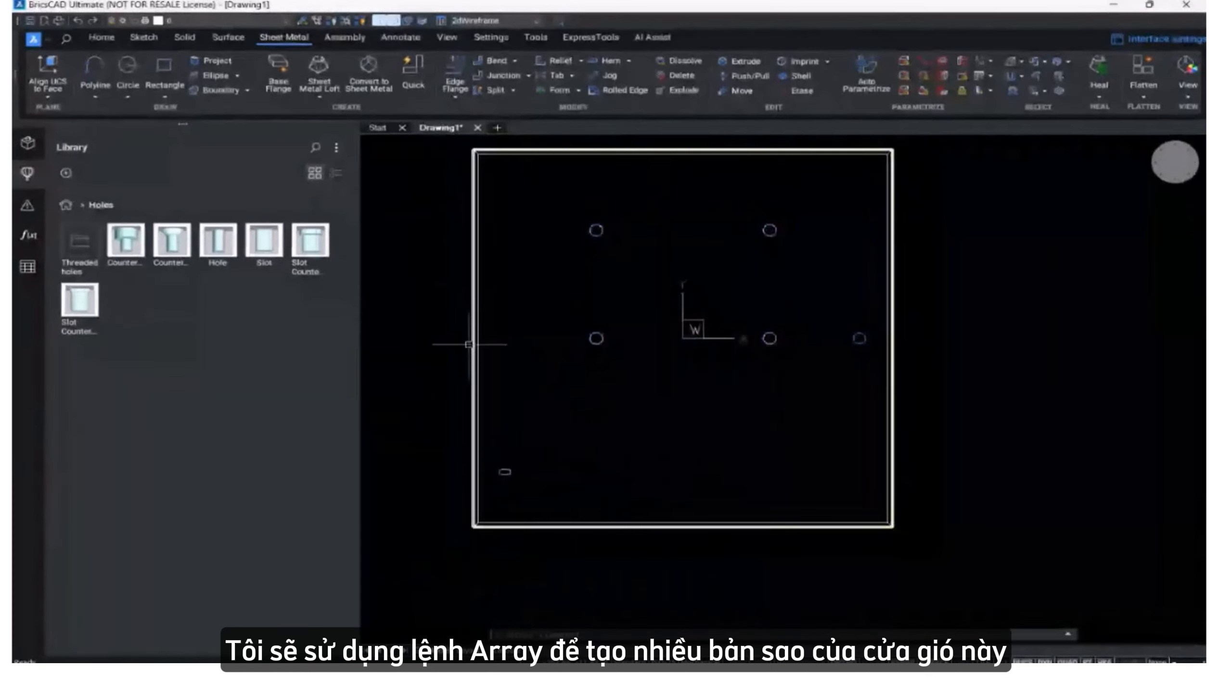
pyautogui.write('arra')
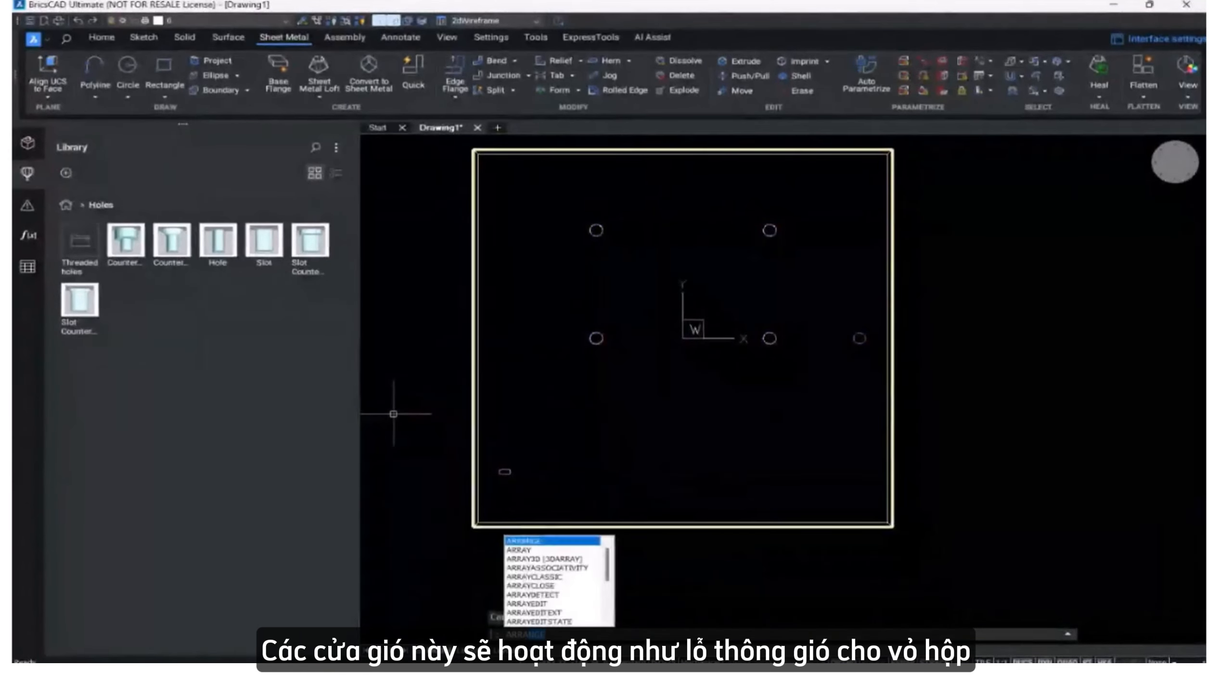
pyautogui.write('y')
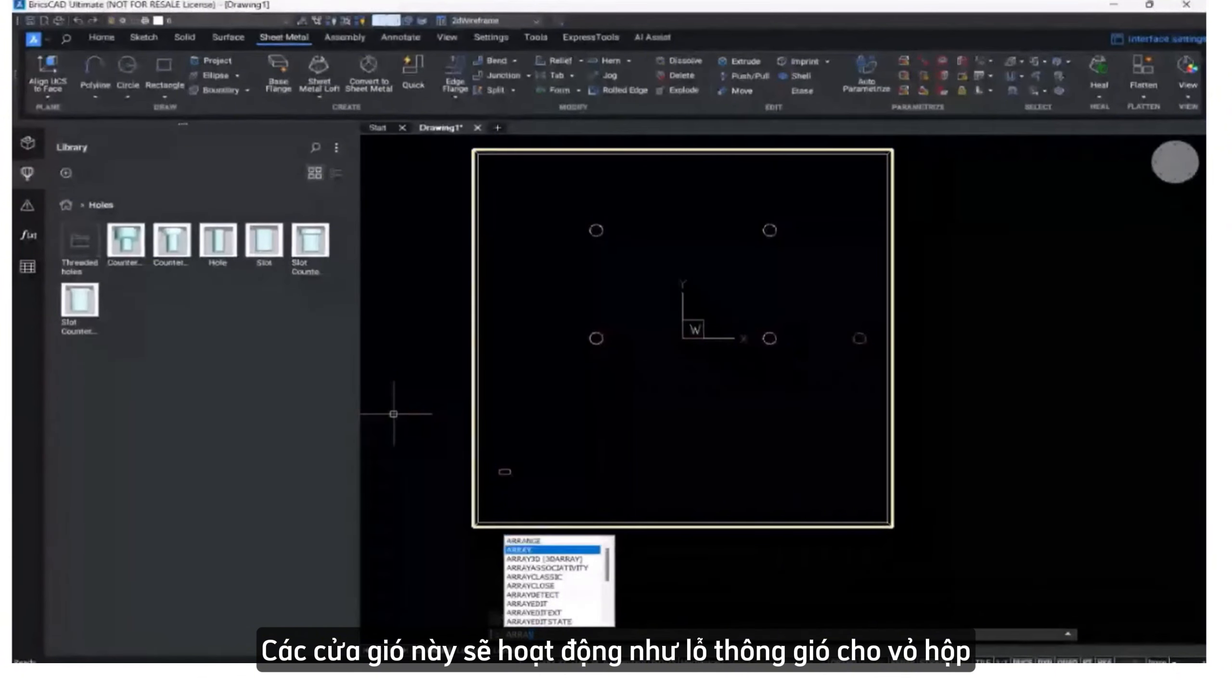
pyautogui.press('Return')
pyautogui.scroll(3, 503, 471)
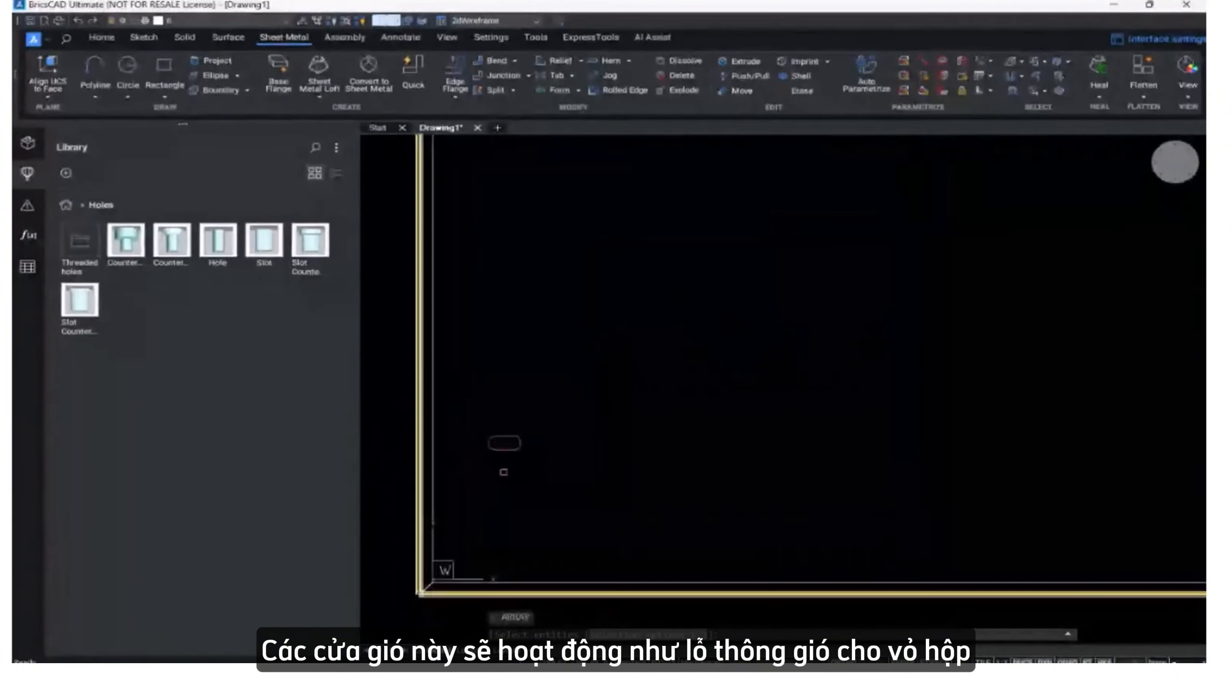
pyautogui.scroll(2, 505, 456)
pyautogui.click(505, 443)
pyautogui.scroll(-6, 510, 444)
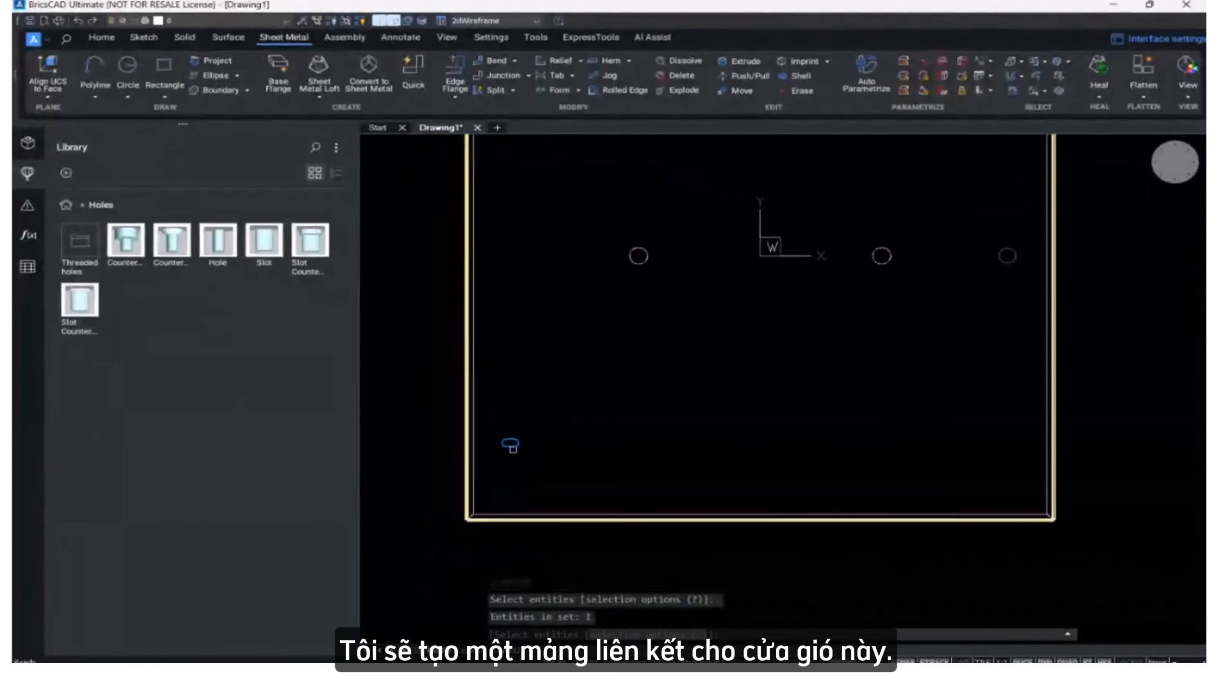
pyautogui.moveTo(513, 461); pyautogui.dragTo(500, 513, button='middle')
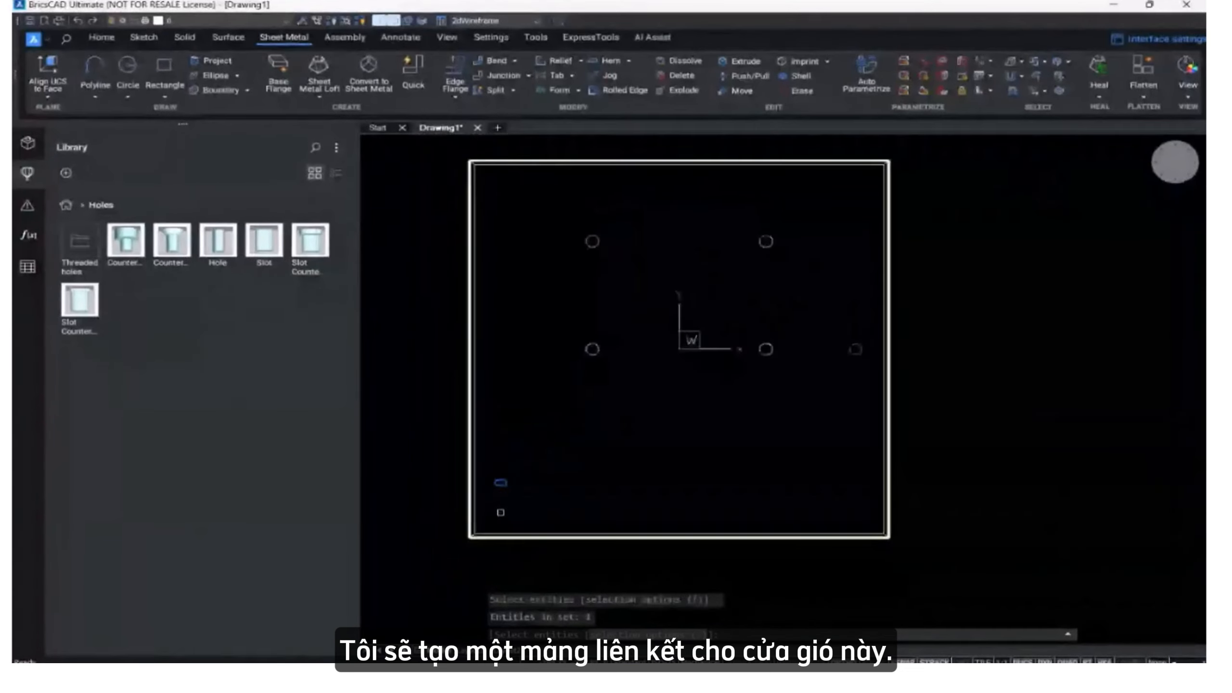
pyautogui.press('Return')
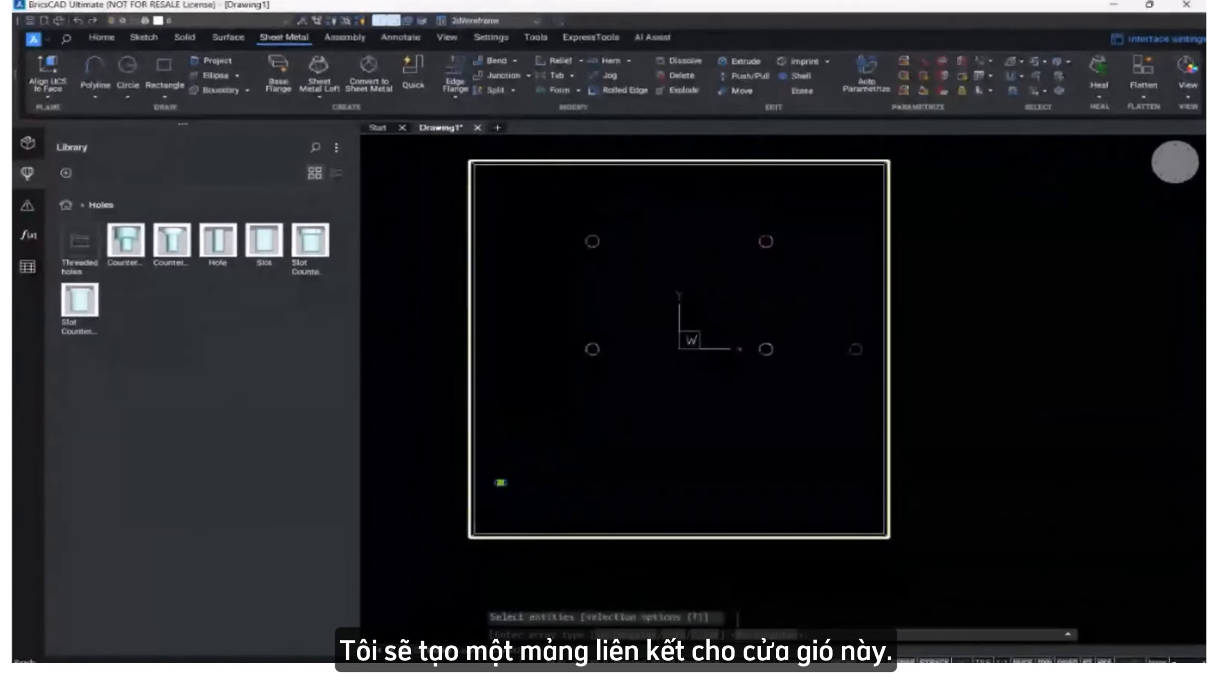
pyautogui.press('Return')
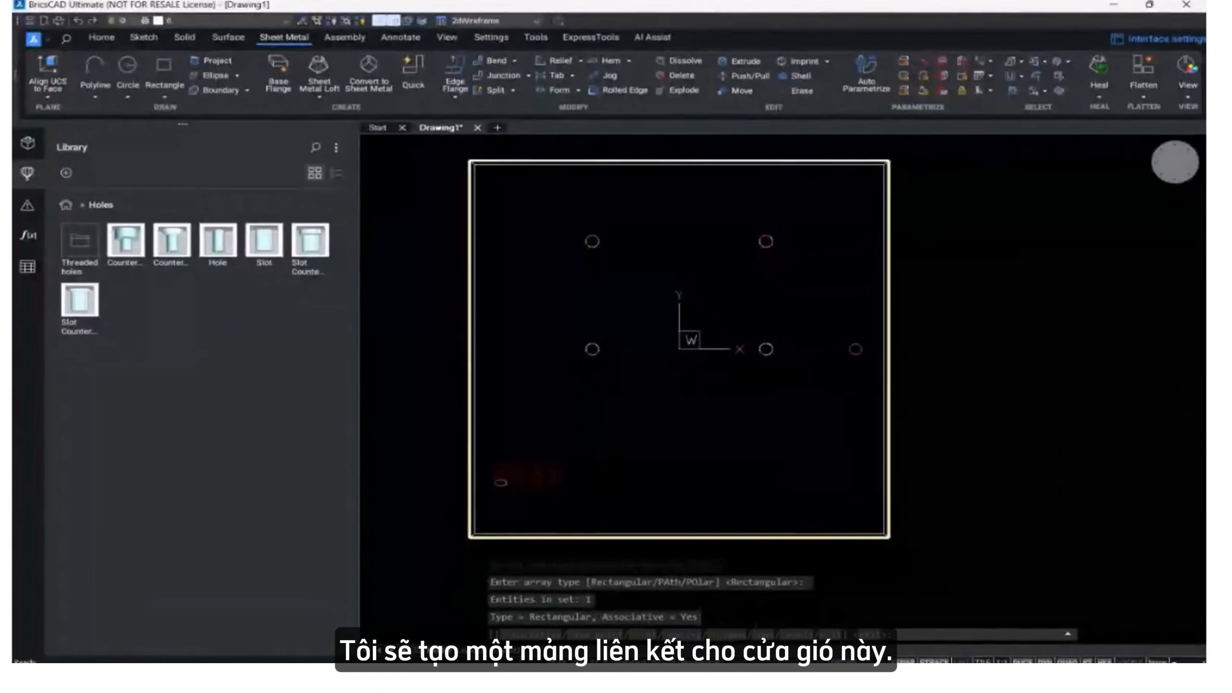
# Set the slot array to 20 columns with a spacing of 31.5 mm.
pyautogui.write('COL')
pyautogui.press('Return')
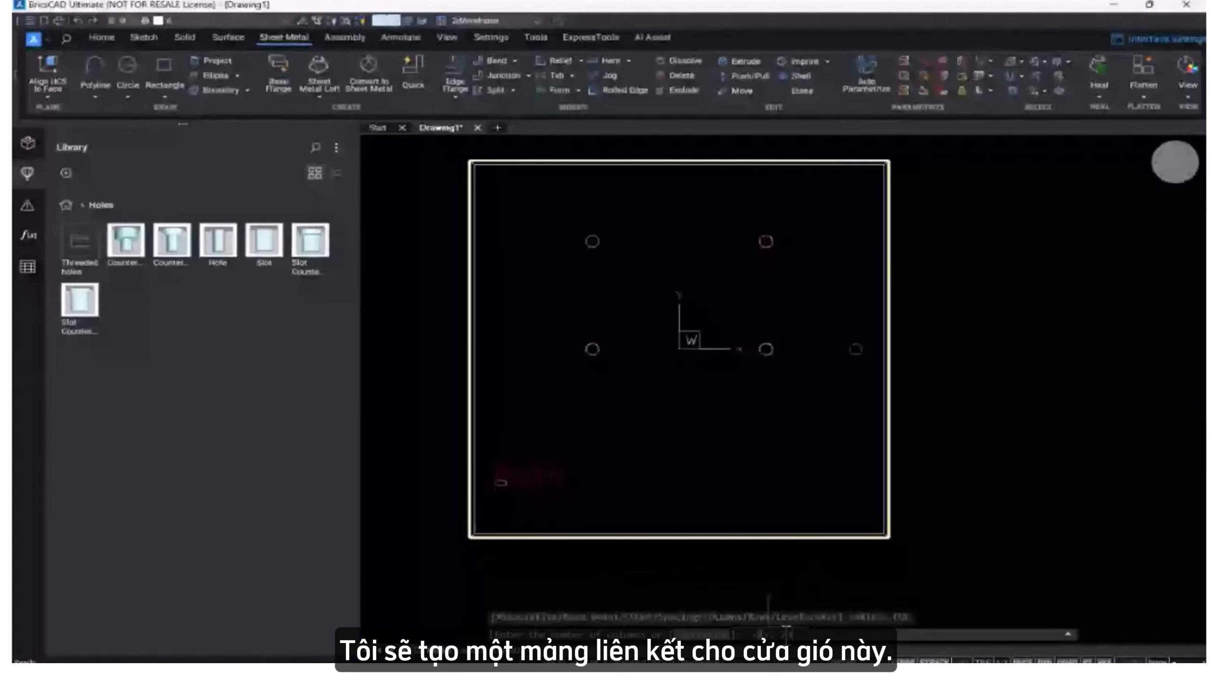
pyautogui.write('20')
pyautogui.press('Return')
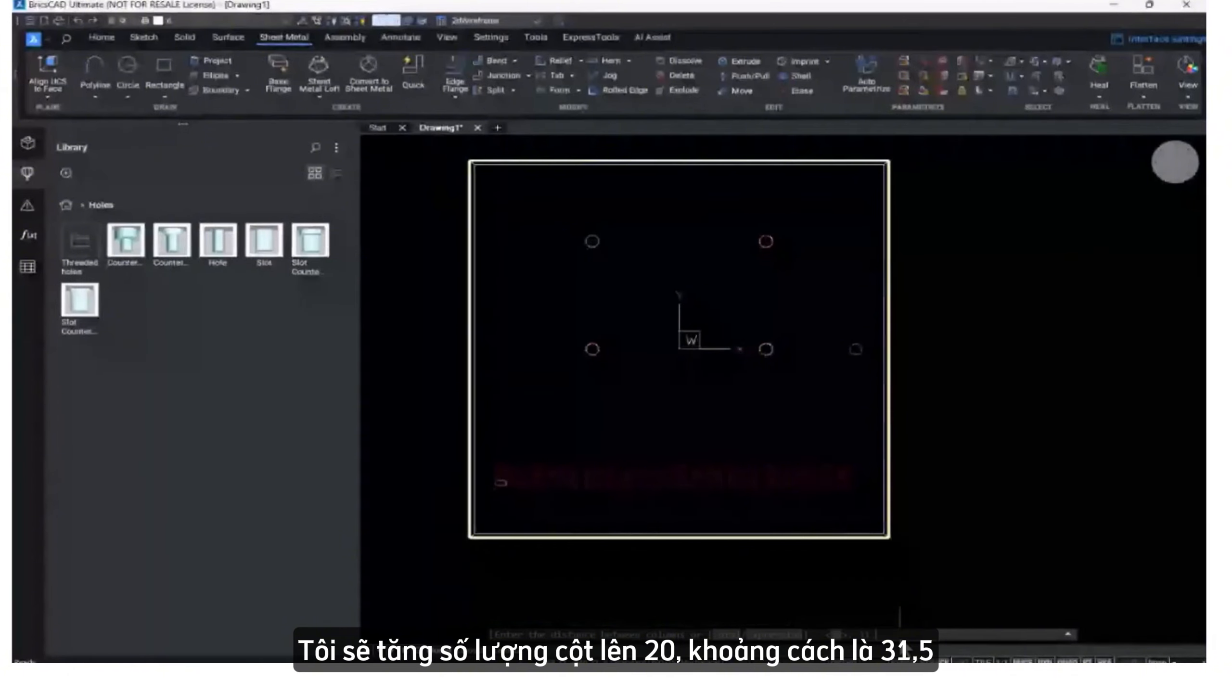
pyautogui.write('31.5')
pyautogui.press('Return')
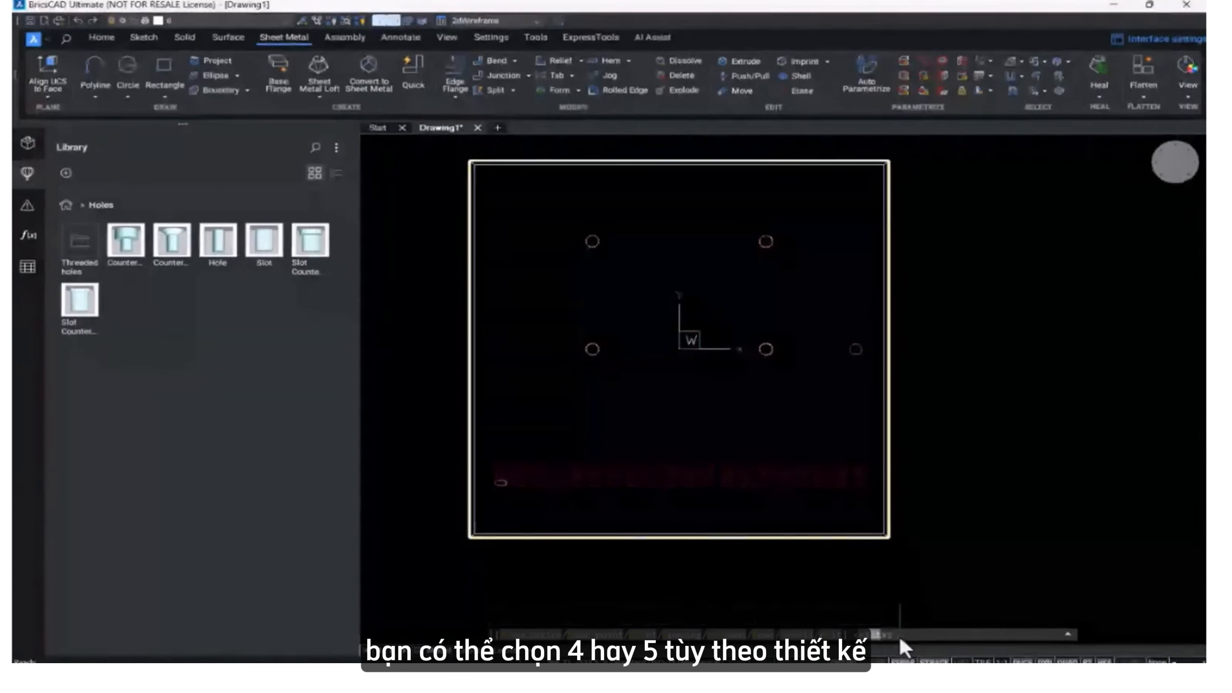
# Give the slot array 4 rows, accept the default row spacing and elevation, and finish the array.
pyautogui.write('r')
pyautogui.press('Return')
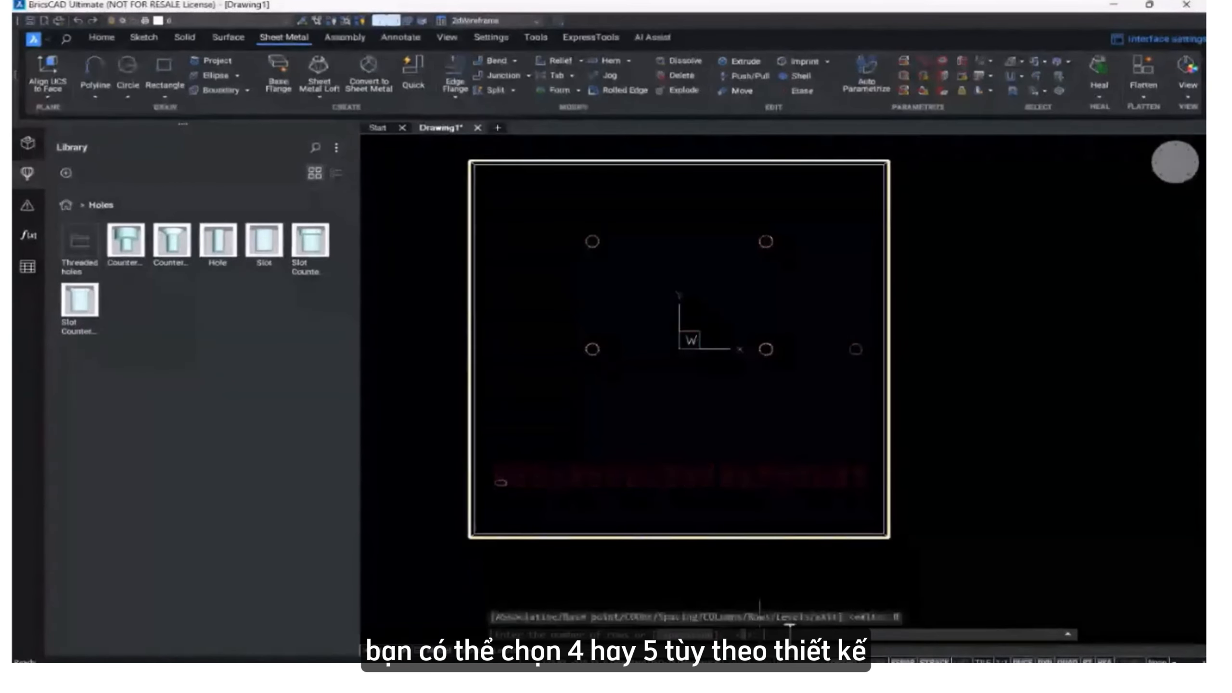
pyautogui.write('4')
pyautogui.press('Return')
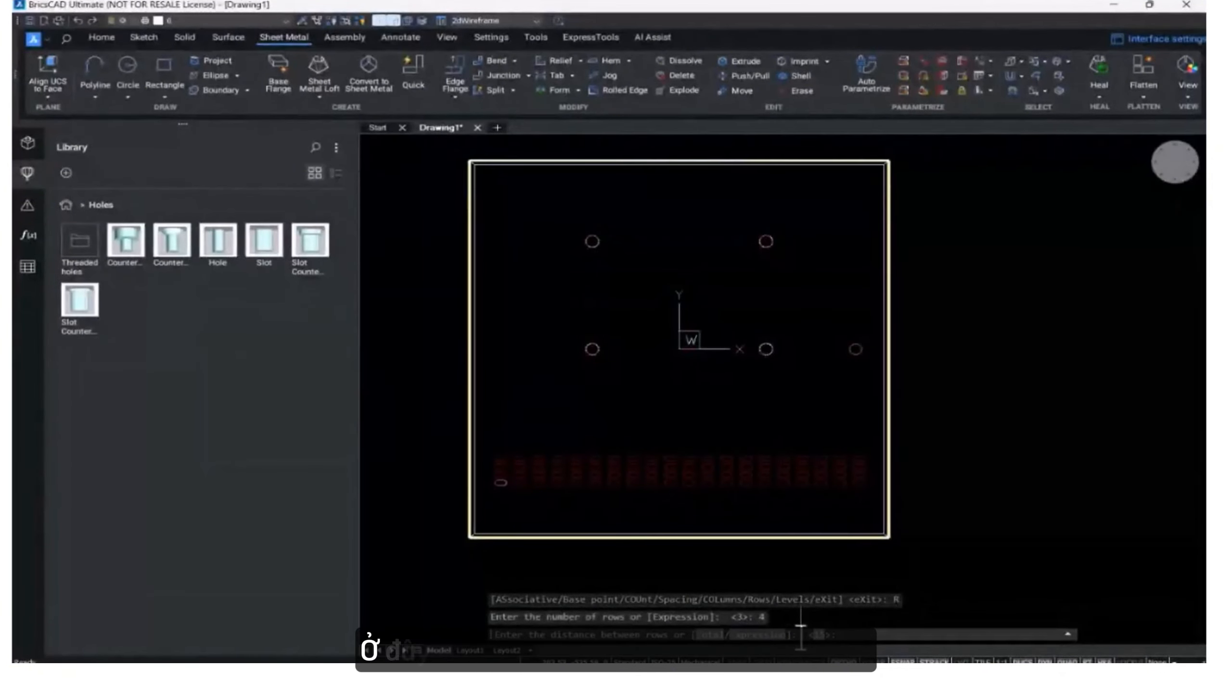
pyautogui.press('Return')
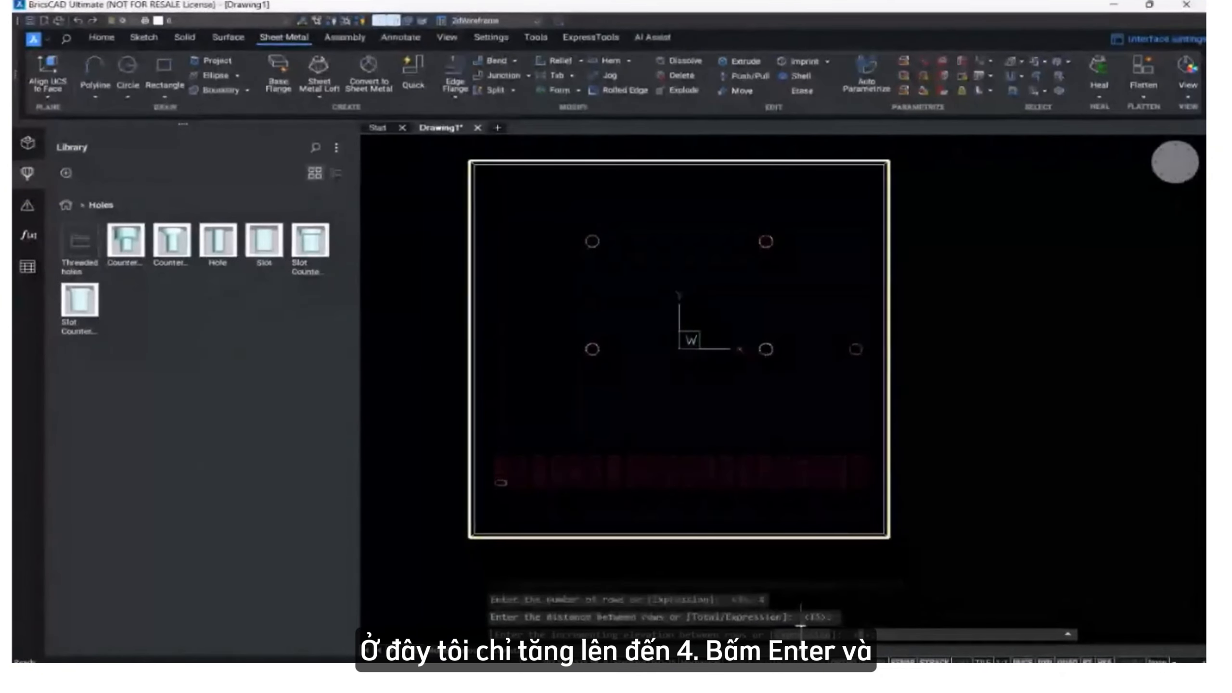
pyautogui.press('Return')
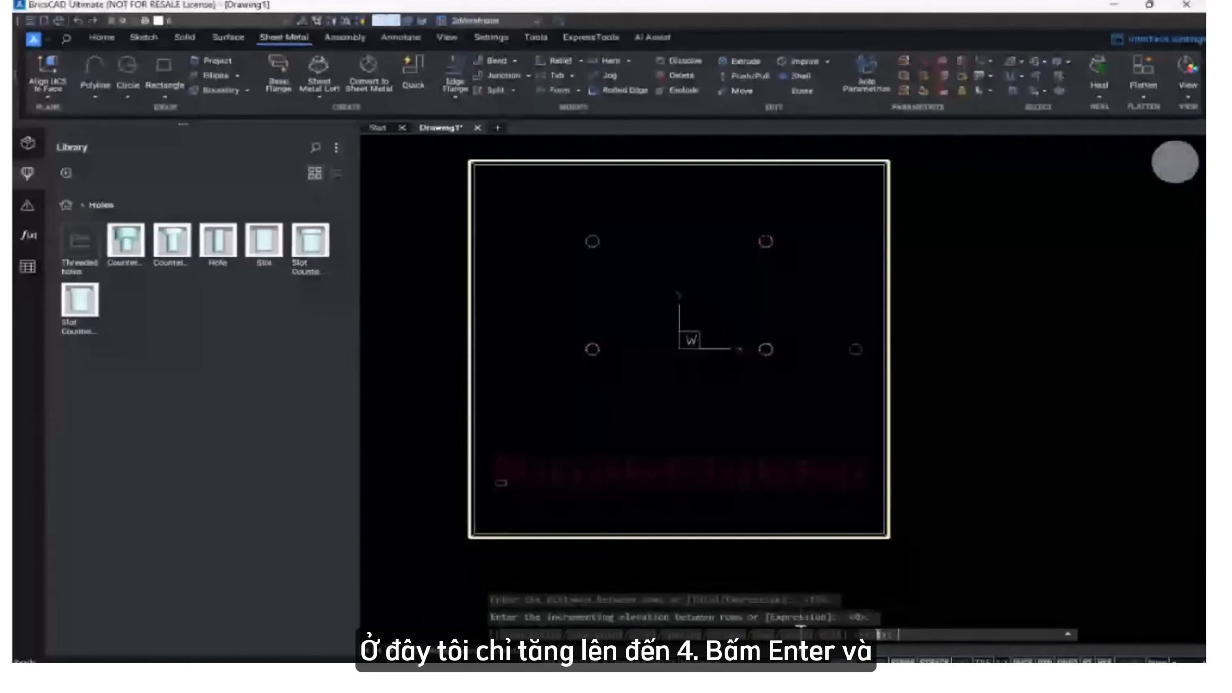
pyautogui.press('Return')
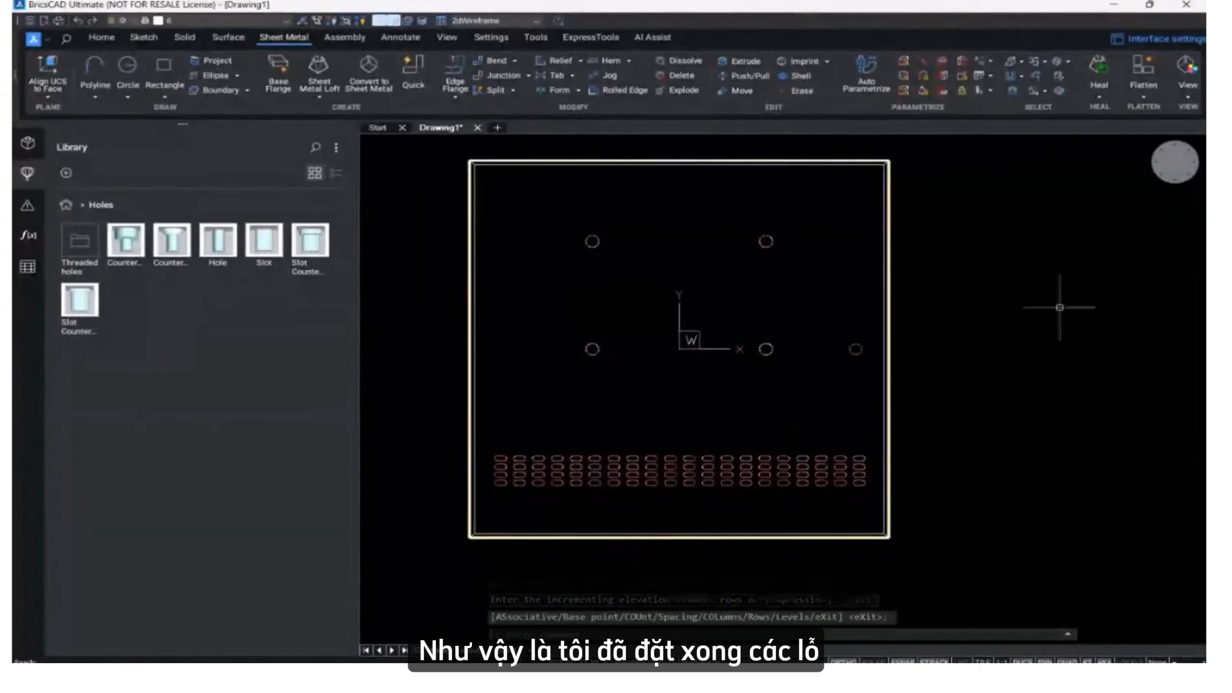
# Show the door in an isometric view with the library hidden and the visual style set to Modeling.
pyautogui.click(1163, 179)
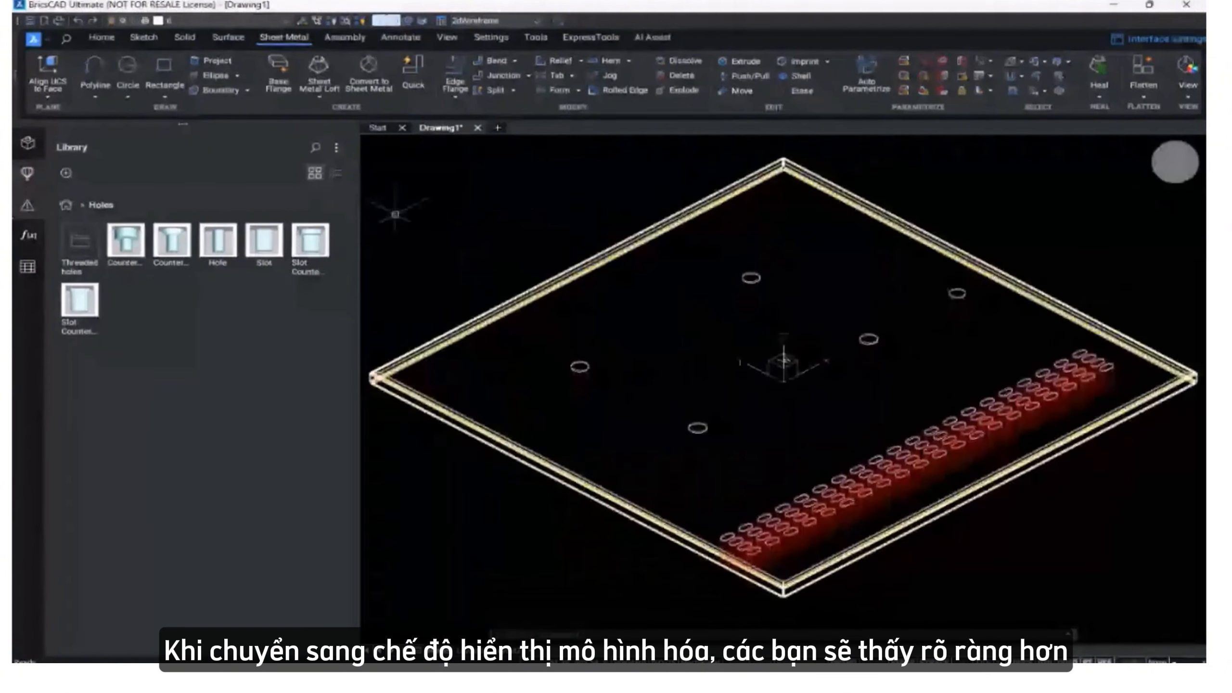
pyautogui.click(25, 173)
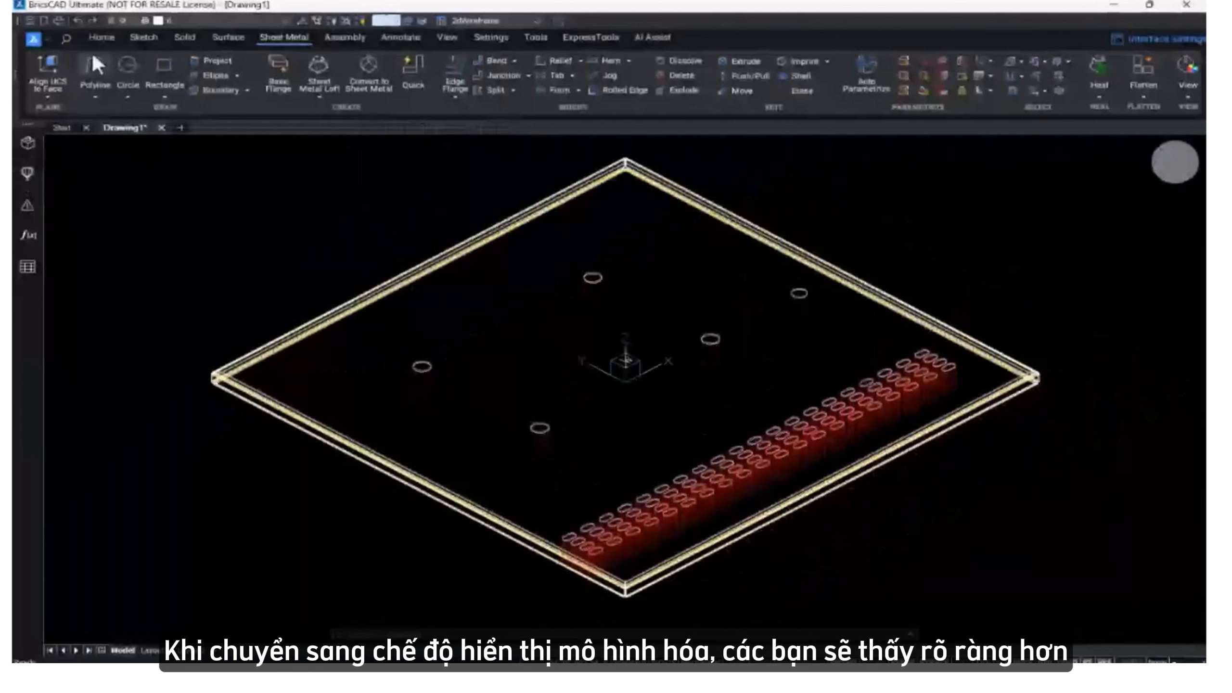
pyautogui.click(498, 20)
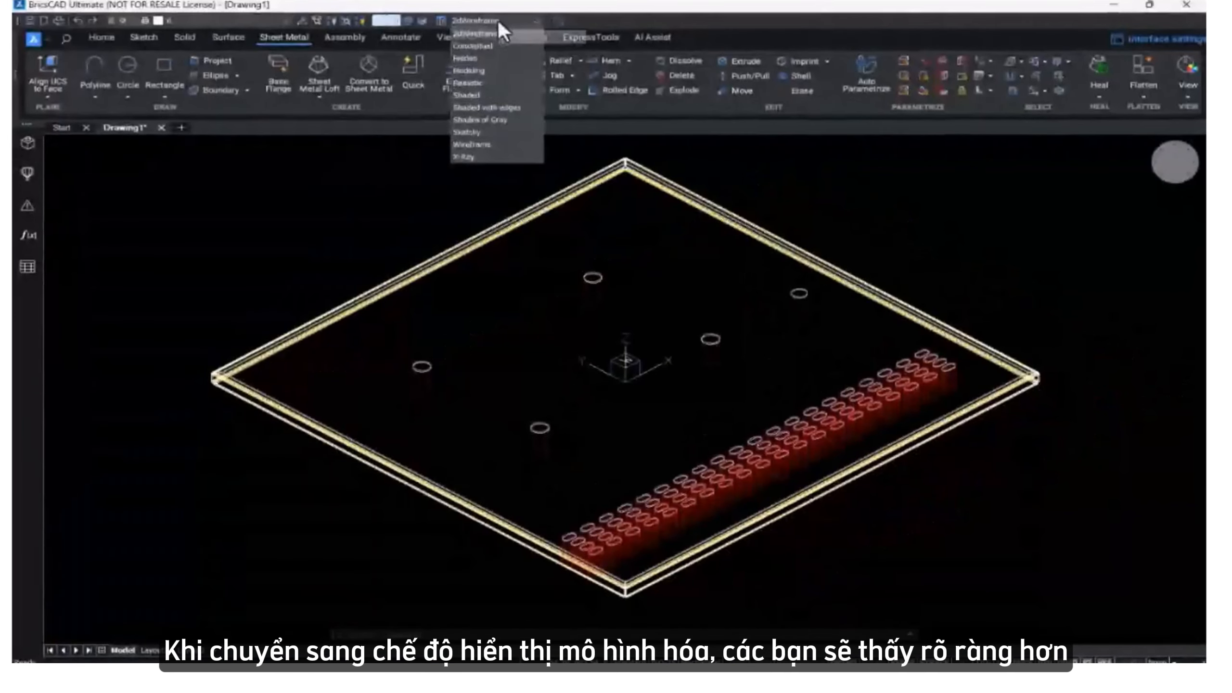
pyautogui.click(473, 70)
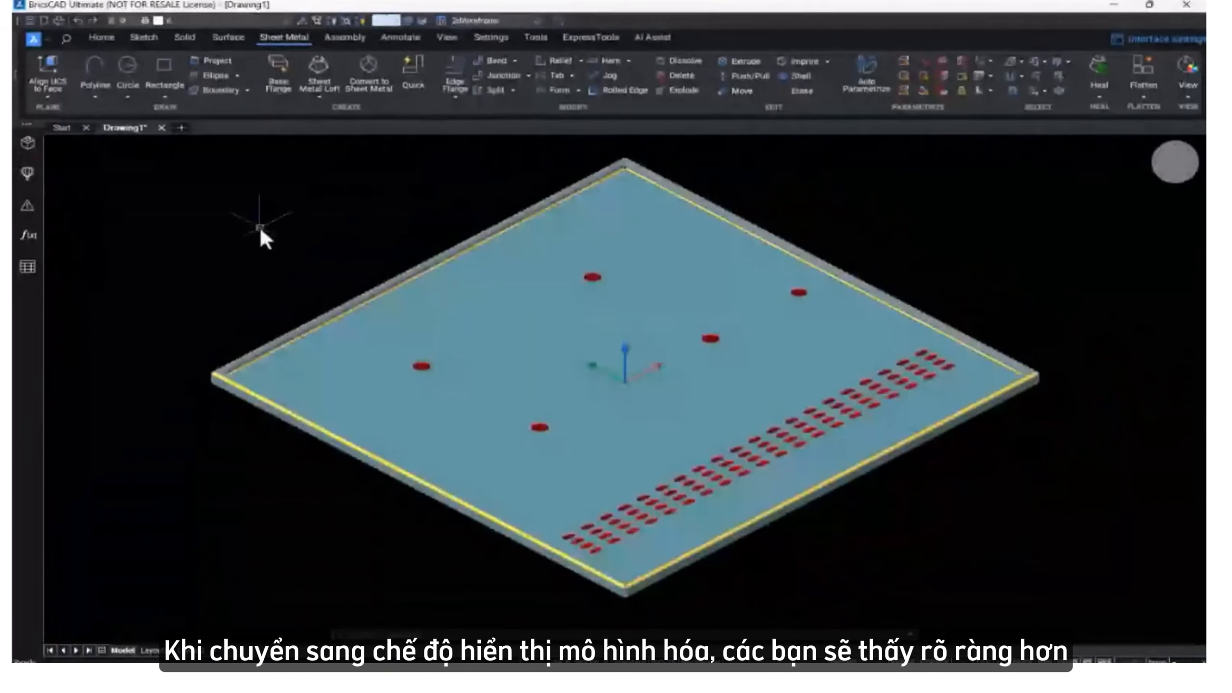
# Turn off the BC_SUBTRACT layer so only the door with its cut-outs is displayed.
pyautogui.click(233, 19)
pyautogui.click(112, 45)
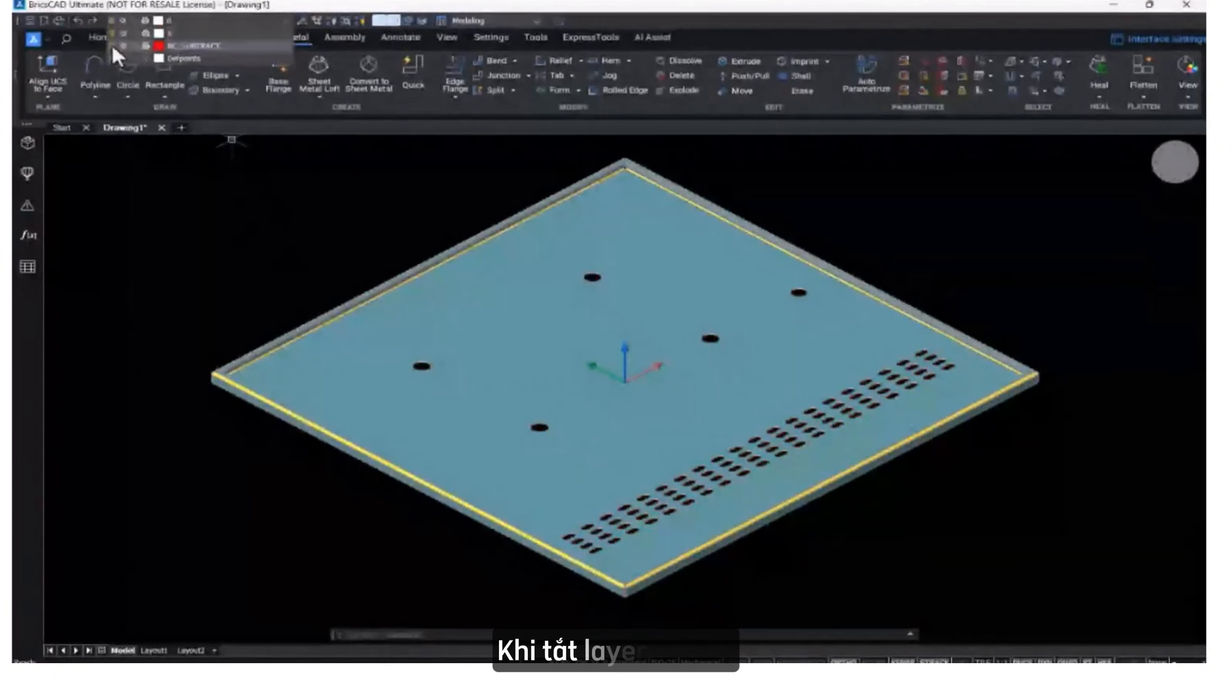
pyautogui.click(185, 229)
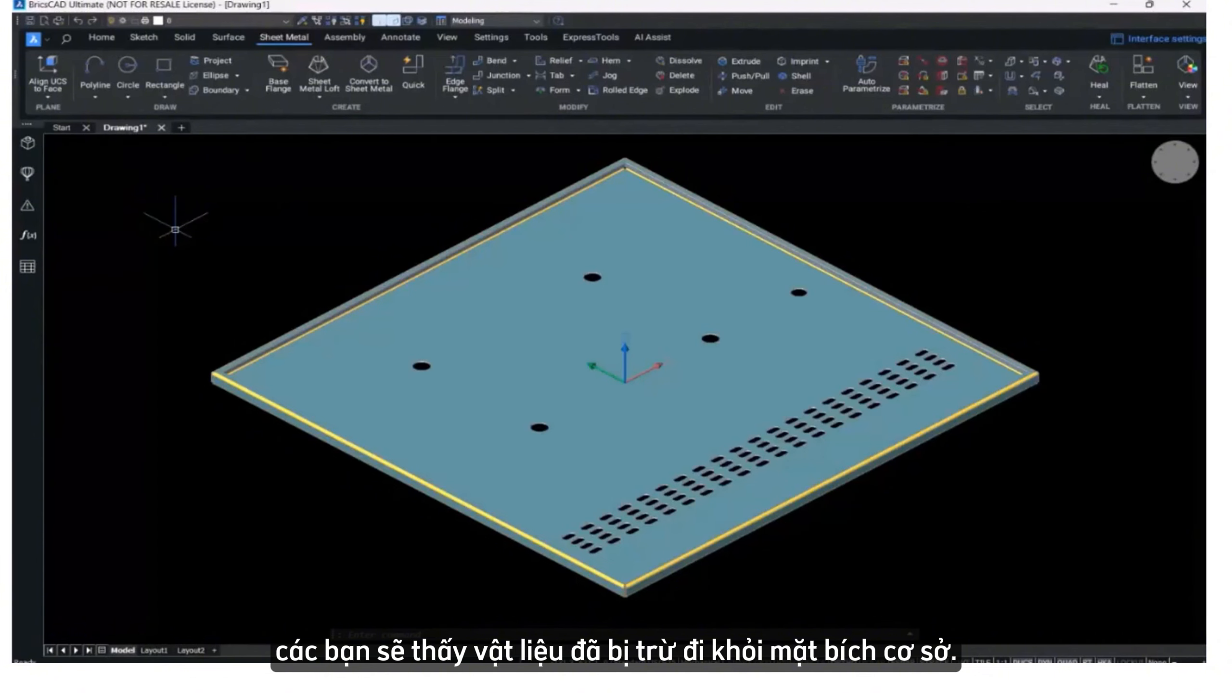
# Save the drawing as Door in the Parts folder.
pyautogui.click(48, 47)
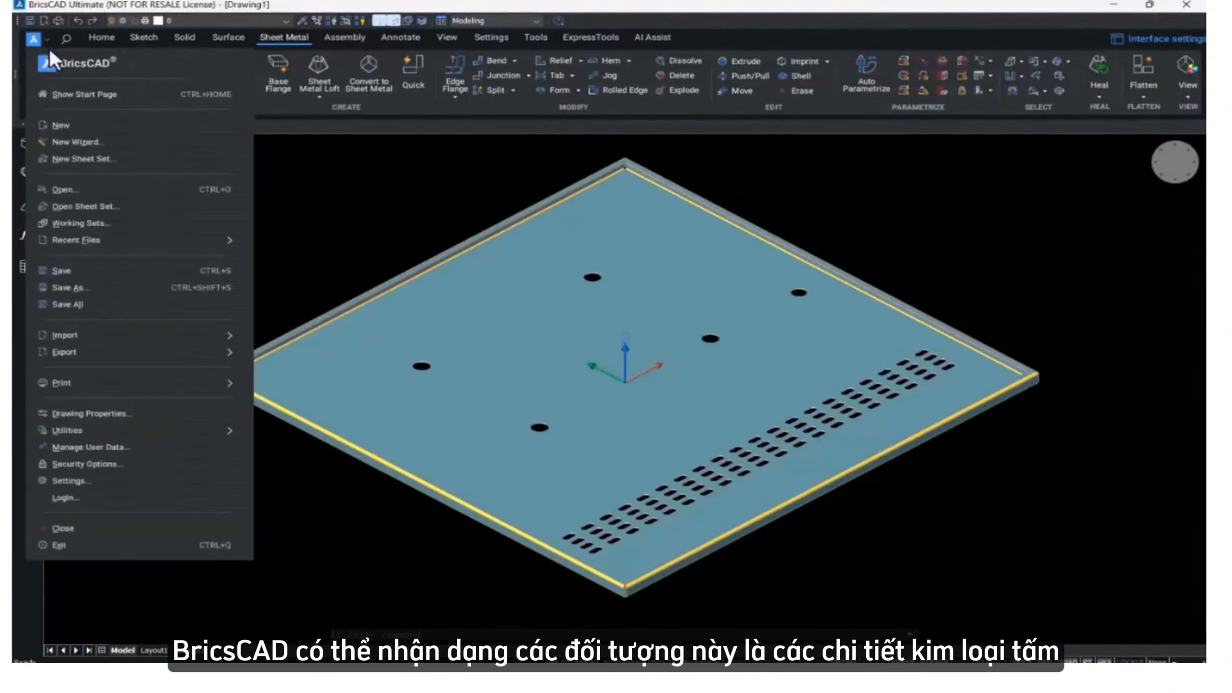
pyautogui.press('Escape')
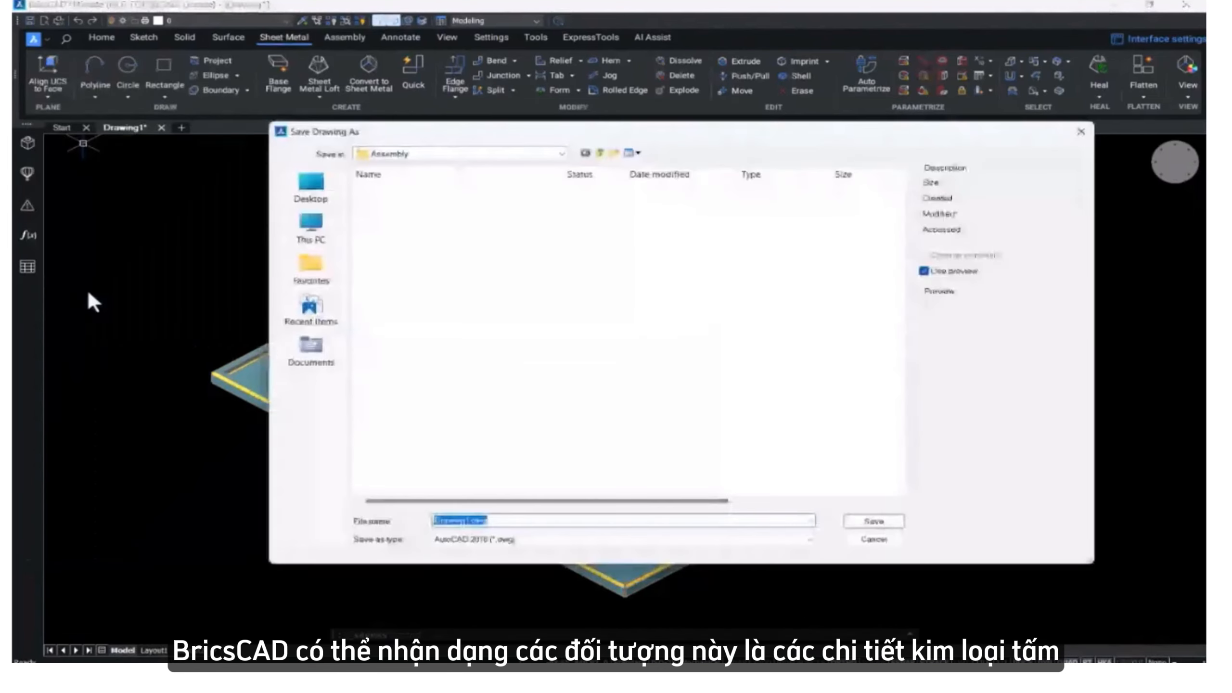
pyautogui.click(605, 153)
pyautogui.doubleClick(478, 204)
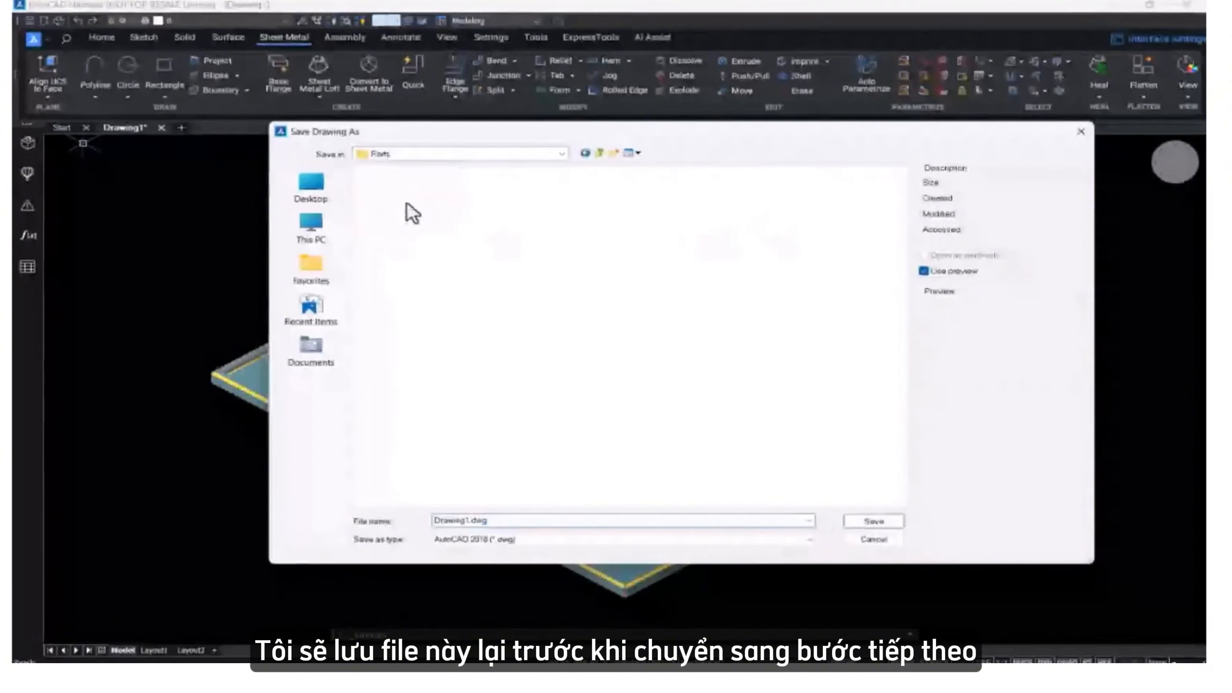
pyautogui.click(516, 520)
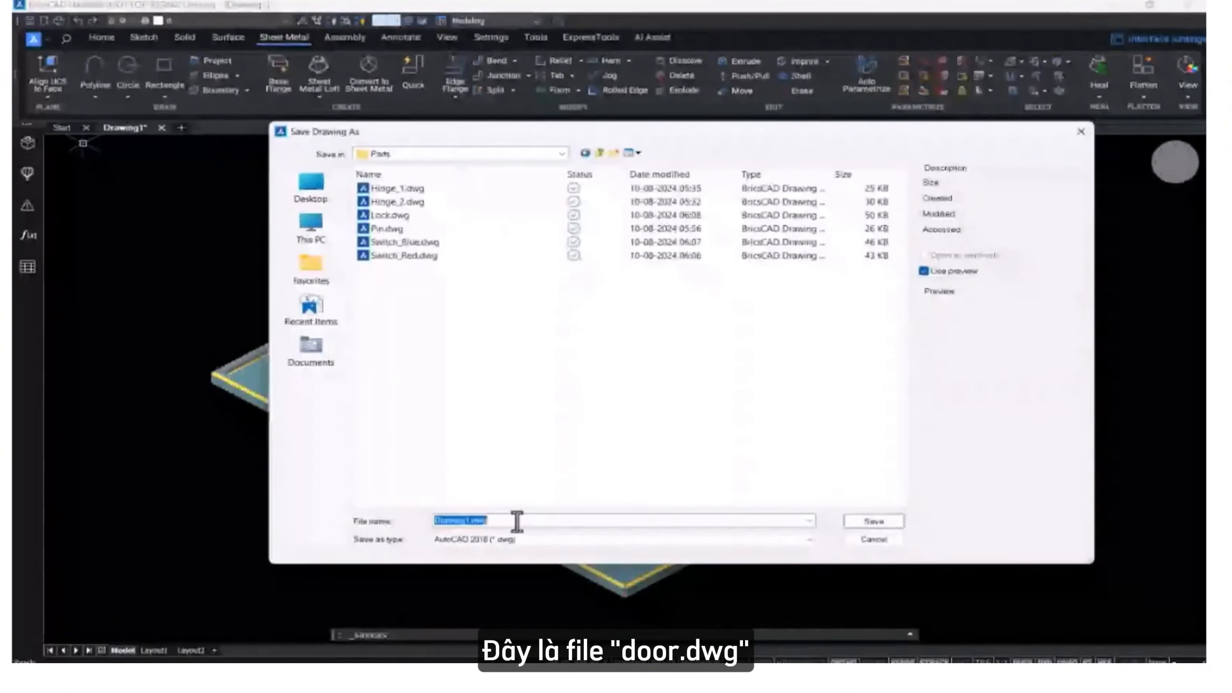
pyautogui.write('Door')
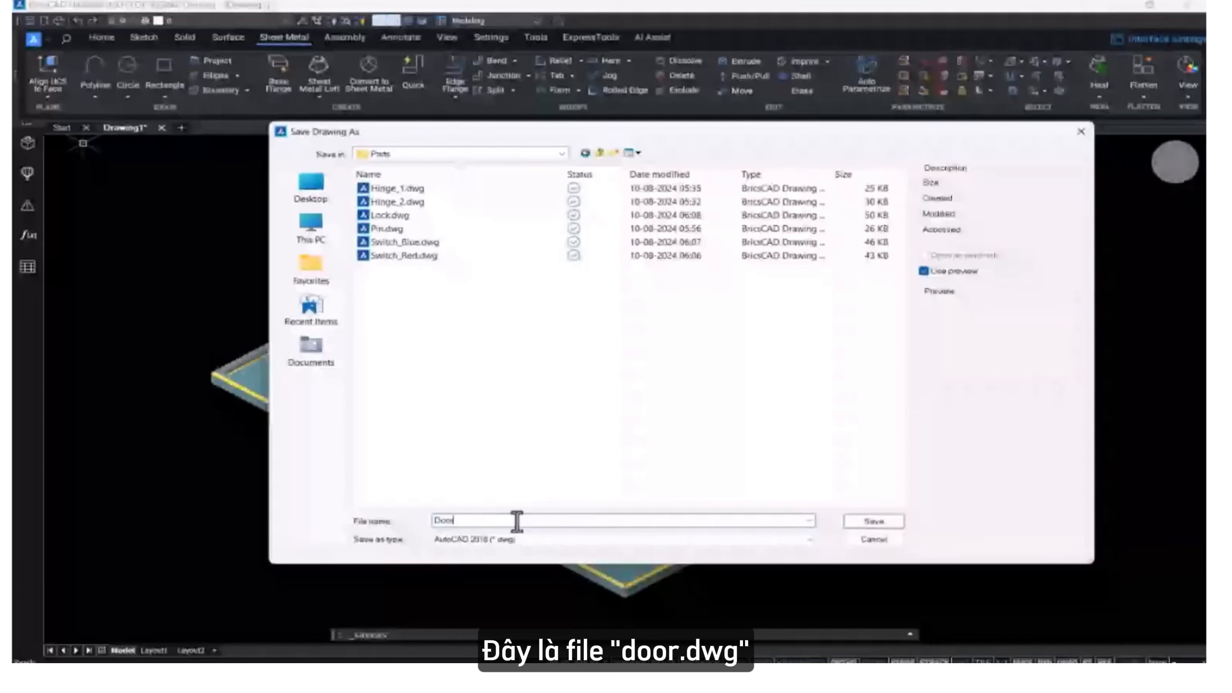
pyautogui.click(873, 521)
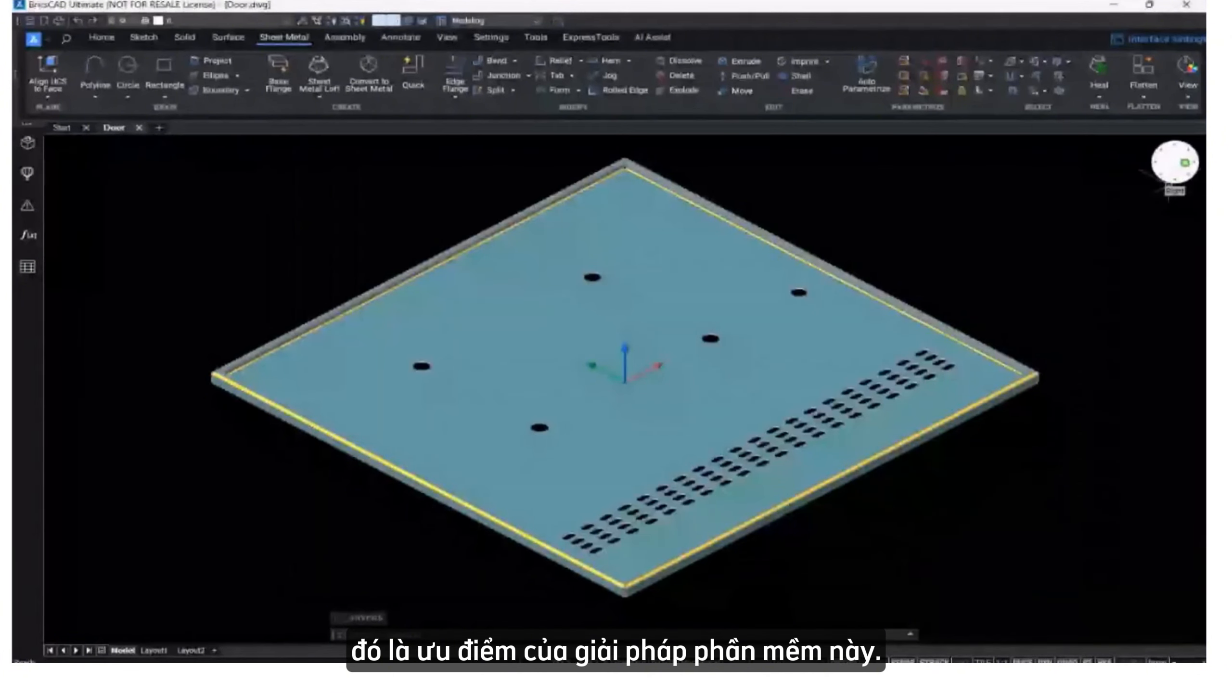
# View the door from the top, unfold it, and place the flat pattern beside the folded part.
pyautogui.click(1170, 164)
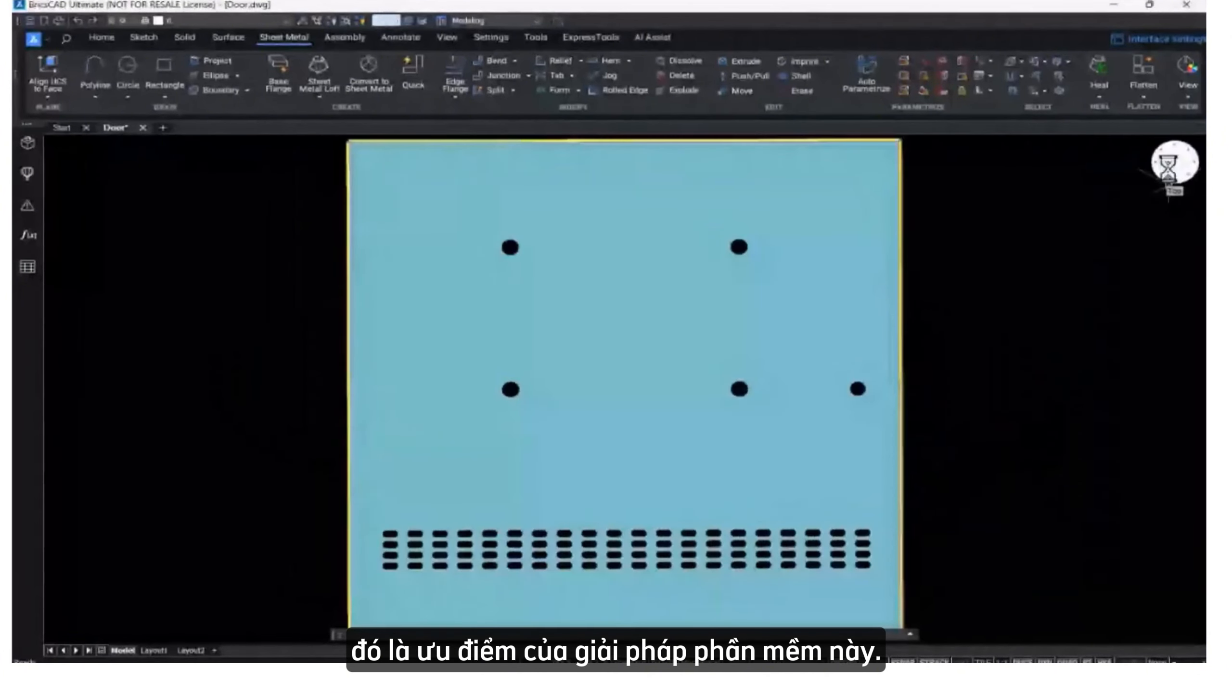
pyautogui.scroll(-2, 1004, 283)
pyautogui.moveTo(1004, 283); pyautogui.dragTo(686, 336, button='middle')
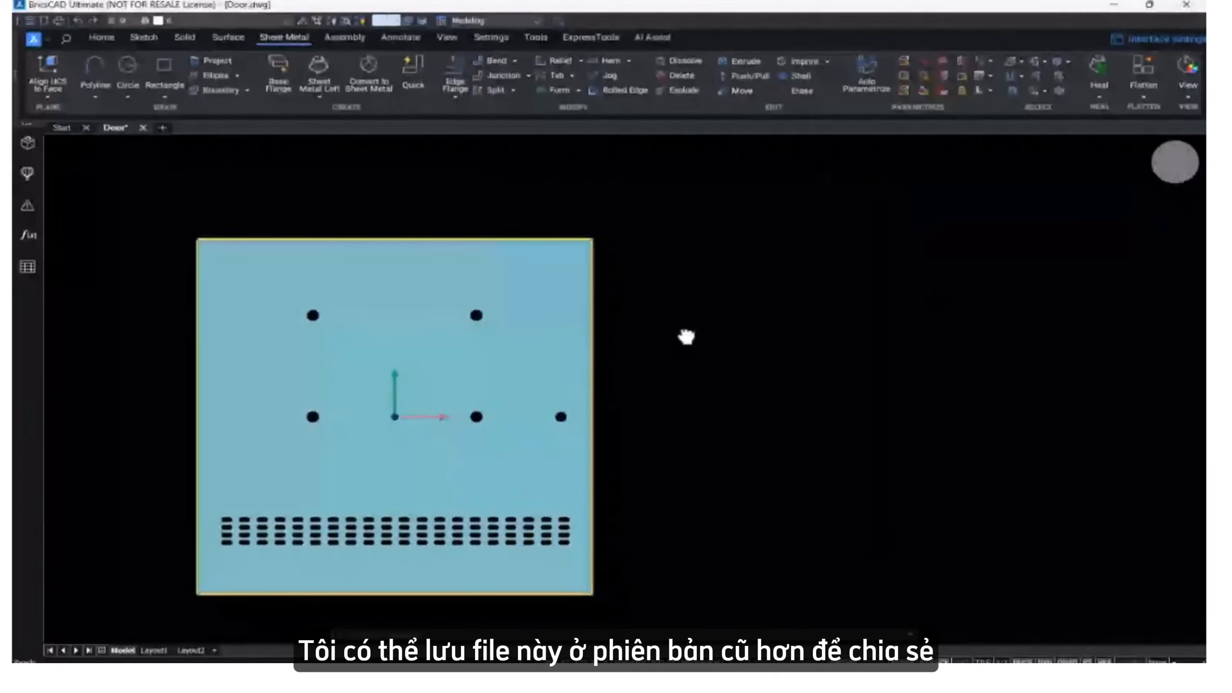
pyautogui.click(1143, 96)
pyautogui.click(1119, 117)
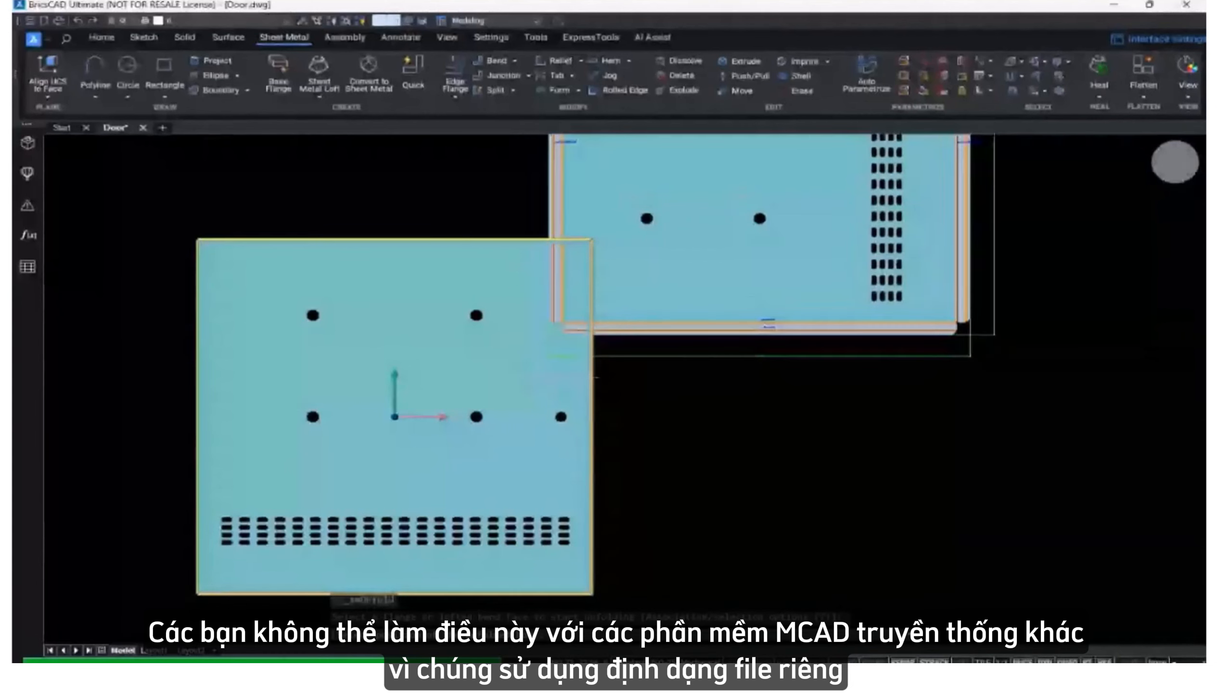
pyautogui.moveTo(662, 475); pyautogui.dragTo(628, 426, button='middle')
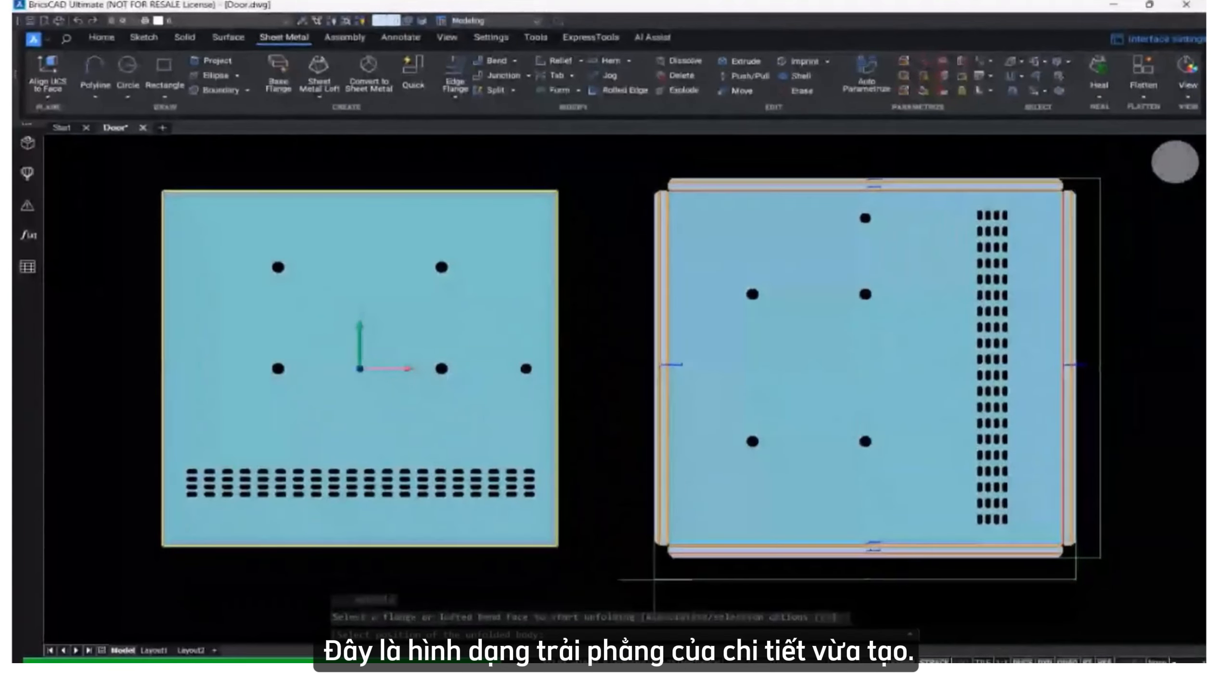
pyautogui.click(651, 564)
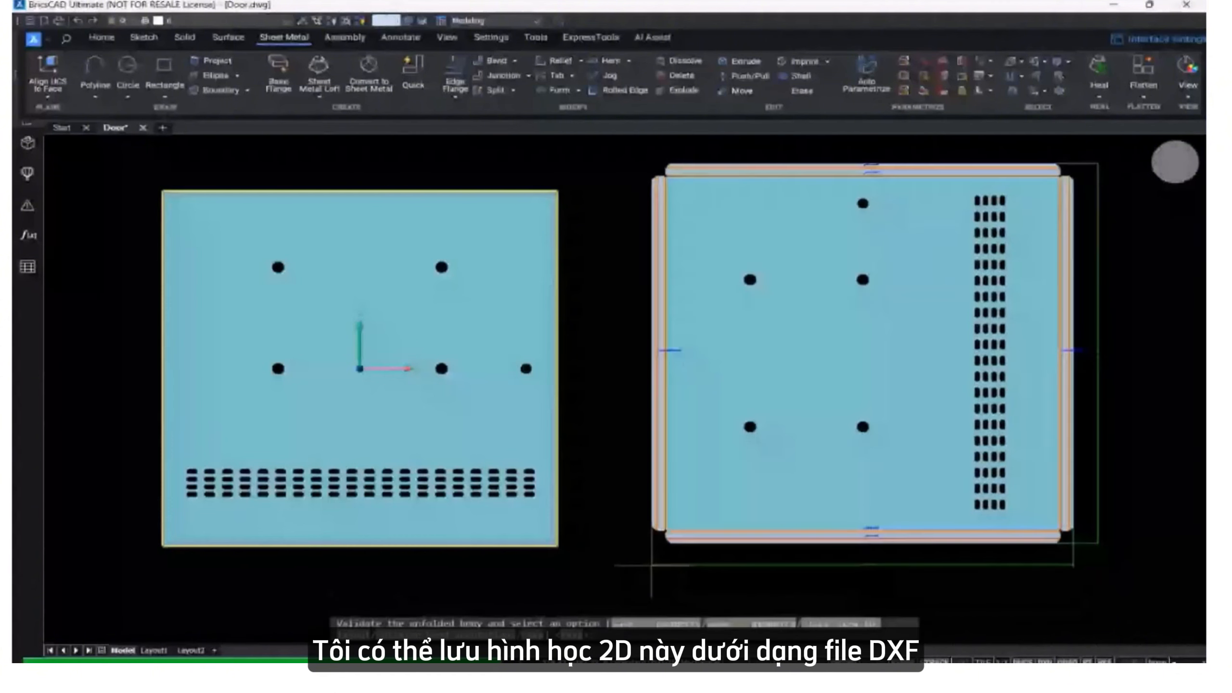
# Save the flat pattern's 2D geometry as Door_unfold.dxf in the SheetMetal DXF folder.
pyautogui.click(645, 624)
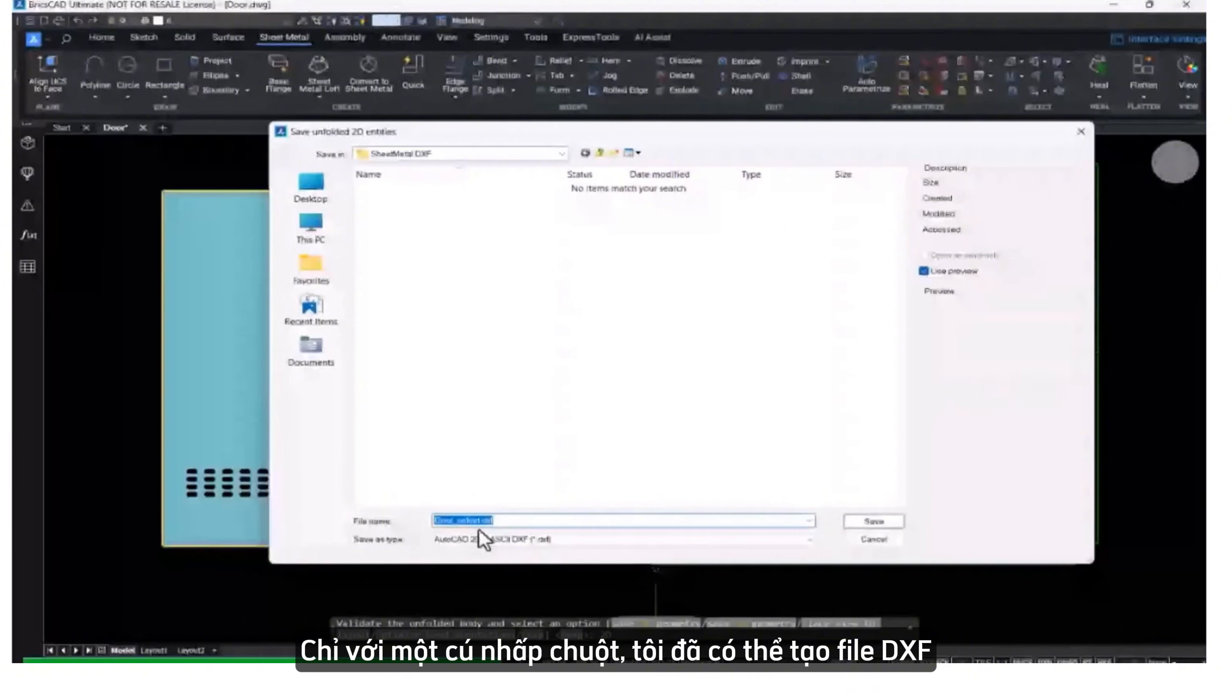
pyautogui.click(888, 527)
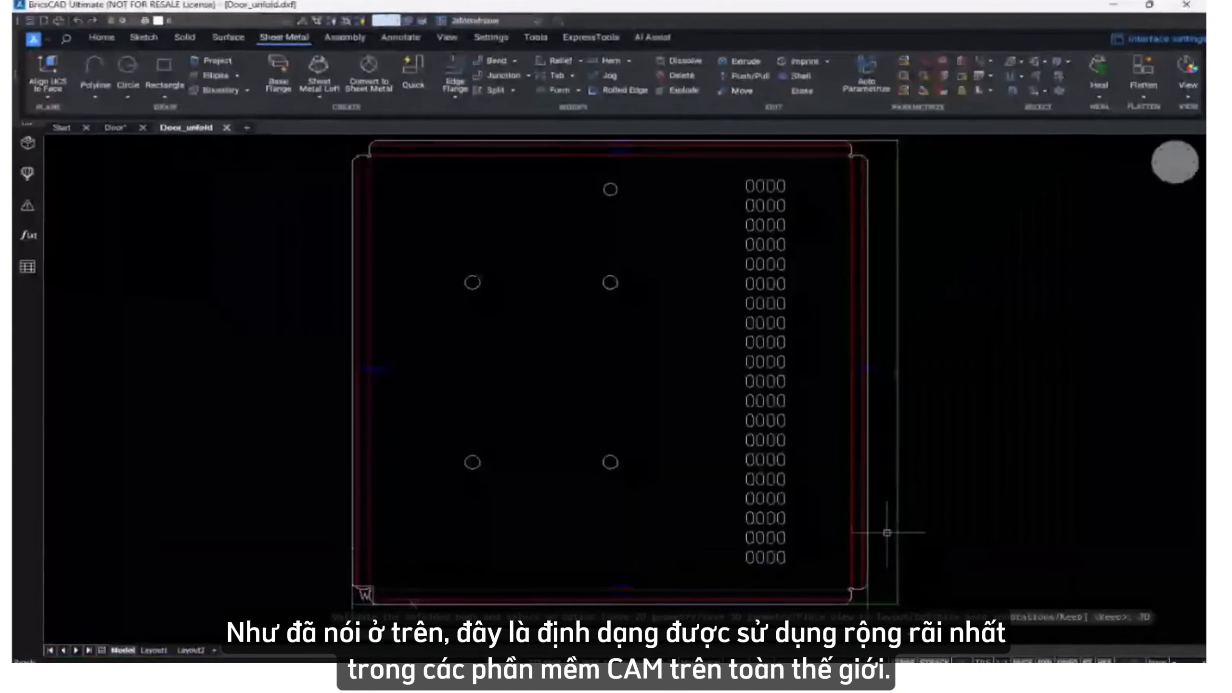
# Examine the bend lines and bend annotations on the two side flanges of the flat pattern.
pyautogui.scroll(5, 360, 364)
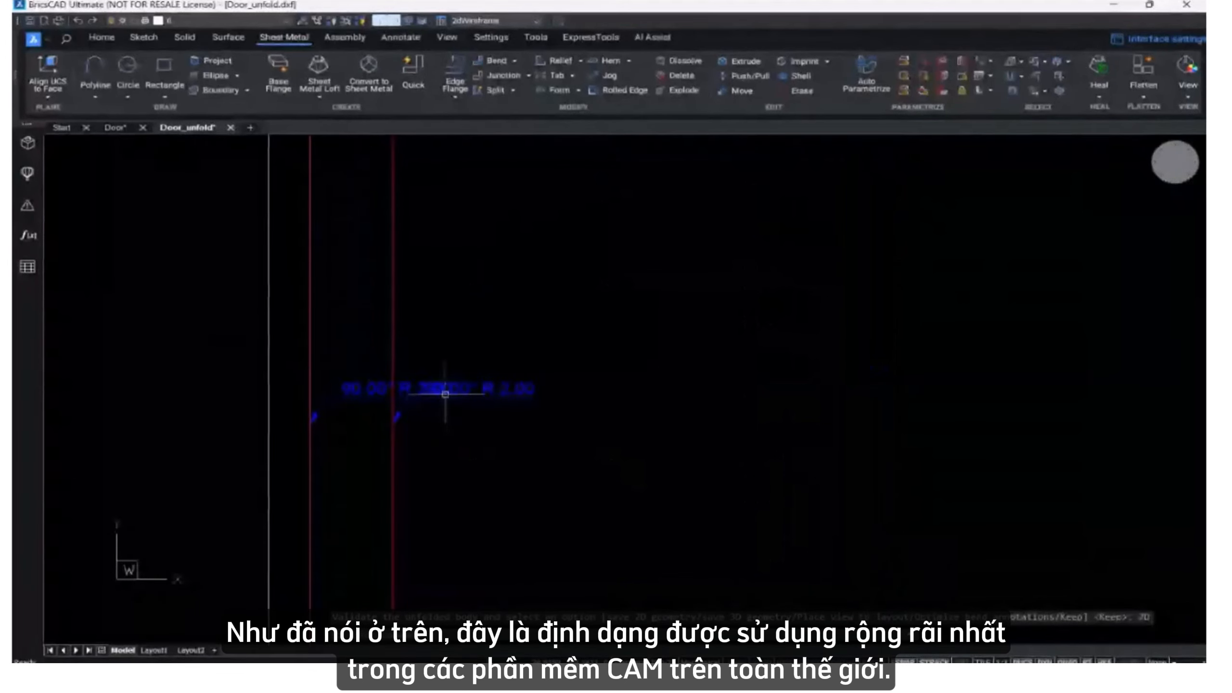
pyautogui.scroll(-5, 473, 393)
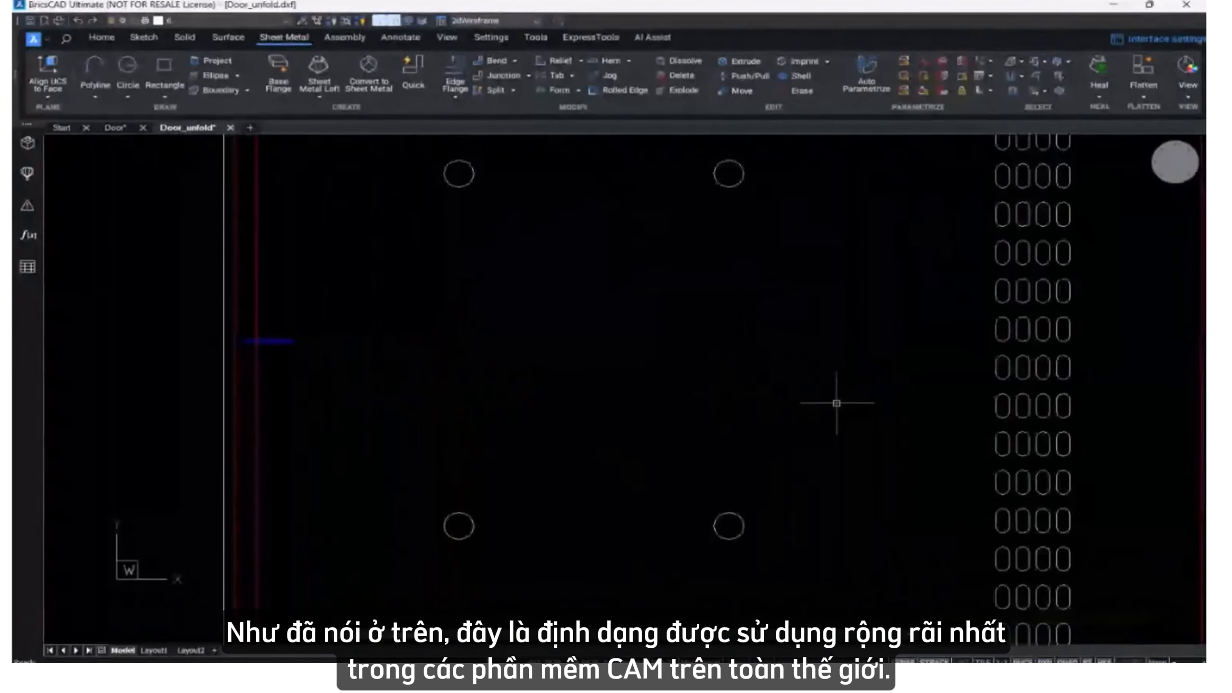
pyautogui.moveTo(886, 398); pyautogui.dragTo(656, 332, button='middle')
pyautogui.scroll(4, 1030, 262)
pyautogui.scroll(-5, 1012, 318)
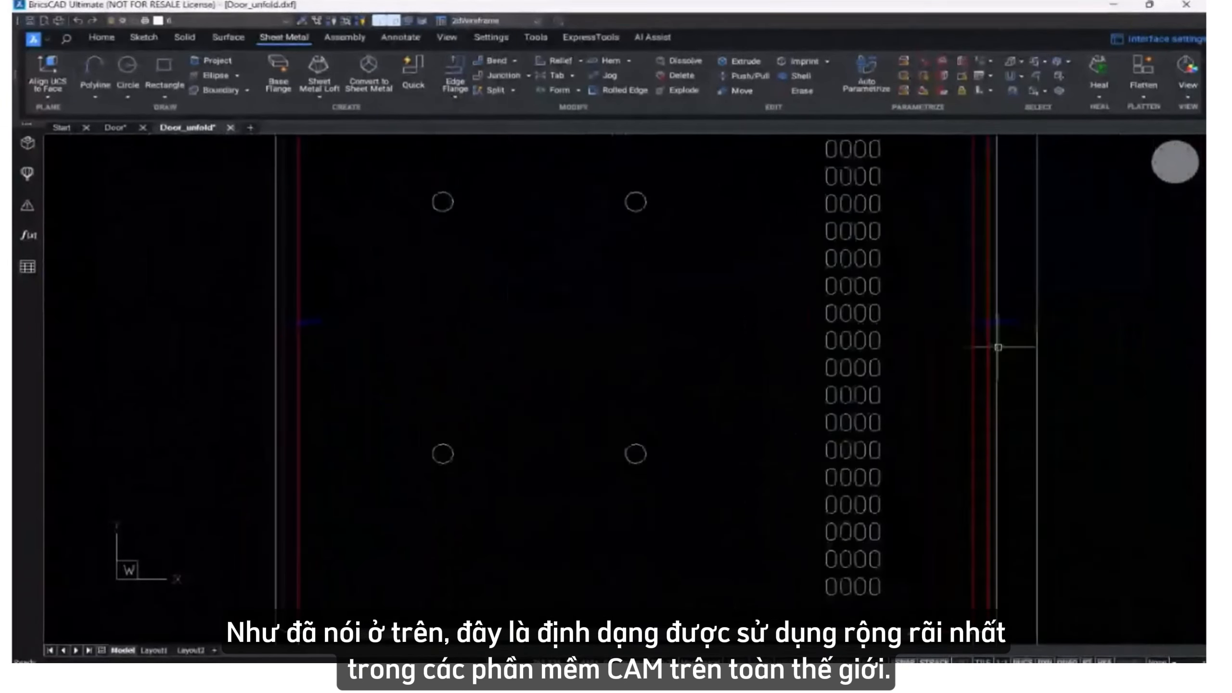
pyautogui.moveTo(1009, 423); pyautogui.dragTo(778, 481, button='middle')
pyautogui.scroll(5, 799, 381)
pyautogui.scroll(2, 854, 451)
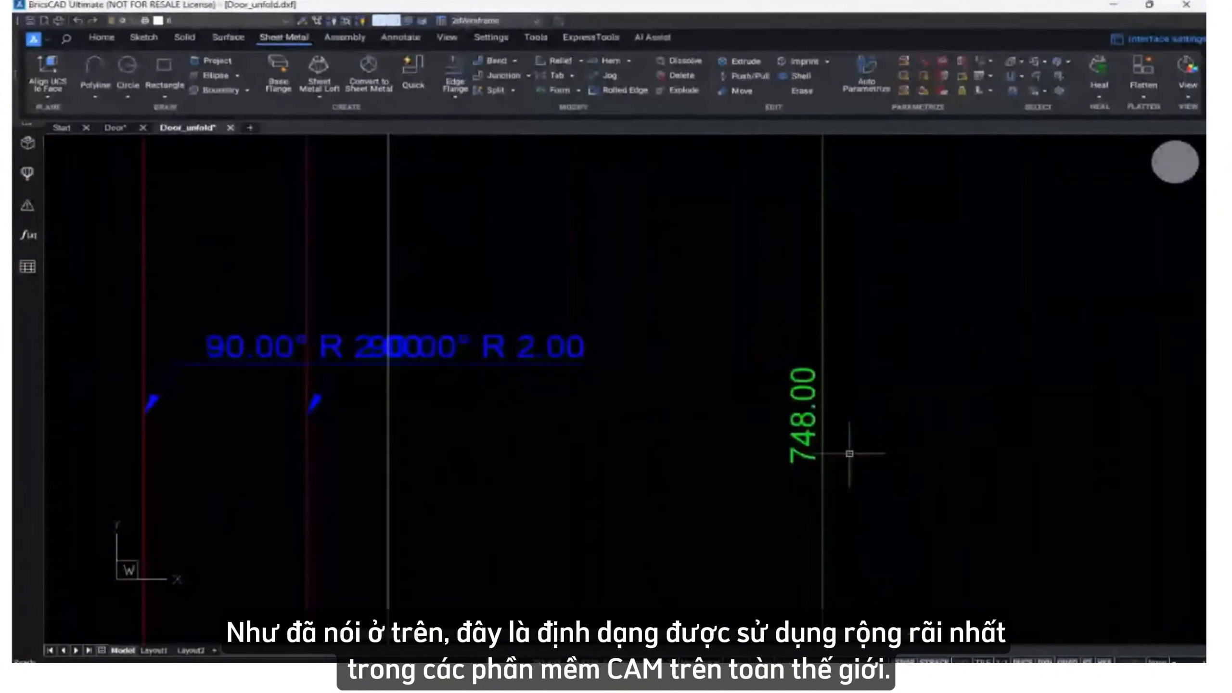
# Examine the overall dimensions, slots and corner relief of the flat pattern.
pyautogui.scroll(-6, 844, 454)
pyautogui.scroll(1, 660, 544)
pyautogui.scroll(5, 440, 547)
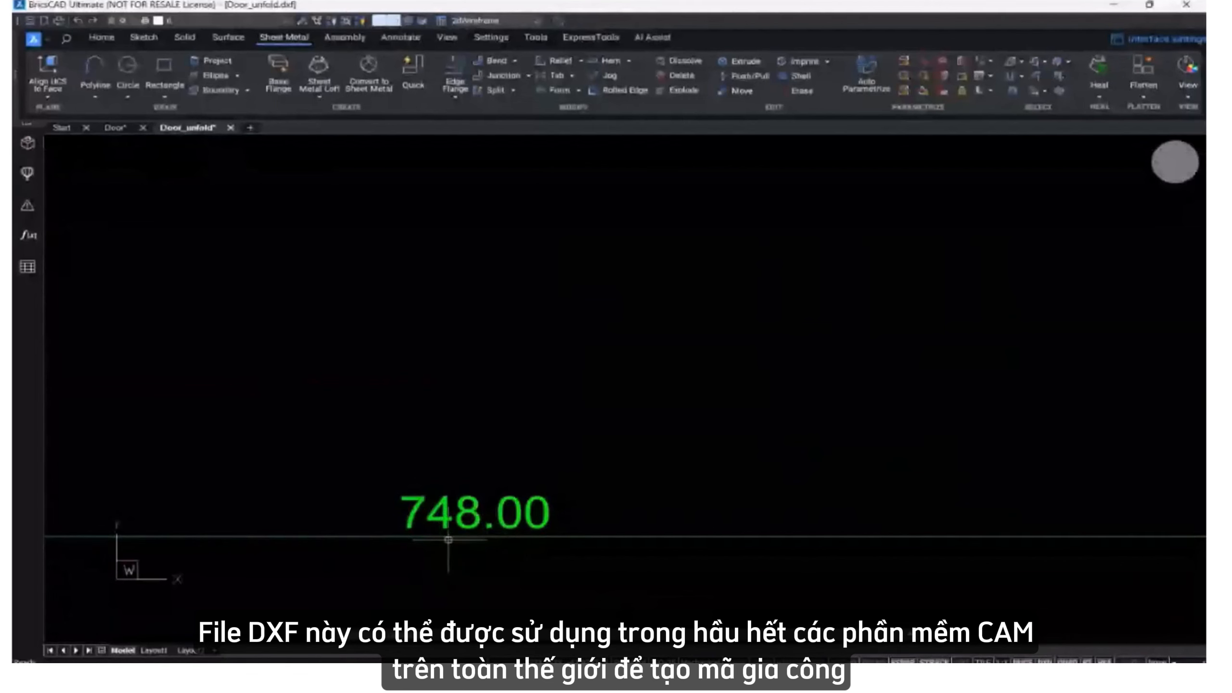
pyautogui.scroll(-4, 440, 548)
pyautogui.moveTo(448, 540)
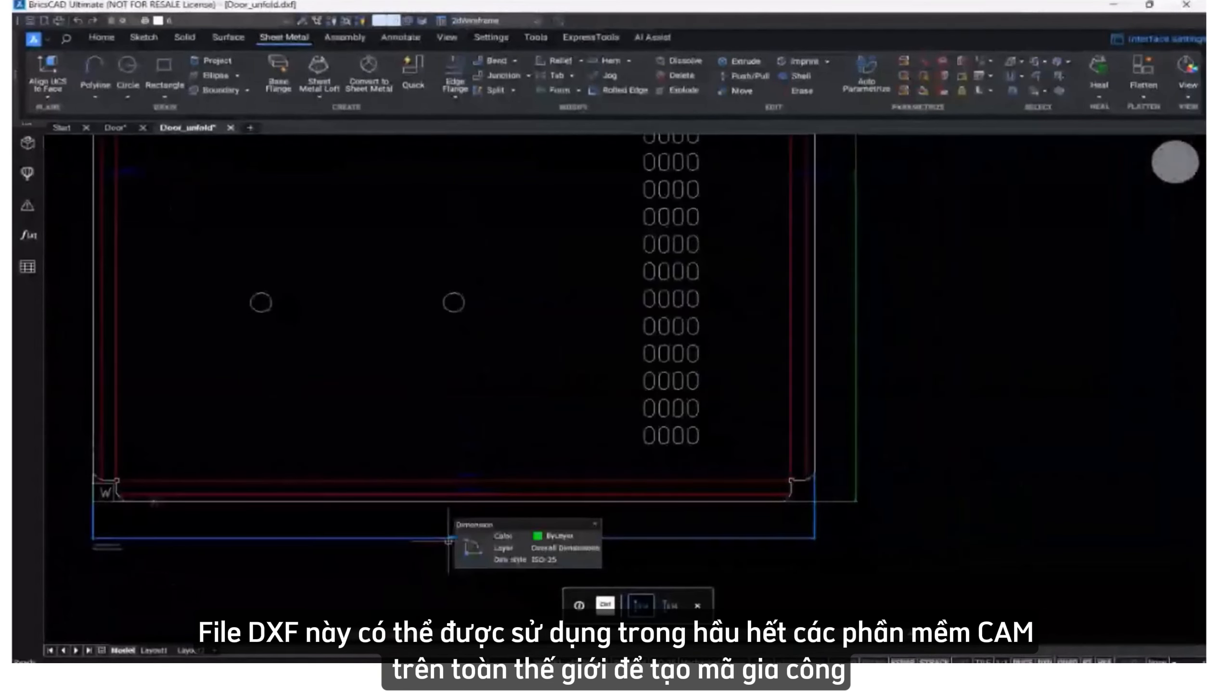
pyautogui.moveTo(993, 264); pyautogui.dragTo(1060, 297, button='middle')
pyautogui.scroll(6, 880, 510)
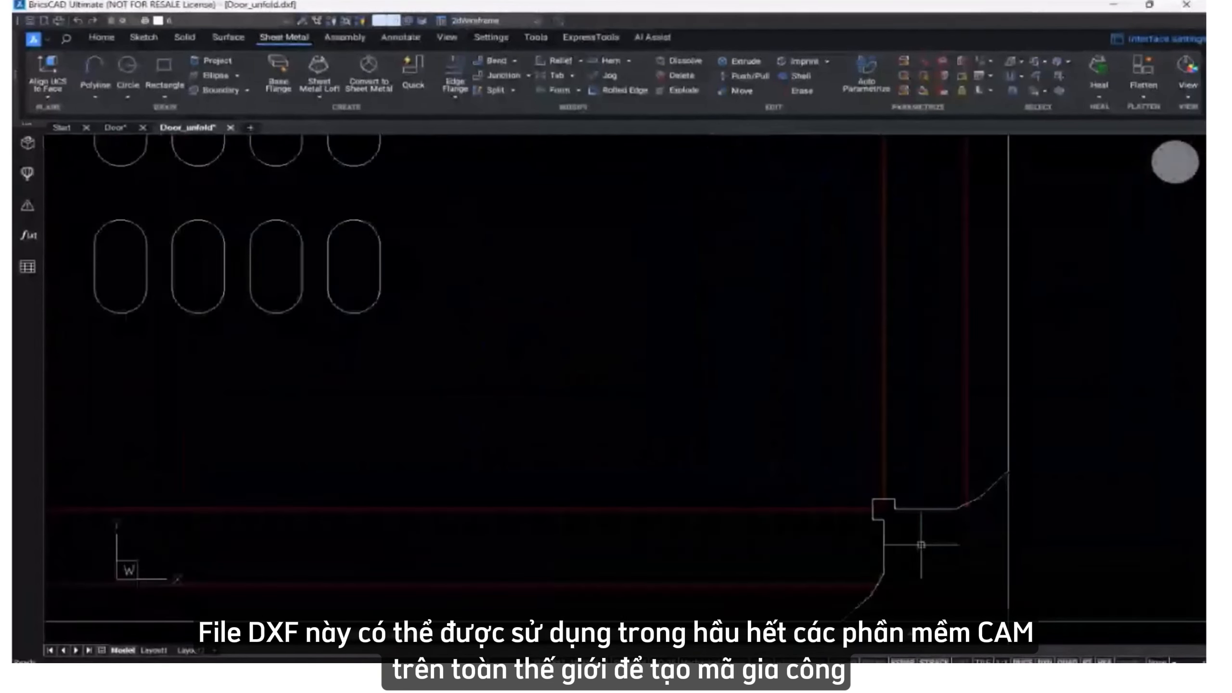
pyautogui.scroll(-10, 850, 459)
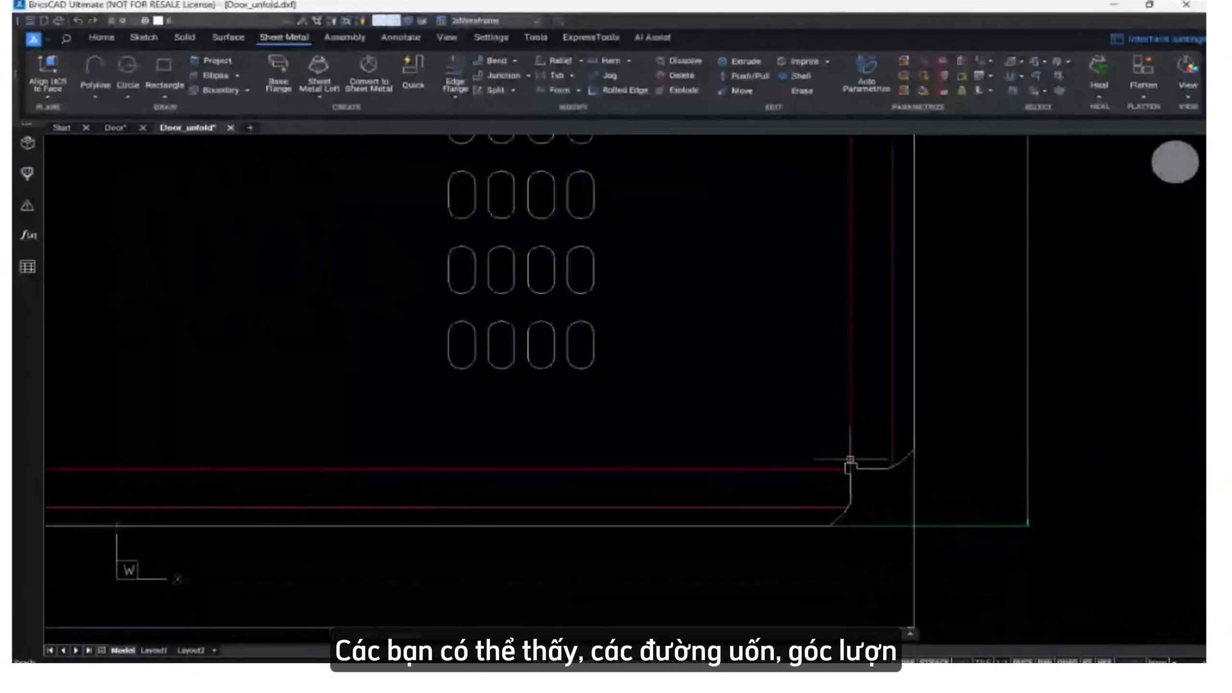
pyautogui.moveTo(650, 358)
pyautogui.mouseDown(button='middle')
pyautogui.moveTo(654, 514)
pyautogui.moveTo(663, 505)
pyautogui.mouseUp(button='middle')
pyautogui.scroll(3, 660, 452)
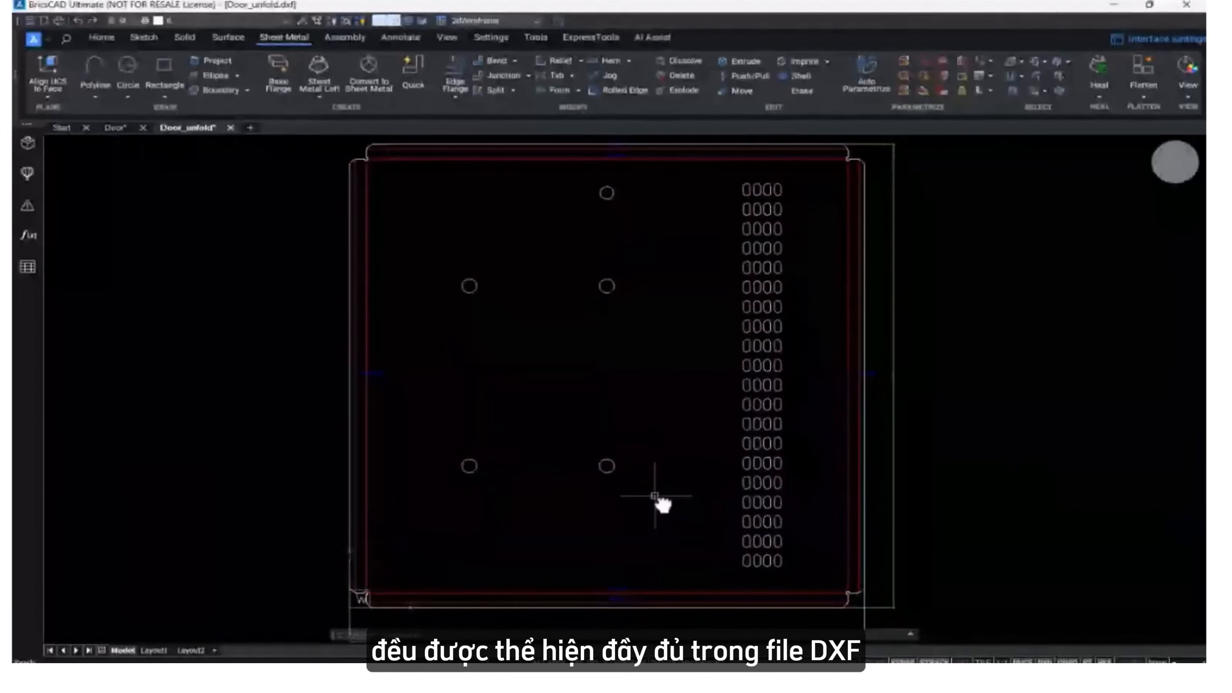
# Close the unfolded drawing, saving it as Door_unfold.dwg in the SheetMetal DXF folder.
pyautogui.click(230, 128)
pyautogui.press('Escape')
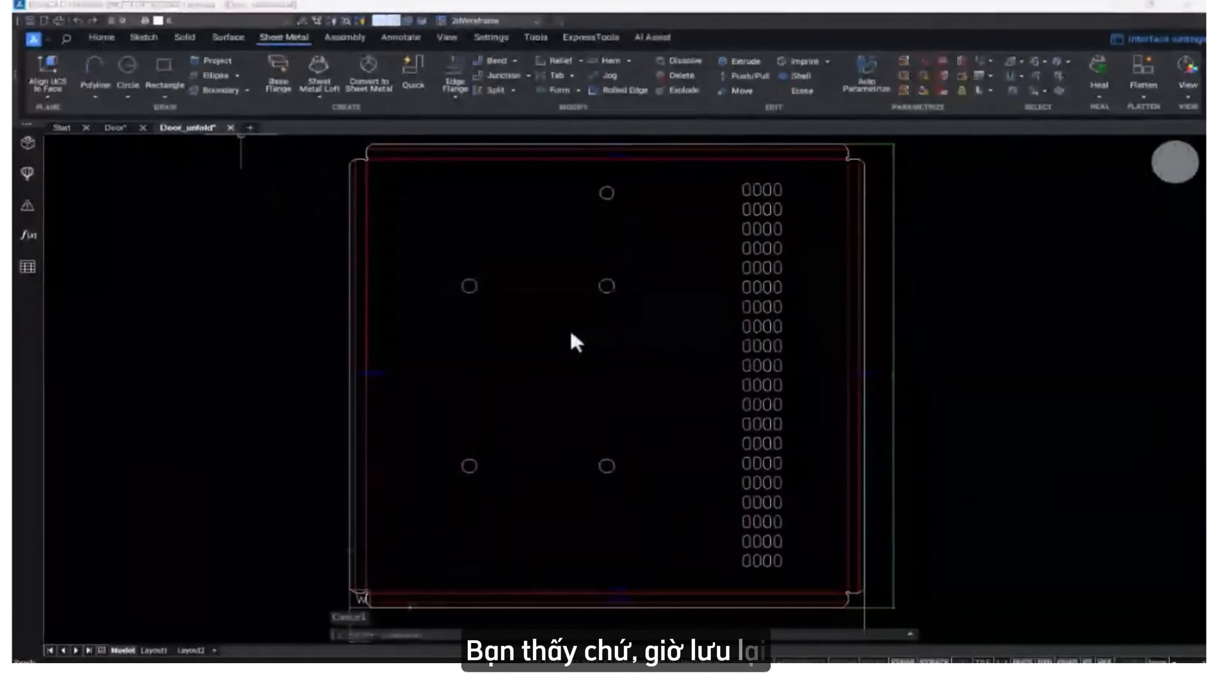
pyautogui.hotkey('ctrl', 'shift', 's')
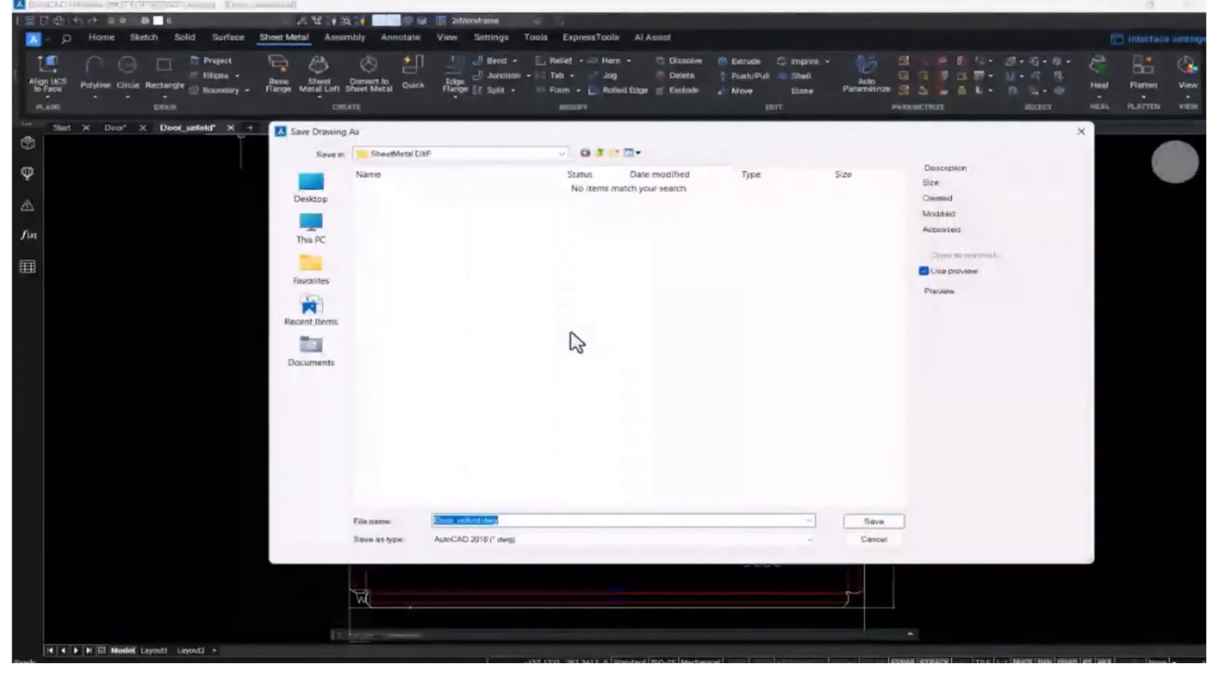
pyautogui.click(873, 521)
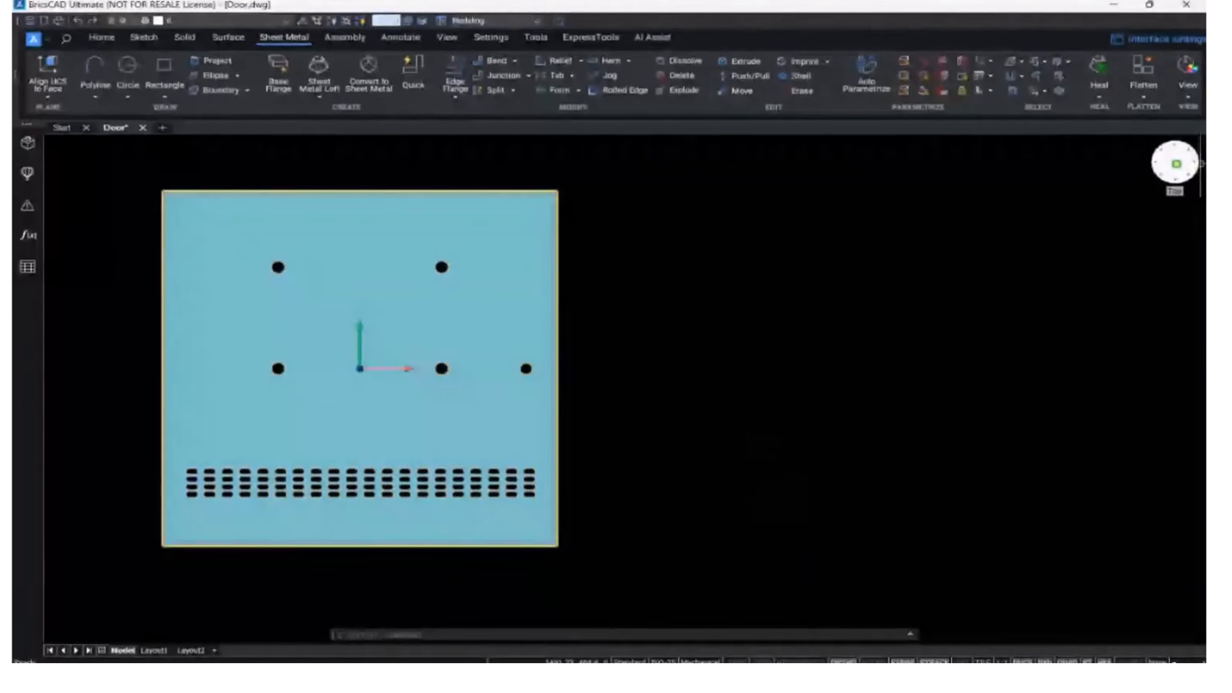
# Return the door to an isometric view, then save and close the Door drawing.
pyautogui.click(1175, 164)
pyautogui.click(1158, 174)
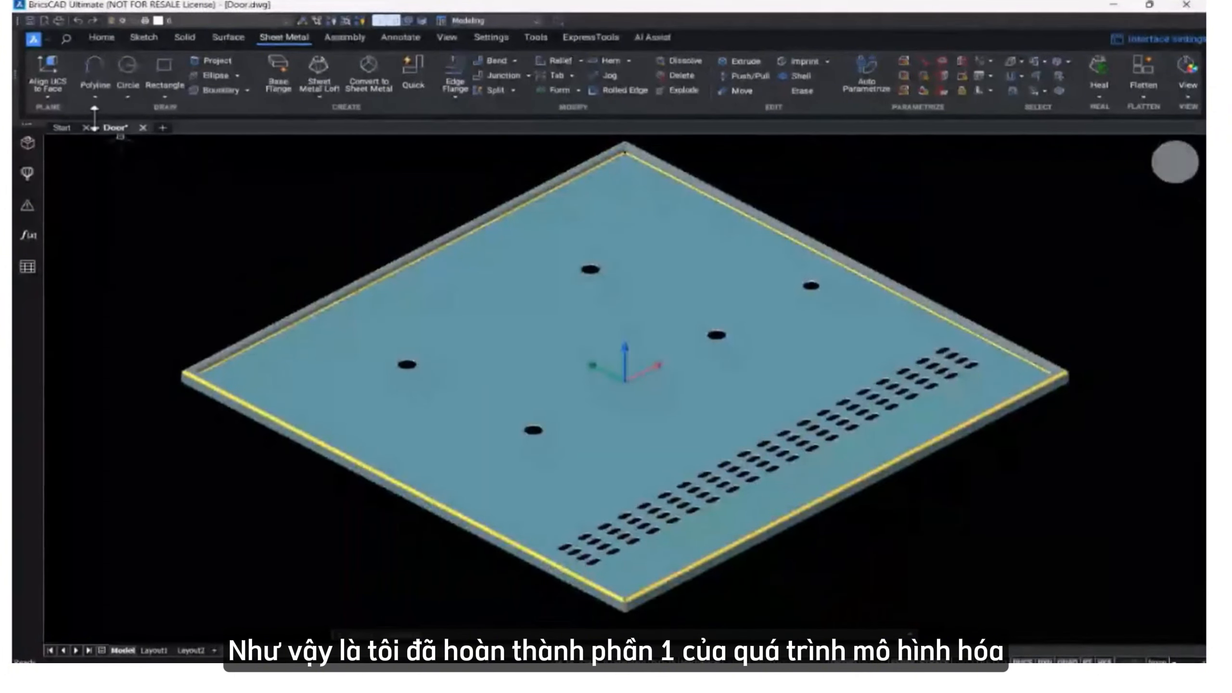
pyautogui.click(28, 21)
pyautogui.click(142, 127)
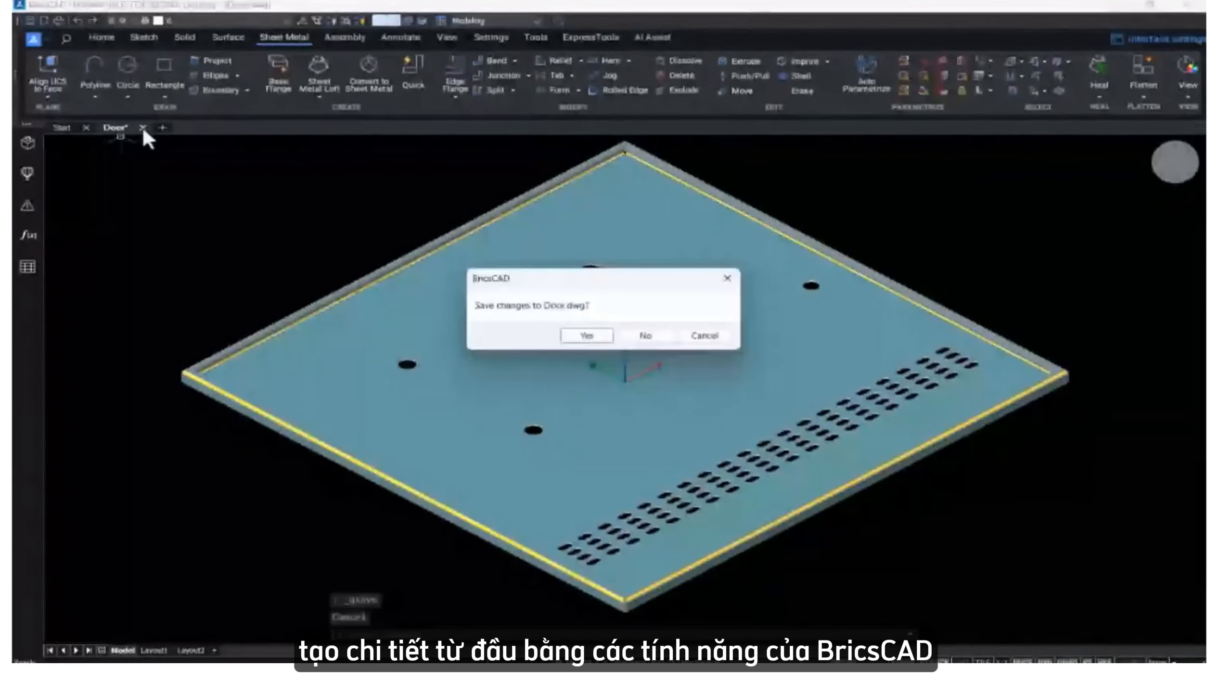
pyautogui.click(581, 341)
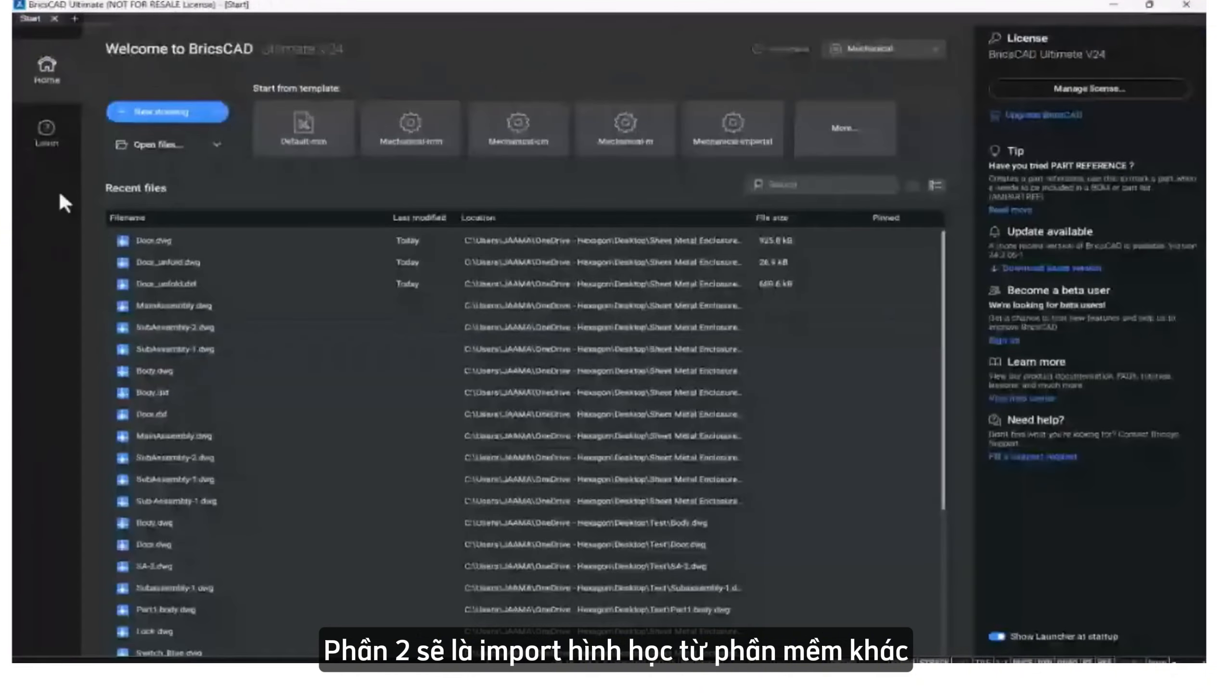
# Start a new drawing and save it as Body in the Parts folder of the Sheet Metal Enclosure project.
pyautogui.click(134, 116)
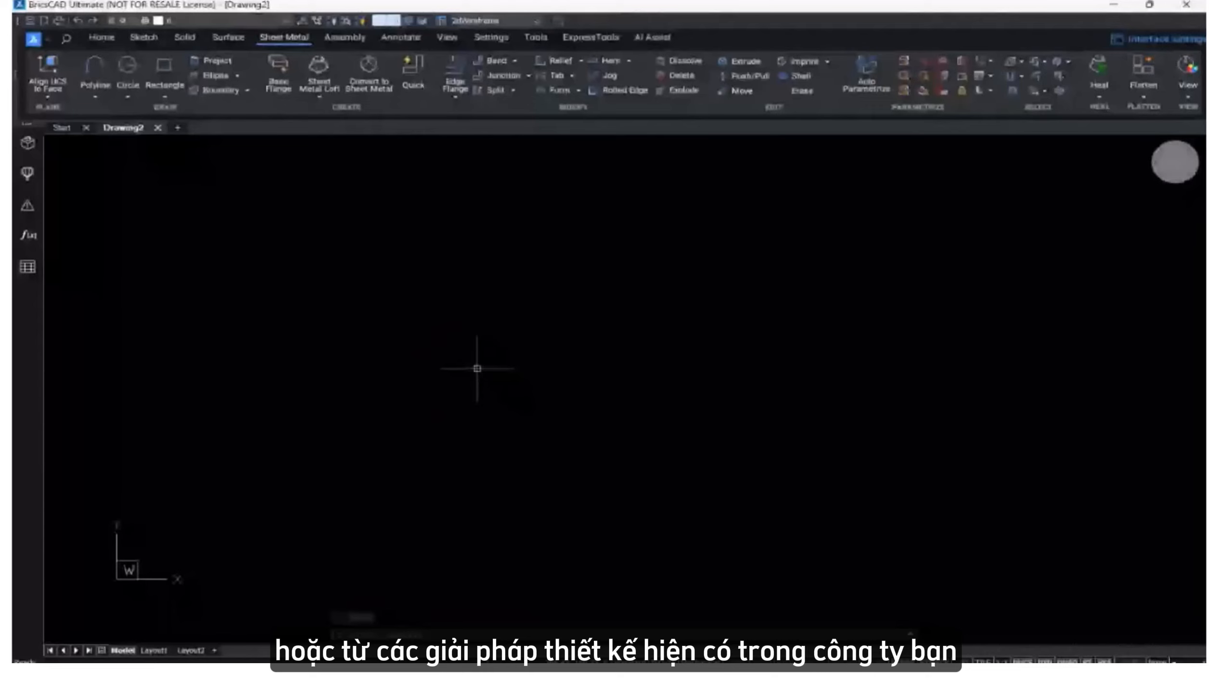
pyautogui.click(43, 39)
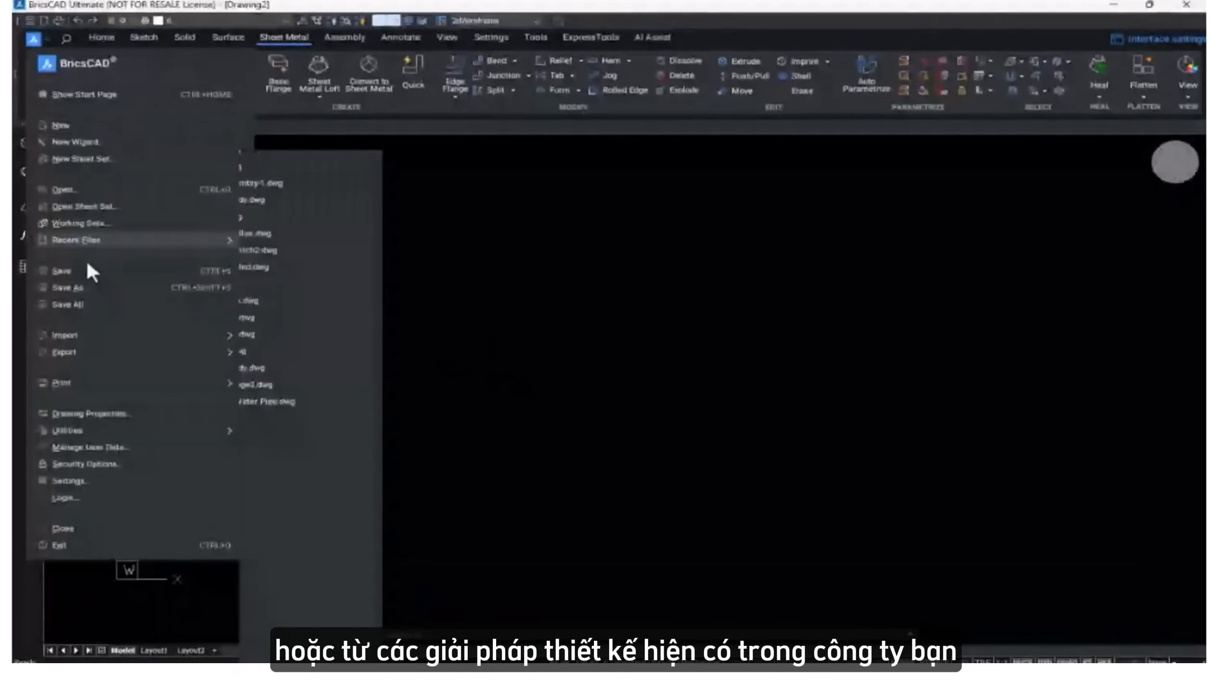
pyautogui.click(75, 290)
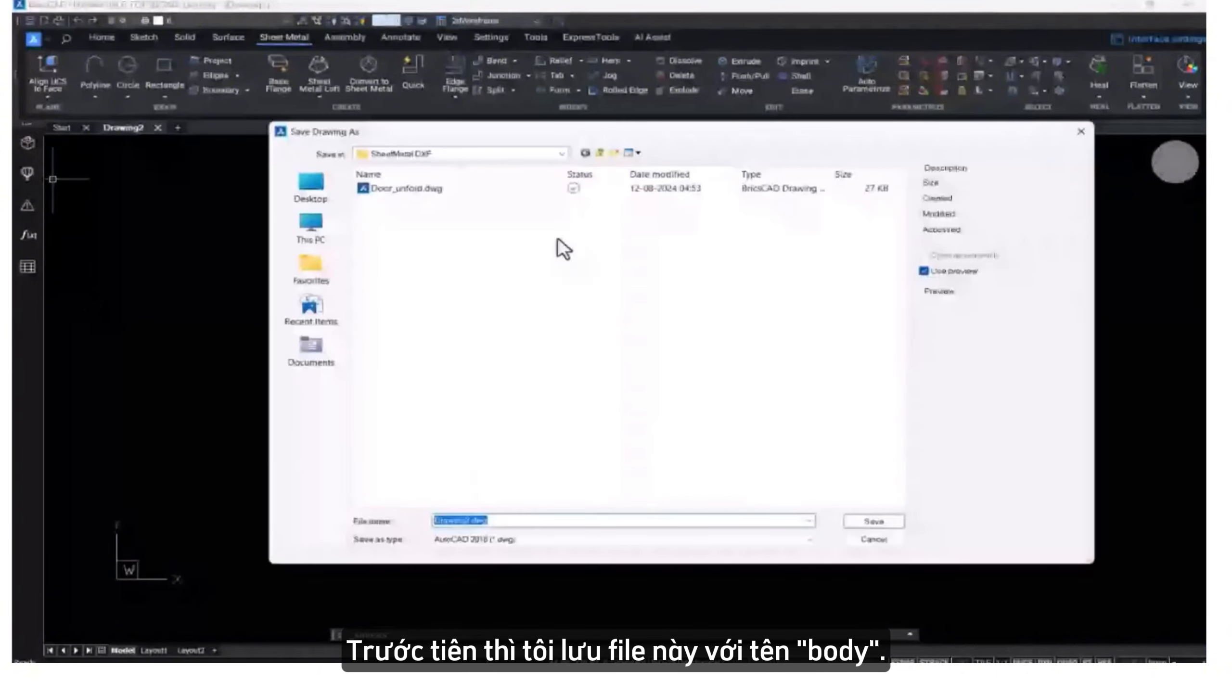
pyautogui.click(601, 155)
pyautogui.doubleClick(426, 201)
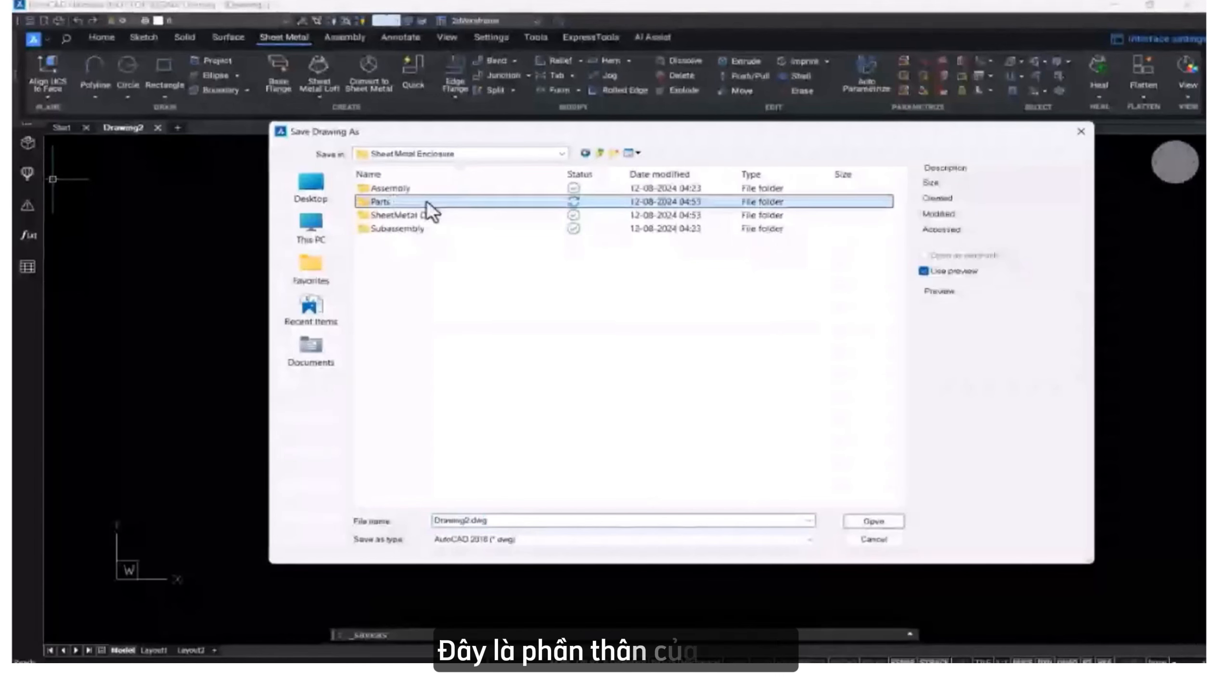
pyautogui.doubleClick(527, 522)
pyautogui.write('Body')
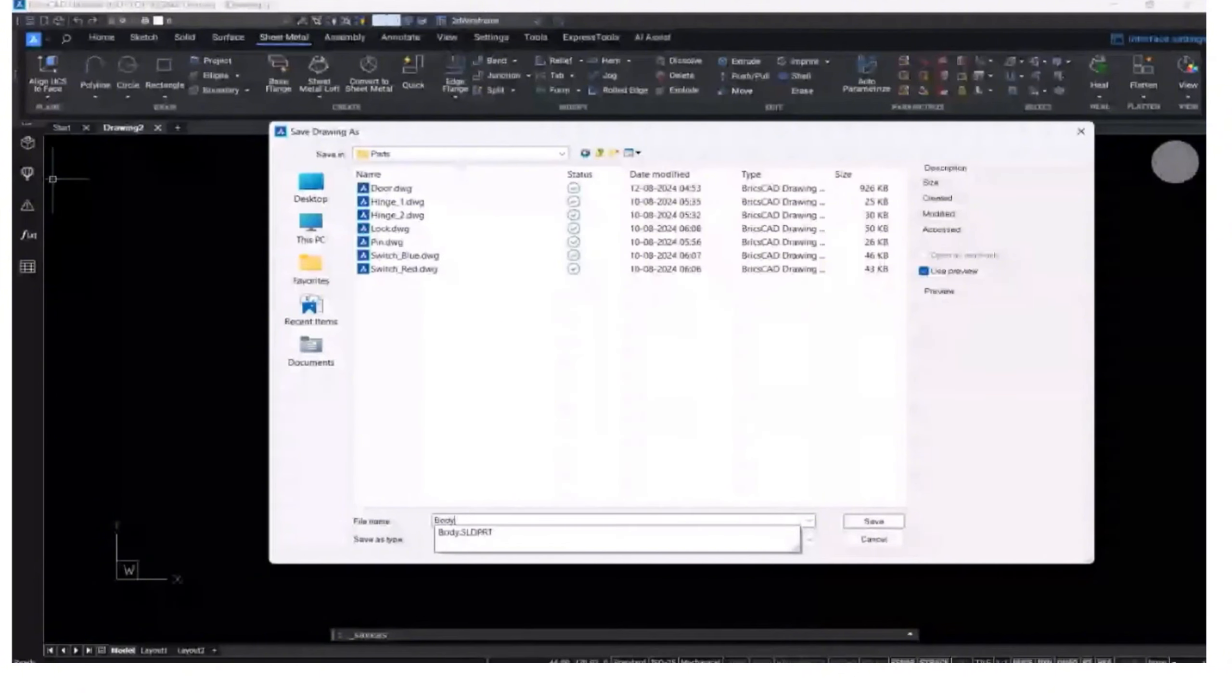
pyautogui.click(866, 519)
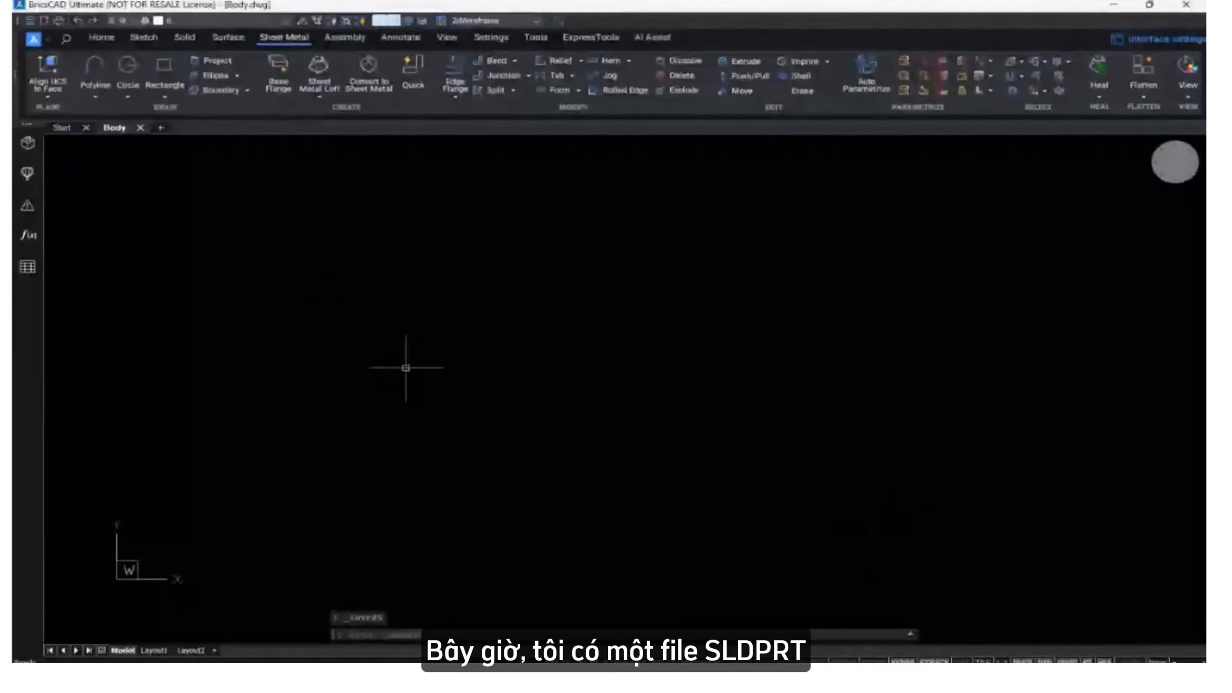
# Import the SolidWorks part Body.SLDPRT from the Parts folder into the drawing, keeping all file types listed.
pyautogui.write('IMPORT')
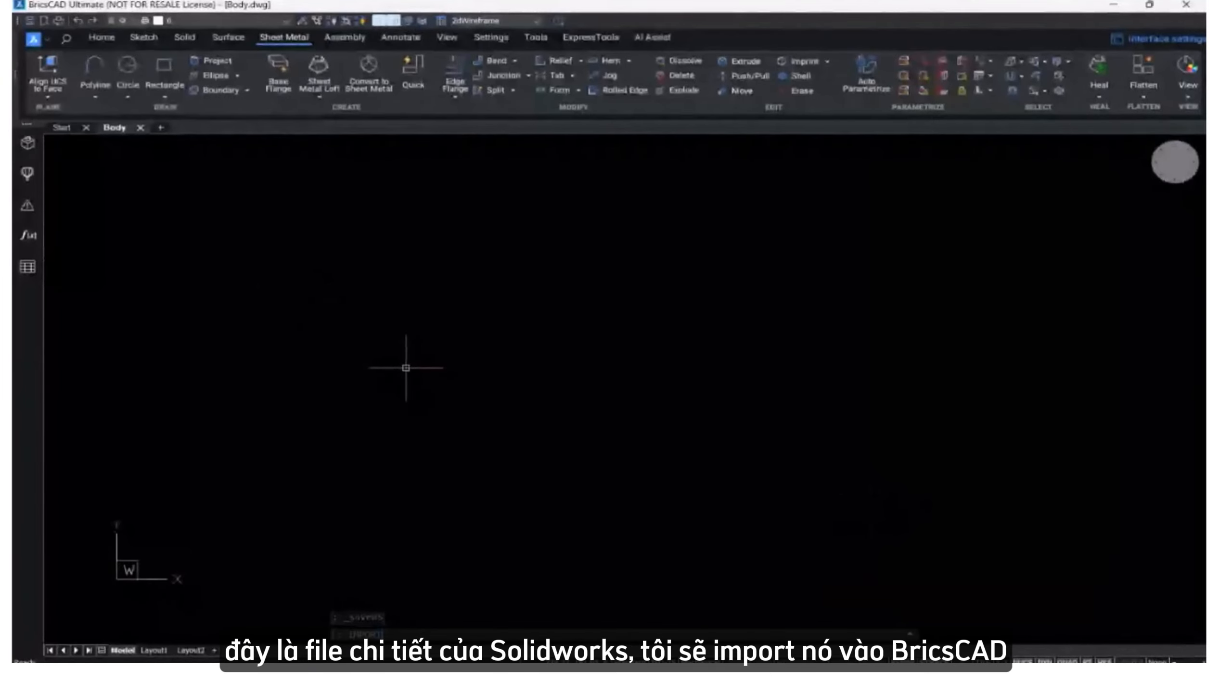
pyautogui.press('Return')
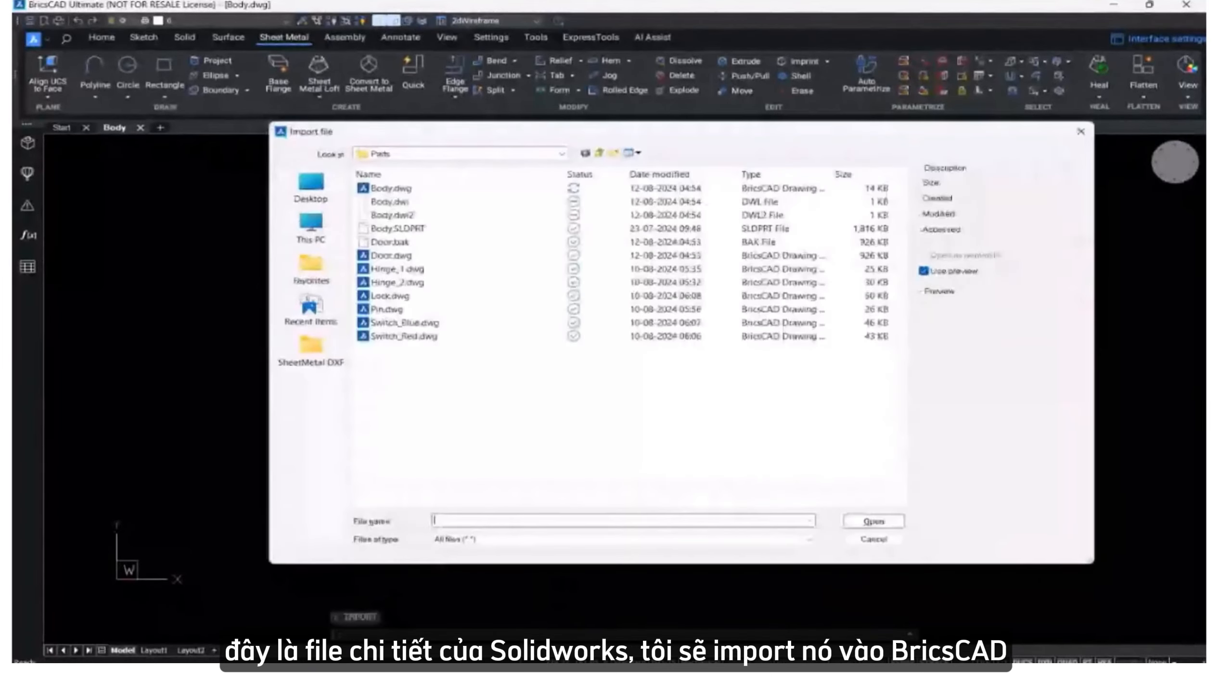
pyautogui.click(509, 535)
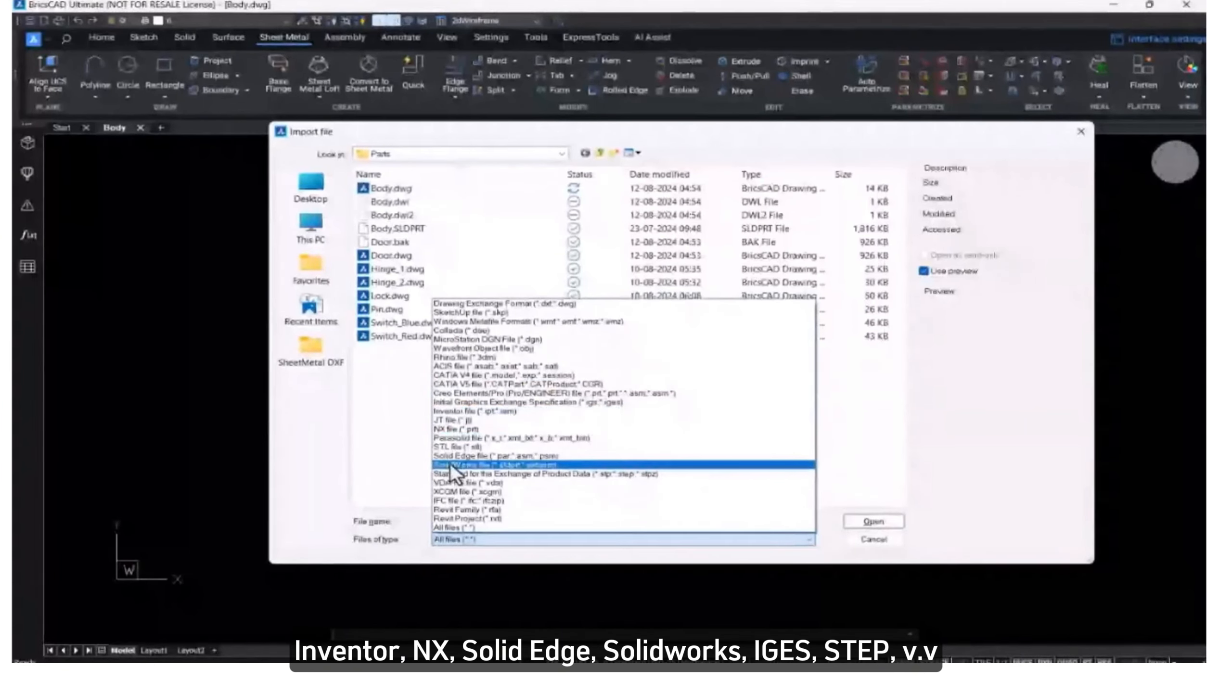
pyautogui.click(446, 528)
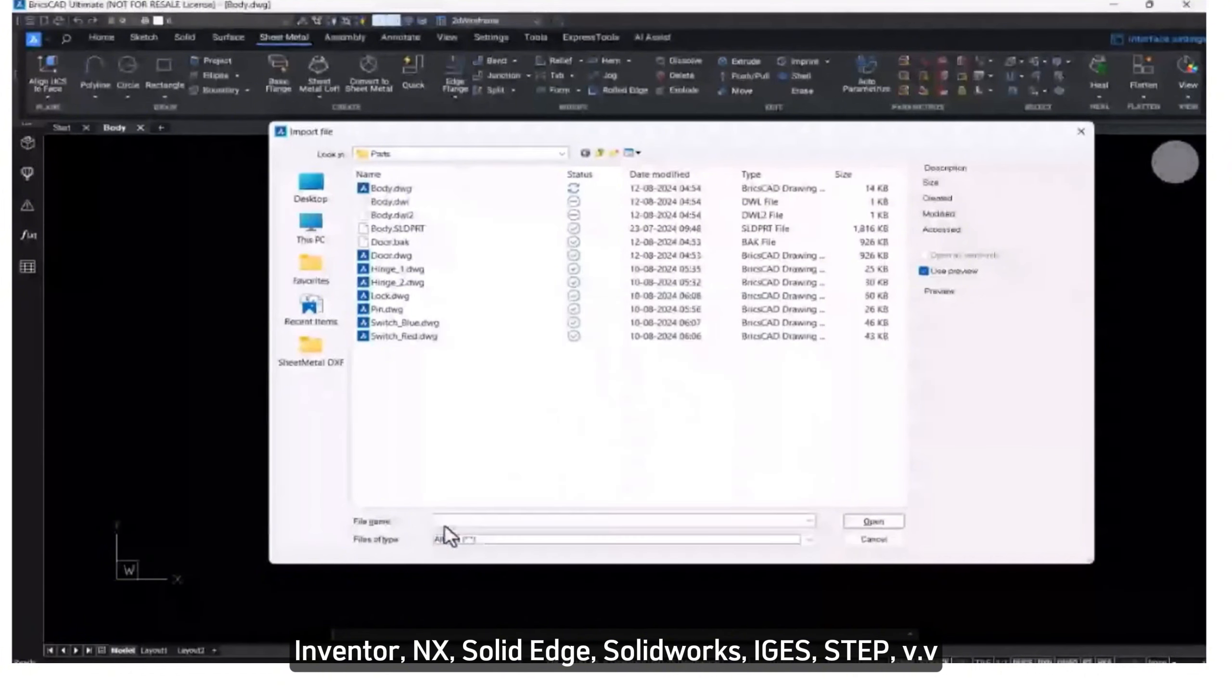
pyautogui.click(391, 227)
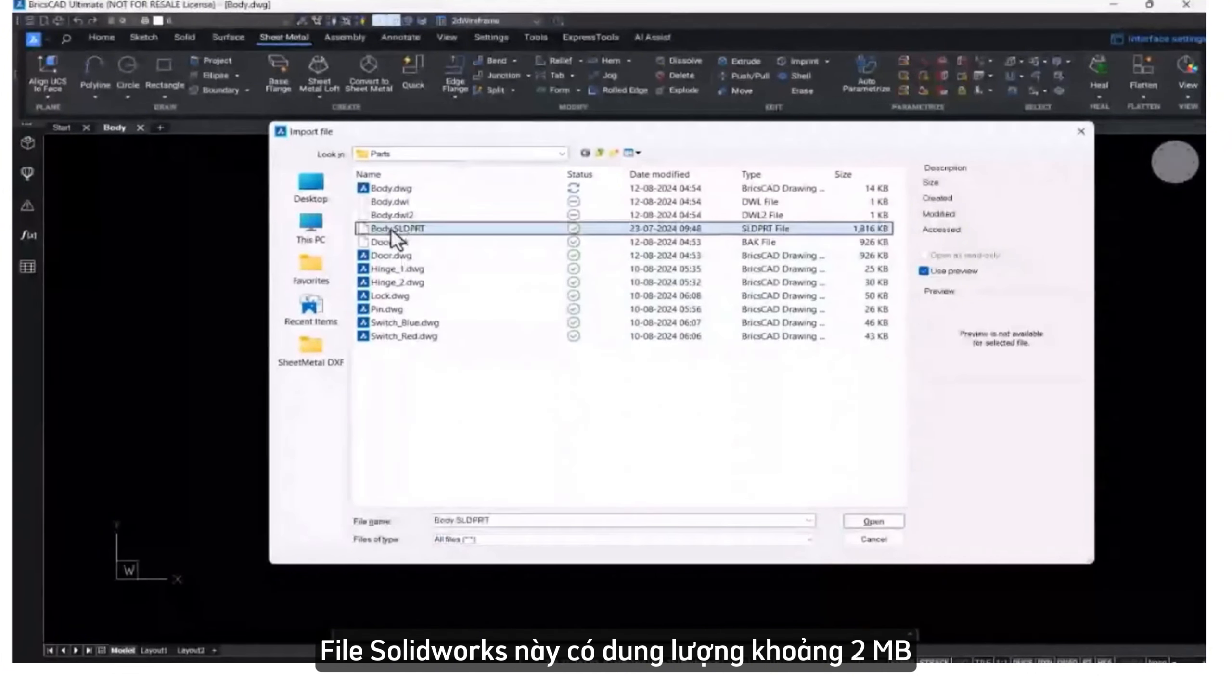
pyautogui.click(873, 521)
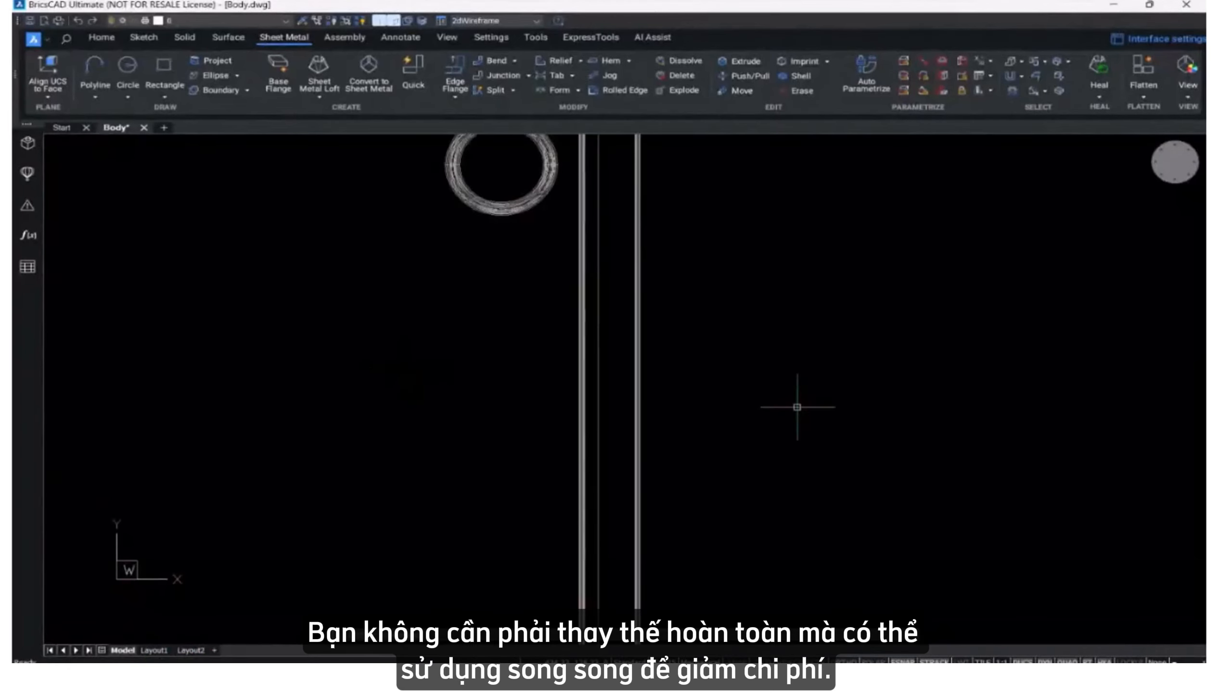
# Show the imported body in an isometric view with the Modeling visual style.
pyautogui.click(1162, 145)
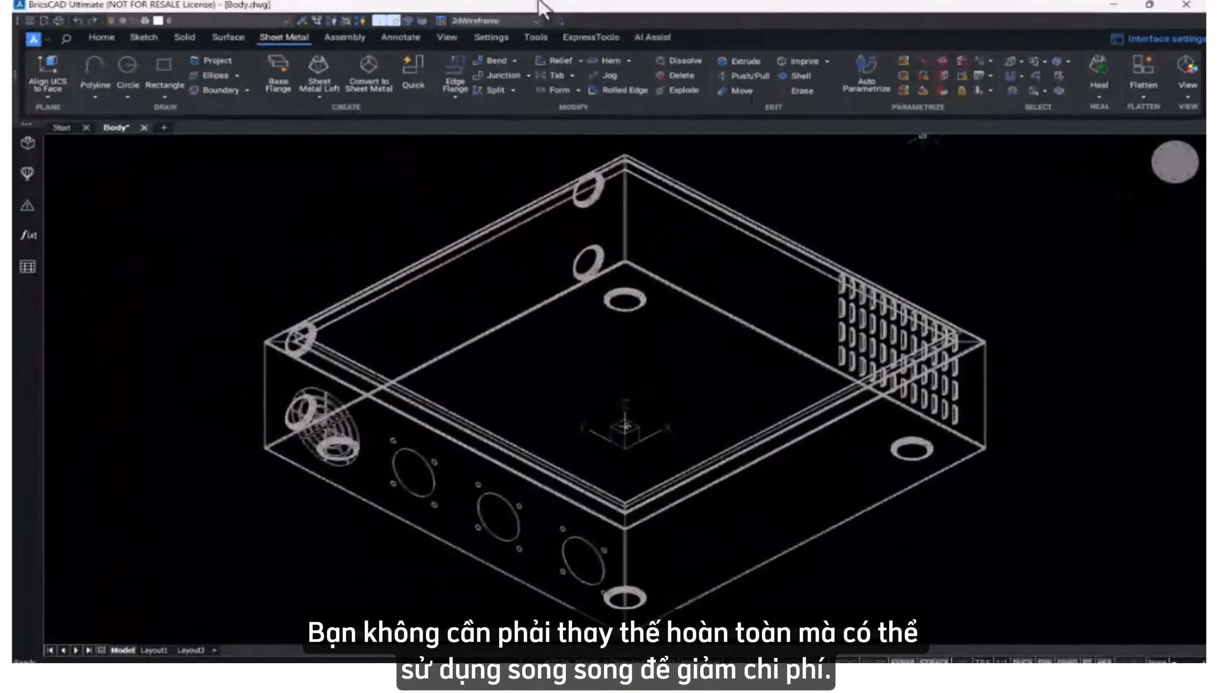
pyautogui.click(477, 19)
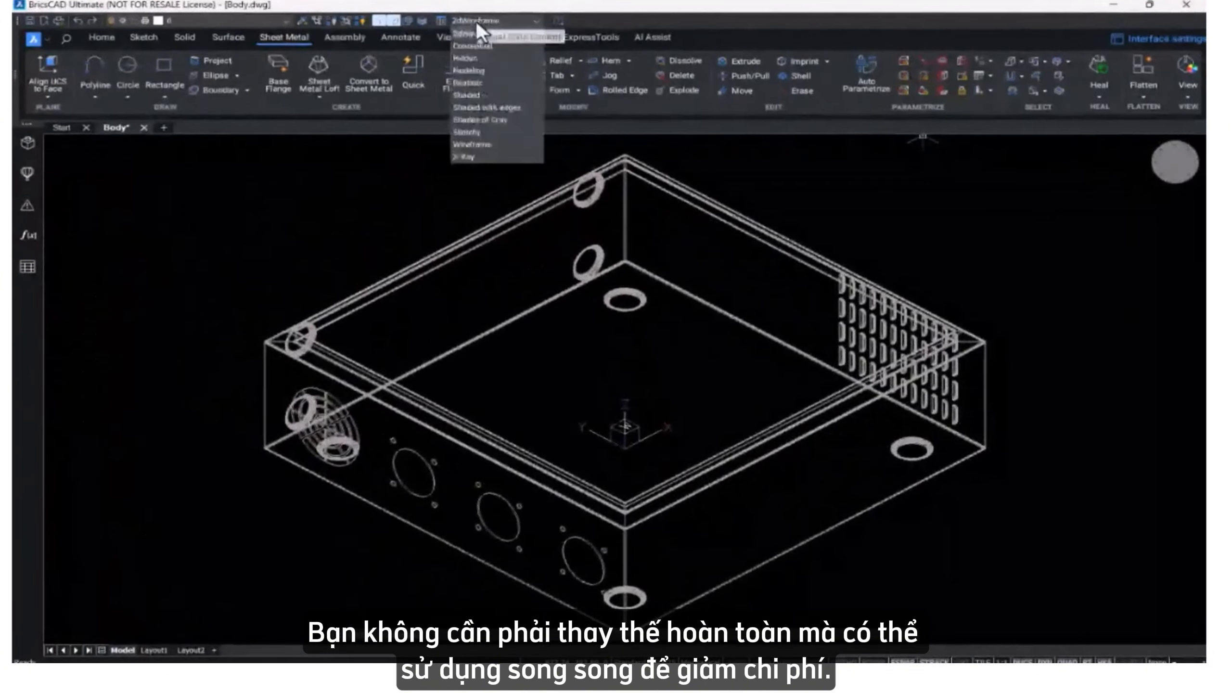
pyautogui.click(473, 71)
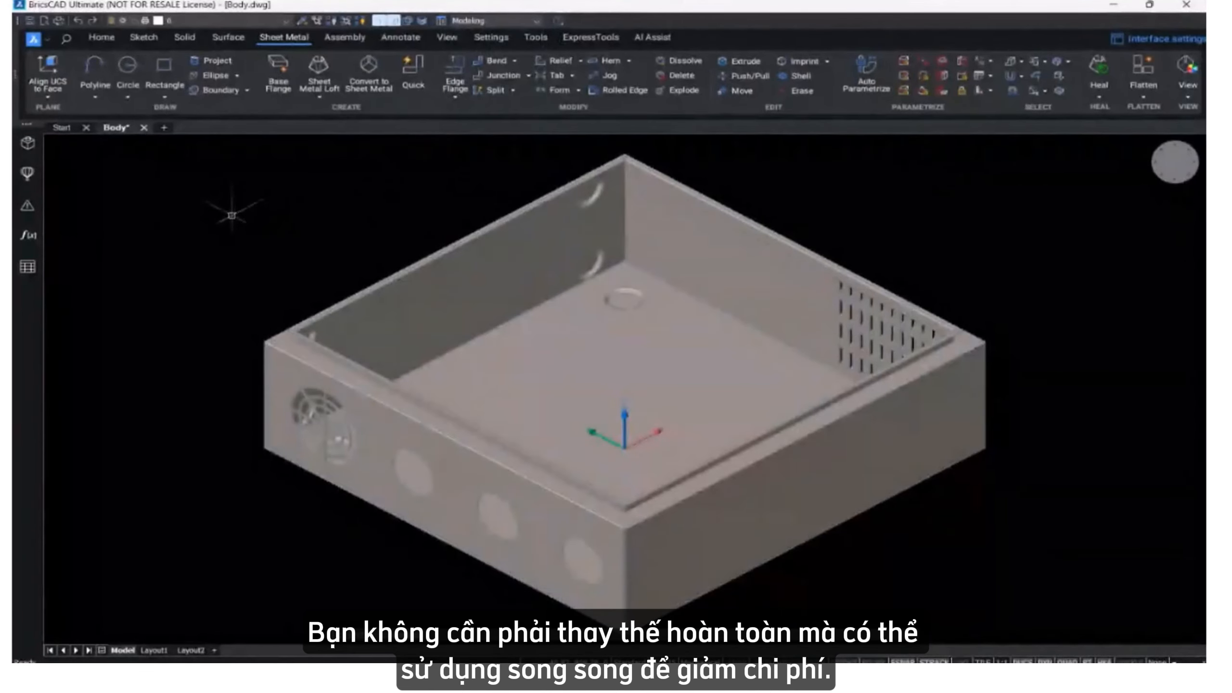
# Review the Body component's properties in the Mechanical Browser and convert the entire model to sheet metal.
pyautogui.click(28, 144)
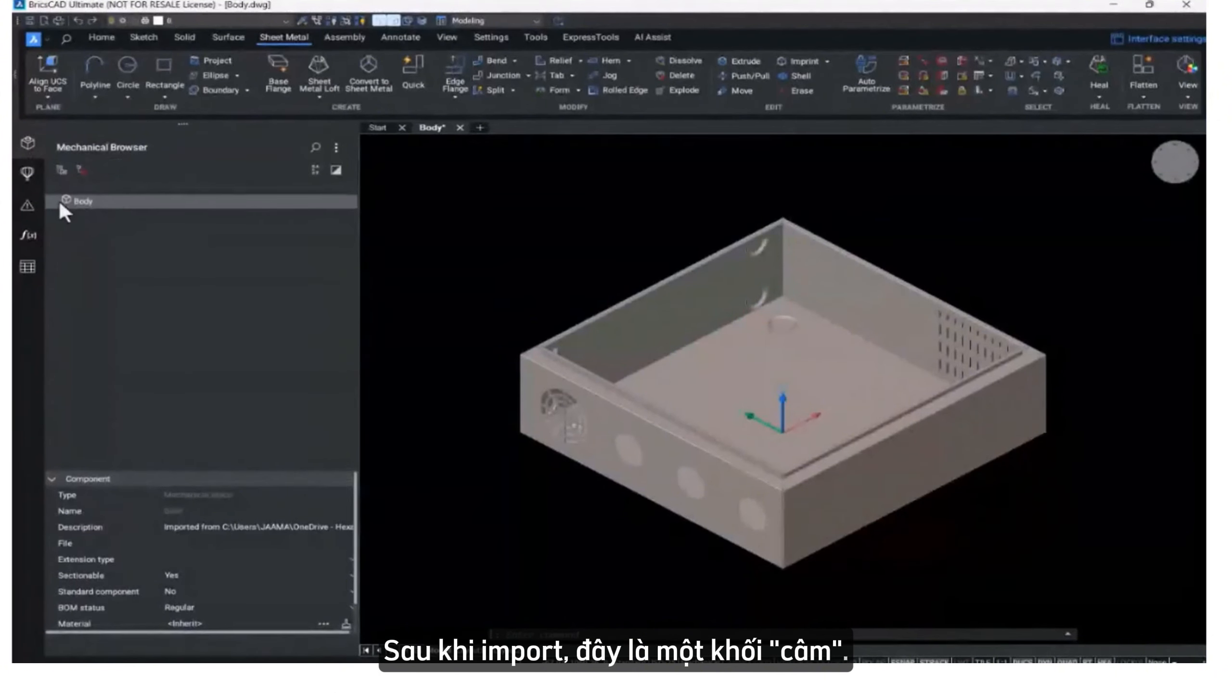
pyautogui.scroll(-2, 176, 546)
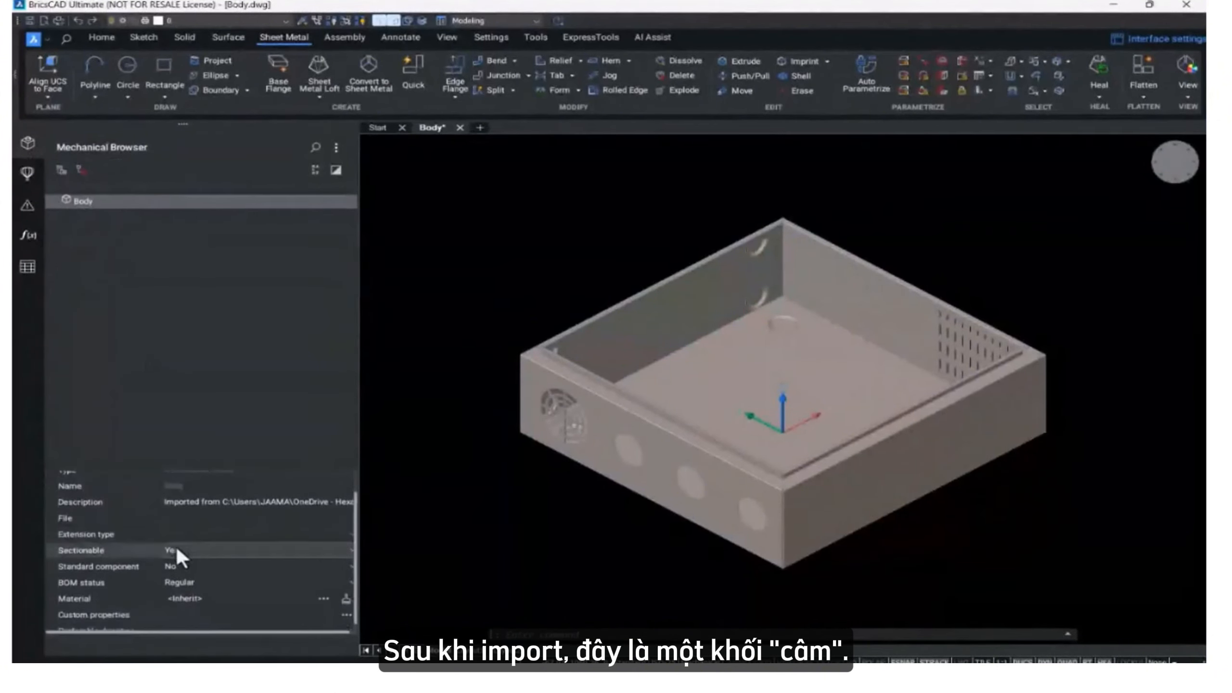
pyautogui.scroll(2, 175, 545)
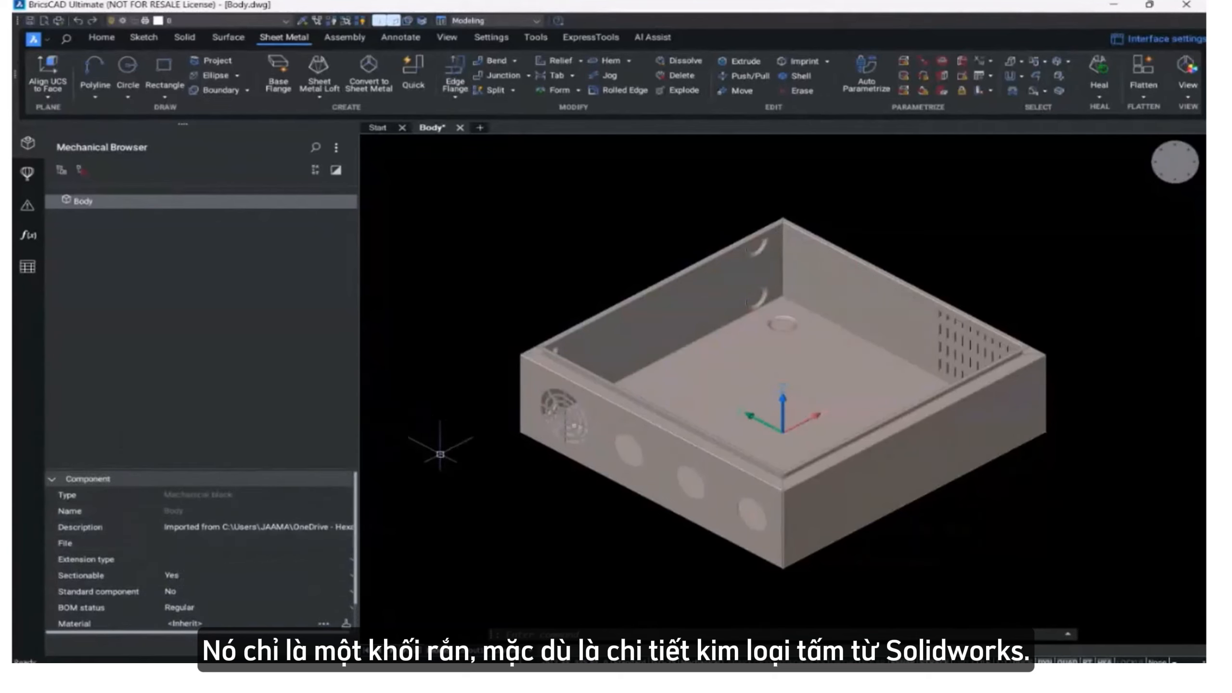
pyautogui.moveTo(495, 490); pyautogui.dragTo(489, 501, button='middle')
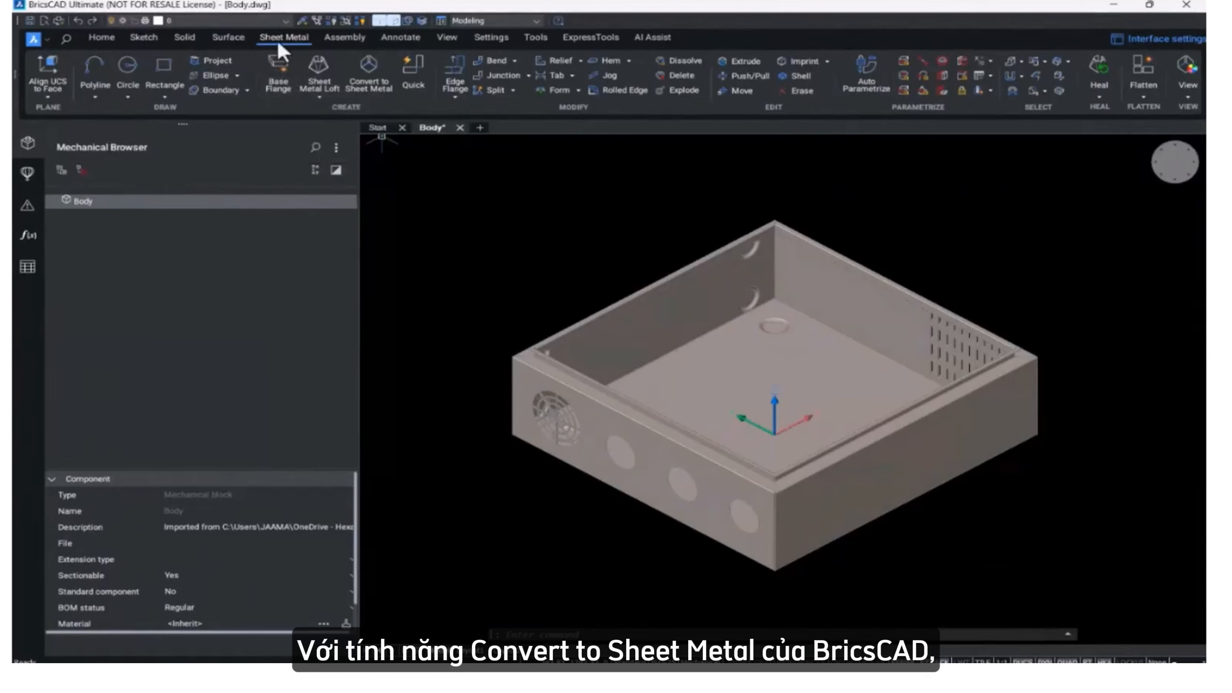
pyautogui.click(364, 78)
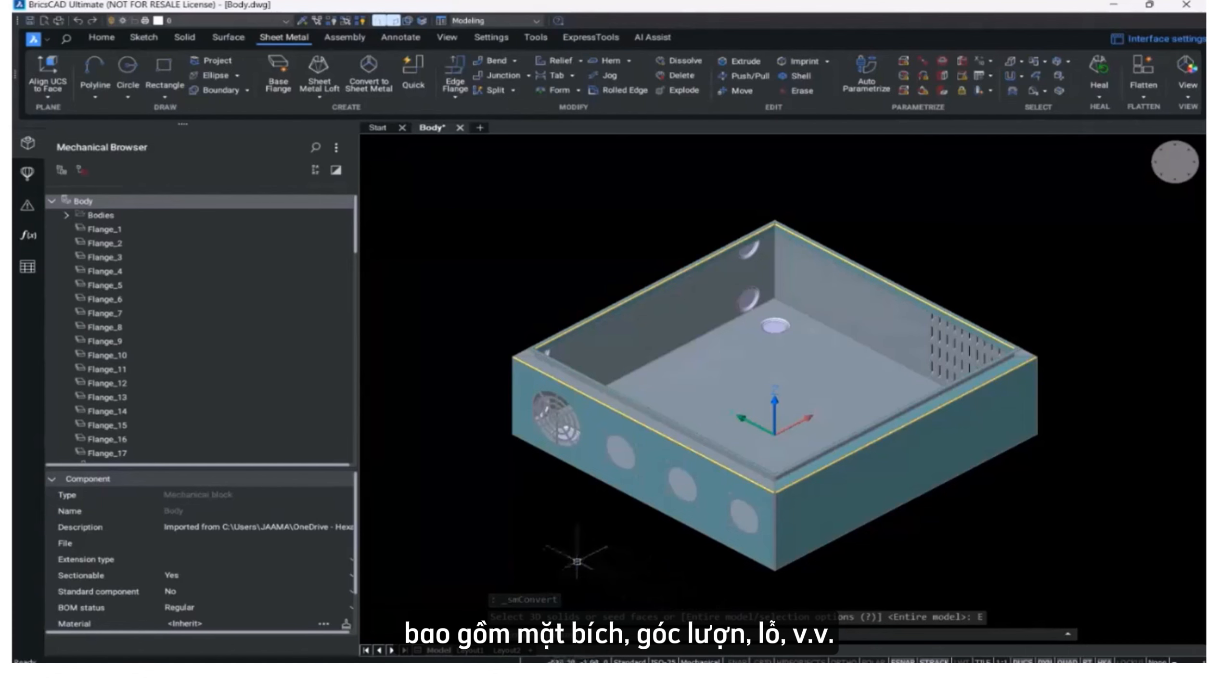
# Examine the bends and corner relief at the front upper corner of the converted body.
pyautogui.moveTo(1006, 472)
pyautogui.keyDown('shift'); pyautogui.mouseDown(button='middle')
pyautogui.moveTo(781, 496)
pyautogui.moveTo(705, 480)
pyautogui.moveTo(987, 468)
pyautogui.mouseUp(button='middle'); pyautogui.keyUp('shift')
pyautogui.scroll(10, 712, 424)
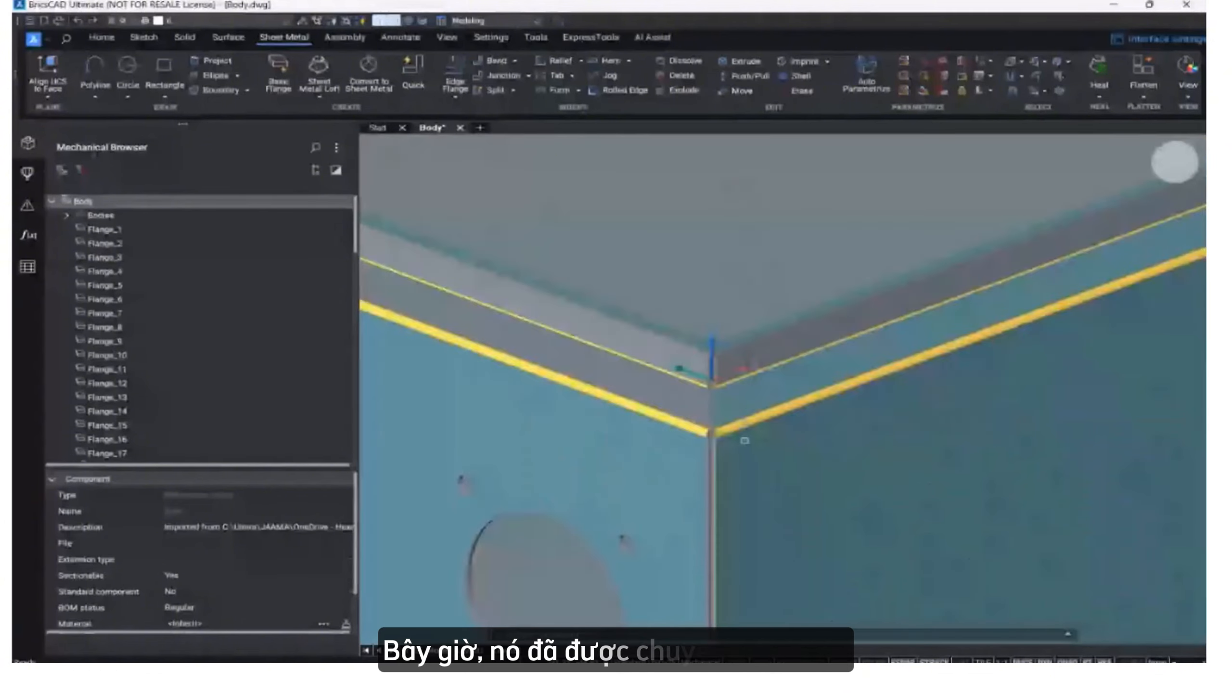
pyautogui.scroll(5, 713, 424)
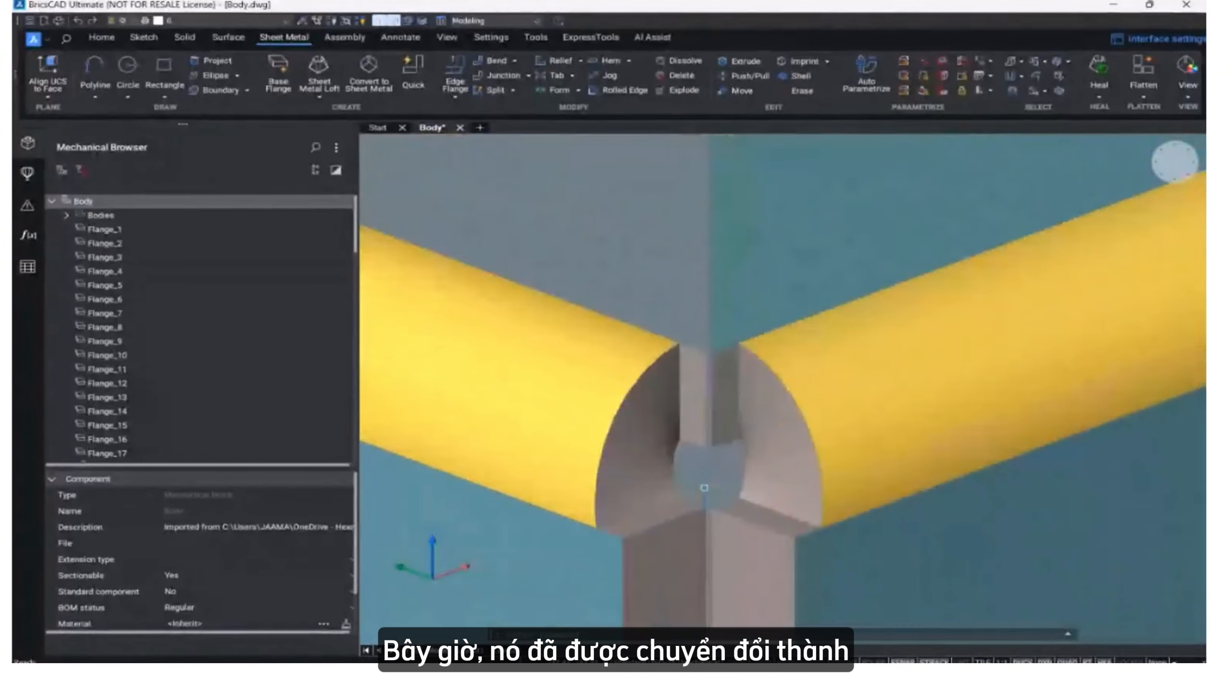
pyautogui.scroll(-2, 705, 487)
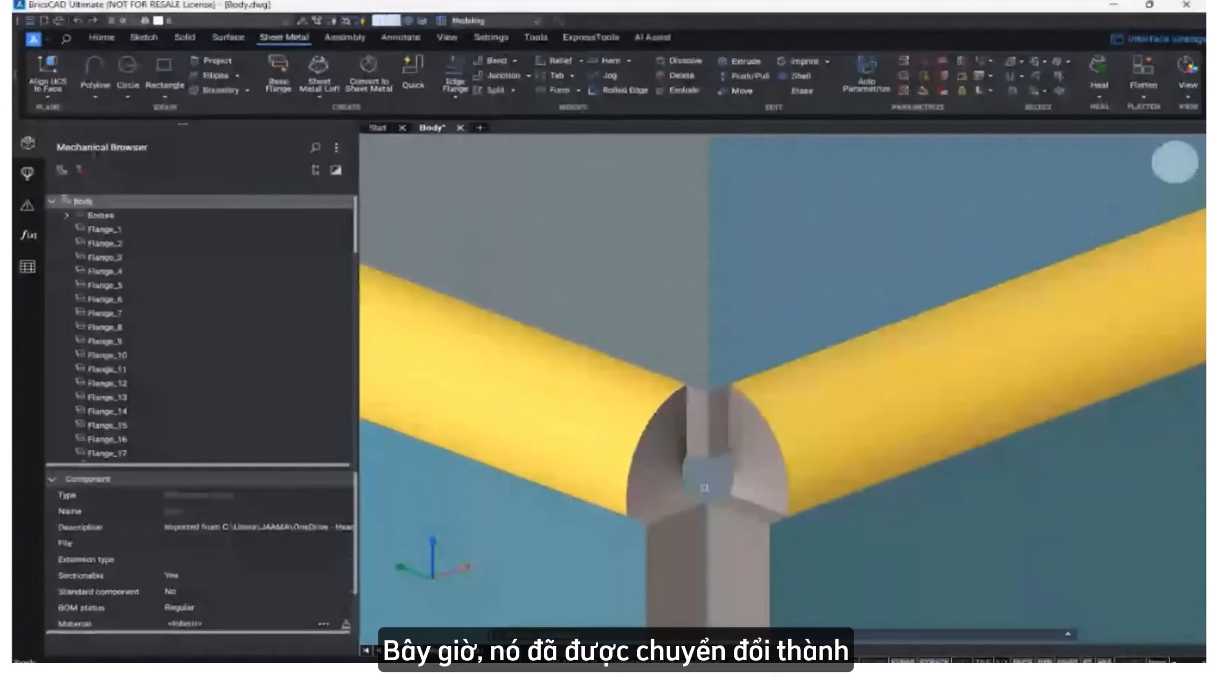
pyautogui.scroll(-10, 705, 488)
pyautogui.scroll(-5, 866, 509)
# Examine the bends at the lower corner beside the louvered wall and return the body to an isometric view.
pyautogui.keyDown('shift'); pyautogui.moveTo(866, 509); pyautogui.dragTo(756, 489, button='middle'); pyautogui.keyUp('shift')
pyautogui.scroll(3, 808, 498)
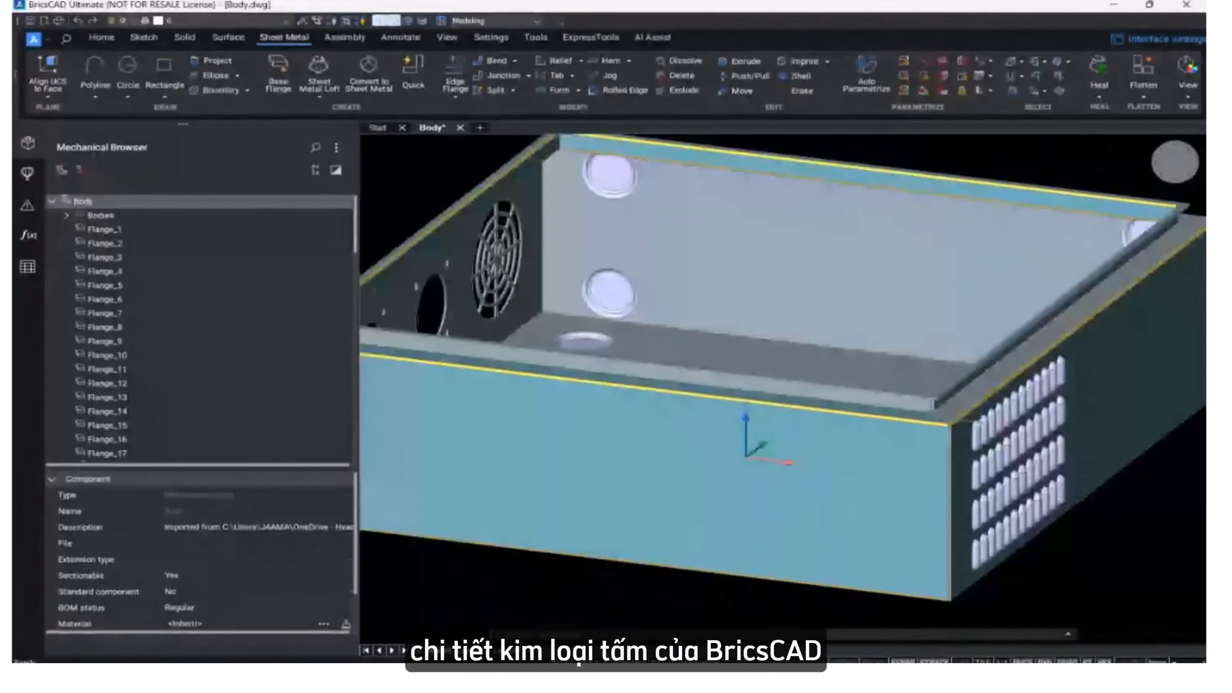
pyautogui.moveTo(952, 532); pyautogui.dragTo(902, 492, button='middle')
pyautogui.scroll(3, 901, 493)
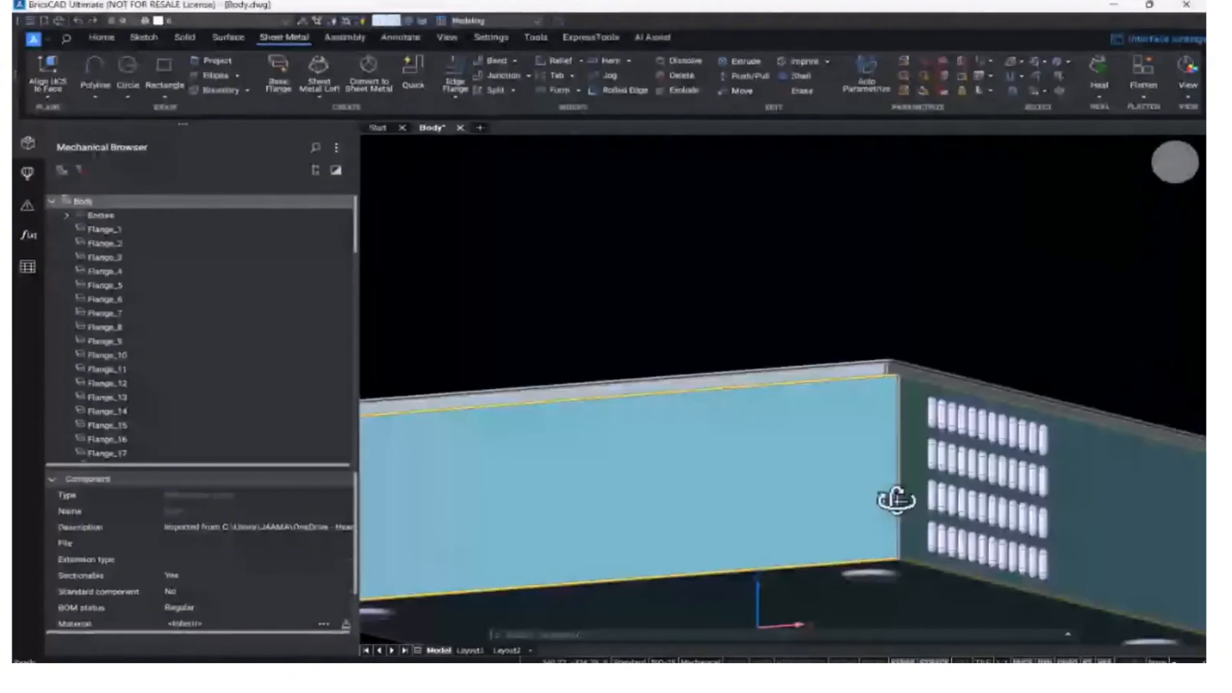
pyautogui.scroll(6, 897, 500)
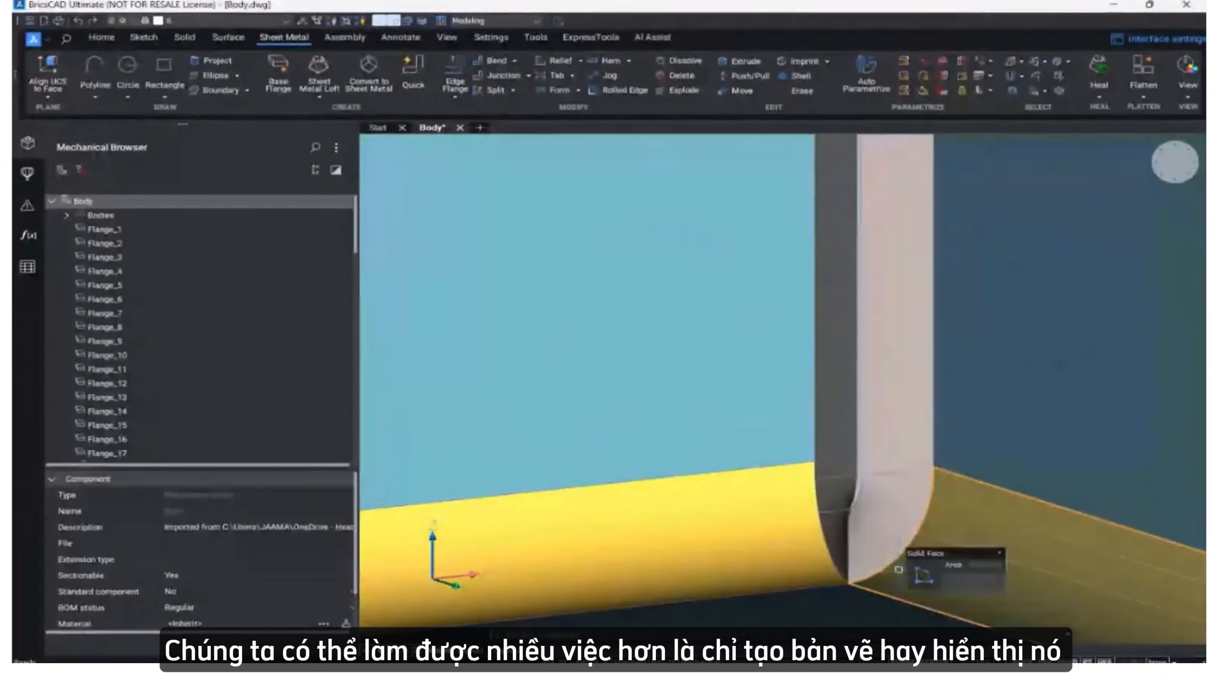
pyautogui.scroll(-10, 898, 570)
pyautogui.keyDown('shift'); pyautogui.moveTo(787, 482); pyautogui.dragTo(1011, 563, button='middle'); pyautogui.keyUp('shift')
pyautogui.click(1159, 173)
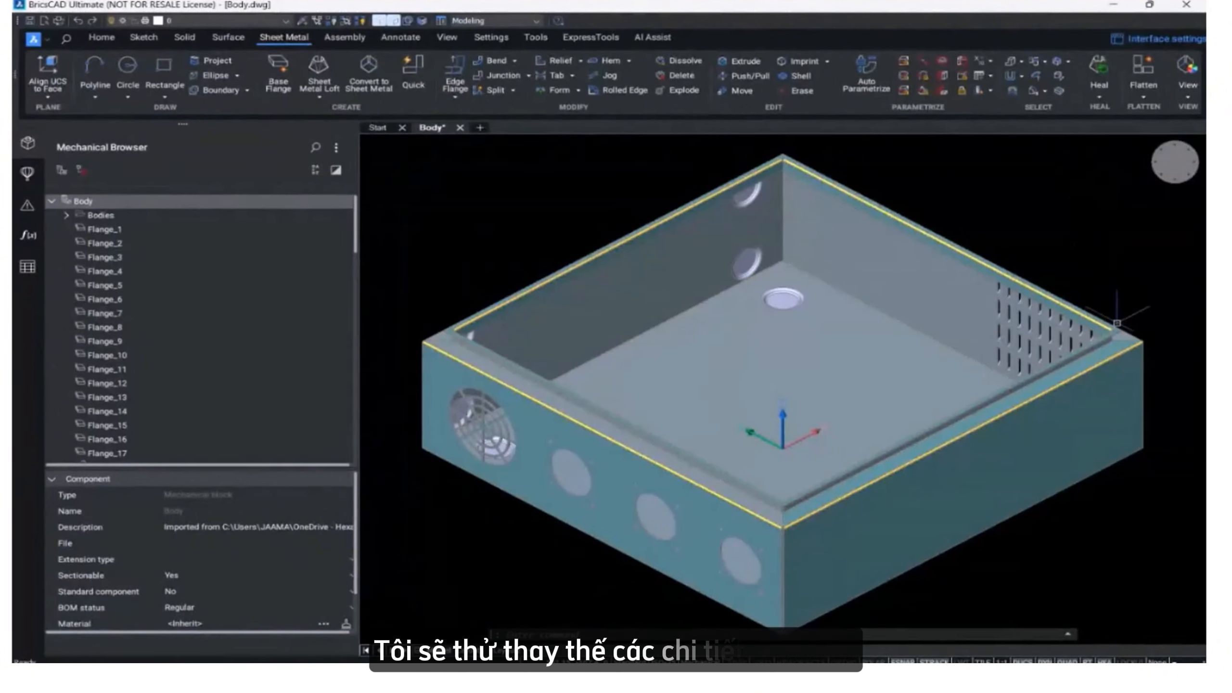
# Replace all similar louvers on the enclosure's side wall with the Louver.dwg form feature, starting from the lower corner louver.
pyautogui.keyDown('shift'); pyautogui.moveTo(1150, 432); pyautogui.dragTo(734, 407, button='middle'); pyautogui.keyUp('shift')
pyautogui.moveTo(1038, 419); pyautogui.dragTo(602, 503, button='middle')
pyautogui.scroll(10, 772, 536)
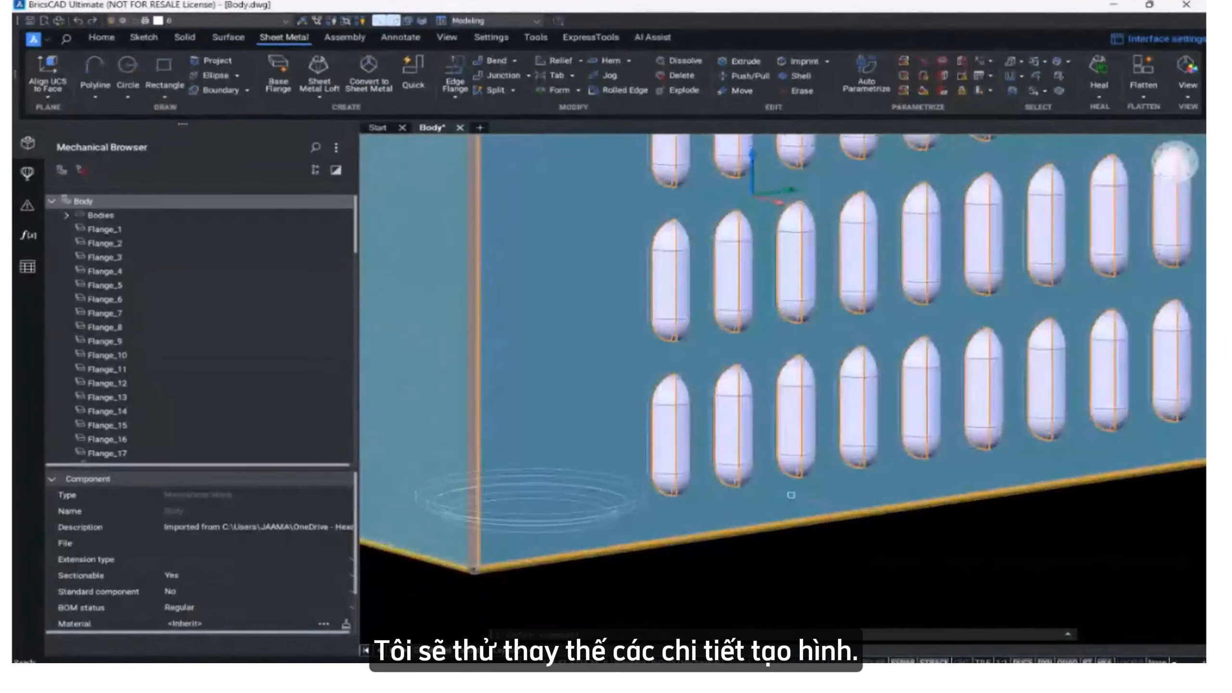
pyautogui.moveTo(603, 399)
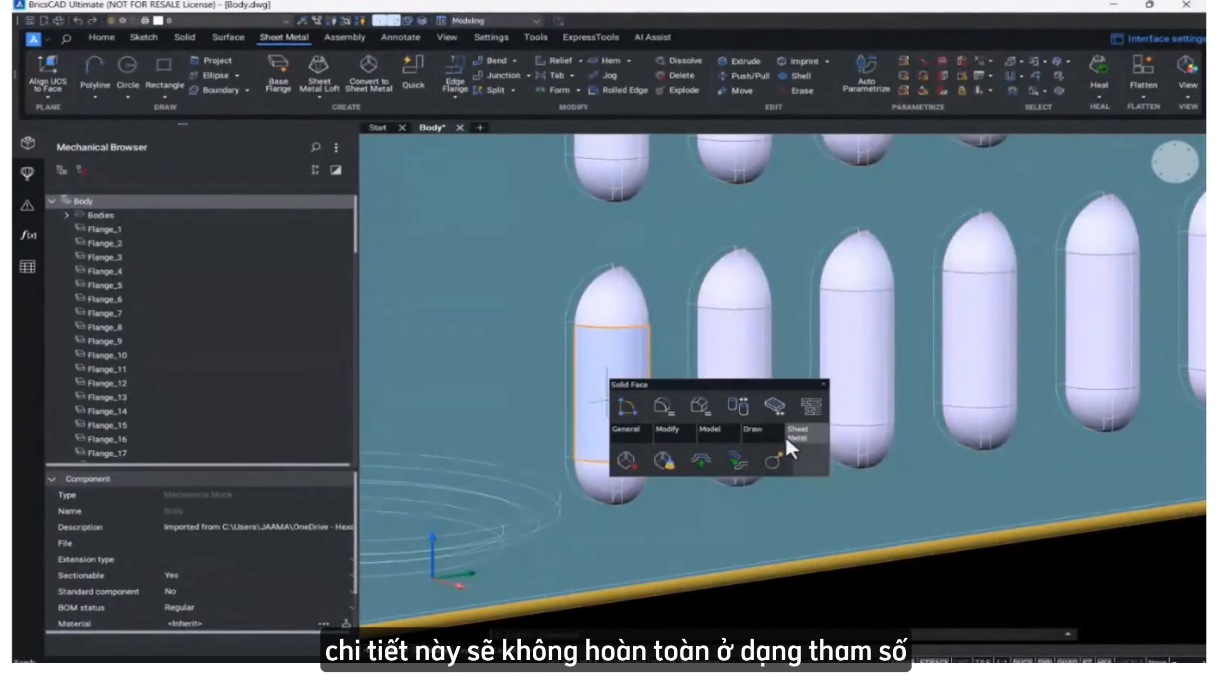
pyautogui.moveTo(799, 436)
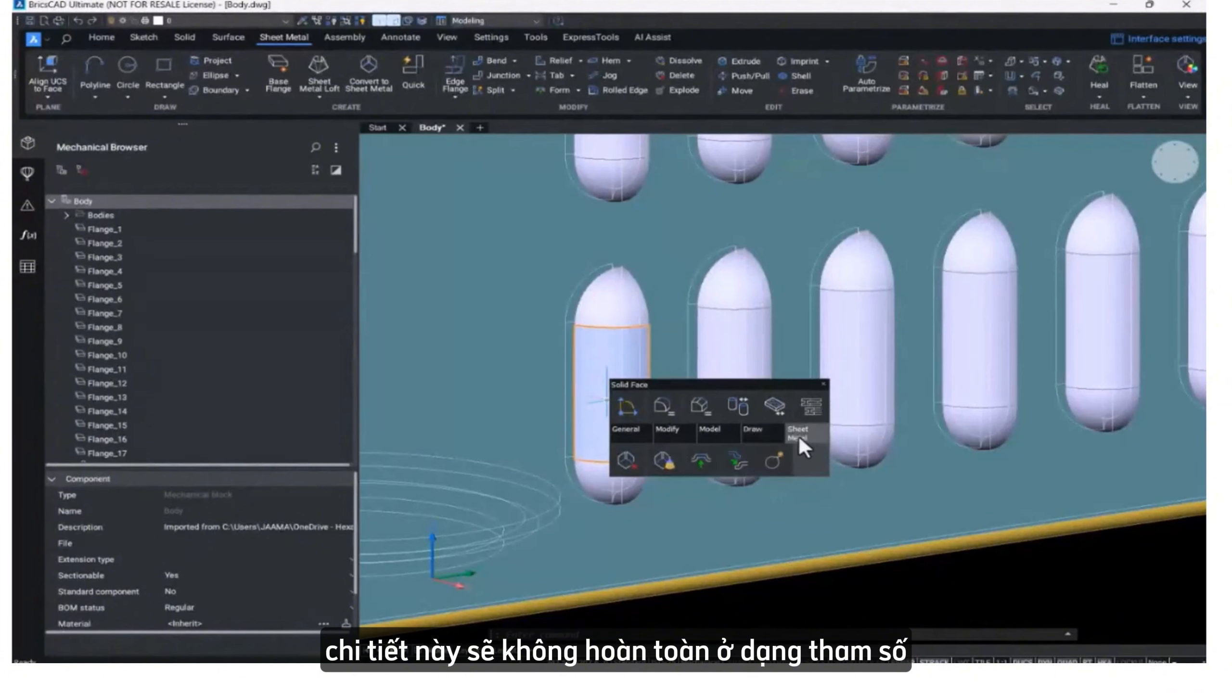
pyautogui.click(736, 464)
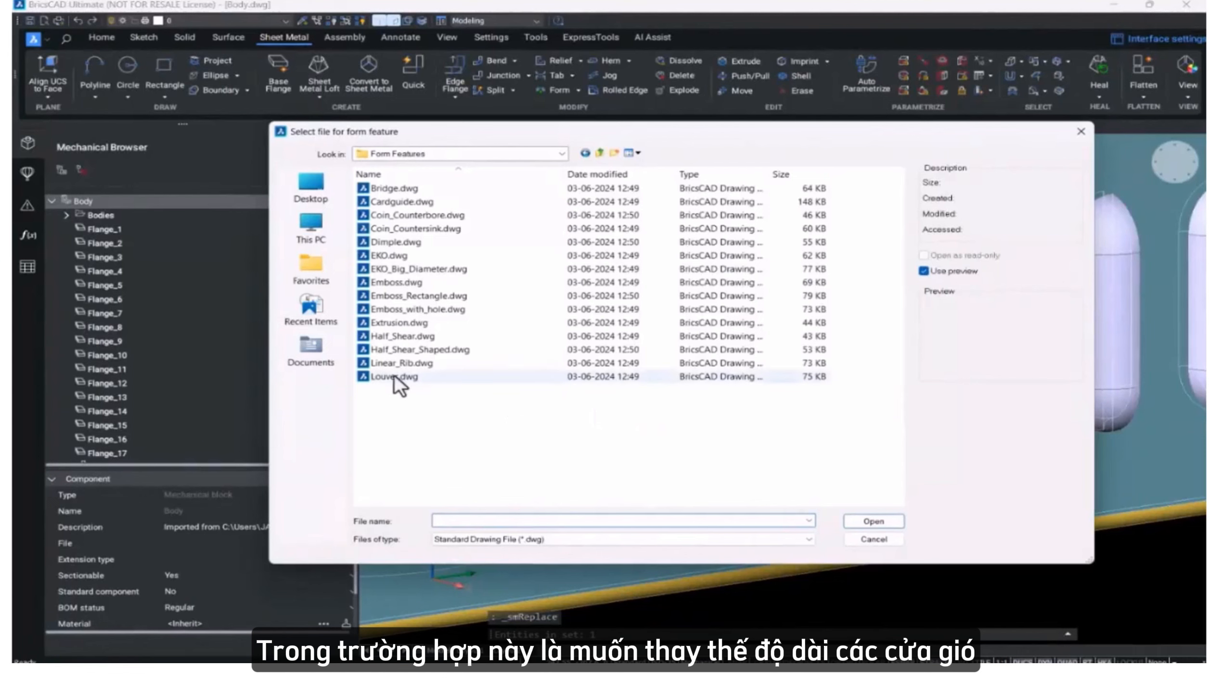
pyautogui.click(377, 376)
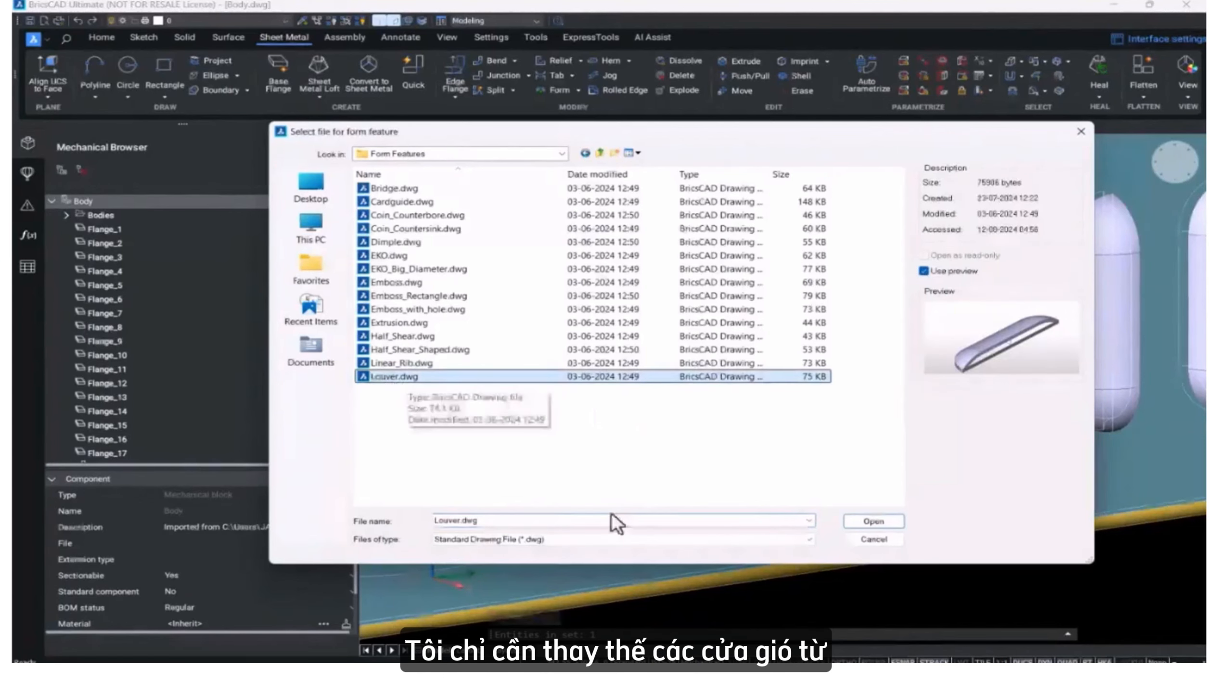
pyautogui.click(873, 521)
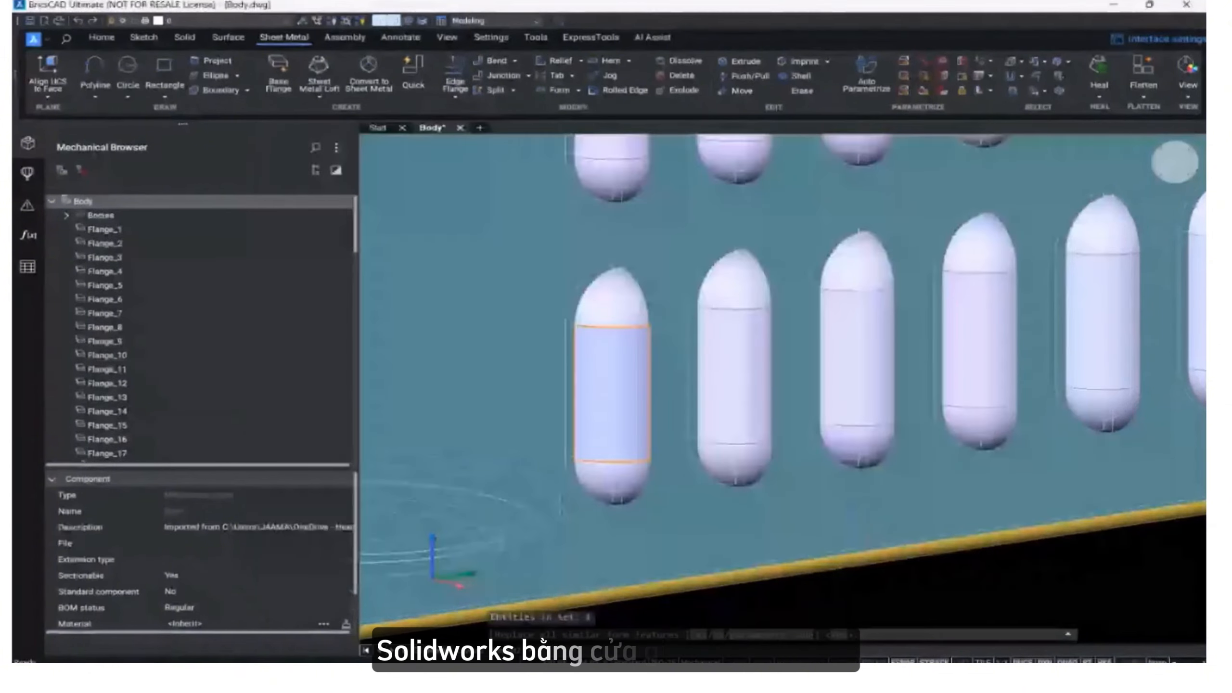
pyautogui.scroll(-6, 865, 528)
pyautogui.moveTo(865, 528); pyautogui.dragTo(718, 578, button='middle')
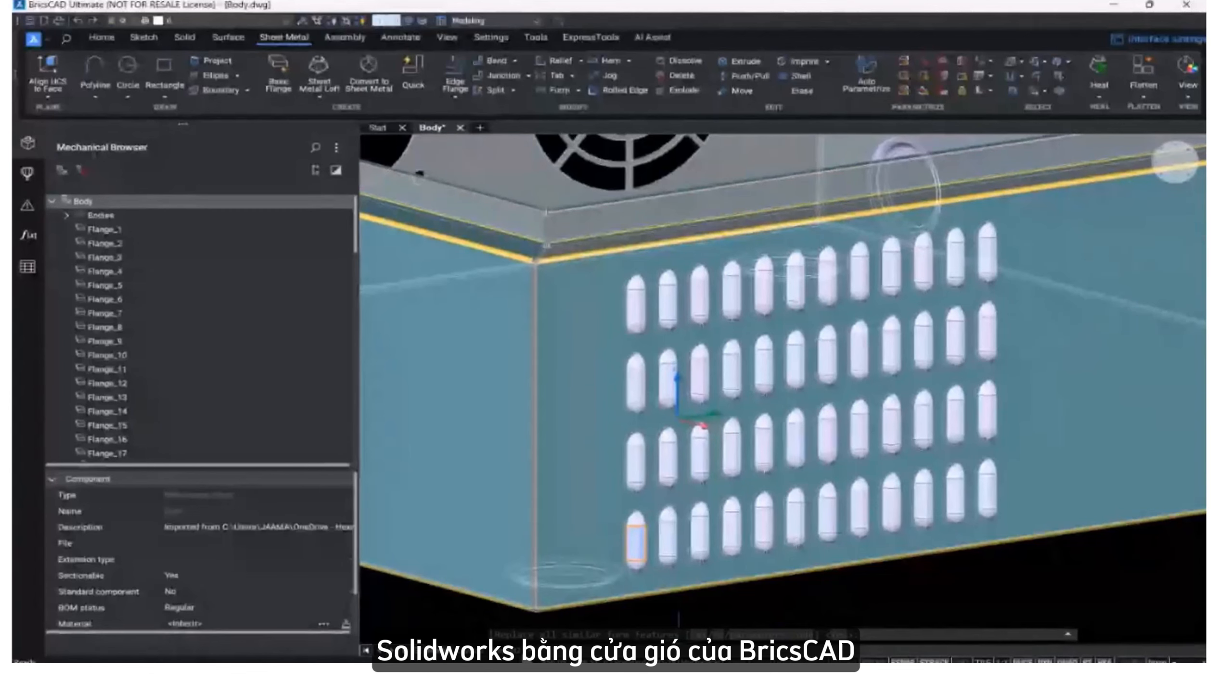
pyautogui.click(791, 638)
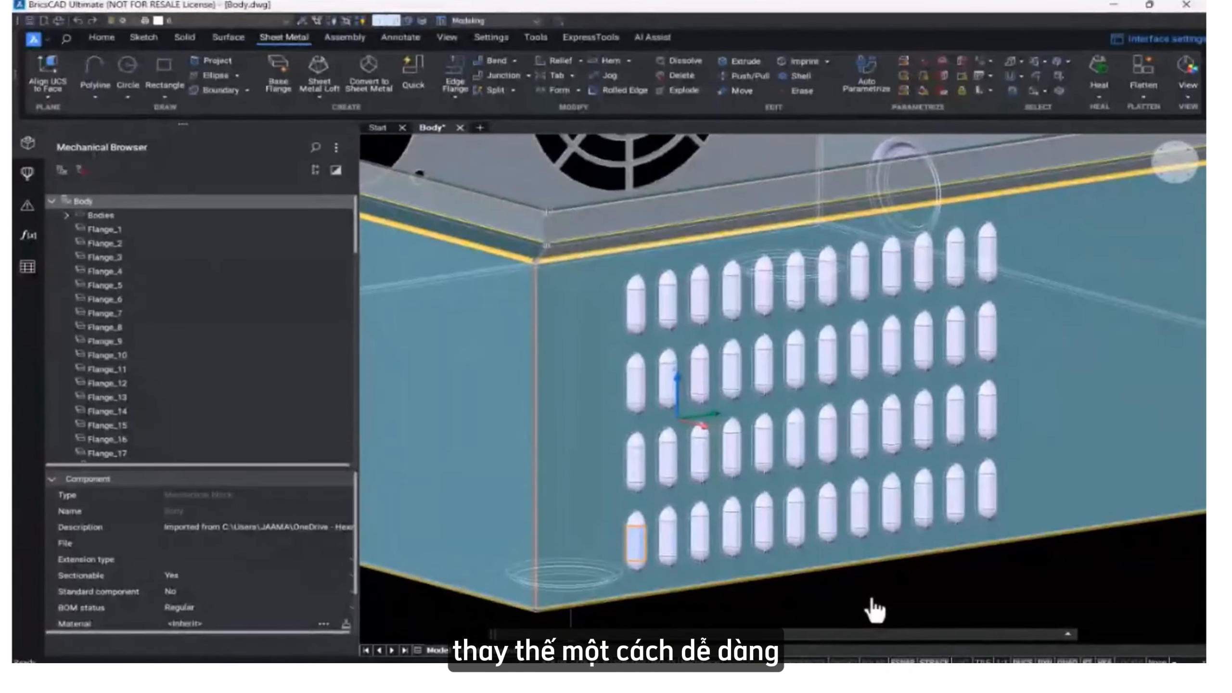
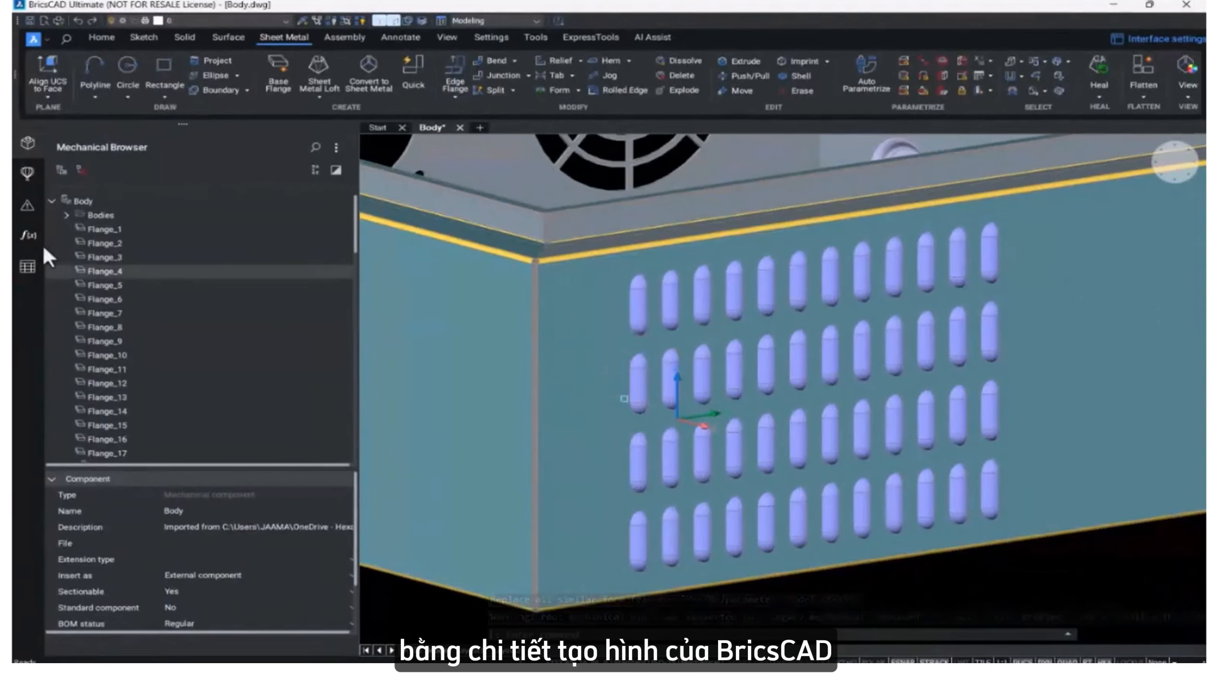
# Review the length, width and height parameters of Louver_48 in the Mechanical Browser.
pyautogui.scroll(-20, 151, 342)
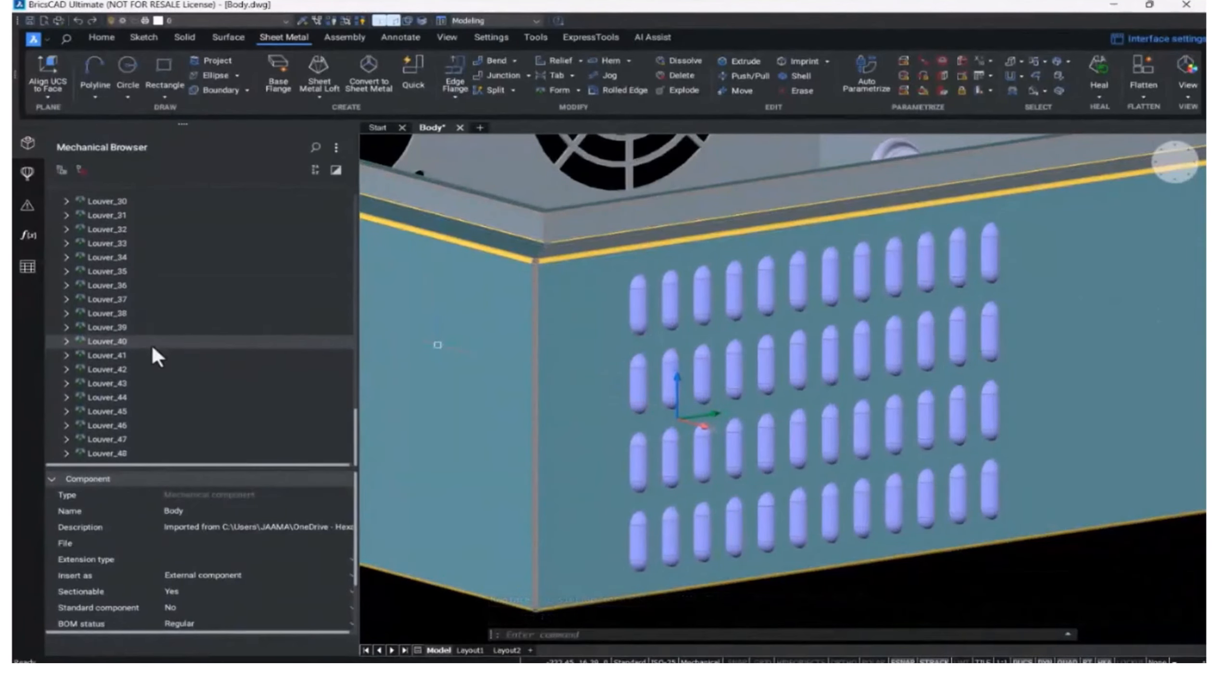
pyautogui.click(107, 452)
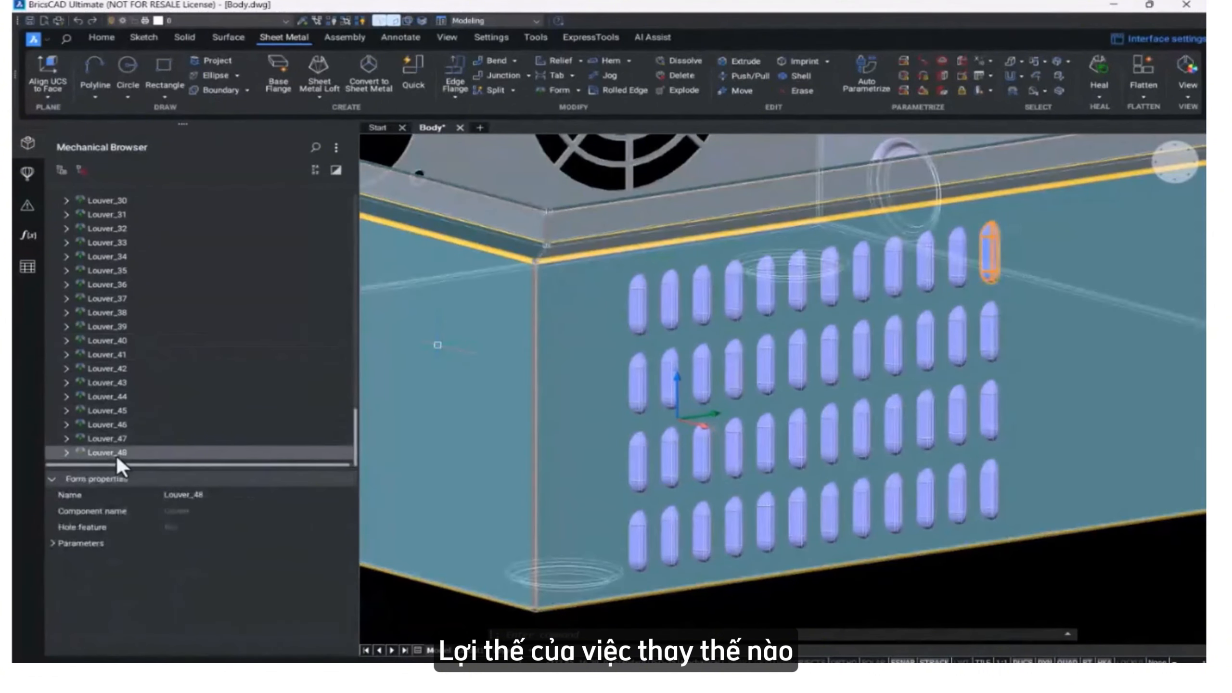
pyautogui.click(66, 451)
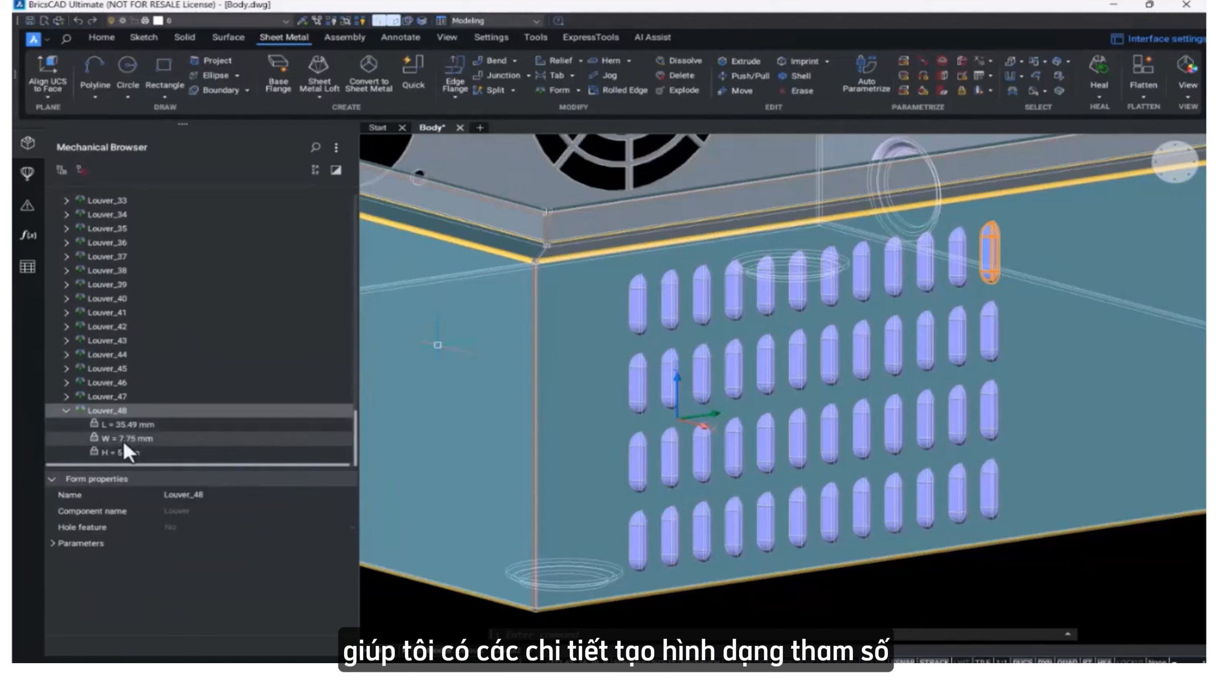
pyautogui.click(66, 410)
# Select all 48 louvers in the Mechanical Browser and set their length L to 38 mm.
pyautogui.scroll(5, 77, 398)
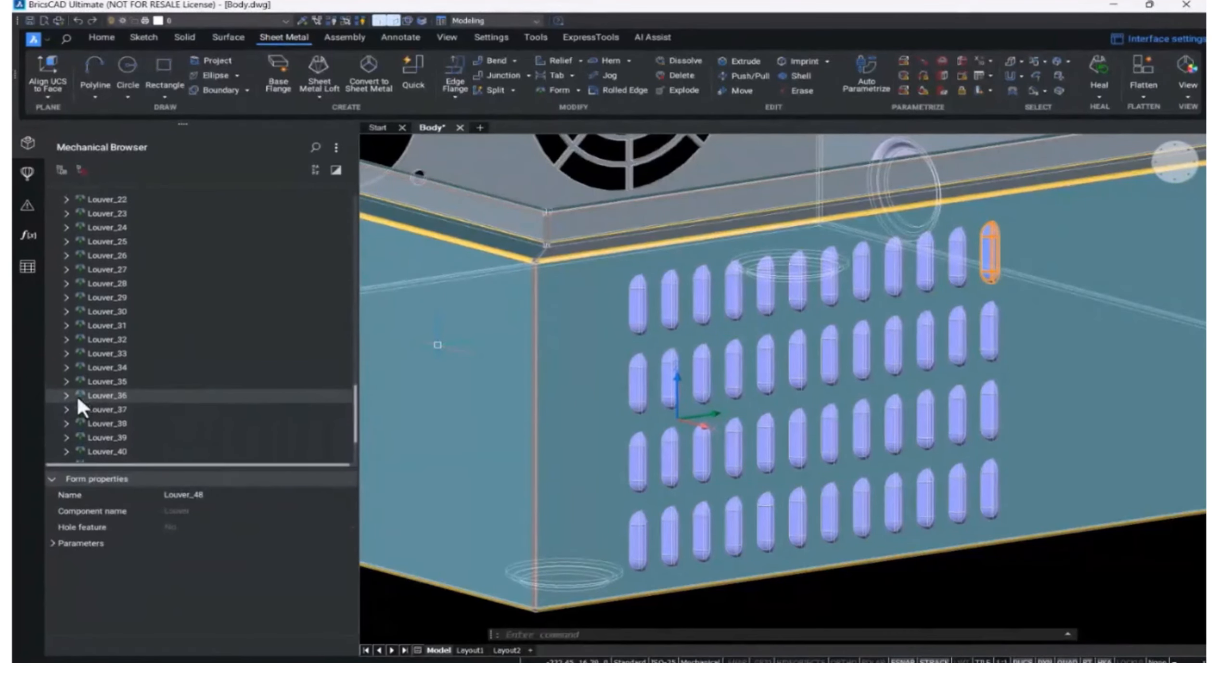
pyautogui.scroll(5, 77, 396)
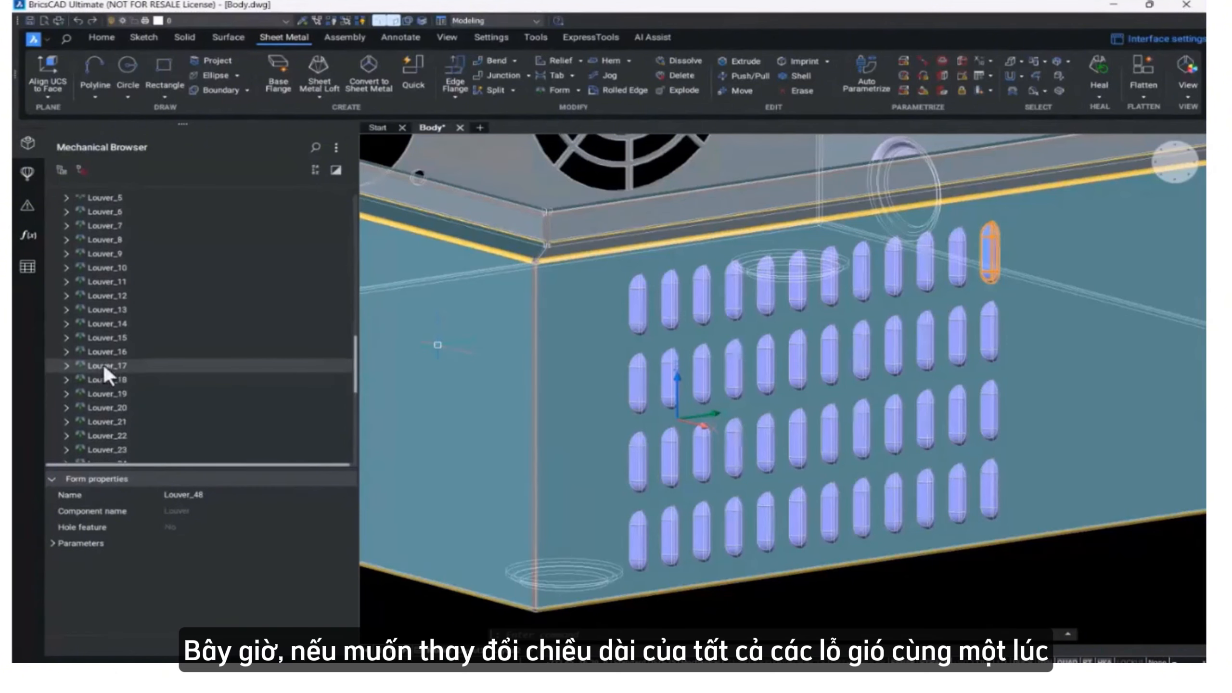
pyautogui.scroll(3, 104, 373)
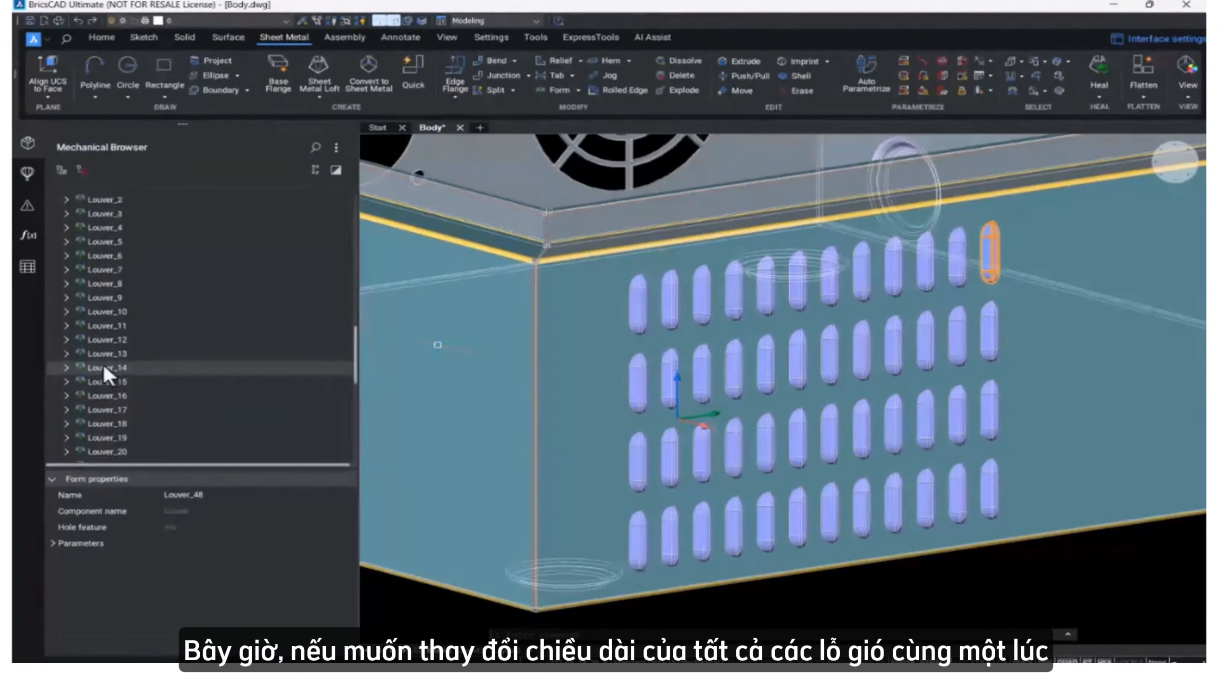
pyautogui.click(120, 296)
pyautogui.scroll(-8, 142, 352)
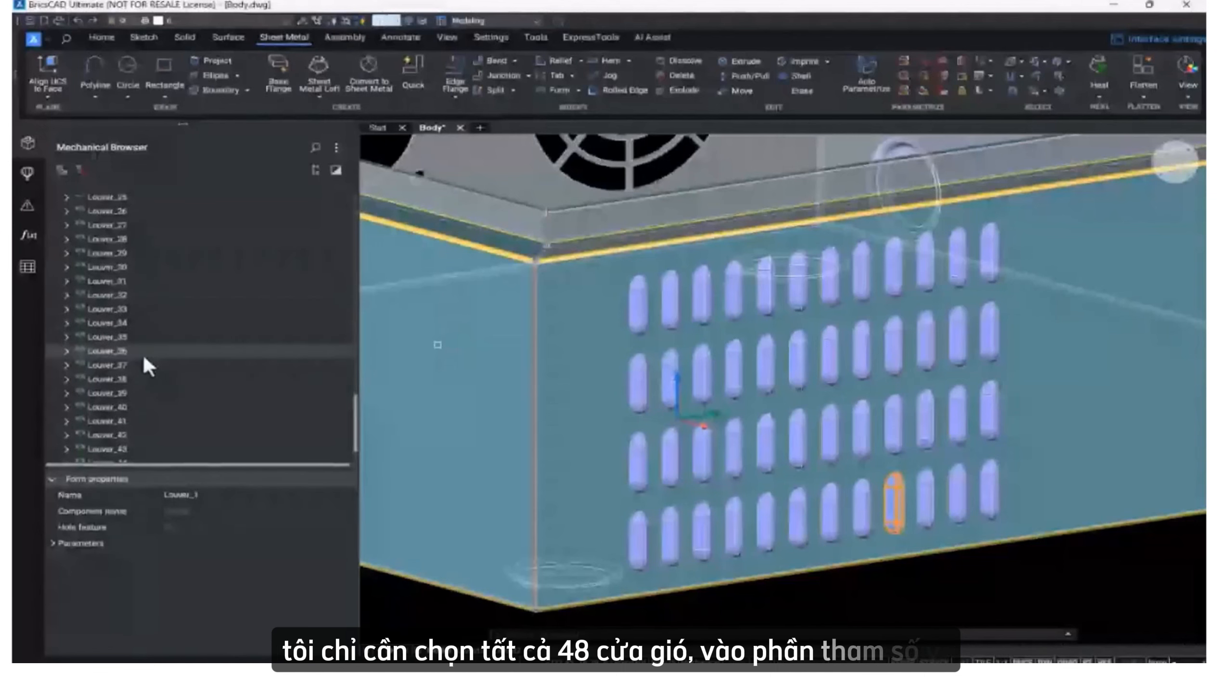
pyautogui.keyDown('shift'); pyautogui.click(117, 452); pyautogui.keyUp('shift')
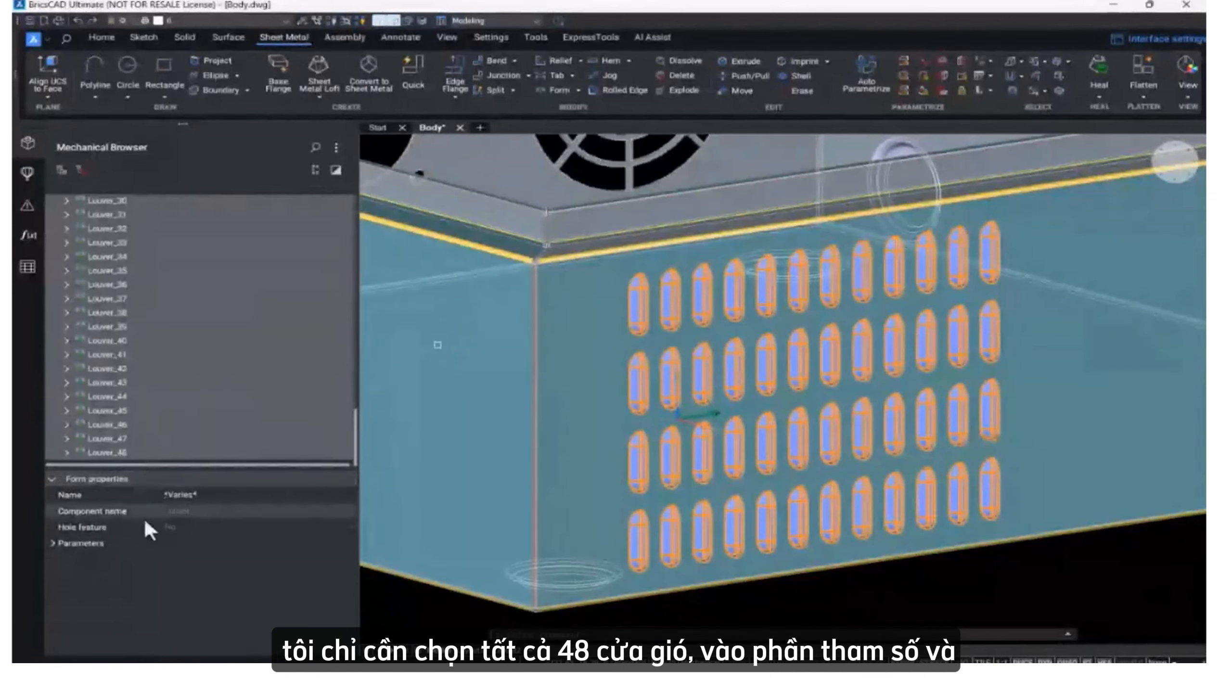
pyautogui.click(53, 545)
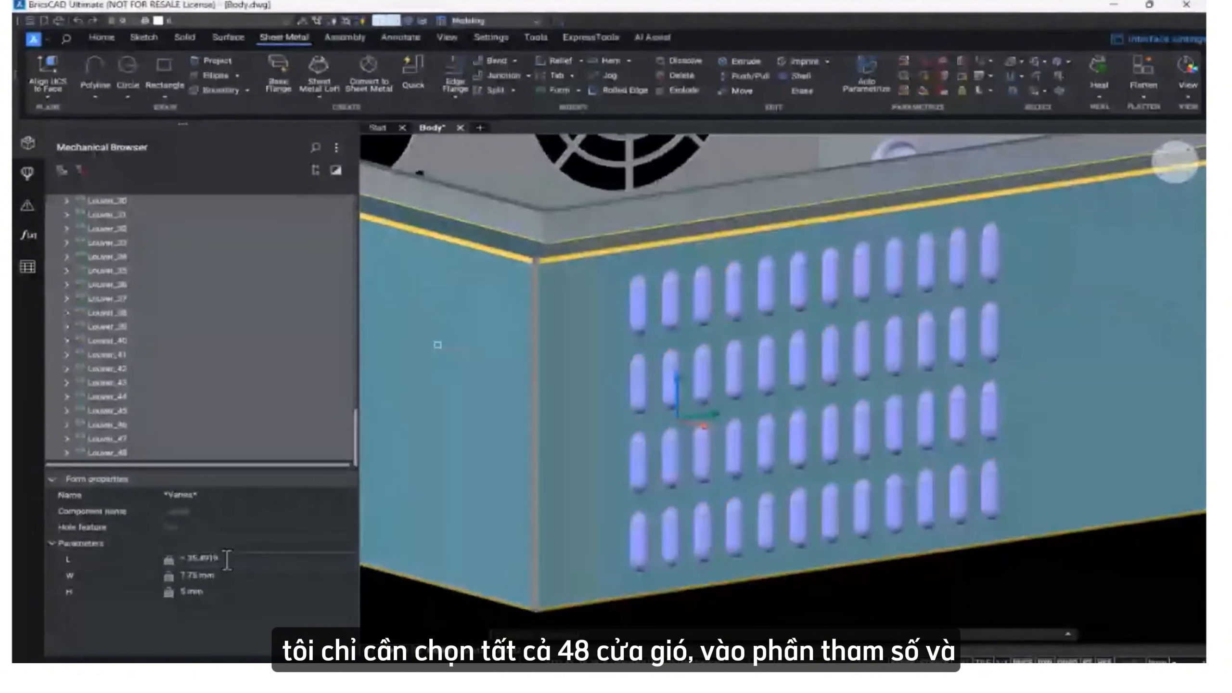
pyautogui.click(171, 561)
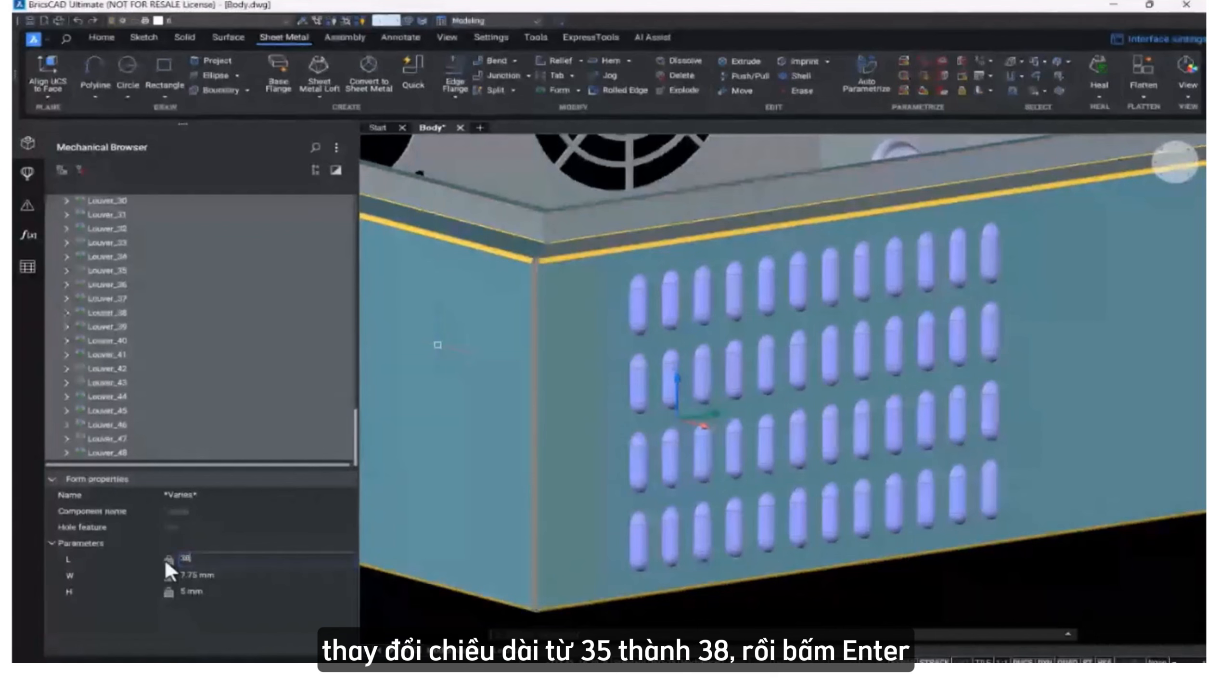
pyautogui.press('Return')
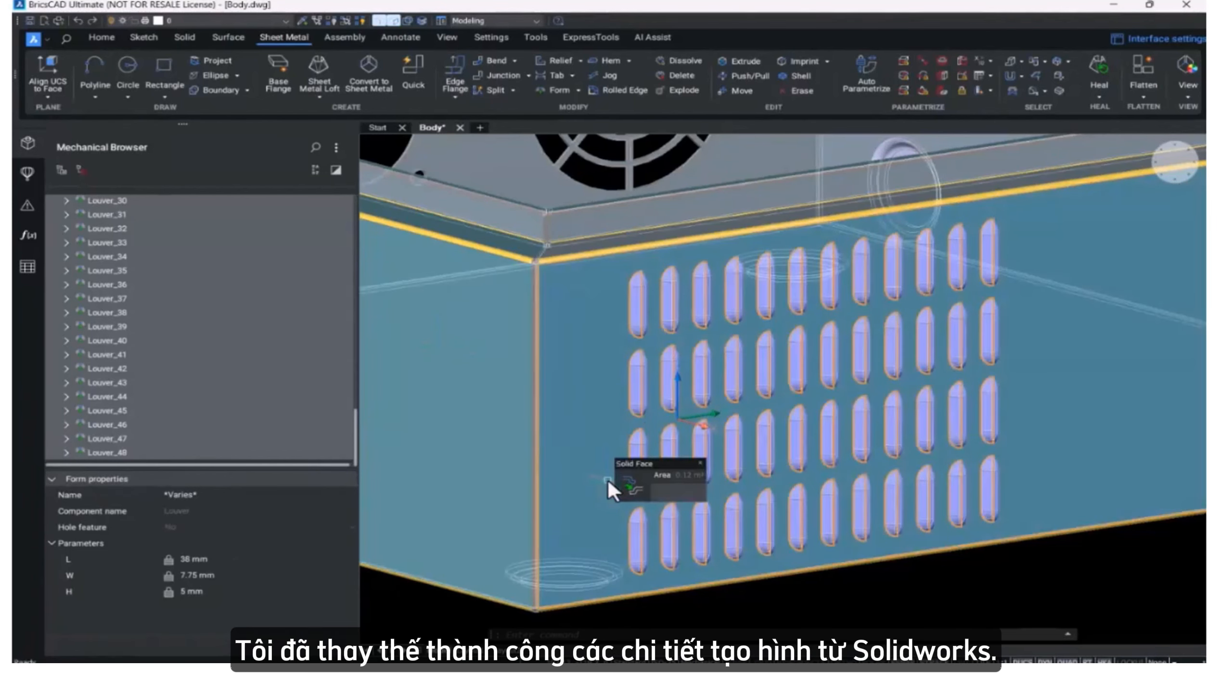
pyautogui.press('Escape')
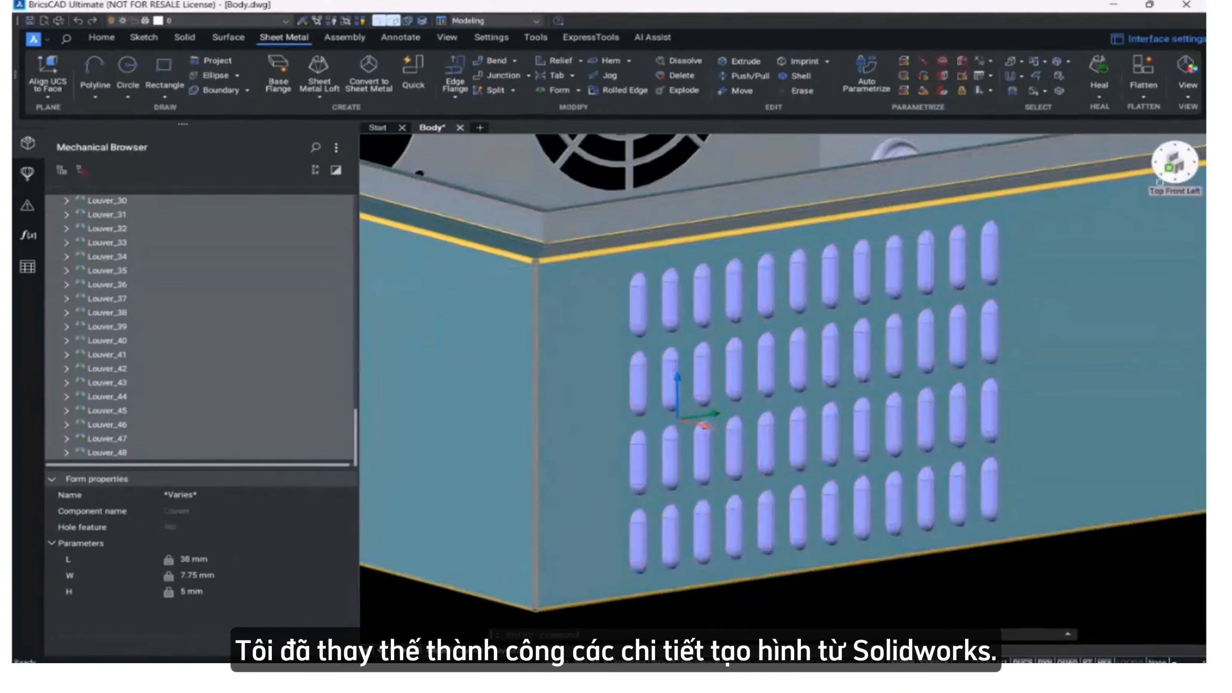
# Start unfolding the enclosure from its bottom face and show the model in top view with room for the flat pattern.
pyautogui.click(1160, 182)
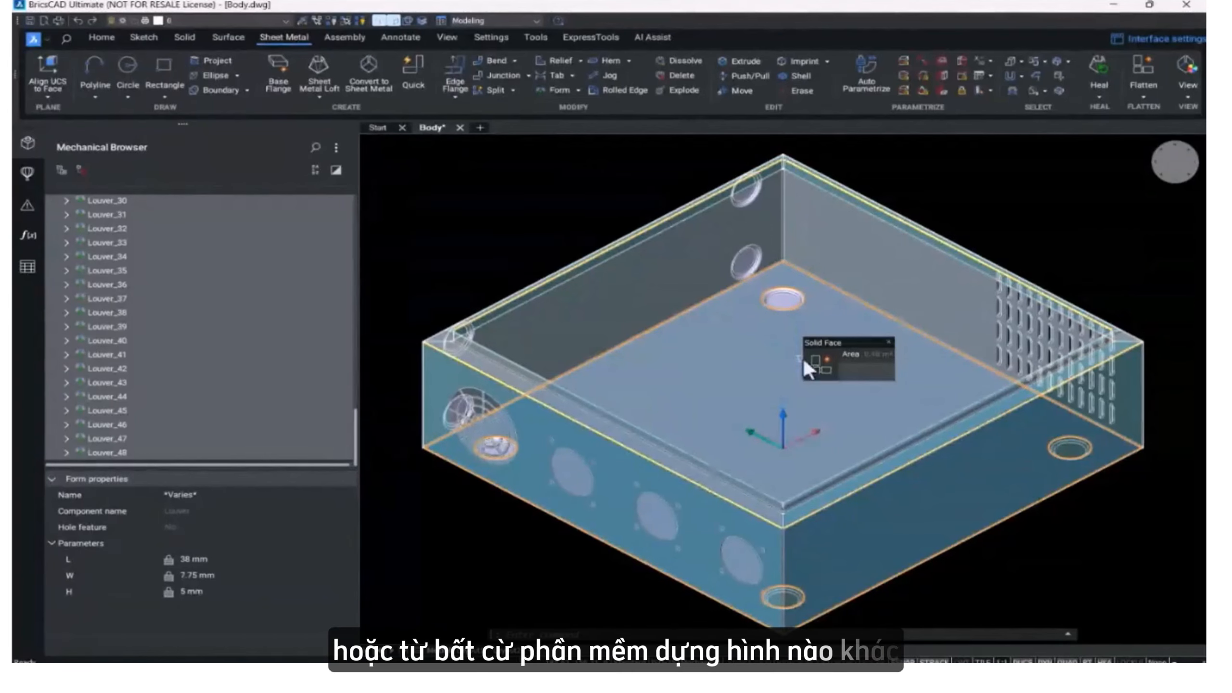
pyautogui.moveTo(818, 363)
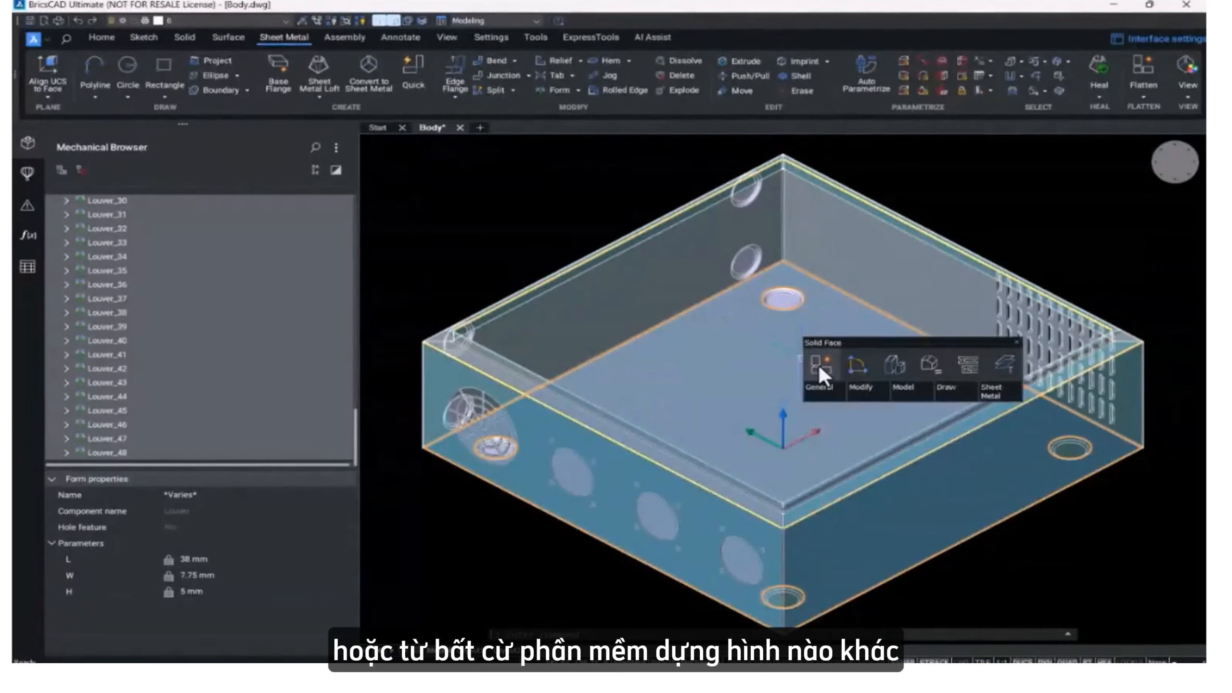
pyautogui.click(1164, 170)
pyautogui.scroll(-3, 968, 280)
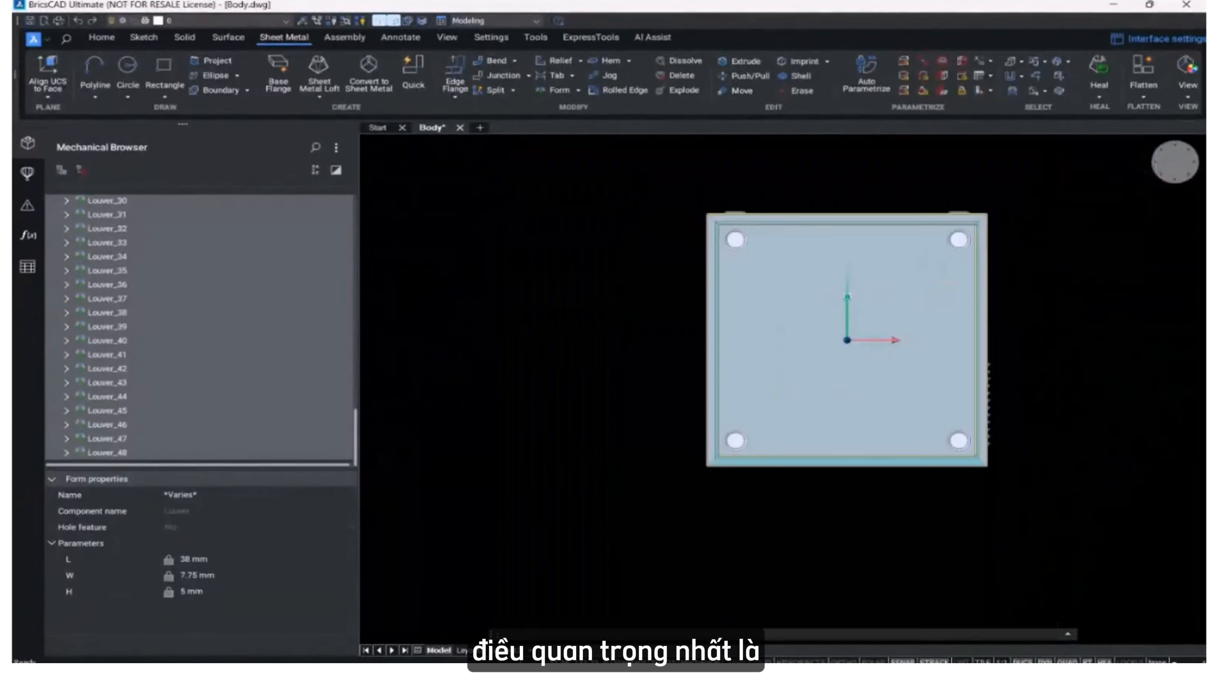
pyautogui.moveTo(735, 338); pyautogui.dragTo(557, 422, button='middle')
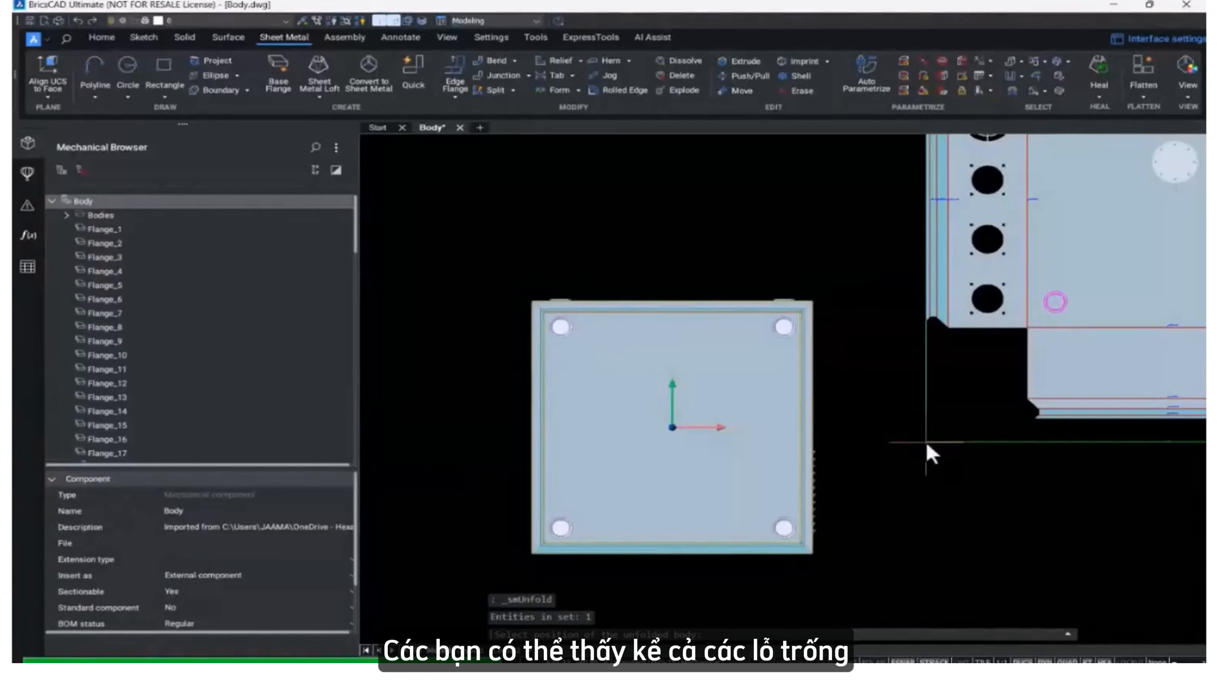
# Place the unfolded body beside the enclosure and save its 2D geometry as Body_unfold.dxf.
pyautogui.moveTo(920, 443); pyautogui.dragTo(695, 428, button='middle')
pyautogui.scroll(-2, 685, 420)
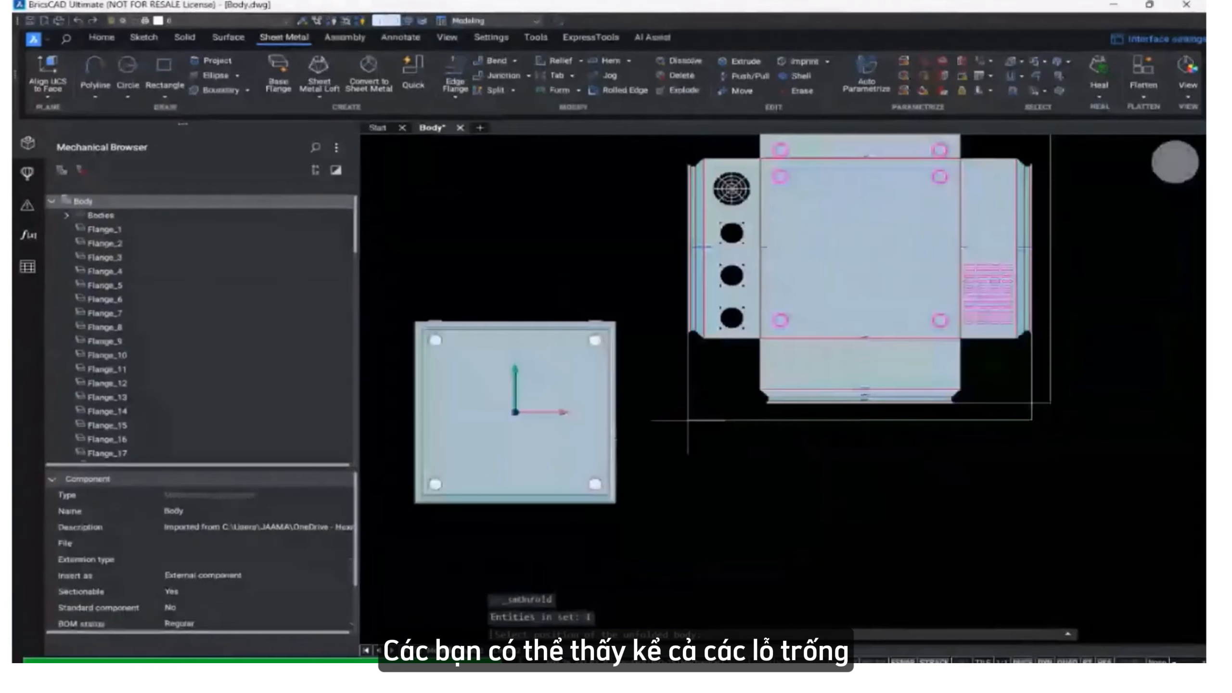
pyautogui.click(684, 560)
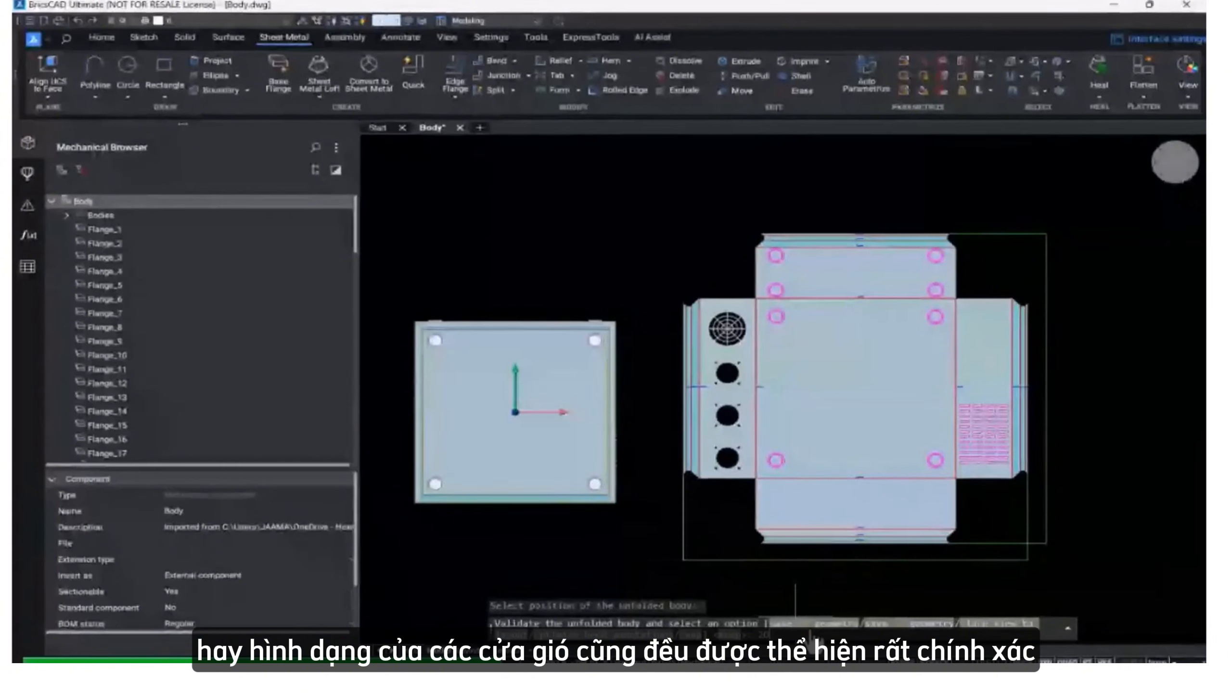
pyautogui.click(814, 625)
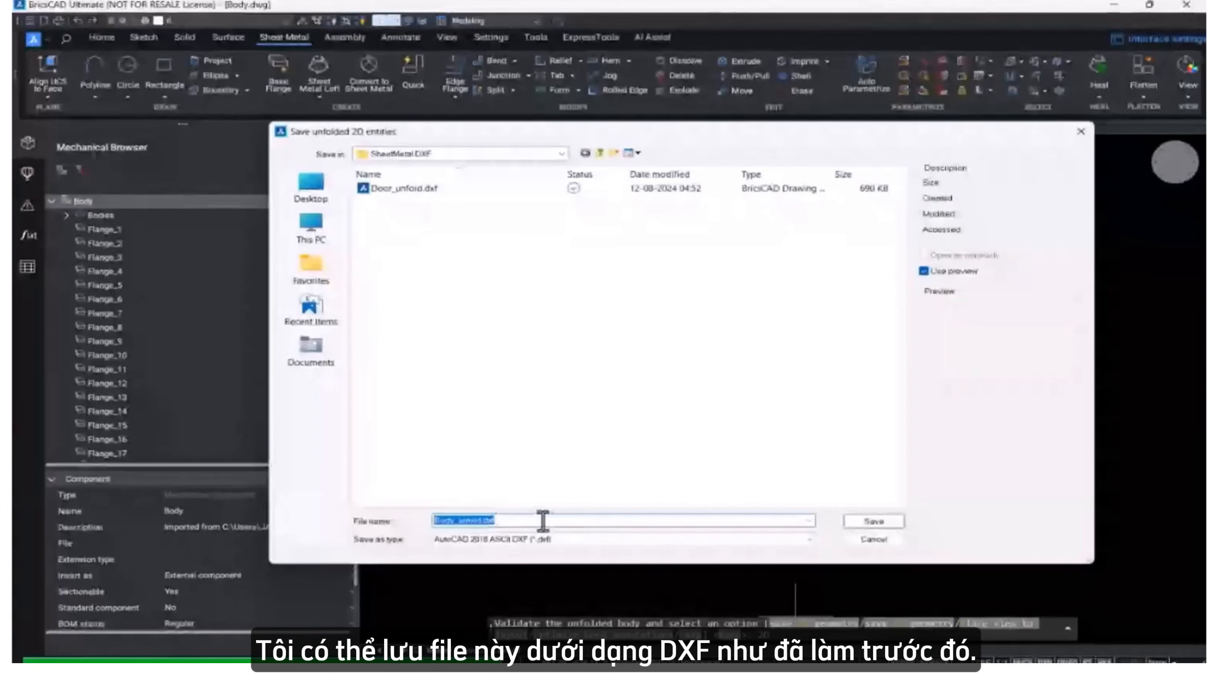
pyautogui.click(872, 523)
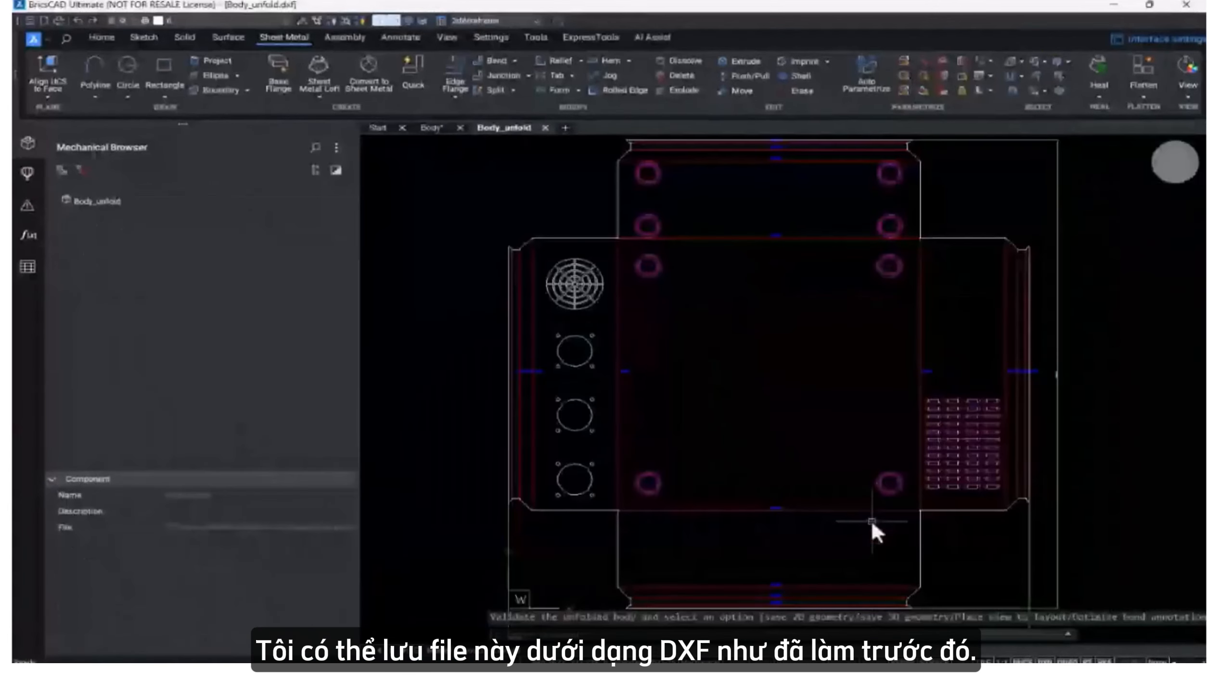
# Examine the cutouts, bend line annotations and louver outlines in the unfolded DXF drawing.
pyautogui.scroll(3, 591, 369)
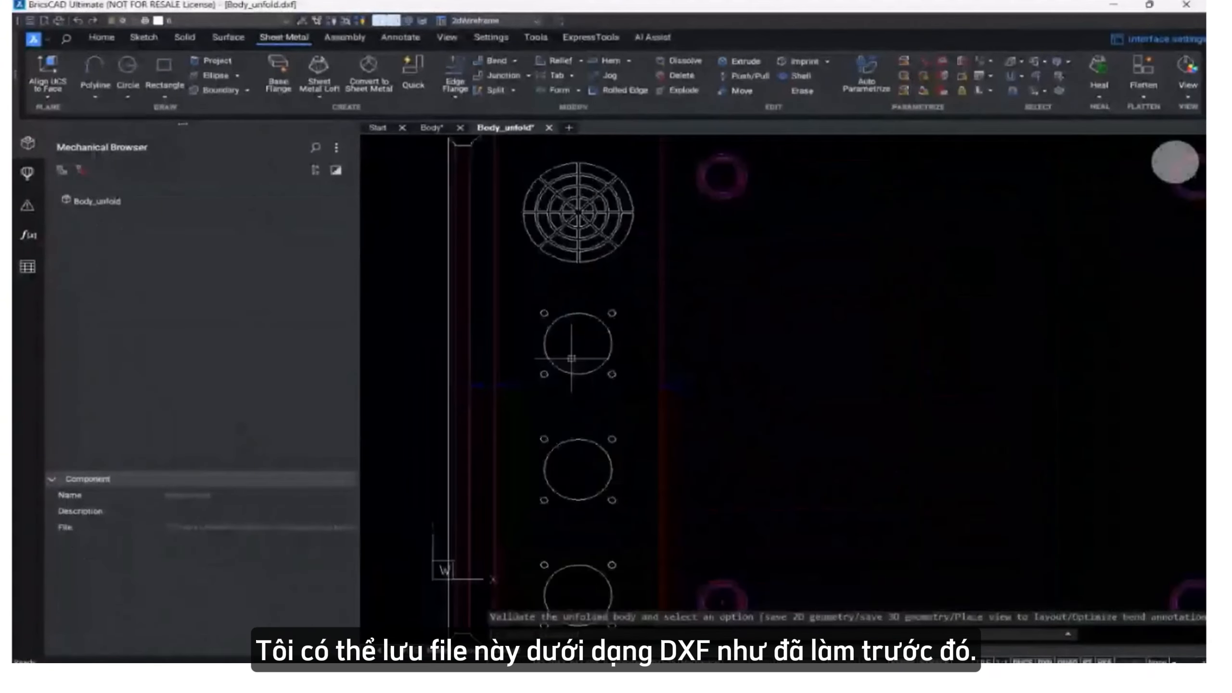
pyautogui.scroll(5, 813, 418)
pyautogui.scroll(3, 913, 462)
pyautogui.scroll(-5, 601, 499)
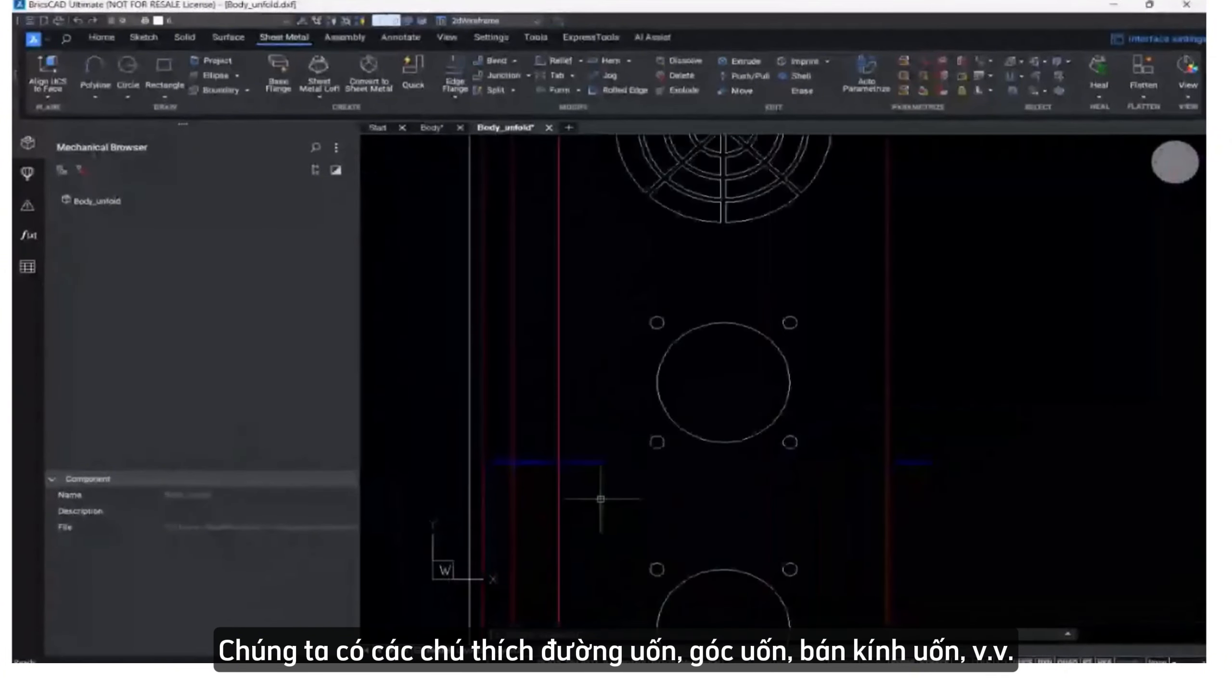
pyautogui.scroll(3, 507, 468)
pyautogui.scroll(-8, 821, 512)
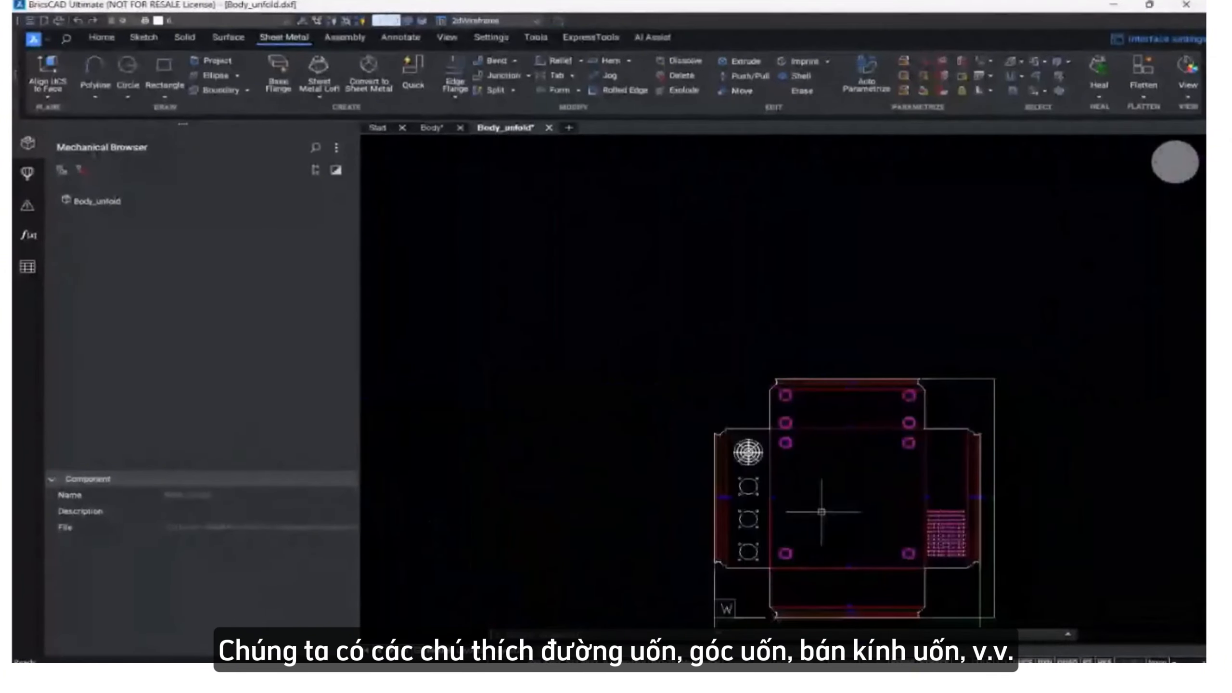
pyautogui.moveTo(821, 513); pyautogui.dragTo(737, 426, button='middle')
pyautogui.scroll(8, 738, 427)
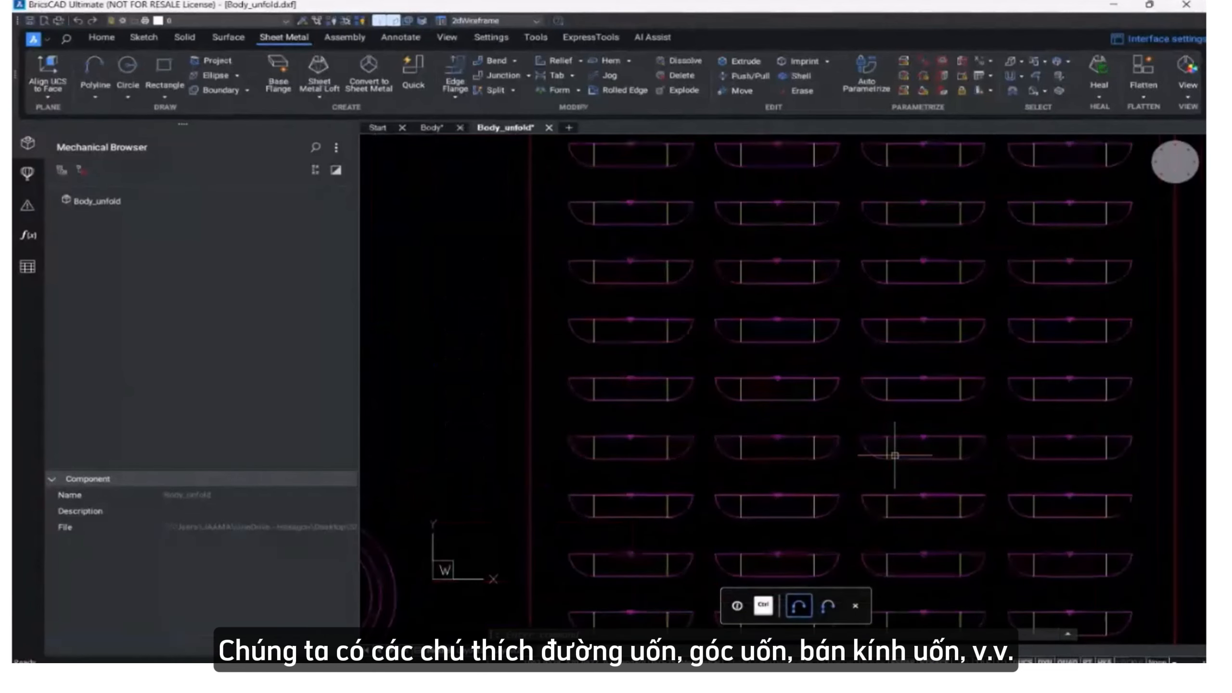
pyautogui.scroll(-6, 898, 456)
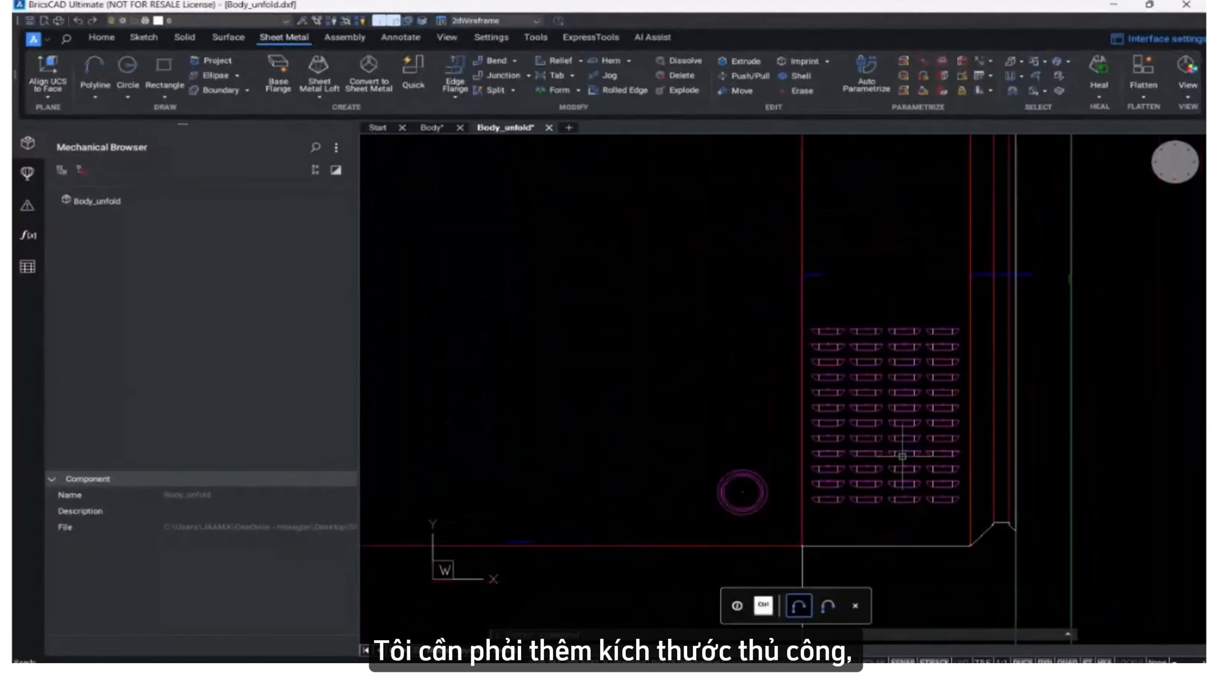
pyautogui.scroll(-2, 902, 456)
pyautogui.scroll(8, 784, 509)
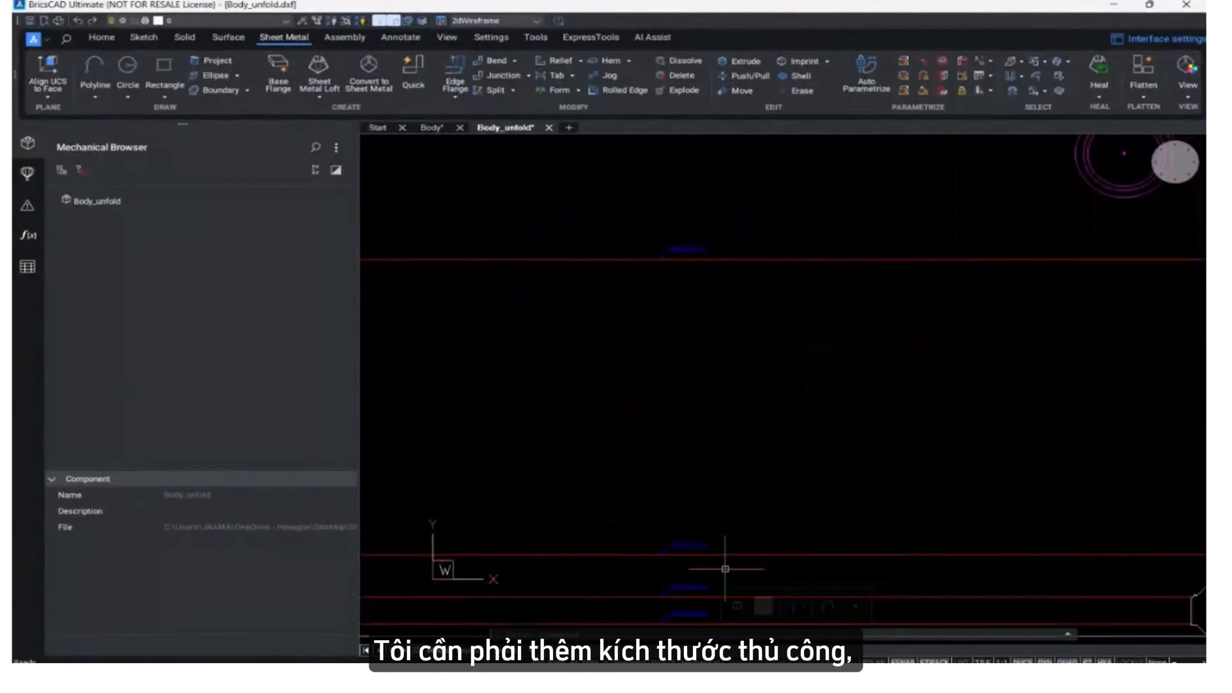
# Close the unfolded DXF drawing, saving its changes as Body_unfold.dwg in the SheetMetal DXF folder.
pyautogui.scroll(-10, 725, 569)
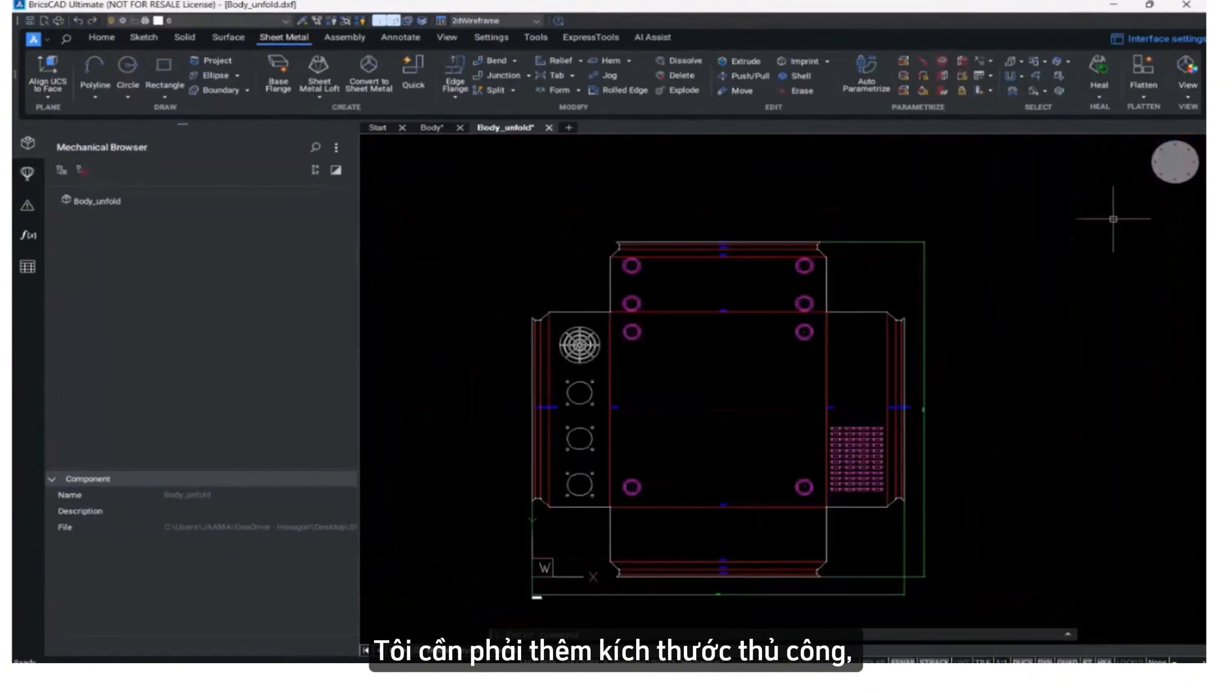
pyautogui.click(1173, 163)
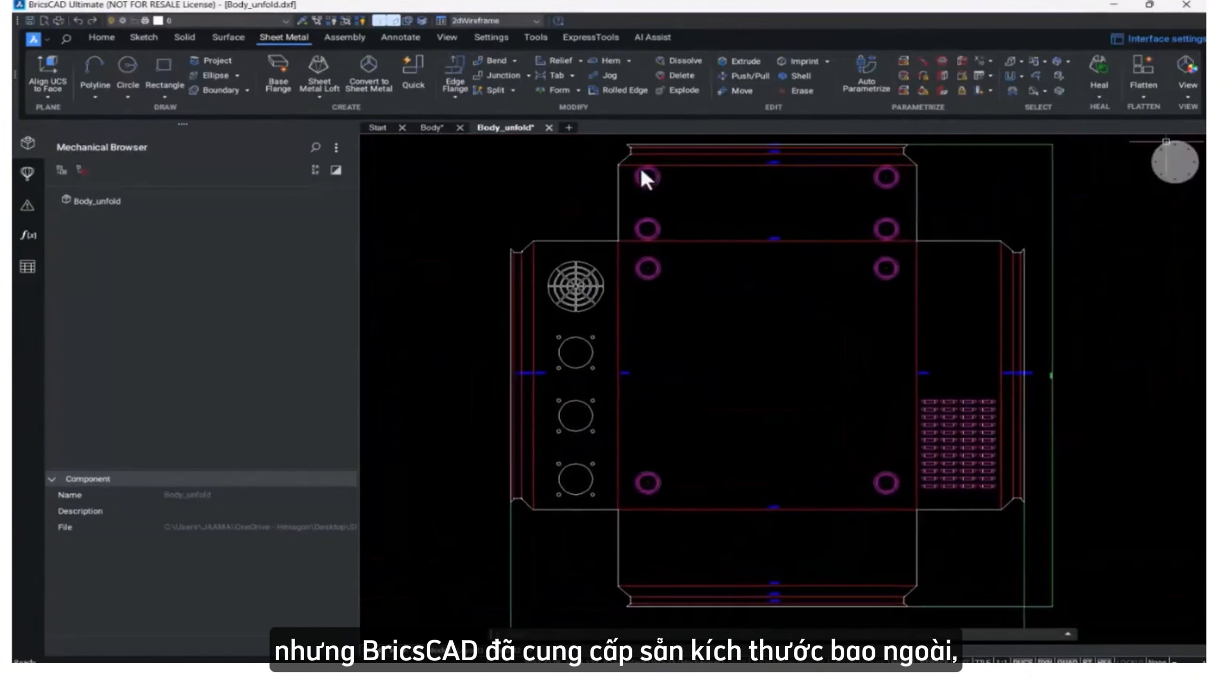
pyautogui.click(549, 127)
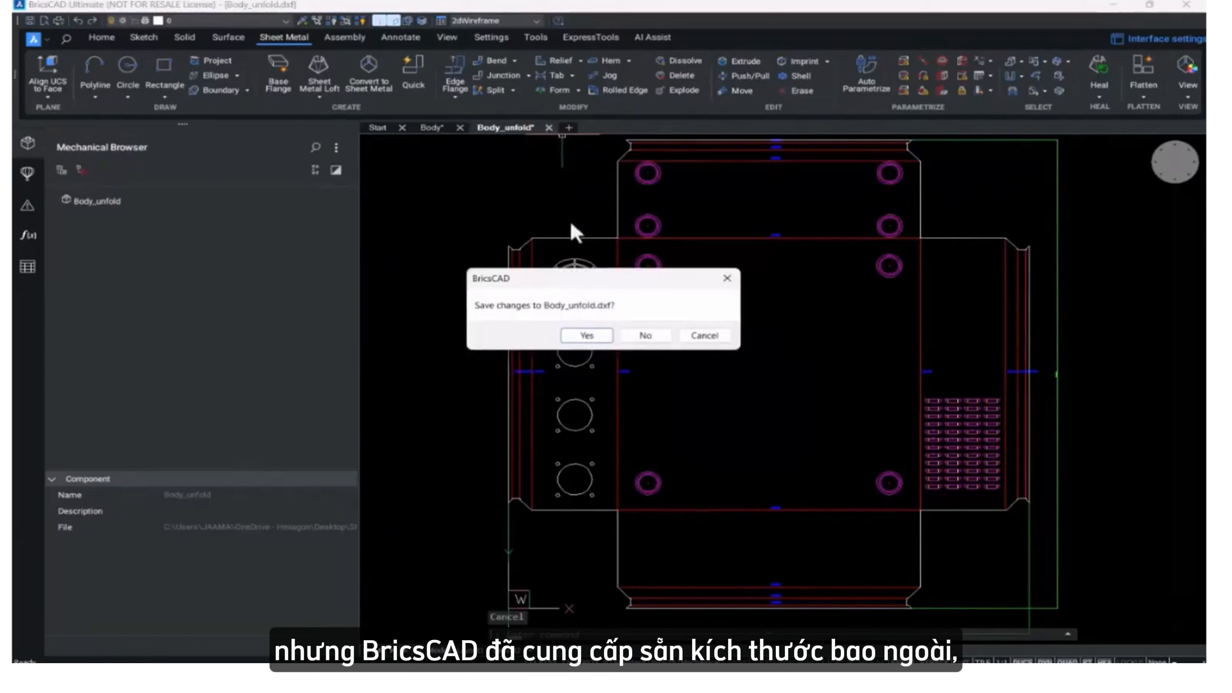
pyautogui.click(588, 336)
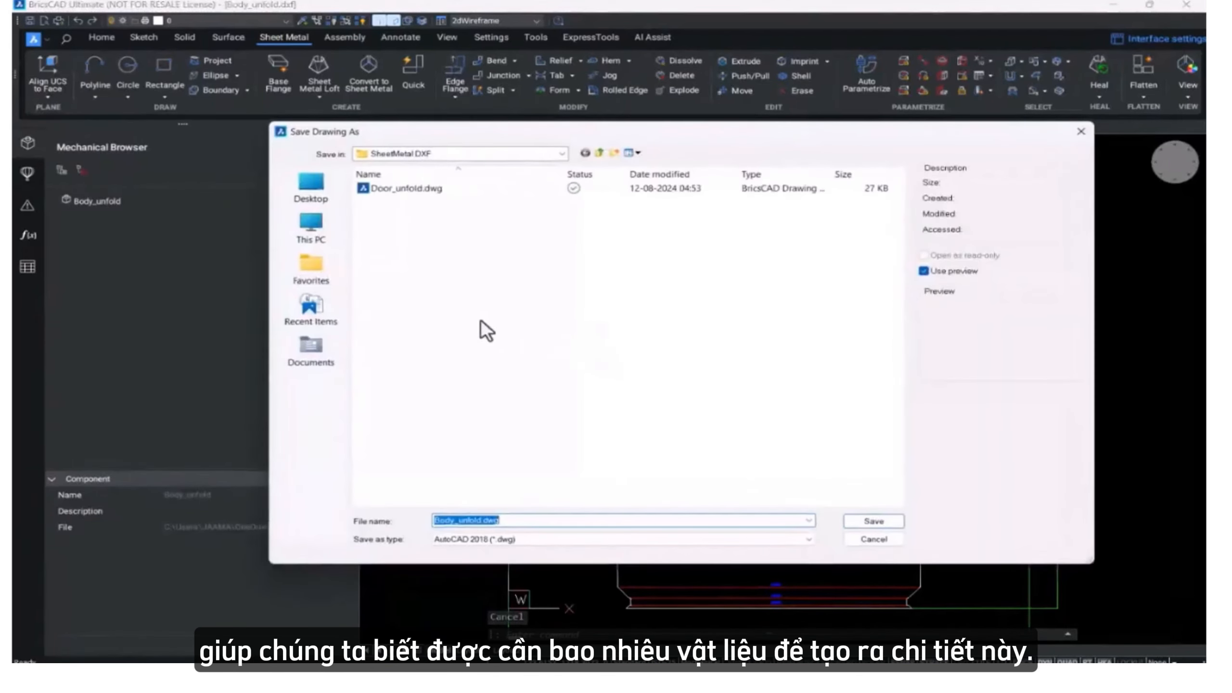
pyautogui.click(871, 524)
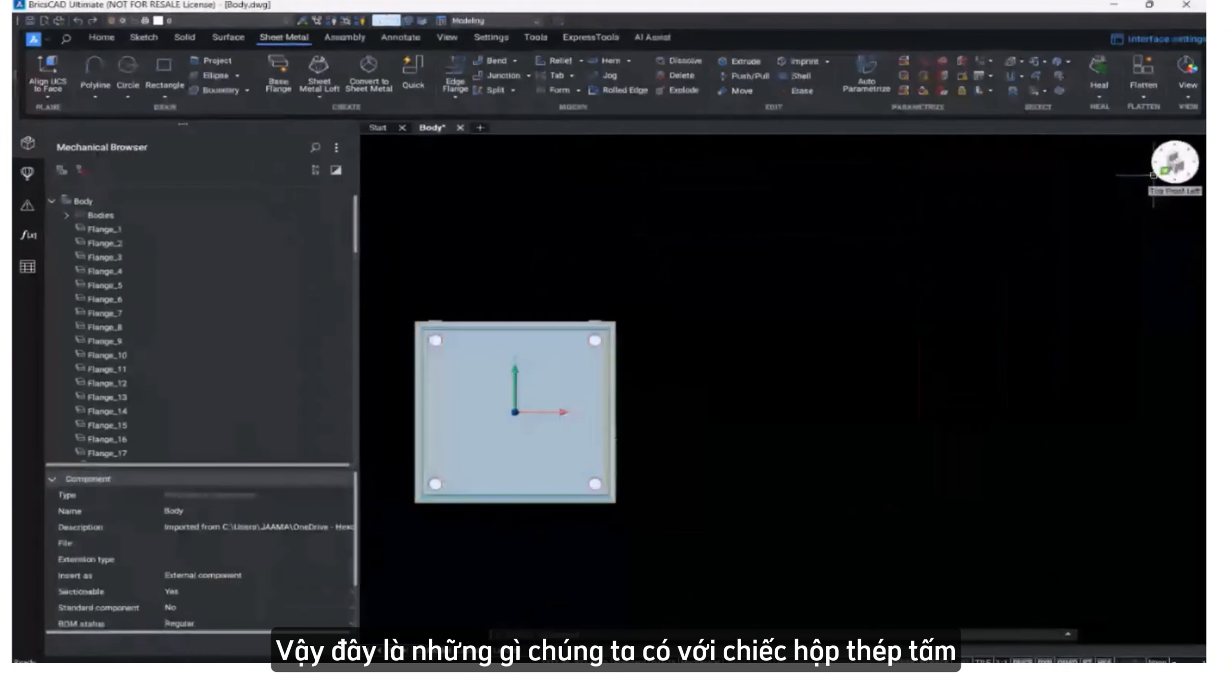
# Show the enclosure body in the top front left isometric view, save Body.dwg and close it.
pyautogui.click(1164, 170)
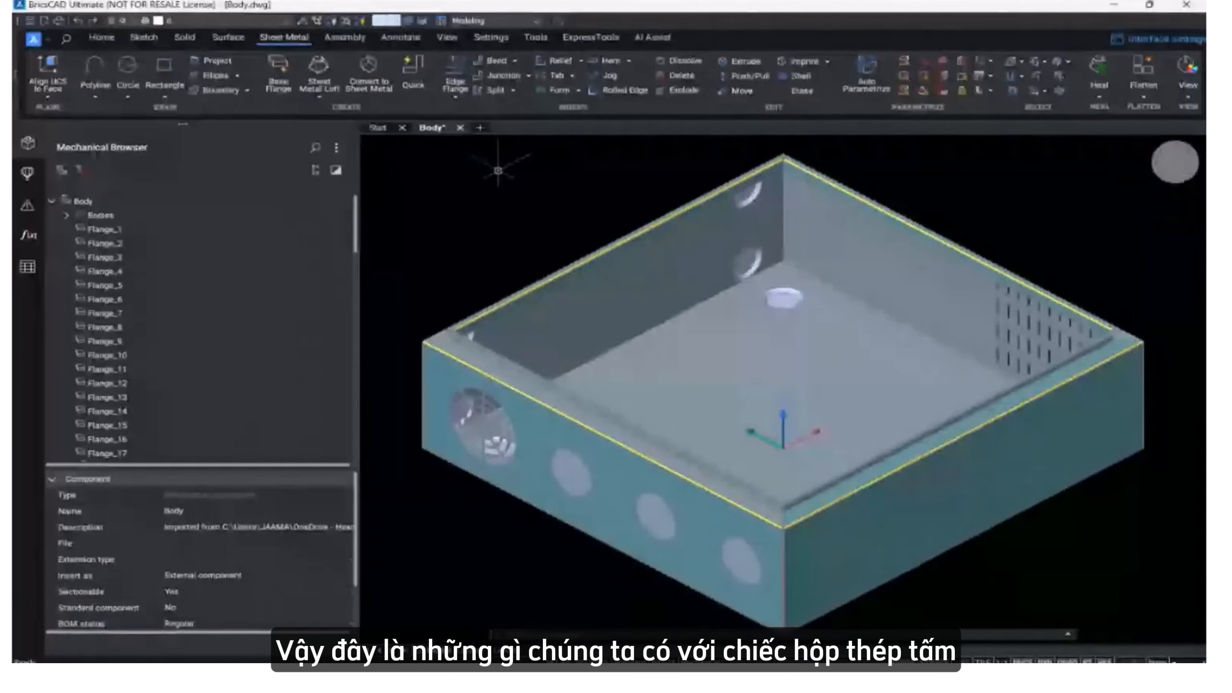
pyautogui.click(34, 39)
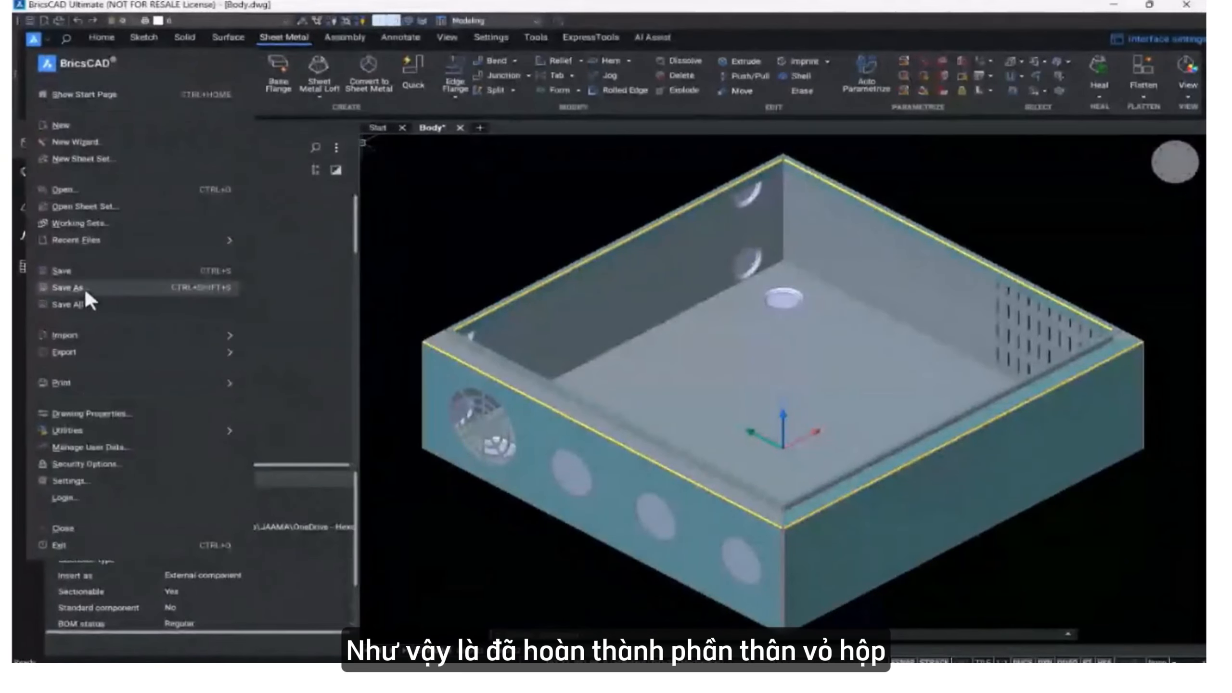
pyautogui.click(76, 270)
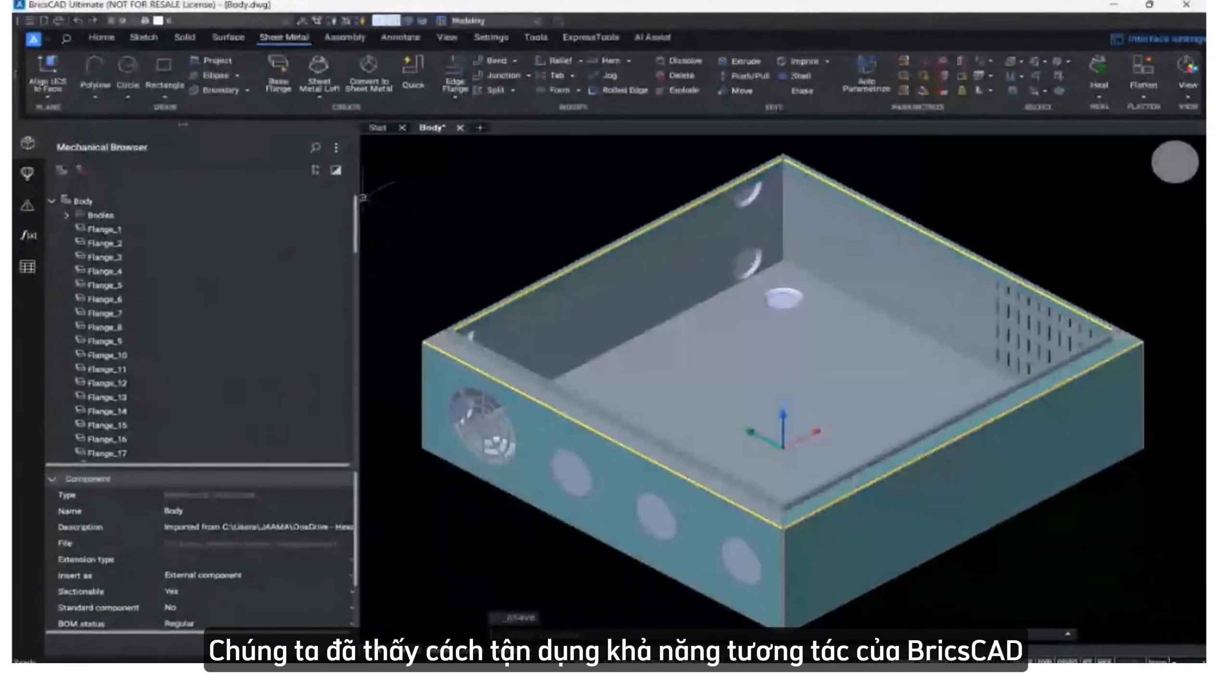
pyautogui.click(460, 127)
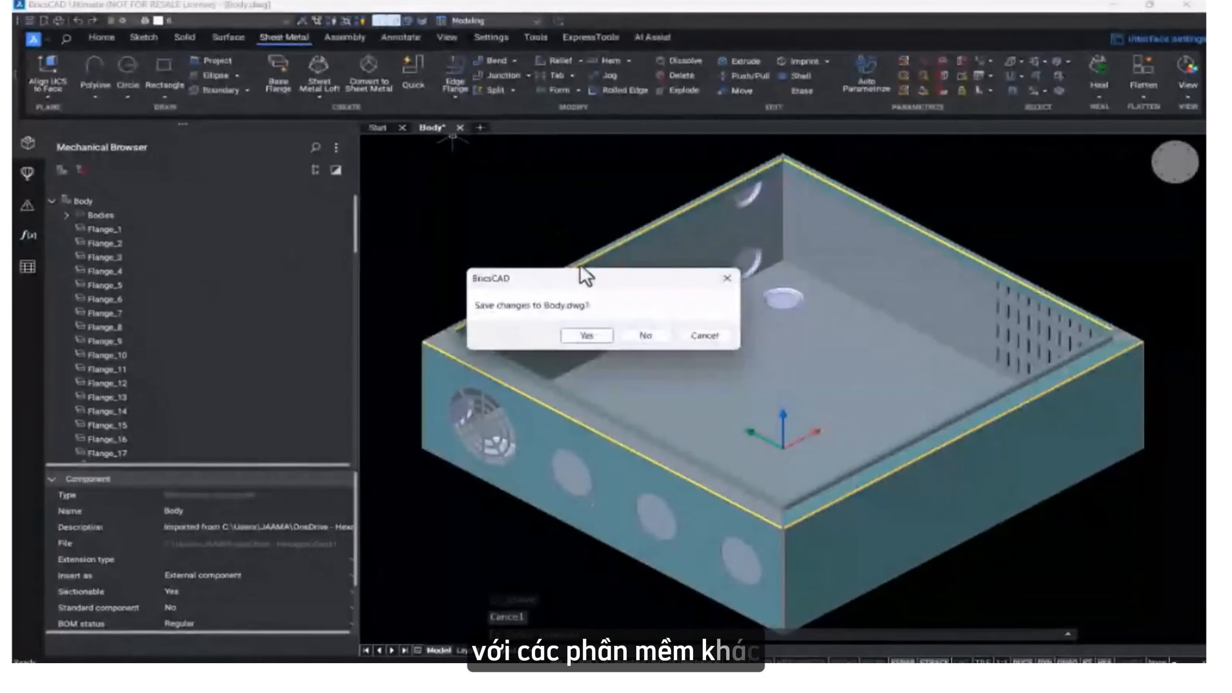
pyautogui.click(576, 335)
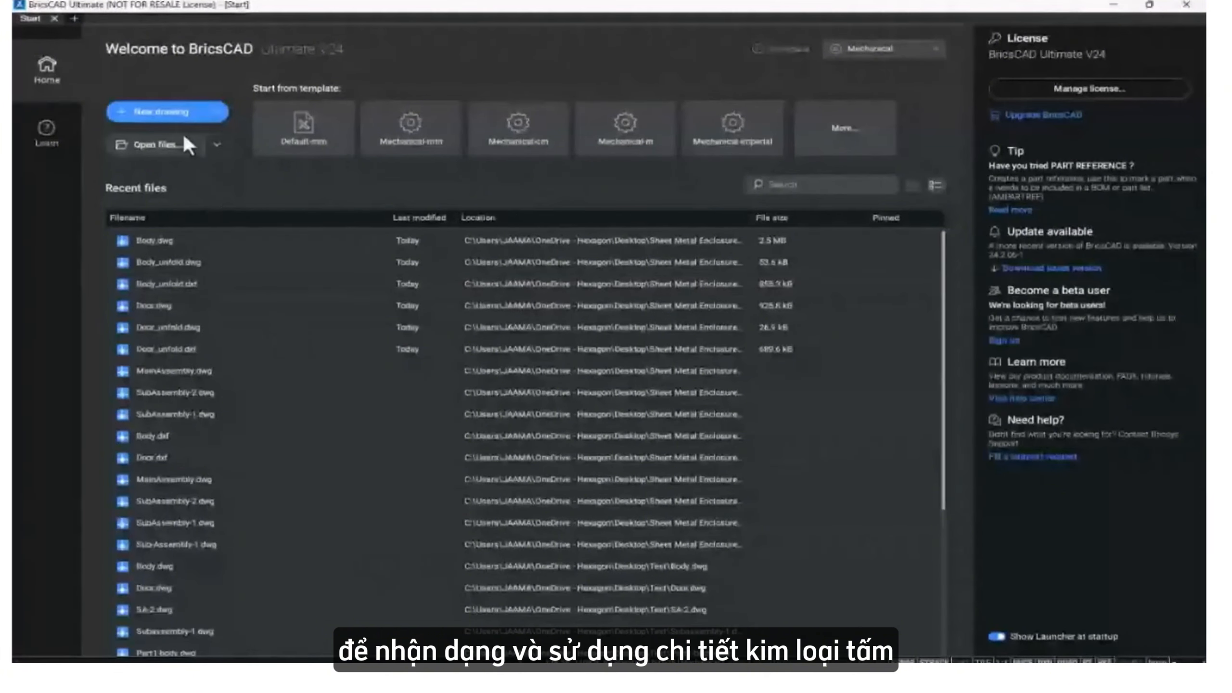
# Create a new drawing and insert Door.dwg from the Parts folder as a component at 0,0,0.
pyautogui.click(160, 113)
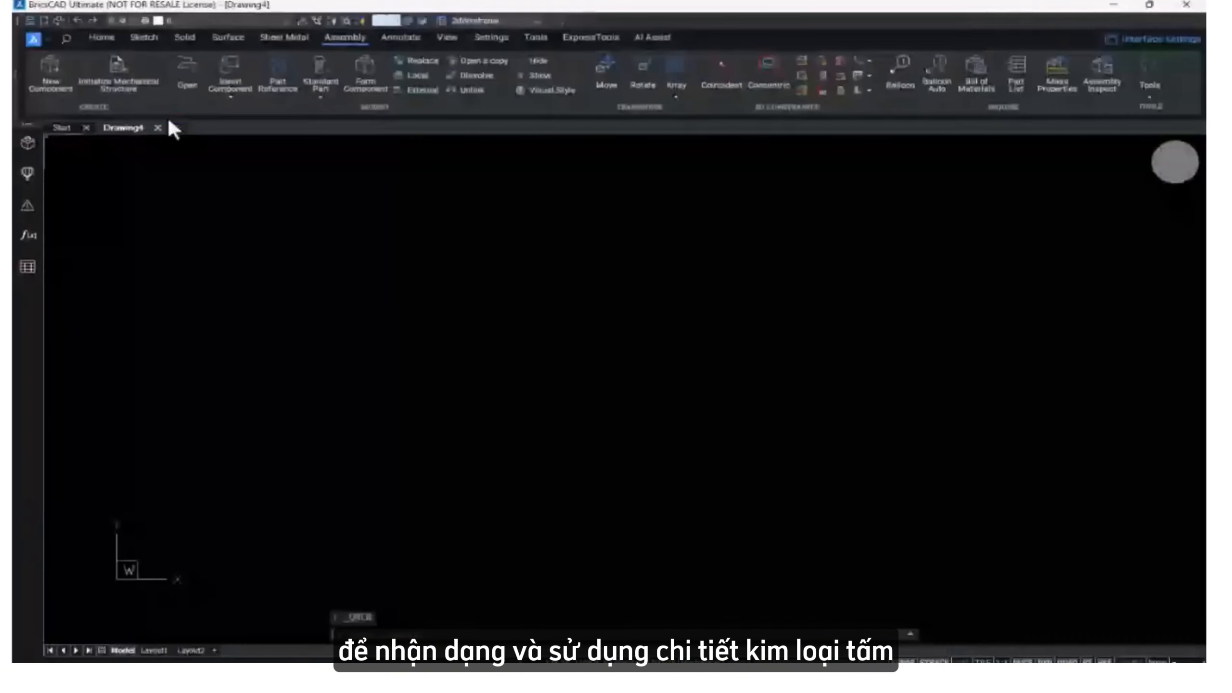
pyautogui.click(231, 66)
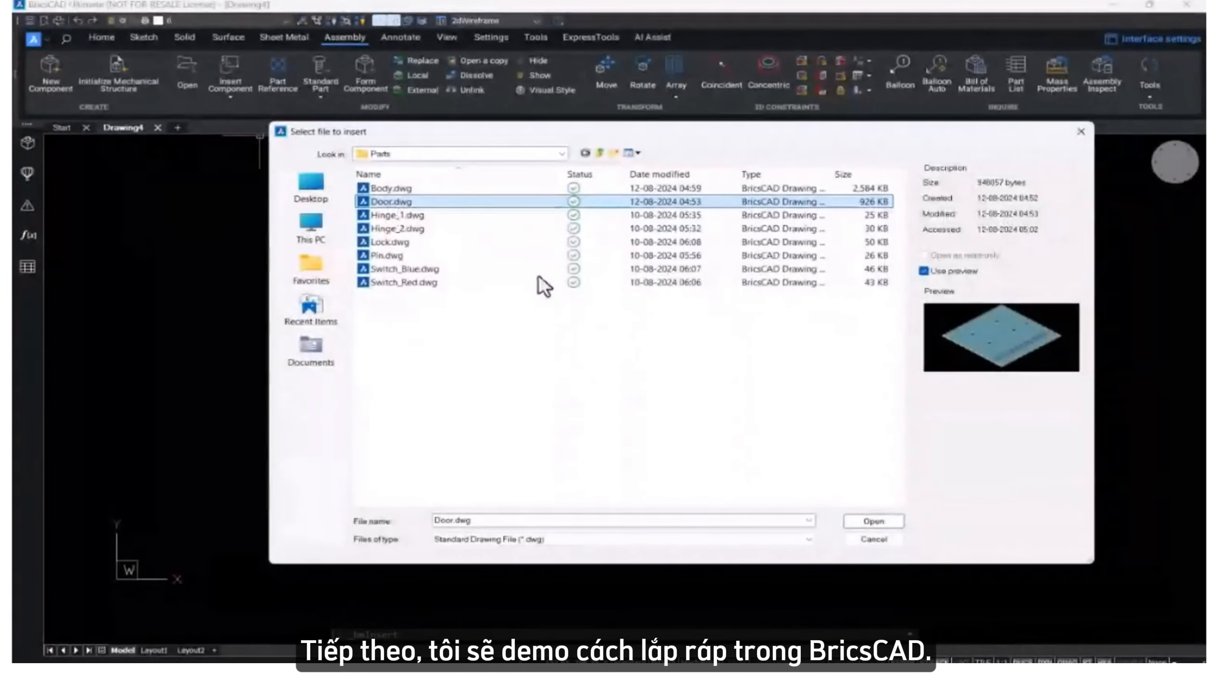
pyautogui.click(875, 522)
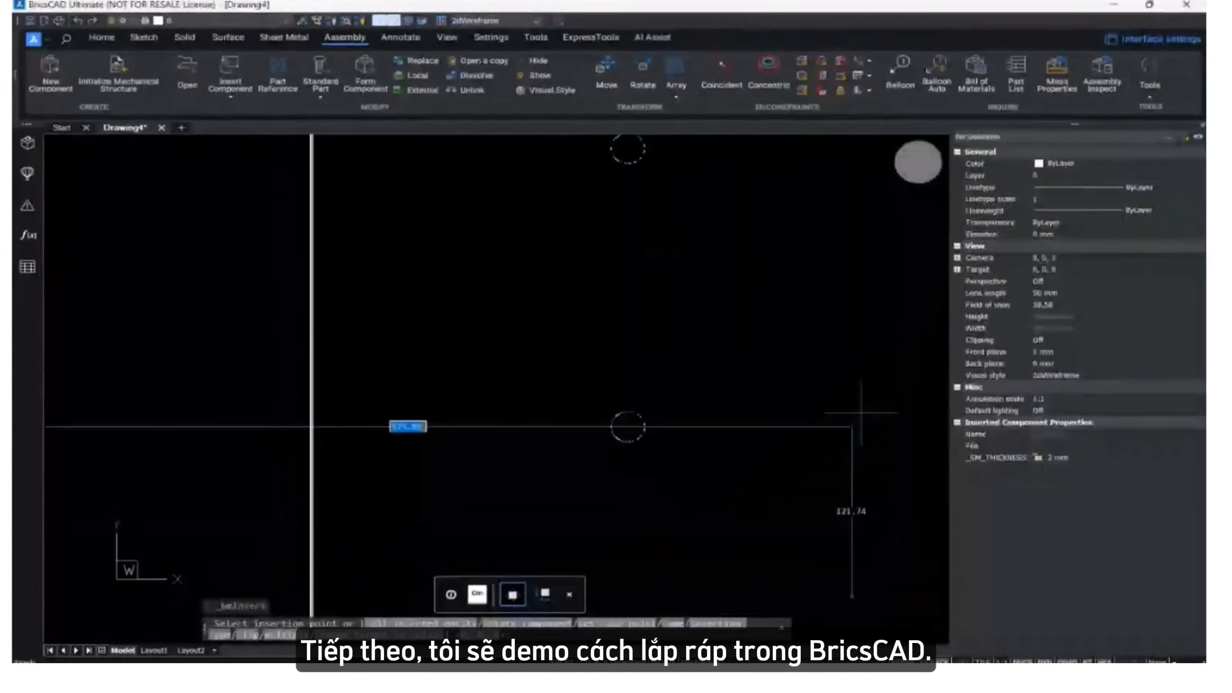
pyautogui.click(906, 176)
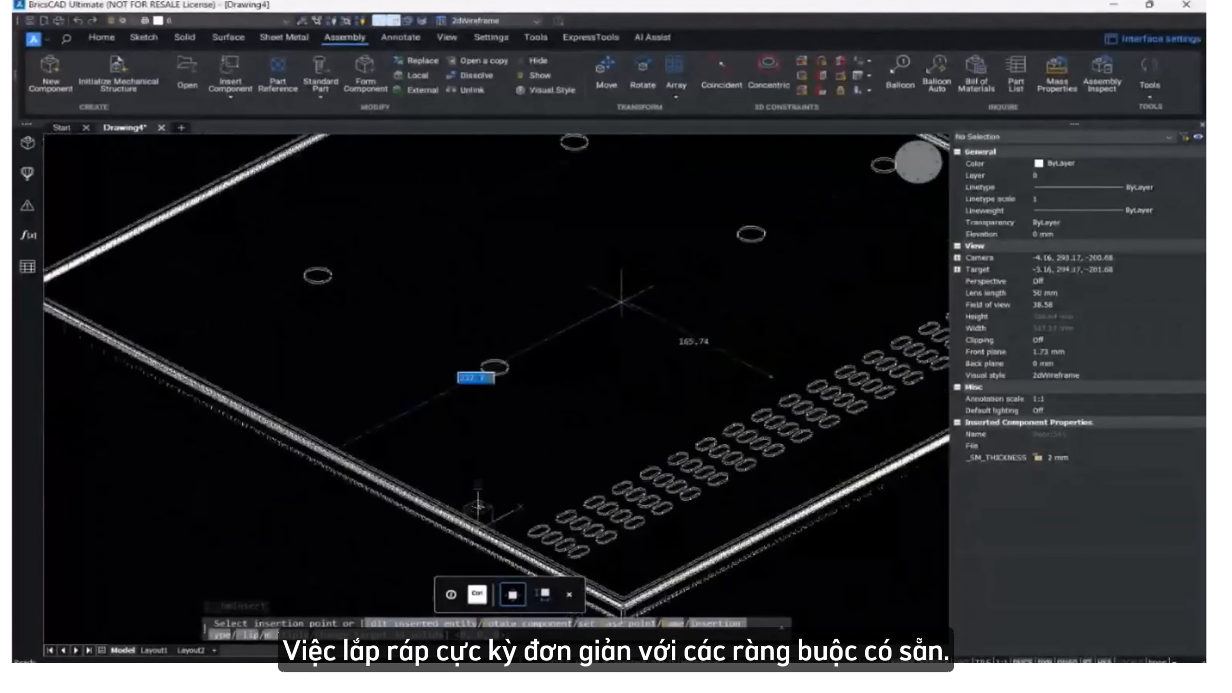
pyautogui.scroll(-3, 621, 301)
pyautogui.scroll(1, 621, 301)
pyautogui.moveTo(539, 349); pyautogui.dragTo(497, 356, button='middle')
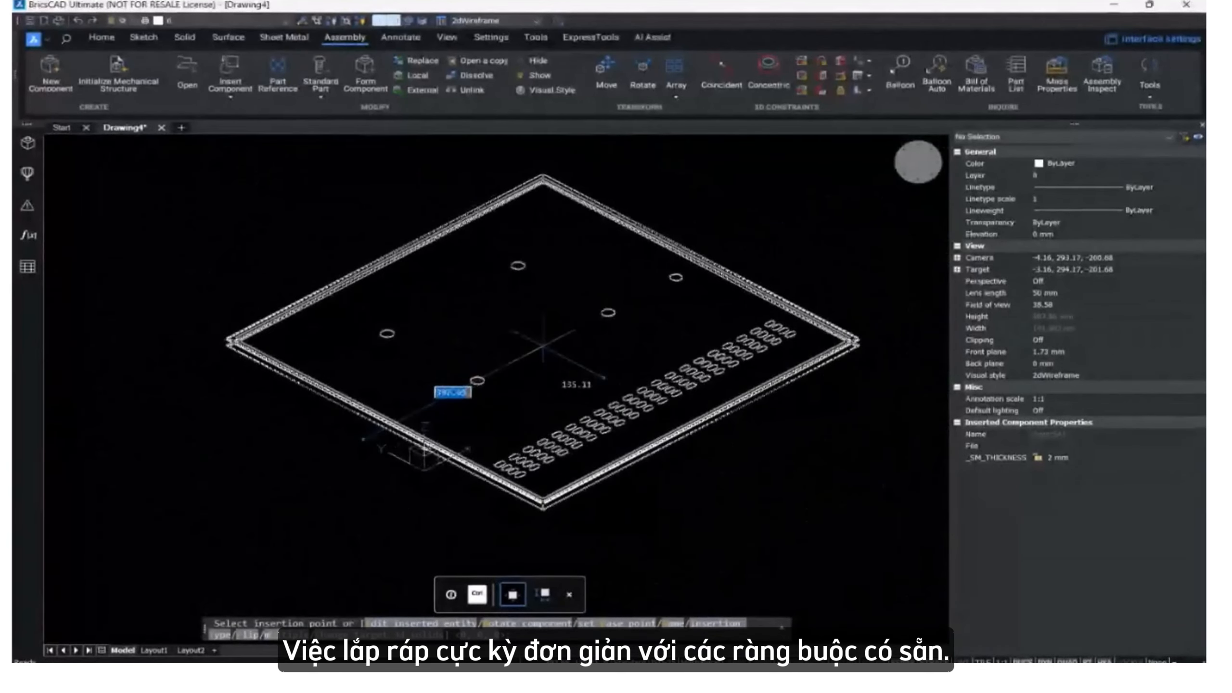
pyautogui.scroll(2, 544, 345)
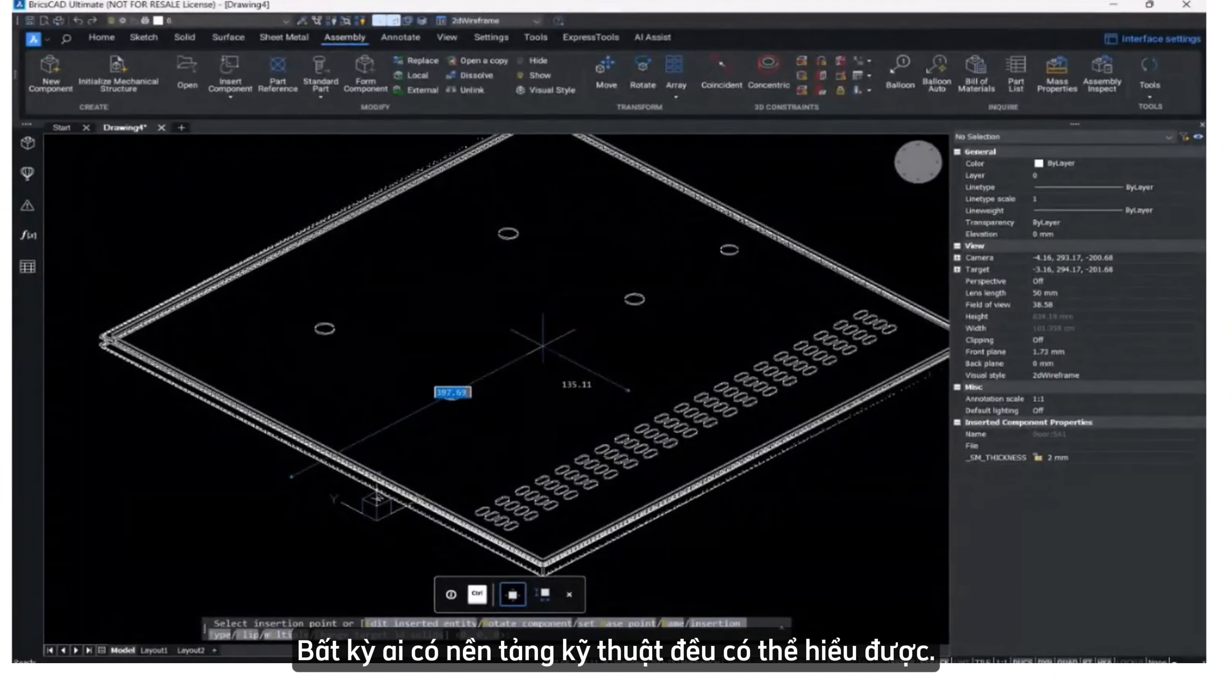
pyautogui.scroll(-2, 543, 345)
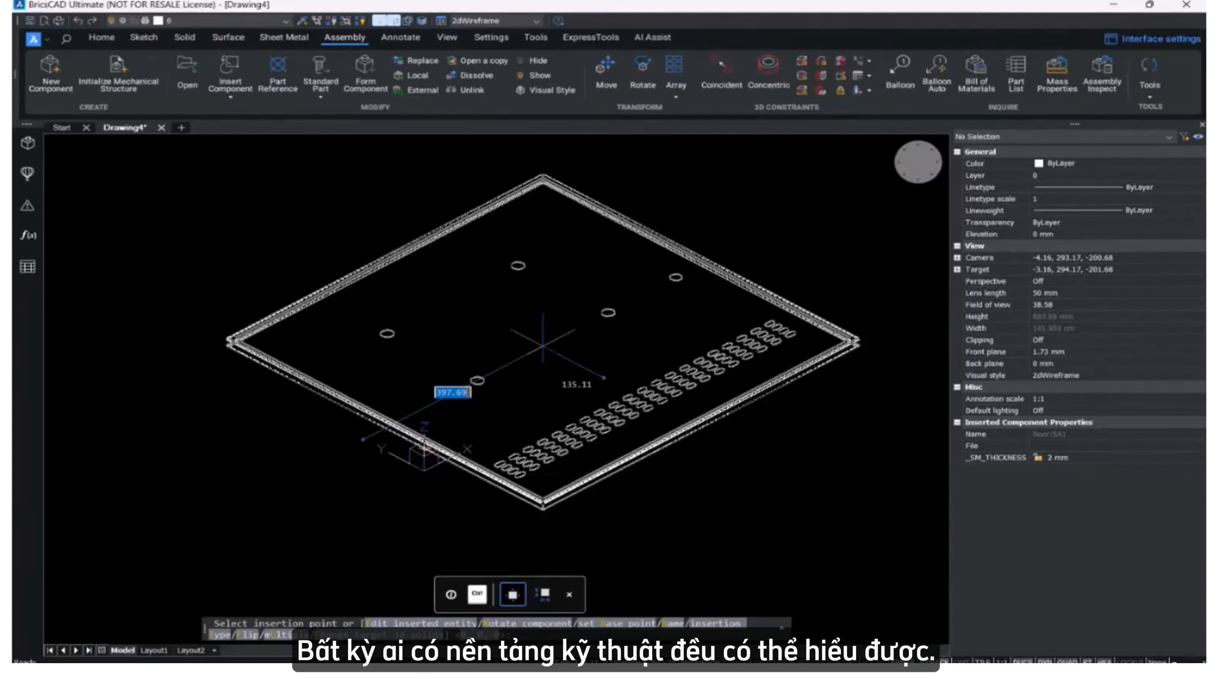
pyautogui.write('0,0,0')
pyautogui.press('Return')
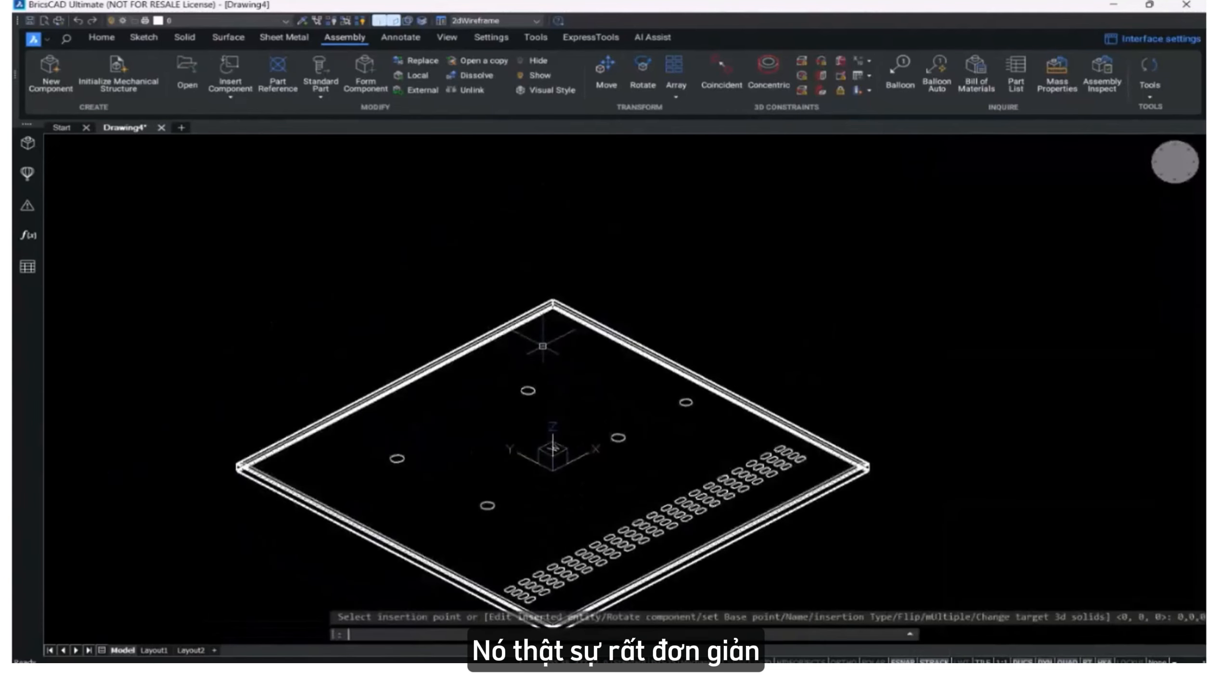
# Switch the assembly drawing's visual style to Modeling.
pyautogui.scroll(-2, 542, 346)
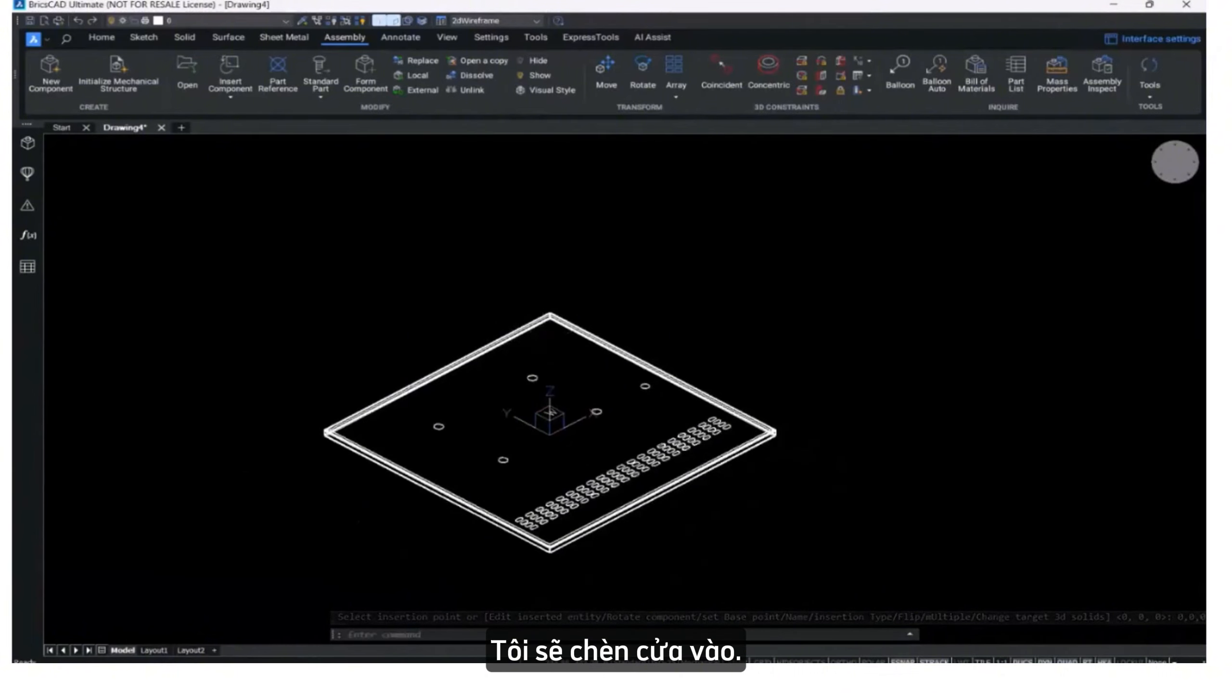
pyautogui.moveTo(406, 311); pyautogui.dragTo(480, 306, button='middle')
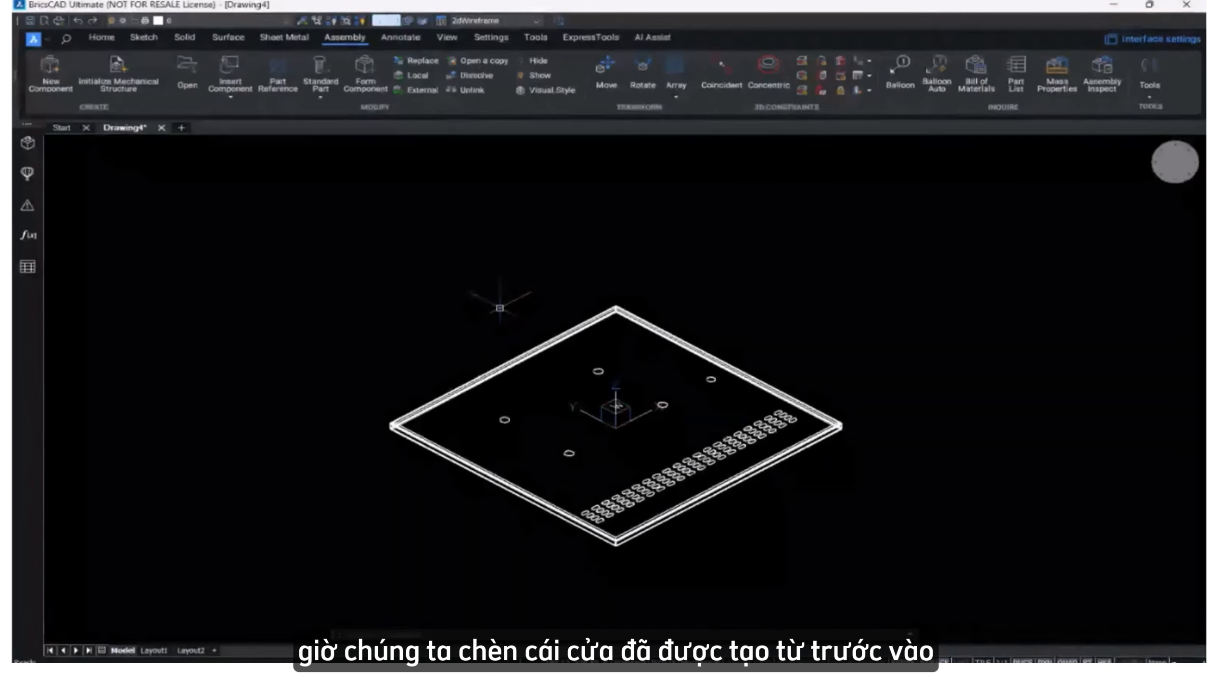
pyautogui.click(518, 22)
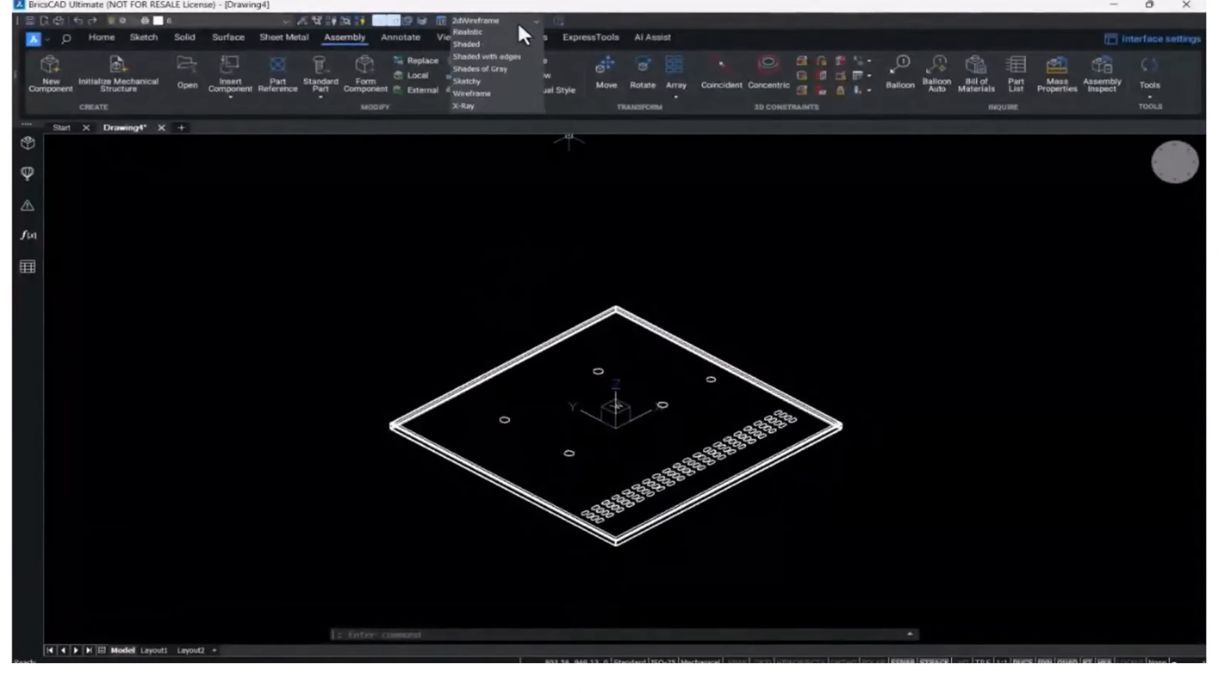
pyautogui.click(487, 68)
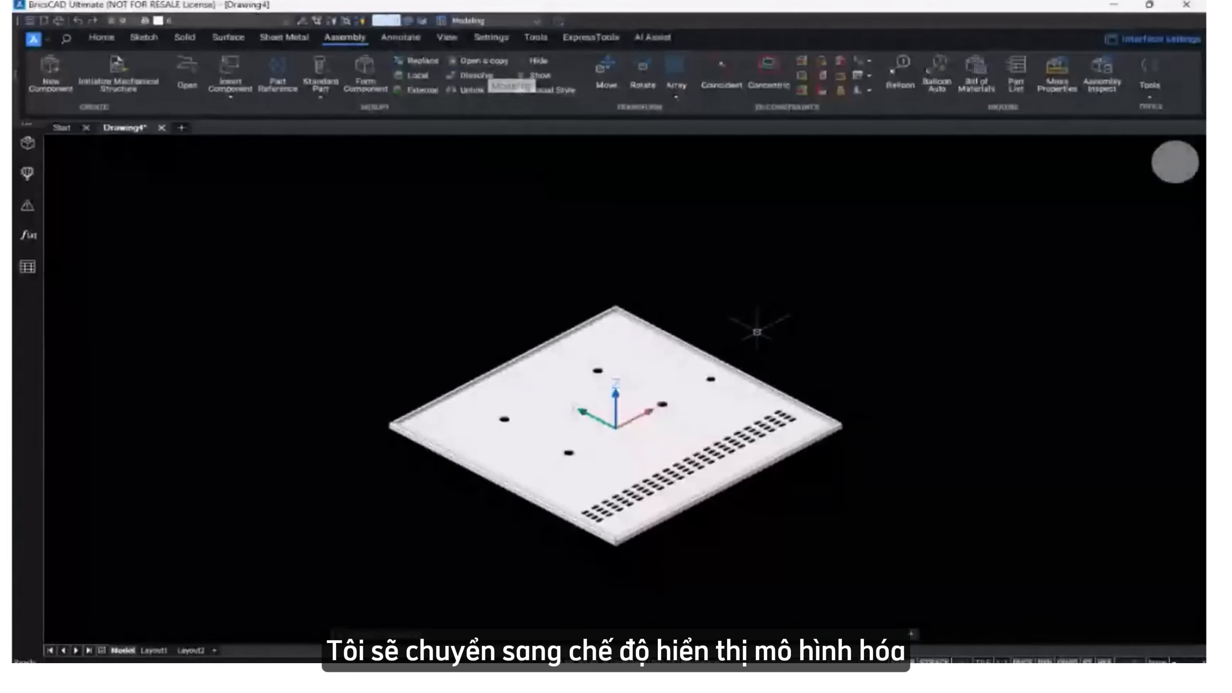
pyautogui.moveTo(757, 332); pyautogui.dragTo(730, 284, button='middle')
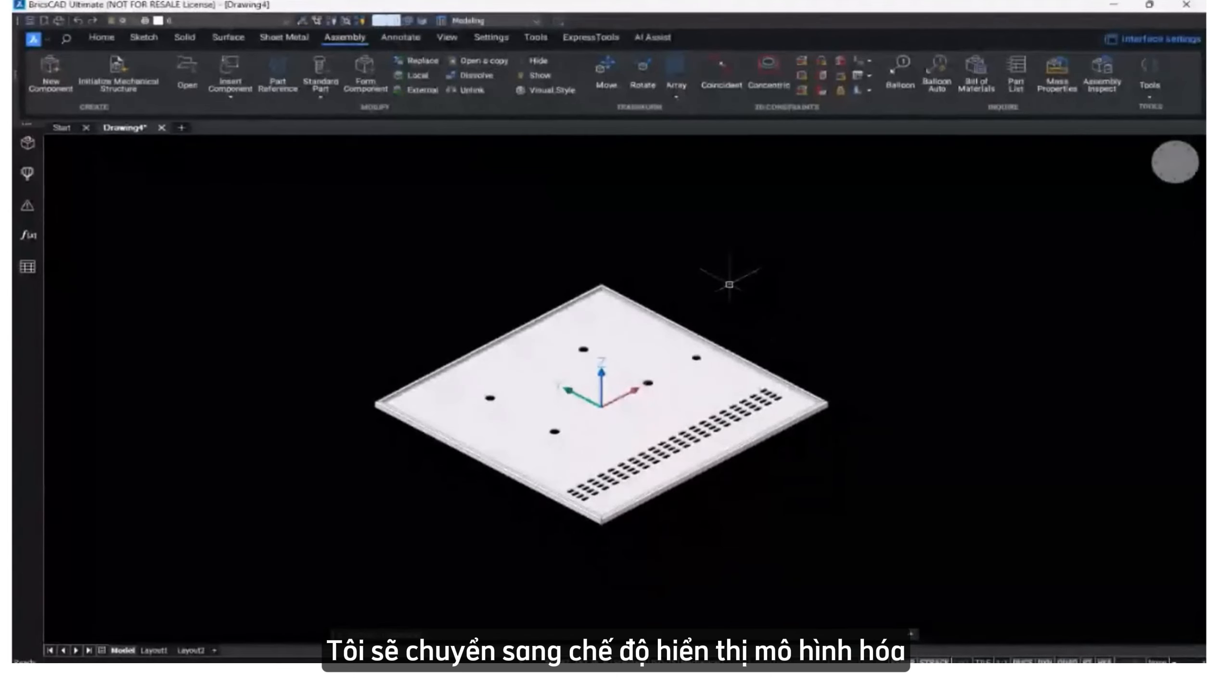
# Lock the inserted door component in position with a 3D Fix constraint.
pyautogui.click(841, 91)
pyautogui.keyDown('shift'); pyautogui.moveTo(852, 289); pyautogui.dragTo(840, 380, button='middle'); pyautogui.keyUp('shift')
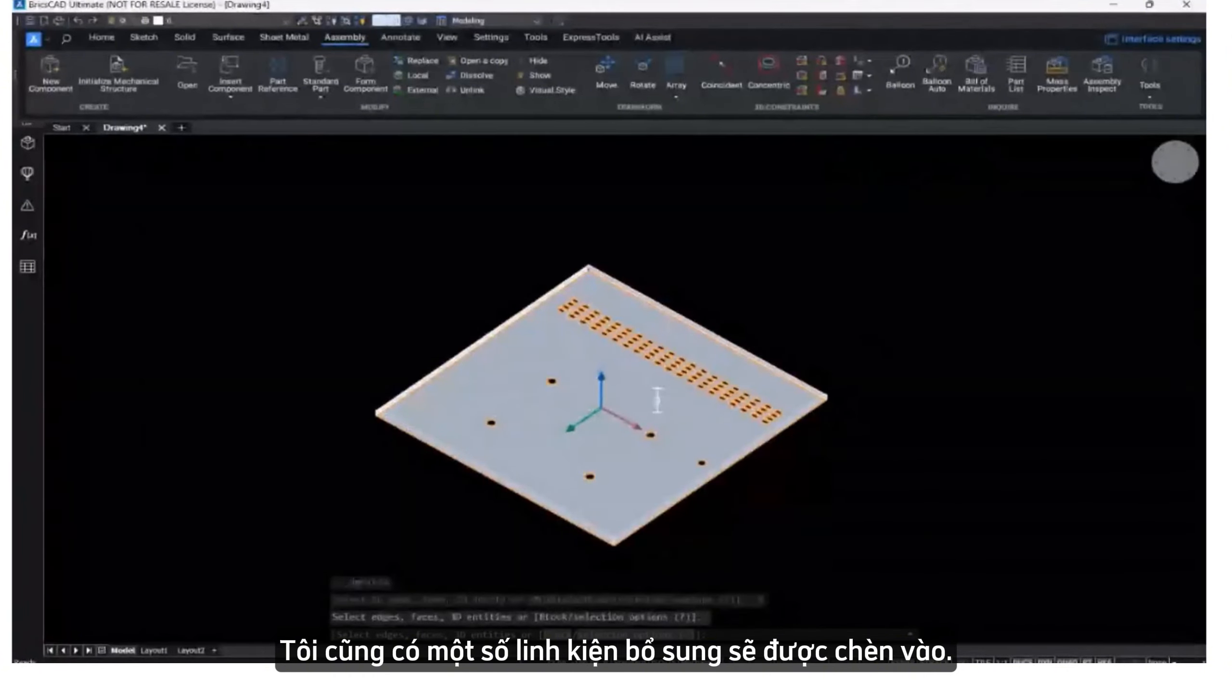
pyautogui.click(655, 403)
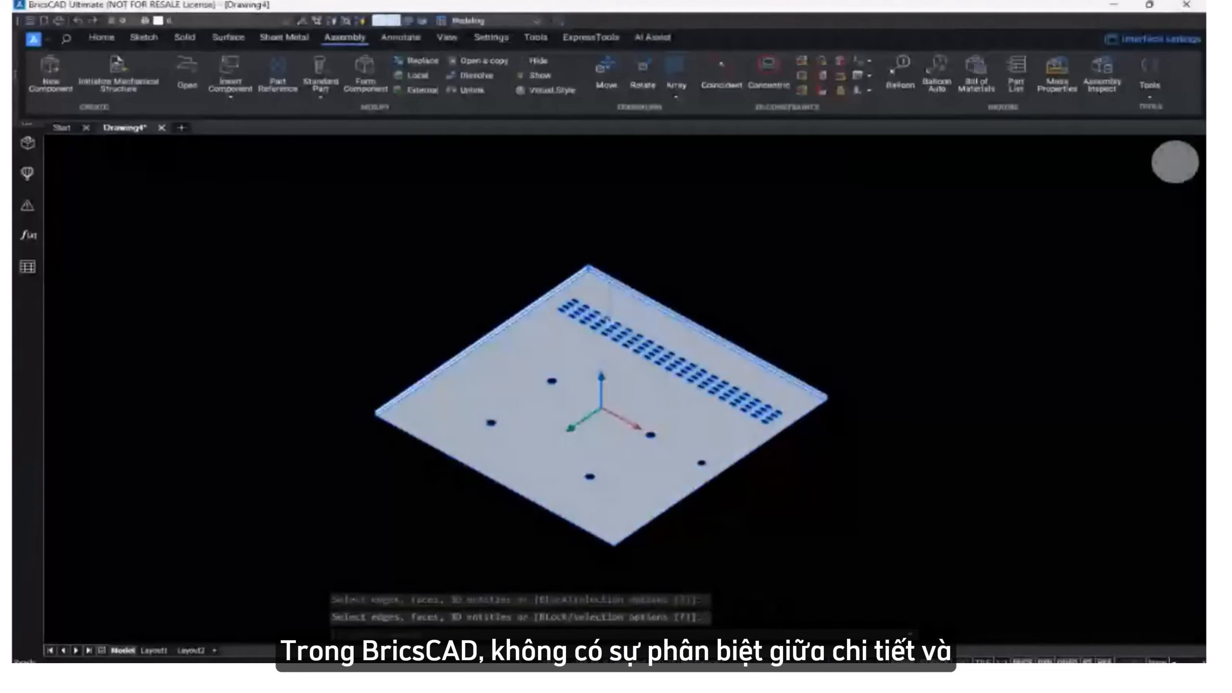
pyautogui.keyDown('shift'); pyautogui.moveTo(602, 485); pyautogui.dragTo(668, 541, button='middle'); pyautogui.keyUp('shift')
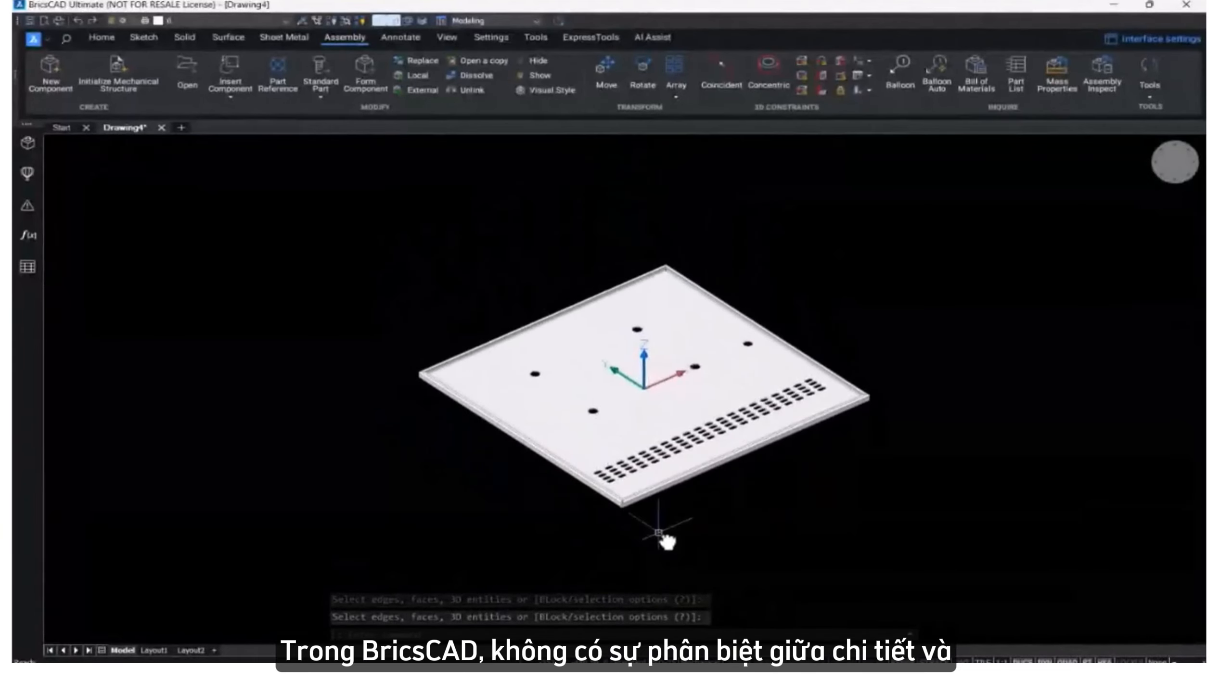
# Insert the Hinge_2.dwg component and place it just outside the door's corner at the end of the edge opposite the slots.
pyautogui.scroll(2, 738, 513)
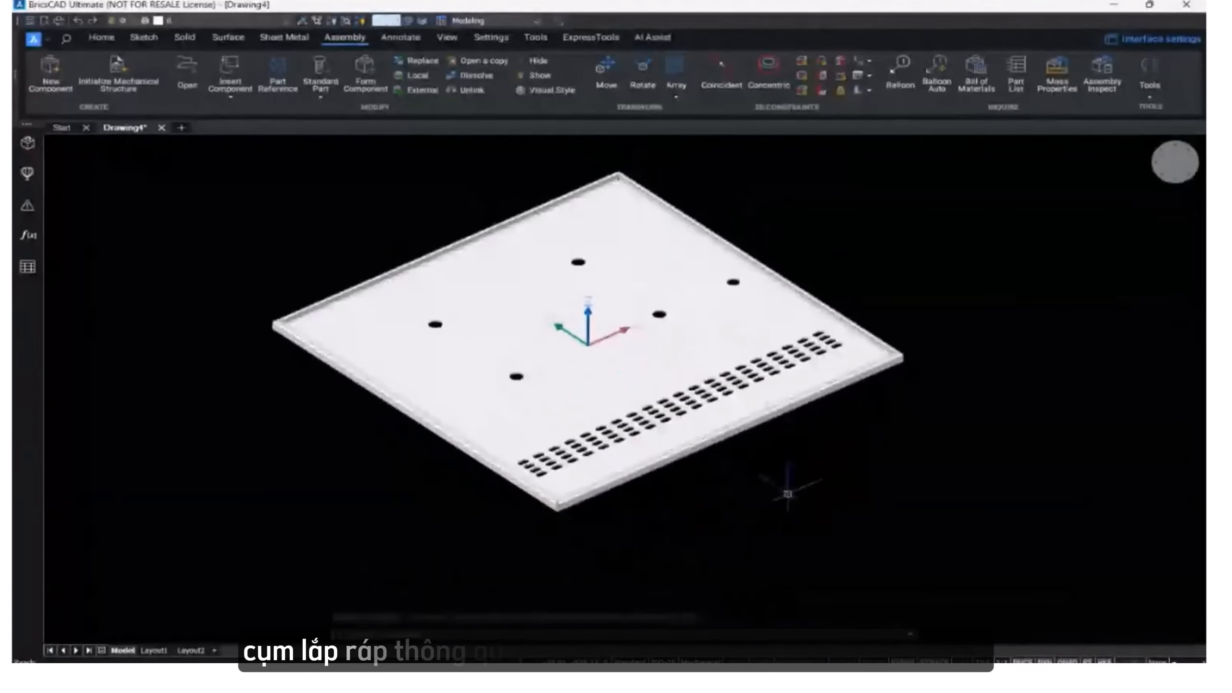
pyautogui.moveTo(787, 492); pyautogui.dragTo(747, 546, button='middle')
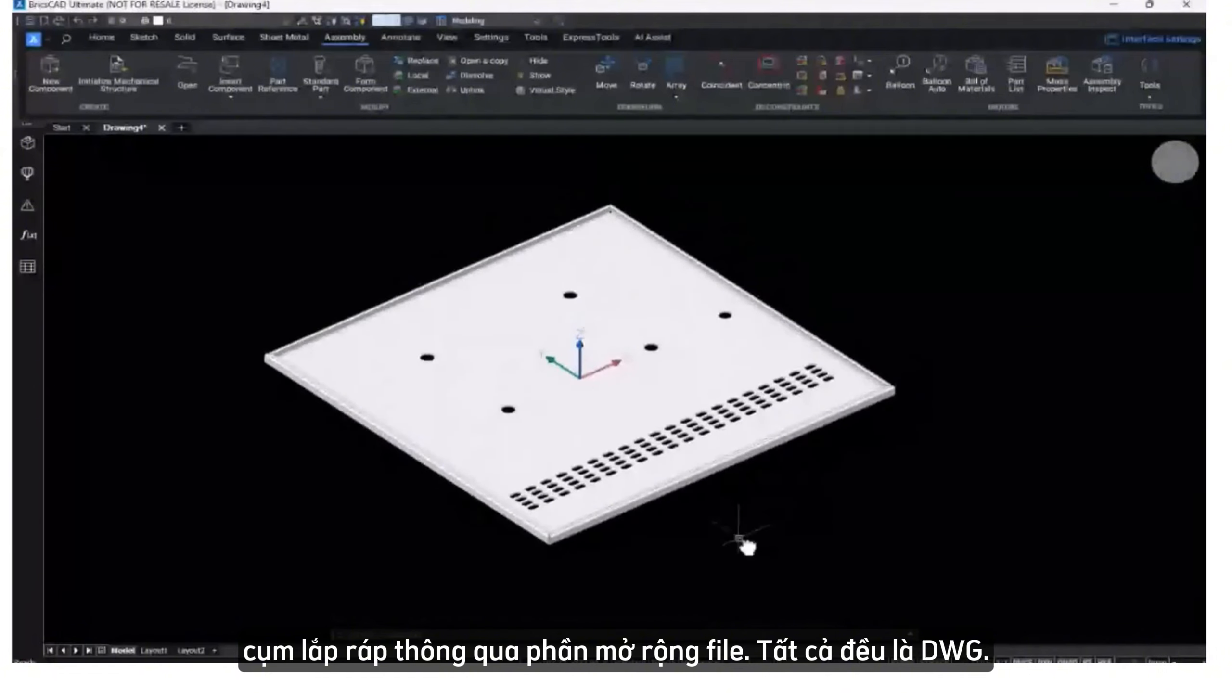
pyautogui.click(229, 68)
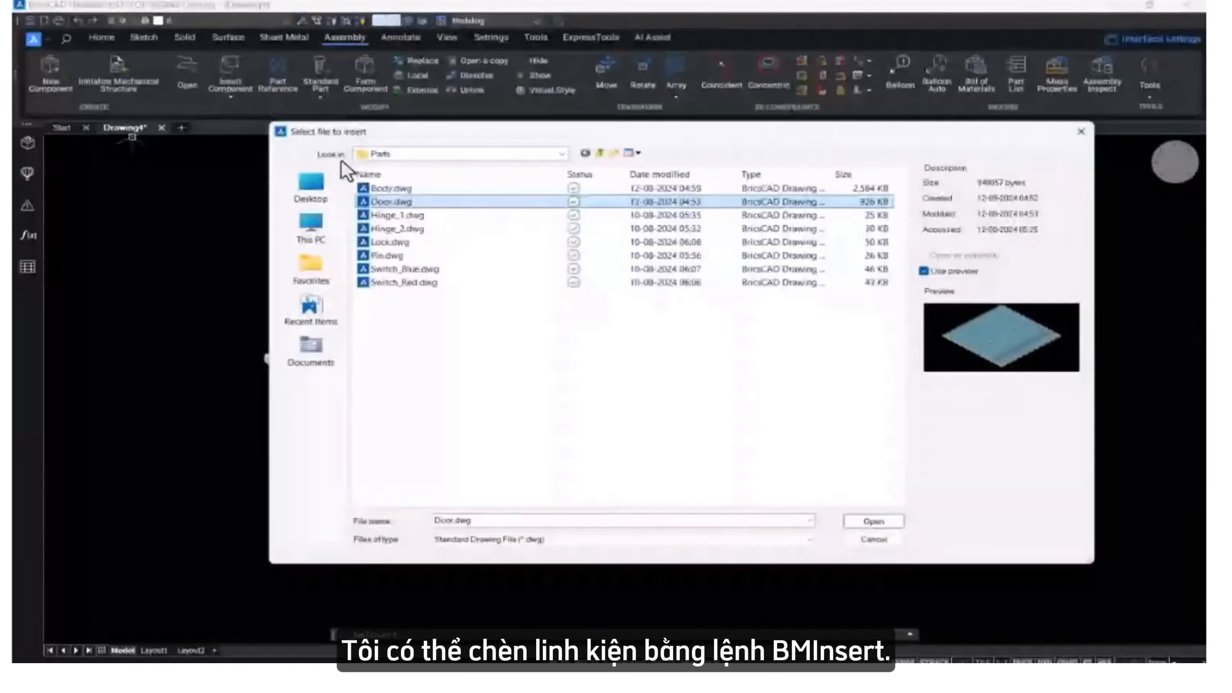
pyautogui.click(410, 231)
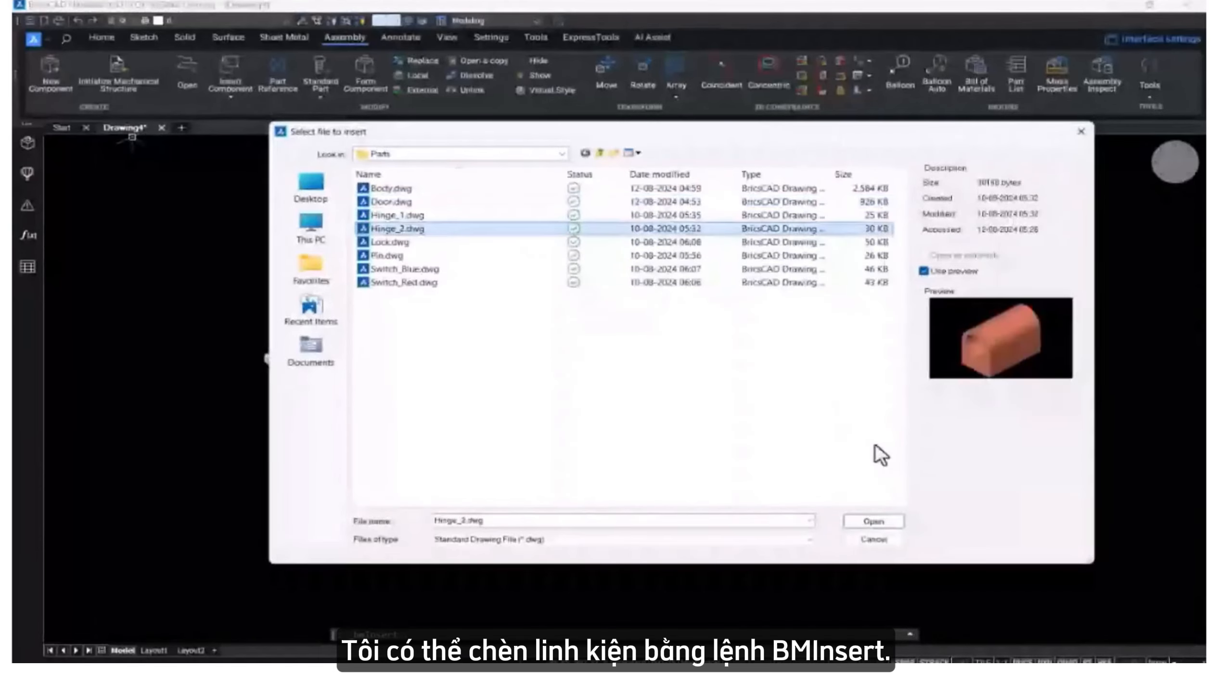
pyautogui.click(873, 521)
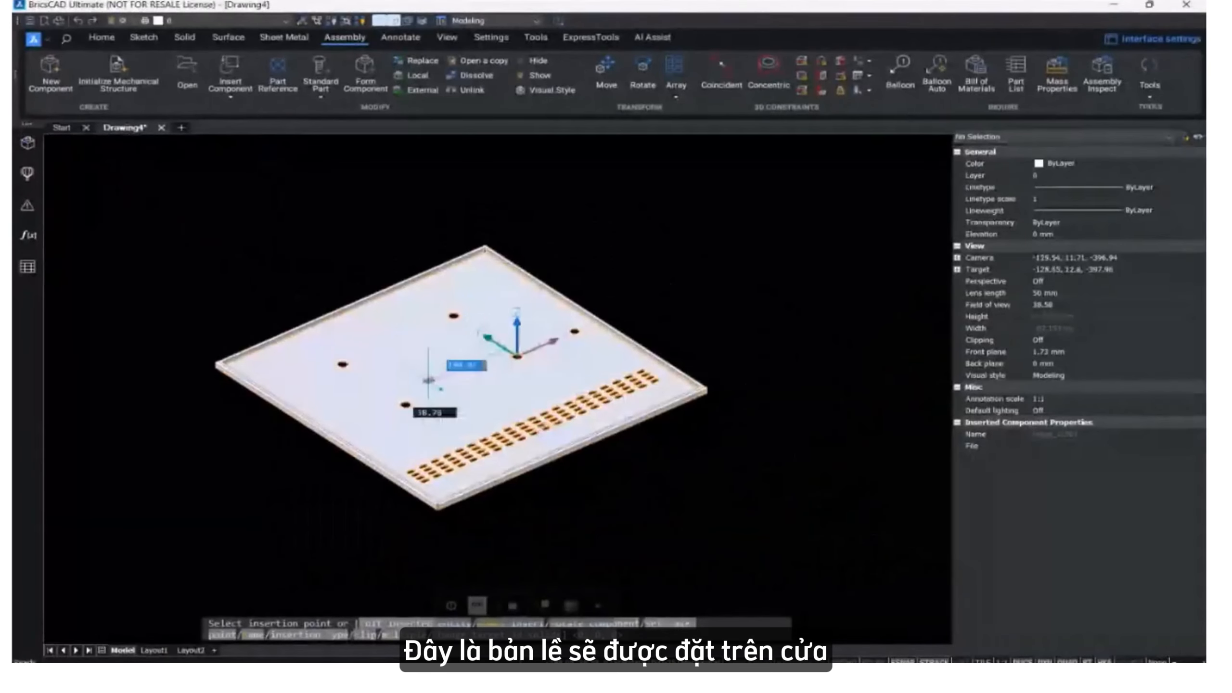
pyautogui.scroll(5, 290, 362)
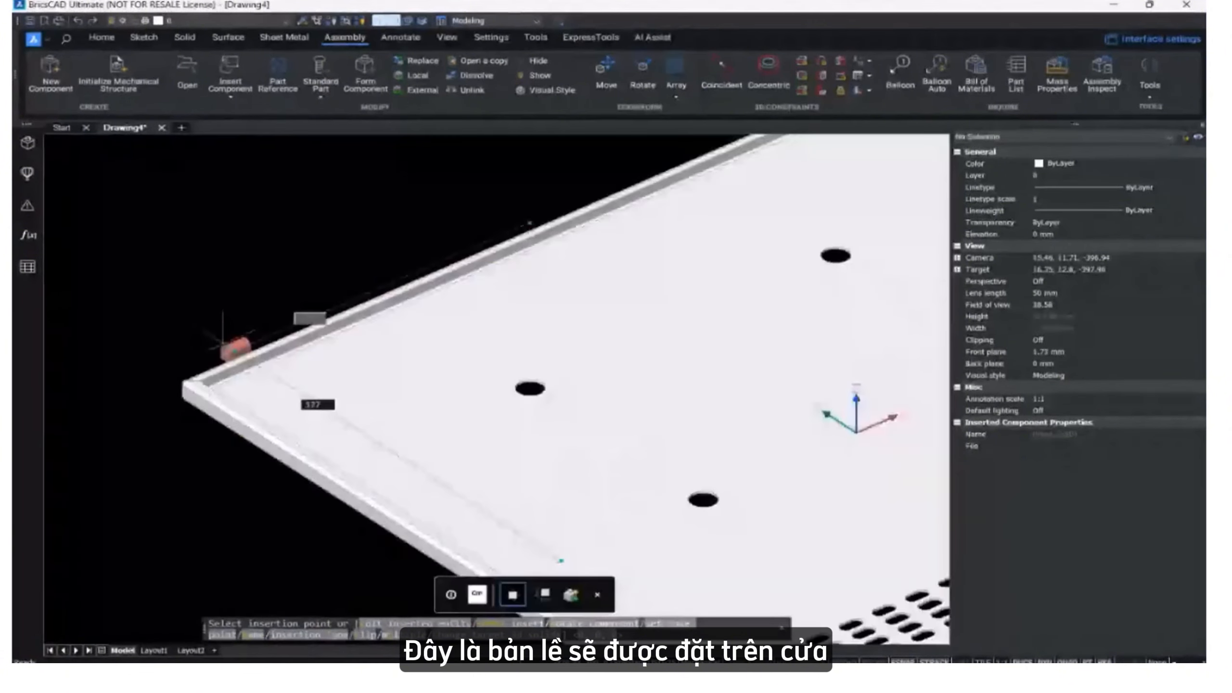
pyautogui.scroll(3, 204, 347)
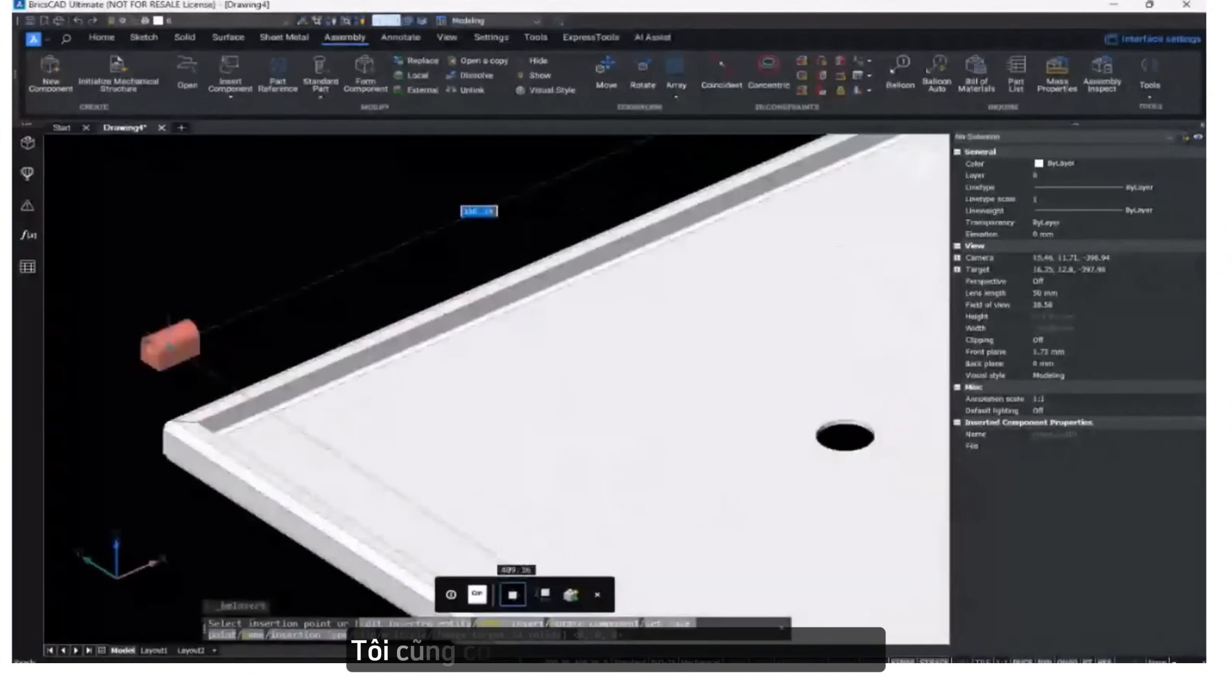
pyautogui.scroll(-8, 196, 345)
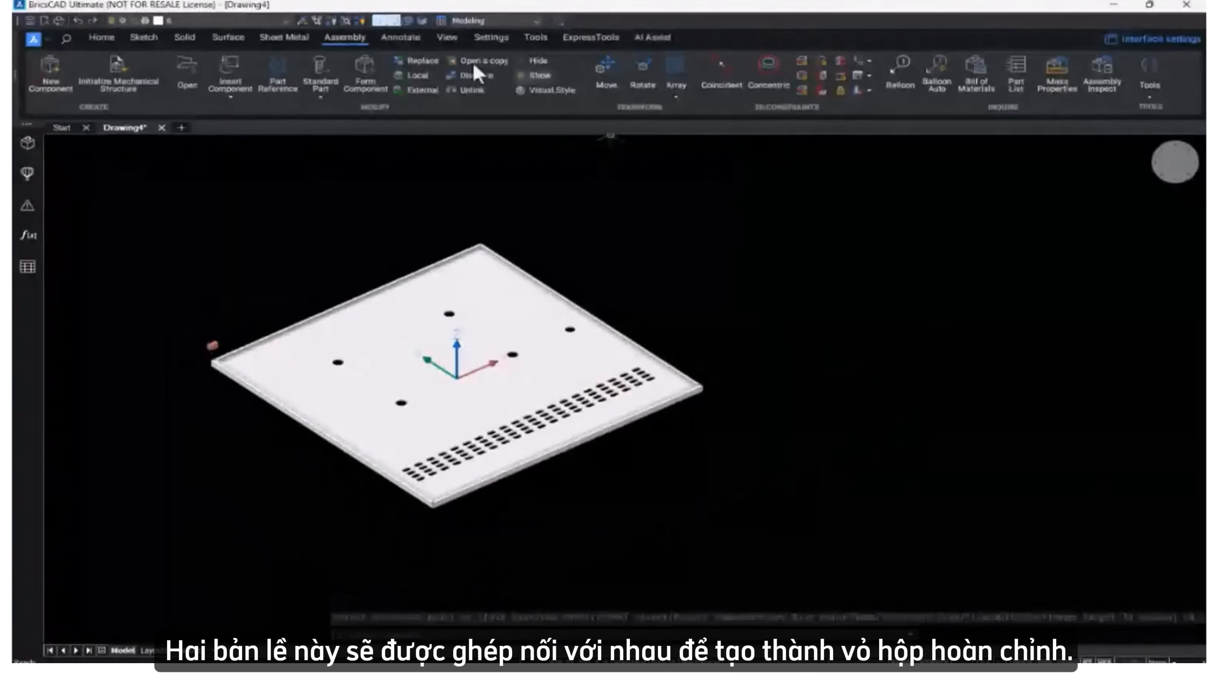
# Insert a second copy of the Hinge_2.dwg component and place it just outside the door's corner at the slotted end.
pyautogui.click(245, 88)
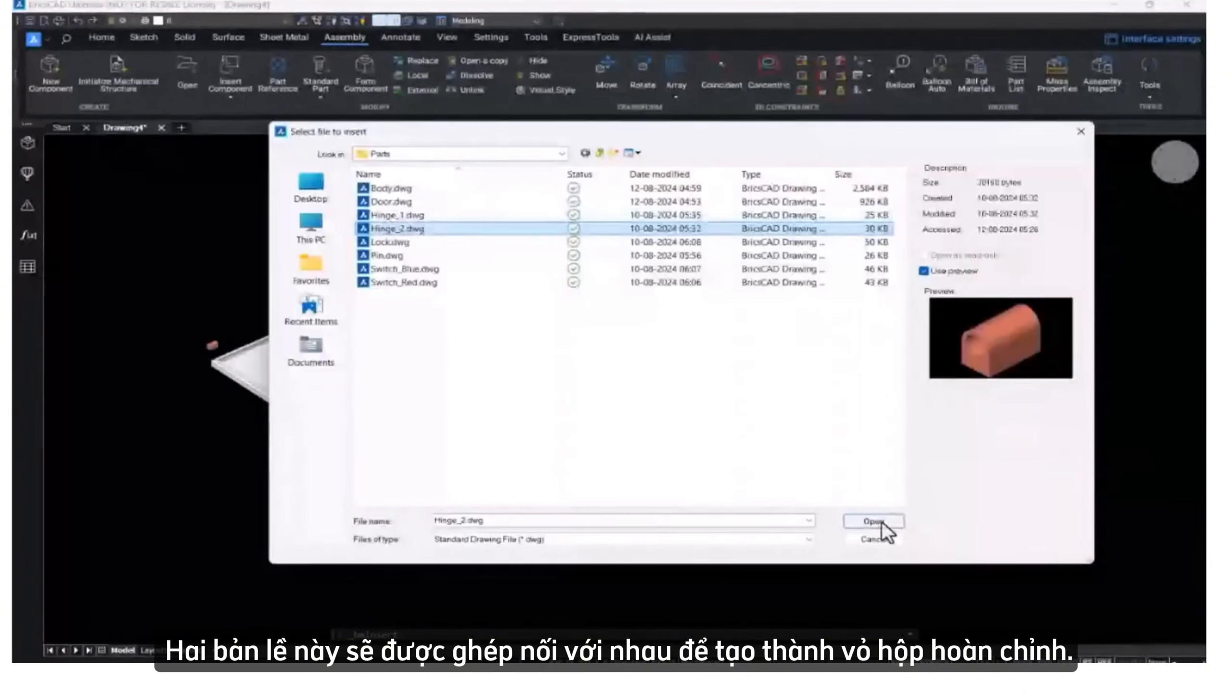
pyautogui.click(882, 521)
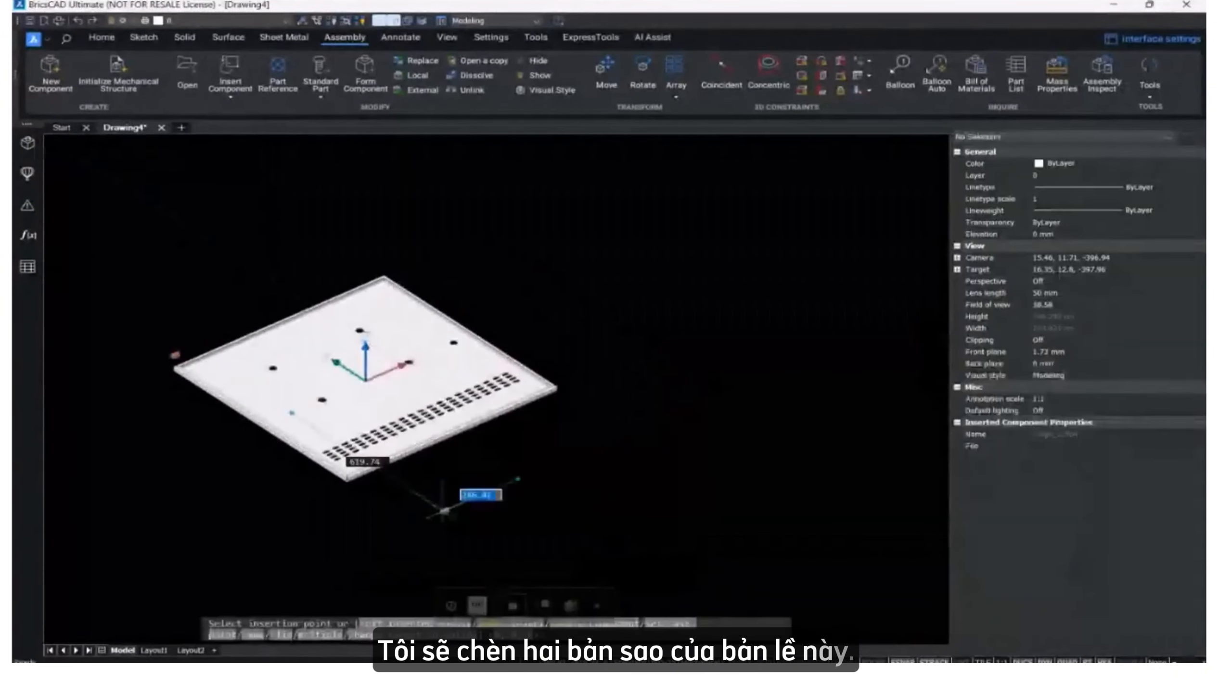
pyautogui.scroll(5, 556, 559)
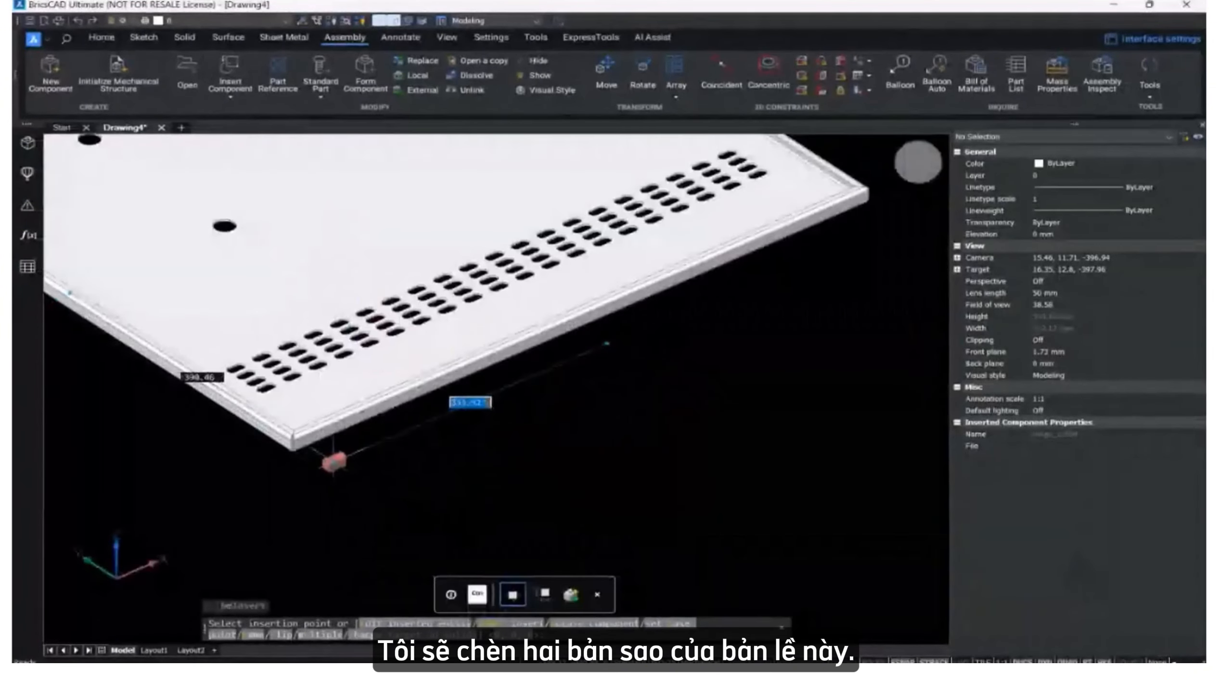
pyautogui.click(336, 463)
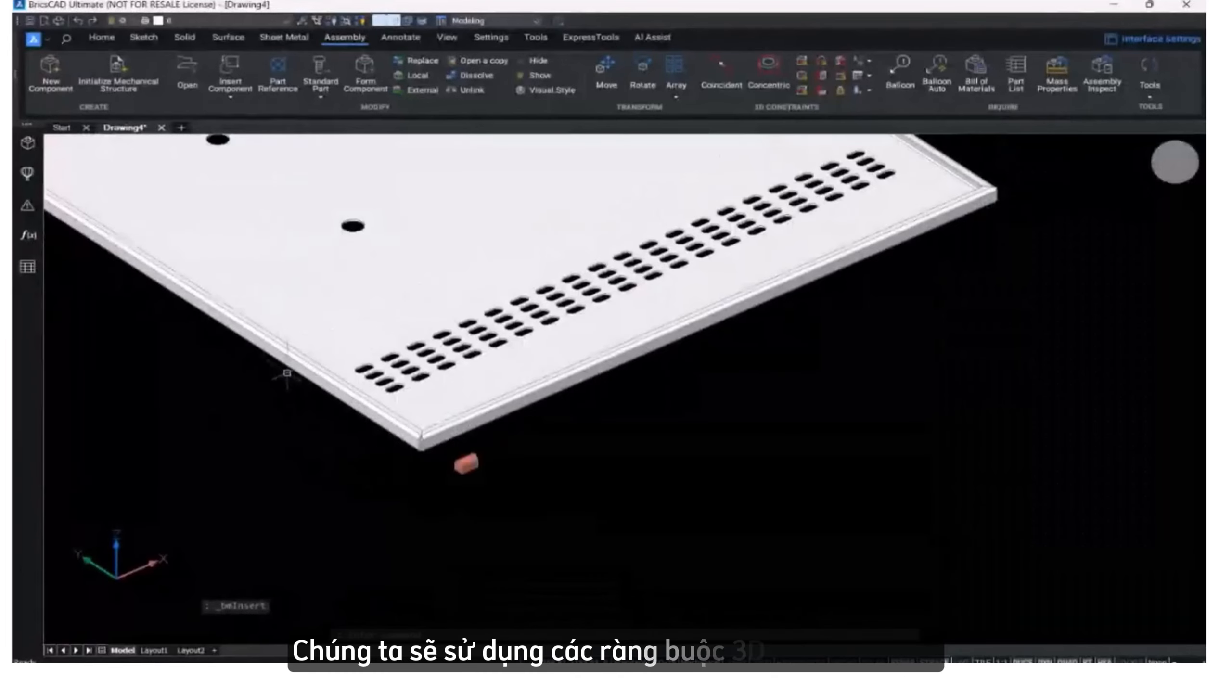
# Rotate the first hinge, beside the corner away from the slots, 90 degrees about its lengthwise axis using the manipulator.
pyautogui.scroll(-1, 287, 368)
pyautogui.moveTo(300, 363); pyautogui.dragTo(528, 528, button='middle')
pyautogui.scroll(2, 263, 359)
pyautogui.scroll(2, 263, 359)
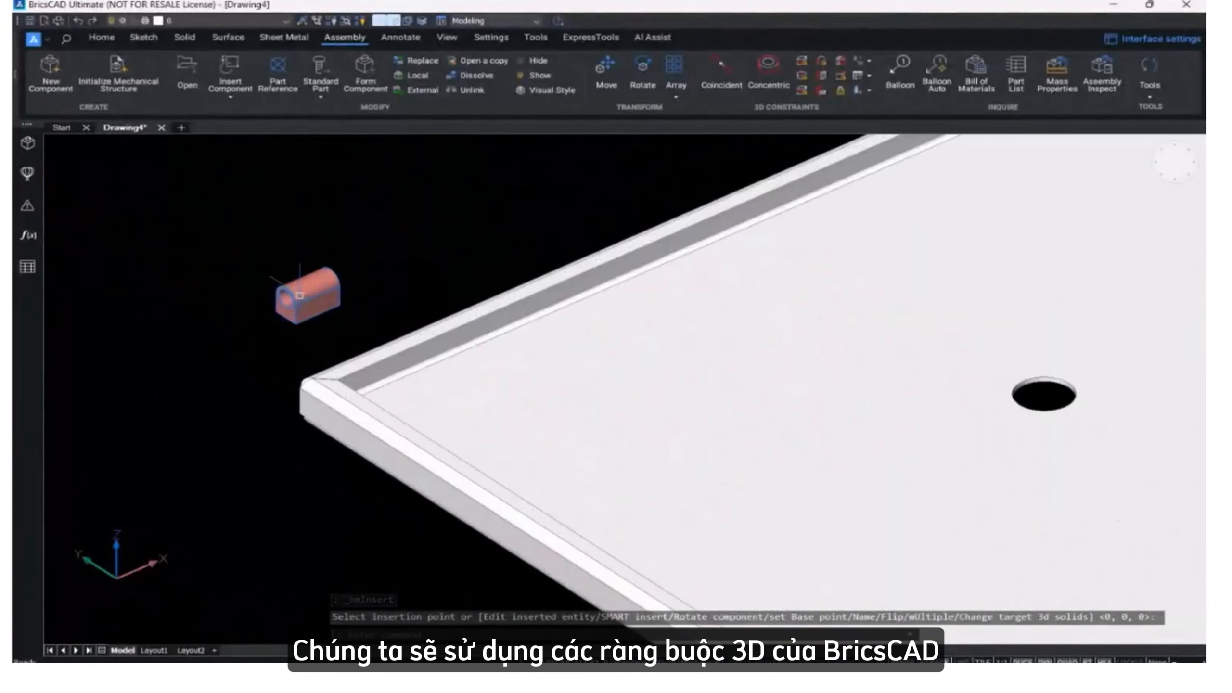
pyautogui.click(314, 295)
pyautogui.click(292, 251)
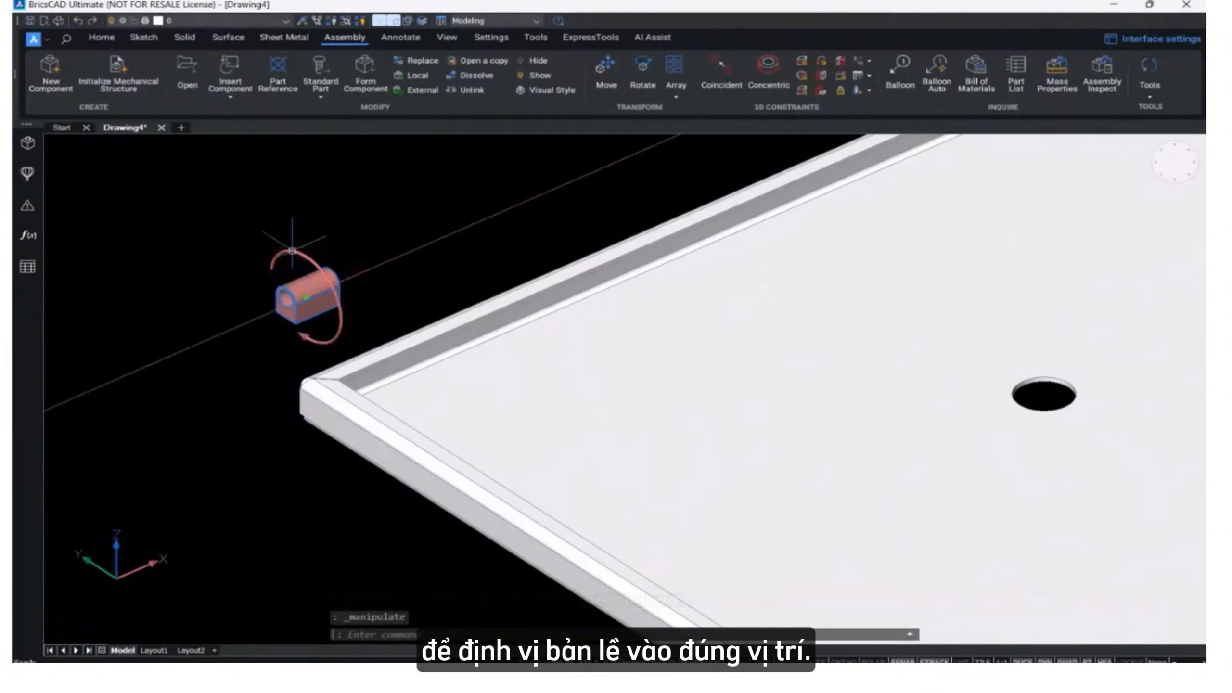
pyautogui.click(292, 251)
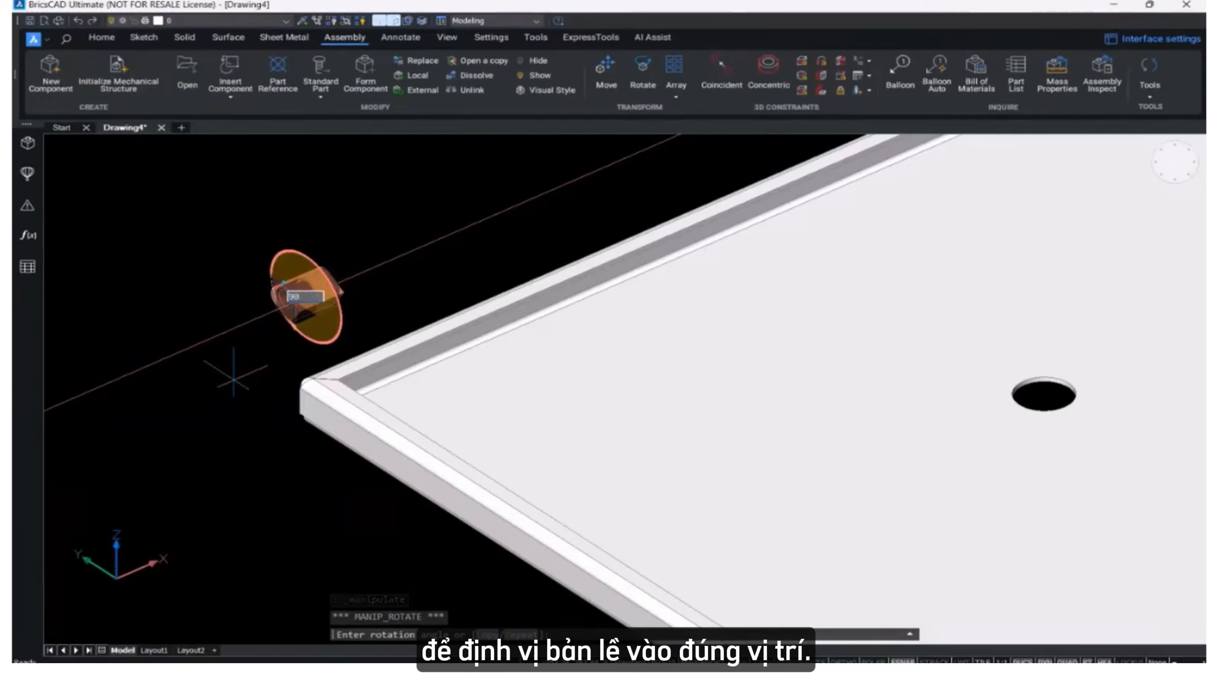
pyautogui.press('Return')
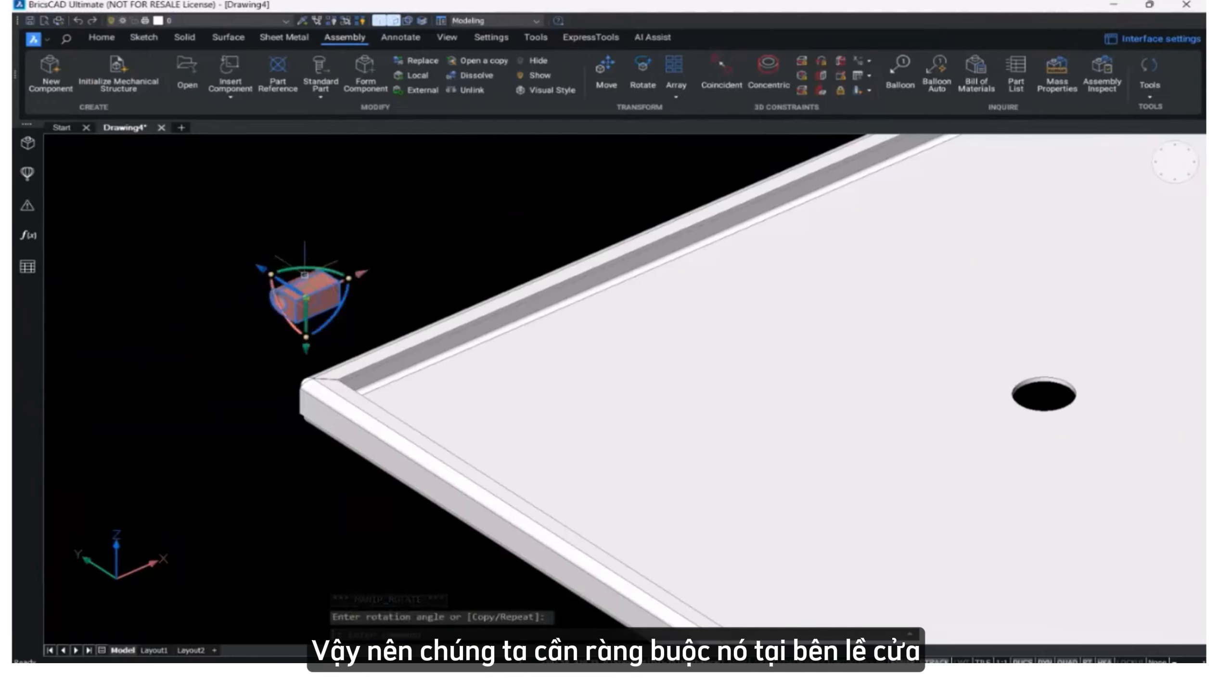
# Rotate the first hinge 90 degrees about the vertical axis so its length runs parallel to the door edge leading toward the slots.
pyautogui.click(303, 267)
pyautogui.click(310, 266)
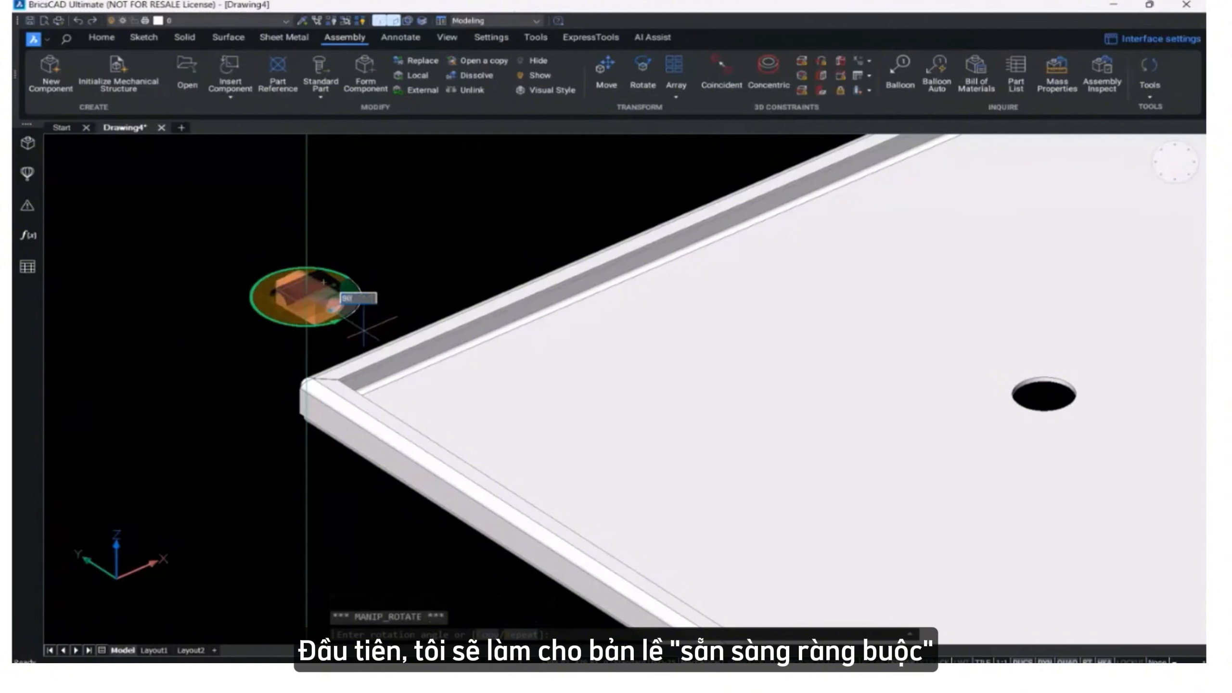
pyautogui.press('Return')
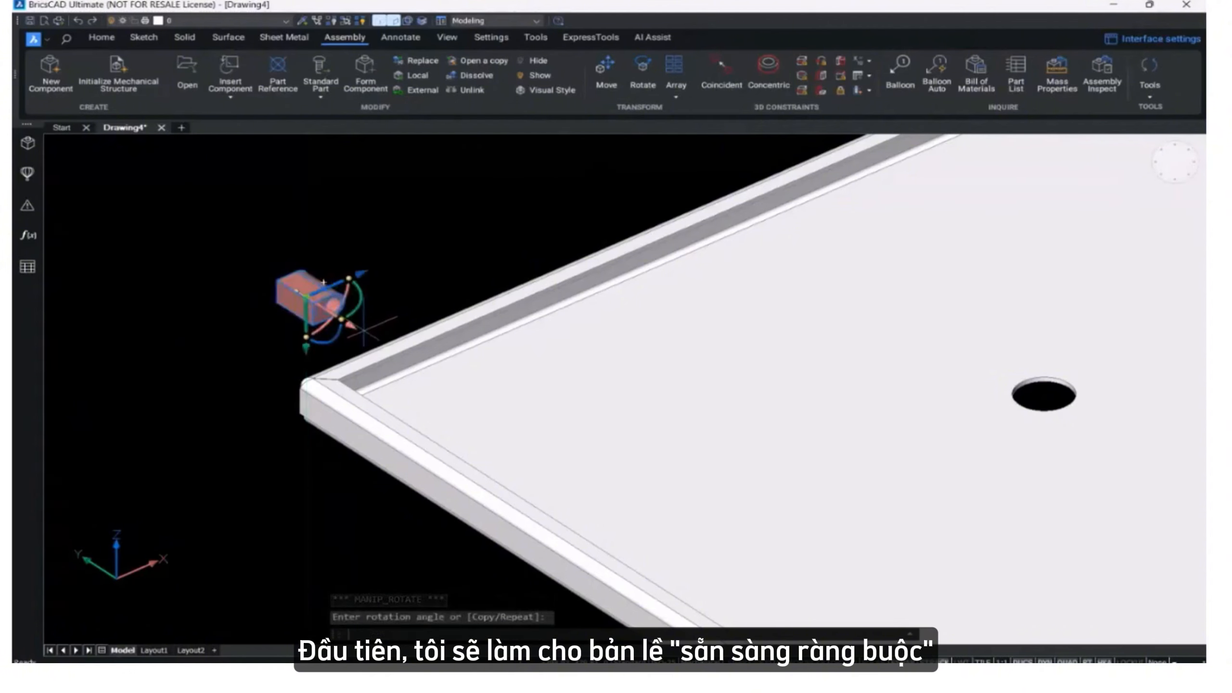
pyautogui.press('Escape')
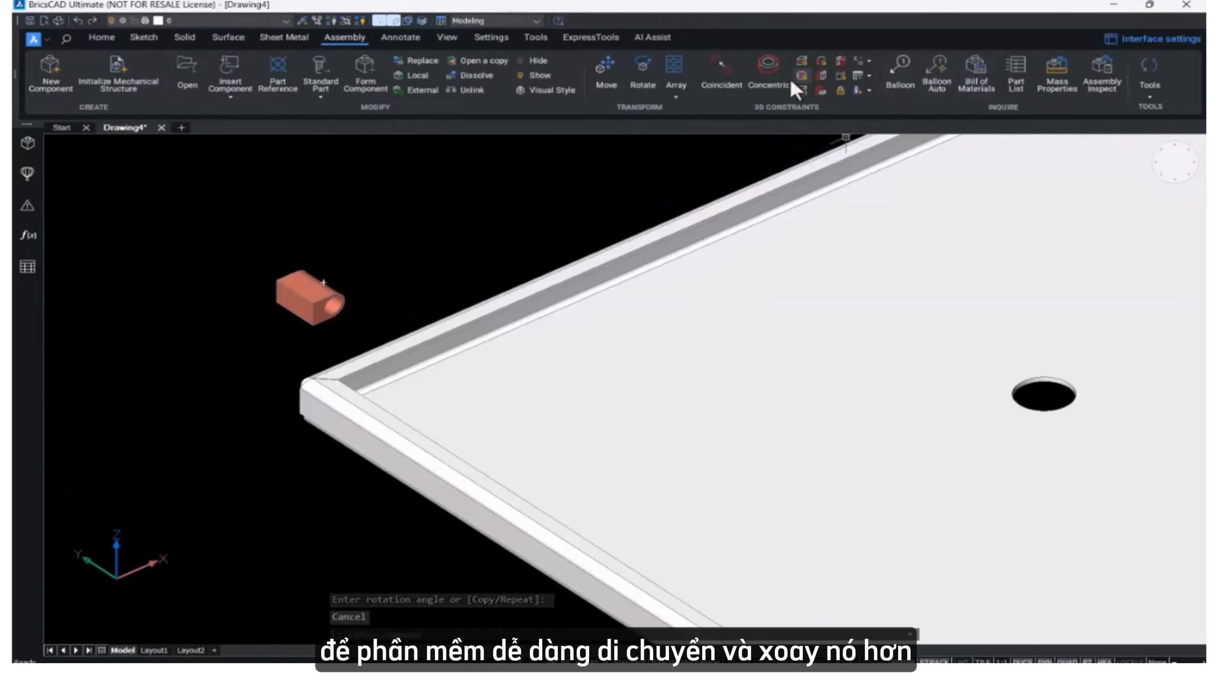
# Apply a 3D Coincident constraint between the first hinge's flat base face and the inner face of the door's side flange.
pyautogui.click(728, 81)
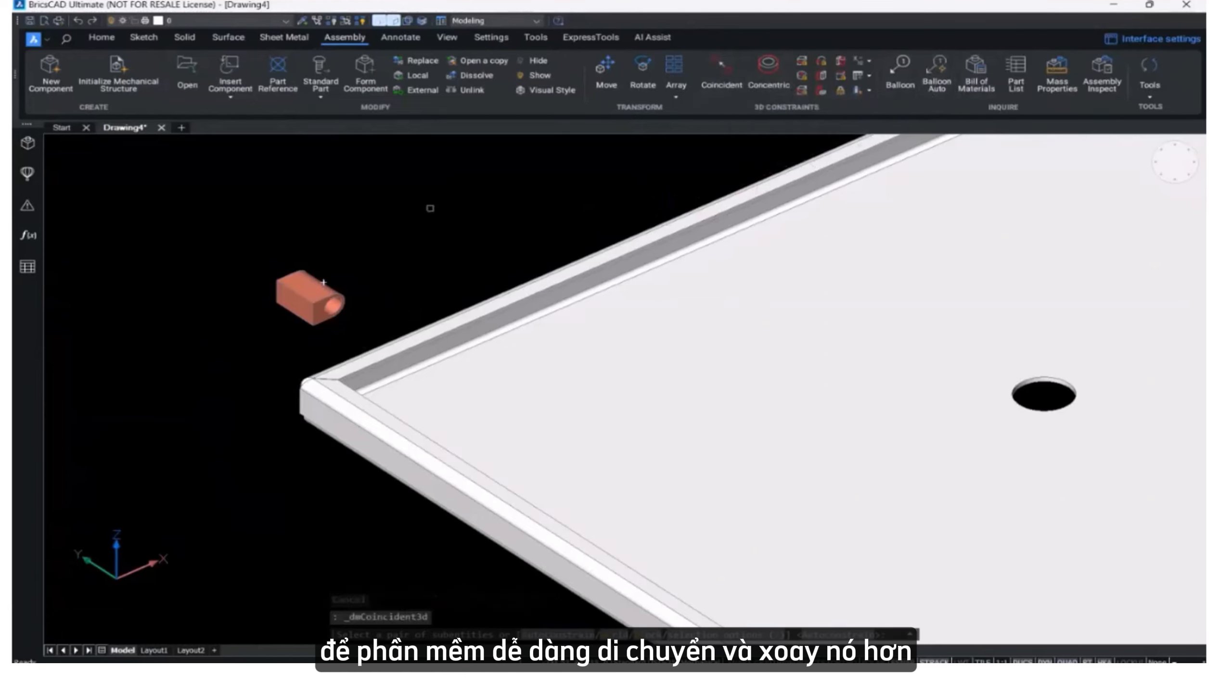
pyautogui.click(323, 282)
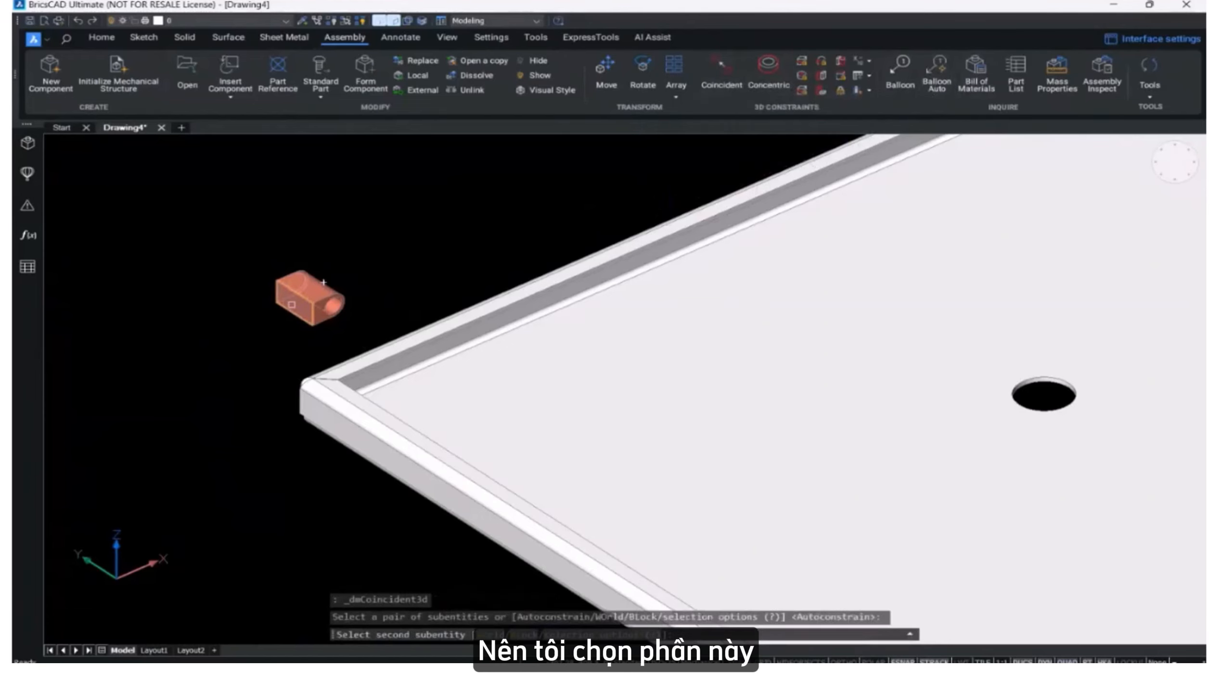
pyautogui.scroll(-5, 320, 301)
pyautogui.keyDown('shift'); pyautogui.moveTo(318, 324); pyautogui.dragTo(131, 294, button='middle'); pyautogui.keyUp('shift')
pyautogui.moveTo(364, 228); pyautogui.dragTo(624, 277, button='middle')
pyautogui.keyDown('shift'); pyautogui.moveTo(564, 395); pyautogui.dragTo(565, 298, button='middle'); pyautogui.keyUp('shift')
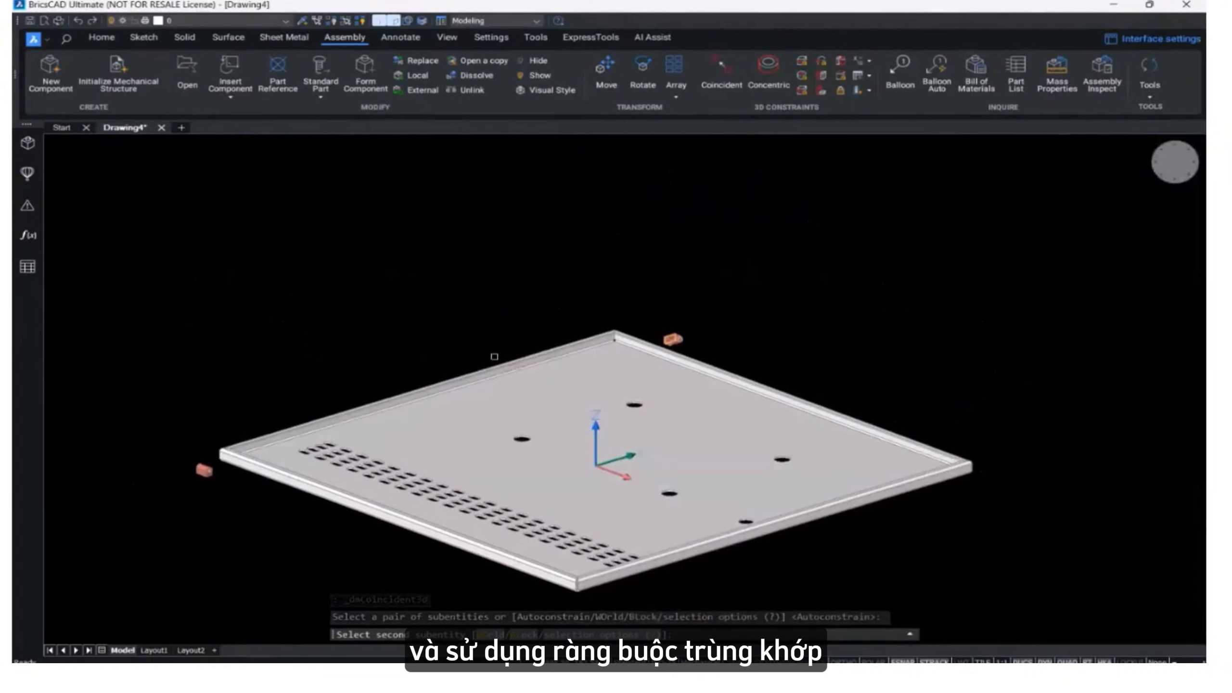
pyautogui.scroll(10, 548, 350)
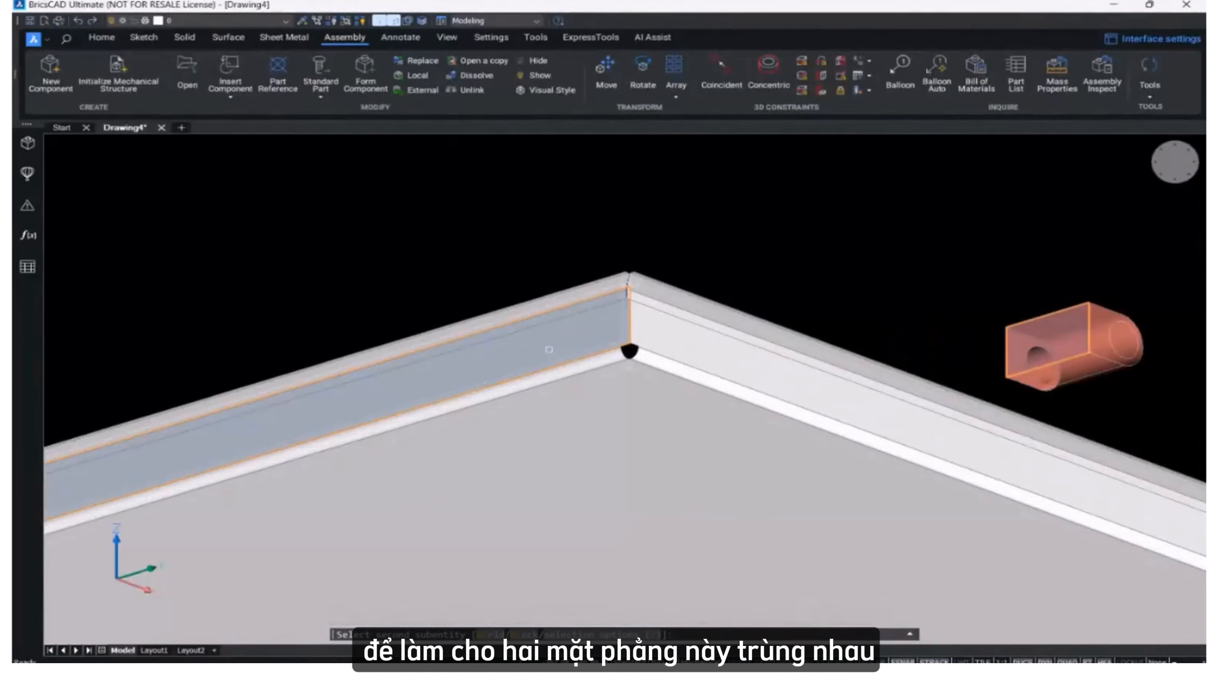
pyautogui.click(548, 349)
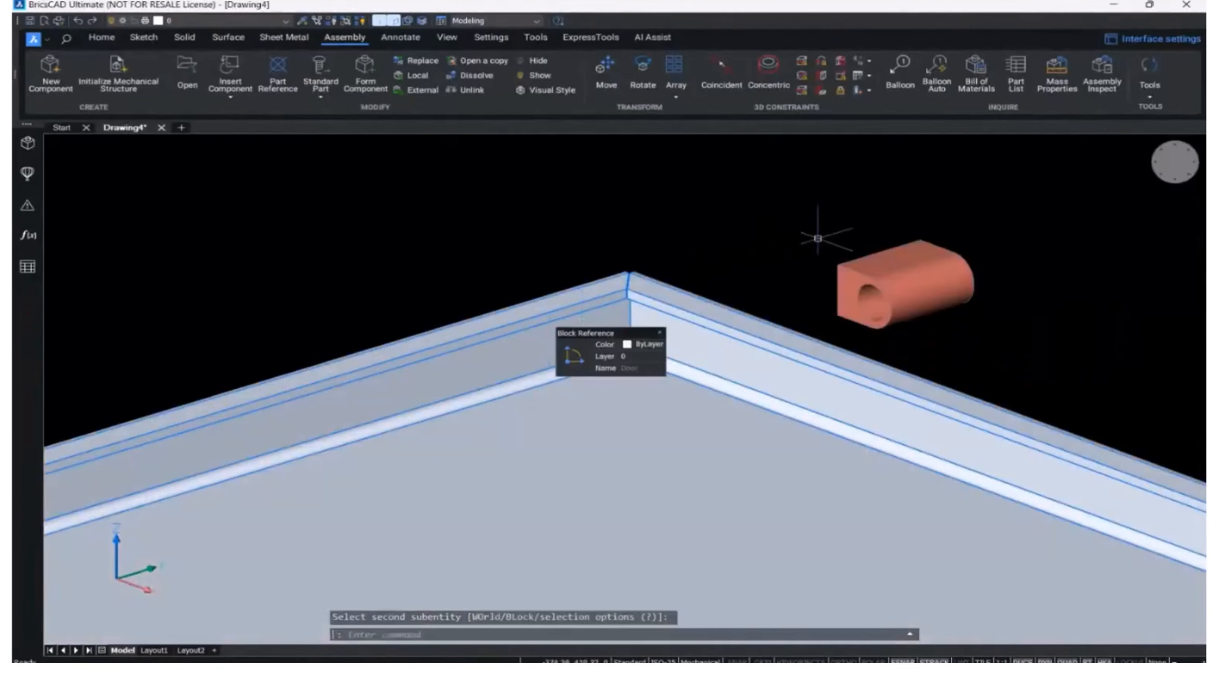
# Apply a 3D Coincident constraint between the first hinge's upper flat face and the narrow face under the side flange's lip.
pyautogui.click(724, 77)
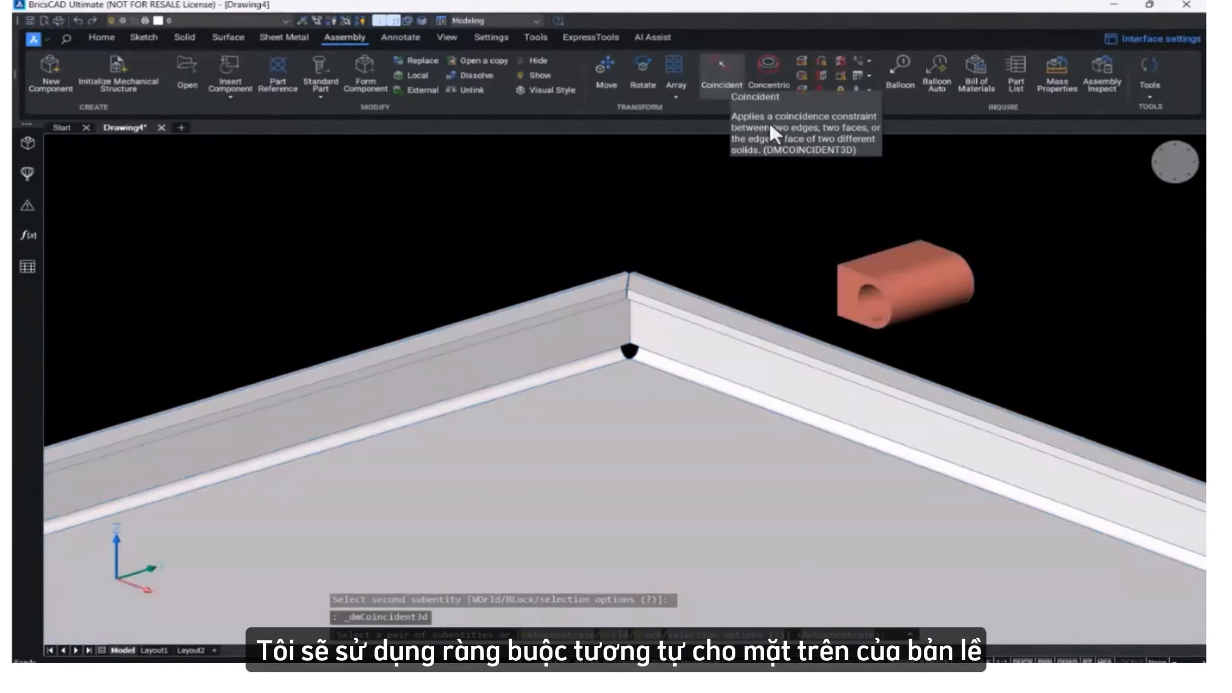
pyautogui.click(897, 262)
pyautogui.keyDown('shift'); pyautogui.moveTo(446, 388); pyautogui.dragTo(633, 522, button='middle'); pyautogui.keyUp('shift')
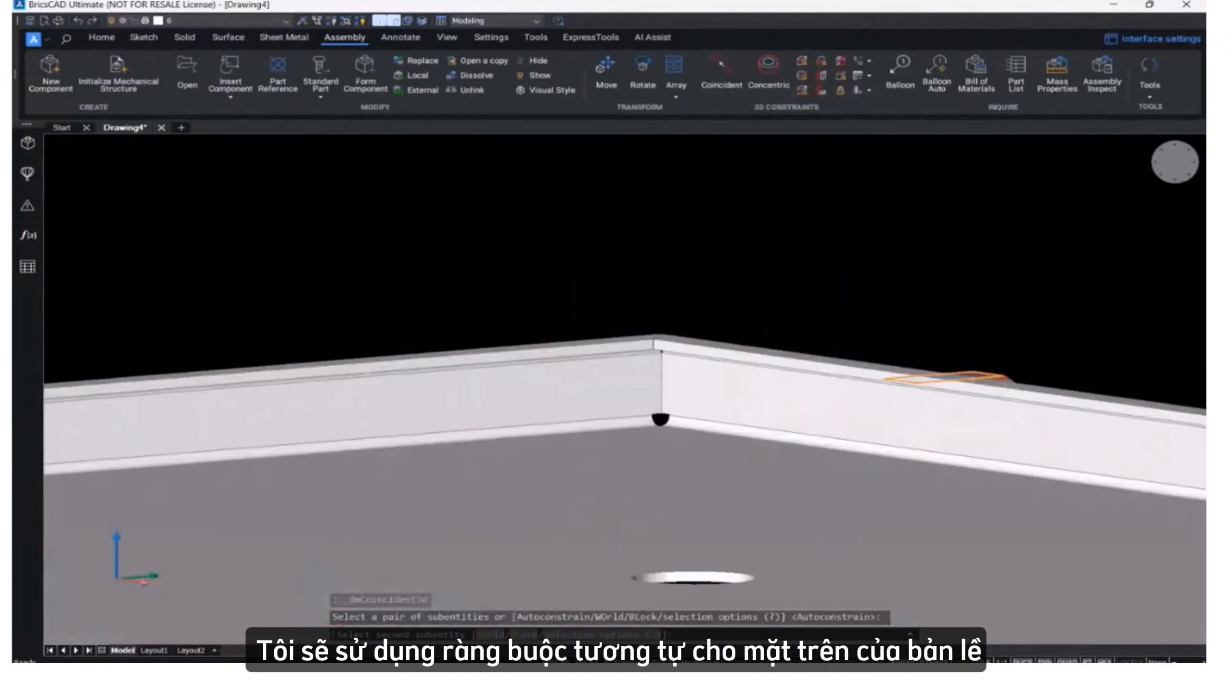
pyautogui.scroll(6, 634, 522)
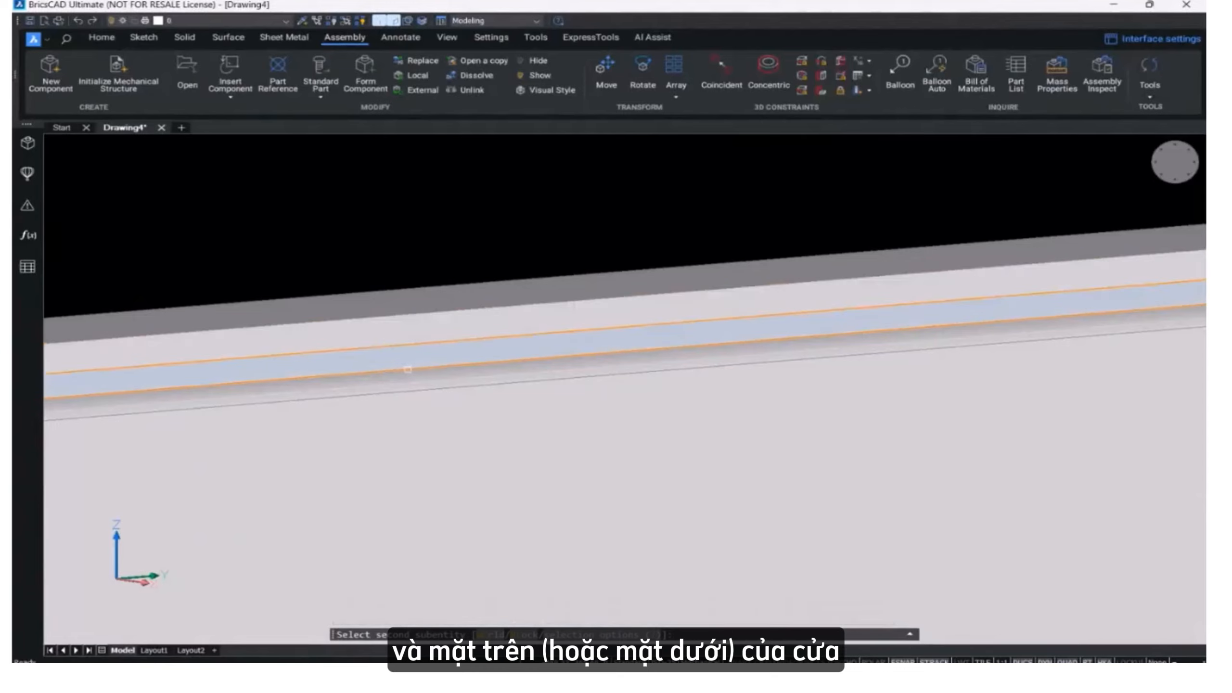
pyautogui.click(407, 370)
# Slide the first hinge along the door's side flange to about 118 mm from the door's outer end face.
pyautogui.scroll(-5, 408, 370)
pyautogui.keyDown('shift'); pyautogui.moveTo(514, 364); pyautogui.dragTo(600, 388, button='middle'); pyautogui.keyUp('shift')
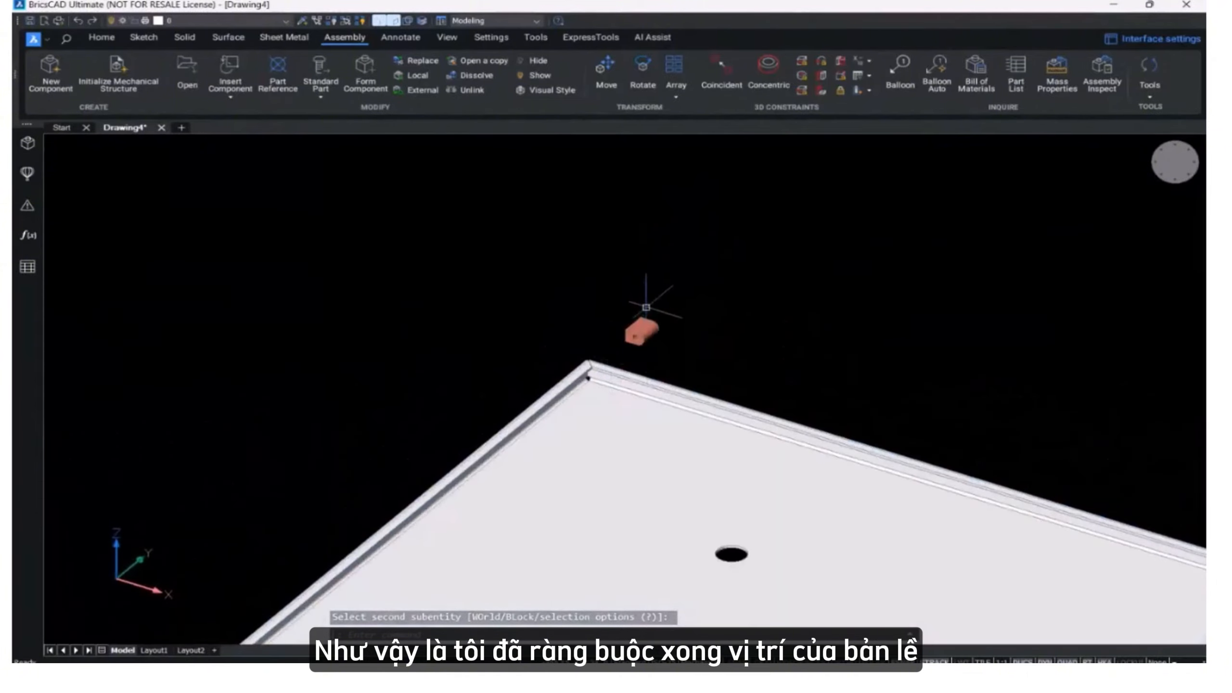
pyautogui.click(661, 328)
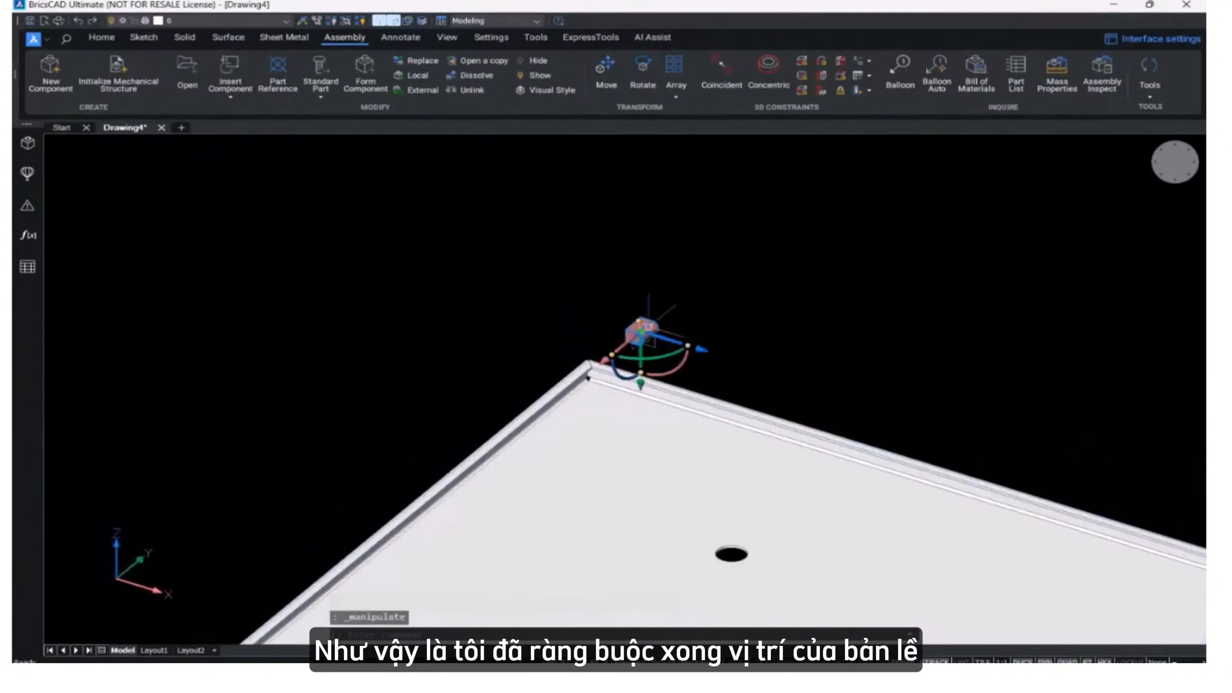
pyautogui.click(605, 359)
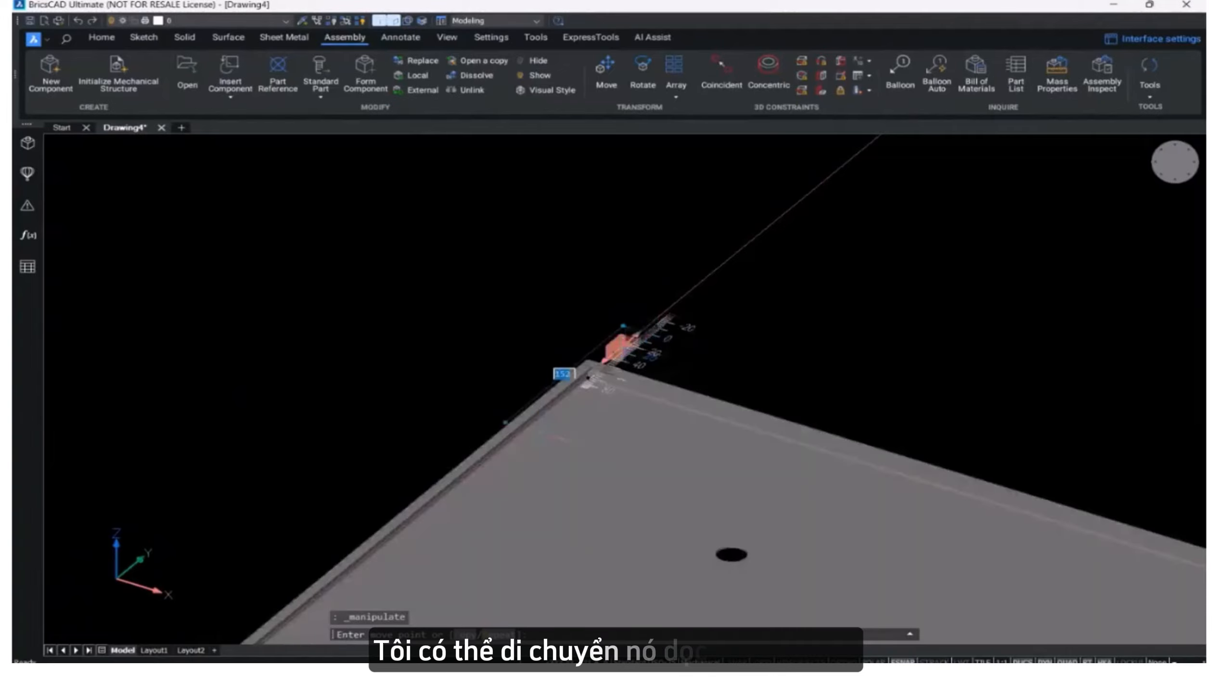
pyautogui.press('Escape')
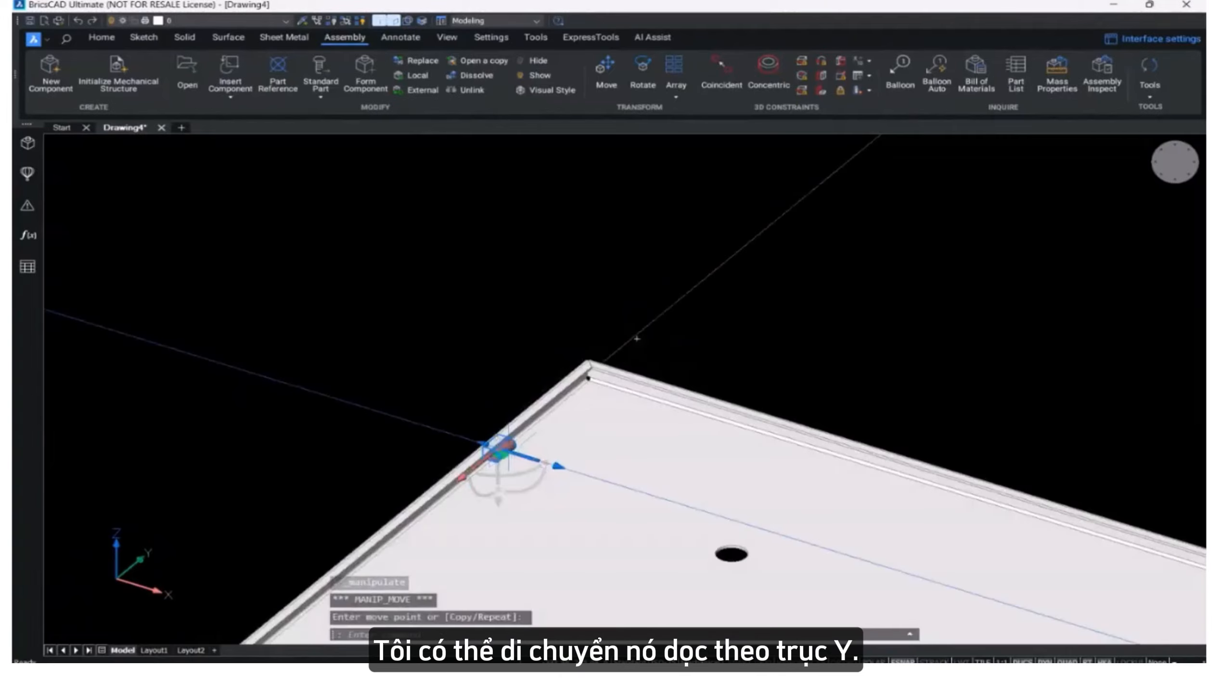
pyautogui.scroll(5, 529, 423)
pyautogui.keyDown('shift'); pyautogui.moveTo(530, 423); pyautogui.dragTo(583, 385, button='middle'); pyautogui.keyUp('shift')
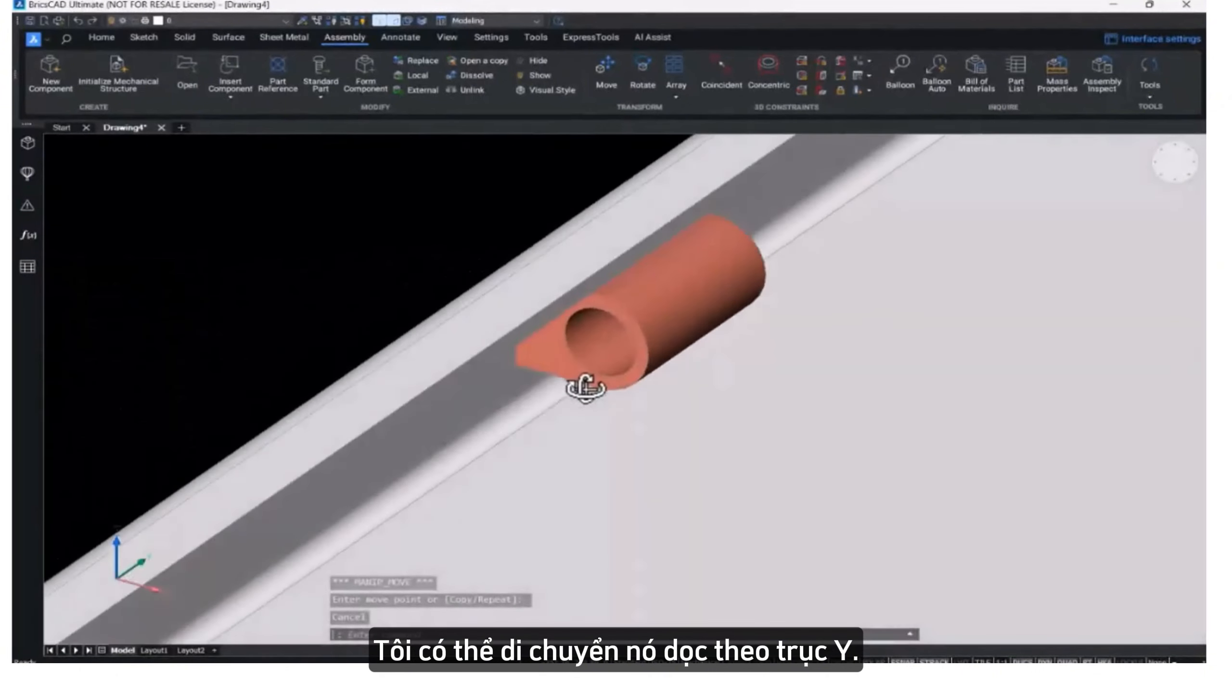
# Add a 3D Distance constraint of 201 mm between the door's outer end face and the nearest end face of the first hinge.
pyautogui.scroll(-10, 583, 385)
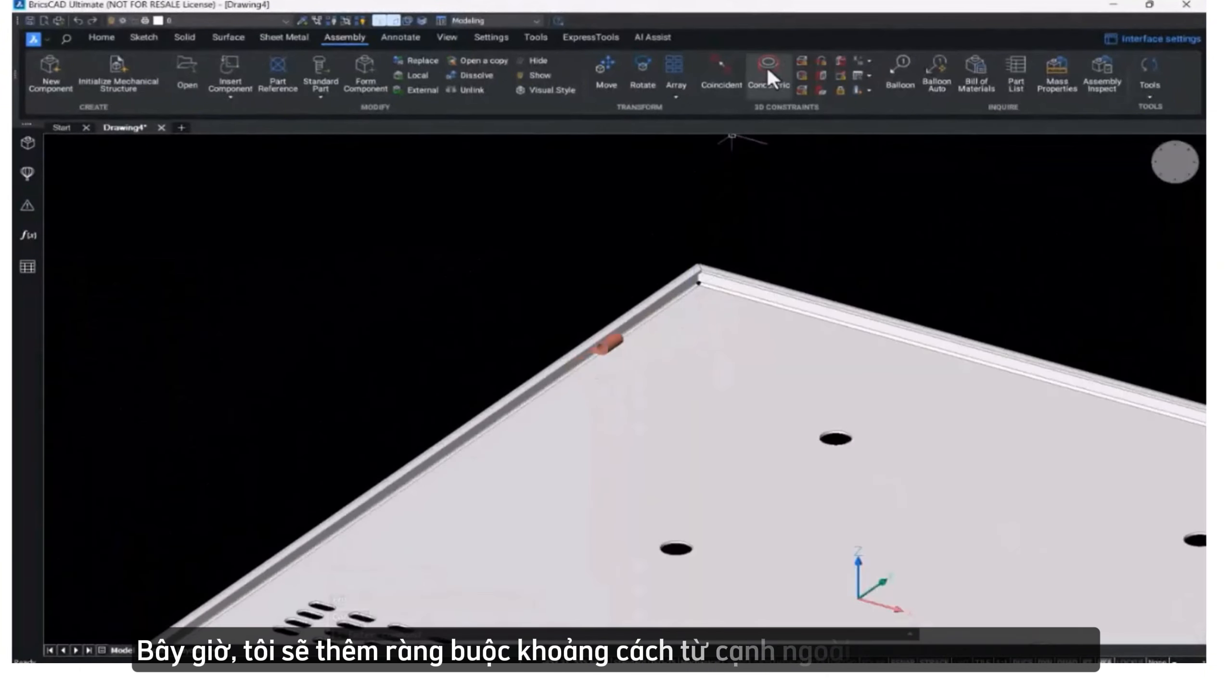
pyautogui.click(801, 60)
pyautogui.keyDown('shift'); pyautogui.moveTo(755, 253); pyautogui.dragTo(531, 261, button='middle'); pyautogui.keyUp('shift')
pyautogui.scroll(5, 849, 423)
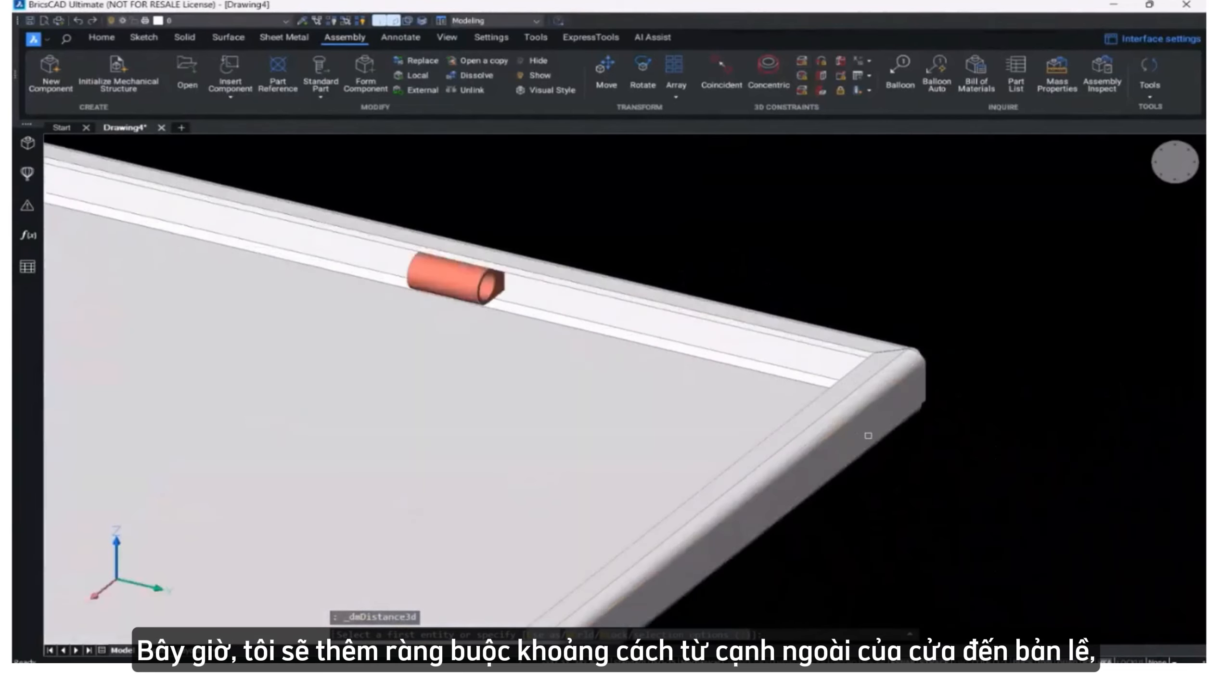
pyautogui.click(880, 389)
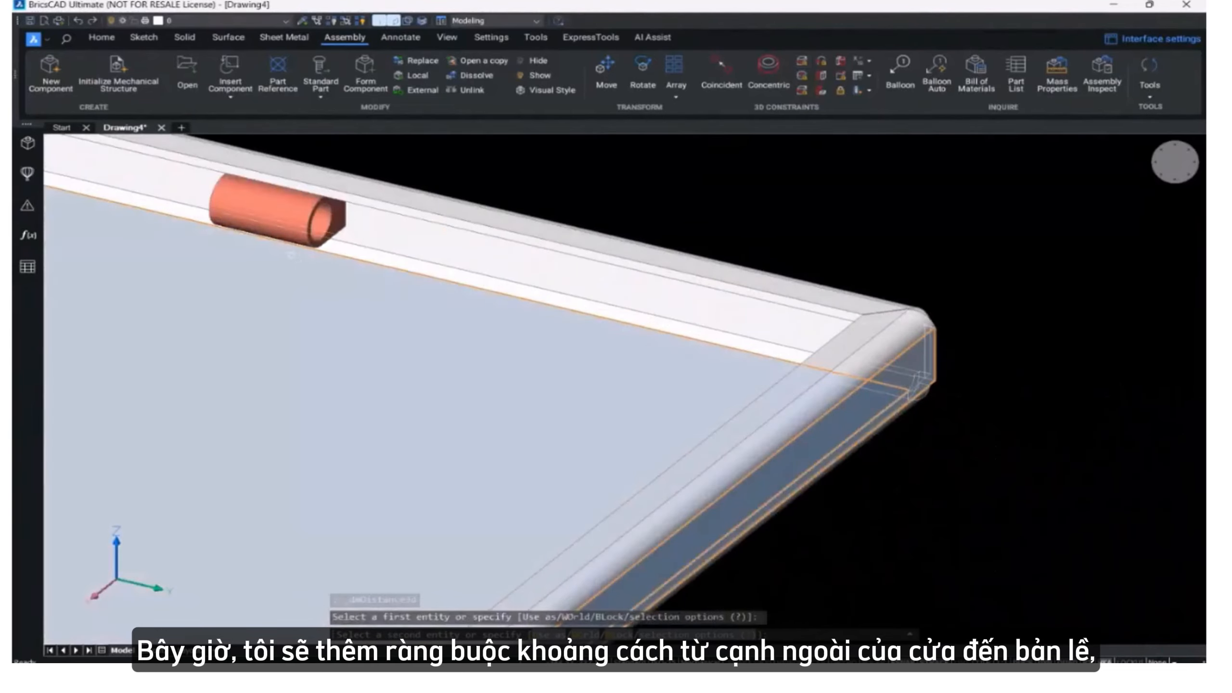
pyautogui.moveTo(321, 280); pyautogui.dragTo(504, 402, button='middle')
pyautogui.scroll(4, 508, 354)
pyautogui.click(561, 311)
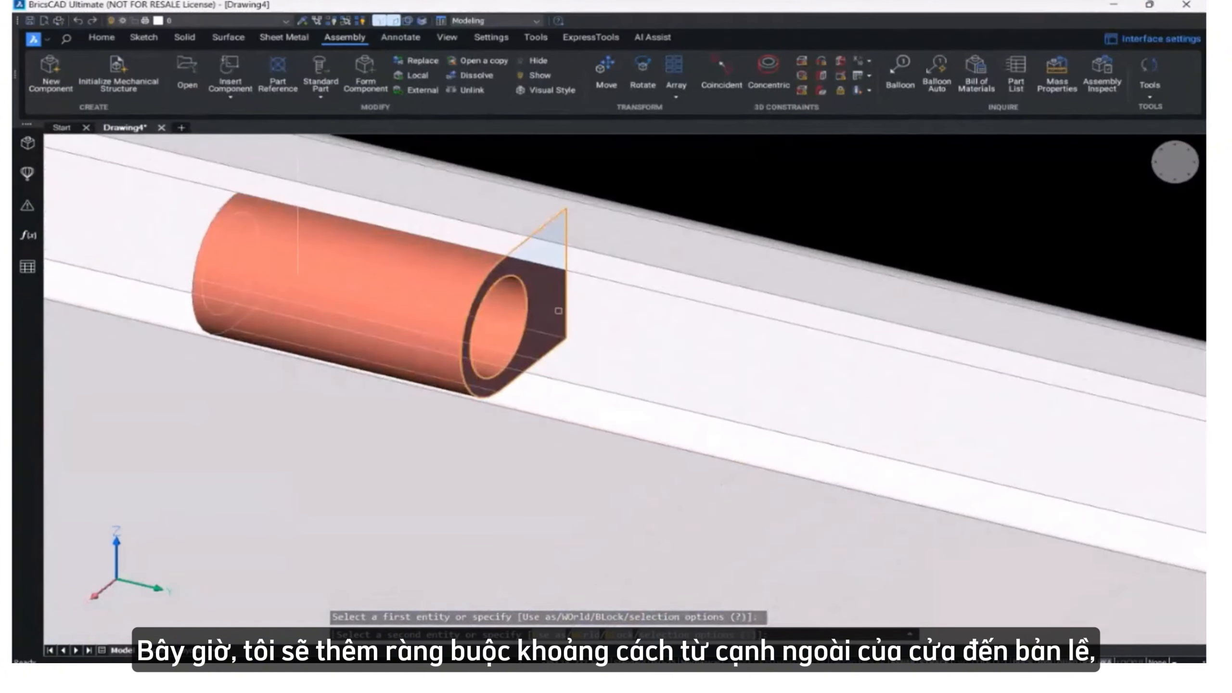
pyautogui.scroll(-2, 559, 309)
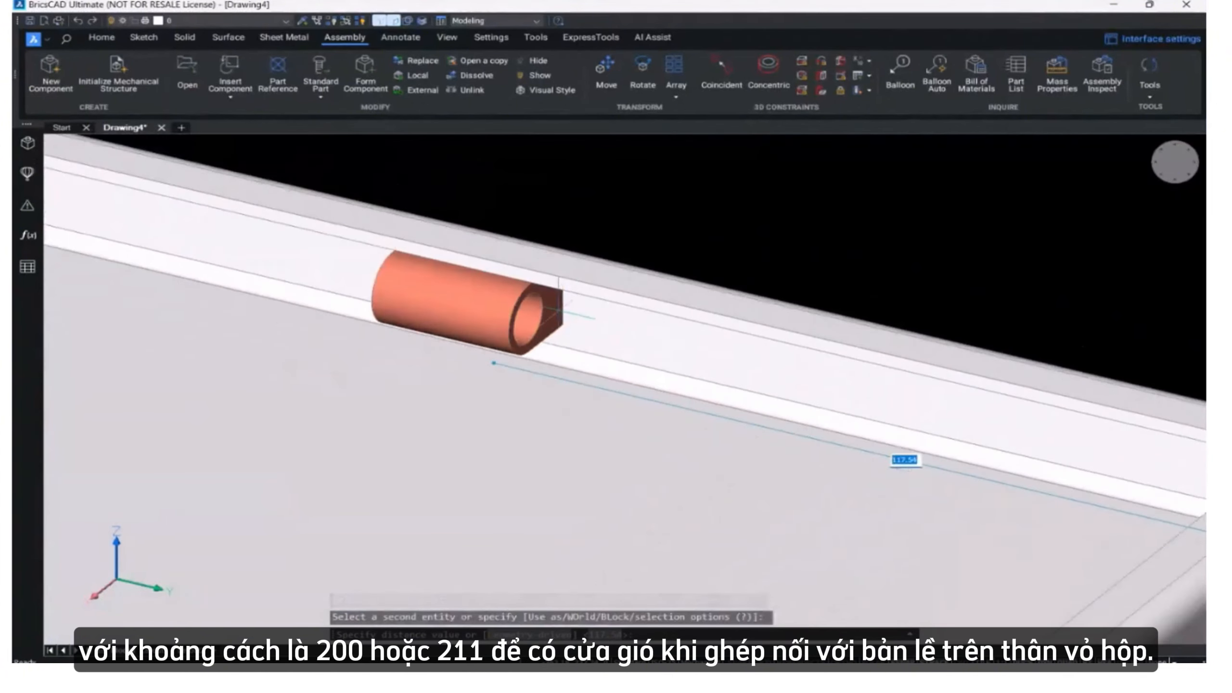
pyautogui.write('200')
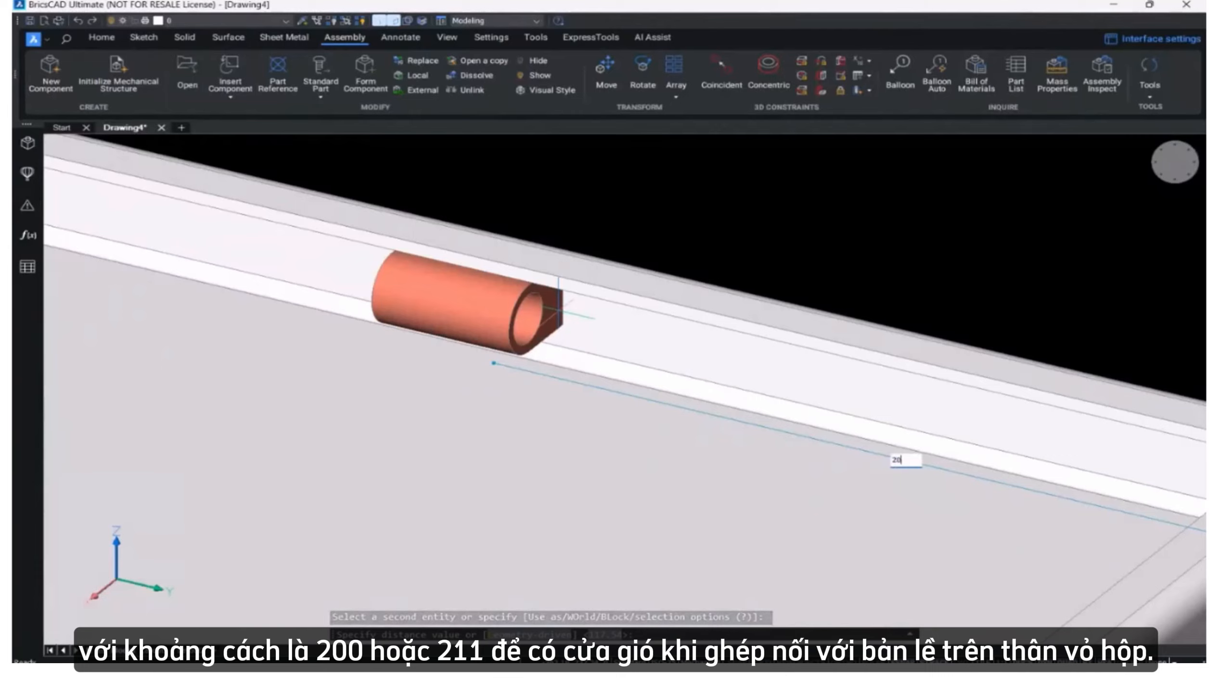
pyautogui.press('Return')
# Rotate the second hinge, beside the slotted end's corner, a quarter turn about its lengthwise axis using the manipulator.
pyautogui.scroll(-8, 558, 310)
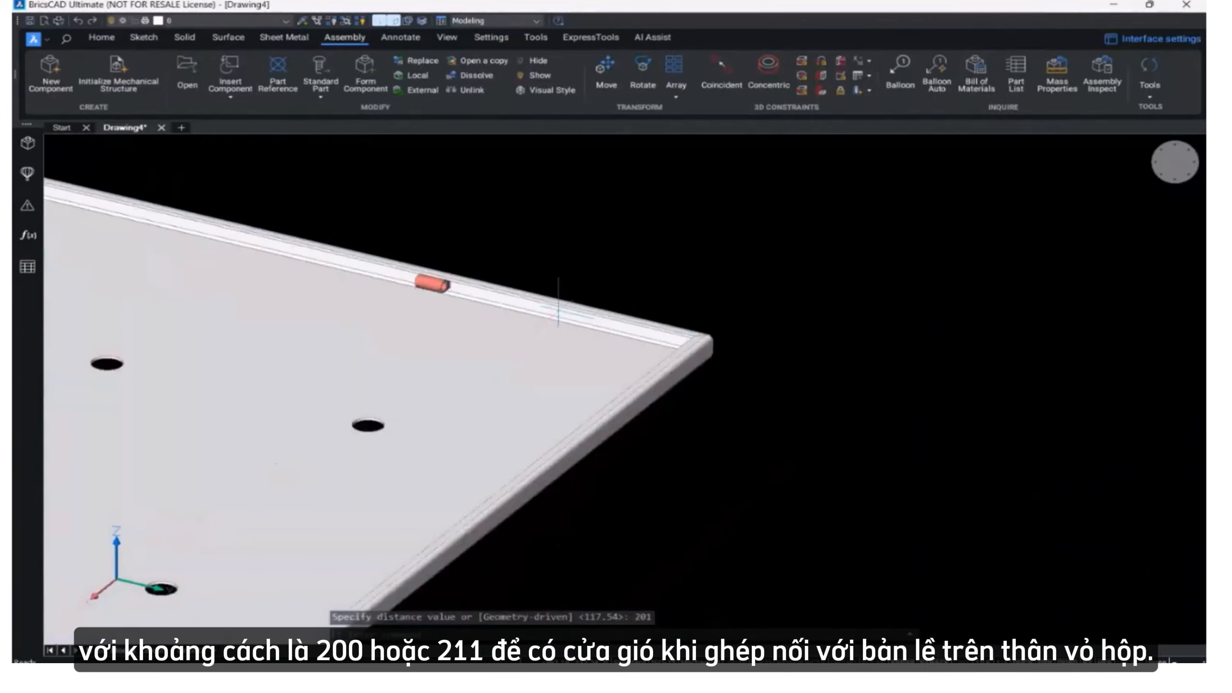
pyautogui.keyDown('shift'); pyautogui.moveTo(398, 334); pyautogui.dragTo(296, 514, button='middle'); pyautogui.keyUp('shift')
pyautogui.scroll(-3, 486, 330)
pyautogui.scroll(2, 683, 406)
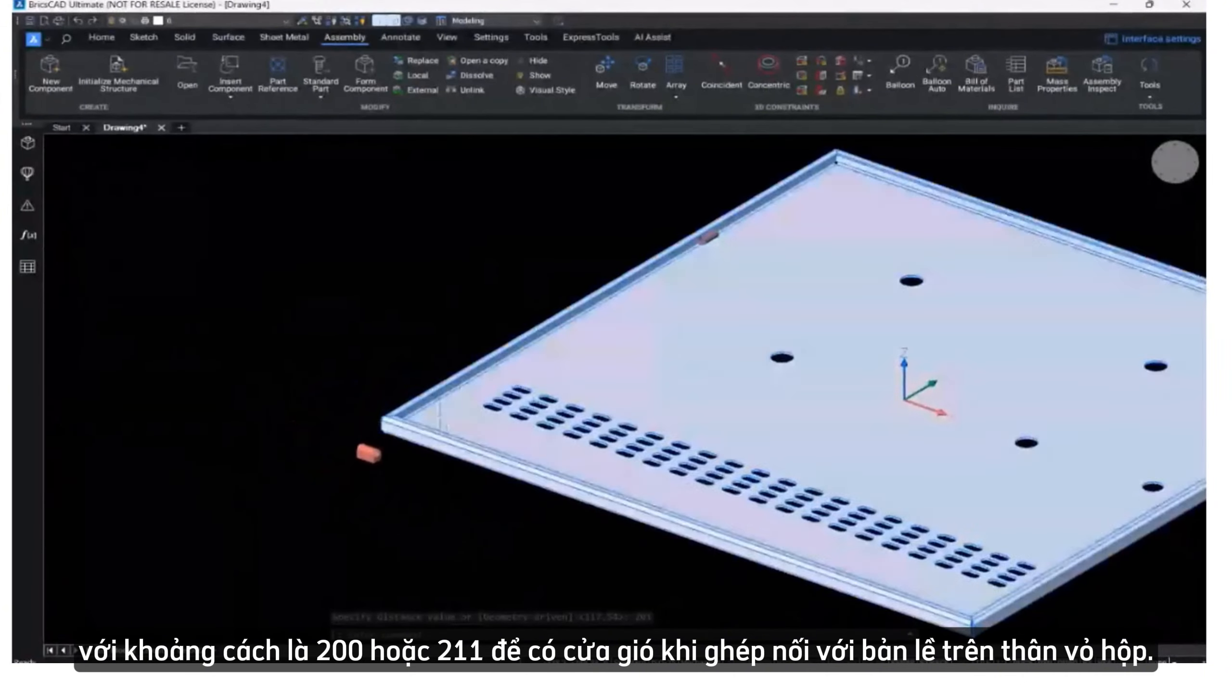
pyautogui.scroll(4, 296, 515)
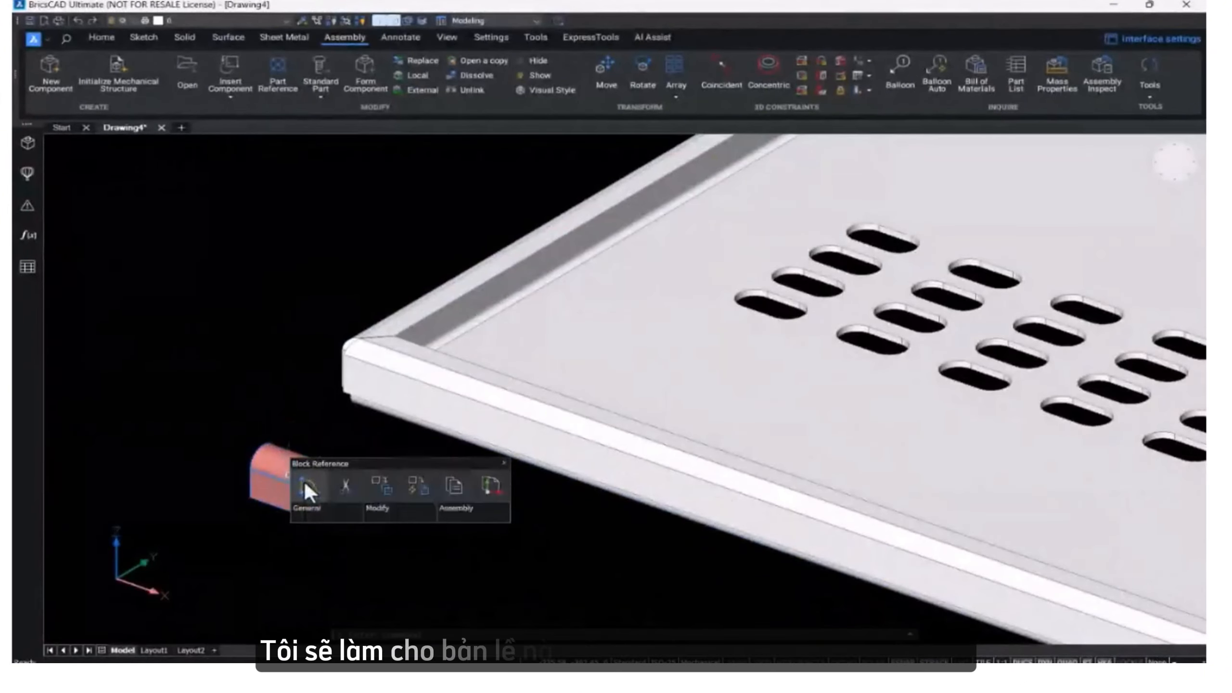
pyautogui.click(304, 482)
pyautogui.click(309, 440)
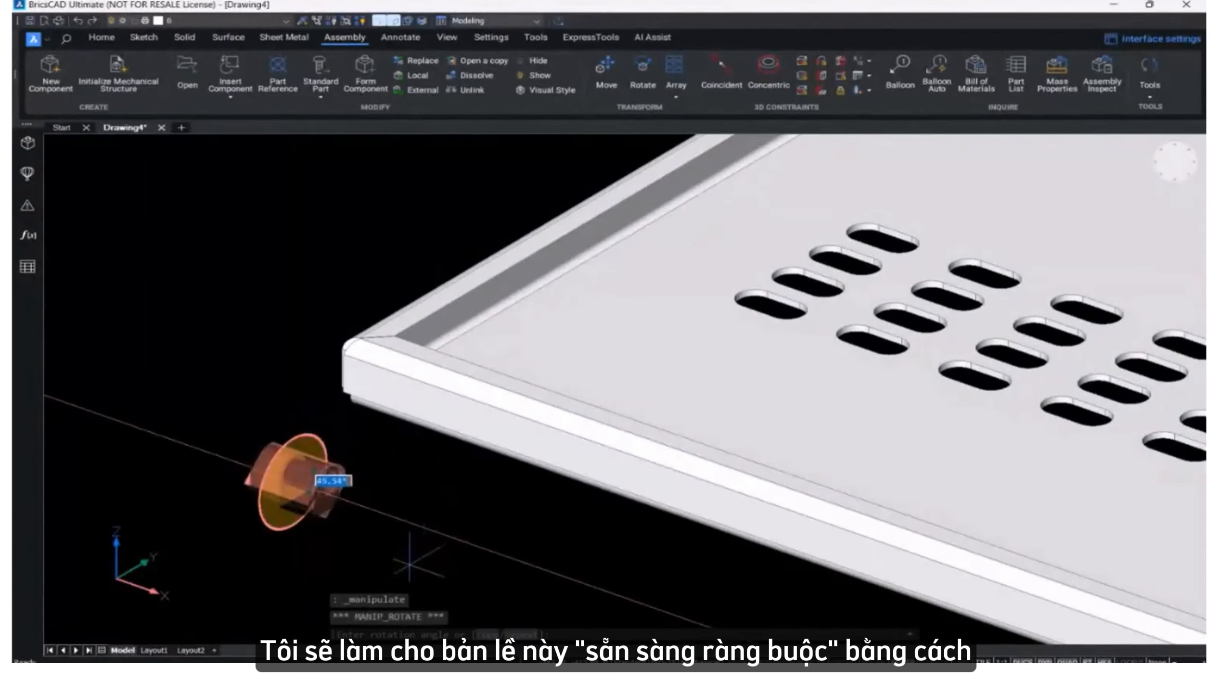
pyautogui.press('Return')
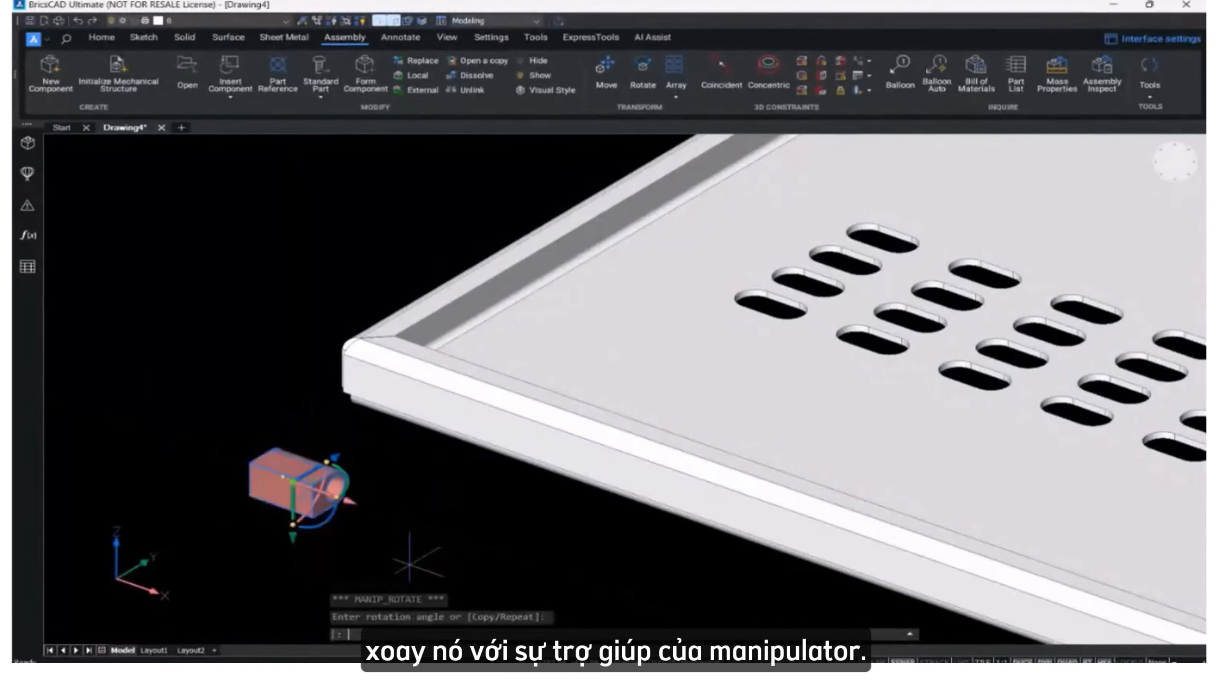
# Rotate the second hinge a quarter turn about its vertical axis with the manipulator so it runs parallel to the door's side flange.
pyautogui.keyDown('shift'); pyautogui.moveTo(339, 536); pyautogui.dragTo(393, 541, button='middle'); pyautogui.keyUp('shift')
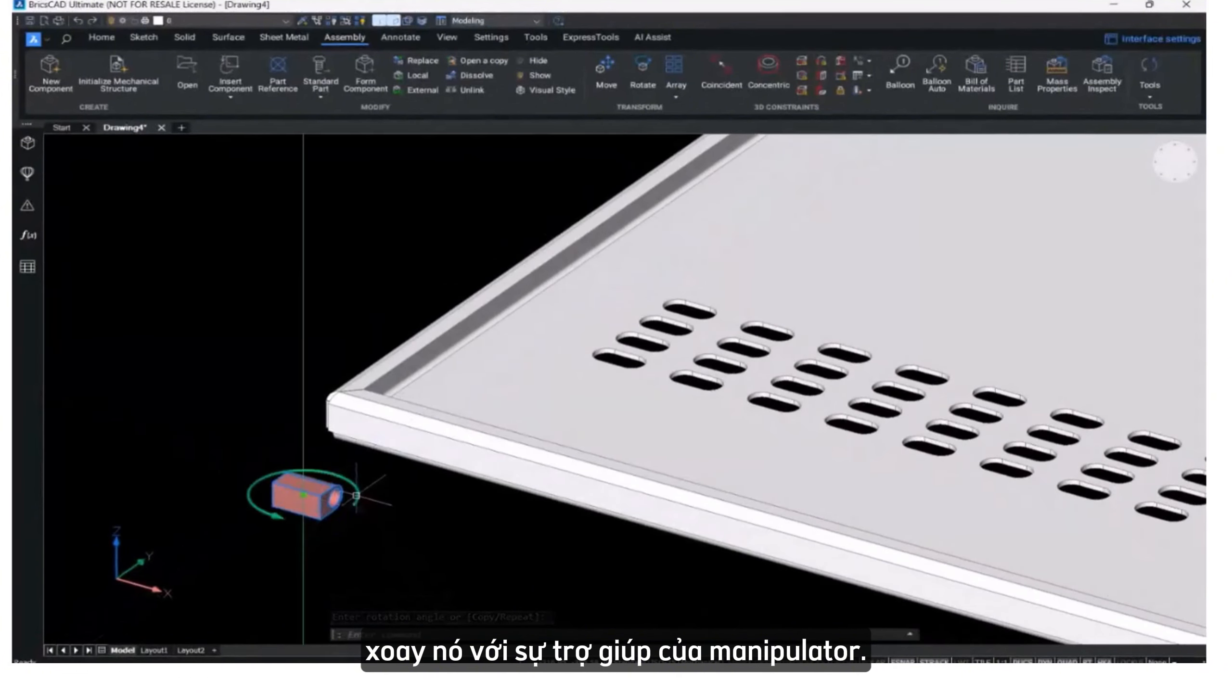
pyautogui.click(340, 498)
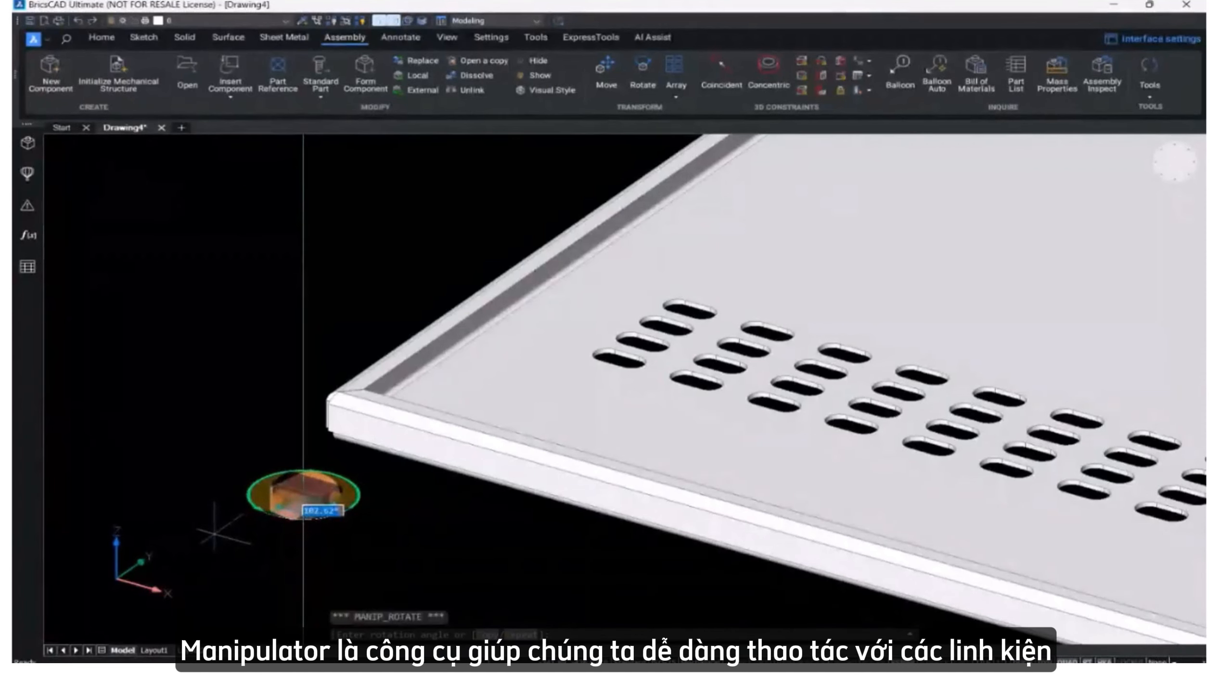
pyautogui.press('Return')
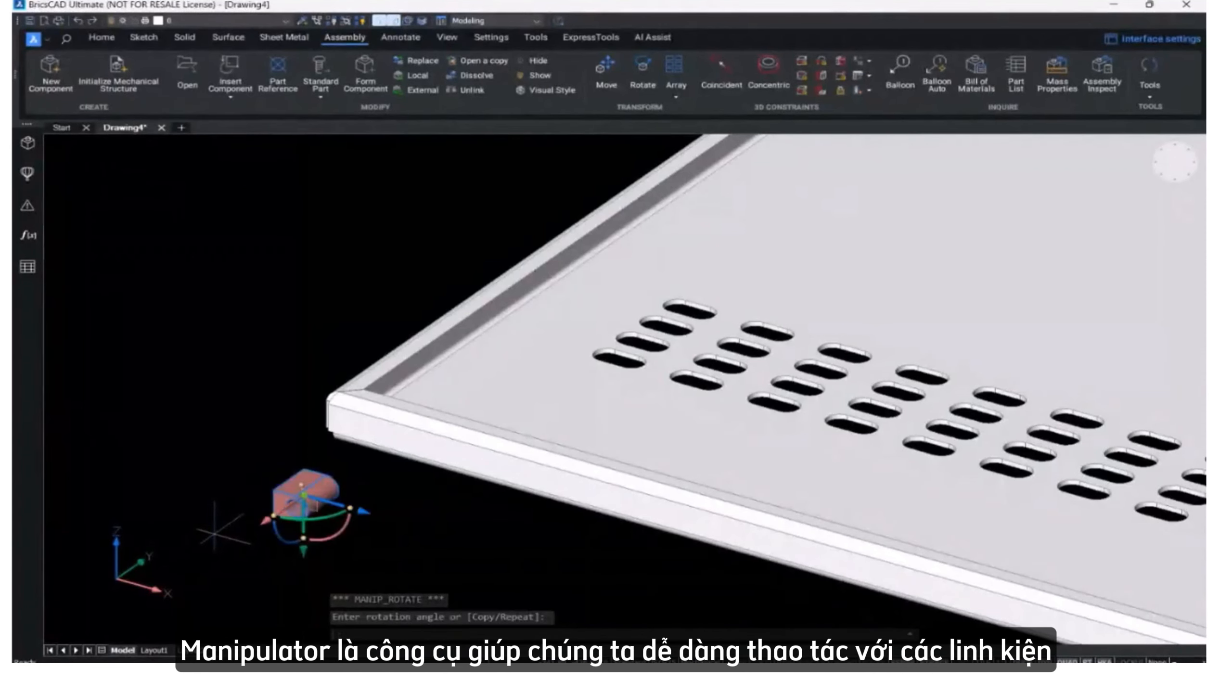
pyautogui.press('Escape')
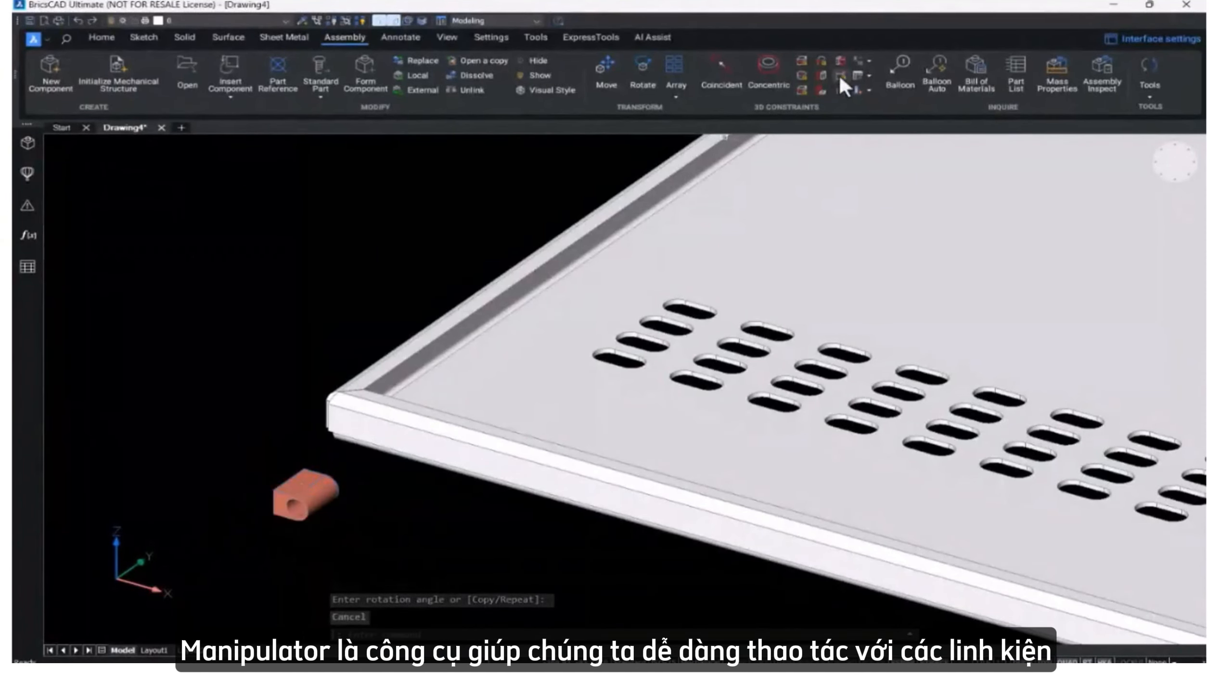
# Apply a 3D Coincident constraint between the inner face of the door's side flange and the second hinge's flat back face.
pyautogui.click(729, 82)
pyautogui.scroll(5, 409, 365)
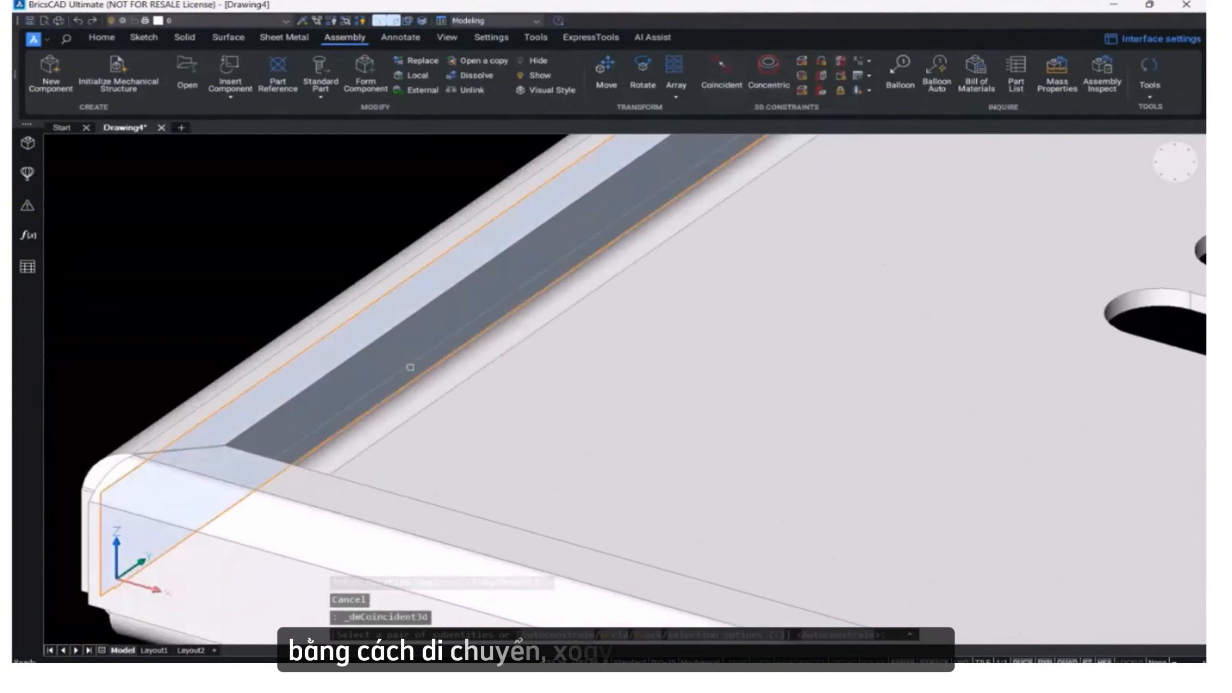
pyautogui.keyDown('shift'); pyautogui.moveTo(409, 365); pyautogui.dragTo(180, 377, button='middle'); pyautogui.keyUp('shift')
pyautogui.click(455, 305)
pyautogui.scroll(-5, 455, 306)
pyautogui.scroll(5, 328, 325)
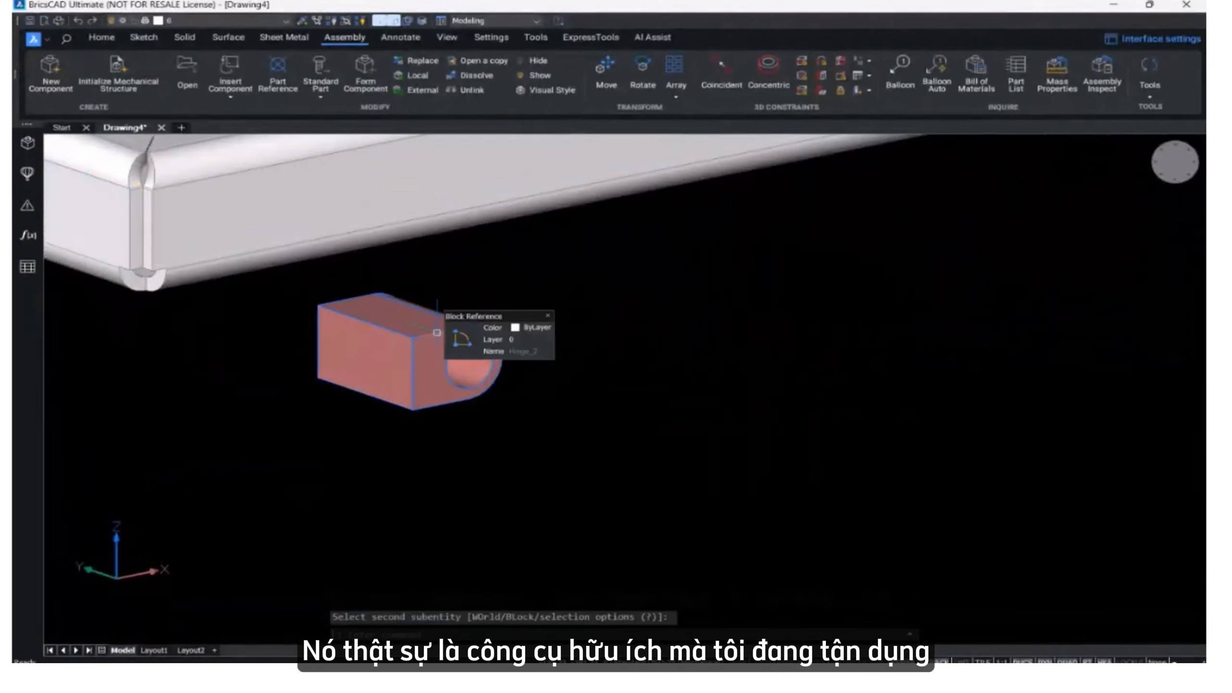
pyautogui.scroll(-5, 436, 334)
pyautogui.keyDown('shift'); pyautogui.moveTo(480, 336); pyautogui.dragTo(572, 253, button='middle'); pyautogui.keyUp('shift')
# Apply a 3D Coincident constraint between the second hinge's upper flat face and the narrow face under the side flange's lip.
pyautogui.click(722, 80)
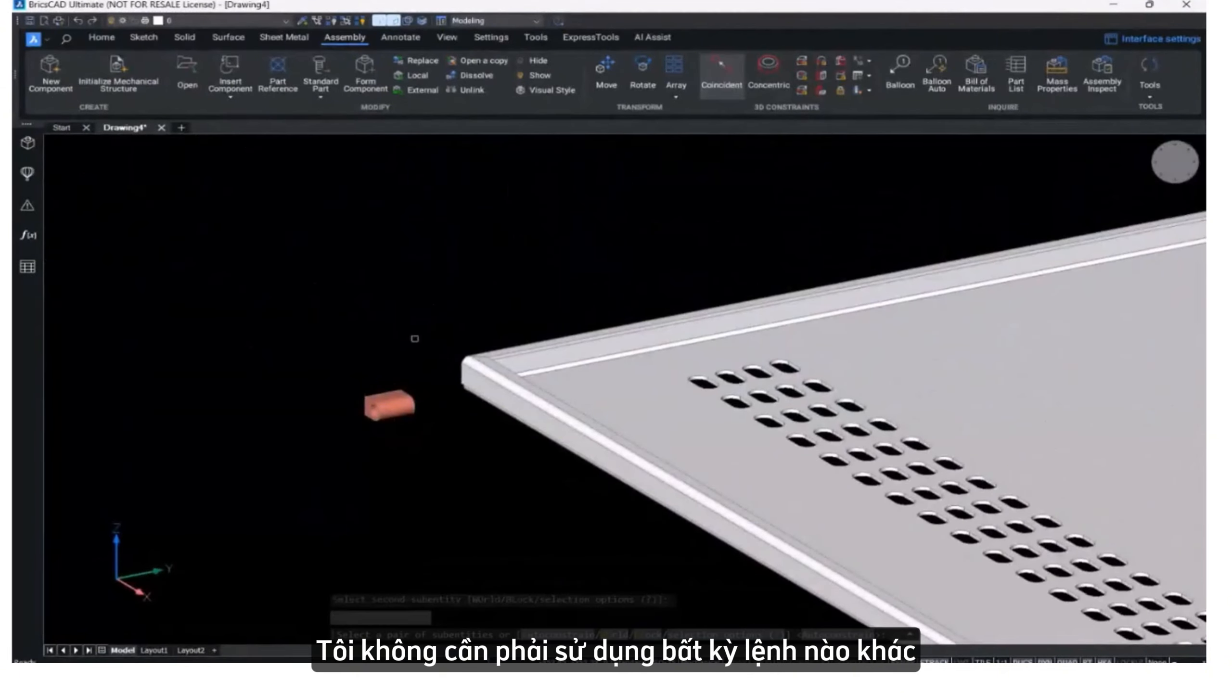
pyautogui.scroll(5, 375, 410)
pyautogui.click(445, 353)
pyautogui.scroll(-3, 537, 337)
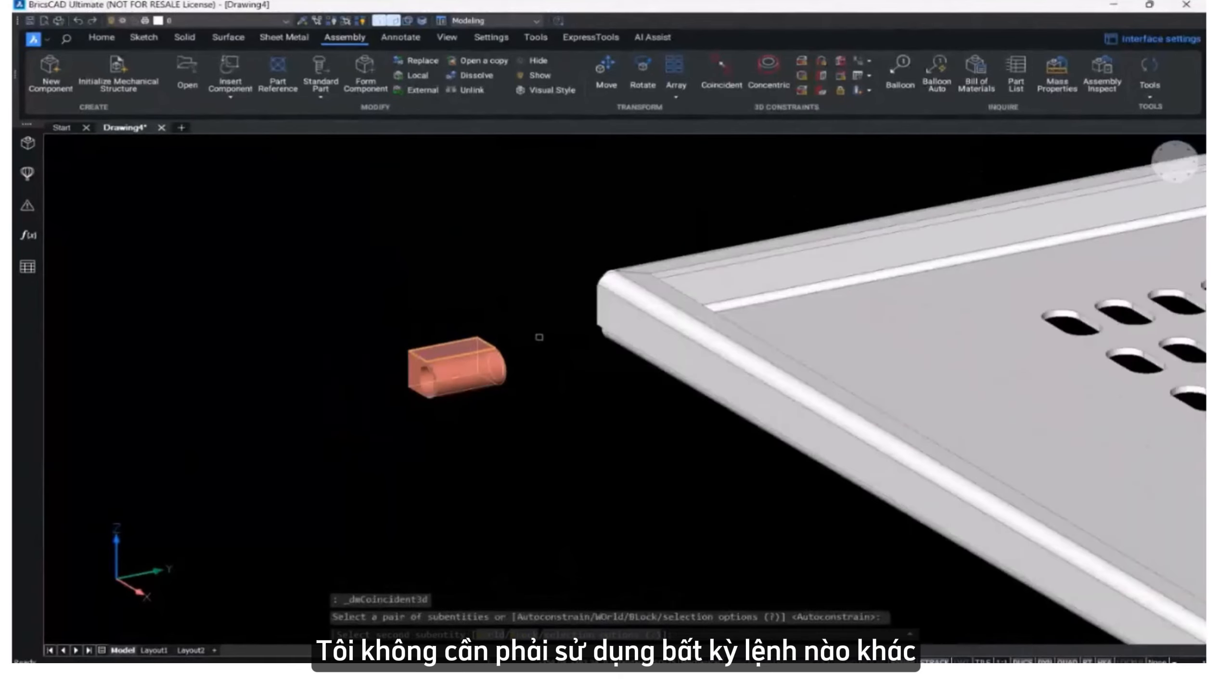
pyautogui.moveTo(548, 339); pyautogui.dragTo(380, 461, button='middle')
pyautogui.scroll(5, 590, 354)
pyautogui.keyDown('shift'); pyautogui.moveTo(595, 356); pyautogui.dragTo(609, 401, button='middle'); pyautogui.keyUp('shift')
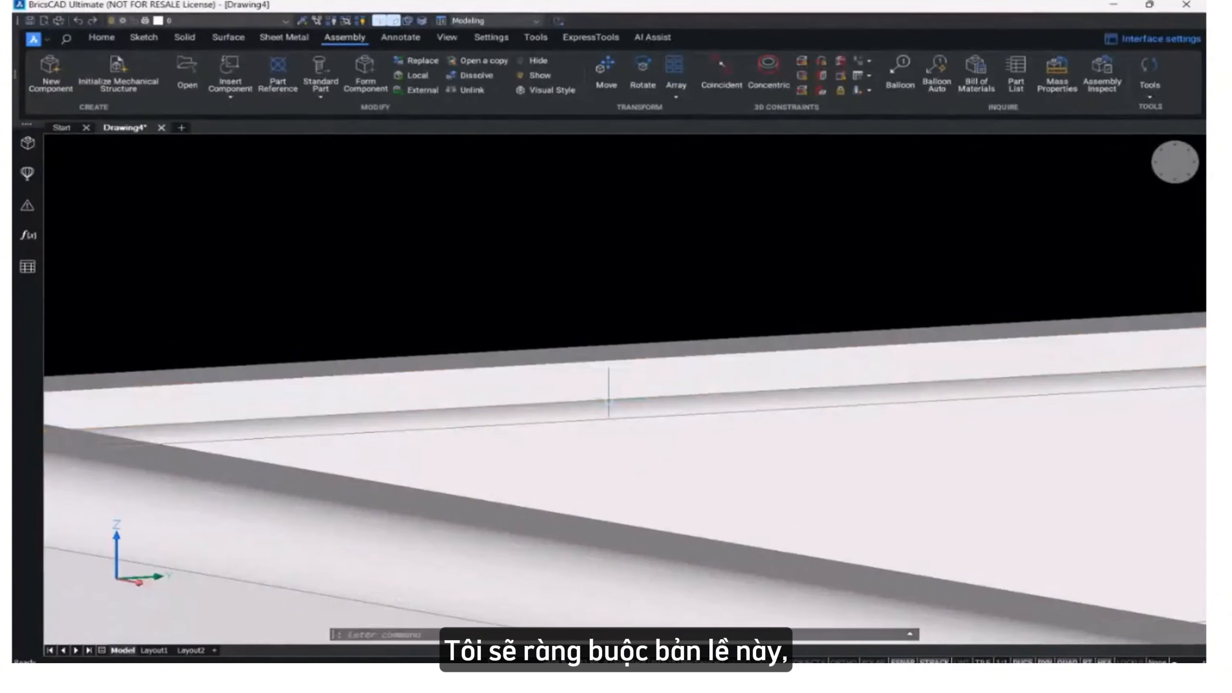
# Slide the second hinge along the side flange with the manipulator, to a position inside the door near the slotted end's corner.
pyautogui.scroll(-5, 606, 391)
pyautogui.scroll(-5, 547, 445)
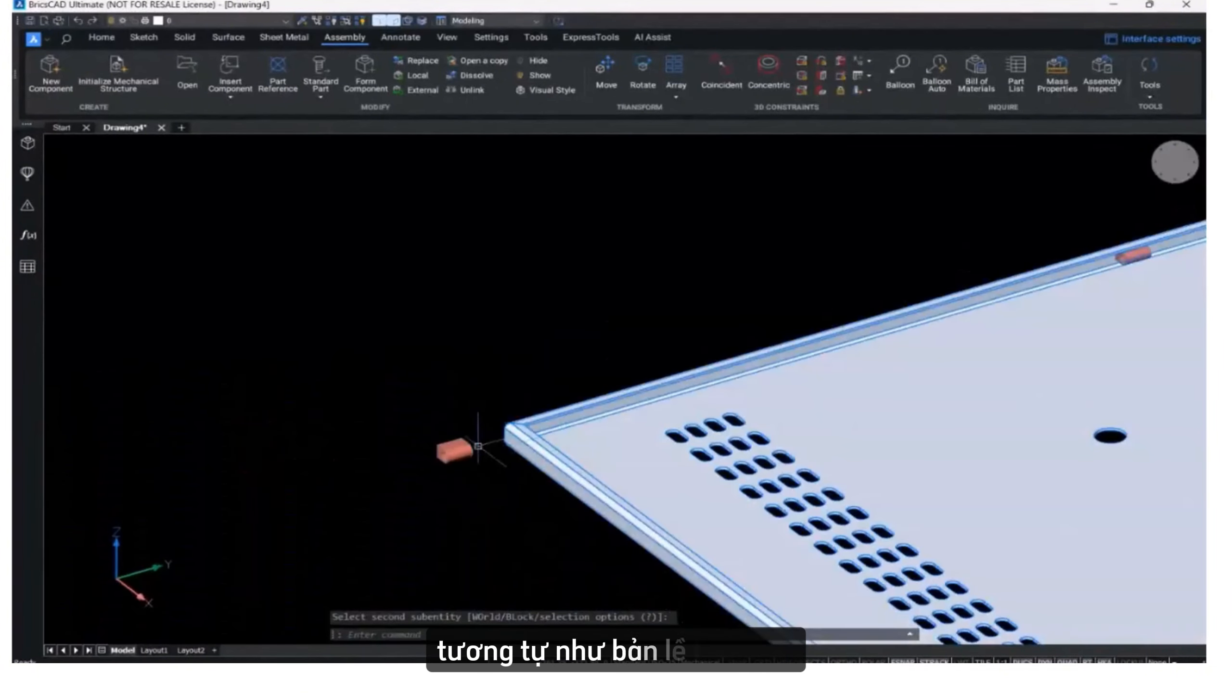
pyautogui.click(470, 449)
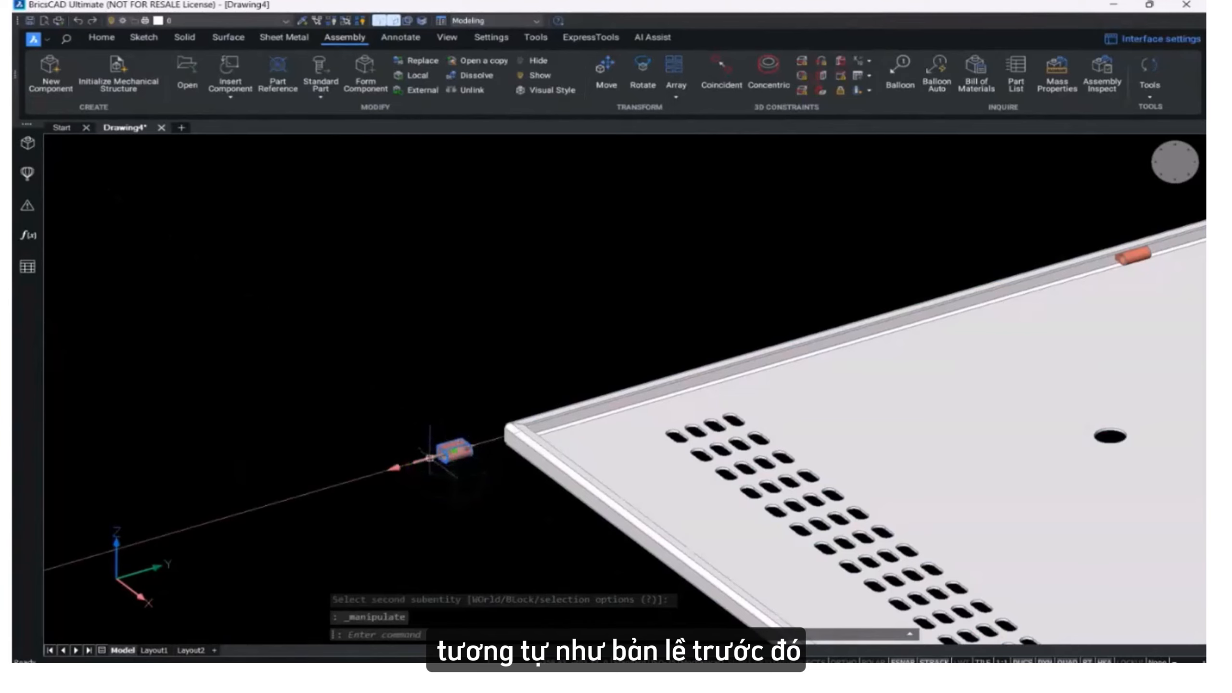
pyautogui.click(419, 460)
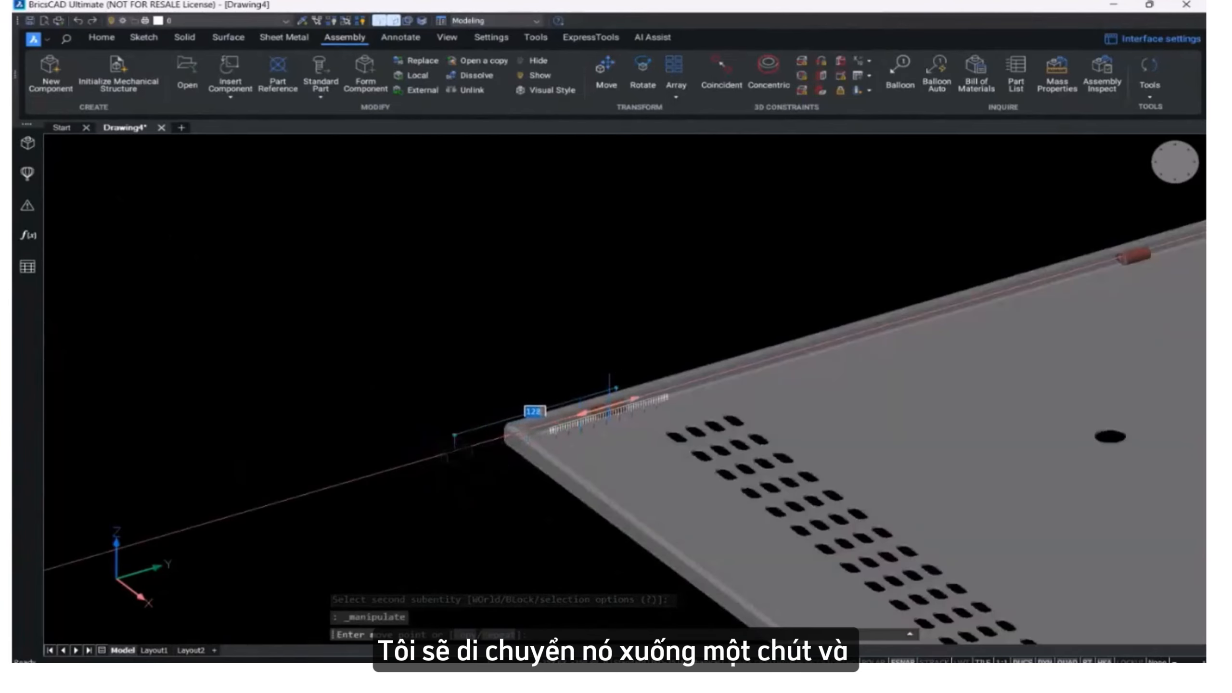
pyautogui.click(645, 397)
pyautogui.scroll(6, 646, 397)
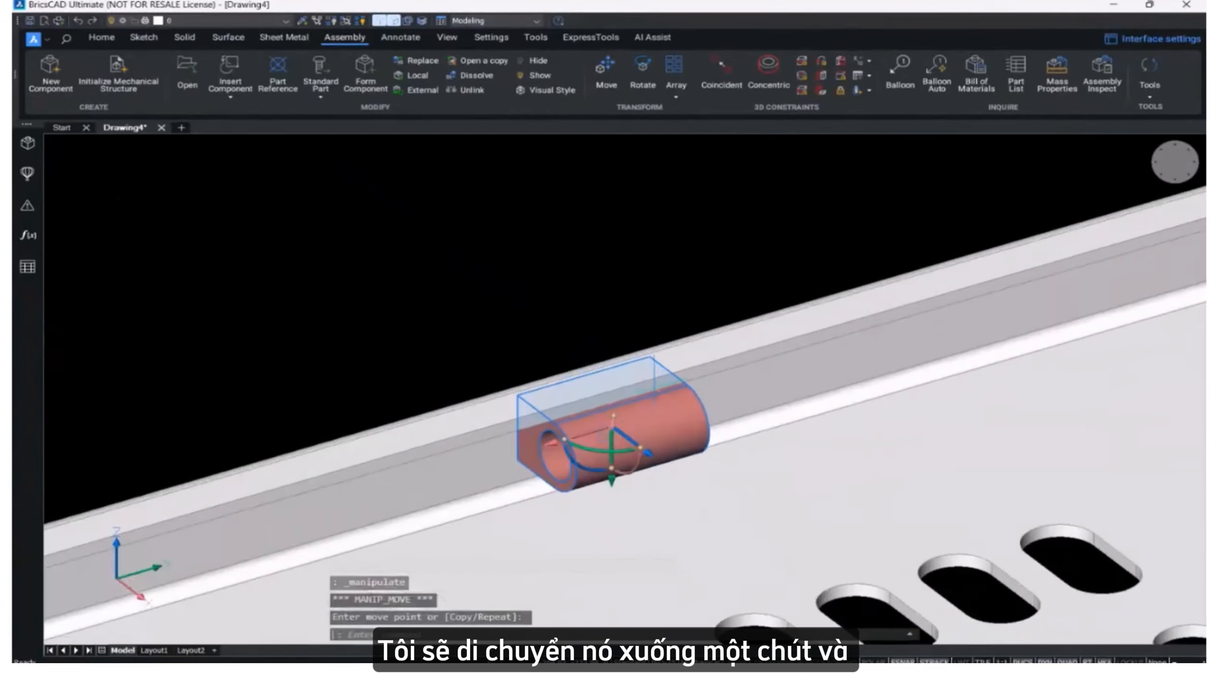
pyautogui.press('Escape')
pyautogui.scroll(-6, 597, 431)
pyautogui.scroll(3, 598, 432)
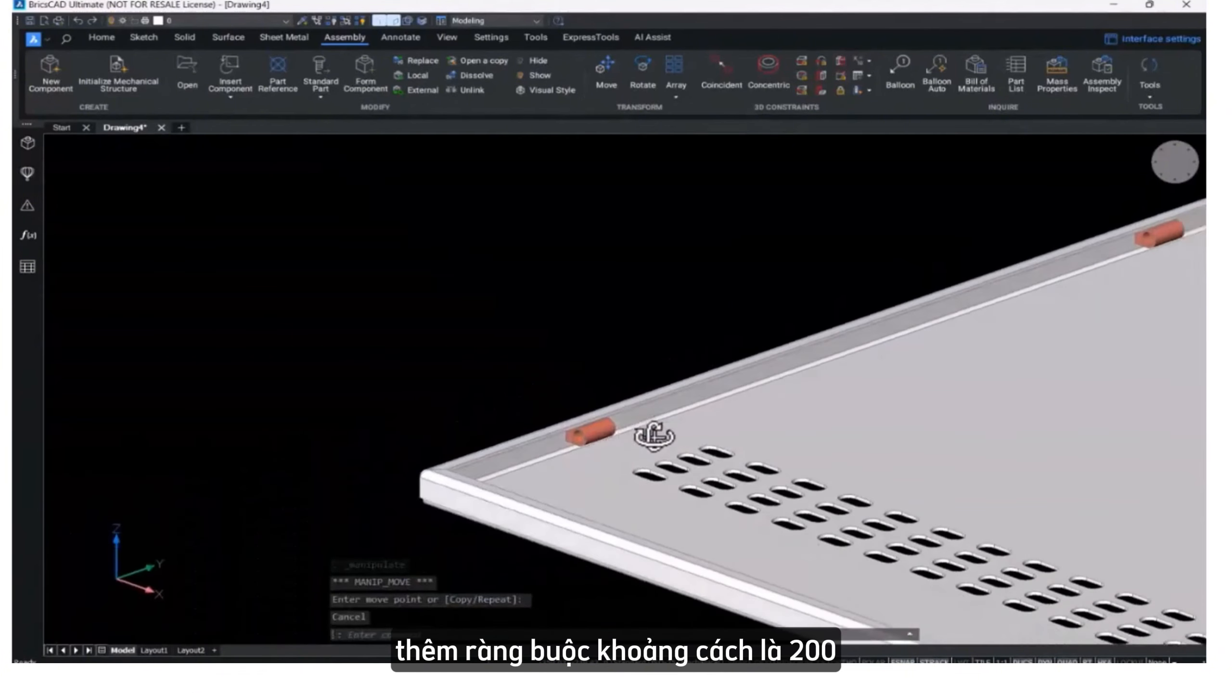
pyautogui.moveTo(602, 433); pyautogui.dragTo(542, 447, button='middle')
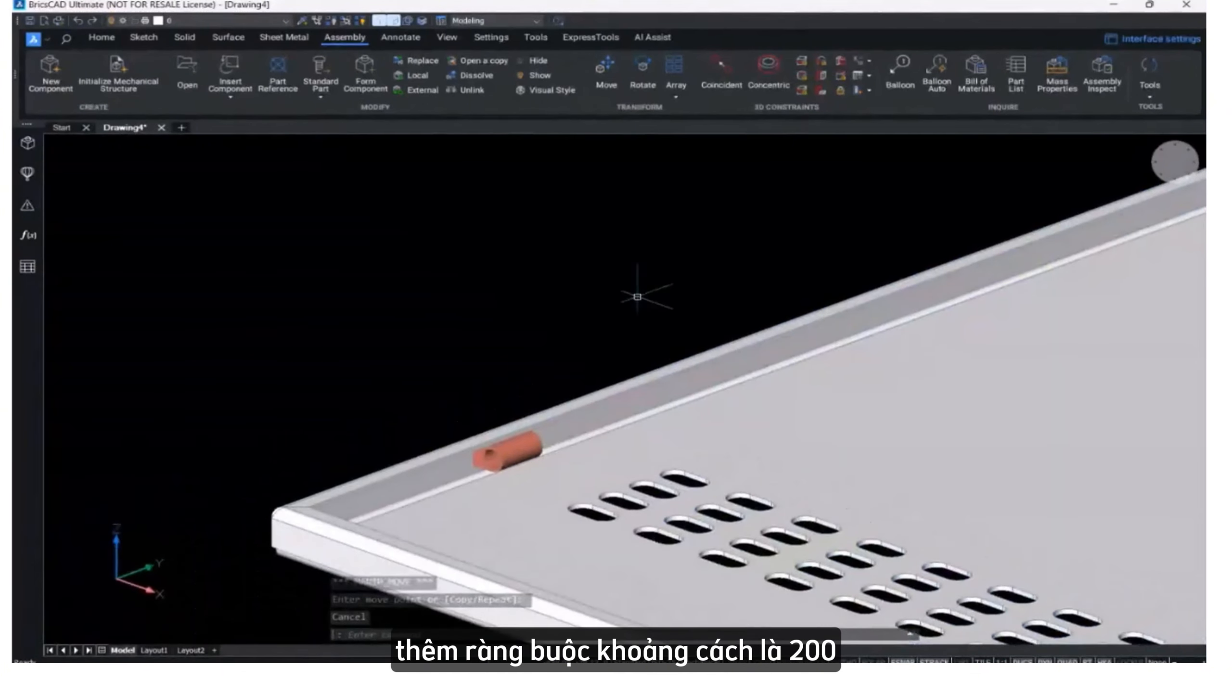
# Add a 3D distance constraint of 200 between the door's outer end face and the near end face of the orange hinge.
pyautogui.click(803, 73)
pyautogui.scroll(3, 311, 539)
pyautogui.click(553, 420)
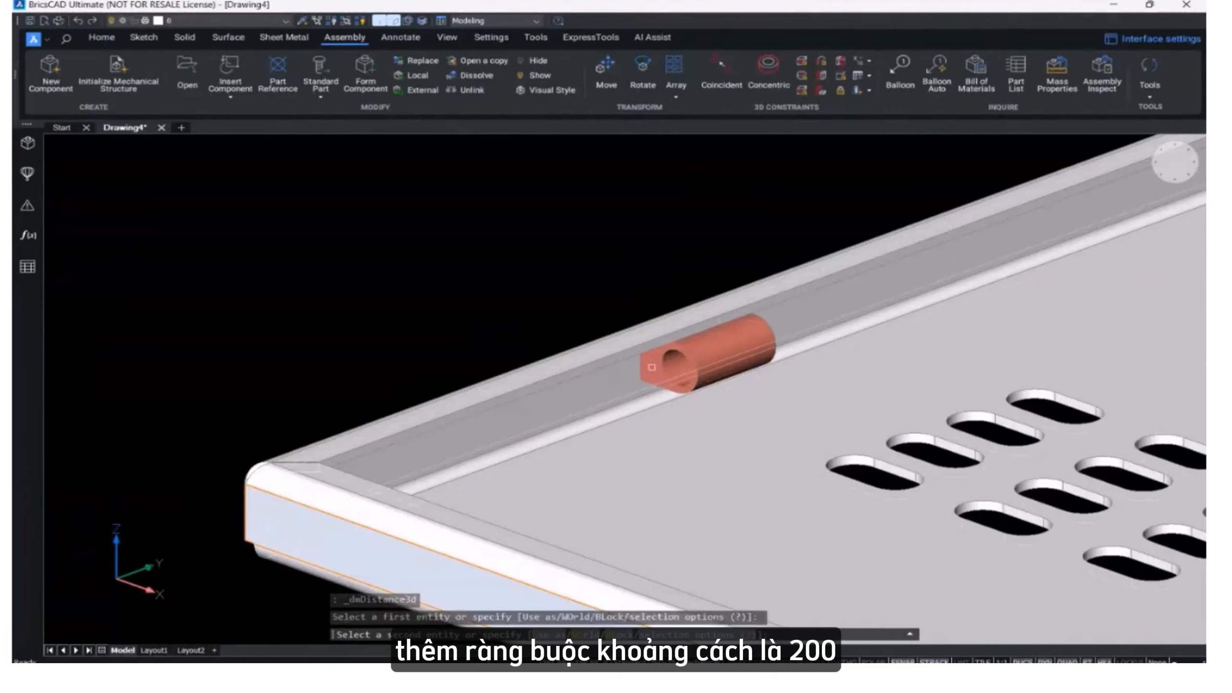
pyautogui.click(651, 368)
pyautogui.write('200')
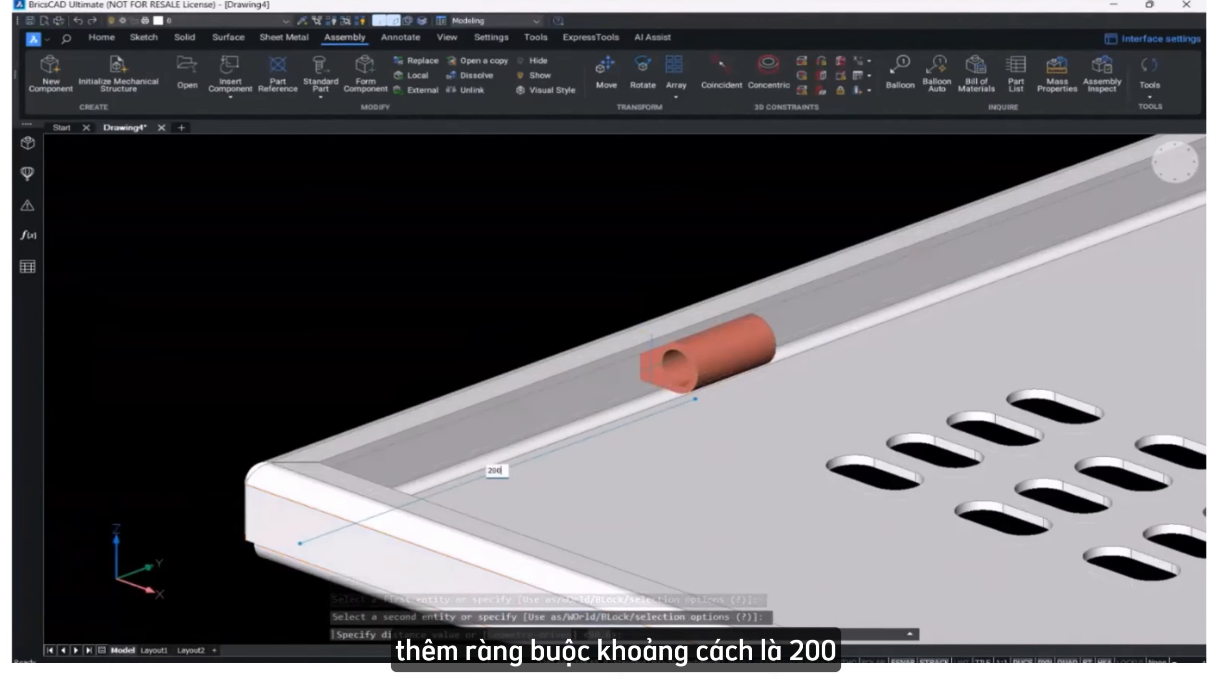
pyautogui.press('Return')
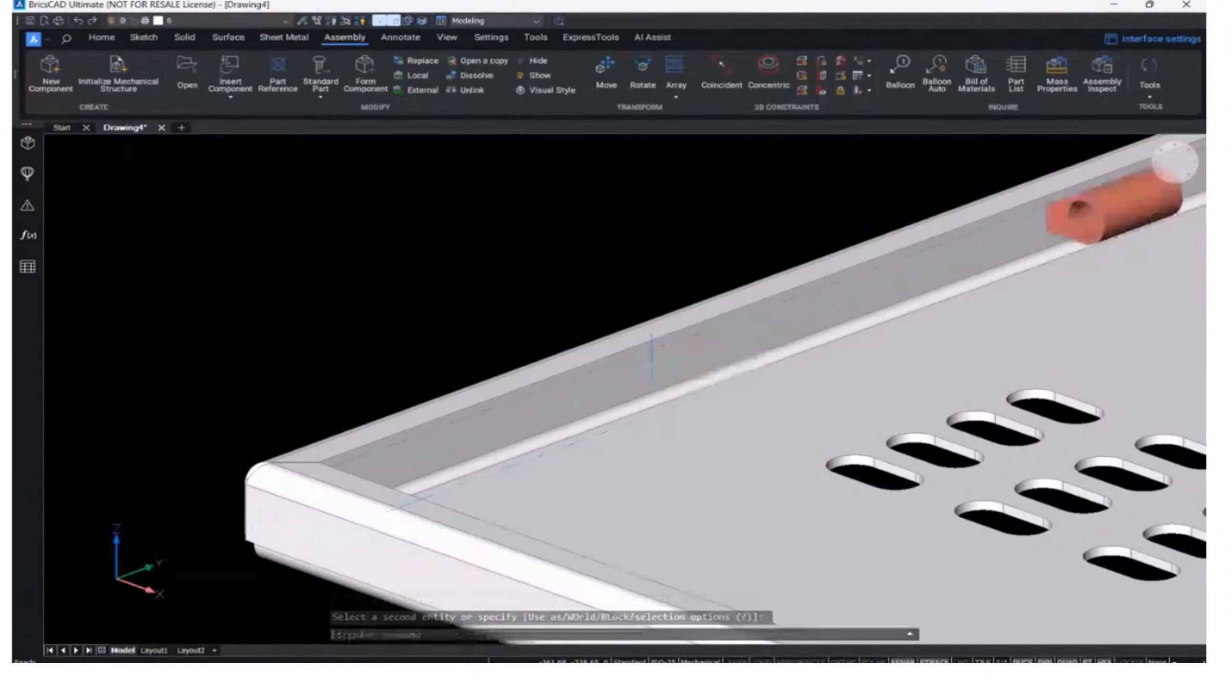
# Examine the whole door panel from its hinge side and from its outer face with the round holes.
pyautogui.scroll(-5, 659, 356)
pyautogui.moveTo(658, 357); pyautogui.dragTo(691, 440, button='middle')
pyautogui.moveTo(565, 410); pyautogui.dragTo(584, 427, button='middle')
pyautogui.scroll(-5, 584, 427)
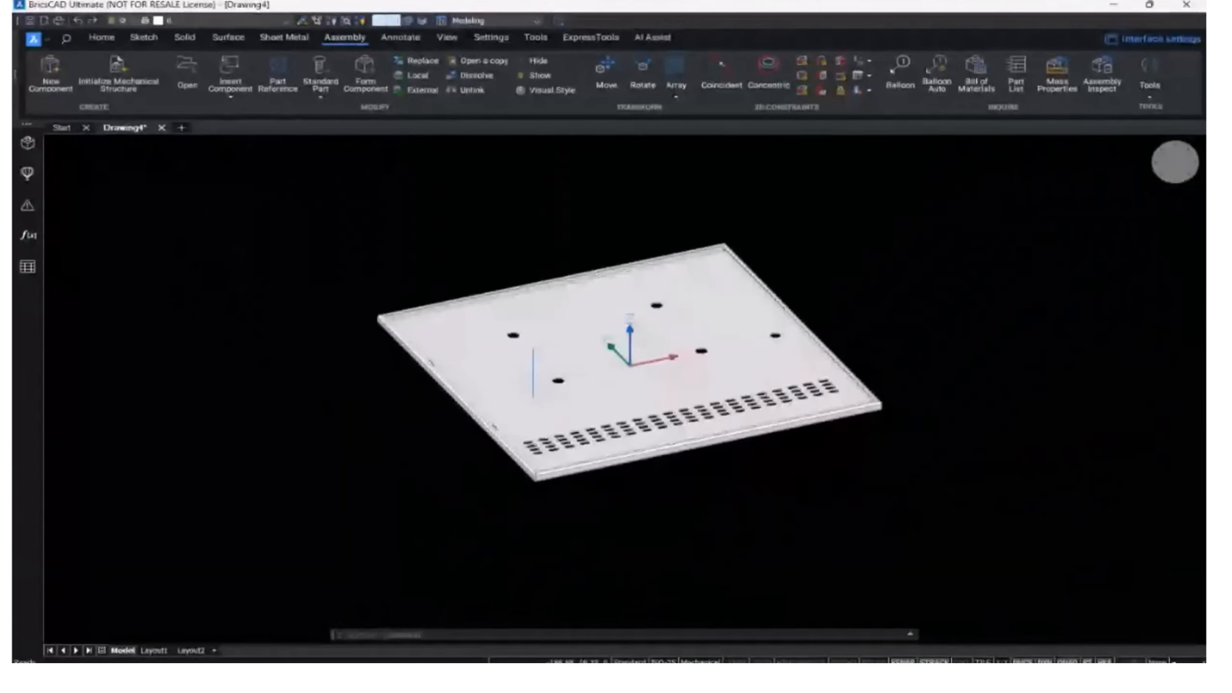
pyautogui.keyDown('shift'); pyautogui.moveTo(513, 410); pyautogui.dragTo(593, 401, button='middle'); pyautogui.keyUp('shift')
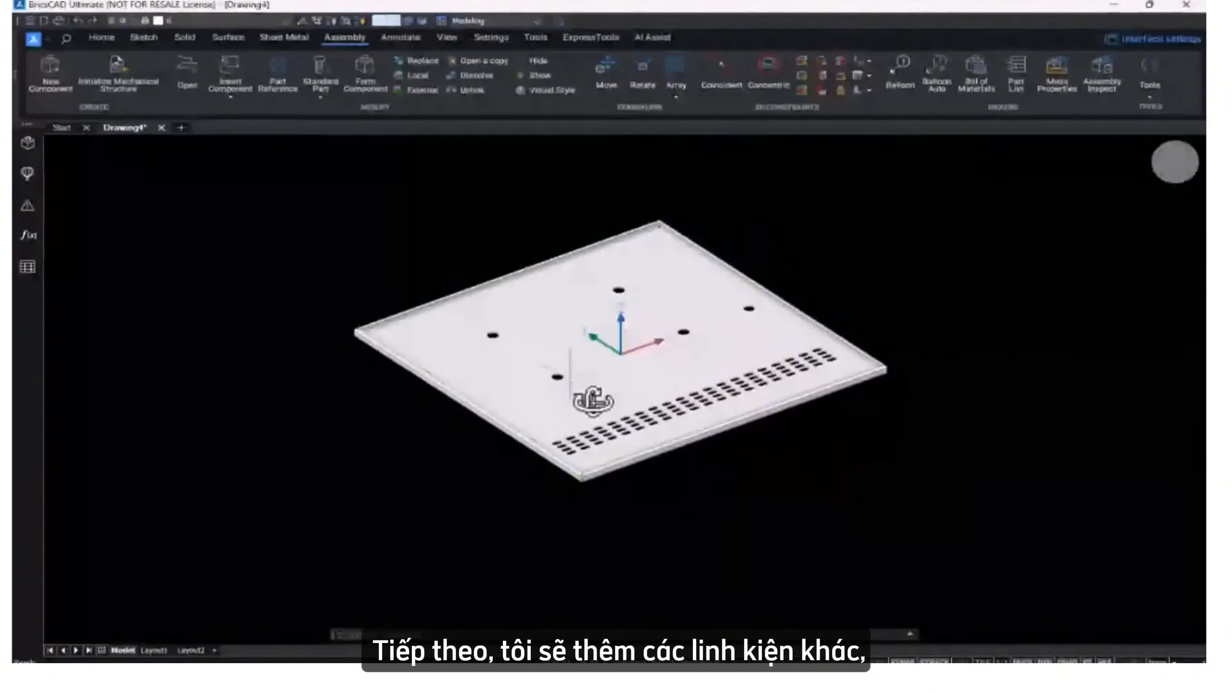
pyautogui.click(1162, 180)
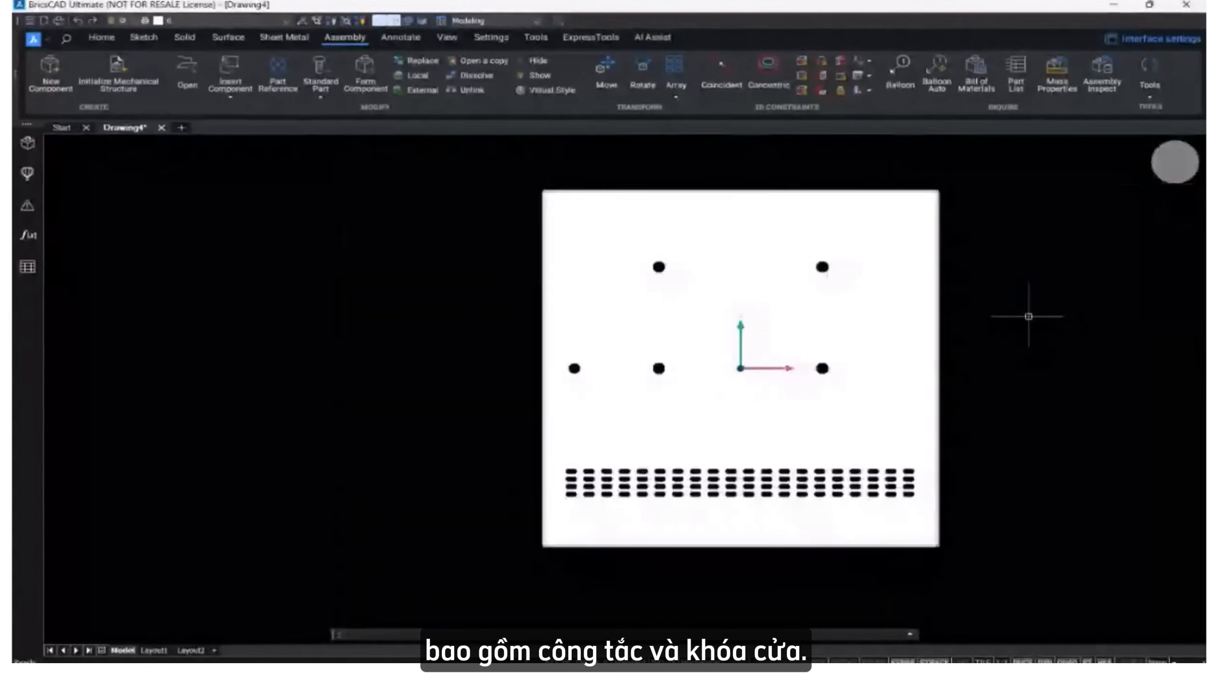
pyautogui.scroll(-2, 1029, 316)
pyautogui.keyDown('shift'); pyautogui.moveTo(832, 388); pyautogui.dragTo(819, 332, button='middle'); pyautogui.keyUp('shift')
pyautogui.scroll(3, 820, 332)
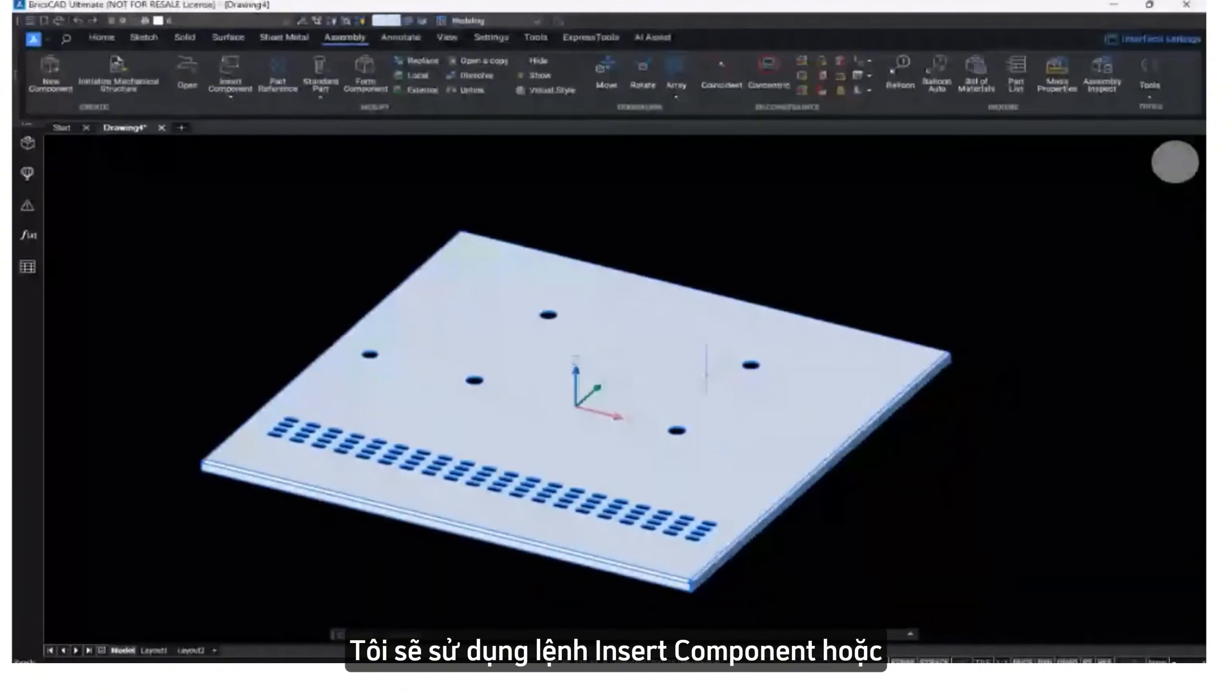
pyautogui.keyDown('shift'); pyautogui.moveTo(707, 375); pyautogui.dragTo(731, 391, button='middle'); pyautogui.keyUp('shift')
pyautogui.keyDown('shift'); pyautogui.moveTo(731, 391); pyautogui.dragTo(728, 391, button='middle'); pyautogui.keyUp('shift')
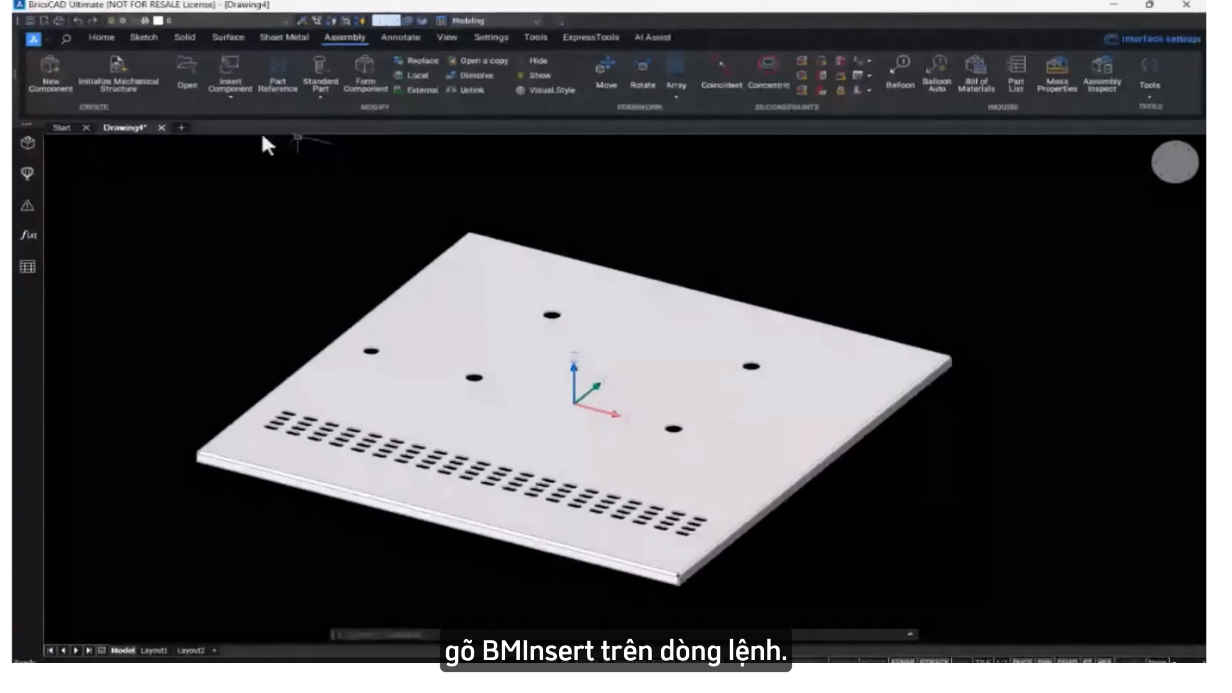
# Insert two Switch_Blue.dwg components side by side in the empty space beyond the door's back edge.
pyautogui.click(225, 67)
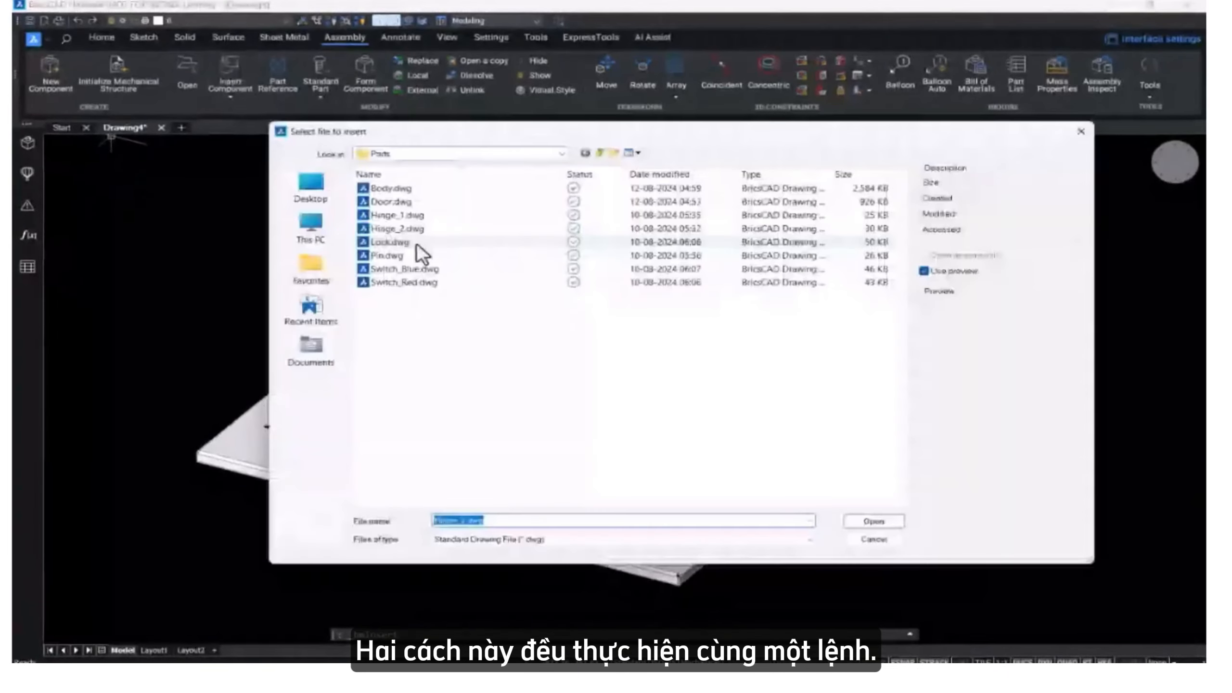
pyautogui.click(405, 270)
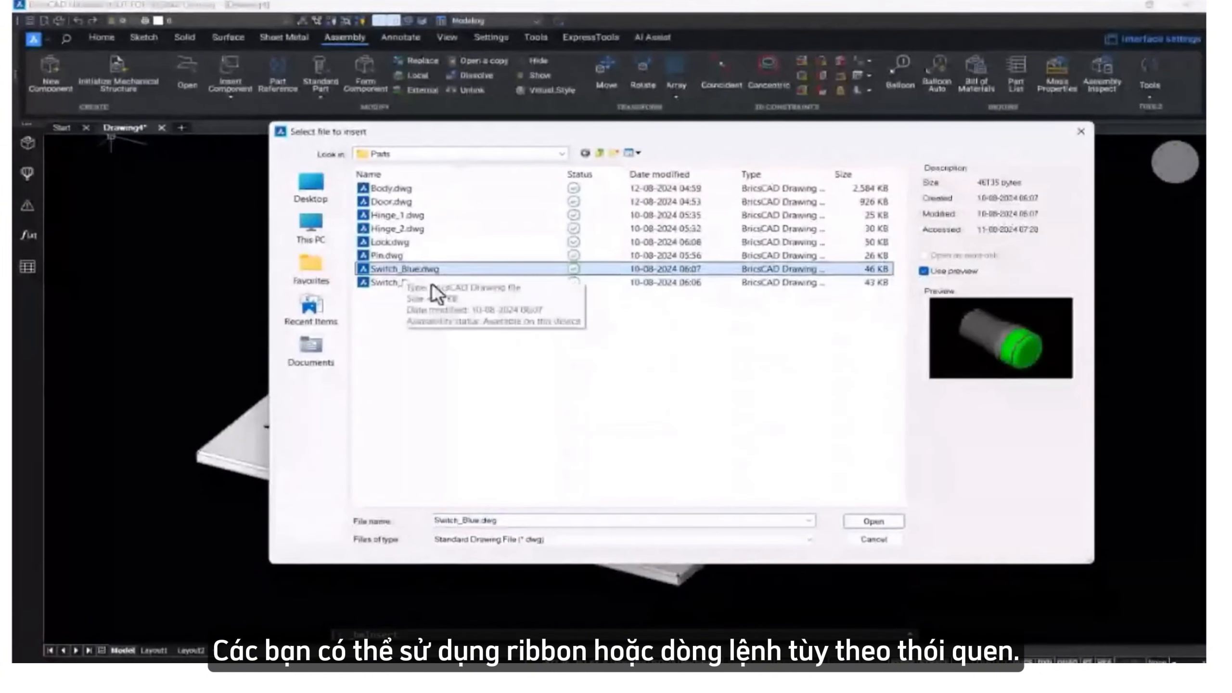
pyautogui.click(873, 521)
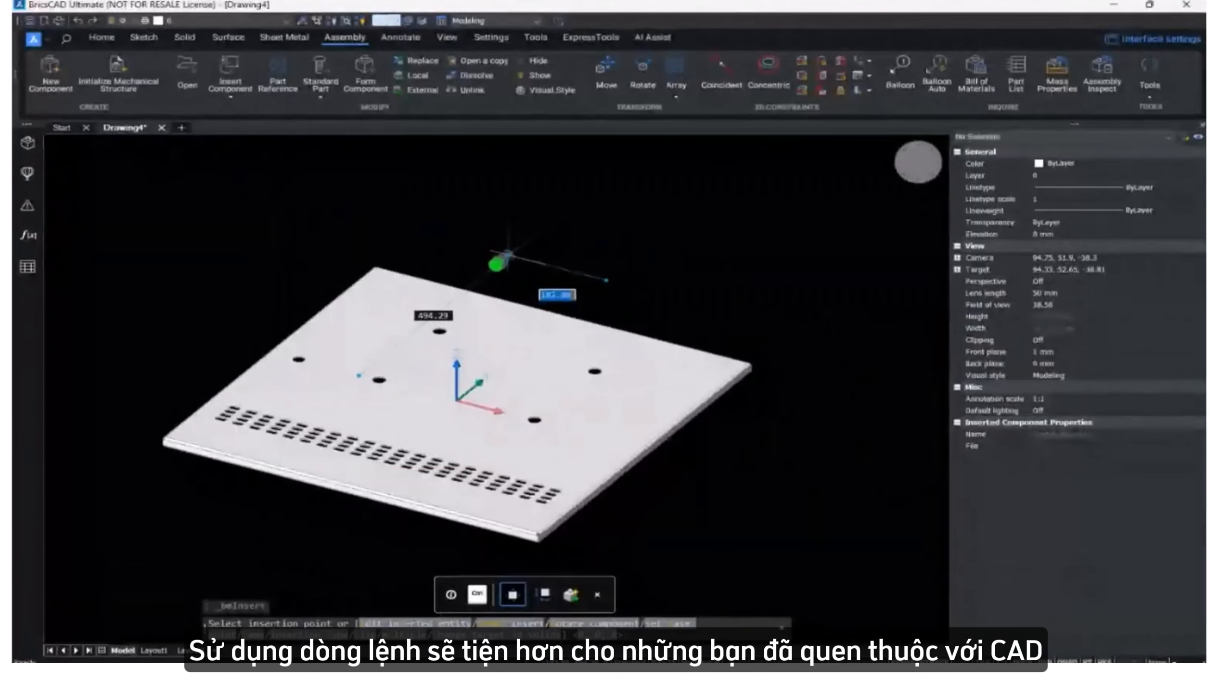
pyautogui.click(508, 253)
pyautogui.scroll(3, 630, 221)
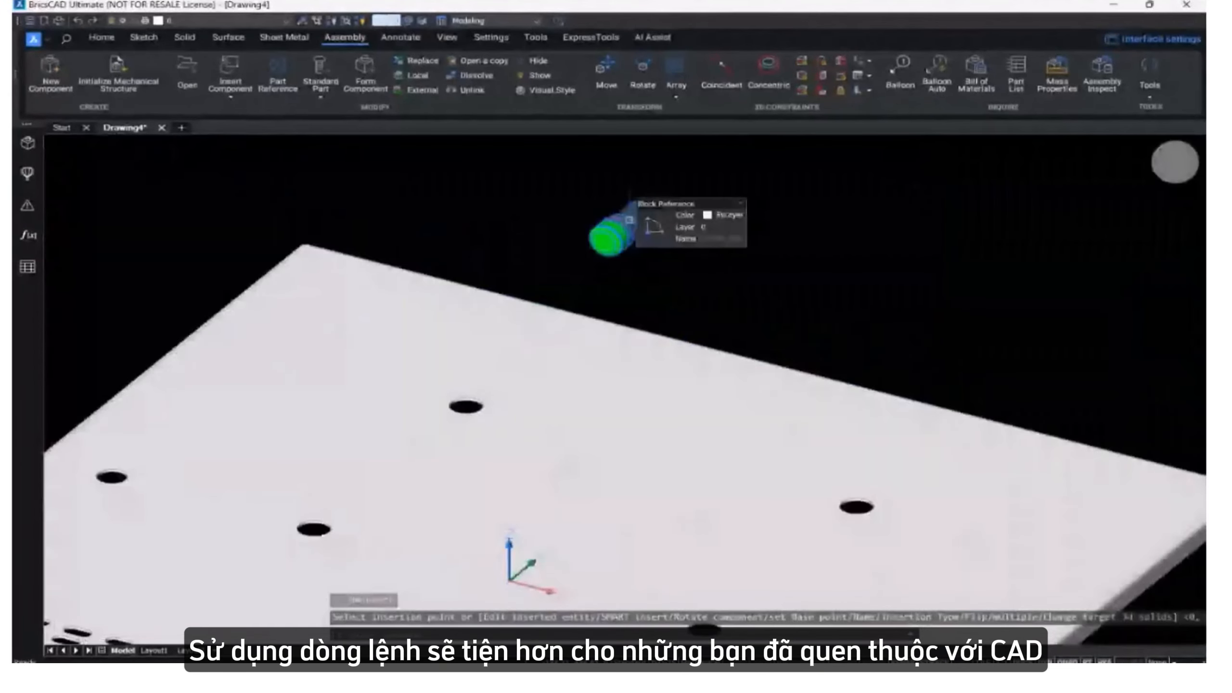
pyautogui.rightClick(624, 234)
pyautogui.scroll(-5, 612, 234)
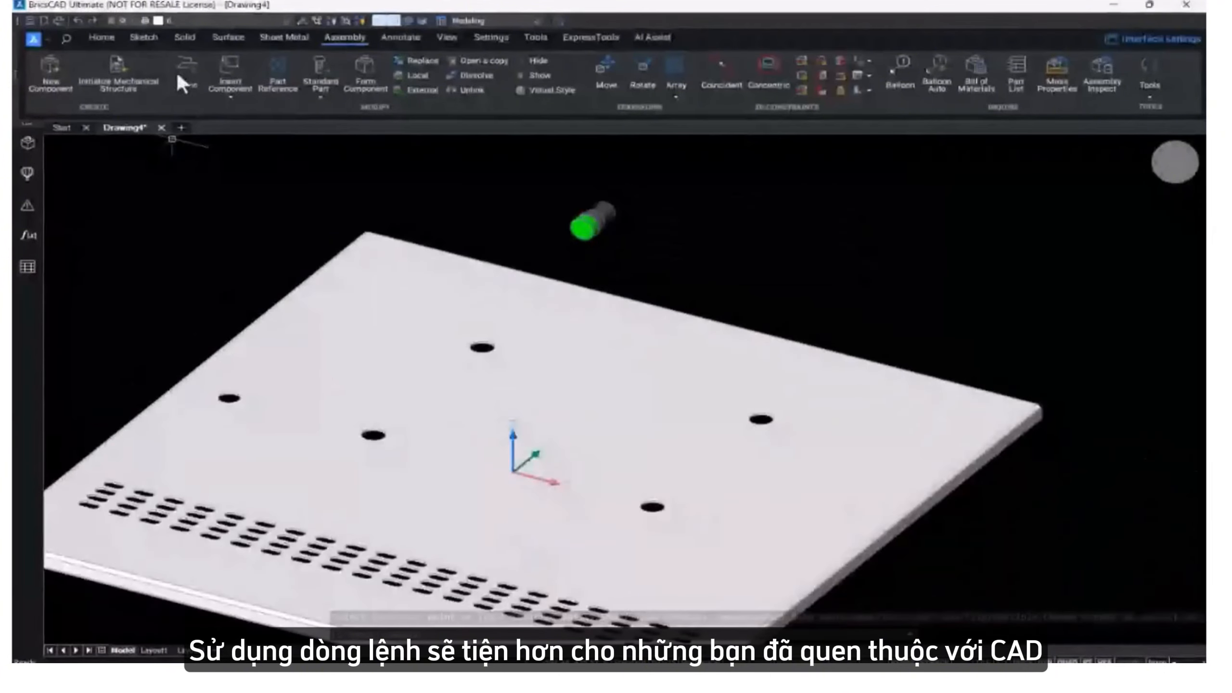
pyautogui.click(222, 71)
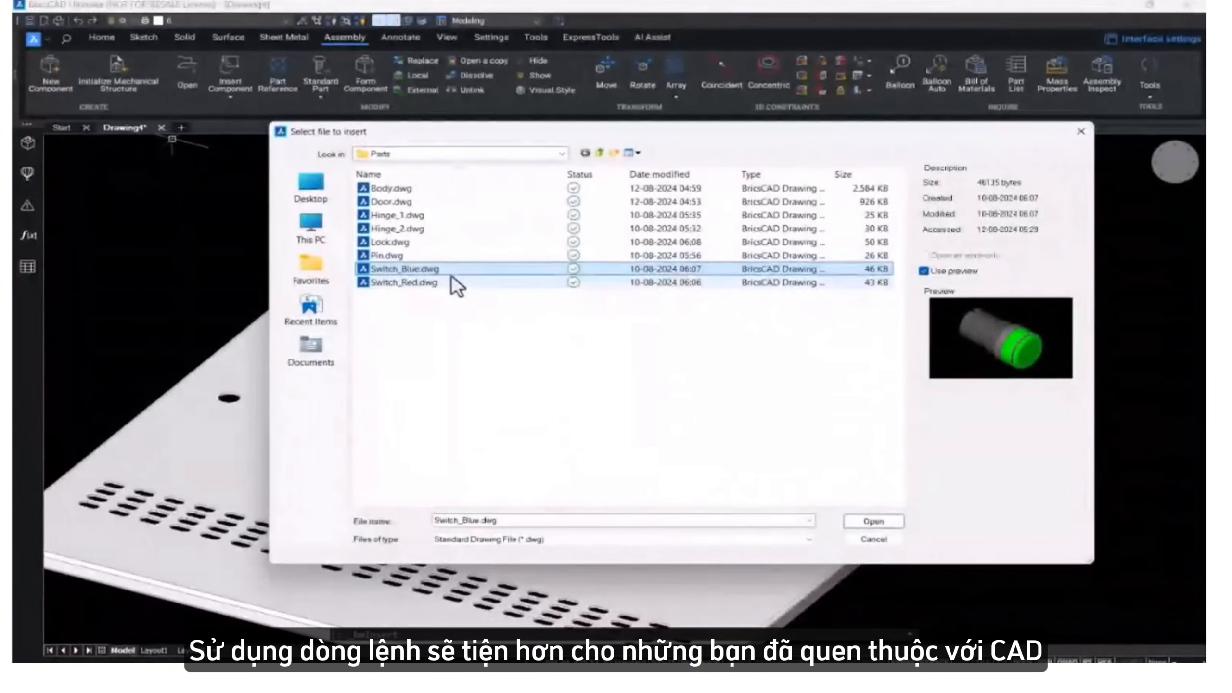
pyautogui.click(872, 523)
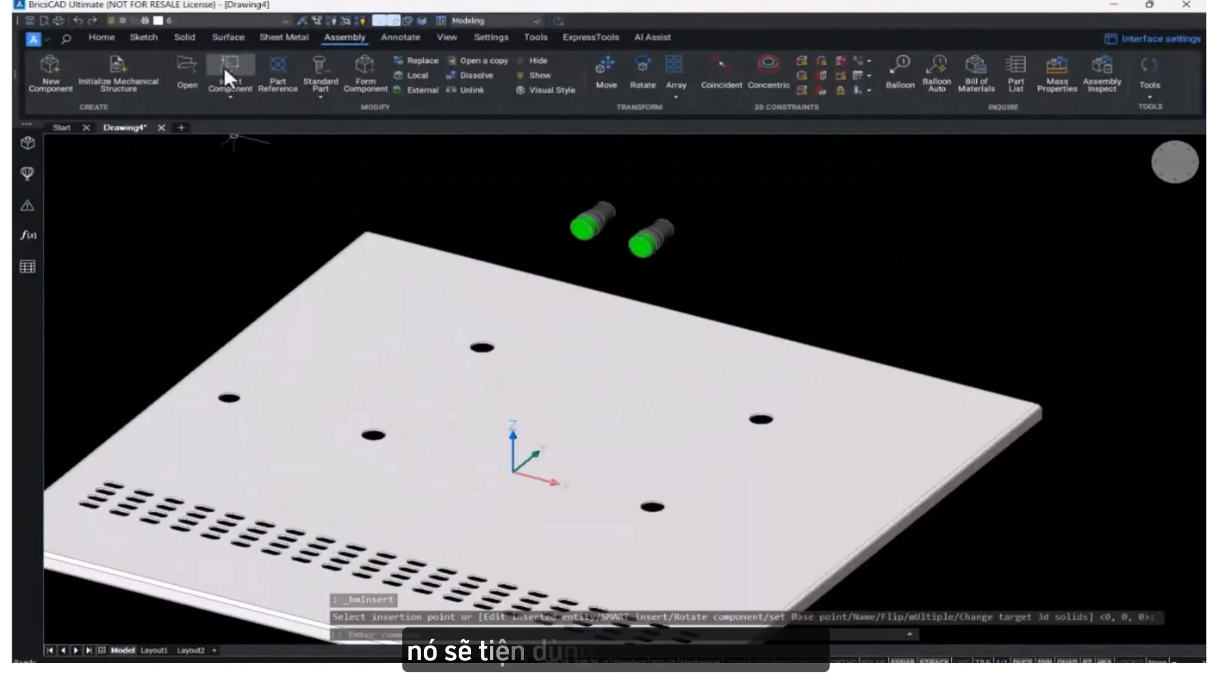
# Insert two Switch_Red.dwg components in line beside the two green switches beyond the door's back edge.
pyautogui.click(225, 67)
pyautogui.click(416, 283)
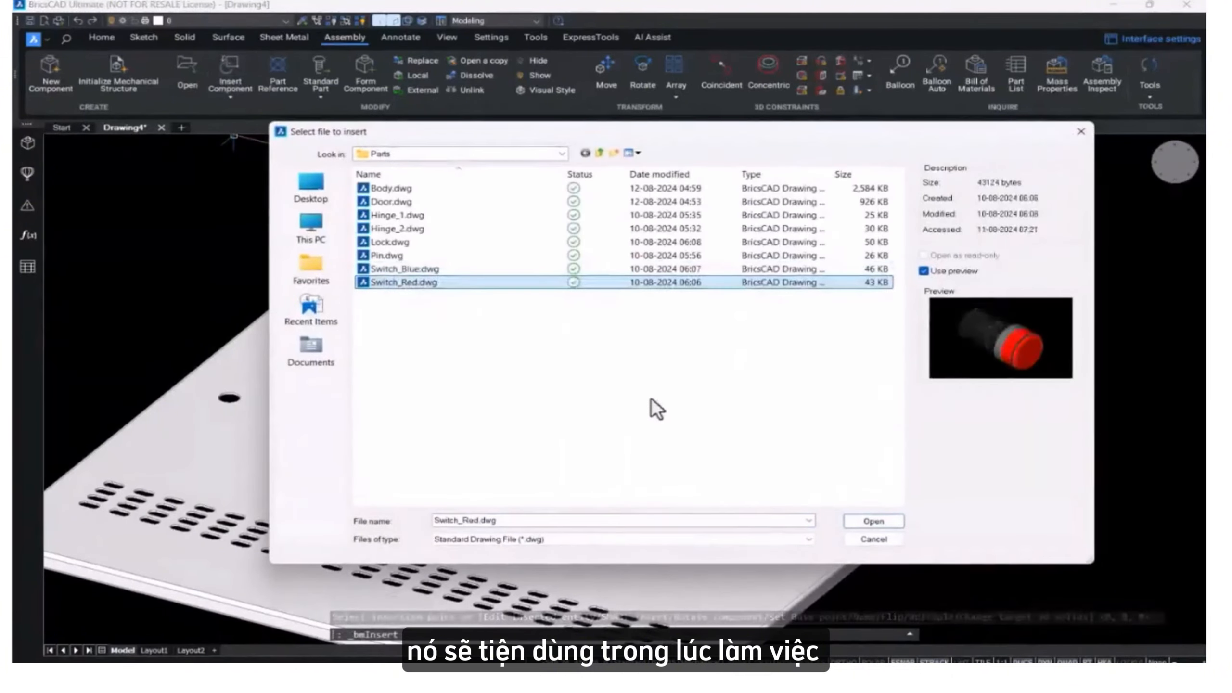
pyautogui.click(874, 520)
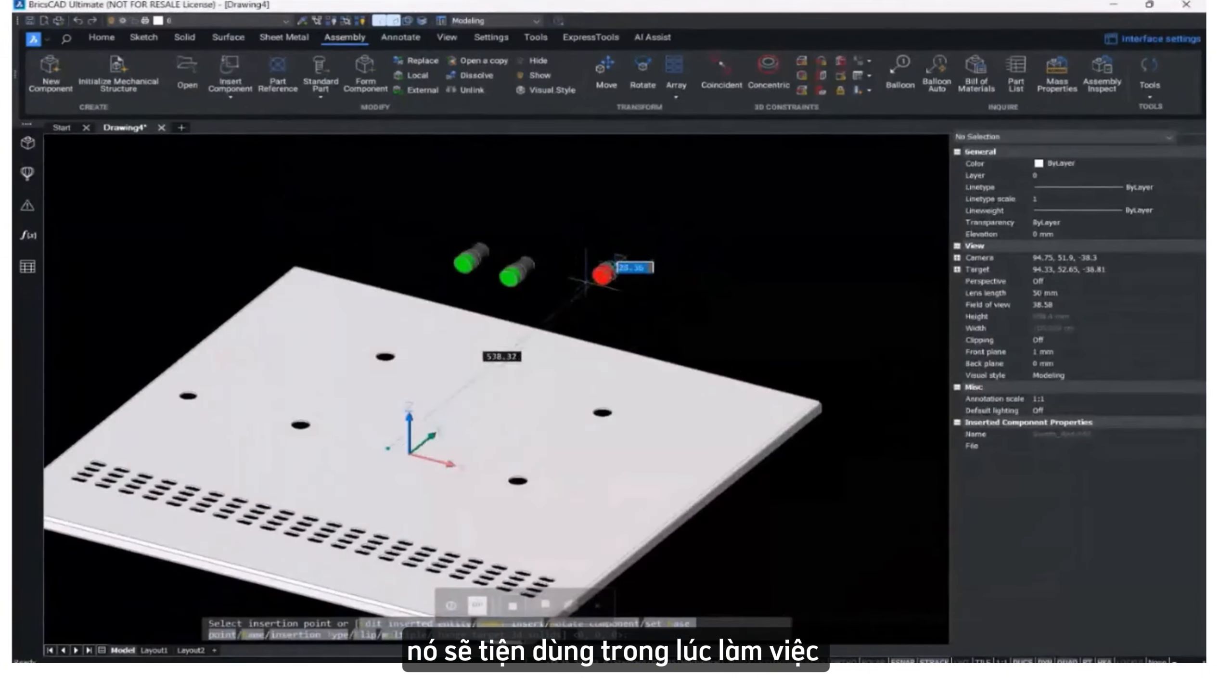
pyautogui.hotkey('ctrl', '1')
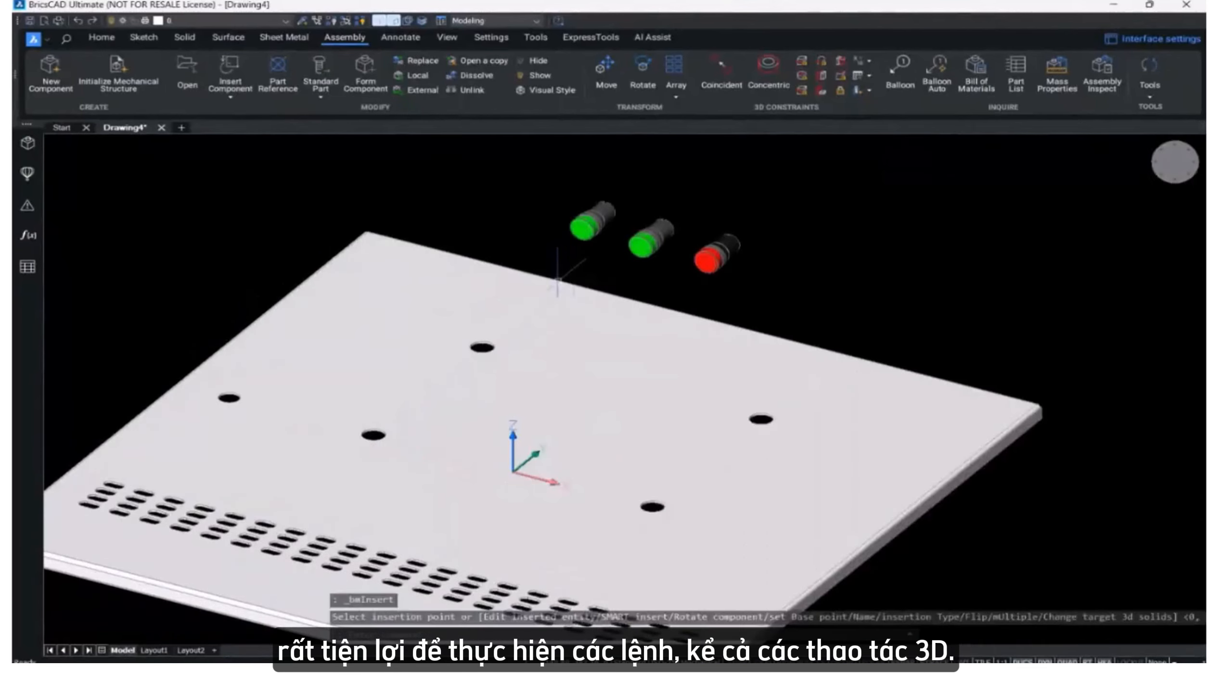
pyautogui.click(237, 78)
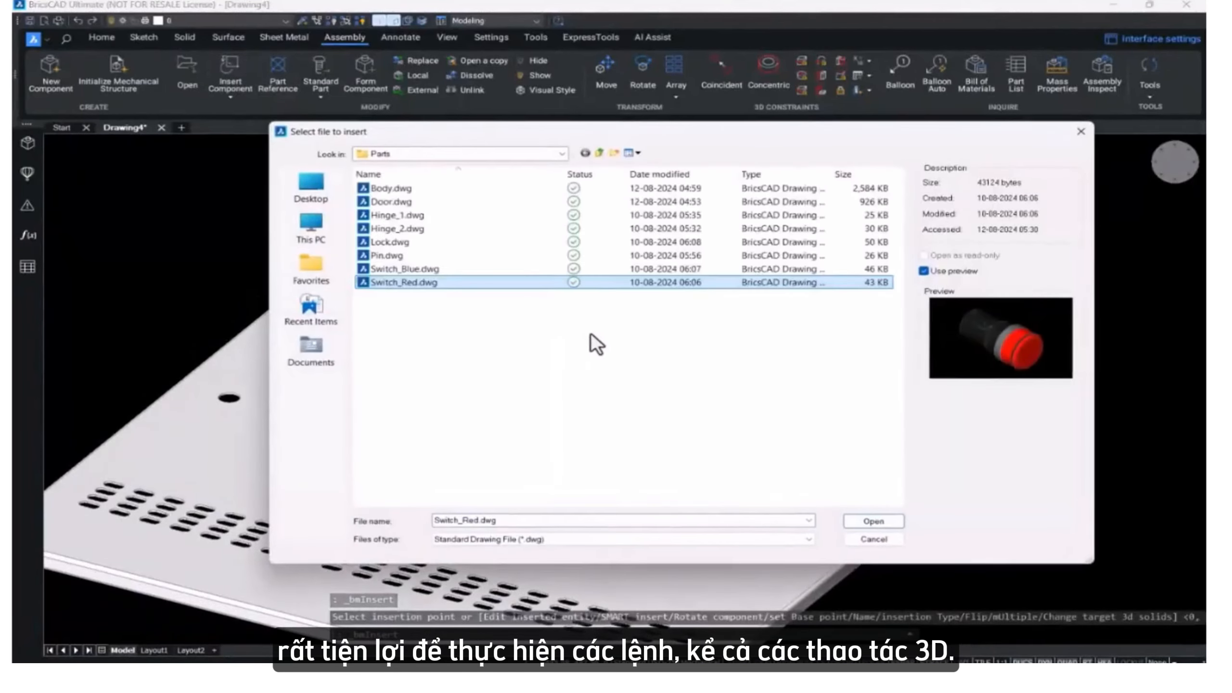
pyautogui.click(873, 521)
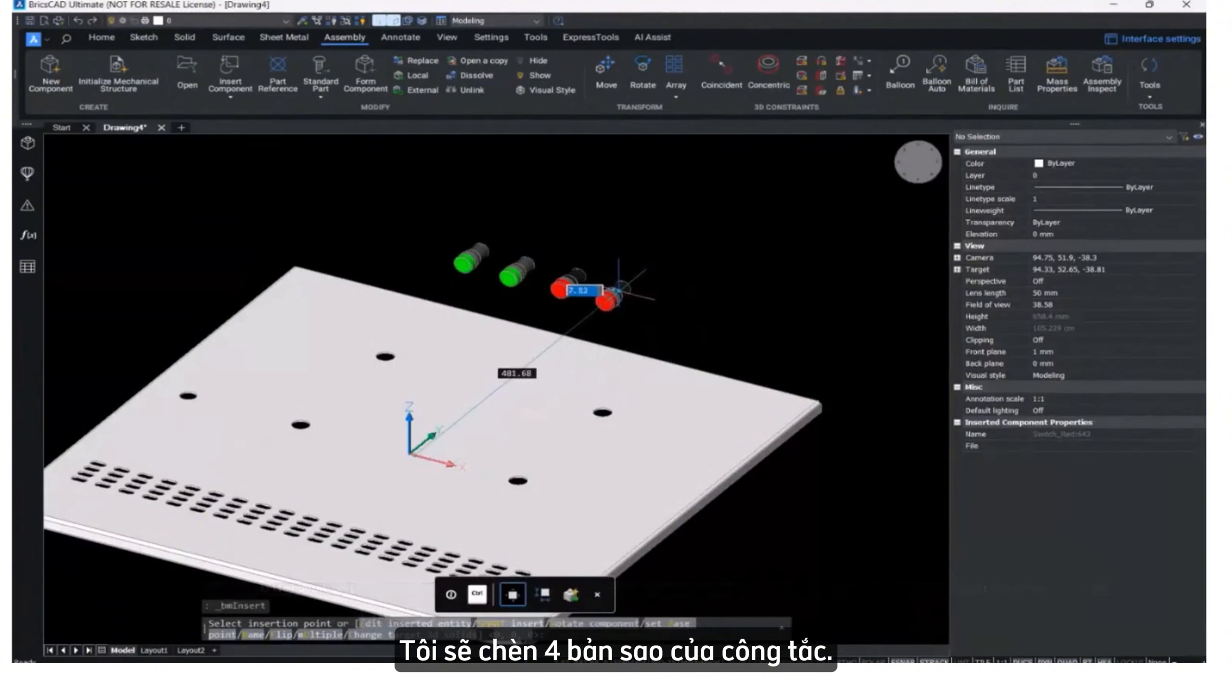
pyautogui.click(619, 290)
pyautogui.press('Escape')
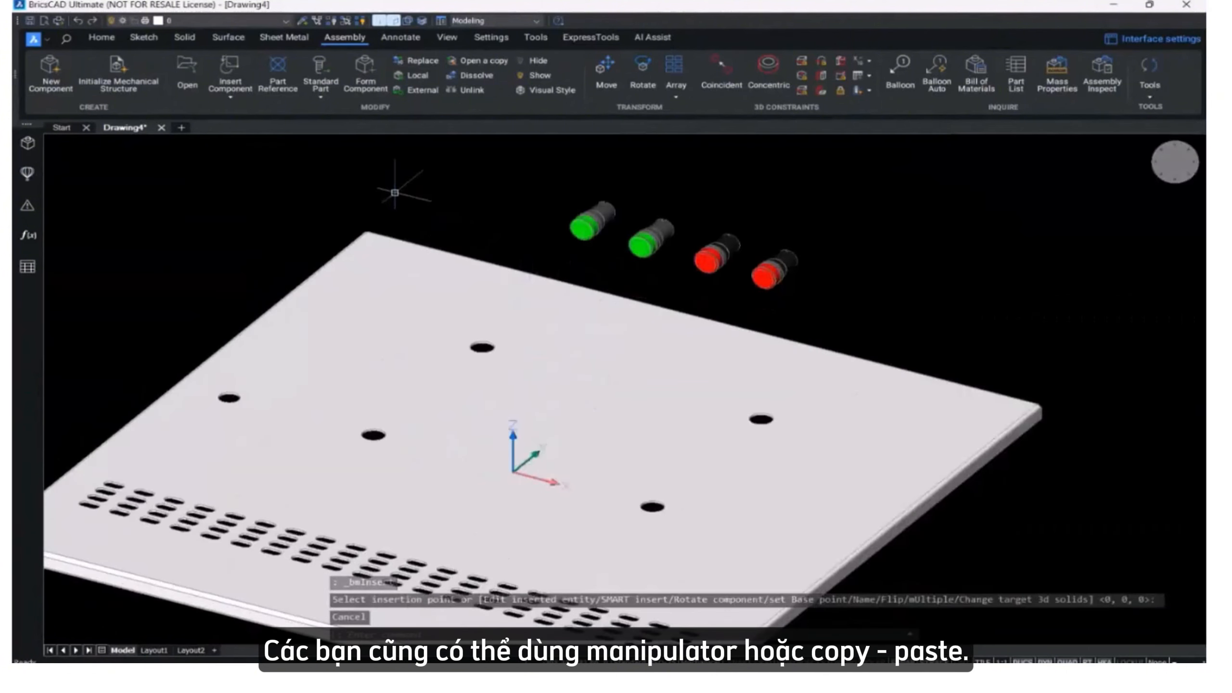
# Apply a Concentric constraint between the first green switch's cylindrical body and the back-left hole of the door's four switch holes.
pyautogui.click(761, 70)
pyautogui.keyDown('shift'); pyautogui.moveTo(689, 209); pyautogui.dragTo(670, 216, button='middle'); pyautogui.keyUp('shift')
pyautogui.scroll(4, 631, 214)
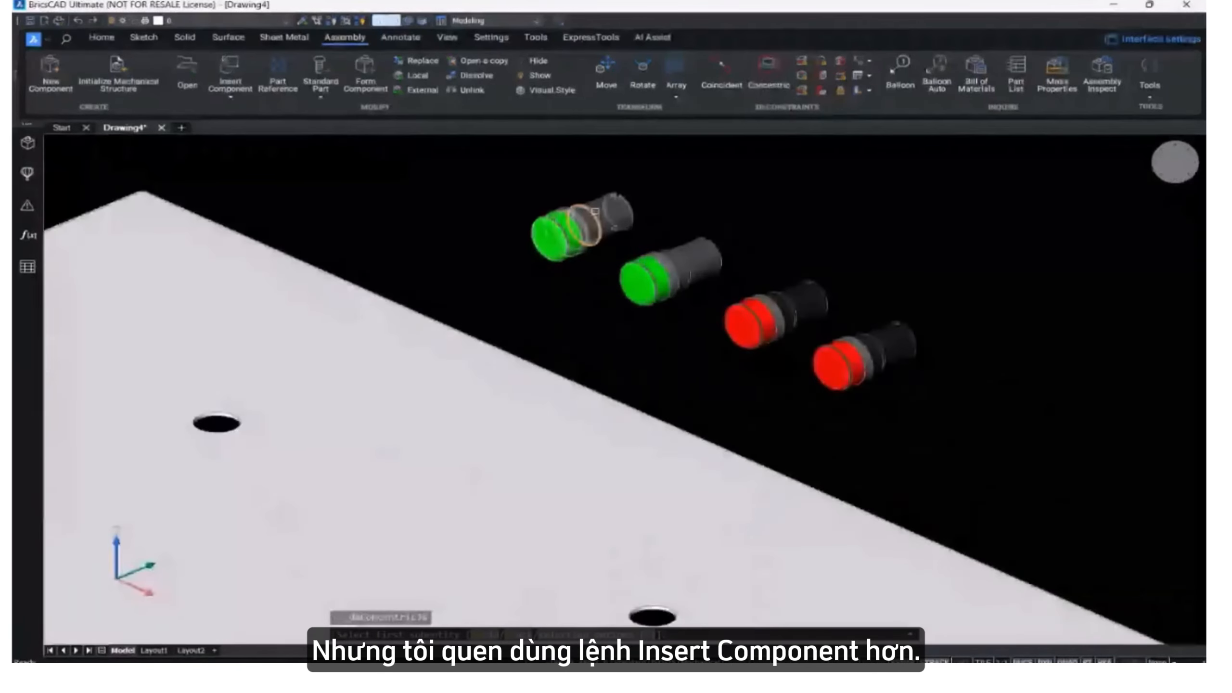
pyautogui.scroll(3, 594, 211)
pyautogui.click(622, 221)
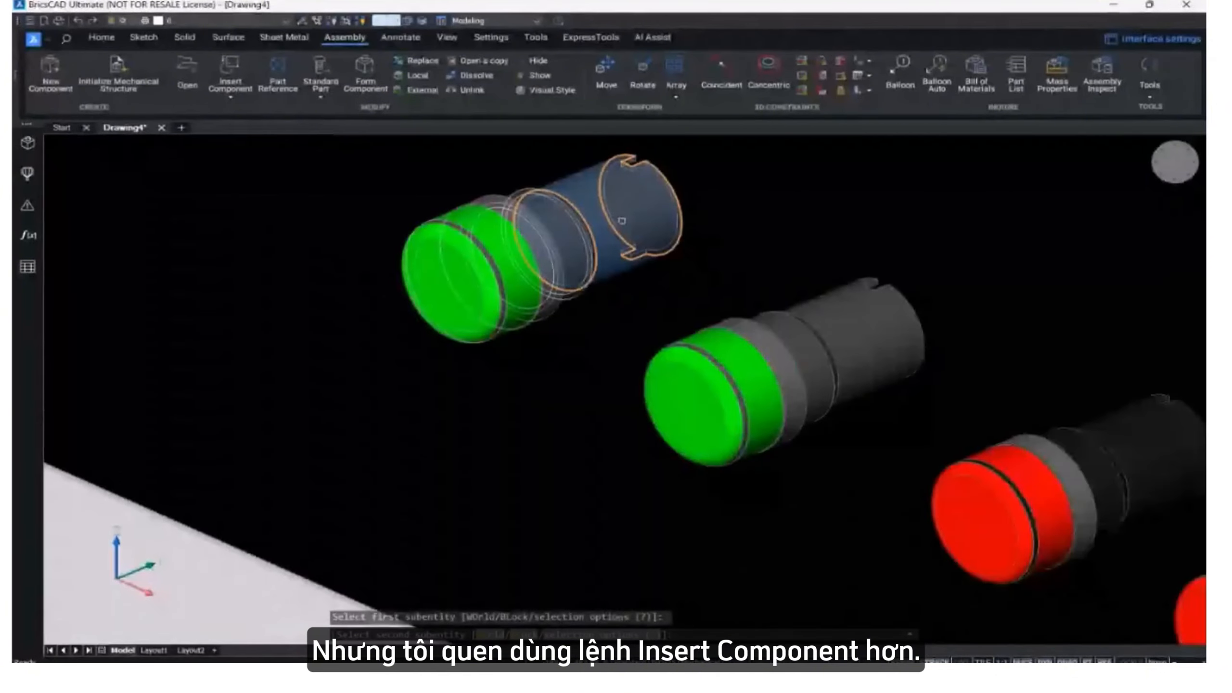
pyautogui.scroll(-1, 622, 221)
pyautogui.scroll(-4, 621, 221)
pyautogui.keyDown('shift'); pyautogui.moveTo(552, 304); pyautogui.dragTo(522, 322, button='middle'); pyautogui.keyUp('shift')
pyautogui.moveTo(521, 321); pyautogui.dragTo(793, 257, button='middle')
pyautogui.scroll(5, 589, 328)
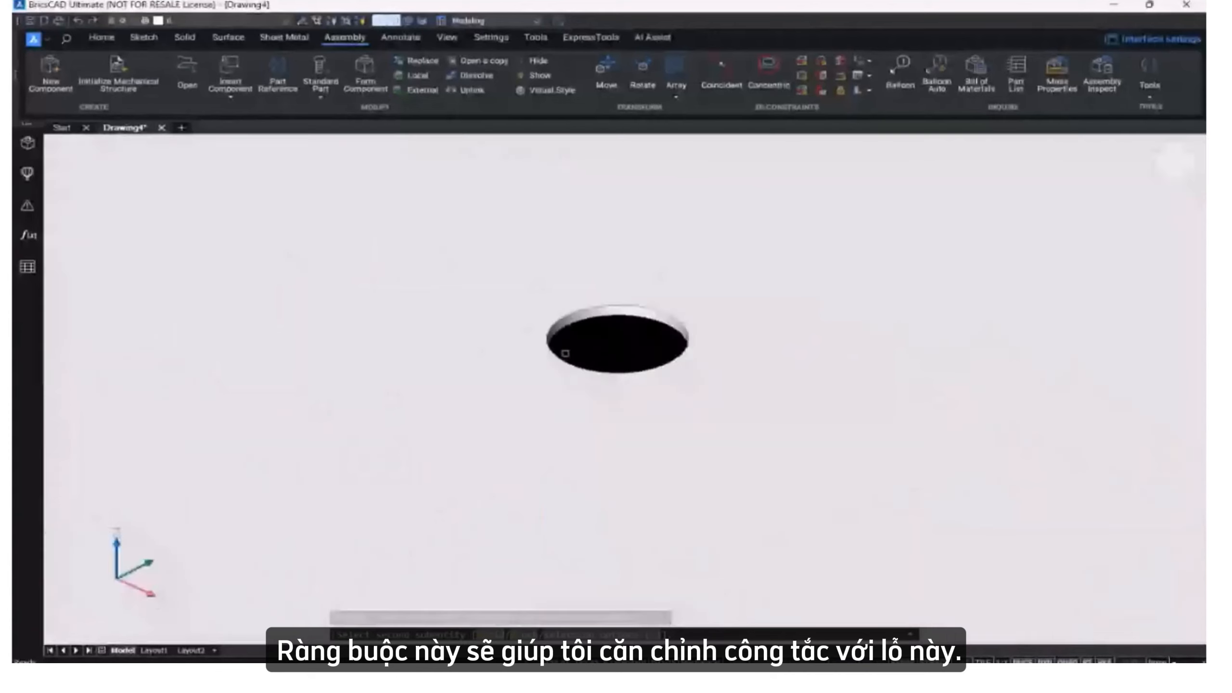
pyautogui.scroll(4, 565, 353)
pyautogui.click(591, 297)
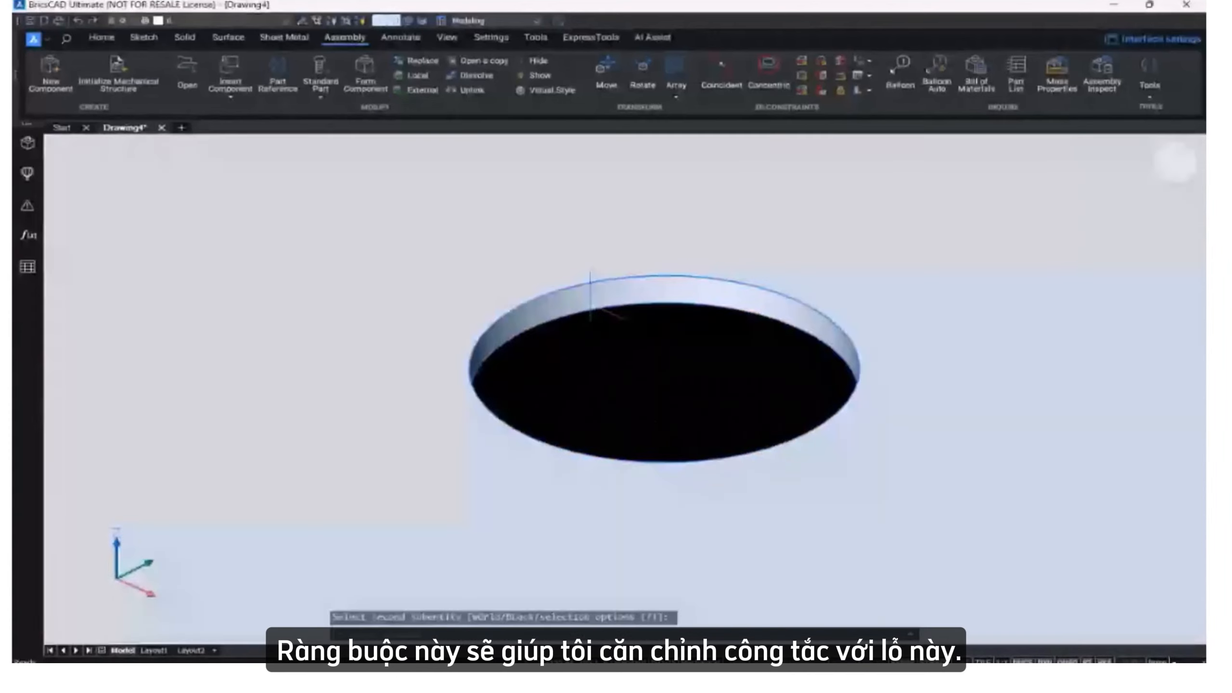
pyautogui.scroll(-9, 590, 297)
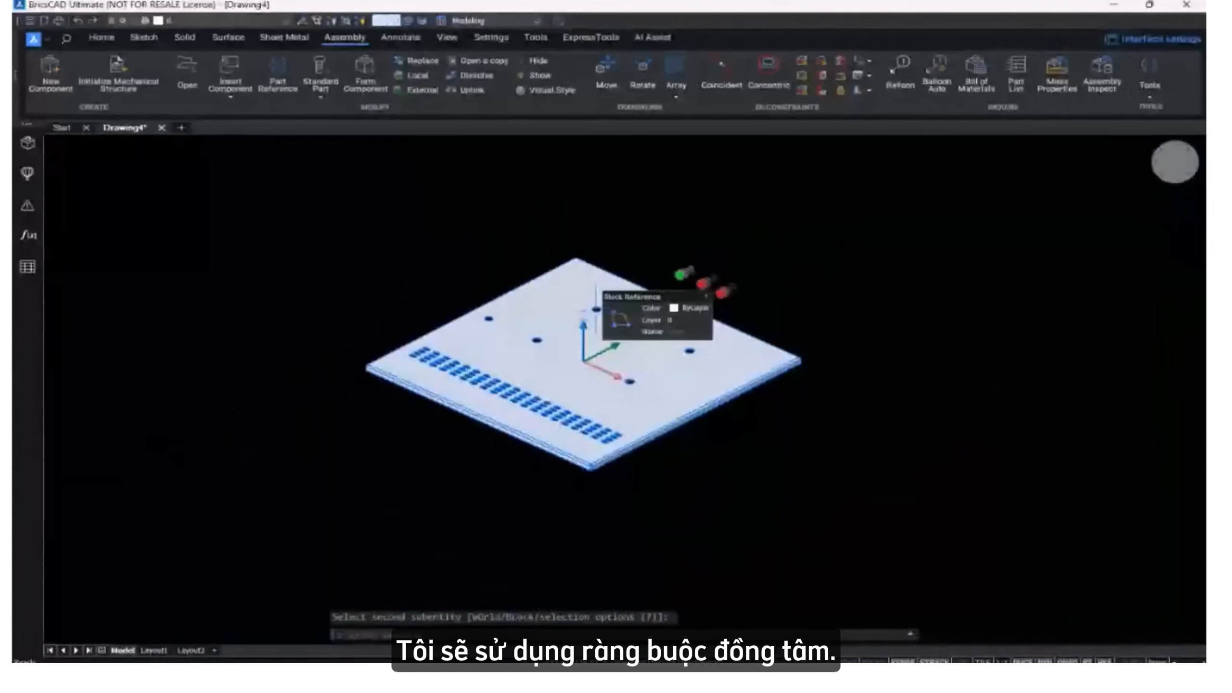
# Apply a Coincident constraint between the underside of the first green switch's collar and the door's outer face.
pyautogui.keyDown('shift'); pyautogui.moveTo(596, 310); pyautogui.dragTo(713, 193, button='middle'); pyautogui.keyUp('shift')
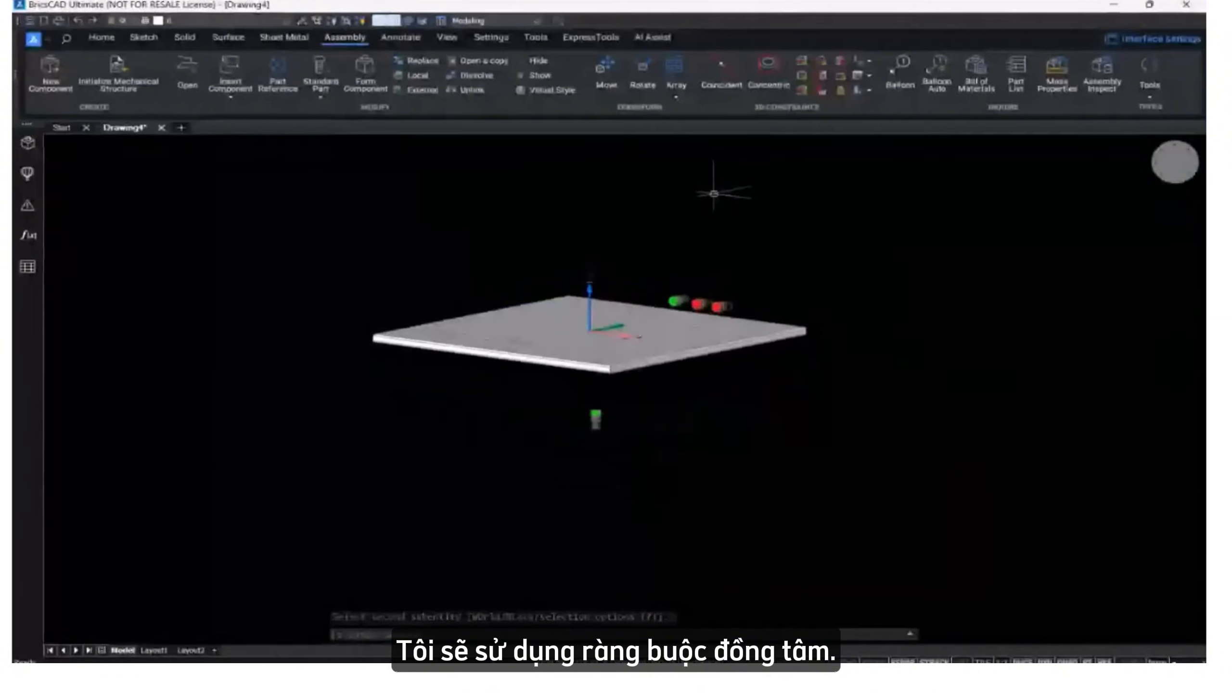
pyautogui.click(712, 79)
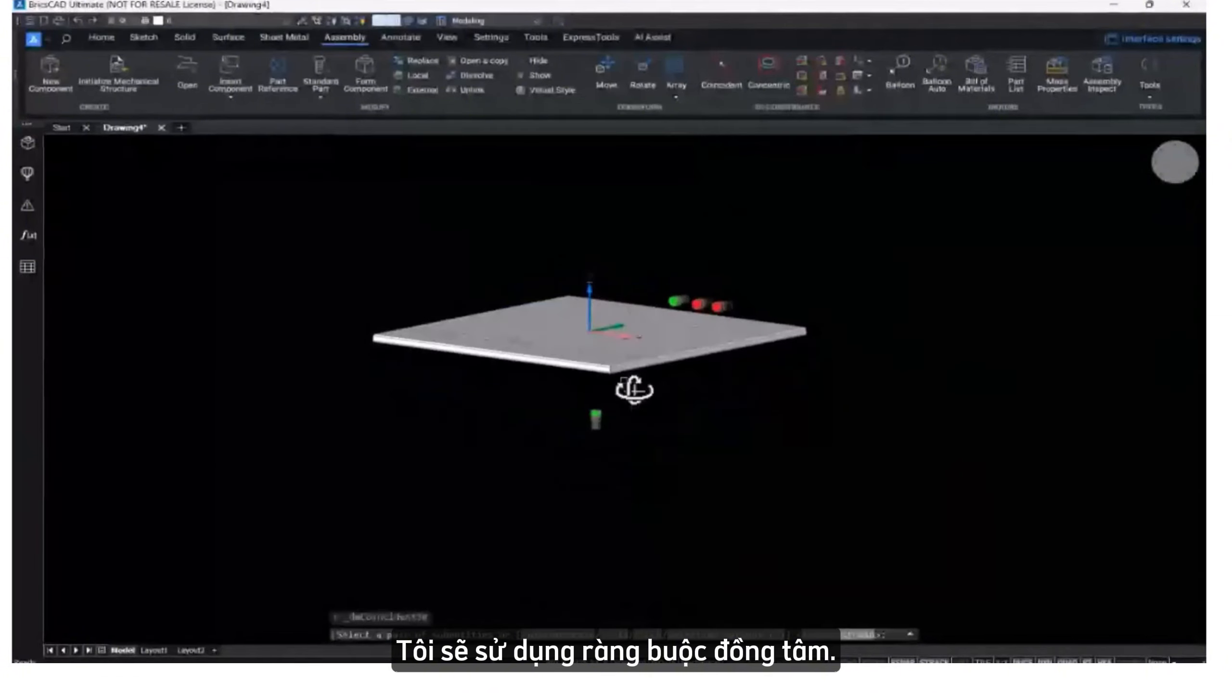
pyautogui.keyDown('shift'); pyautogui.moveTo(632, 385); pyautogui.dragTo(586, 452, button='middle'); pyautogui.keyUp('shift')
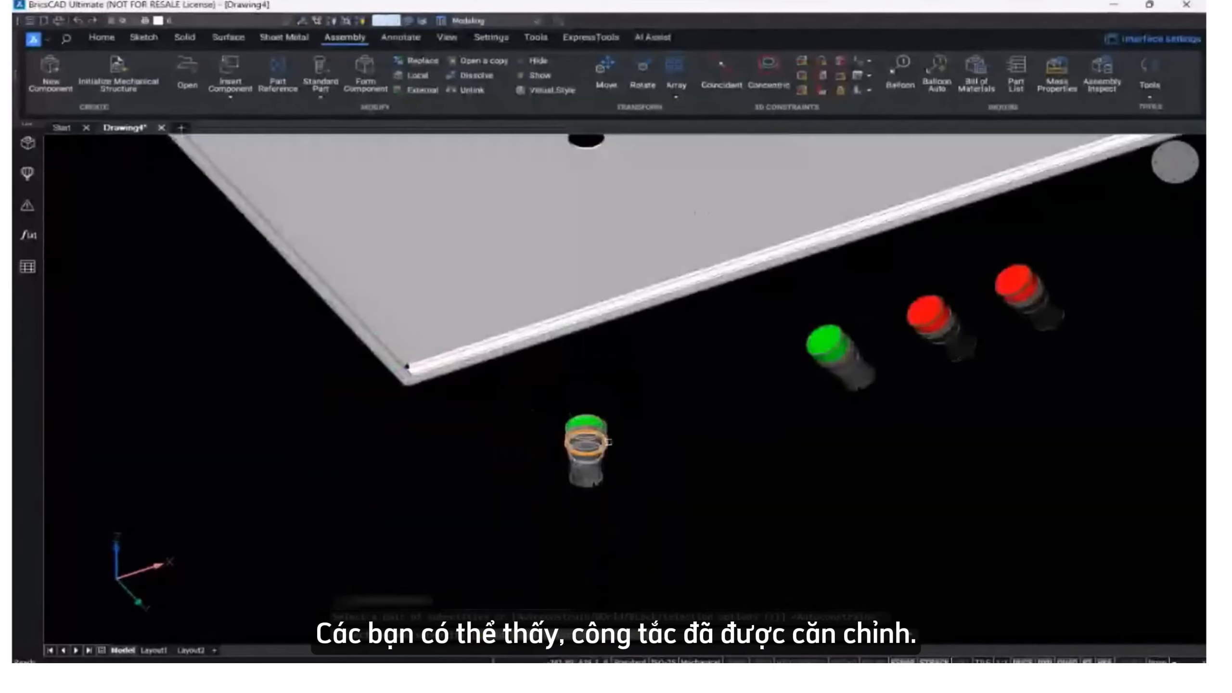
pyautogui.keyDown('shift'); pyautogui.moveTo(587, 435); pyautogui.dragTo(756, 490, button='middle'); pyautogui.keyUp('shift')
pyautogui.click(589, 371)
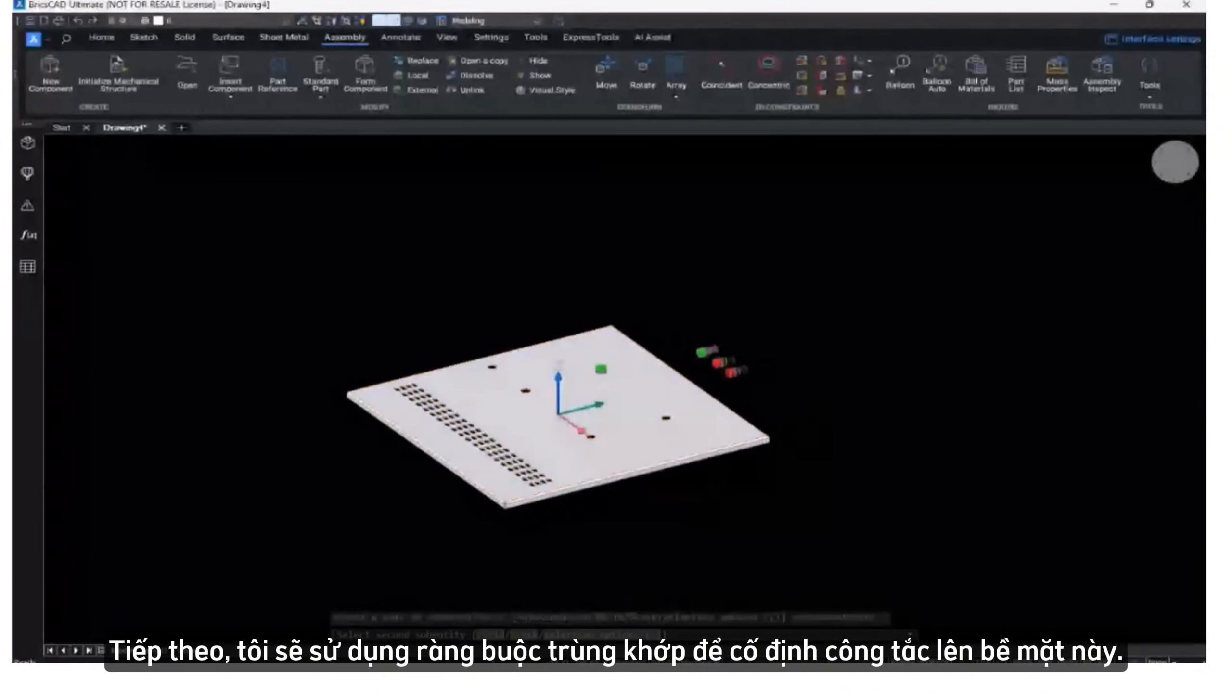
pyautogui.scroll(6, 590, 372)
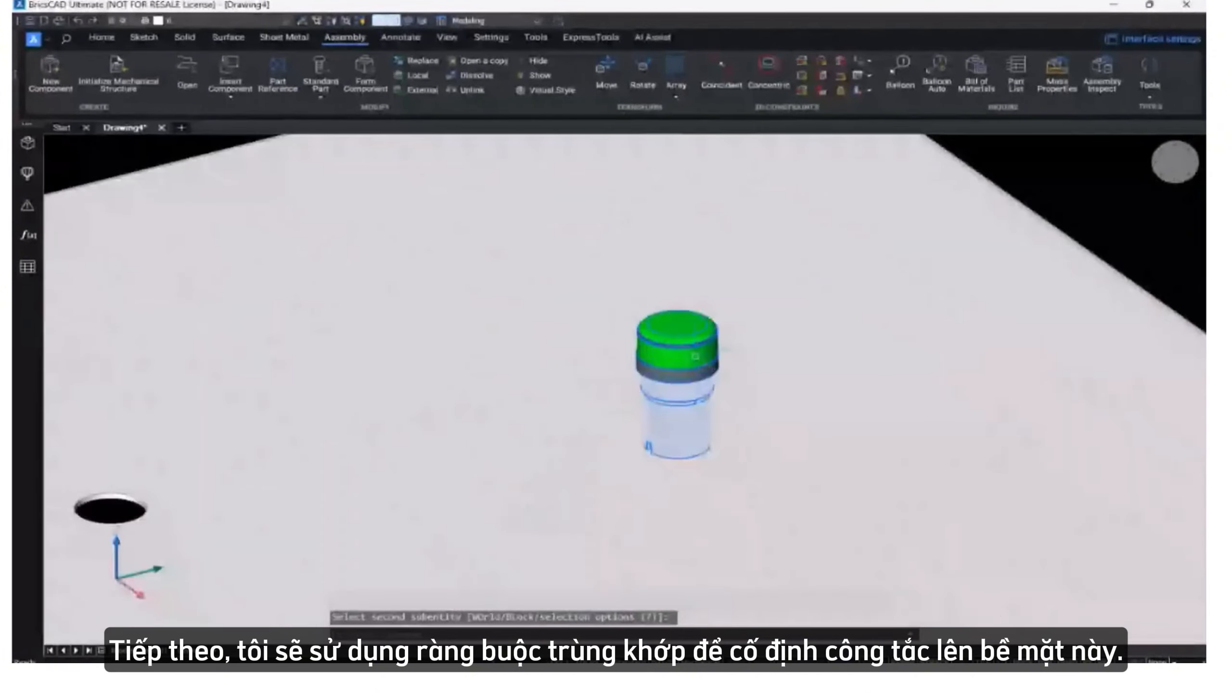
pyautogui.scroll(-8, 681, 413)
pyautogui.keyDown('shift'); pyautogui.moveTo(683, 433); pyautogui.dragTo(649, 440, button='middle'); pyautogui.keyUp('shift')
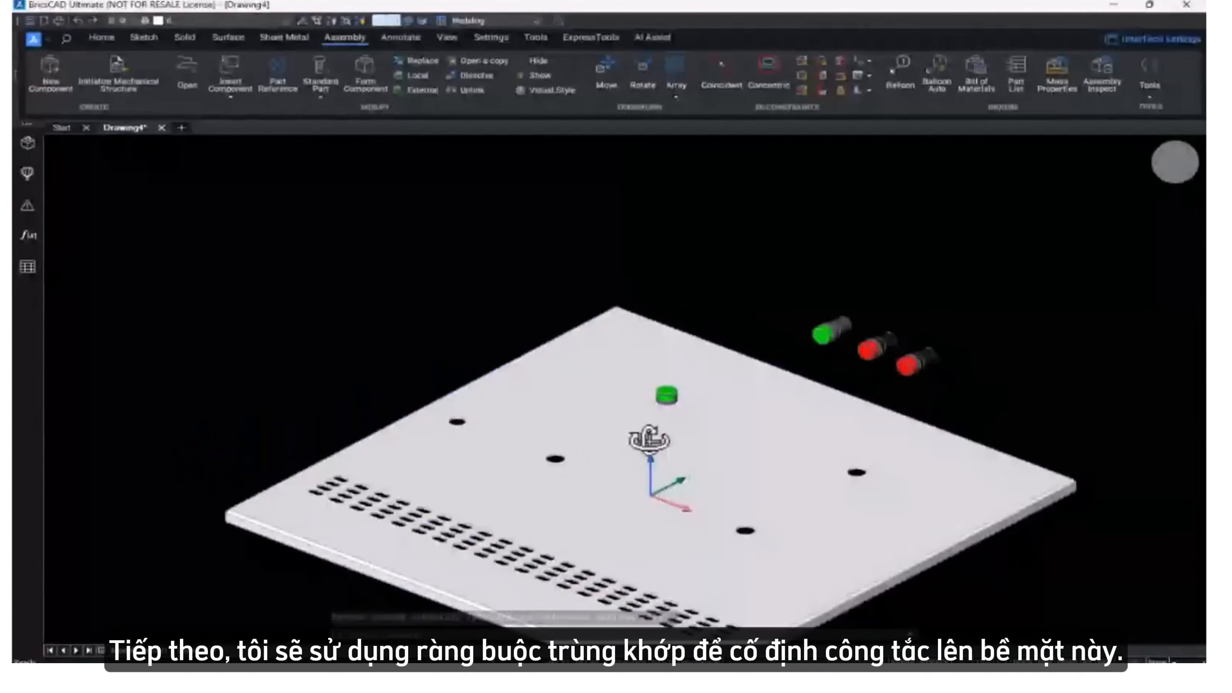
# Apply a Concentric constraint between the second green switch's cylindrical body and the front-left hole of the door's four switch holes.
pyautogui.click(769, 75)
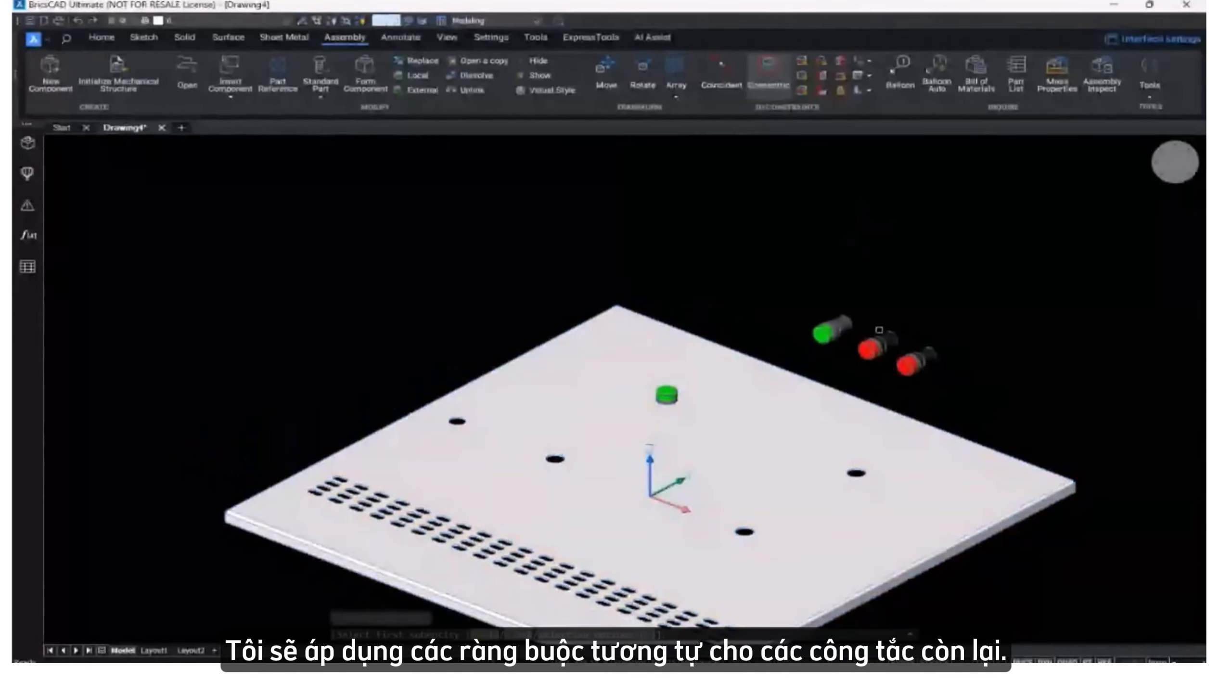
pyautogui.scroll(5, 869, 335)
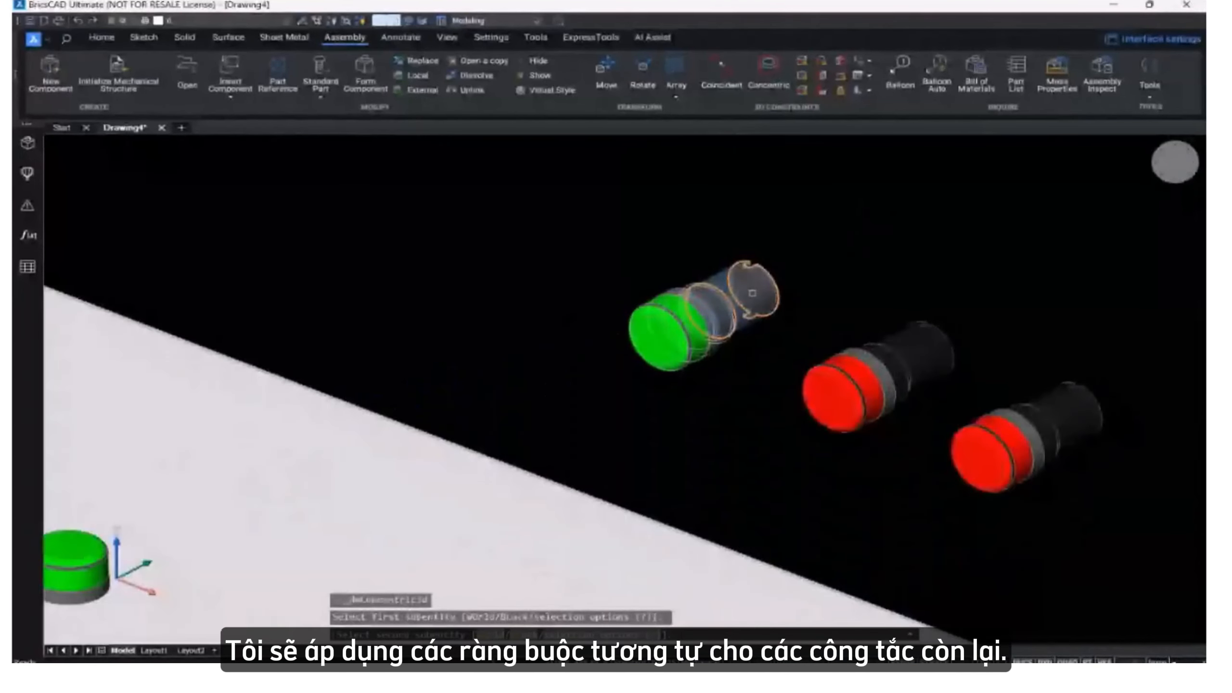
pyautogui.scroll(-8, 751, 292)
pyautogui.scroll(10, 701, 417)
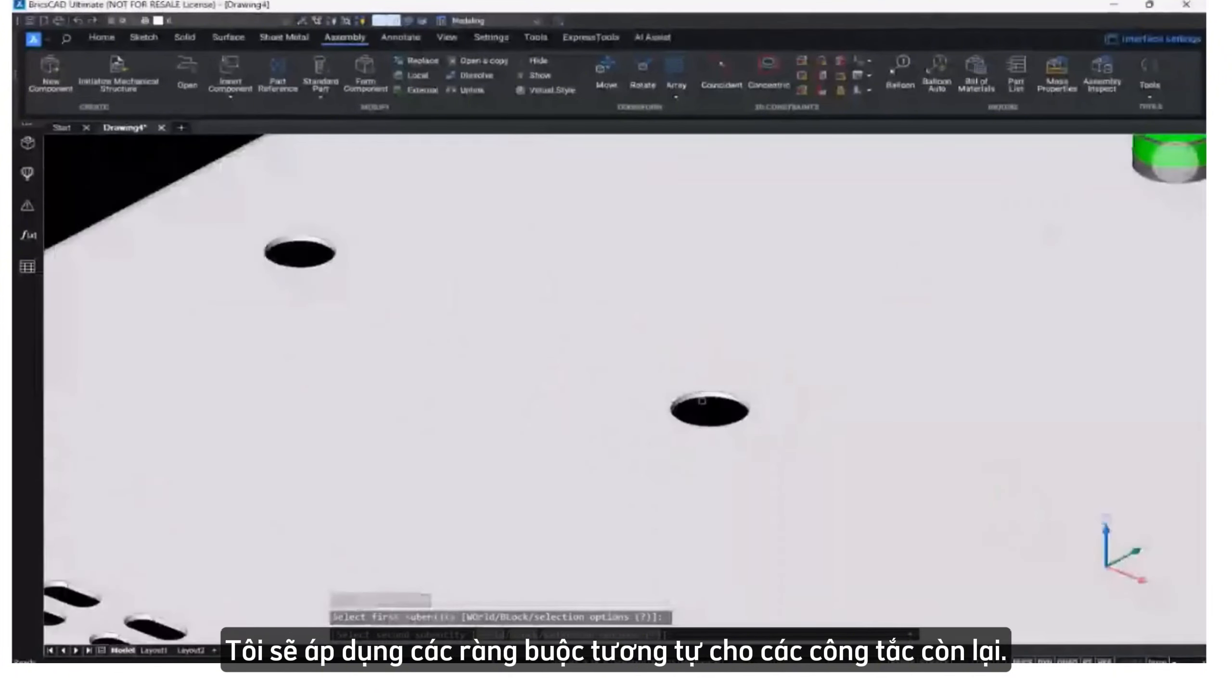
pyautogui.click(708, 367)
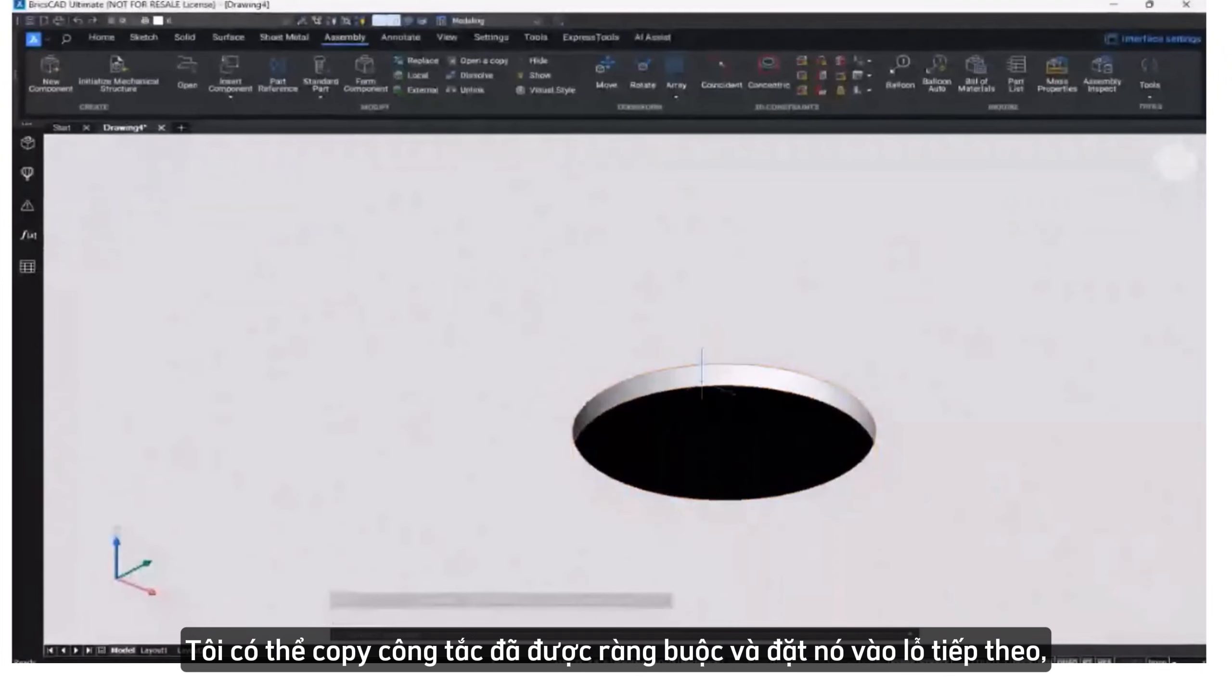
pyautogui.scroll(-8, 708, 368)
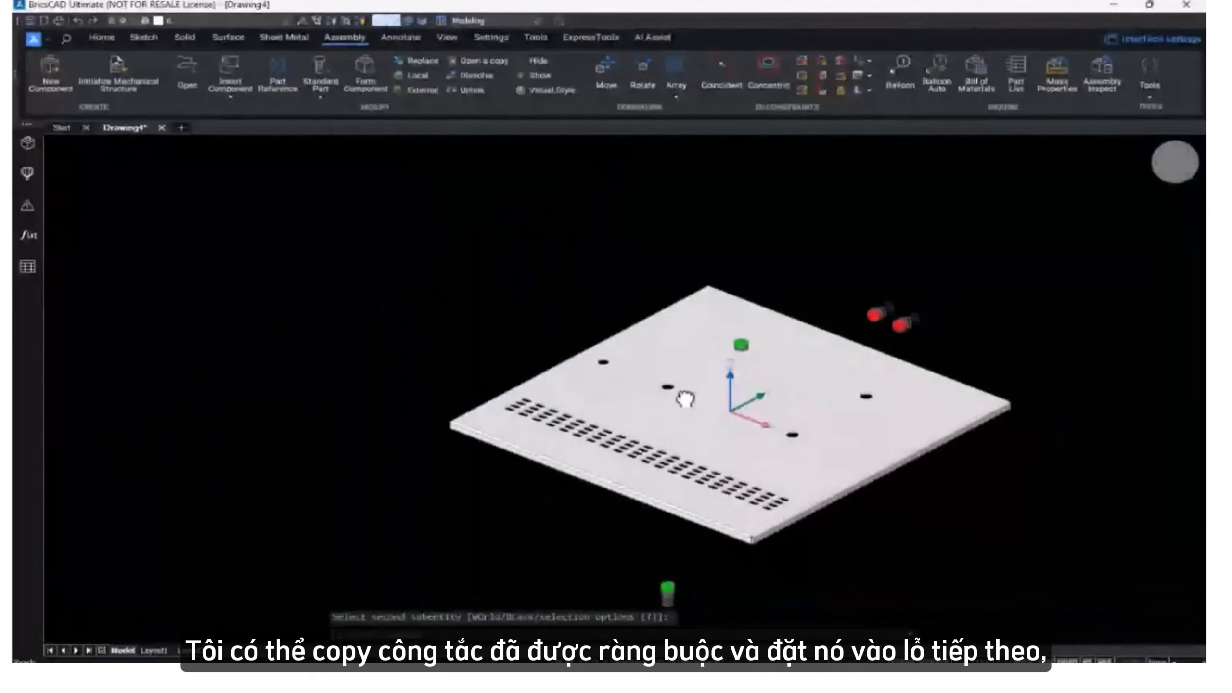
pyautogui.moveTo(677, 402); pyautogui.dragTo(577, 385, button='middle')
# Apply a Coincident constraint between the underside of the second green switch's collar and the door's outer face.
pyautogui.click(726, 77)
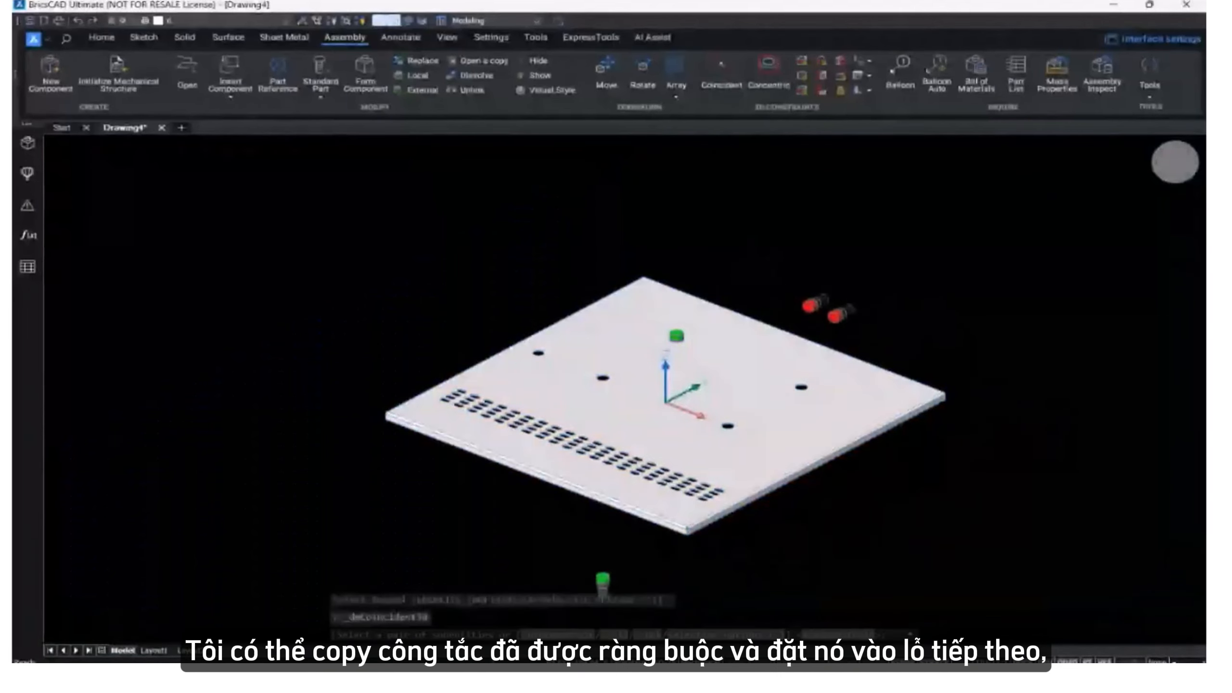
pyautogui.moveTo(639, 539)
pyautogui.keyDown('shift'); pyautogui.mouseDown(button='middle')
pyautogui.moveTo(638, 485)
pyautogui.moveTo(632, 539)
pyautogui.mouseUp(button='middle'); pyautogui.keyUp('shift')
pyautogui.scroll(10, 631, 549)
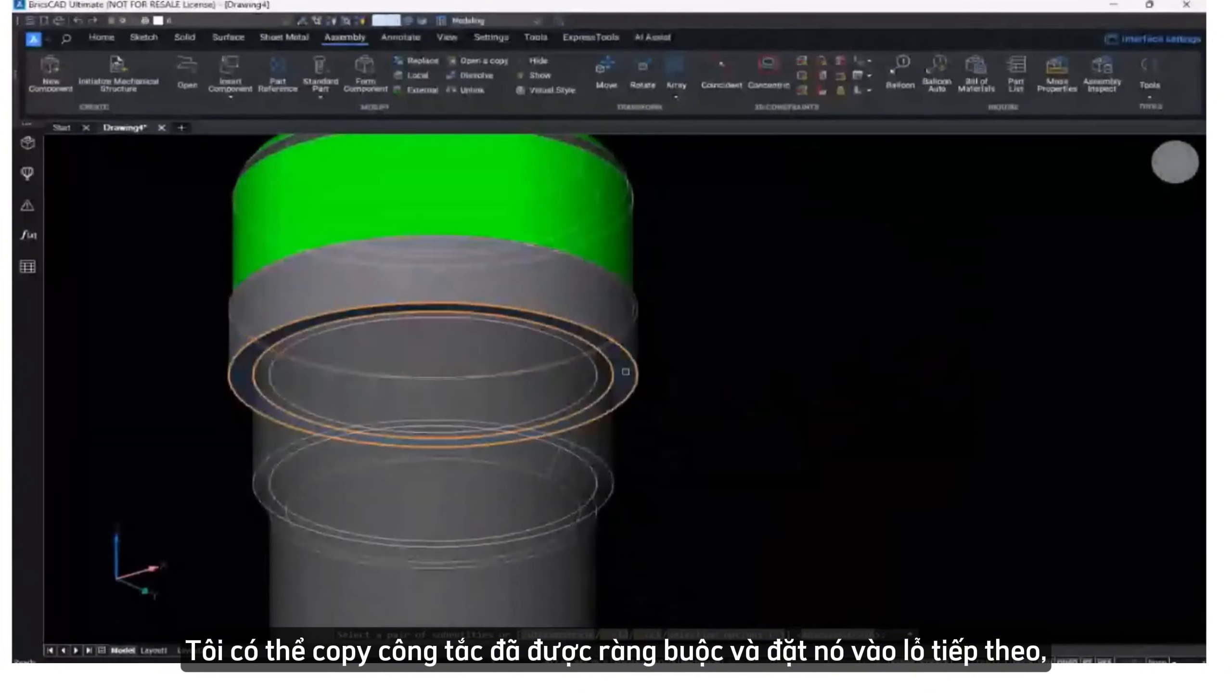
pyautogui.click(625, 372)
pyautogui.scroll(-10, 625, 371)
pyautogui.keyDown('shift'); pyautogui.moveTo(671, 366); pyautogui.dragTo(668, 508, button='middle'); pyautogui.keyUp('shift')
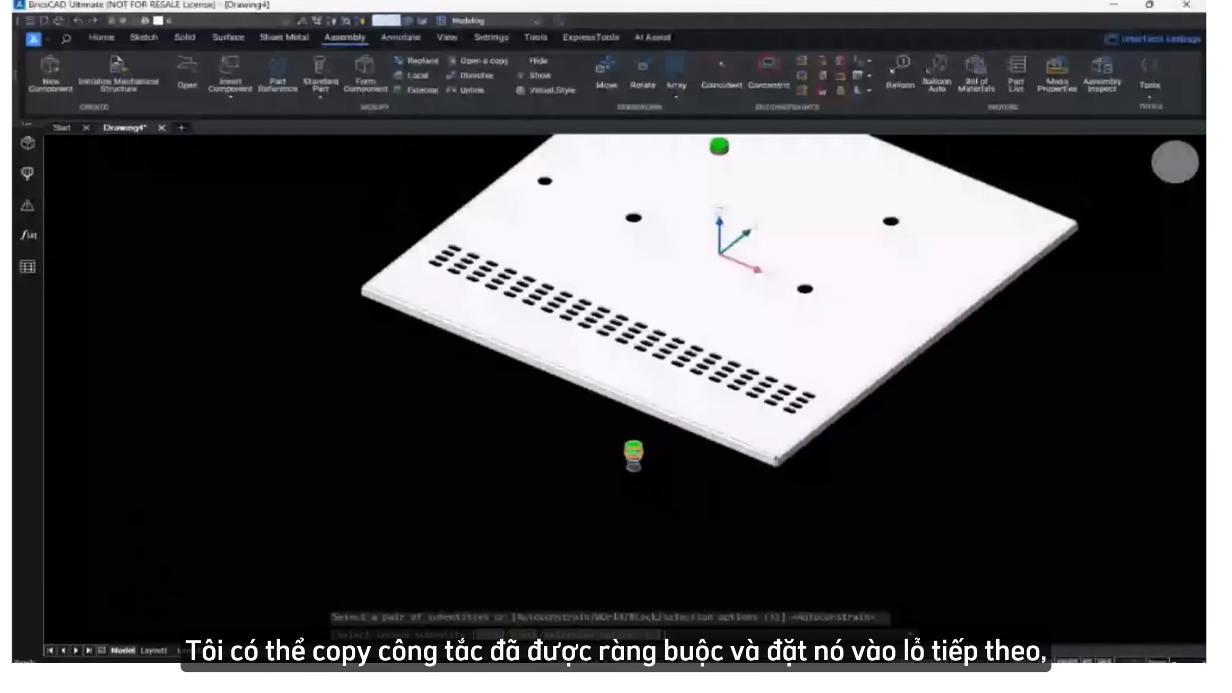
pyautogui.click(633, 218)
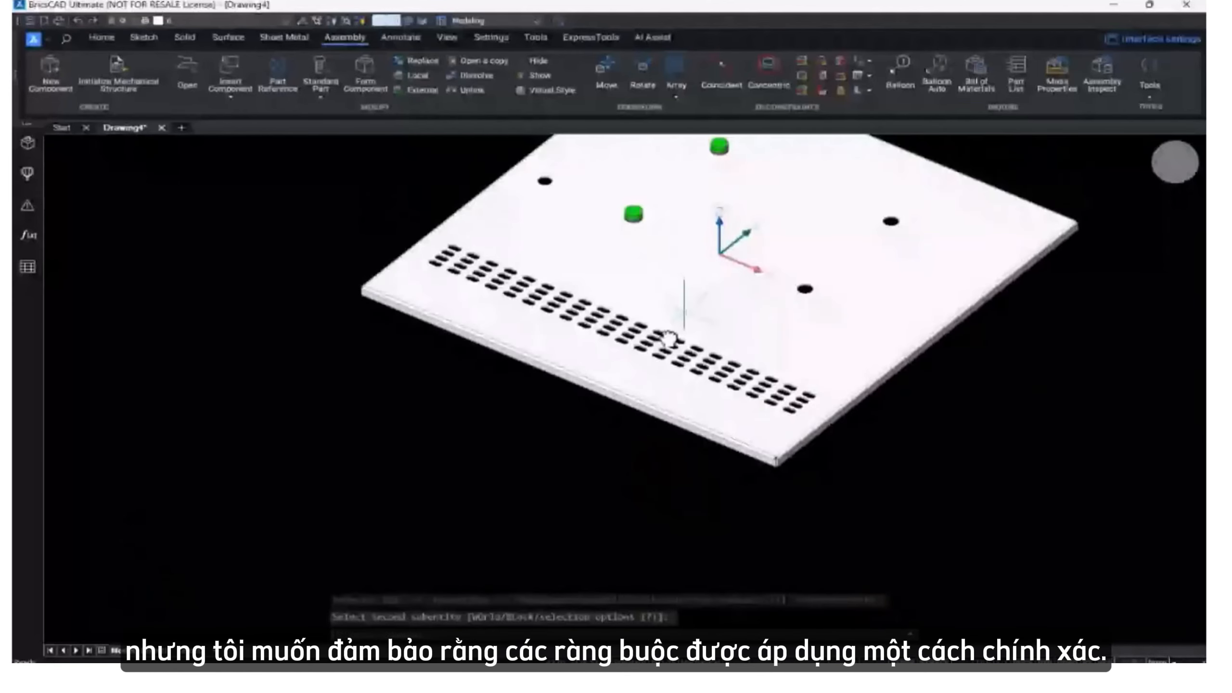
# Apply a Concentric constraint between the first red switch's cylindrical body and the back-right hole of the door's four switch holes.
pyautogui.moveTo(668, 353); pyautogui.dragTo(460, 462, button='middle')
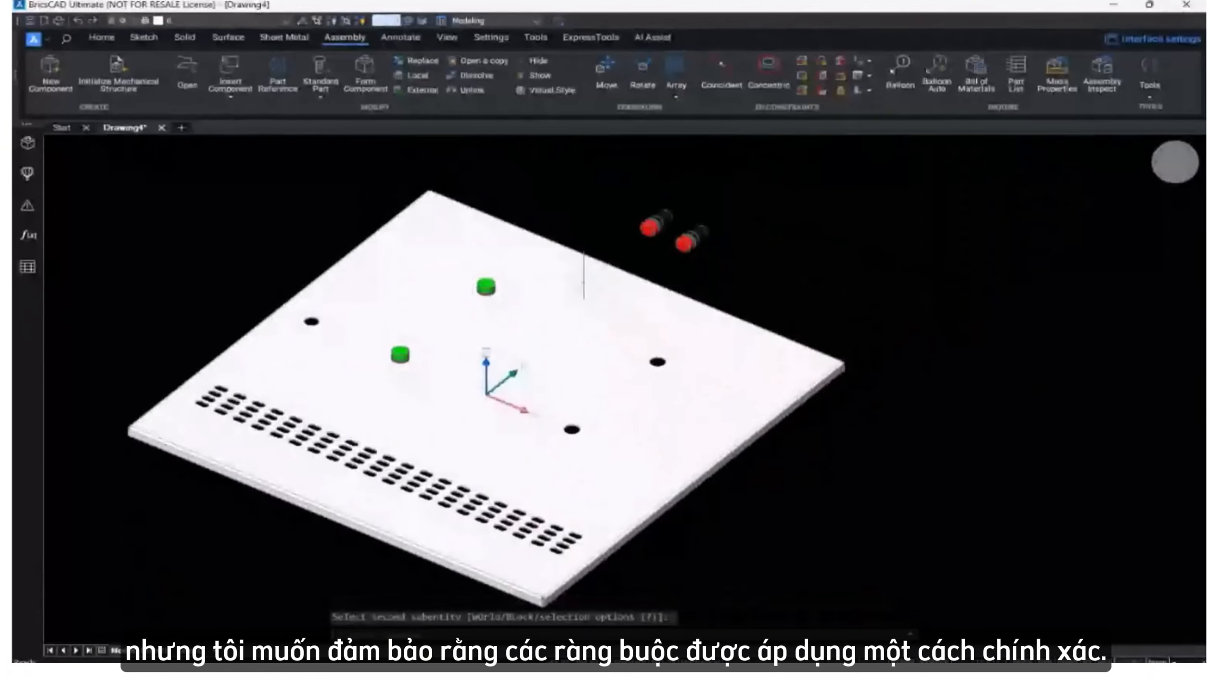
pyautogui.click(768, 72)
pyautogui.scroll(5, 700, 173)
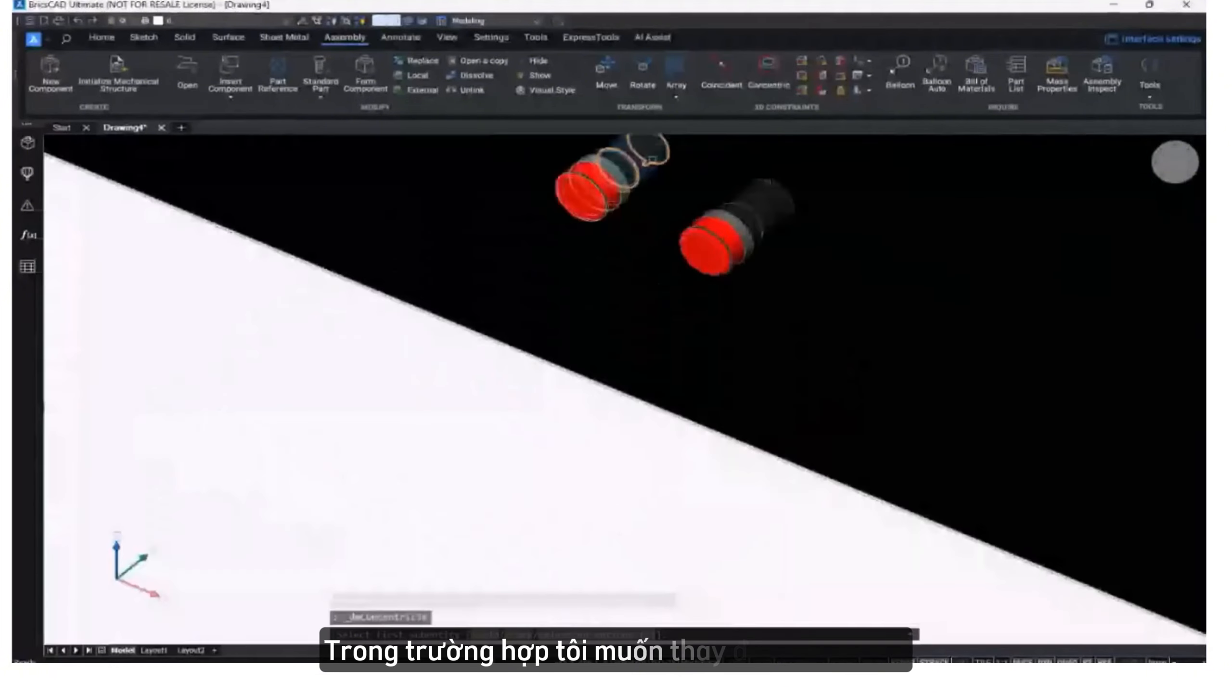
pyautogui.click(652, 159)
pyautogui.scroll(-6, 679, 335)
pyautogui.scroll(3, 664, 415)
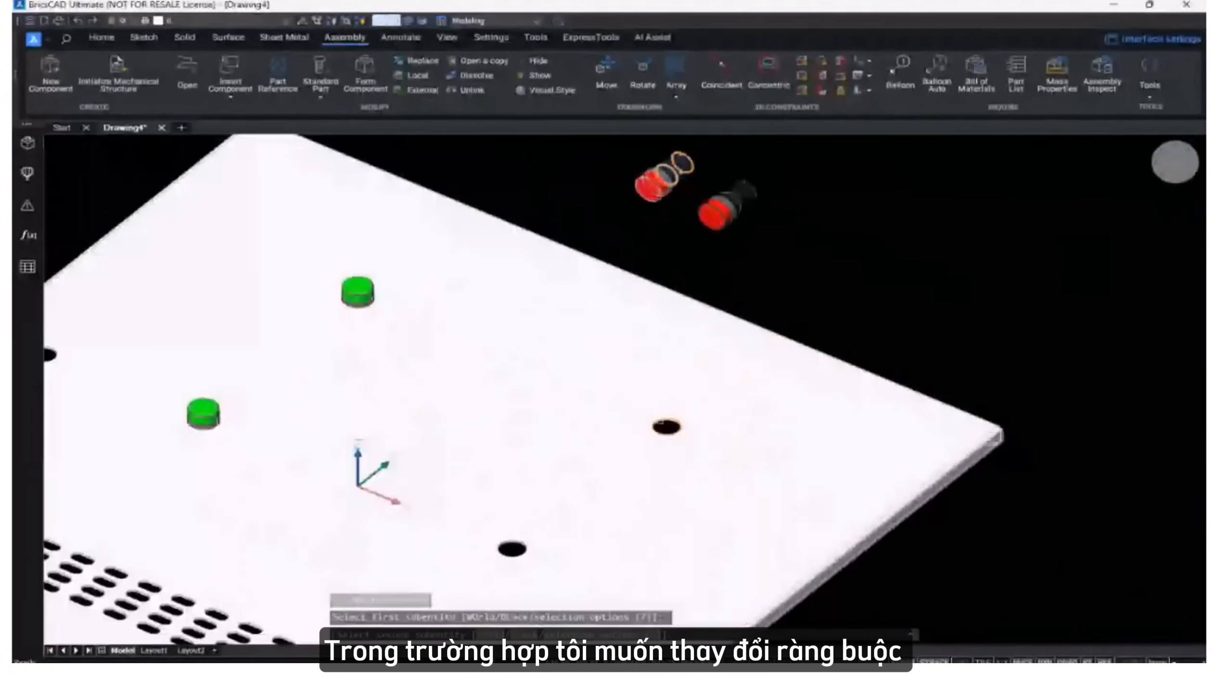
pyautogui.scroll(8, 664, 423)
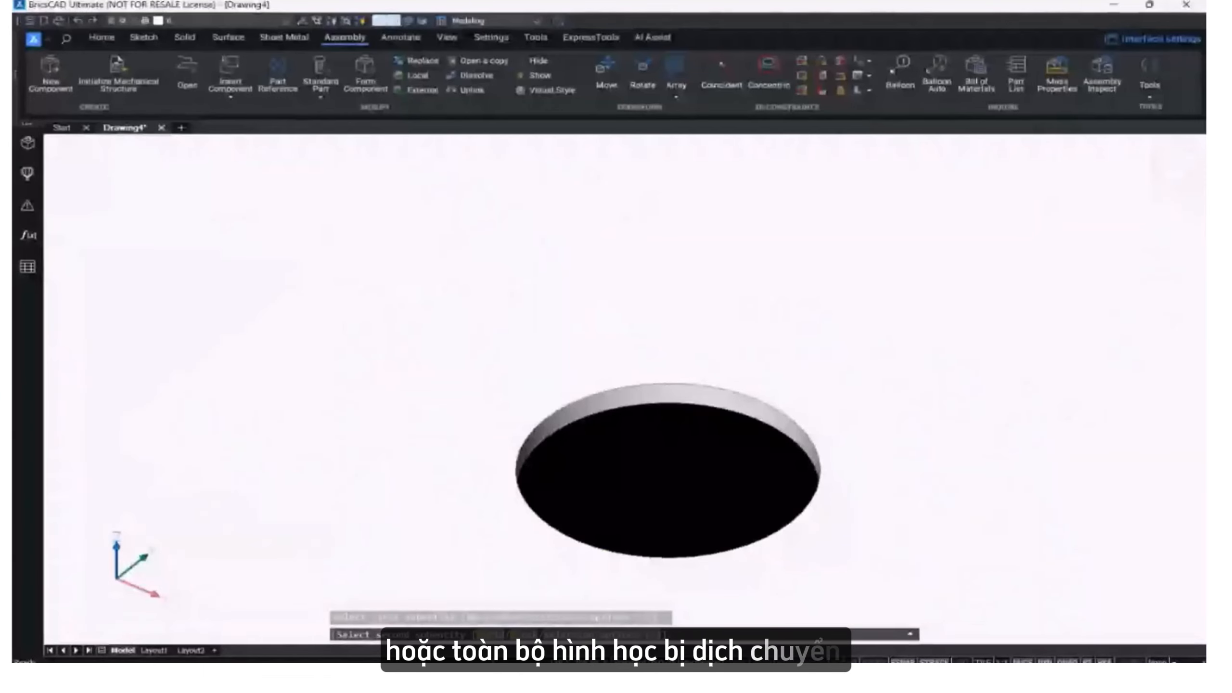
pyautogui.scroll(-10, 677, 418)
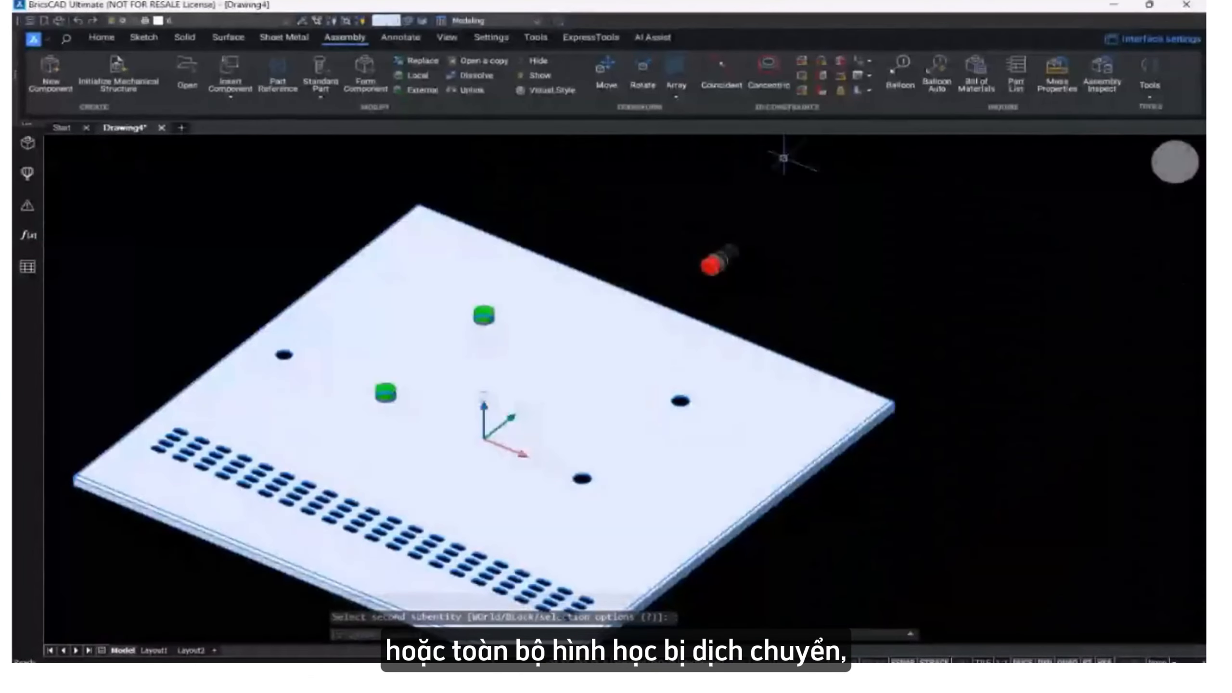
# Apply a Concentric constraint between the second red switch's cylindrical body and the front-right hole of the door's four switch holes.
pyautogui.scroll(6, 741, 241)
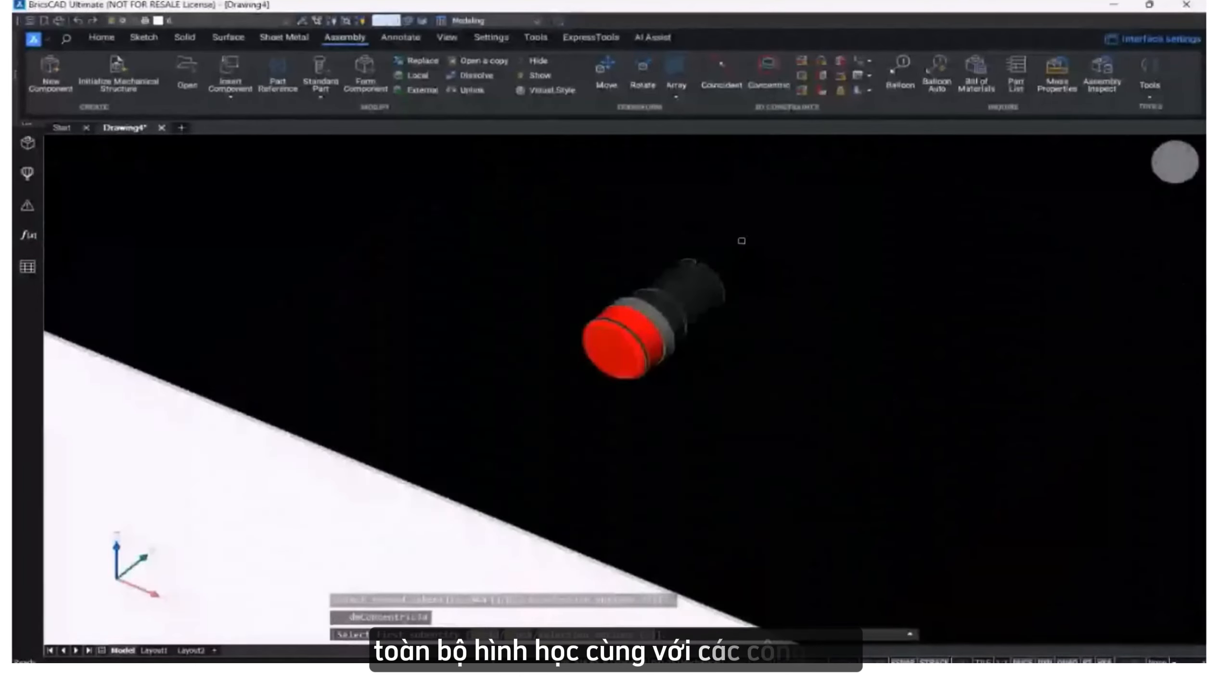
pyautogui.scroll(3, 741, 240)
pyautogui.scroll(-9, 677, 319)
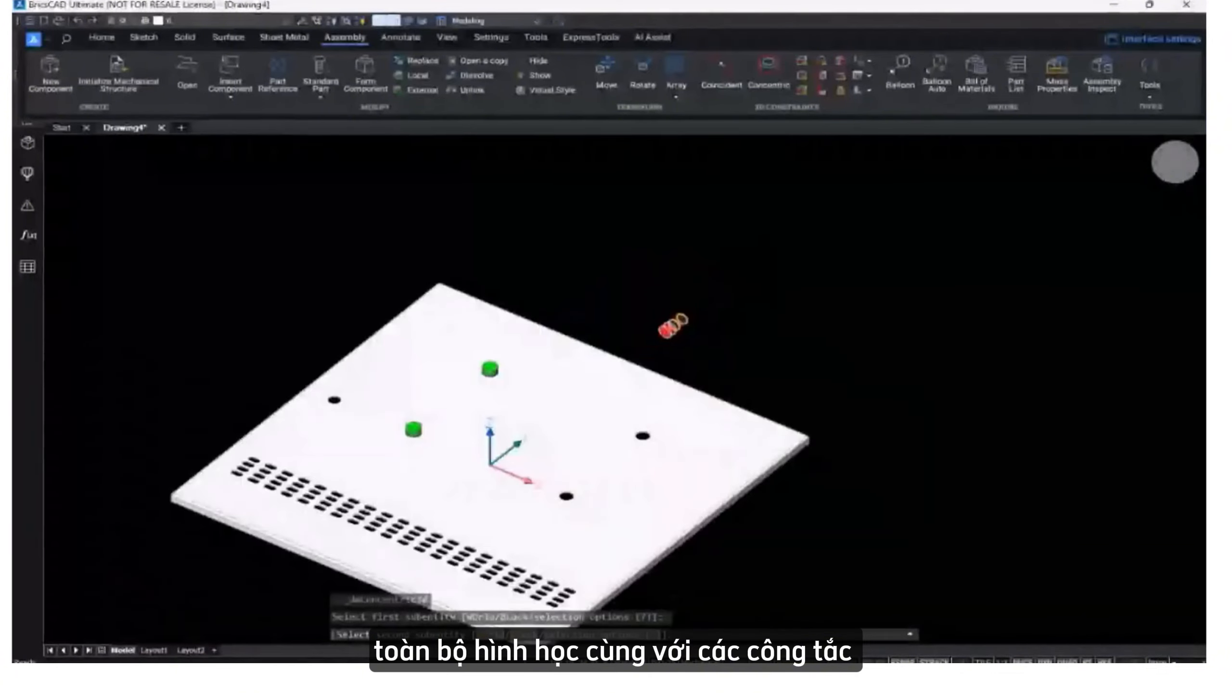
pyautogui.scroll(4, 588, 473)
pyautogui.moveTo(660, 399); pyautogui.dragTo(744, 293, button='middle')
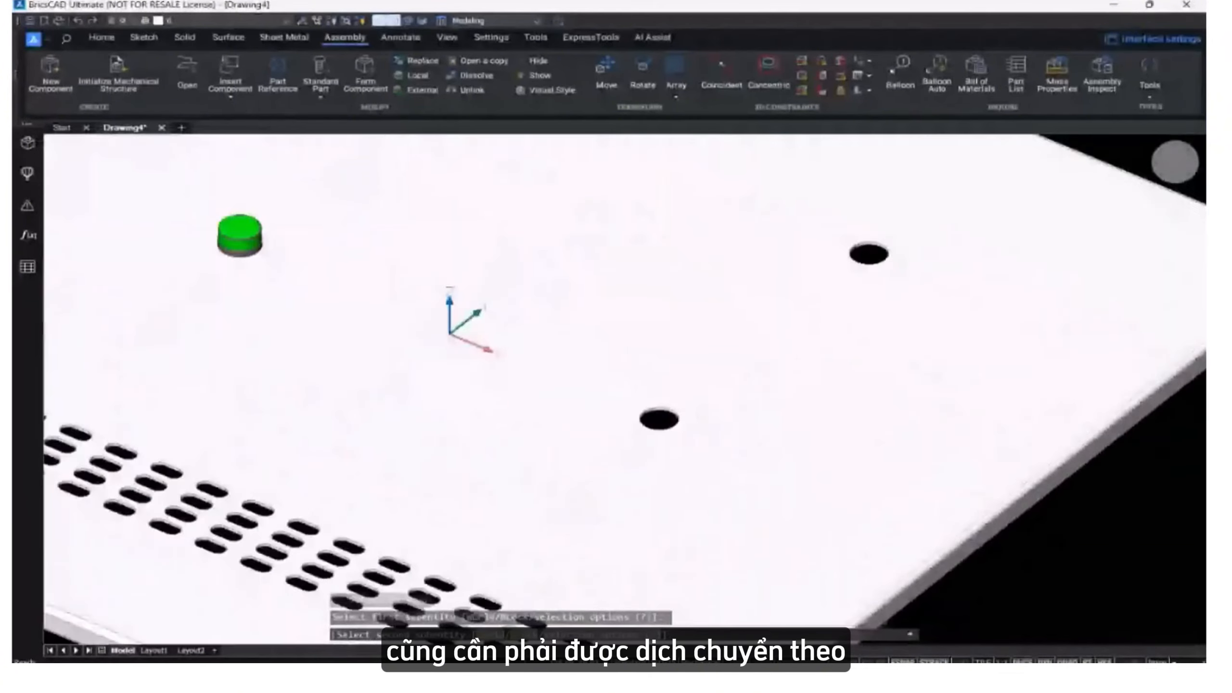
pyautogui.scroll(6, 652, 418)
pyautogui.scroll(2, 665, 361)
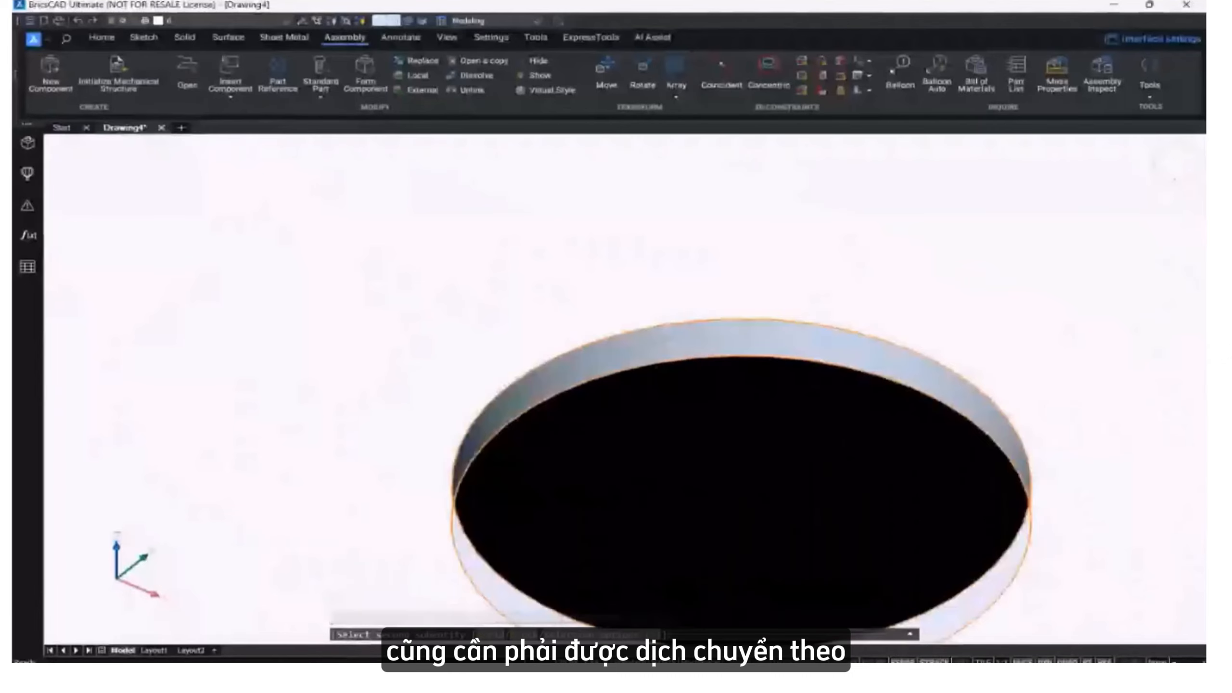
pyautogui.scroll(-8, 672, 351)
pyautogui.scroll(-5, 674, 347)
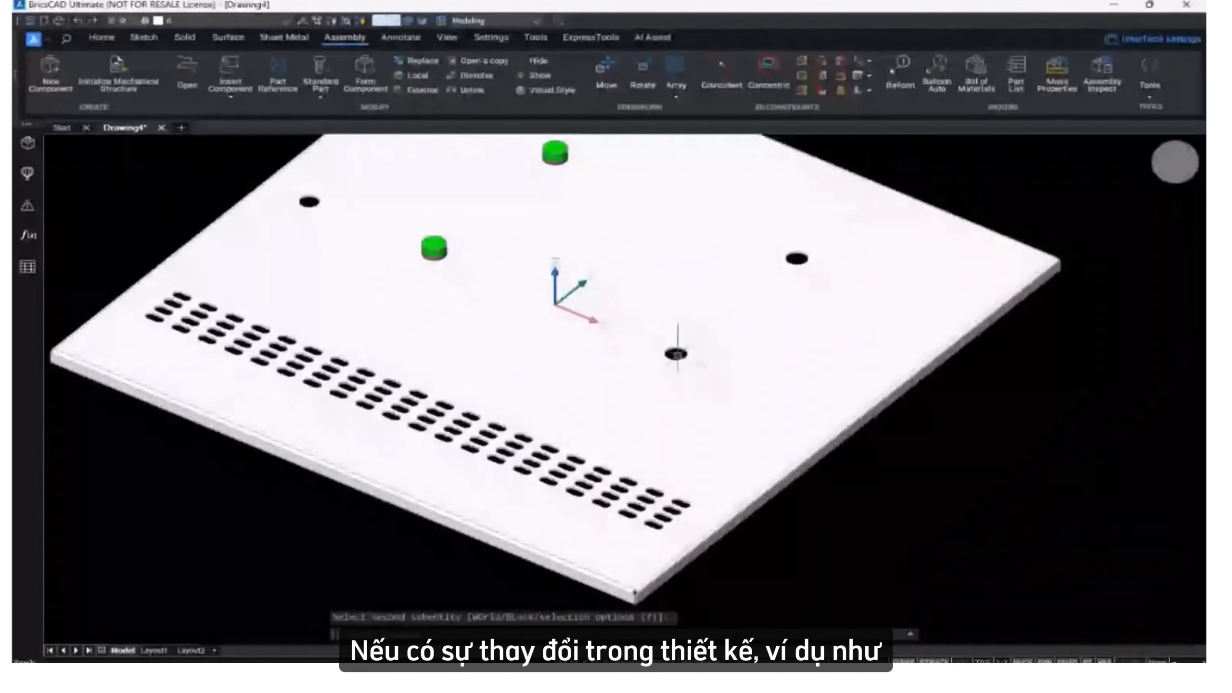
pyautogui.scroll(-3, 678, 355)
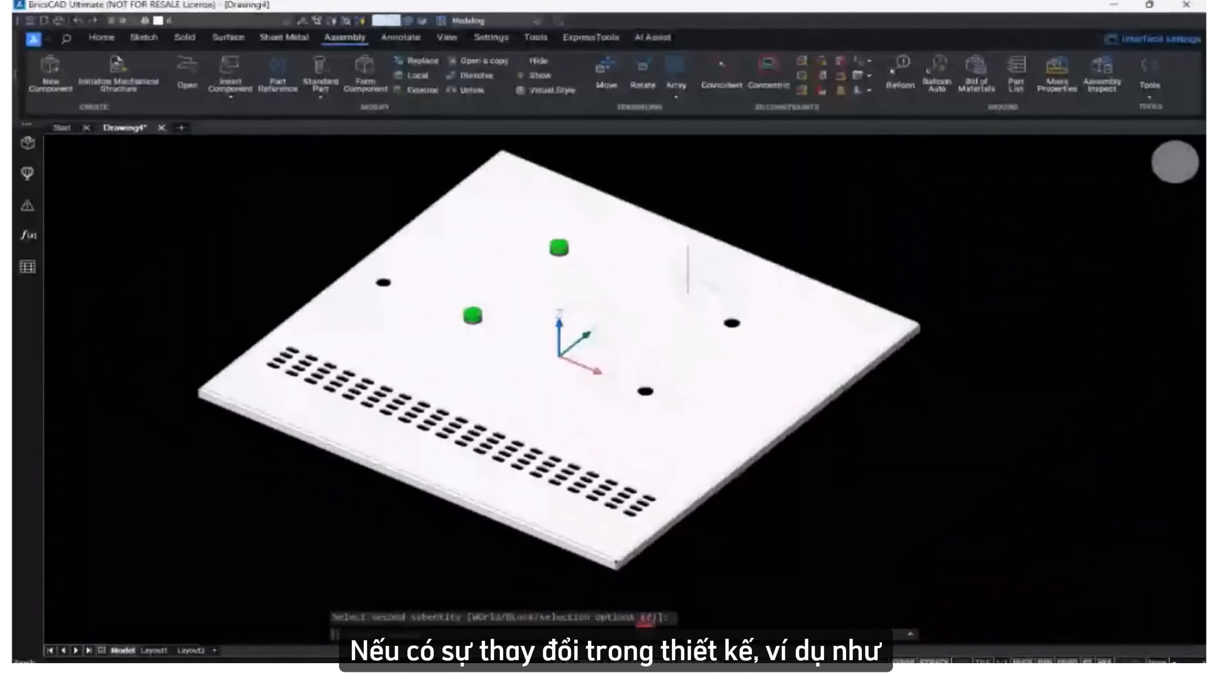
# Apply a Coincident constraint between the underside of the first red switch's collar and the door's outer face.
pyautogui.click(715, 81)
pyautogui.keyDown('shift'); pyautogui.moveTo(723, 478); pyautogui.dragTo(795, 487, button='middle'); pyautogui.keyUp('shift')
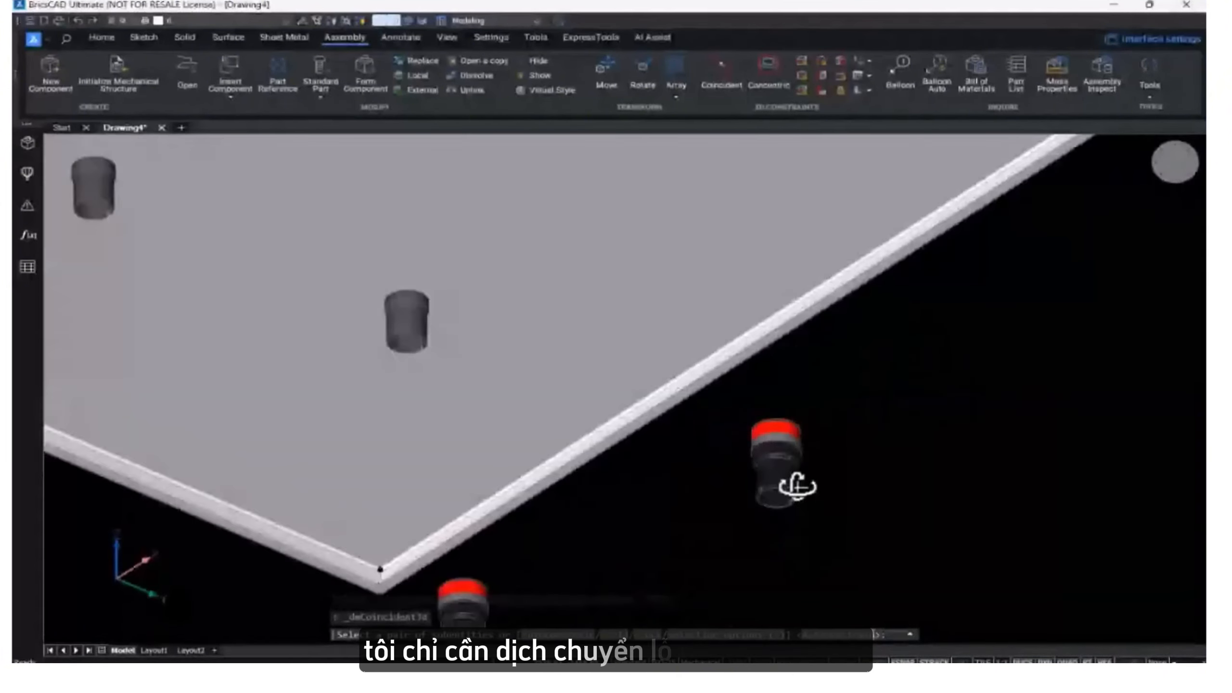
pyautogui.scroll(5, 819, 460)
pyautogui.scroll(2, 819, 460)
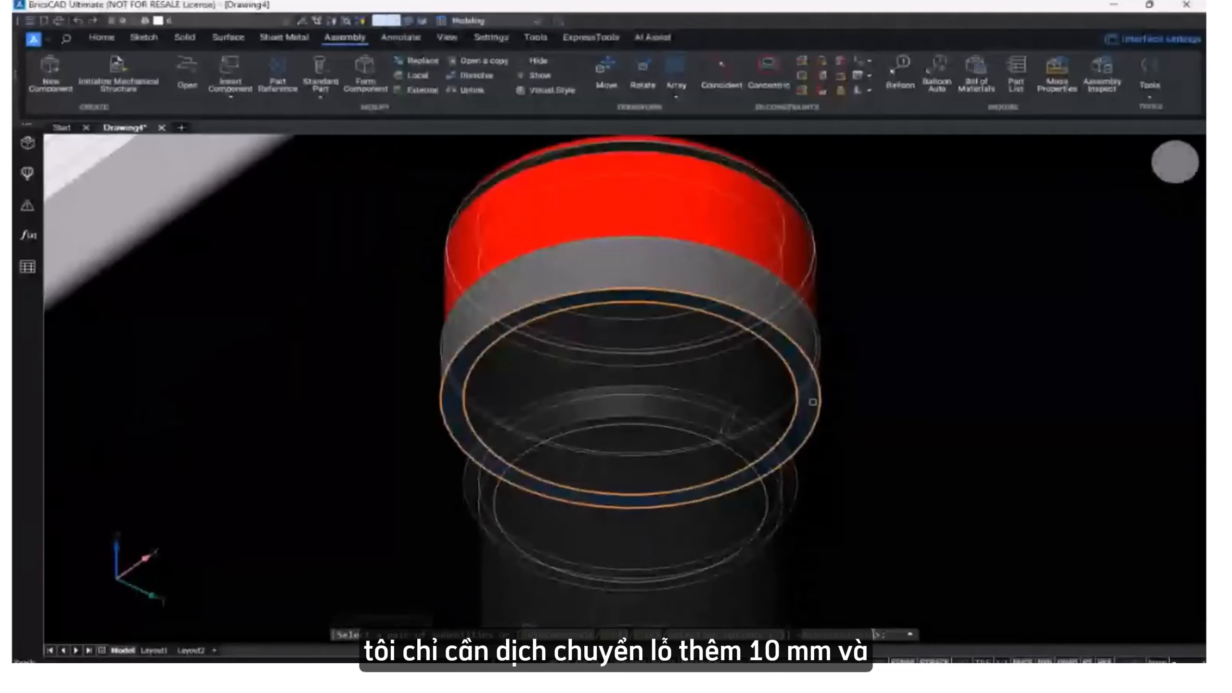
pyautogui.click(813, 402)
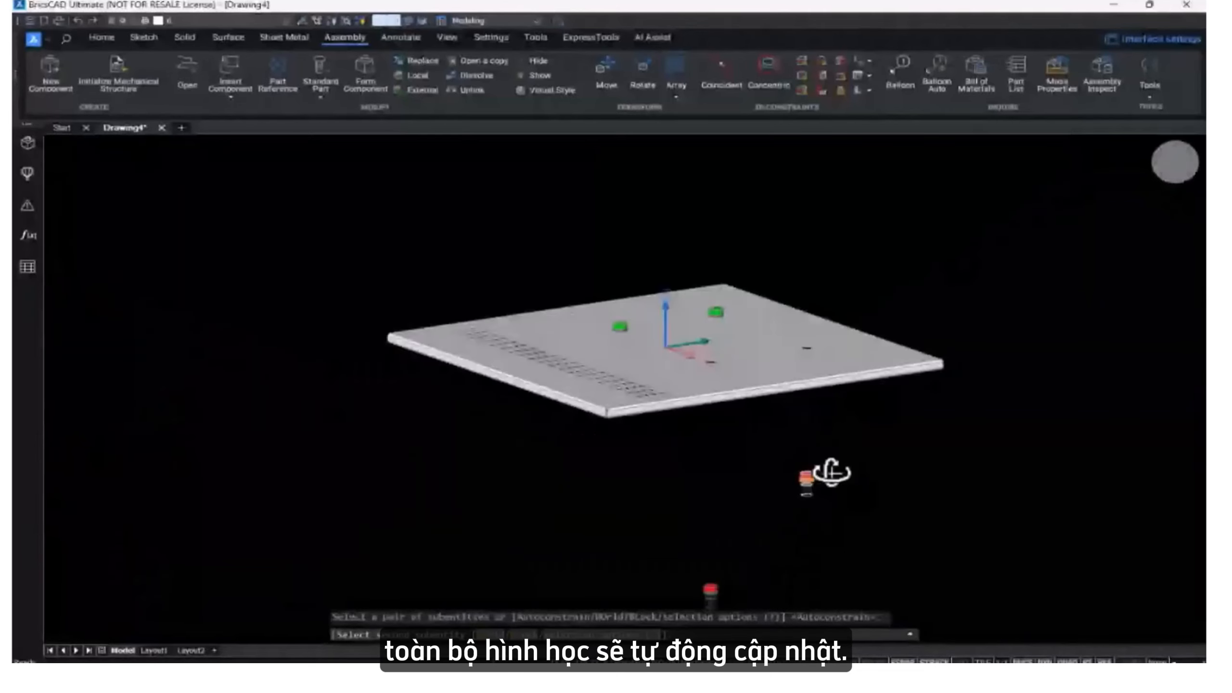
pyautogui.keyDown('shift'); pyautogui.moveTo(832, 471); pyautogui.dragTo(694, 485, button='middle'); pyautogui.keyUp('shift')
pyautogui.click(811, 363)
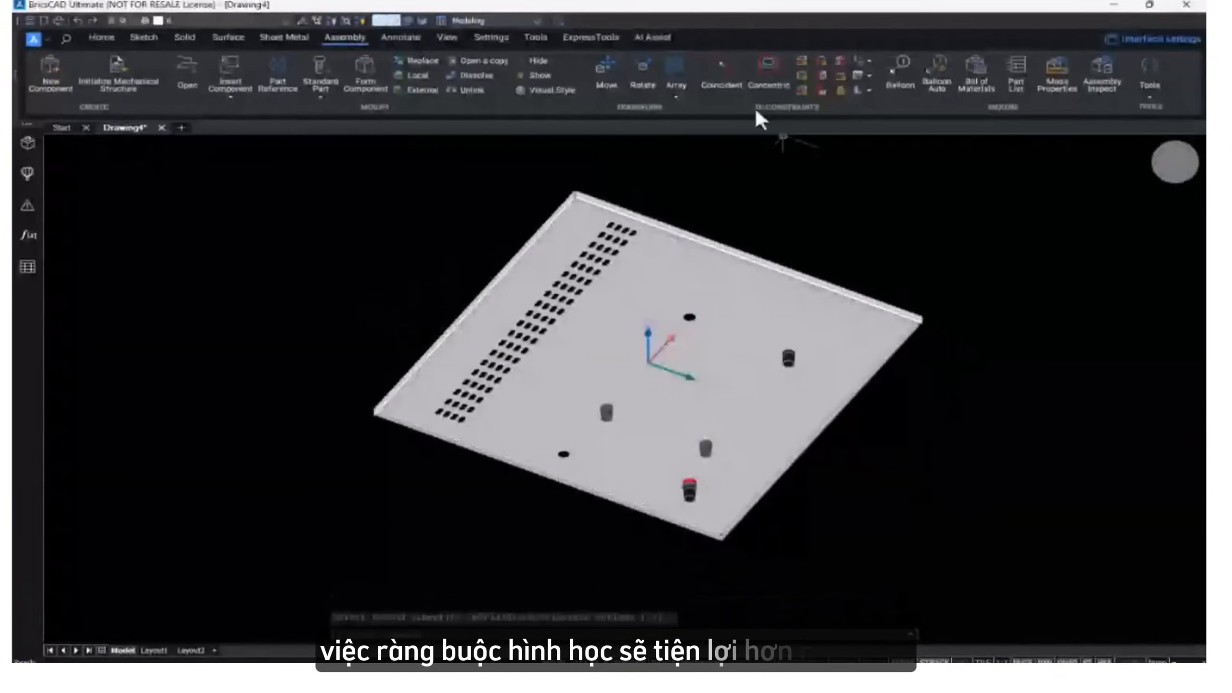
# Apply a Coincident constraint between the underside of the second red switch's collar and the door's outer face.
pyautogui.click(722, 75)
pyautogui.scroll(10, 625, 482)
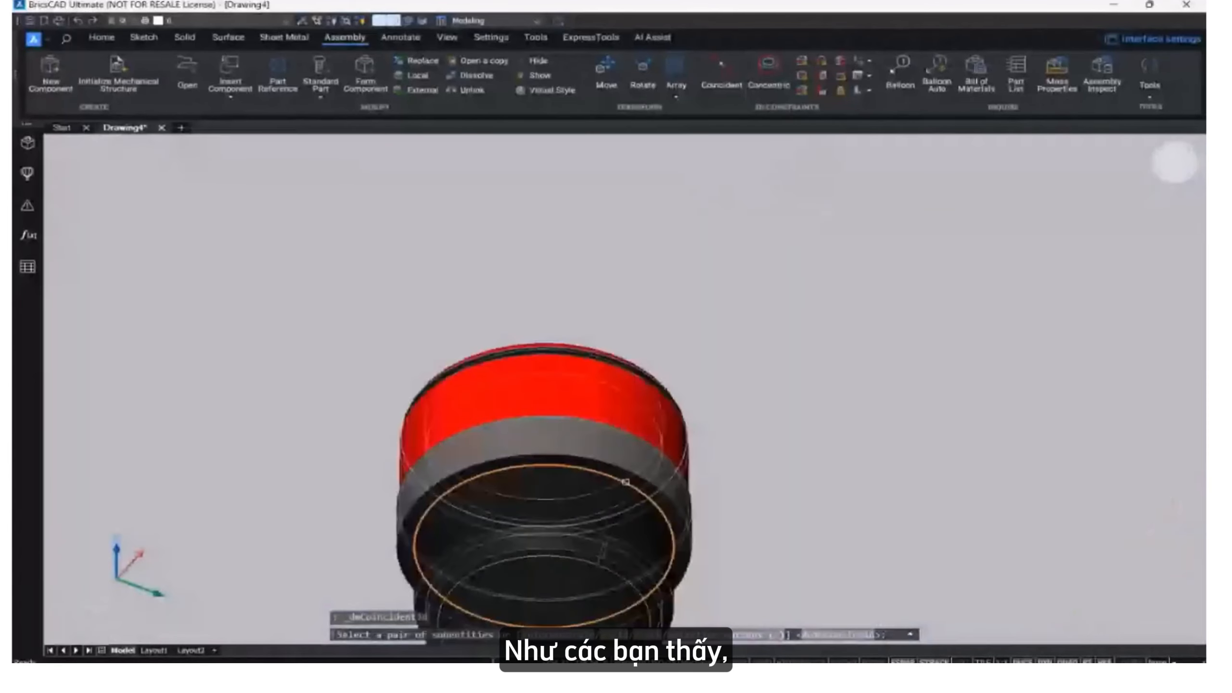
pyautogui.click(626, 482)
pyautogui.scroll(5, 686, 513)
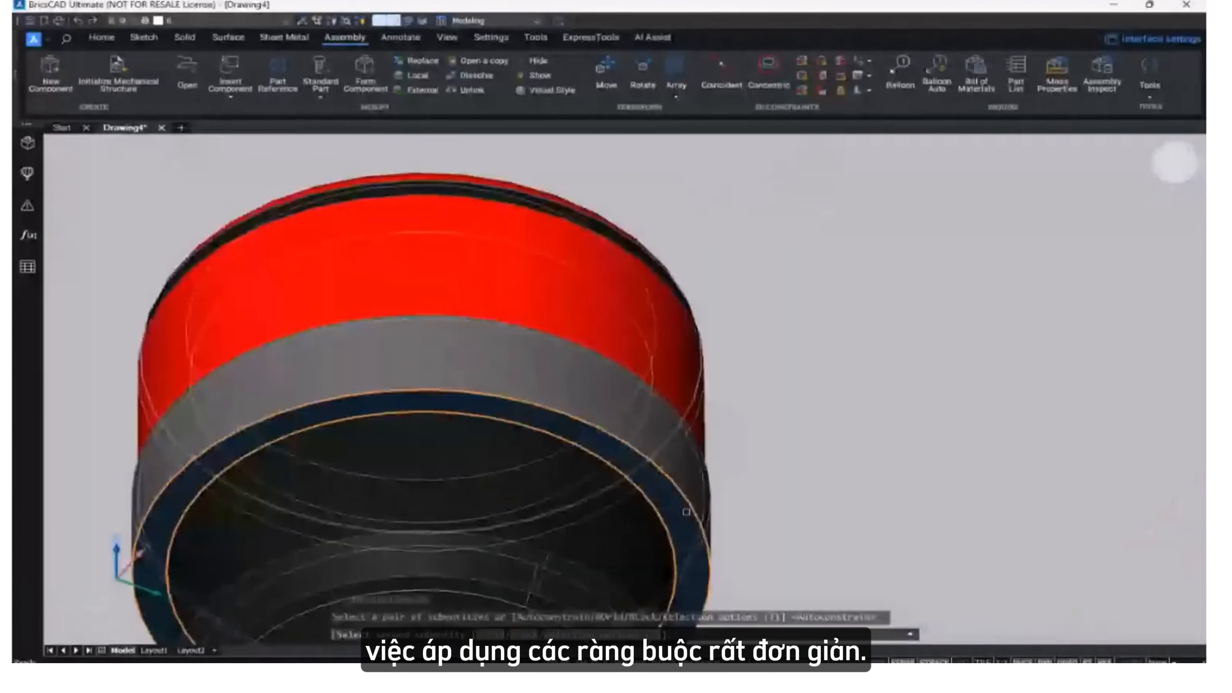
pyautogui.scroll(-10, 686, 512)
pyautogui.keyDown('shift'); pyautogui.moveTo(686, 512); pyautogui.dragTo(572, 636, button='middle'); pyautogui.keyUp('shift')
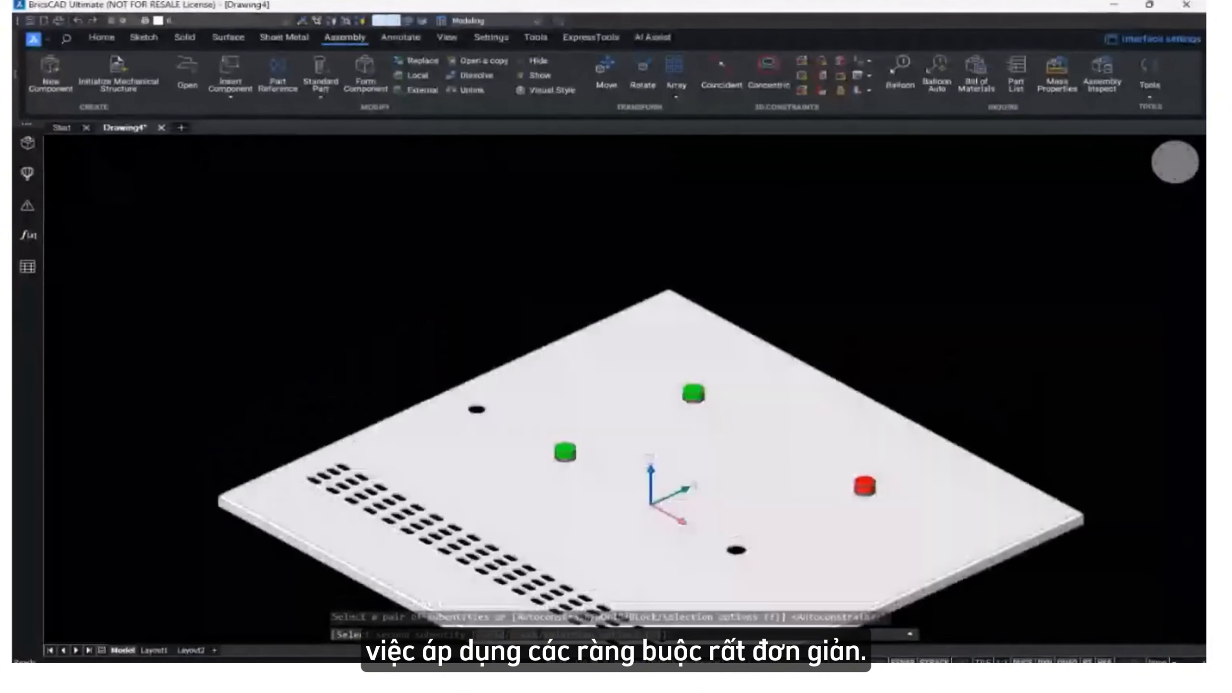
pyautogui.scroll(-3, 655, 549)
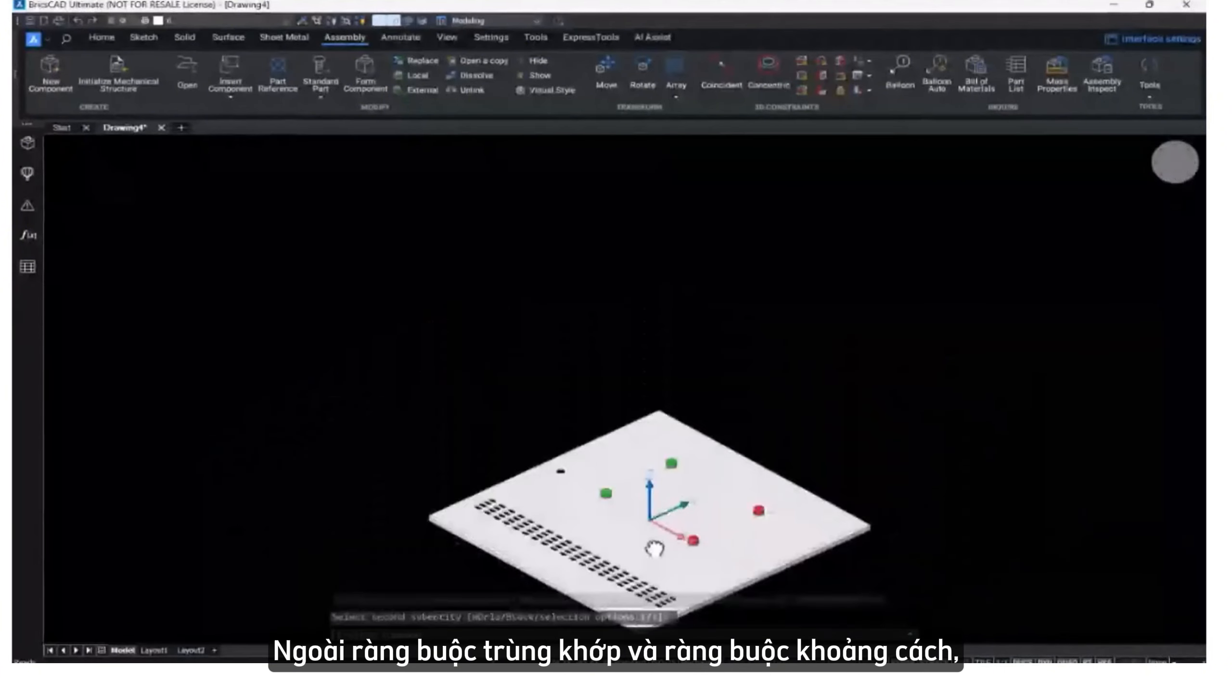
# Insert the Lock.dwg component in the empty space beyond the door's left edge, near the remaining open hole.
pyautogui.moveTo(655, 548); pyautogui.dragTo(638, 498, button='middle')
pyautogui.scroll(2, 638, 499)
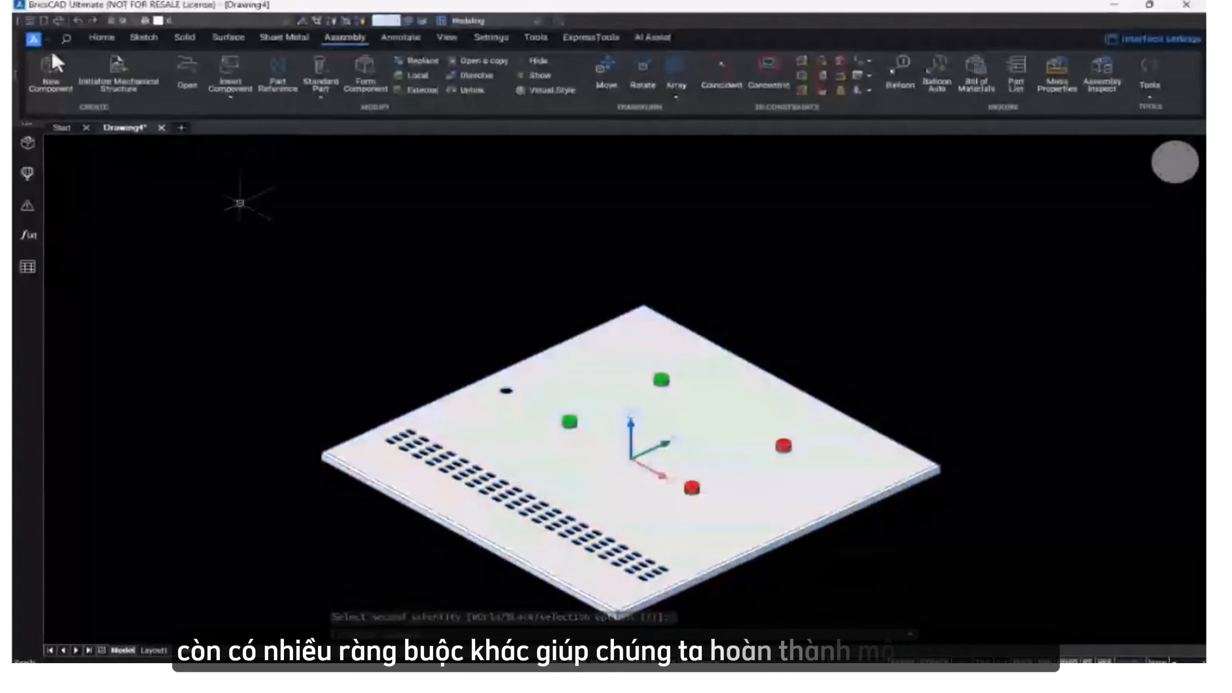
pyautogui.click(247, 71)
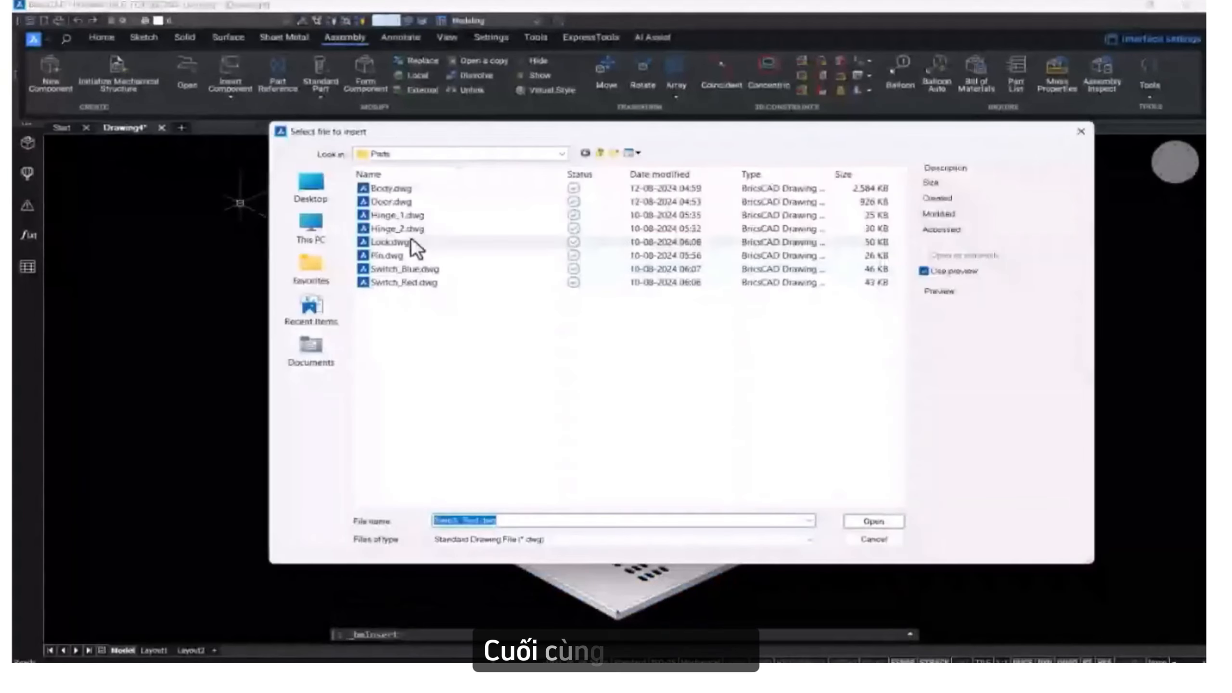
pyautogui.click(393, 242)
pyautogui.click(872, 521)
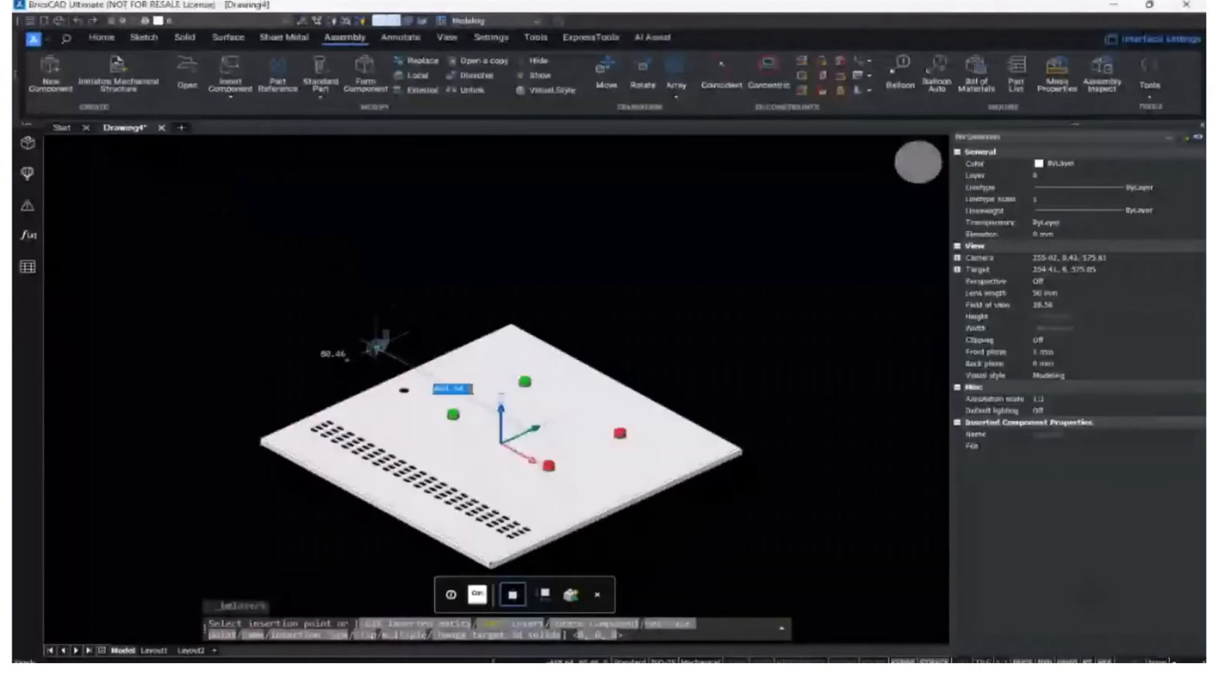
pyautogui.click(375, 347)
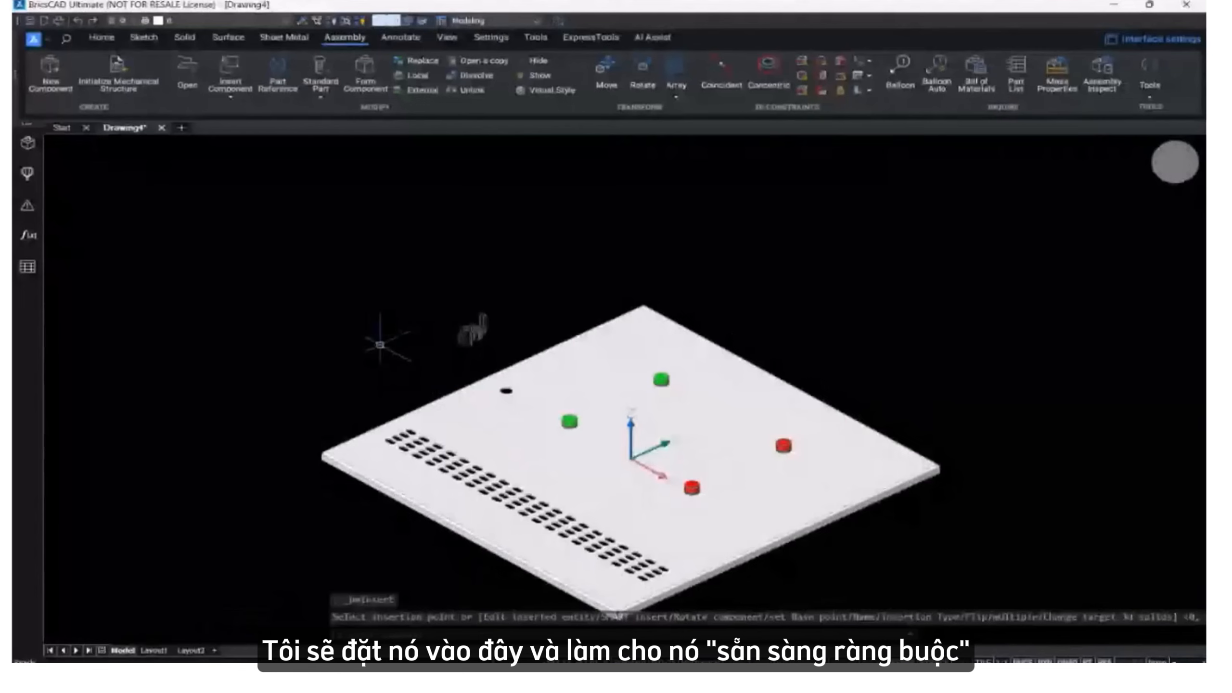
# Apply a Concentric constraint between the lock's cylindrical body and the door's remaining open hole near its edge.
pyautogui.scroll(6, 380, 345)
pyautogui.click(444, 332)
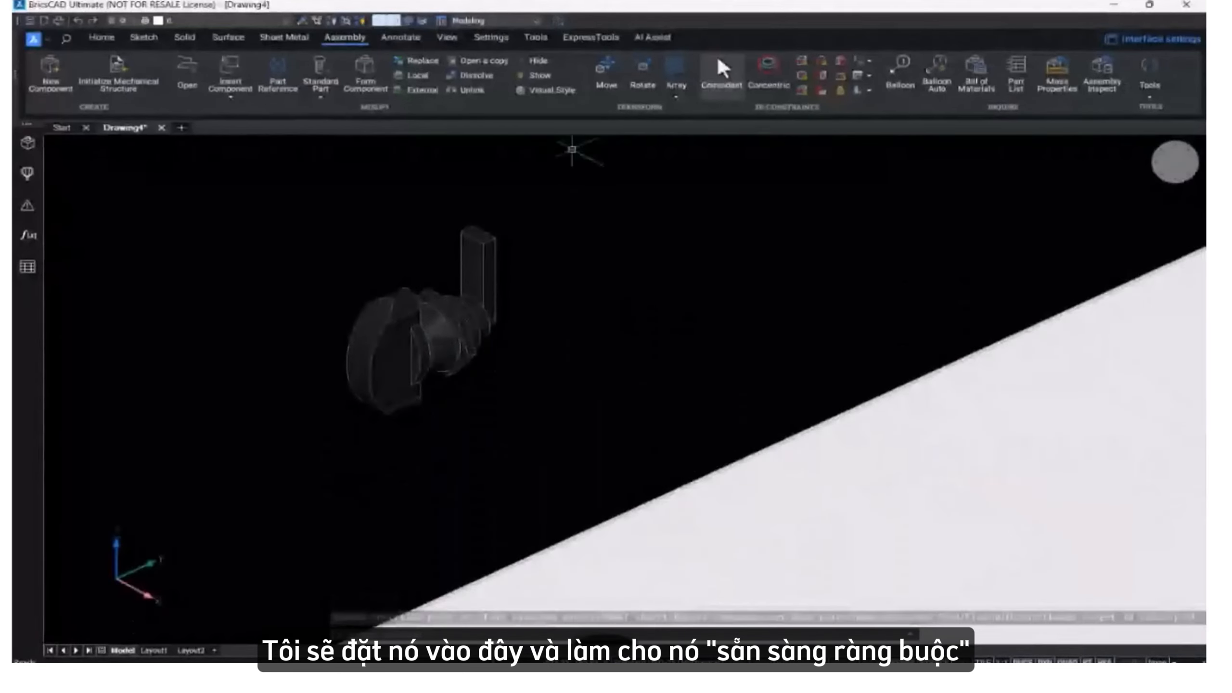
pyautogui.click(718, 58)
pyautogui.scroll(5, 465, 337)
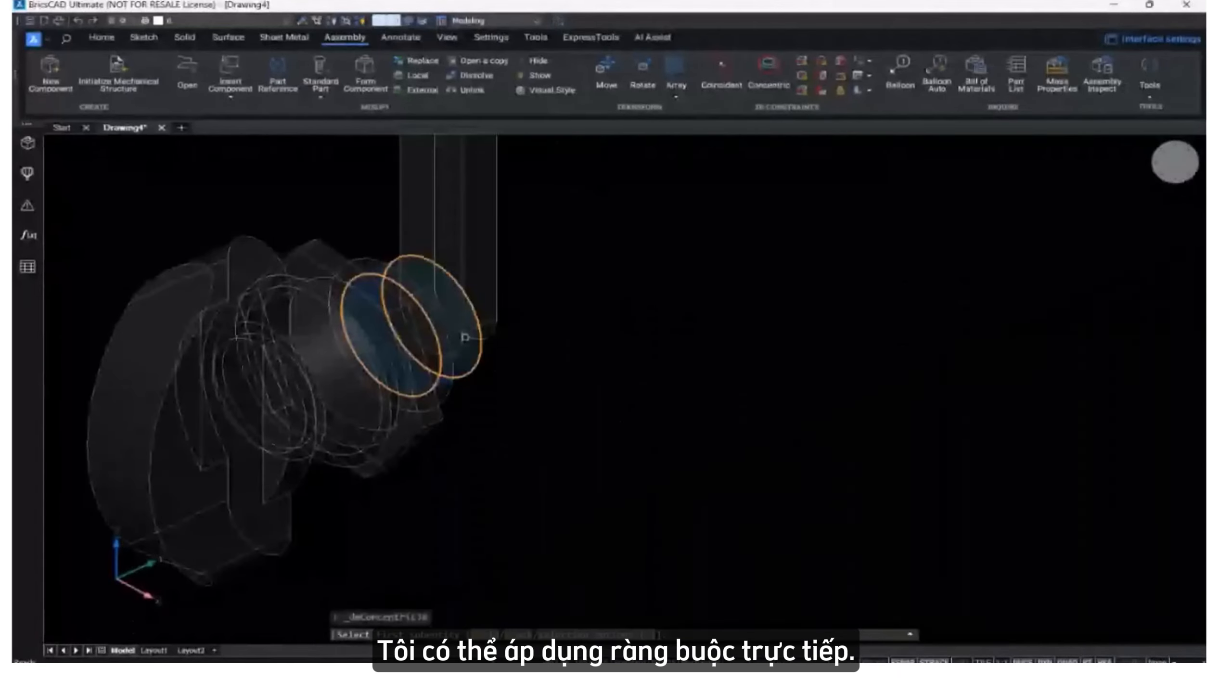
pyautogui.click(465, 337)
pyautogui.scroll(-6, 465, 337)
pyautogui.moveTo(536, 344); pyautogui.dragTo(587, 249, button='middle')
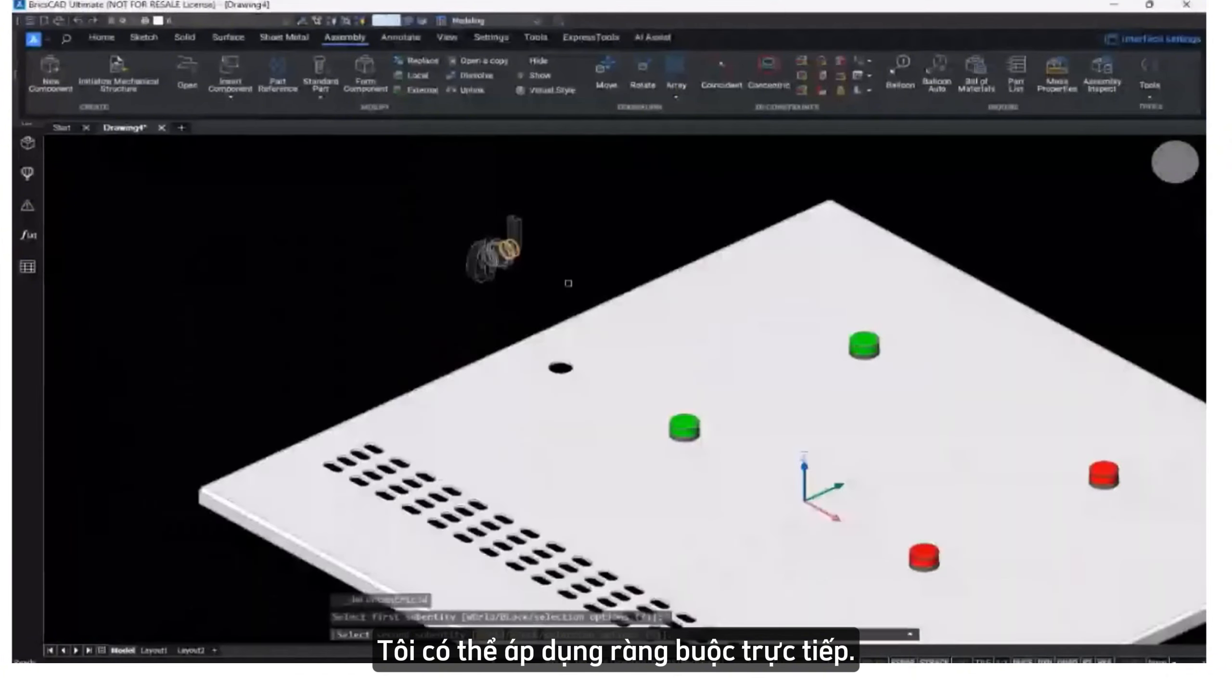
pyautogui.scroll(5, 558, 359)
pyautogui.scroll(5, 559, 418)
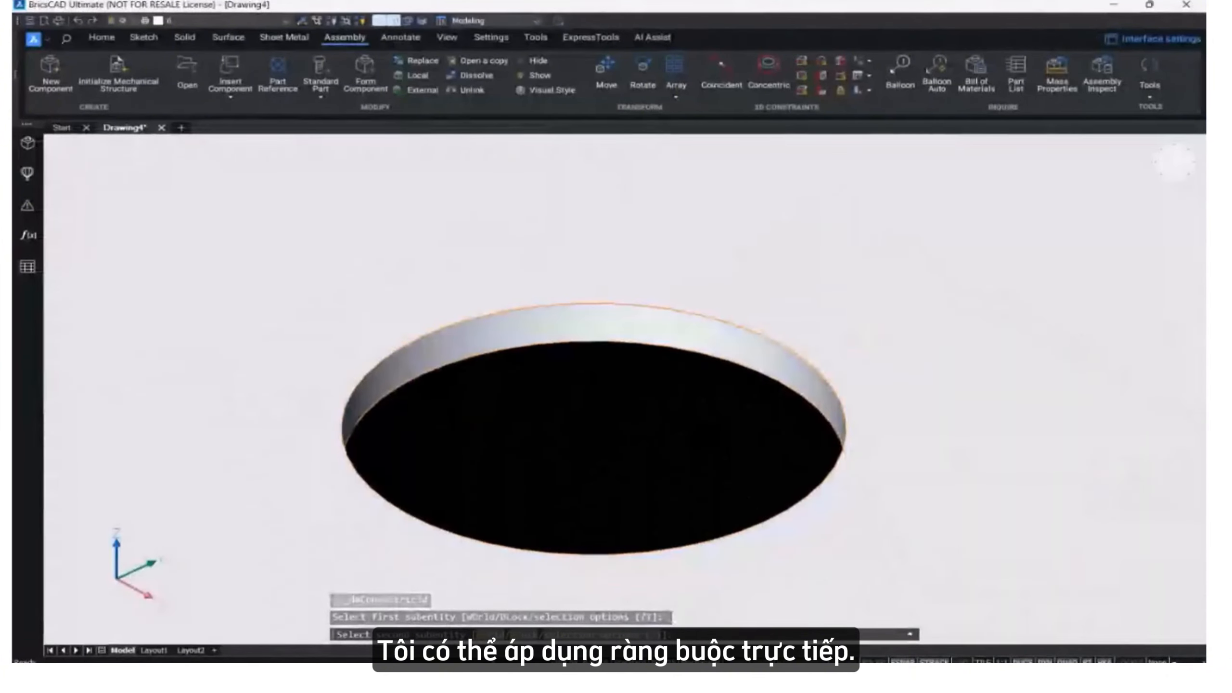
pyautogui.scroll(-10, 584, 336)
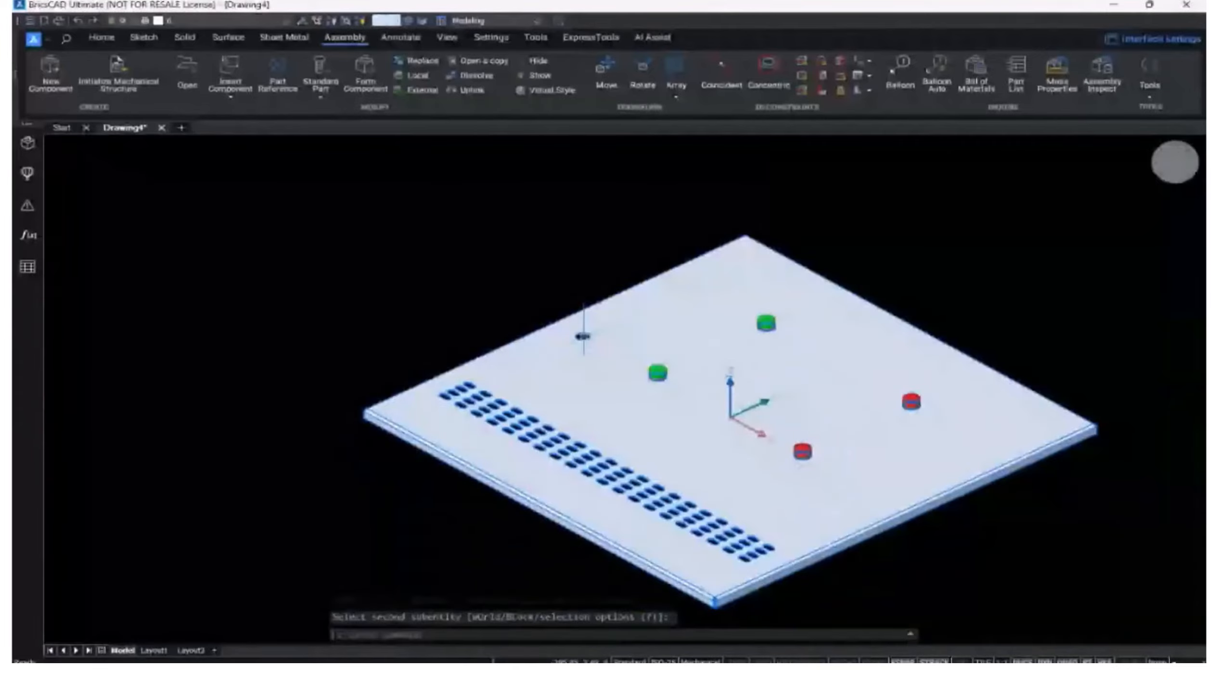
# Move the lock about 220 mm up along the hole's axis so it sits above the door's outer face.
pyautogui.keyDown('shift'); pyautogui.moveTo(583, 336); pyautogui.dragTo(464, 332, button='middle'); pyautogui.keyUp('shift')
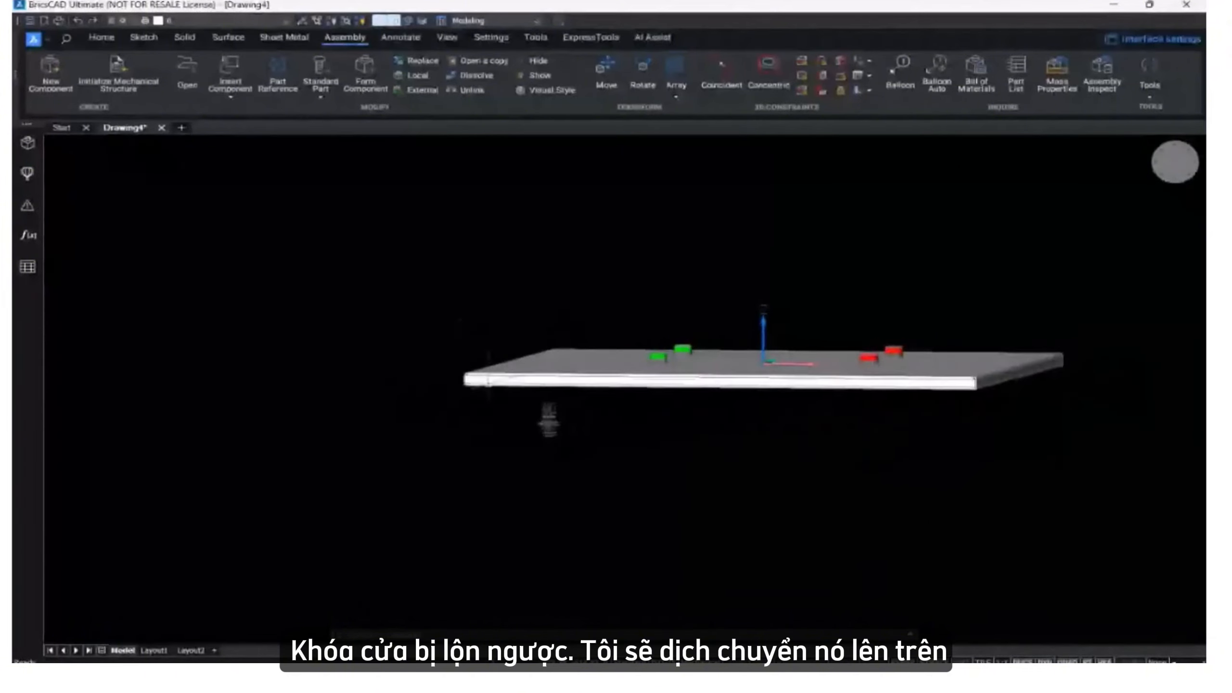
pyautogui.click(567, 423)
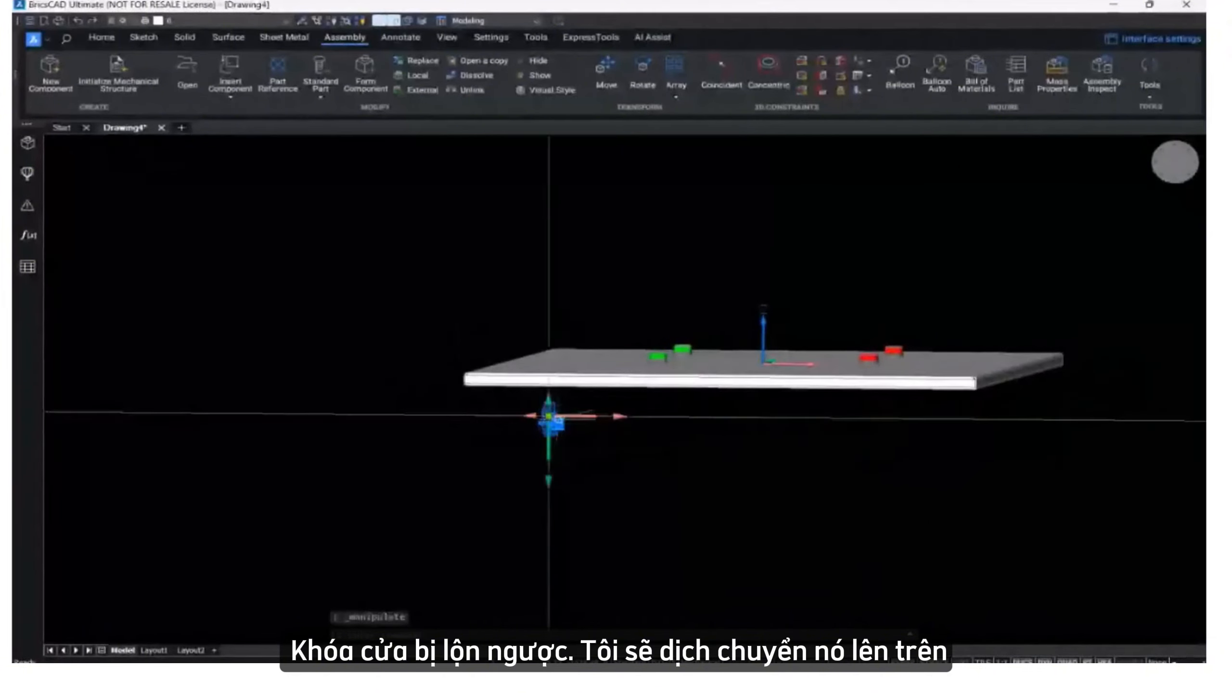
pyautogui.moveTo(549, 411); pyautogui.dragTo(548, 270)
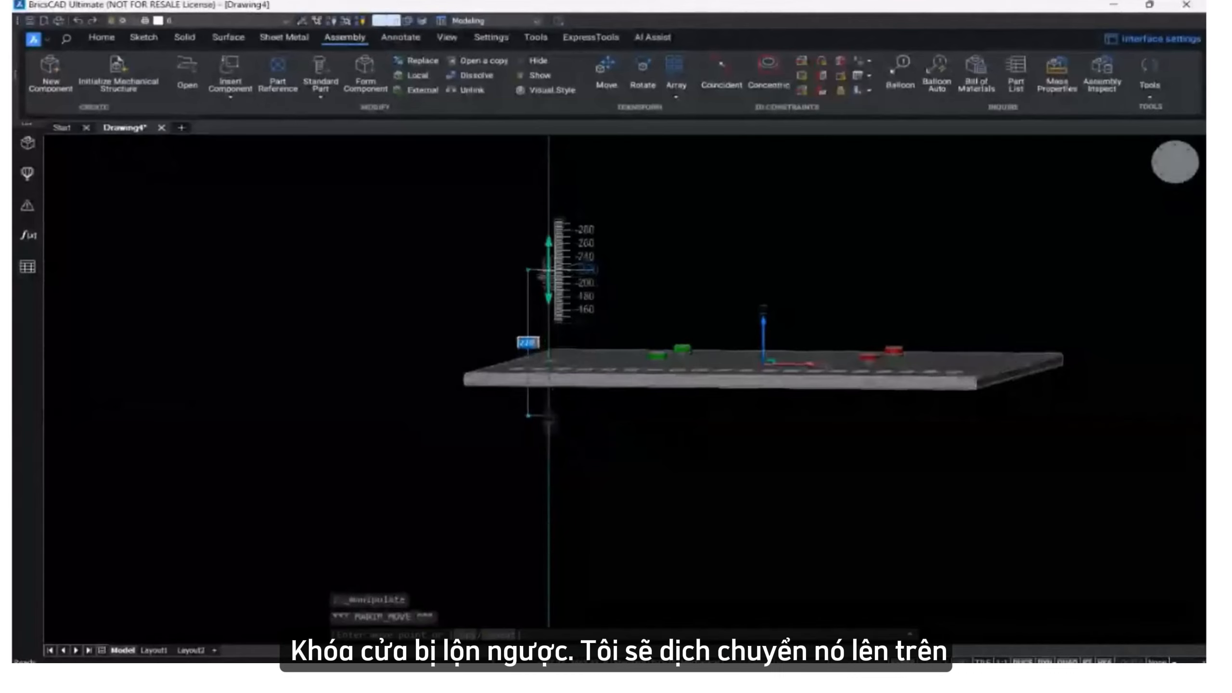
pyautogui.click(549, 270)
pyautogui.press('Escape')
pyautogui.scroll(5, 555, 240)
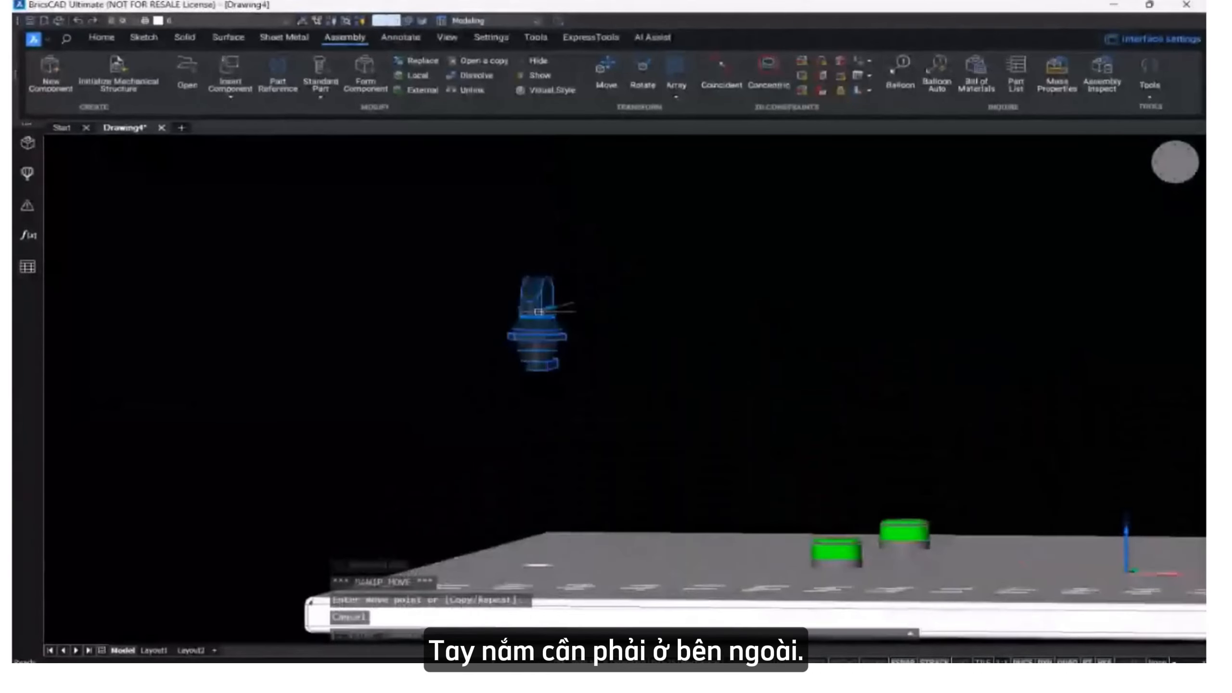
# Try to rotate the lock end over end with the manipulator.
pyautogui.keyDown('shift'); pyautogui.moveTo(539, 312); pyautogui.dragTo(577, 315, button='middle'); pyautogui.keyUp('shift')
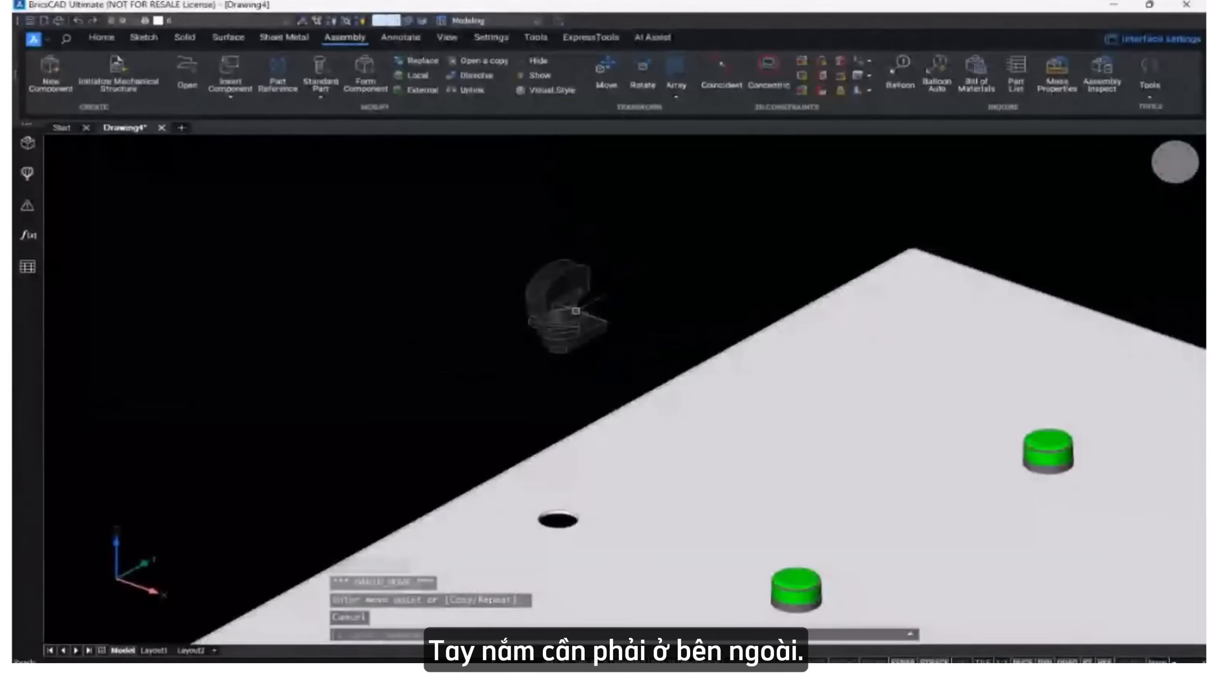
pyautogui.click(584, 307)
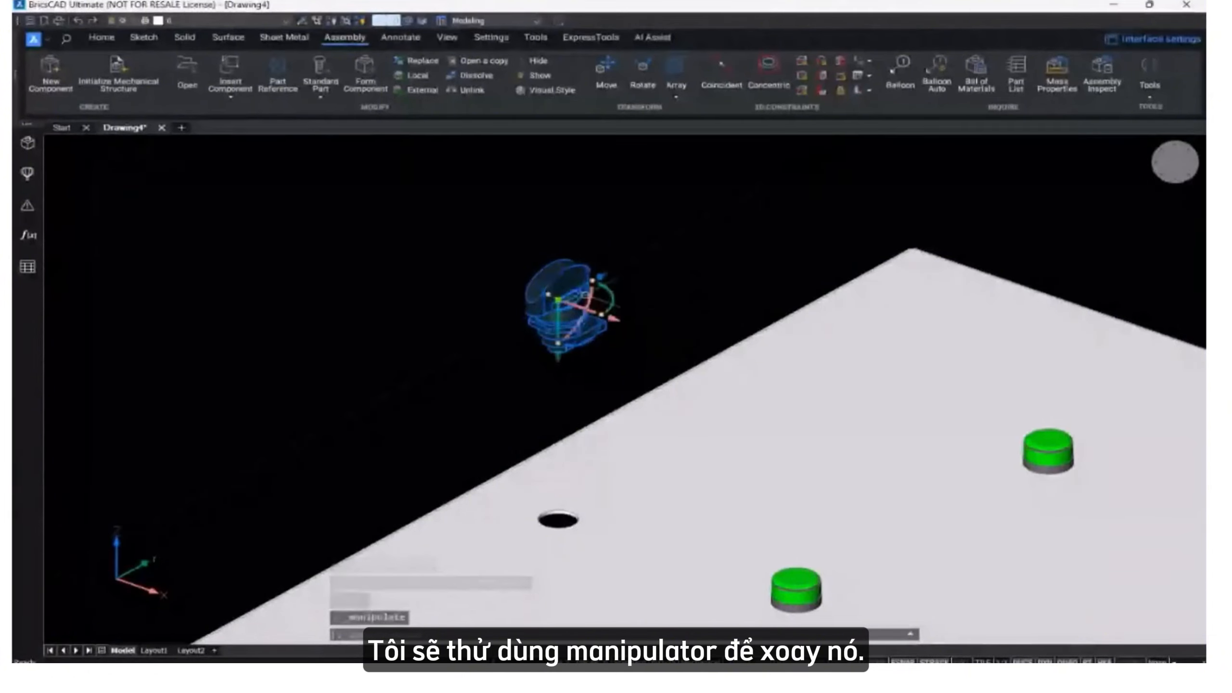
pyautogui.keyDown('shift'); pyautogui.moveTo(645, 310); pyautogui.dragTo(599, 330, button='middle'); pyautogui.keyUp('shift')
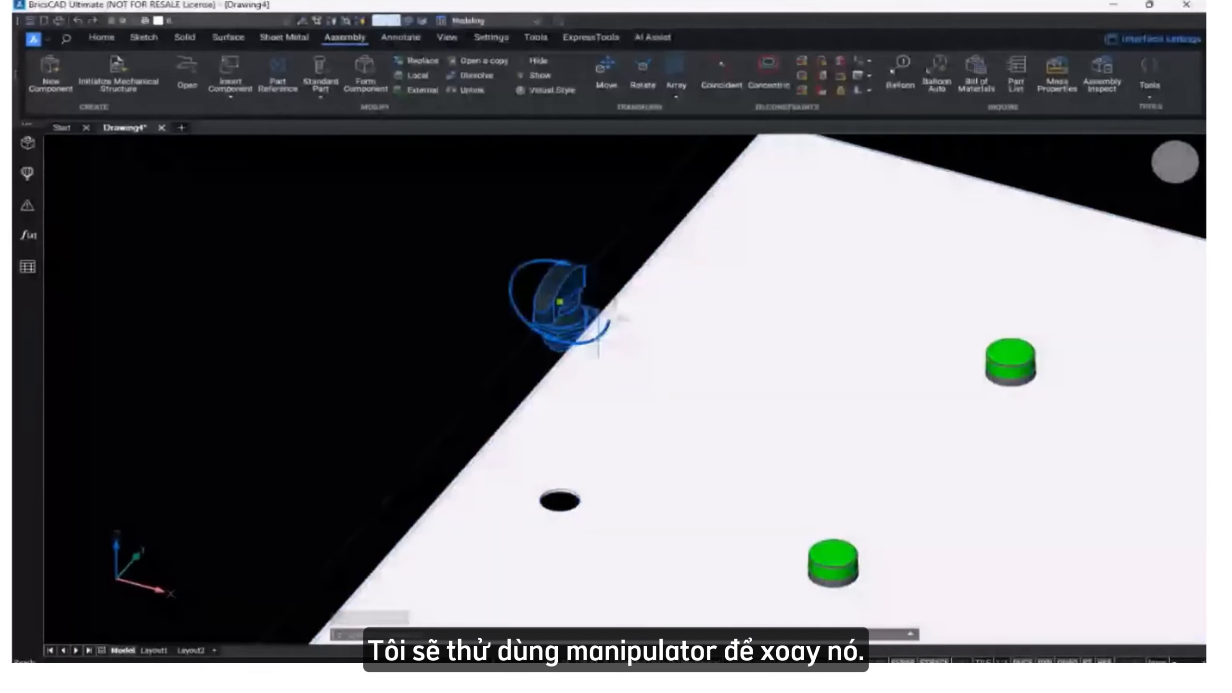
pyautogui.click(598, 335)
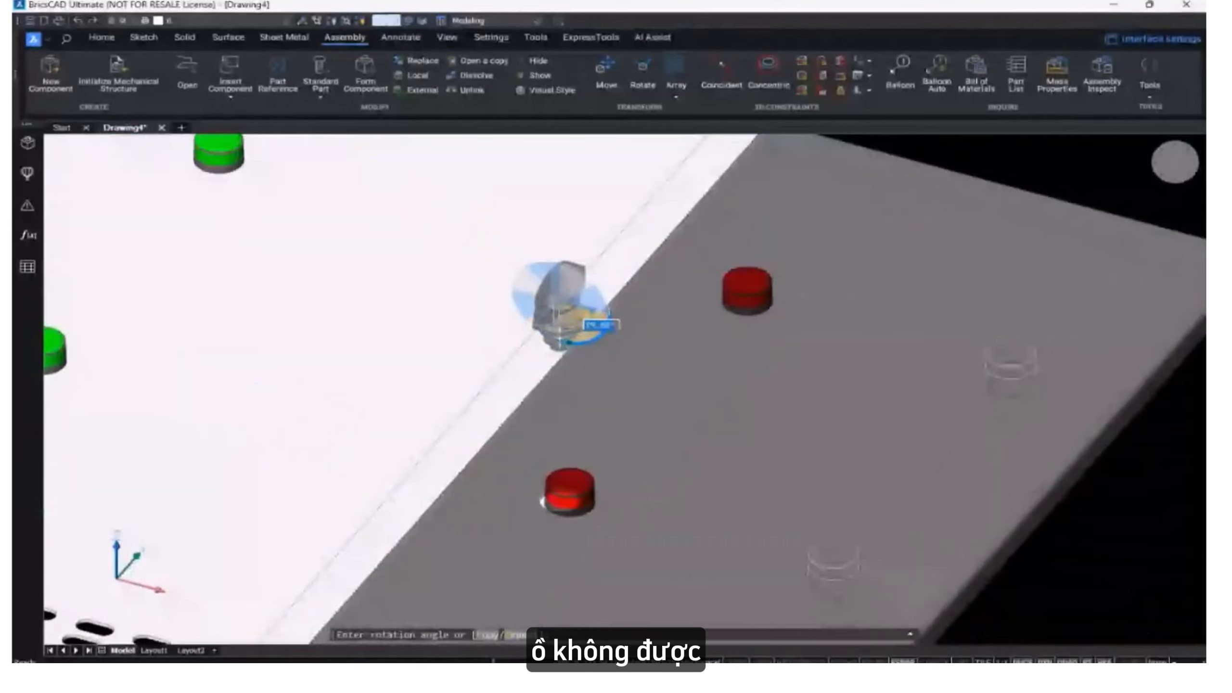
pyautogui.press('Escape')
pyautogui.press('Escape')
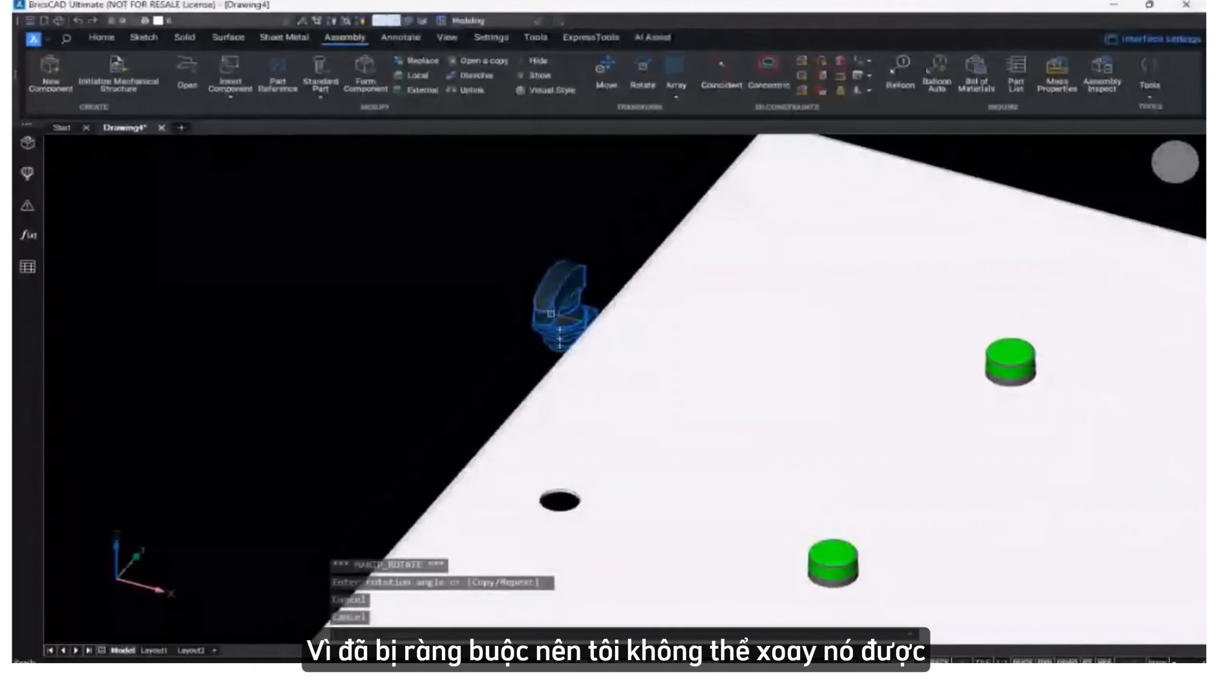
# Set the Directions of the Concentric constraint between the lock and the door hole to Opposite.
pyautogui.click(20, 142)
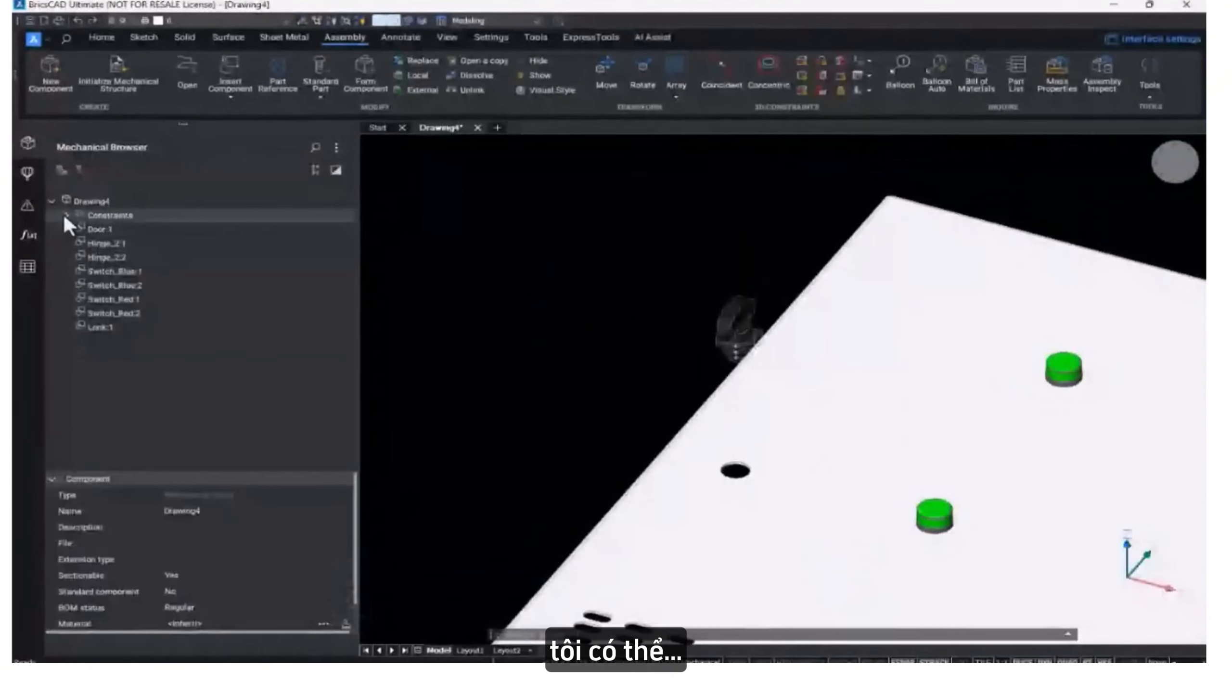
pyautogui.click(67, 215)
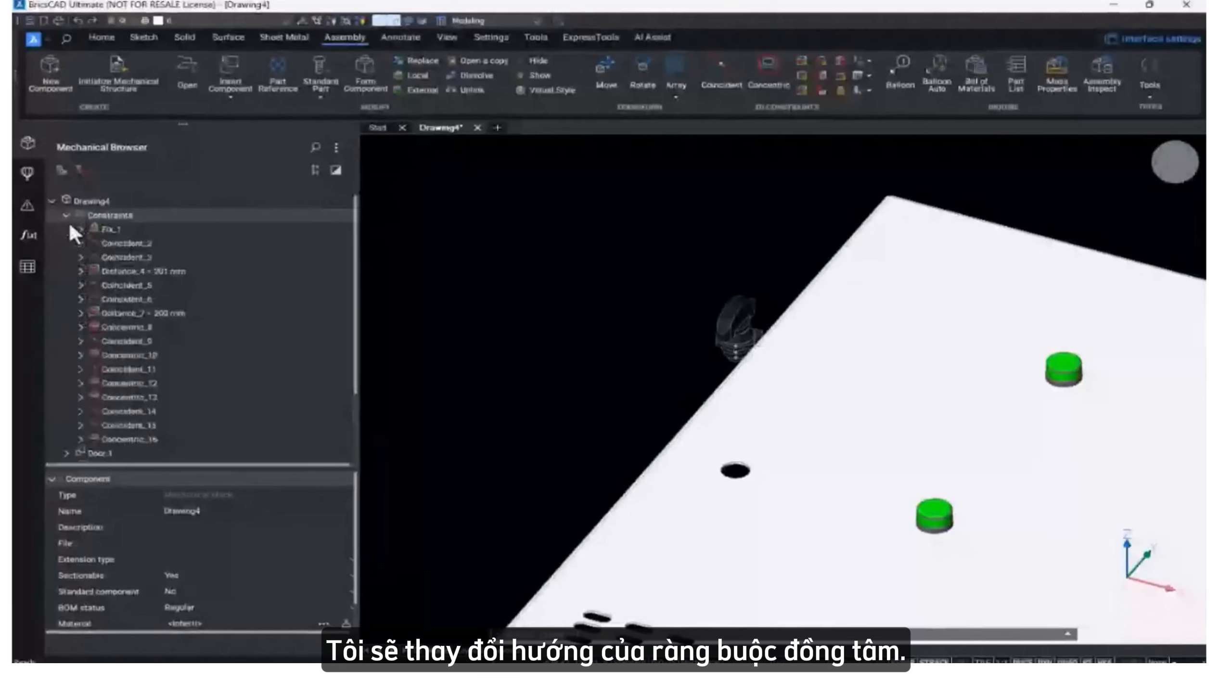
pyautogui.click(133, 440)
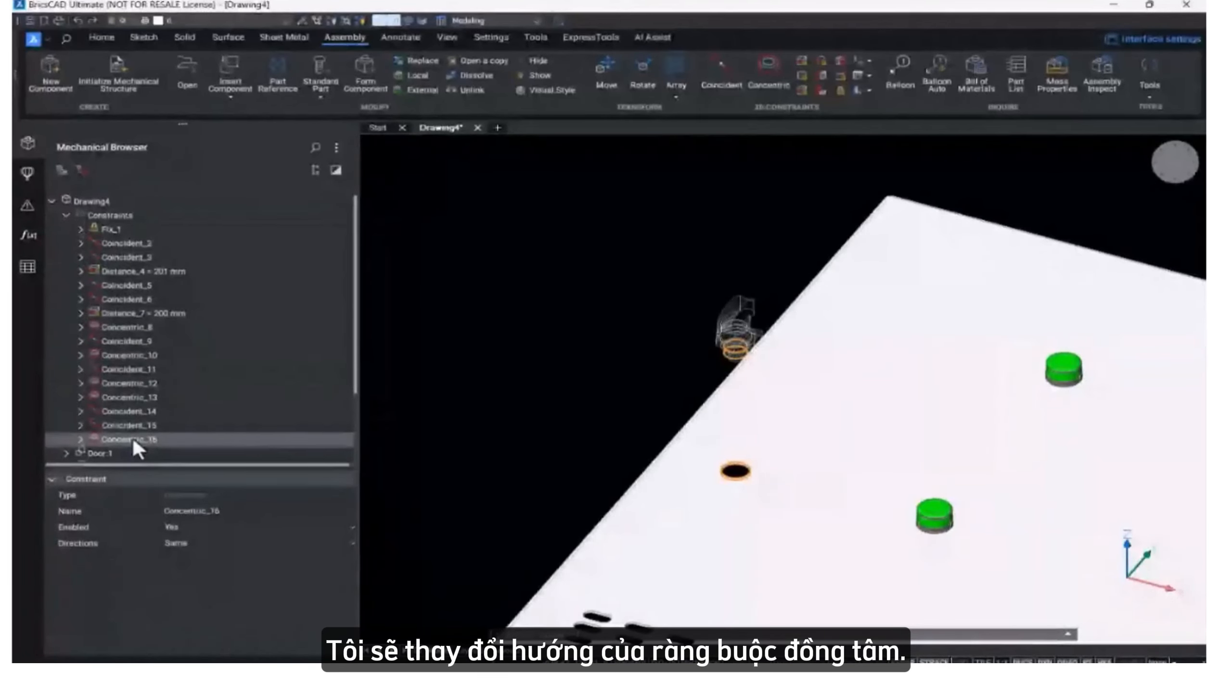
pyautogui.click(187, 544)
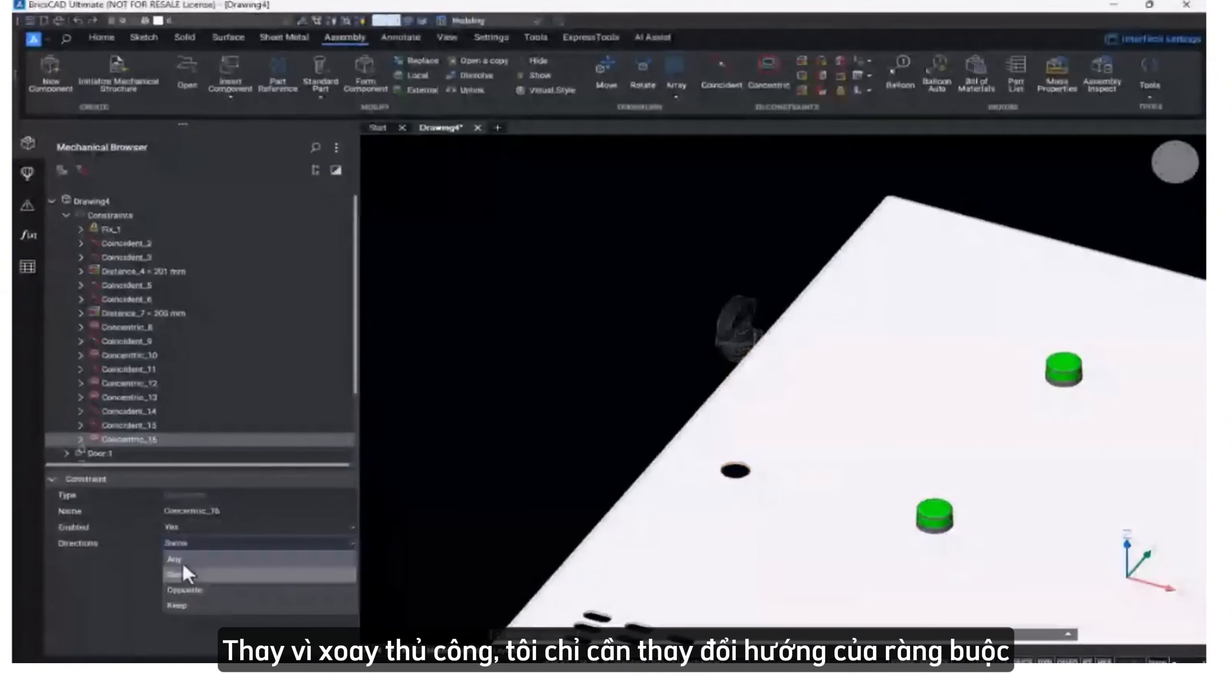
pyautogui.click(185, 590)
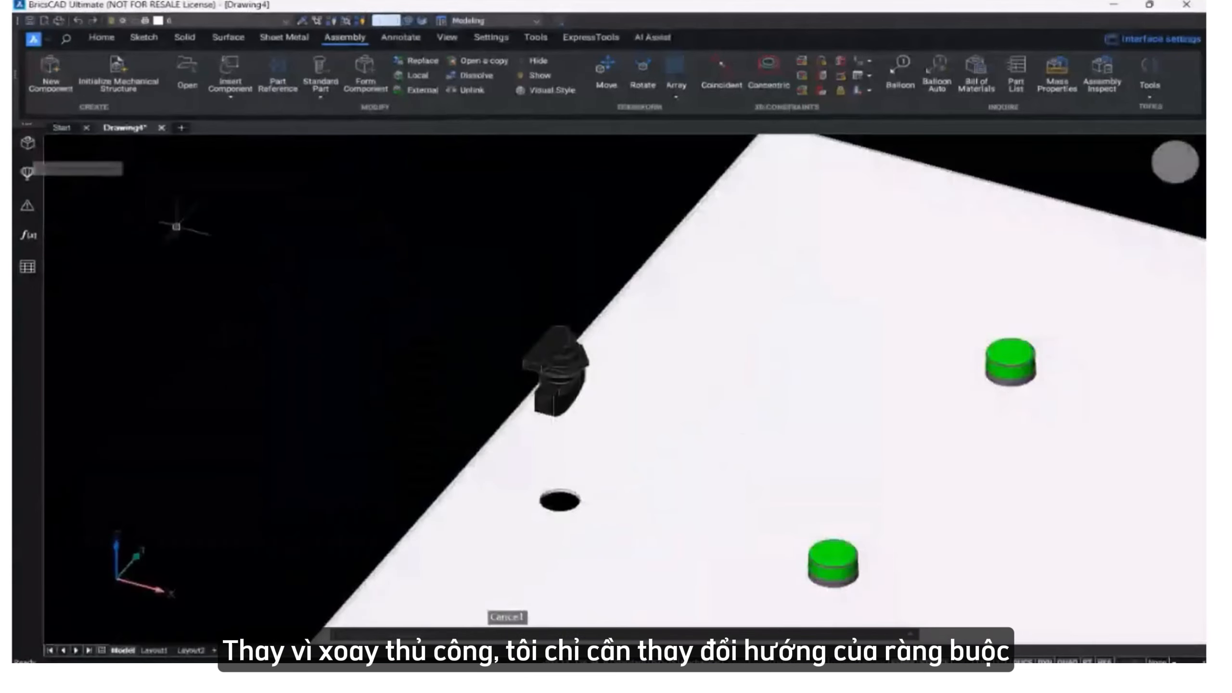
# Apply a Coincident constraint between the flat ring face on the lock body and the door's outer face.
pyautogui.keyDown('shift'); pyautogui.moveTo(322, 279); pyautogui.dragTo(415, 242, button='middle'); pyautogui.keyUp('shift')
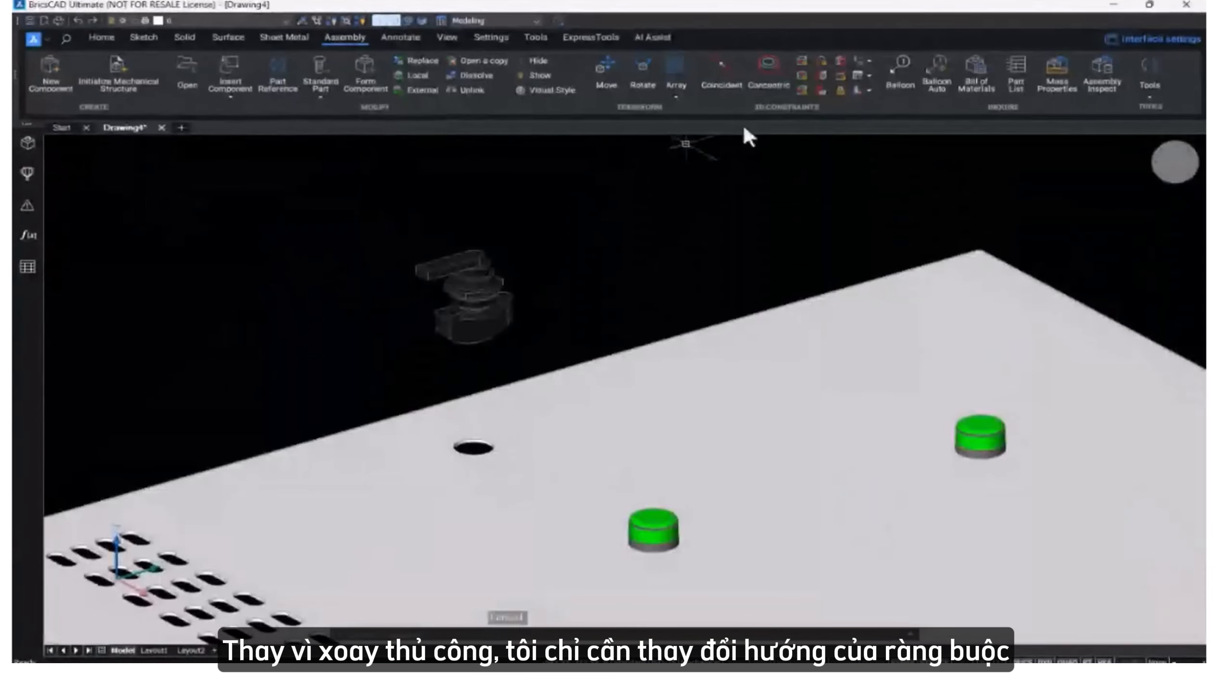
pyautogui.click(720, 75)
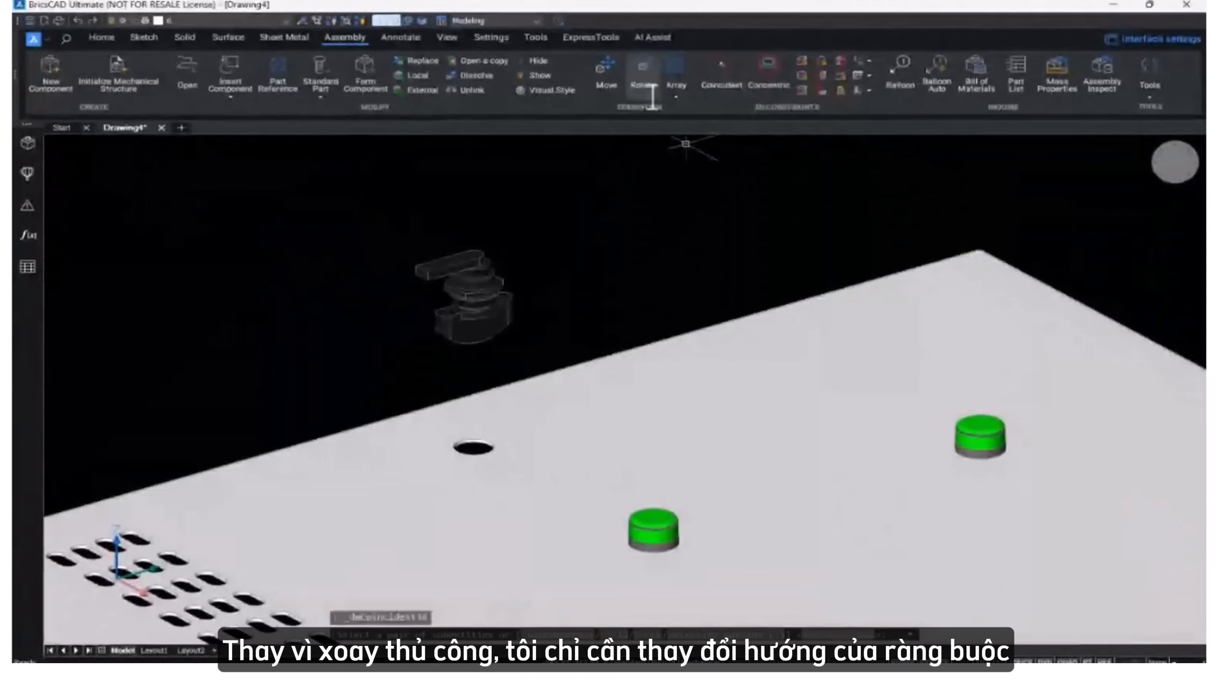
pyautogui.scroll(4, 496, 272)
pyautogui.scroll(2, 496, 283)
pyautogui.click(534, 283)
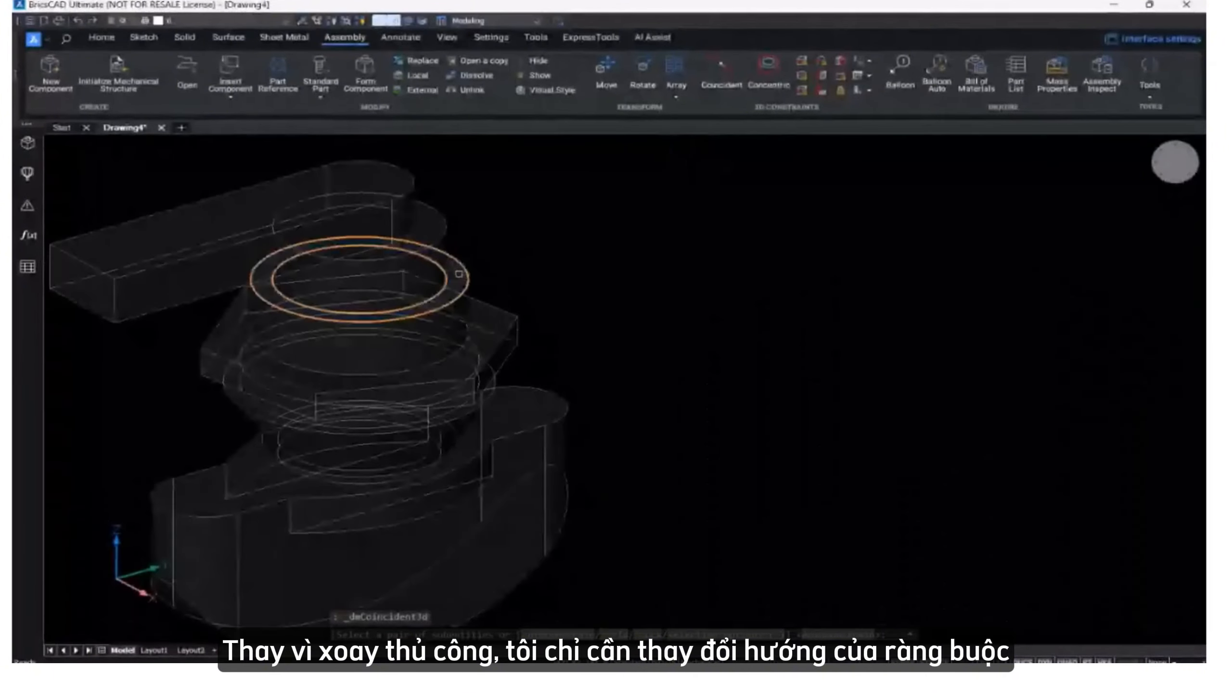
pyautogui.scroll(-5, 527, 325)
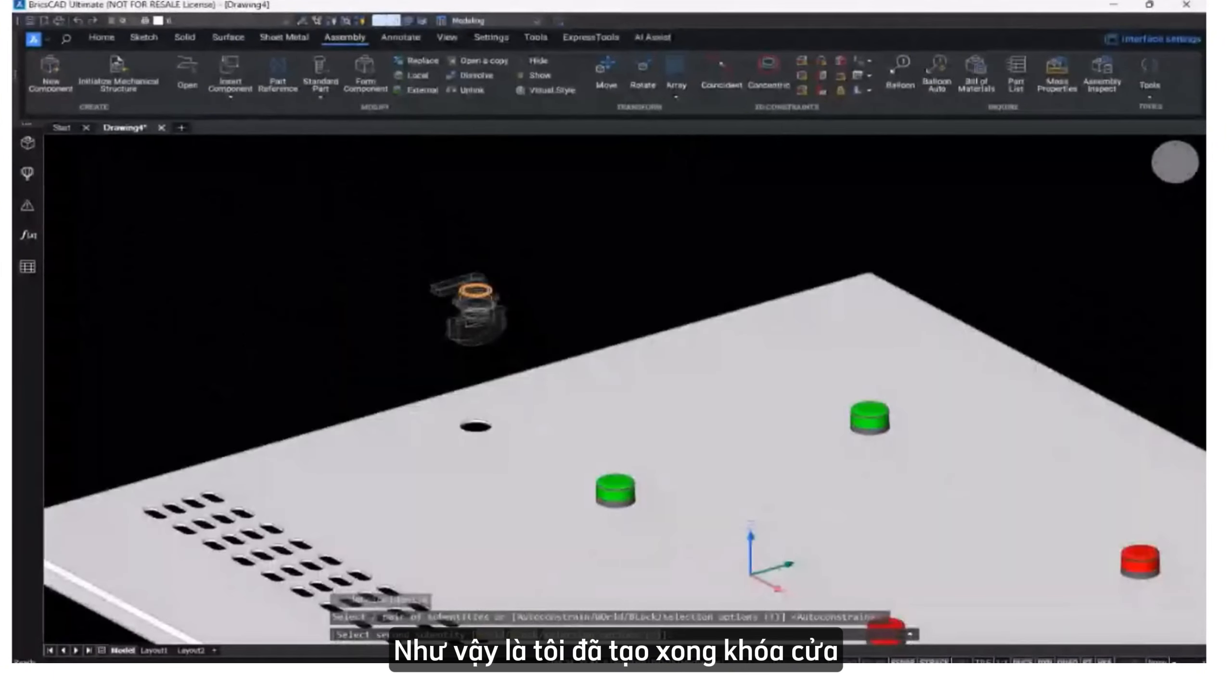
pyautogui.click(475, 426)
pyautogui.scroll(5, 475, 427)
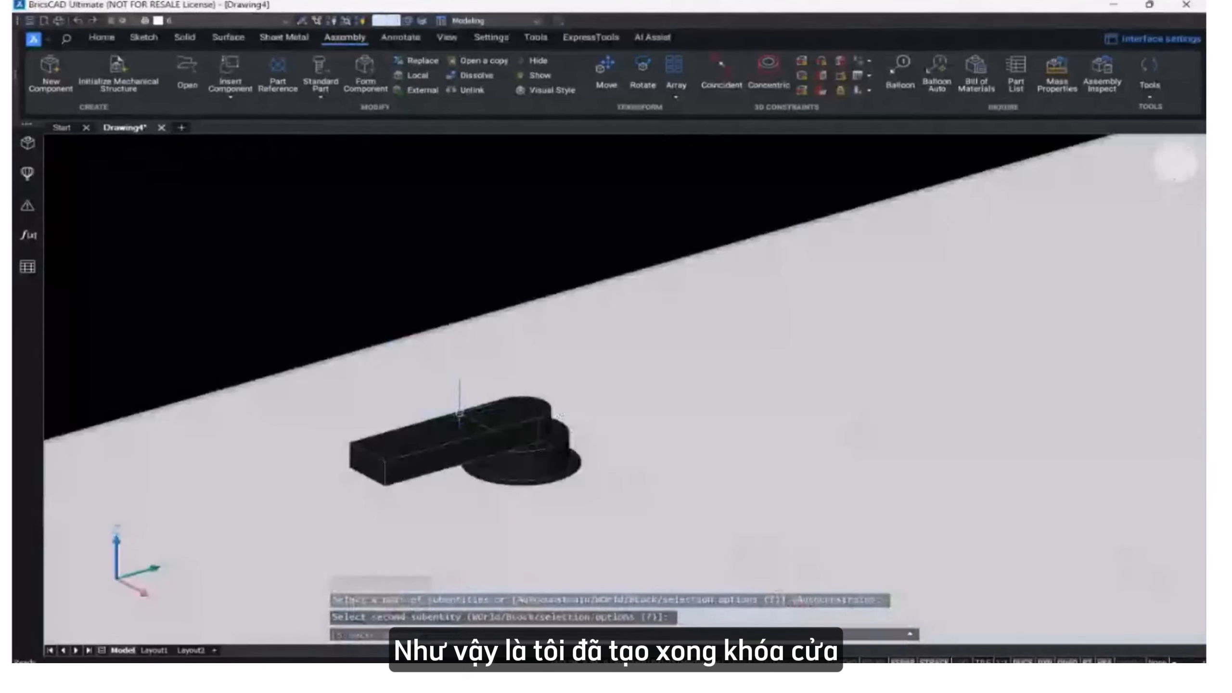
# Save the assembled door as Door_SubAssembly in the Subassembly folder of Sheet Metal Enclosure, in AutoCAD 2018 DWG format.
pyautogui.scroll(-3, 475, 423)
pyautogui.keyDown('shift'); pyautogui.moveTo(476, 417); pyautogui.dragTo(381, 408, button='middle'); pyautogui.keyUp('shift')
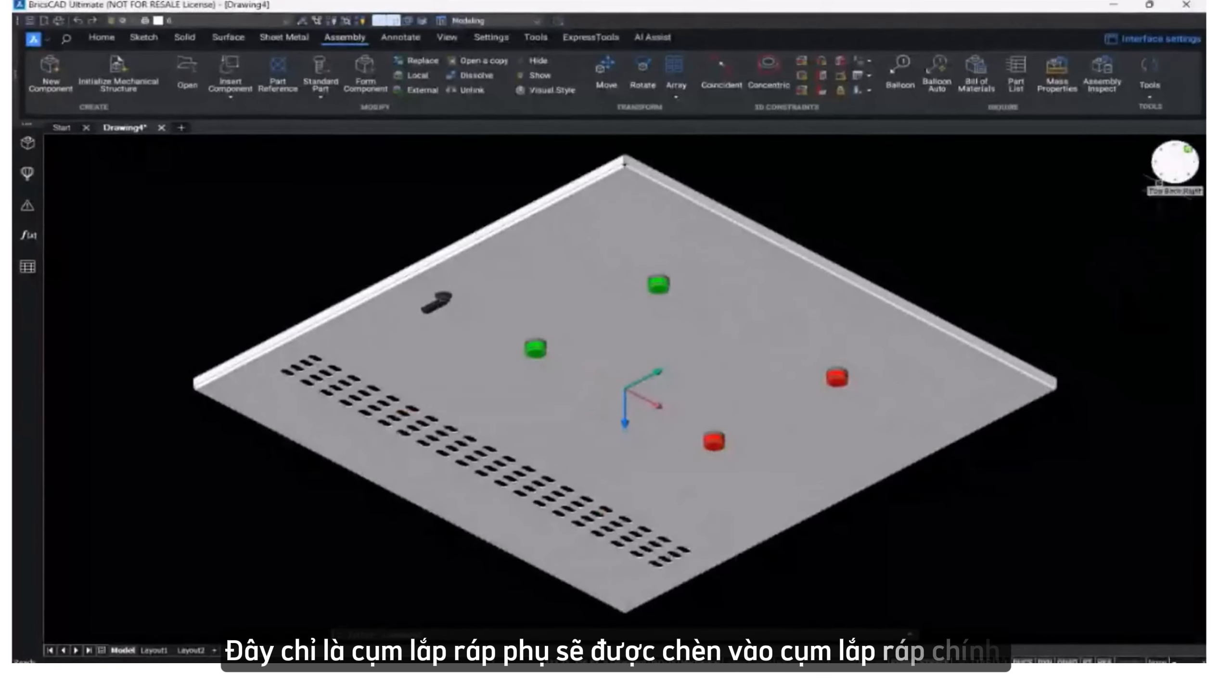
pyautogui.click(1159, 182)
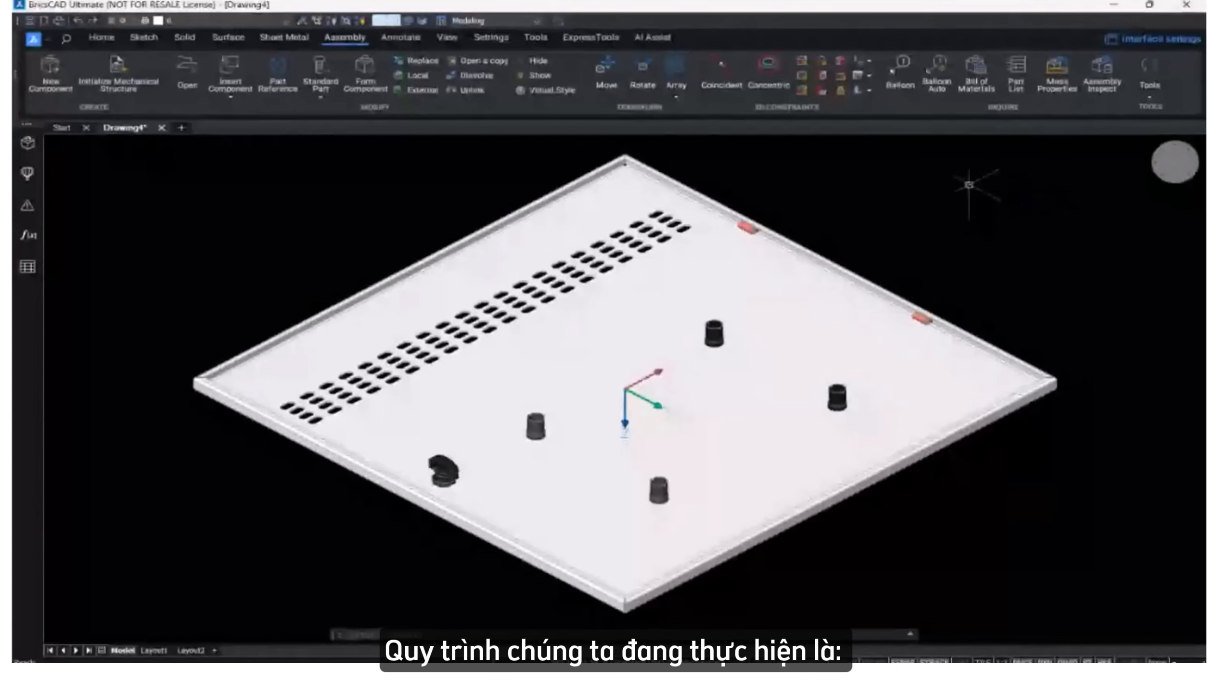
pyautogui.click(35, 39)
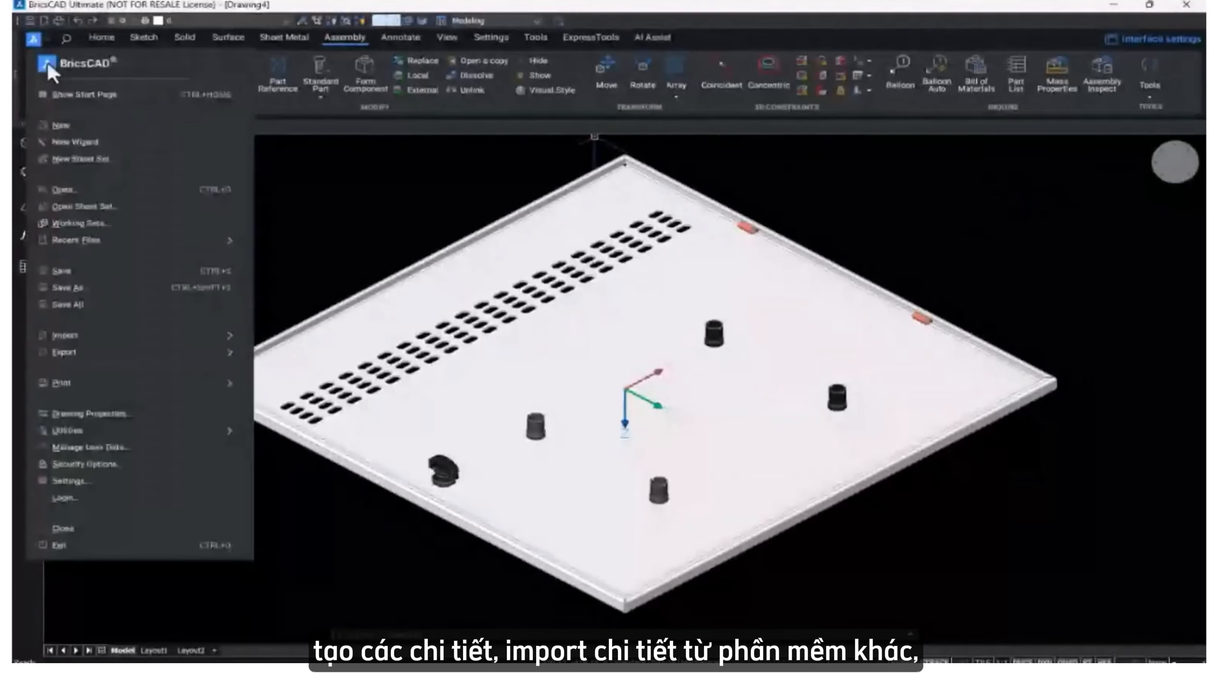
pyautogui.click(72, 287)
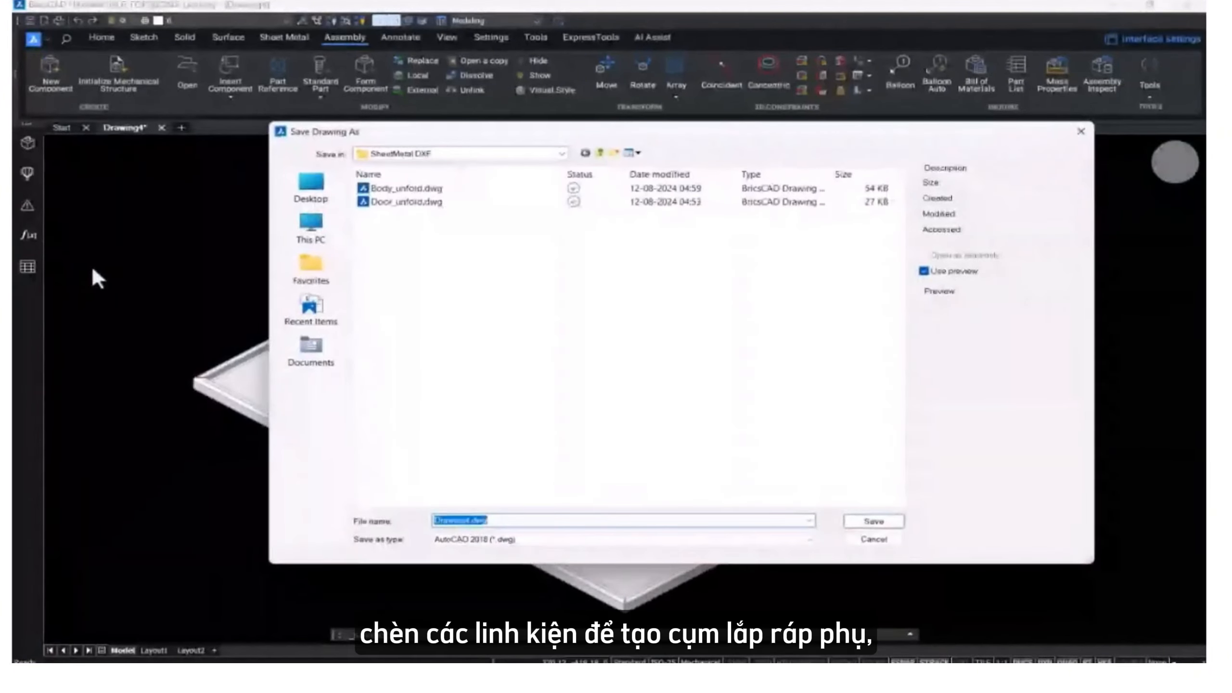
pyautogui.click(600, 154)
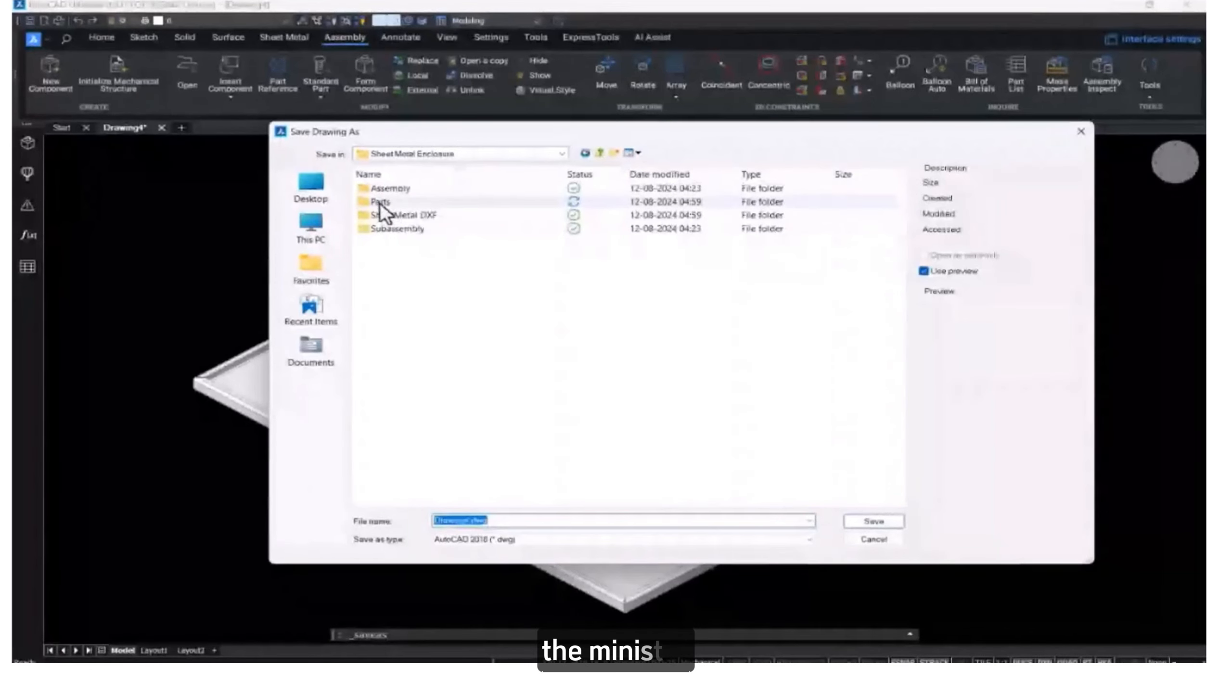
pyautogui.doubleClick(394, 229)
pyautogui.click(527, 521)
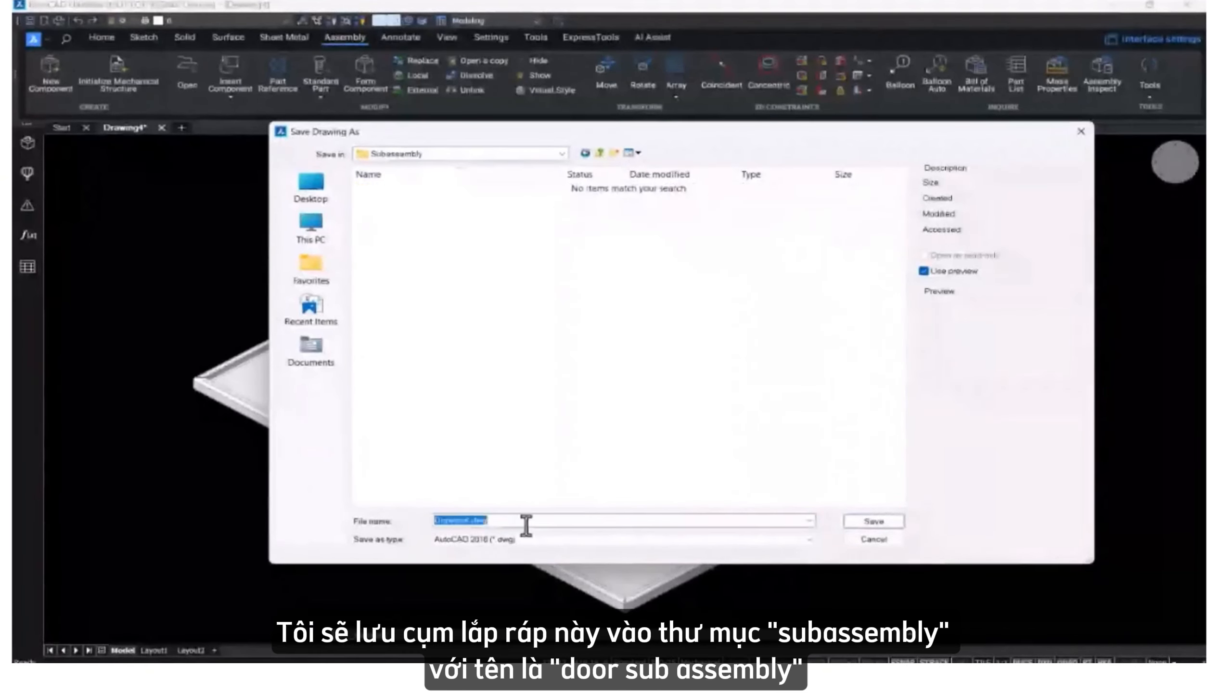
pyautogui.write('Door_')
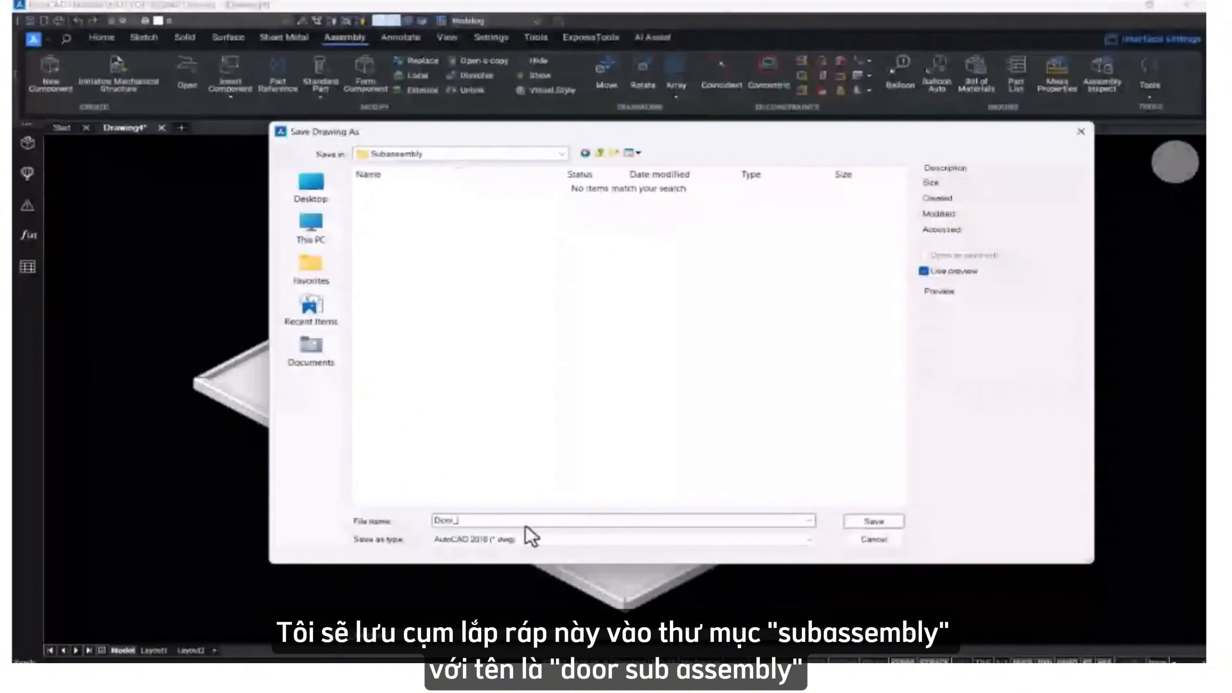
pyautogui.write('SubAssembly')
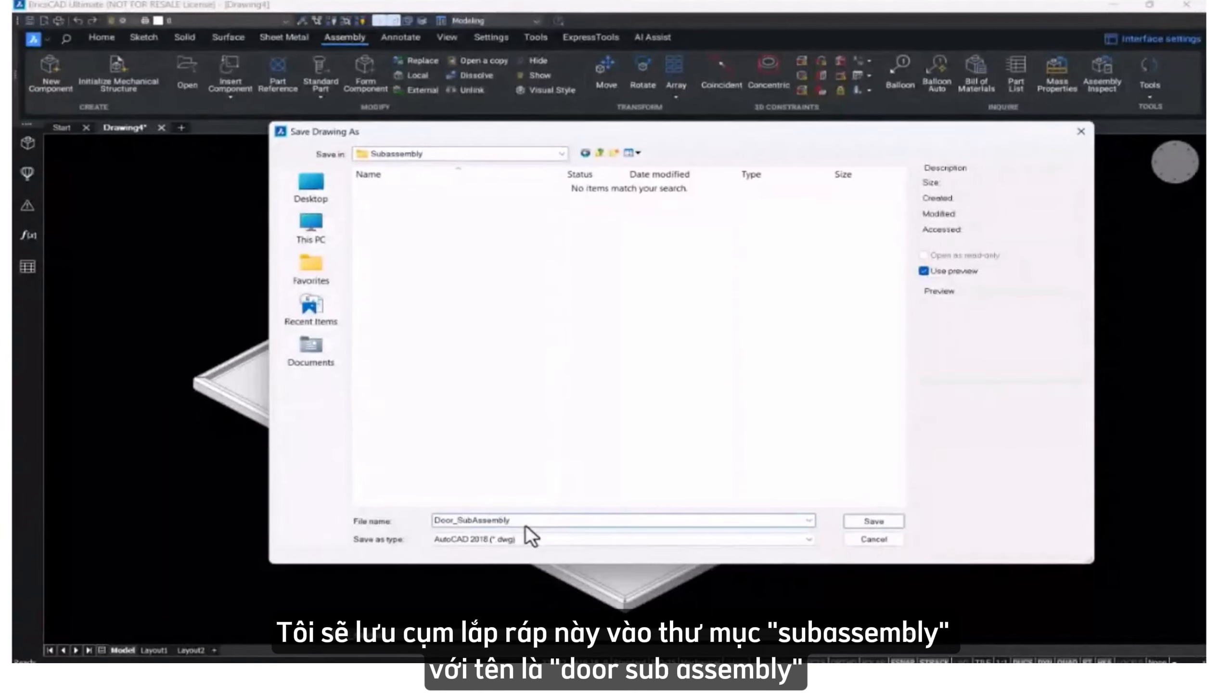
pyautogui.press('Return')
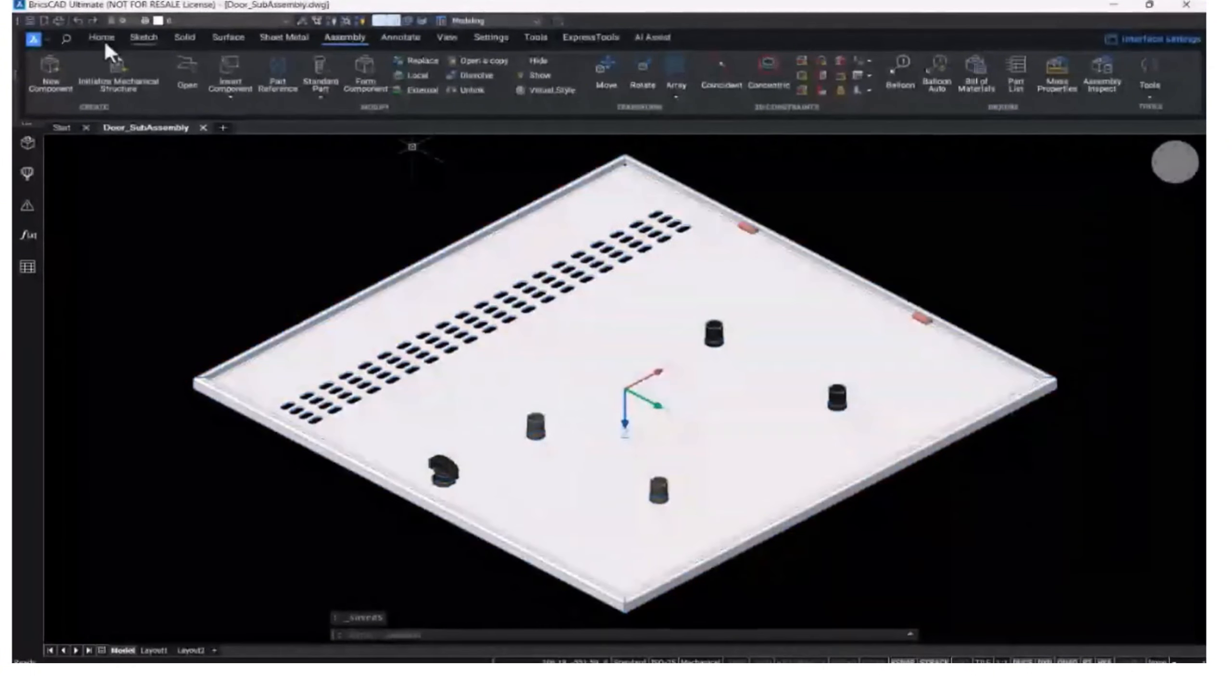
# Close the Door_SubAssembly drawing and create a new drawing.
pyautogui.click(202, 128)
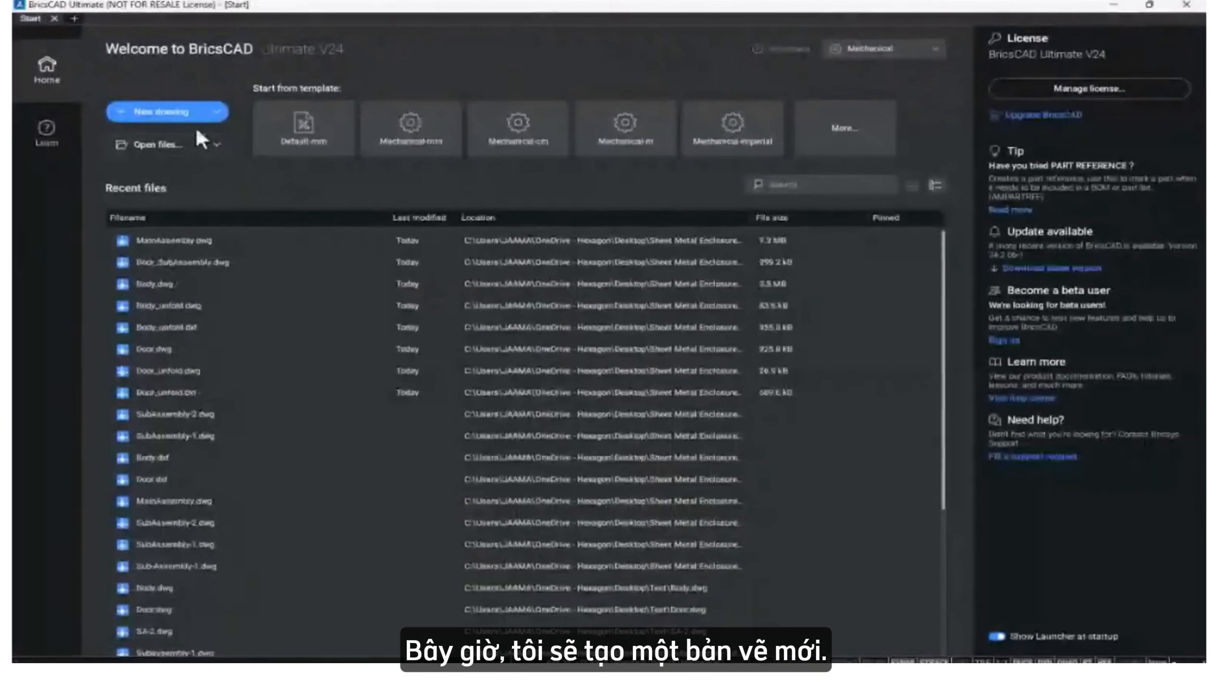
pyautogui.click(193, 119)
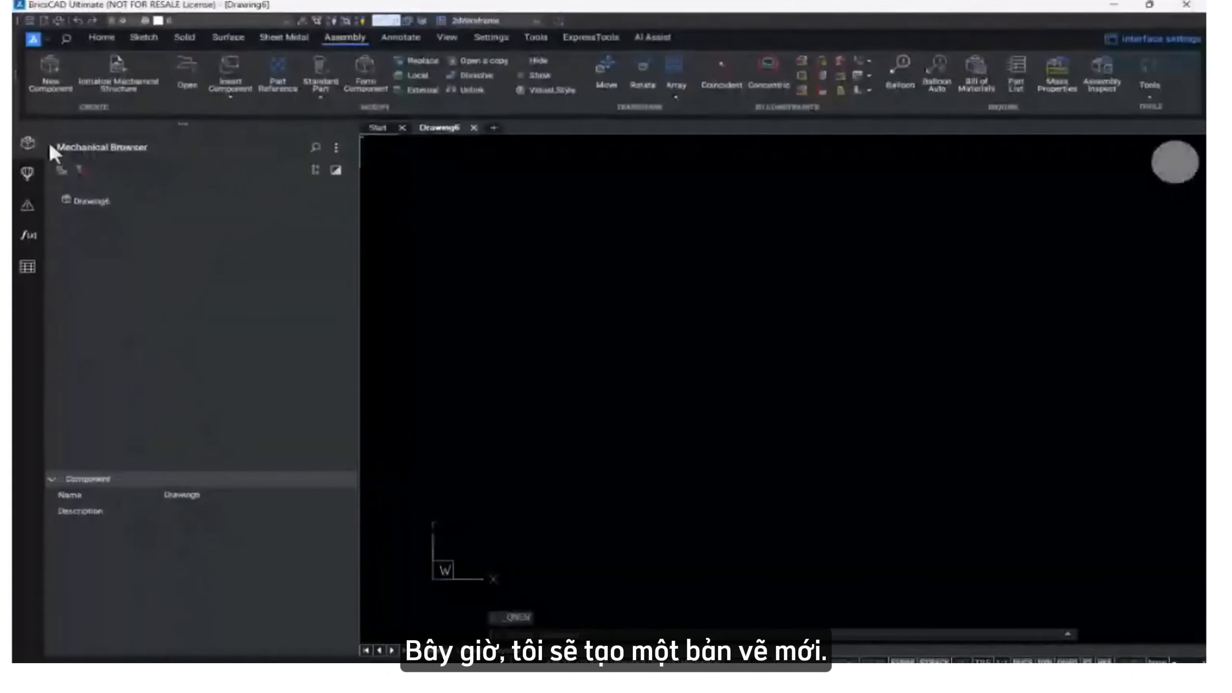
# Insert the Body.dwg component from the Parts folder of Sheet Metal Enclosure into the new drawing.
pyautogui.click(27, 143)
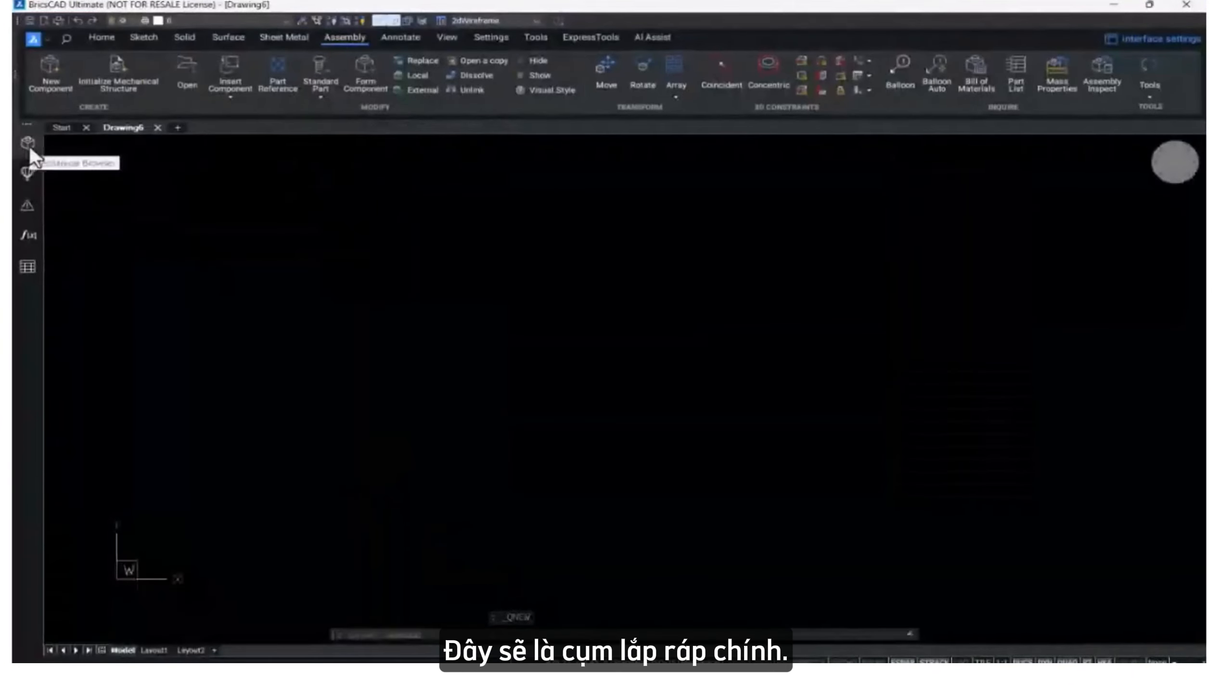
pyautogui.click(224, 98)
pyautogui.click(240, 115)
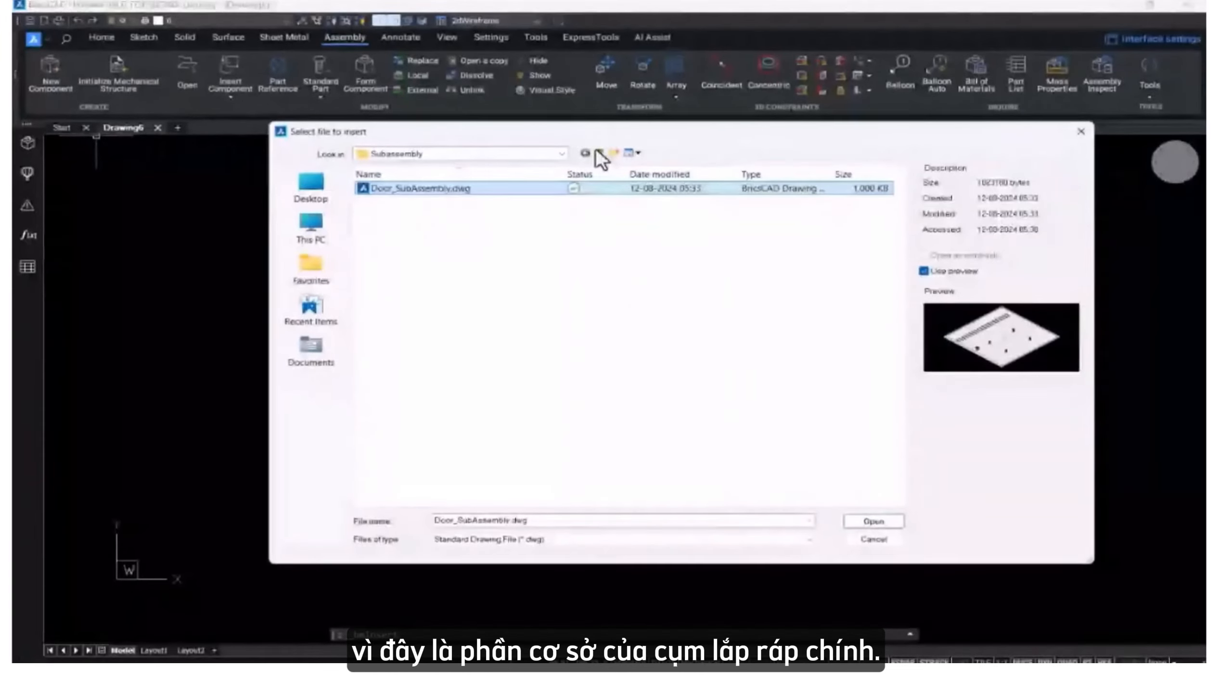
pyautogui.click(597, 153)
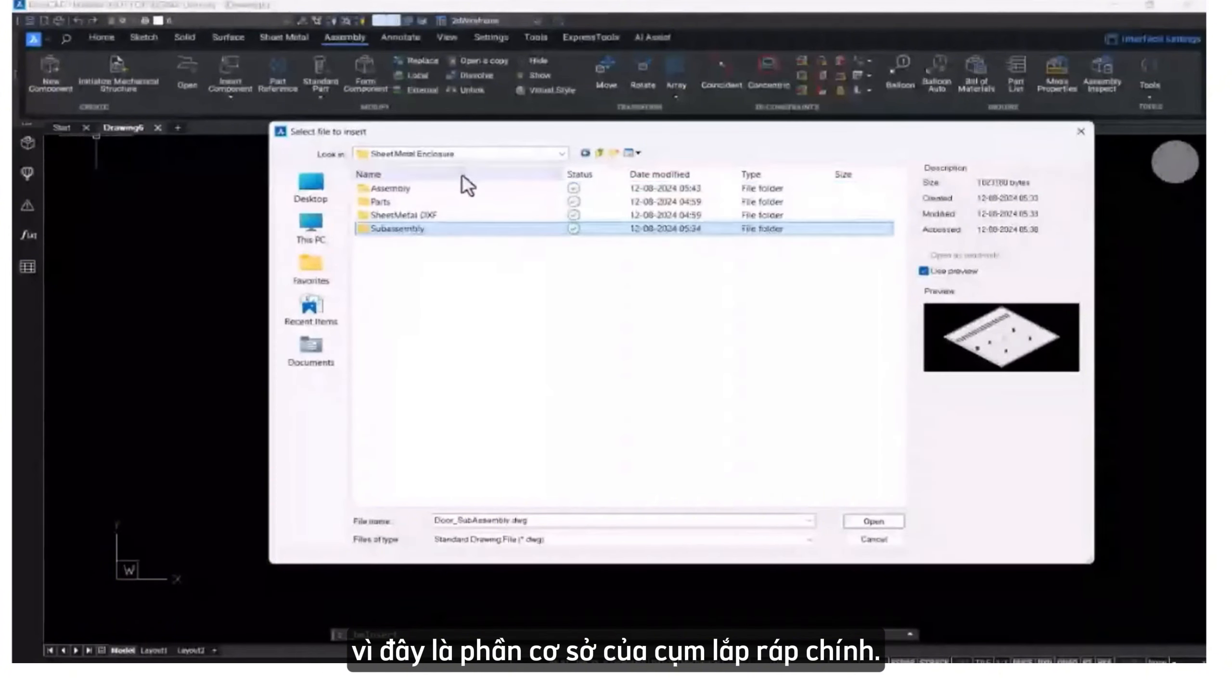
pyautogui.doubleClick(400, 200)
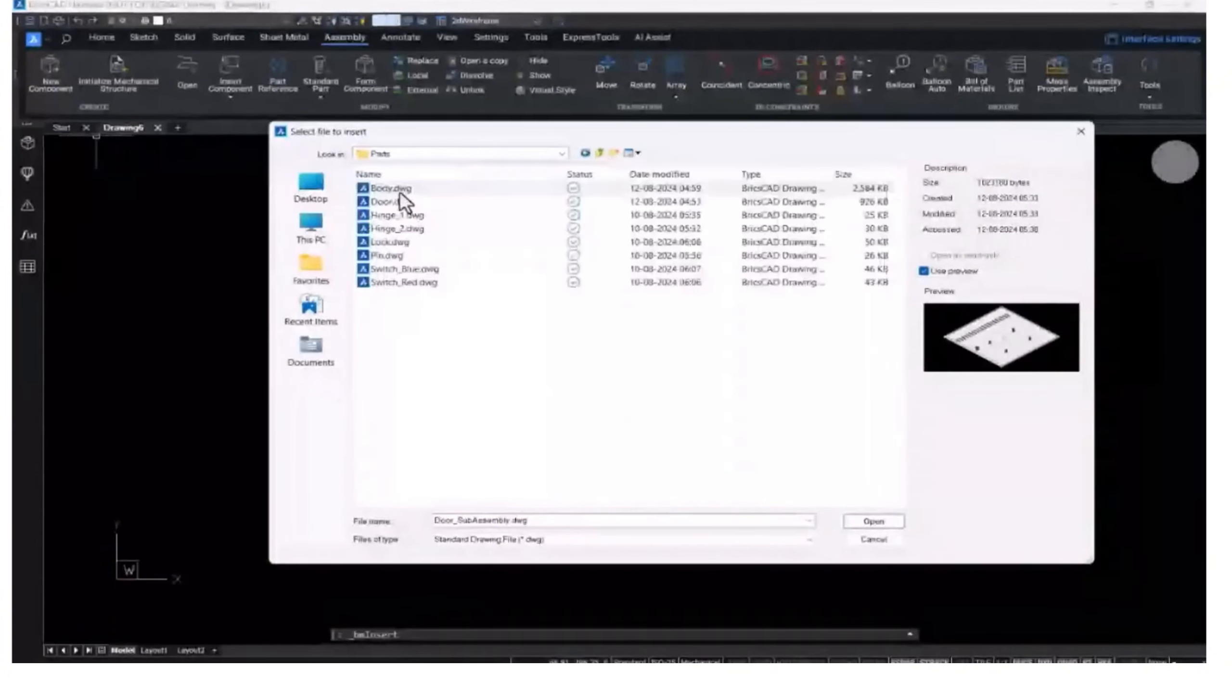
pyautogui.click(399, 189)
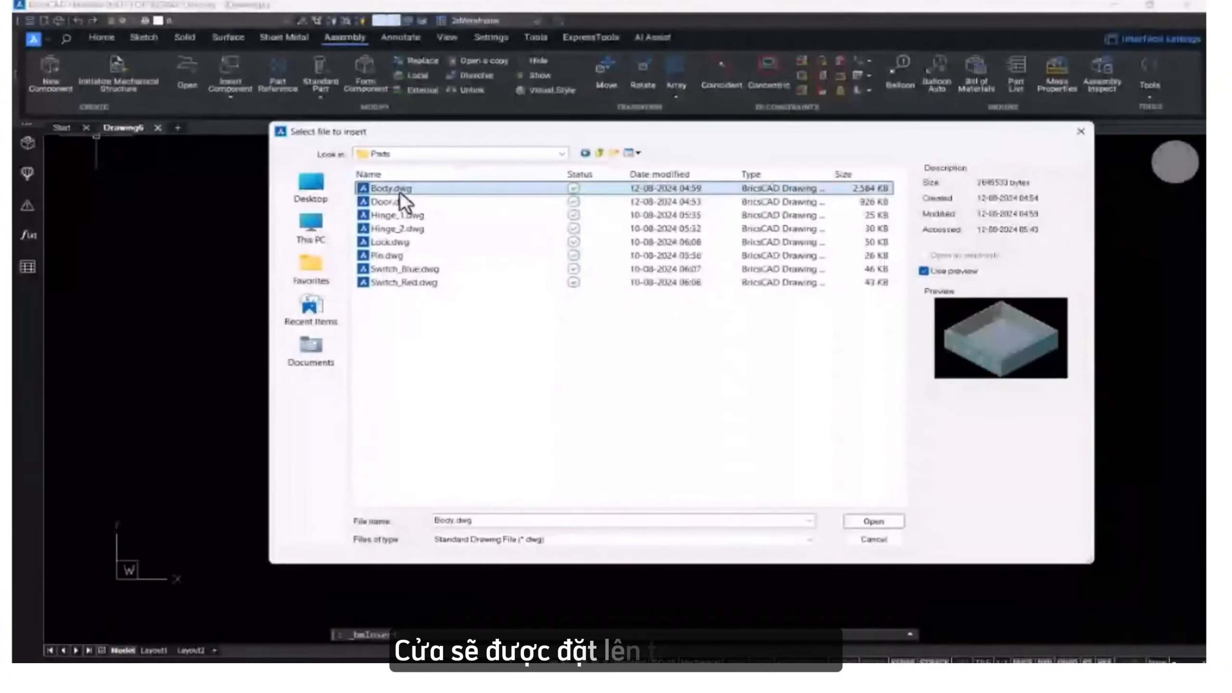
pyautogui.click(858, 523)
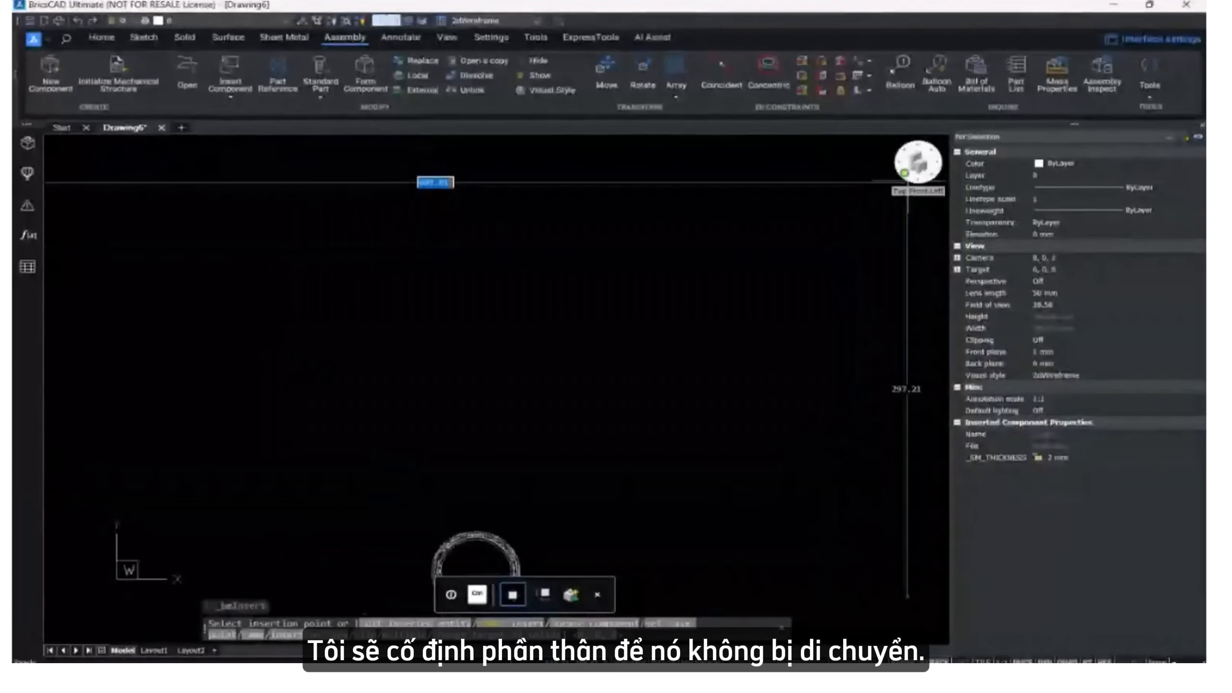
pyautogui.click(905, 173)
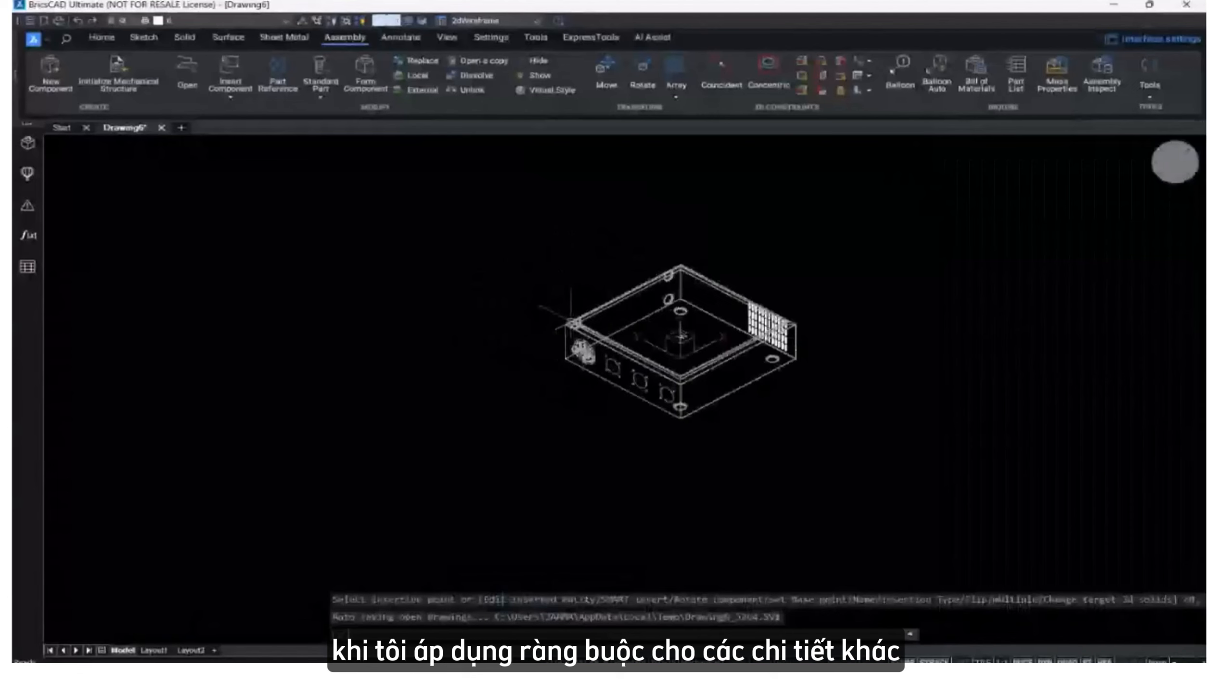
# Set the visual style of the drawing to Modeling.
pyautogui.click(485, 20)
pyautogui.click(499, 102)
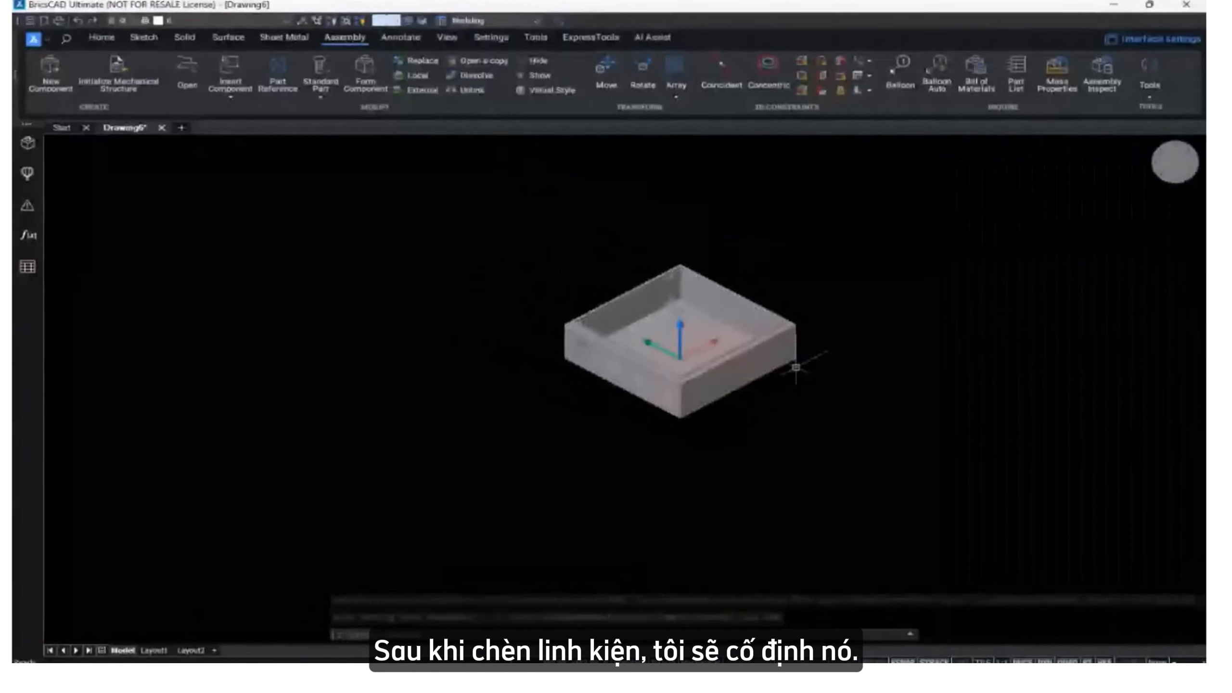
pyautogui.scroll(3, 795, 367)
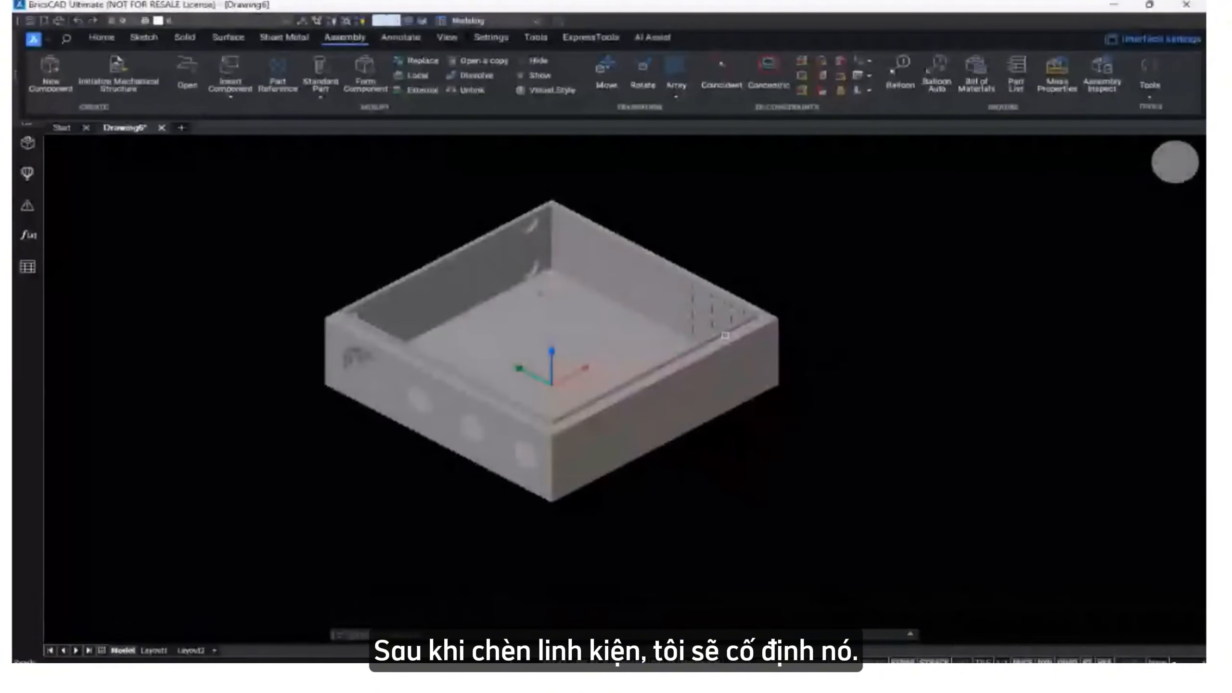
# Apply a Fix constraint to the enclosure body by its underside face.
pyautogui.click(841, 91)
pyautogui.keyDown('shift'); pyautogui.moveTo(721, 415); pyautogui.dragTo(594, 483, button='middle'); pyautogui.keyUp('shift')
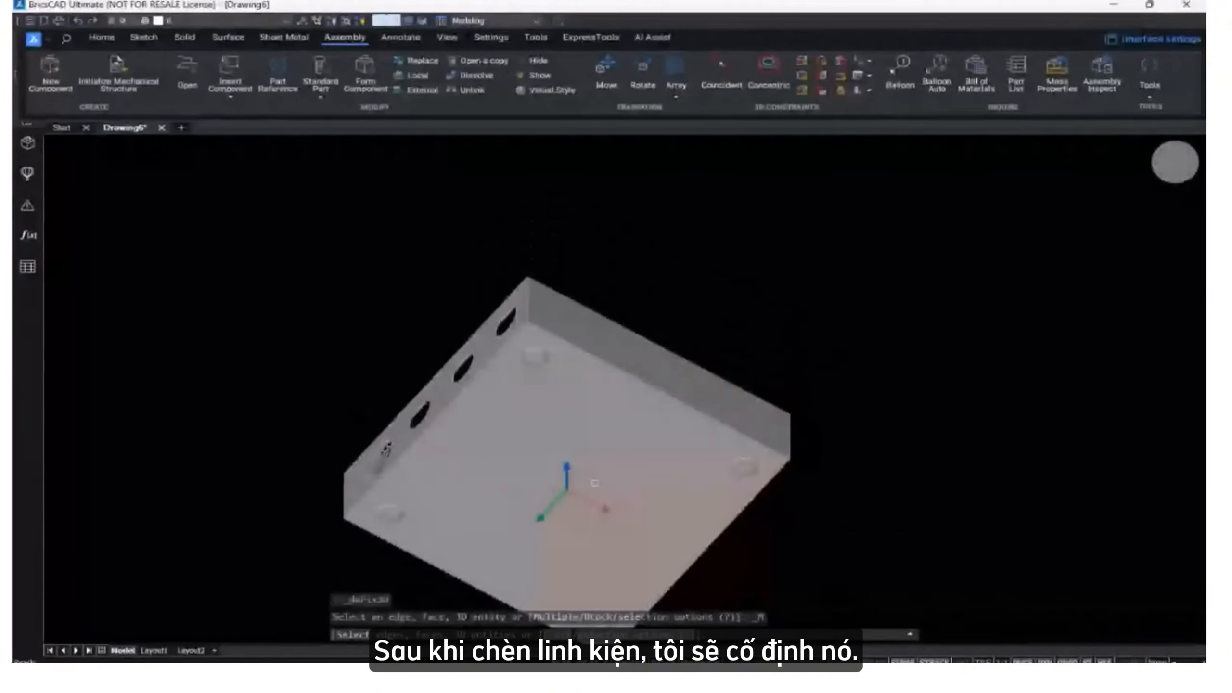
pyautogui.click(595, 482)
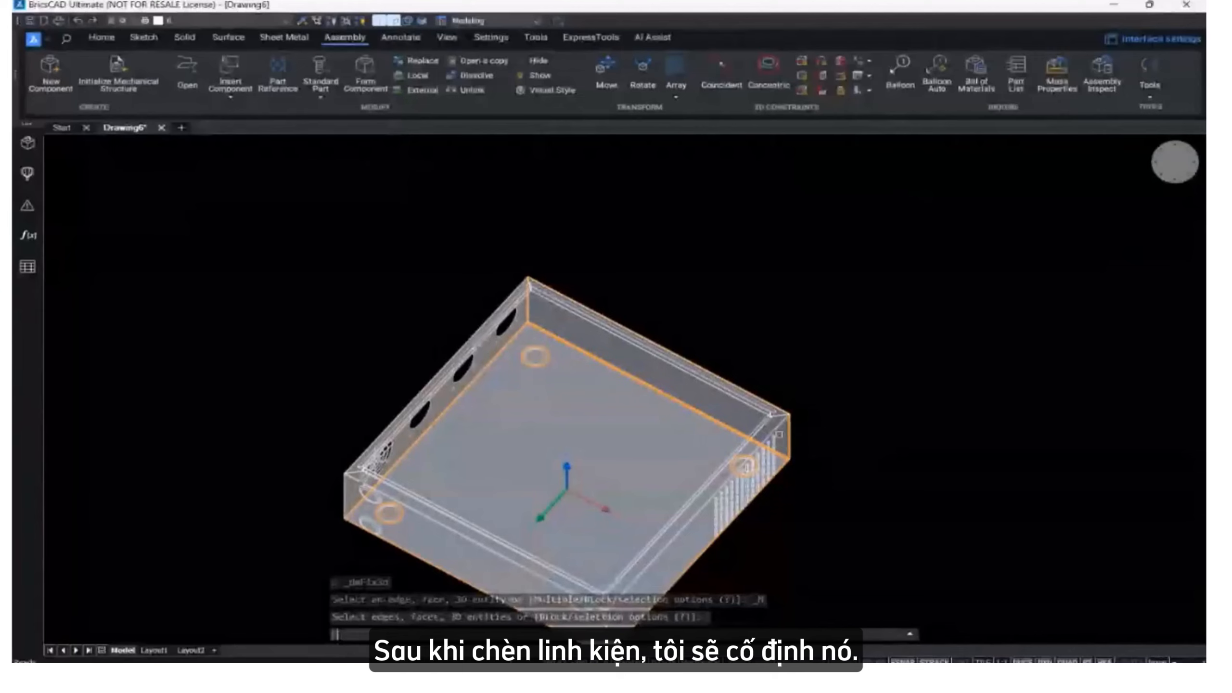
pyautogui.press('Return')
pyautogui.keyDown('shift'); pyautogui.moveTo(908, 275); pyautogui.dragTo(895, 349, button='middle'); pyautogui.keyUp('shift')
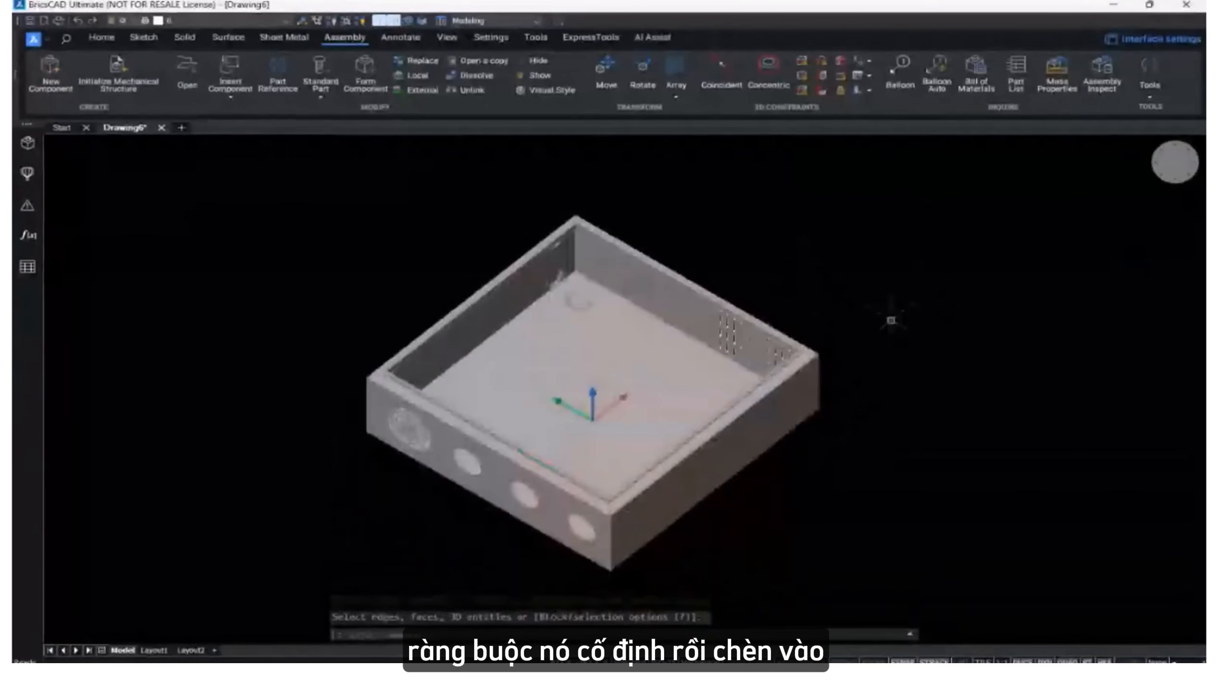
# Insert the Hinge_1.dwg component and place it in empty space beside the body's rear corner.
pyautogui.click(238, 98)
pyautogui.click(254, 114)
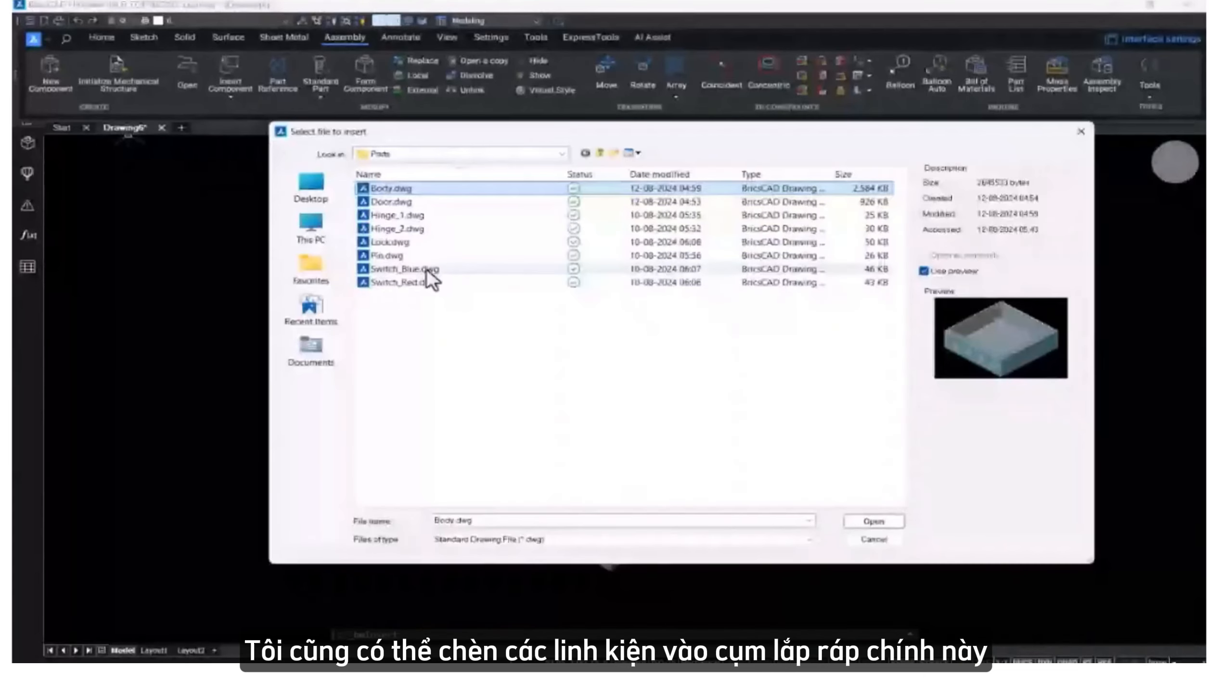
pyautogui.click(408, 216)
pyautogui.click(874, 521)
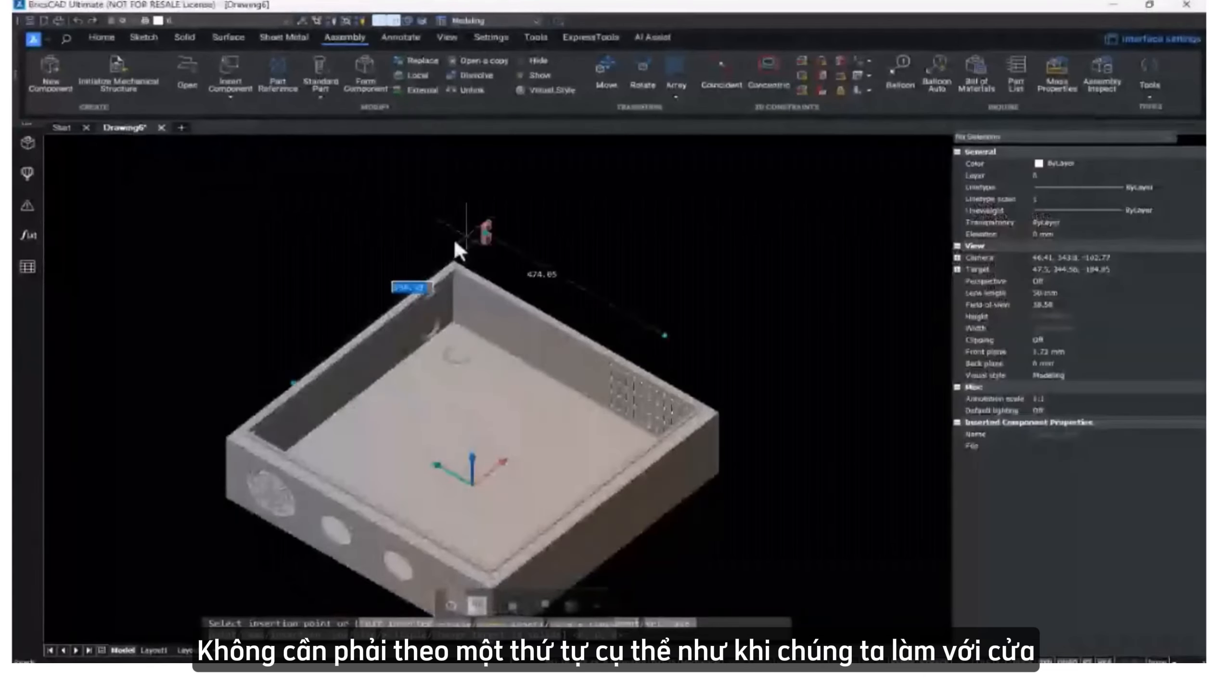
pyautogui.scroll(2, 442, 246)
pyautogui.click(424, 244)
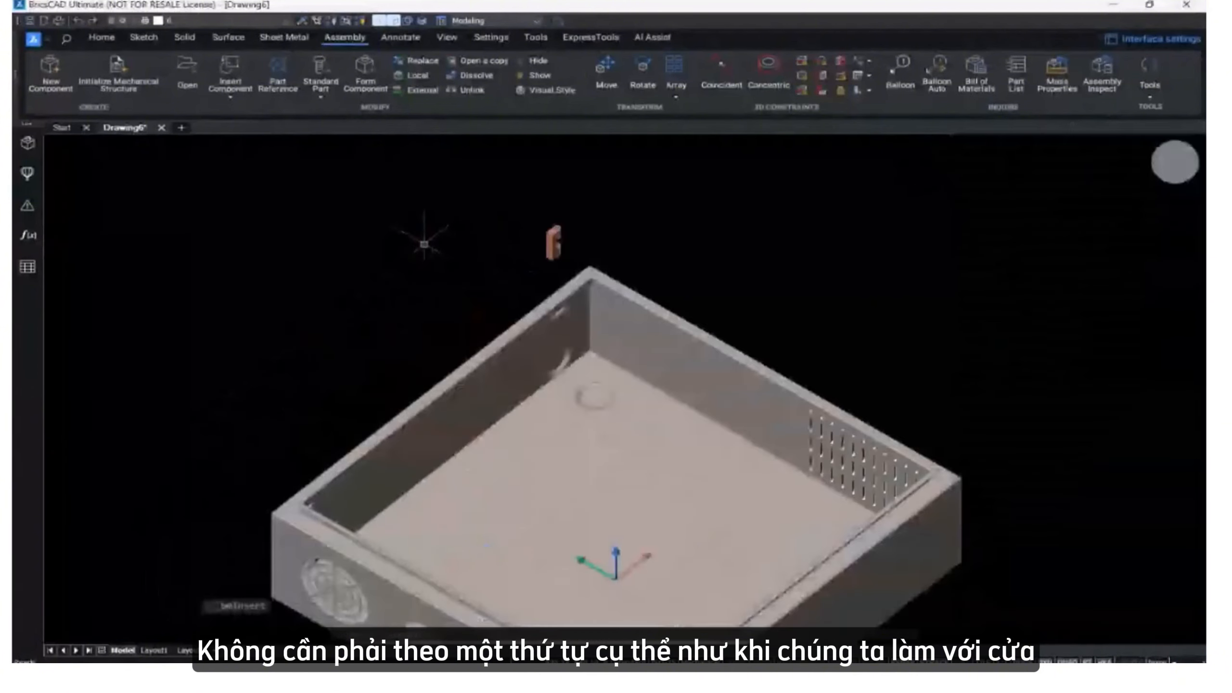
# Insert a second Hinge_1.dwg component and place it in empty space beside the body corner near the vent slots.
pyautogui.click(231, 96)
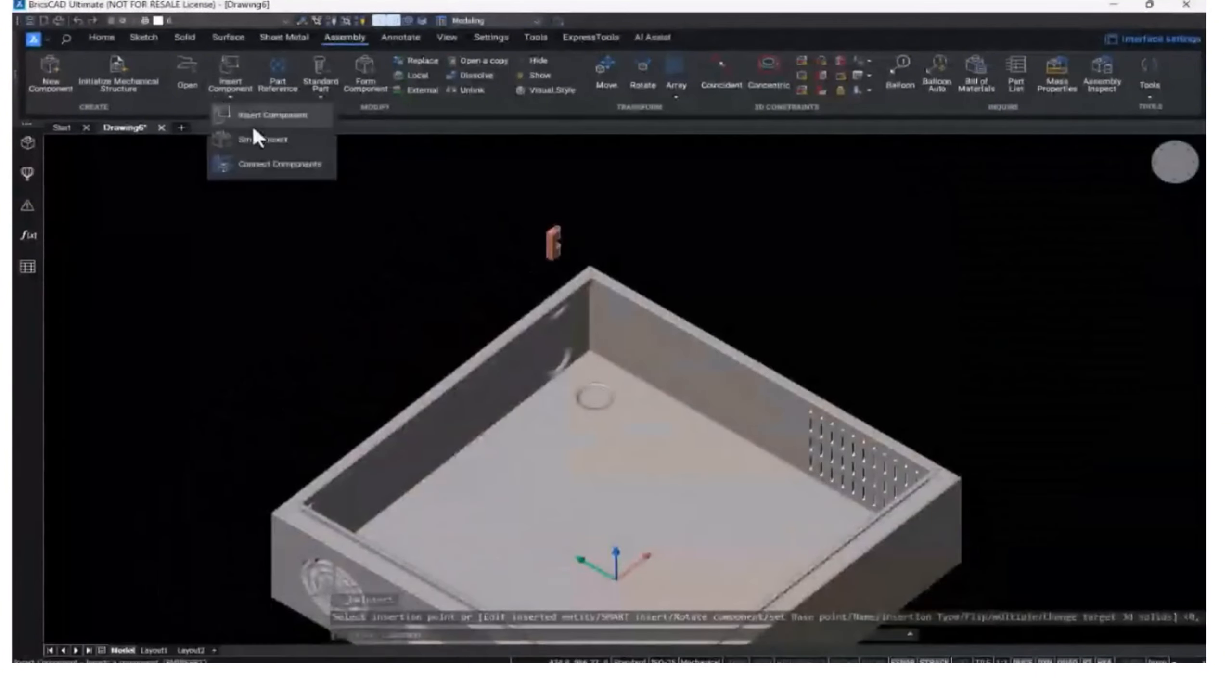
pyautogui.click(252, 122)
pyautogui.click(426, 237)
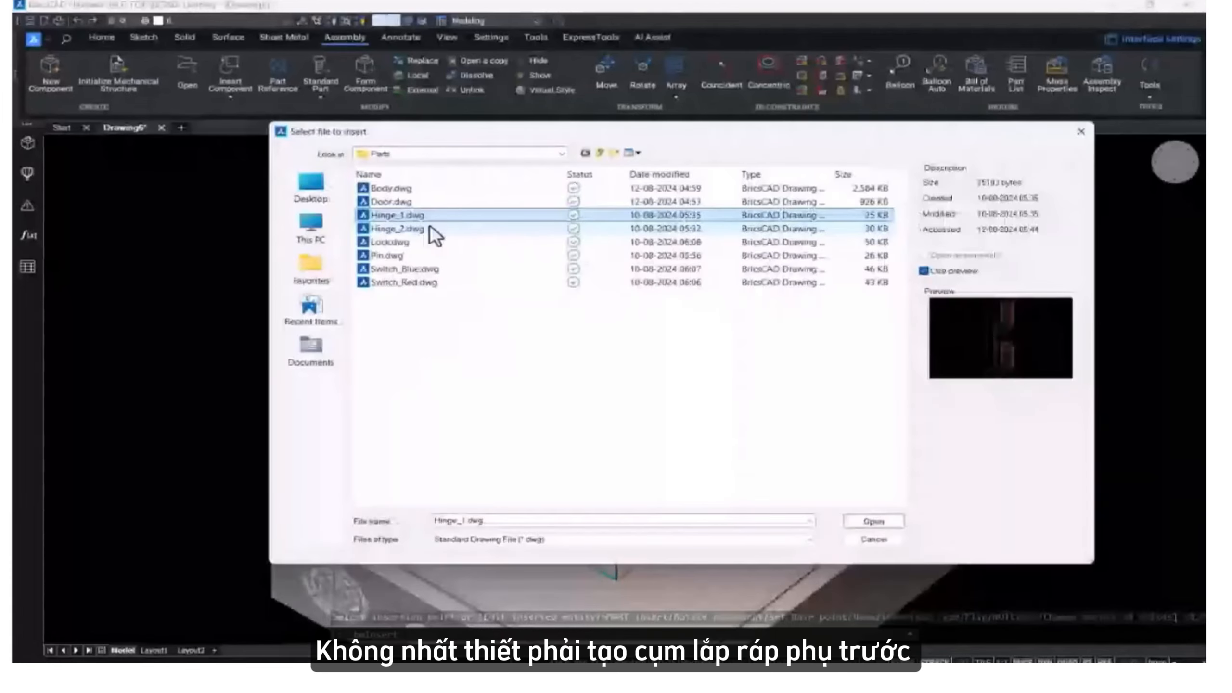
pyautogui.click(868, 511)
pyautogui.moveTo(946, 517); pyautogui.dragTo(817, 508, button='middle')
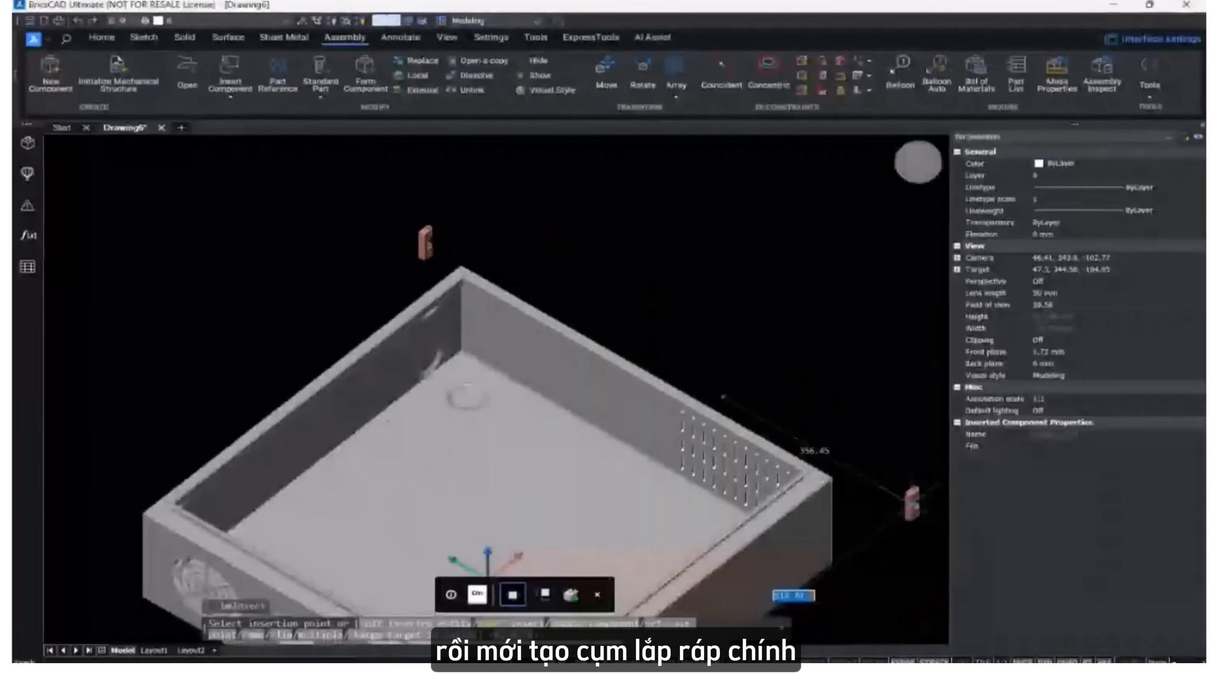
pyautogui.moveTo(496, 231); pyautogui.dragTo(625, 231, button='middle')
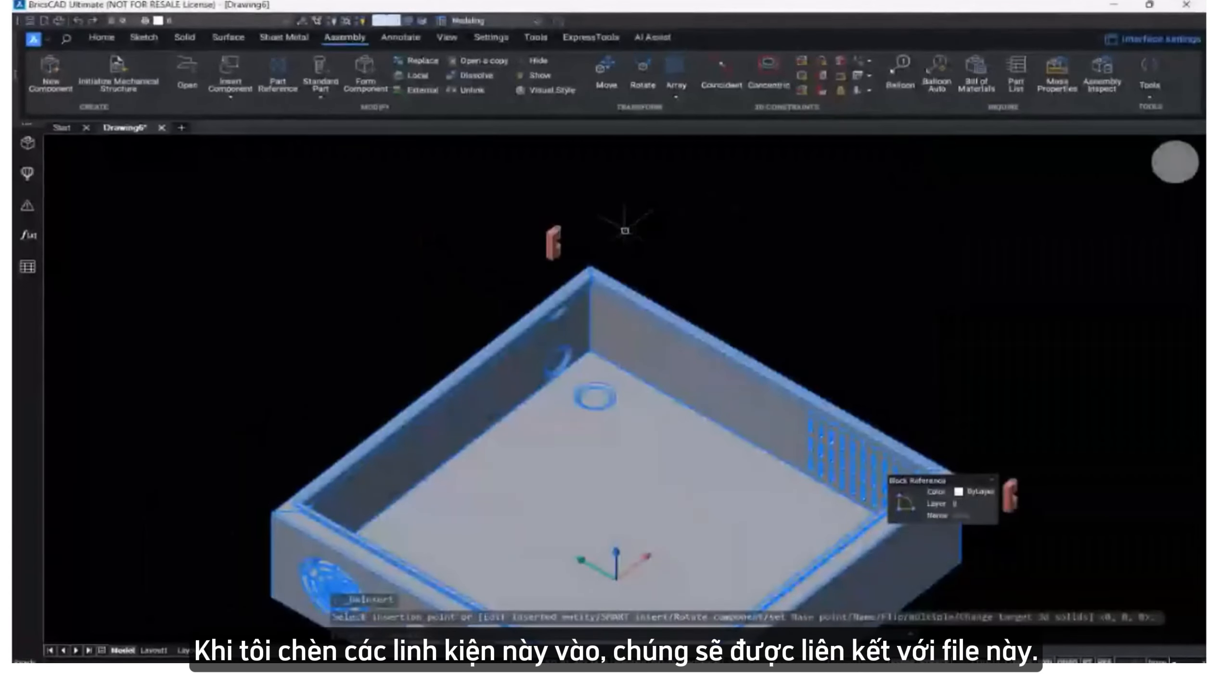
pyautogui.press('Escape')
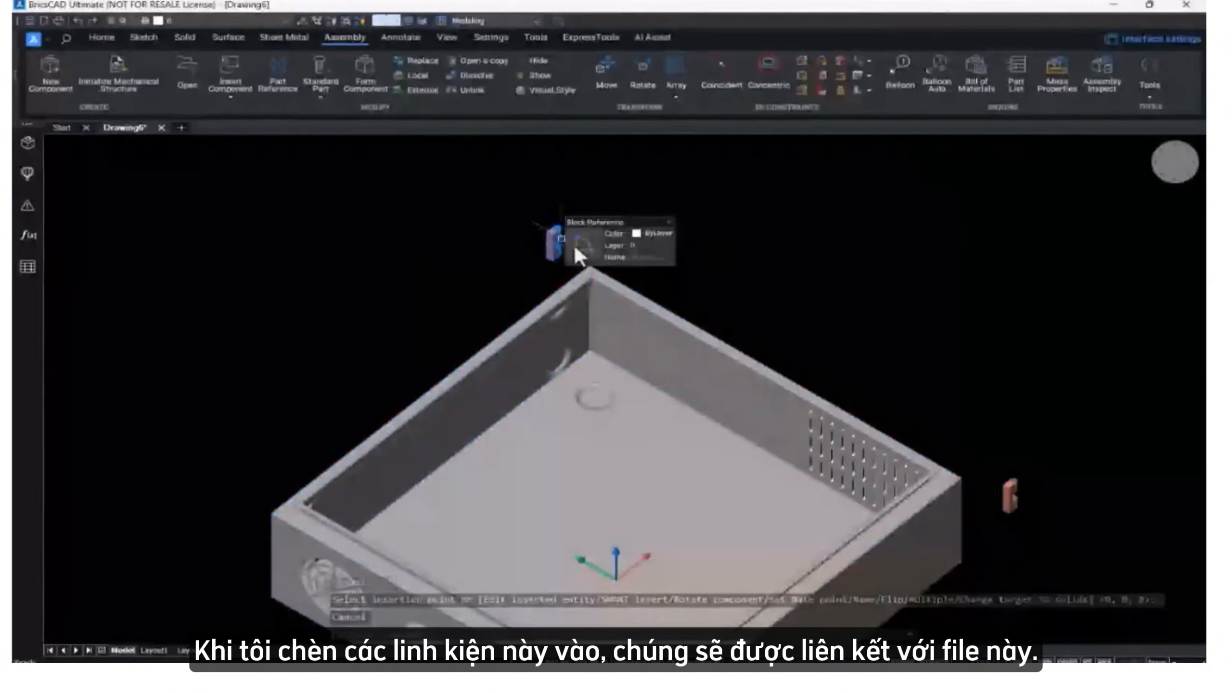
# Rotate the hinge beside the body's rear corner by 90 degrees so it lies horizontally.
pyautogui.click(578, 248)
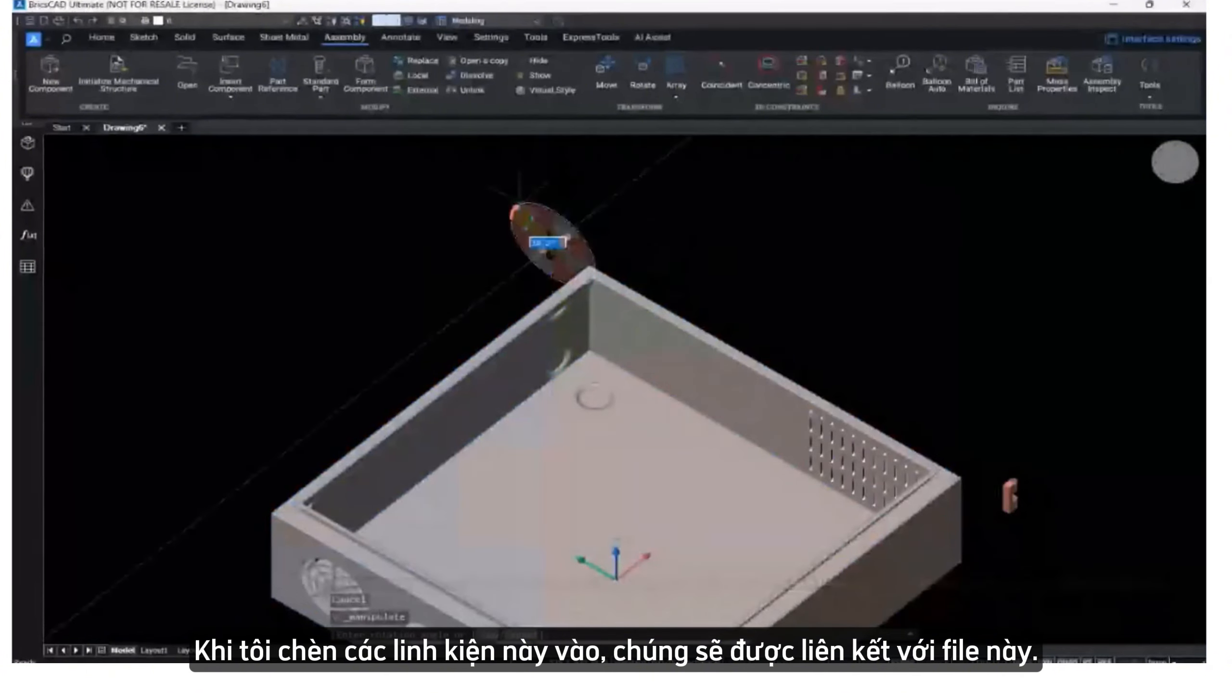
pyautogui.click(521, 228)
pyautogui.write('90')
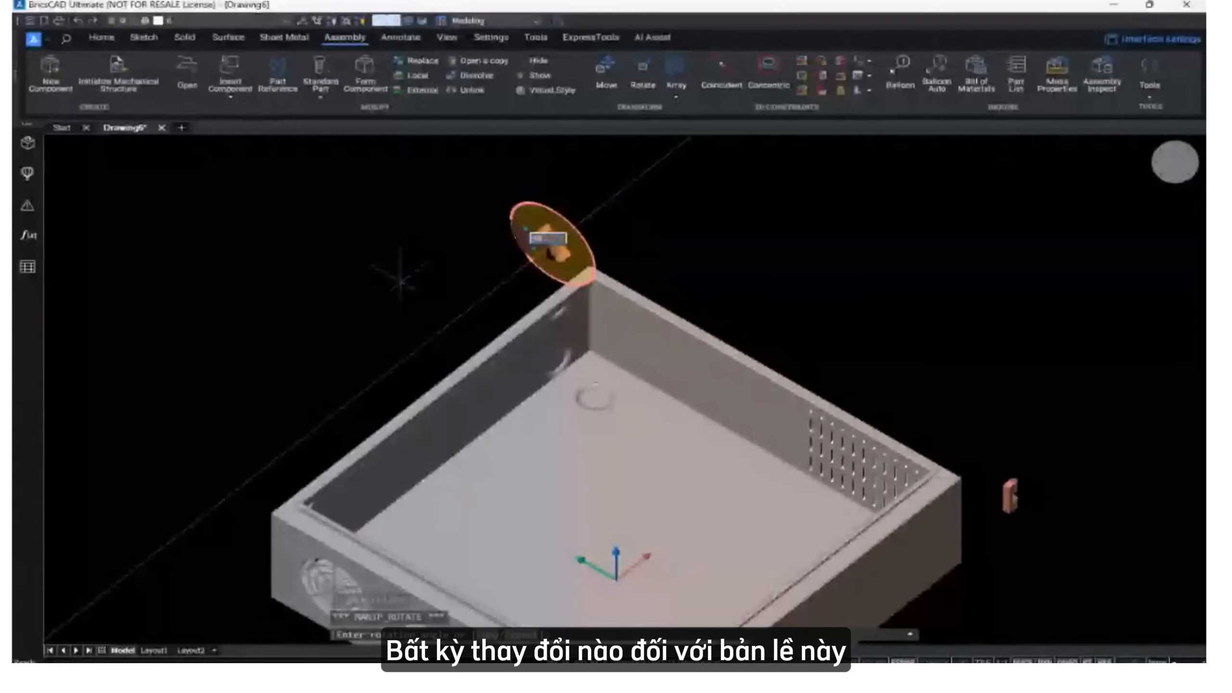
pyautogui.press('Return')
pyautogui.press('Escape')
# Rotate the hinge beside the vent-slot corner so it lies horizontally like the first hinge.
pyautogui.moveTo(979, 396); pyautogui.dragTo(839, 316, button='middle')
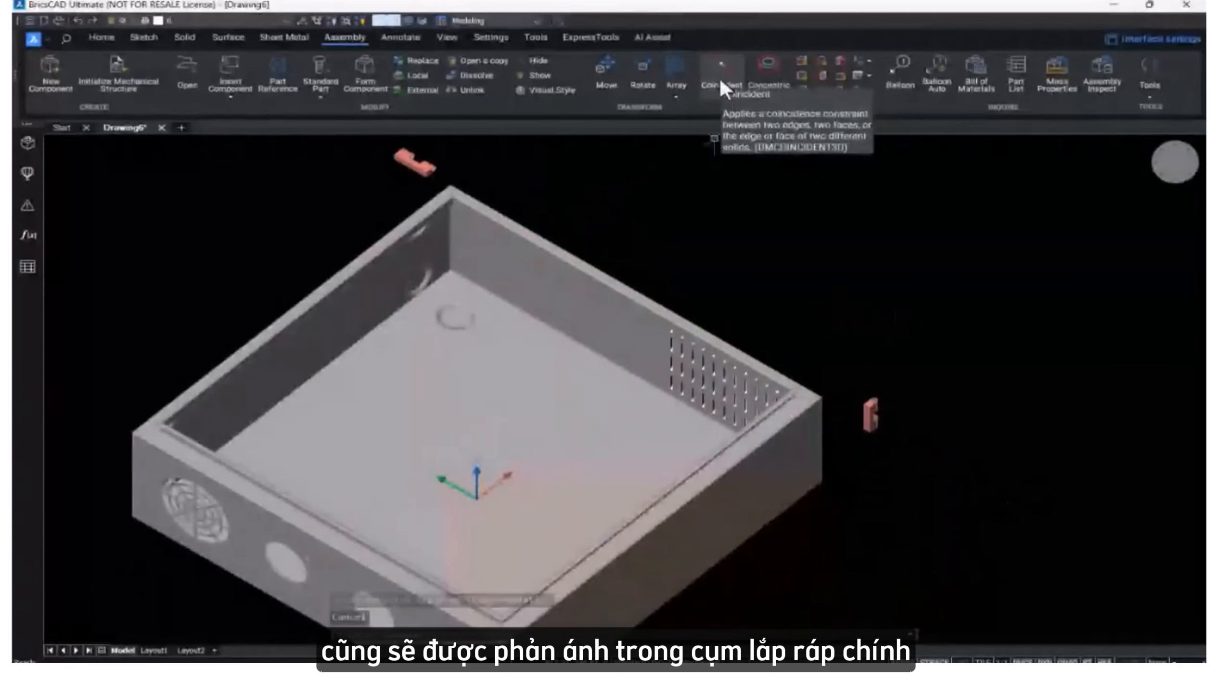
pyautogui.moveTo(872, 413)
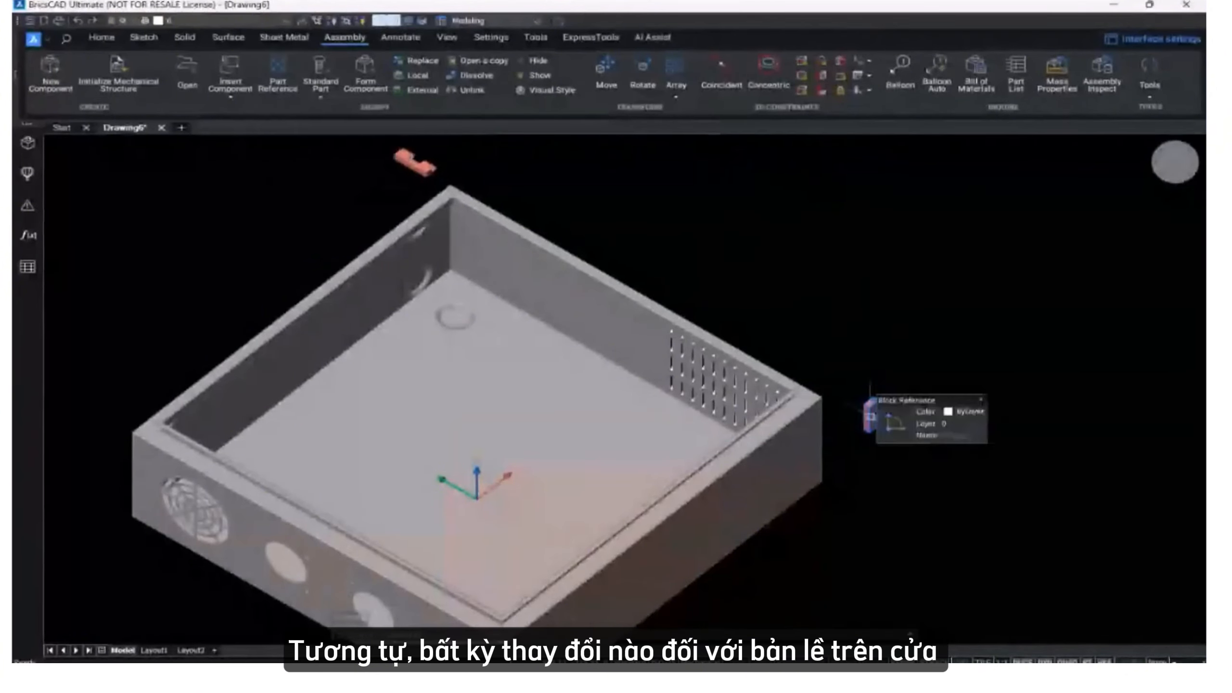
pyautogui.click(890, 412)
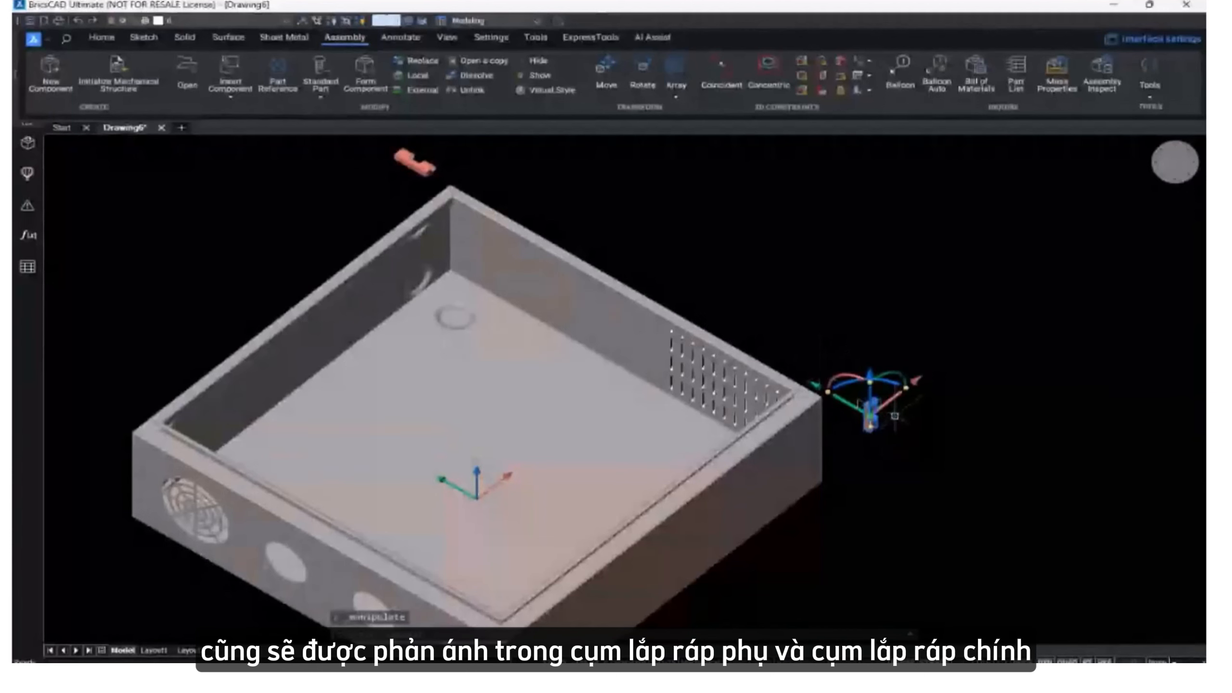
pyautogui.click(844, 381)
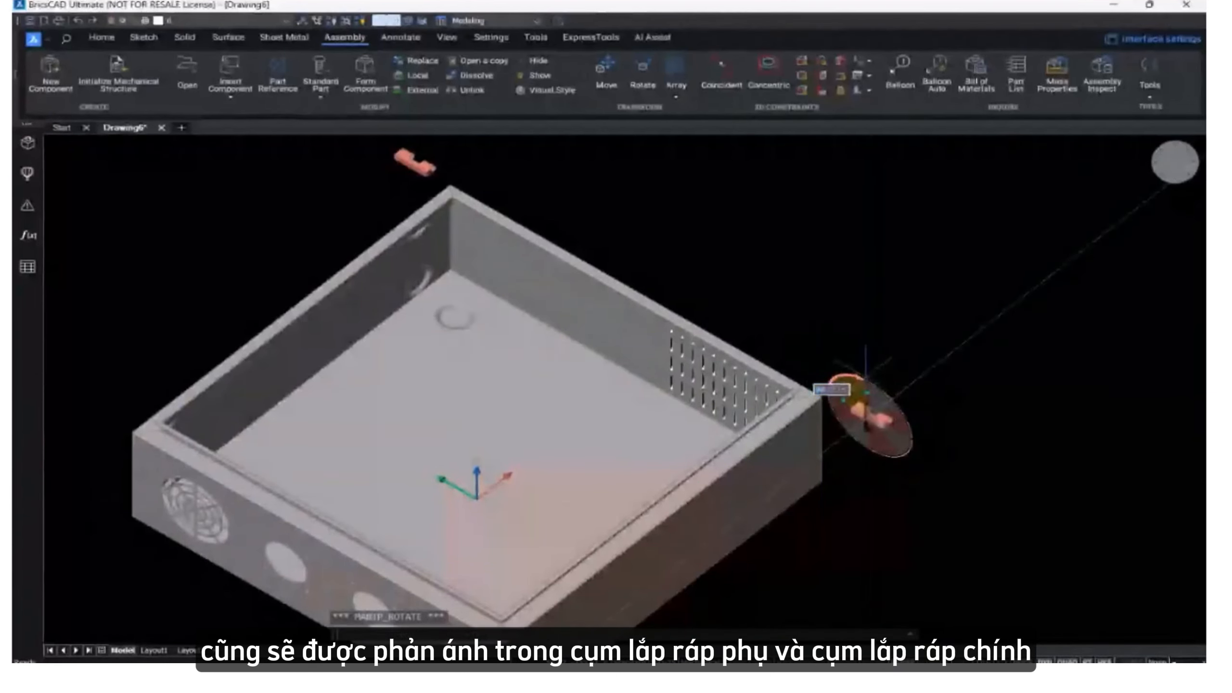
pyautogui.click(866, 378)
pyautogui.press('Escape')
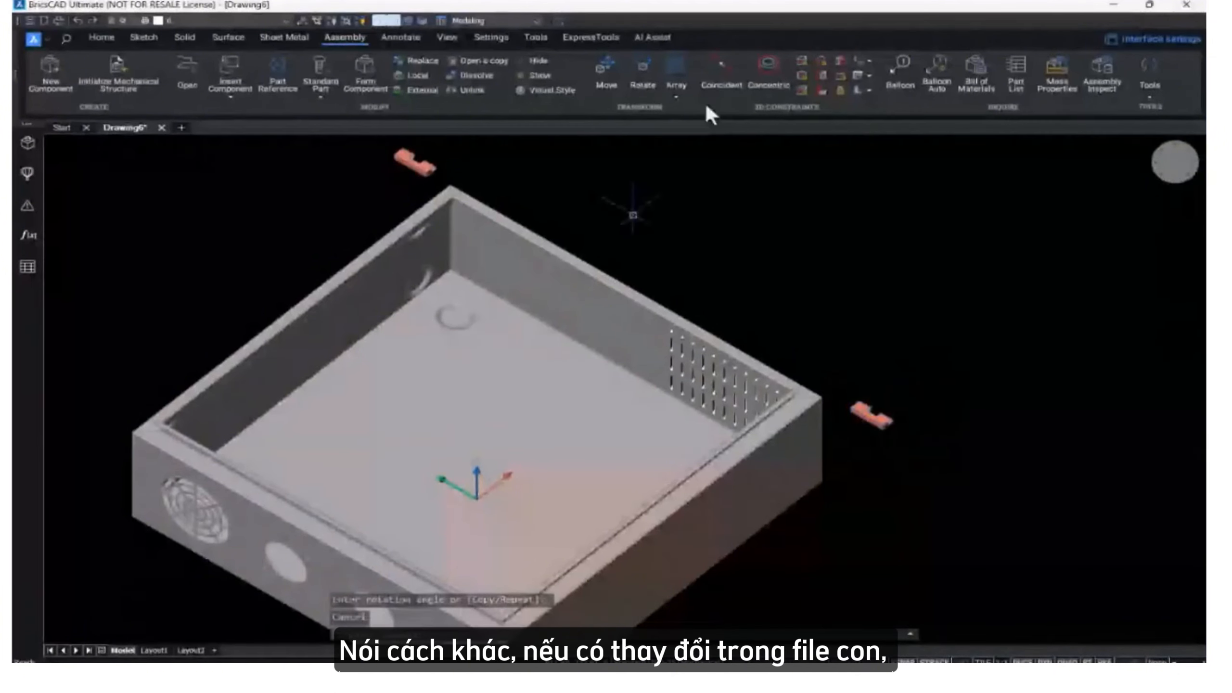
pyautogui.click(721, 72)
pyautogui.scroll(5, 422, 165)
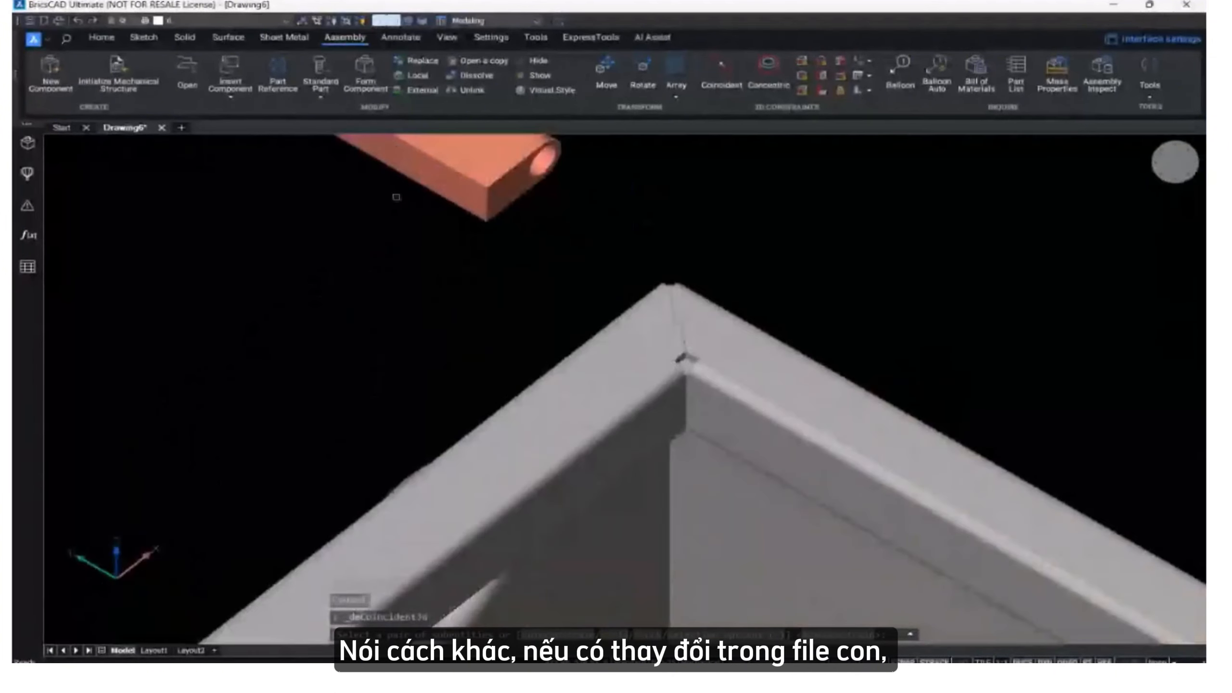
pyautogui.click(427, 176)
pyautogui.scroll(-5, 426, 175)
pyautogui.scroll(-3, 867, 313)
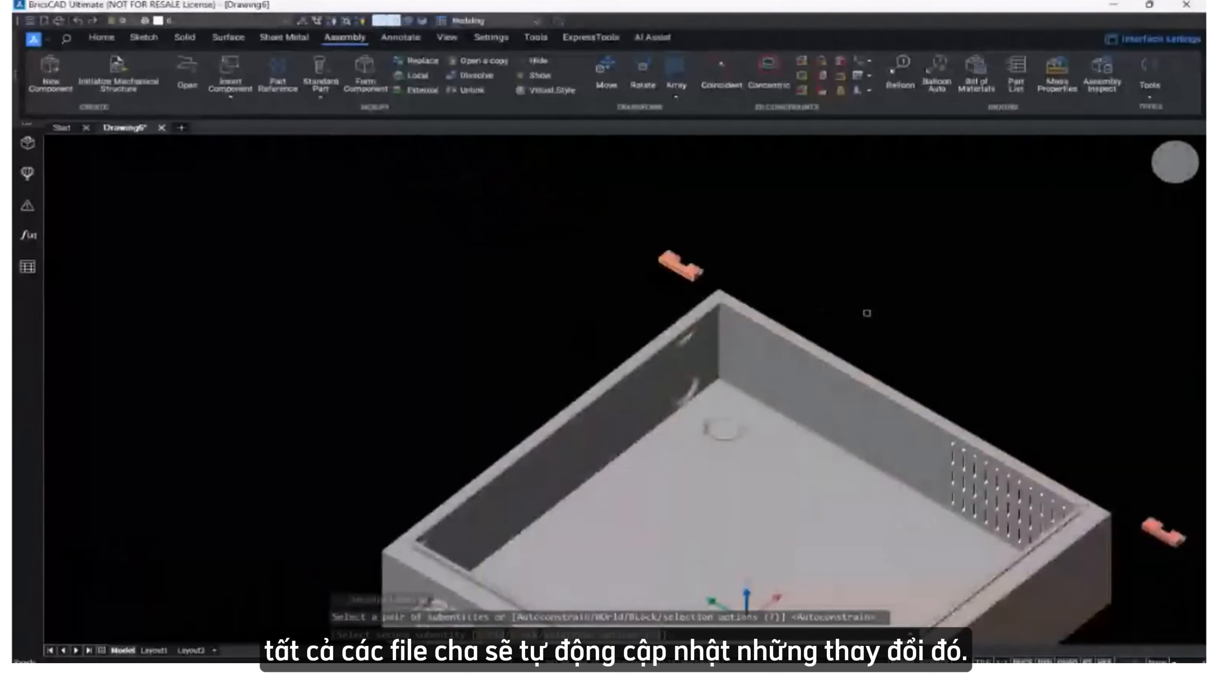
pyautogui.scroll(-3, 867, 313)
pyautogui.keyDown('shift'); pyautogui.moveTo(867, 313); pyautogui.dragTo(407, 297, button='middle'); pyautogui.keyUp('shift')
pyautogui.scroll(5, 773, 377)
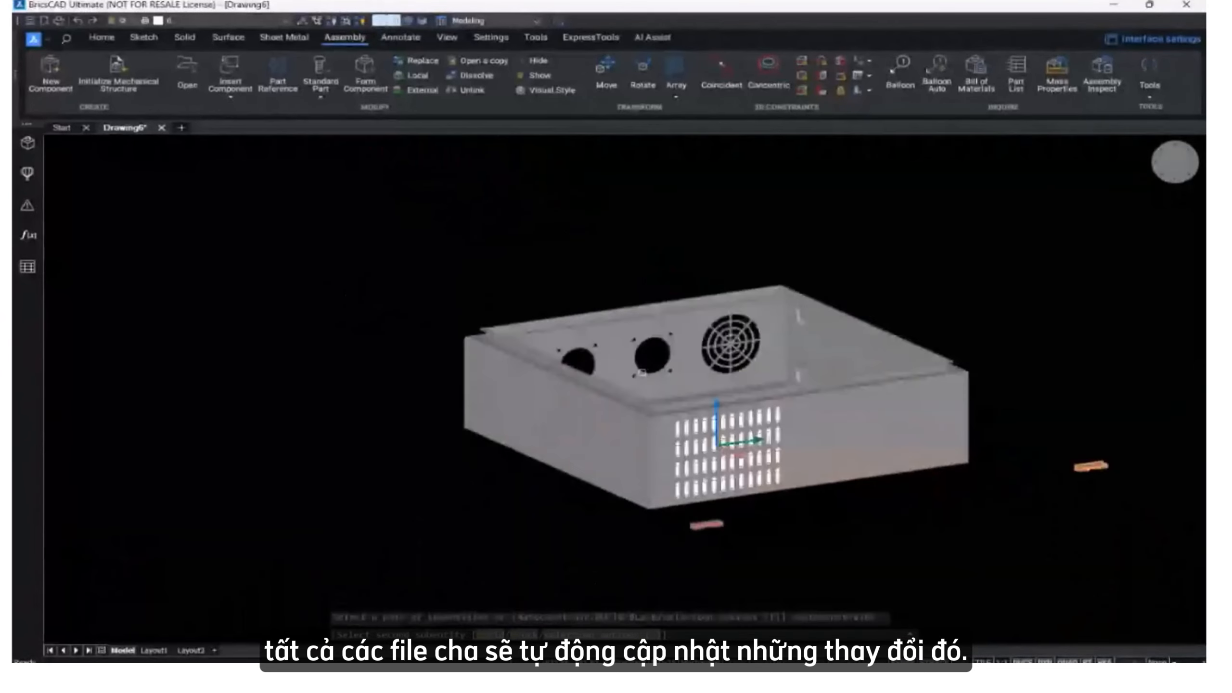
pyautogui.scroll(5, 773, 377)
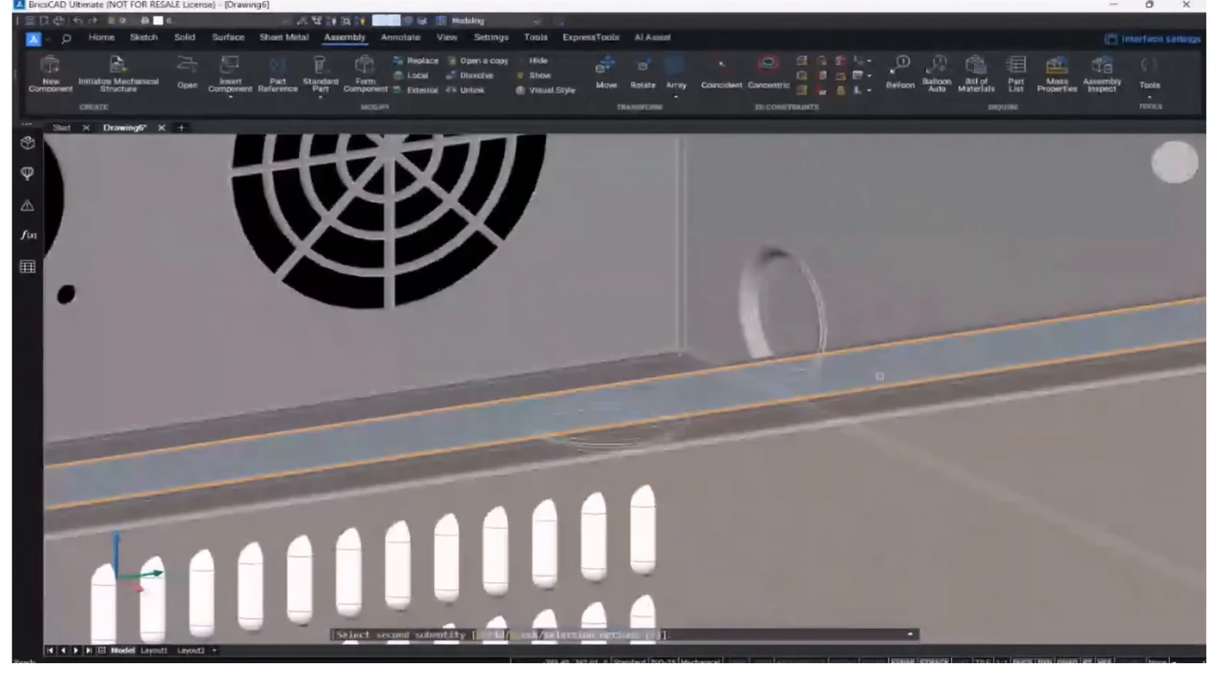
pyautogui.scroll(-6, 879, 377)
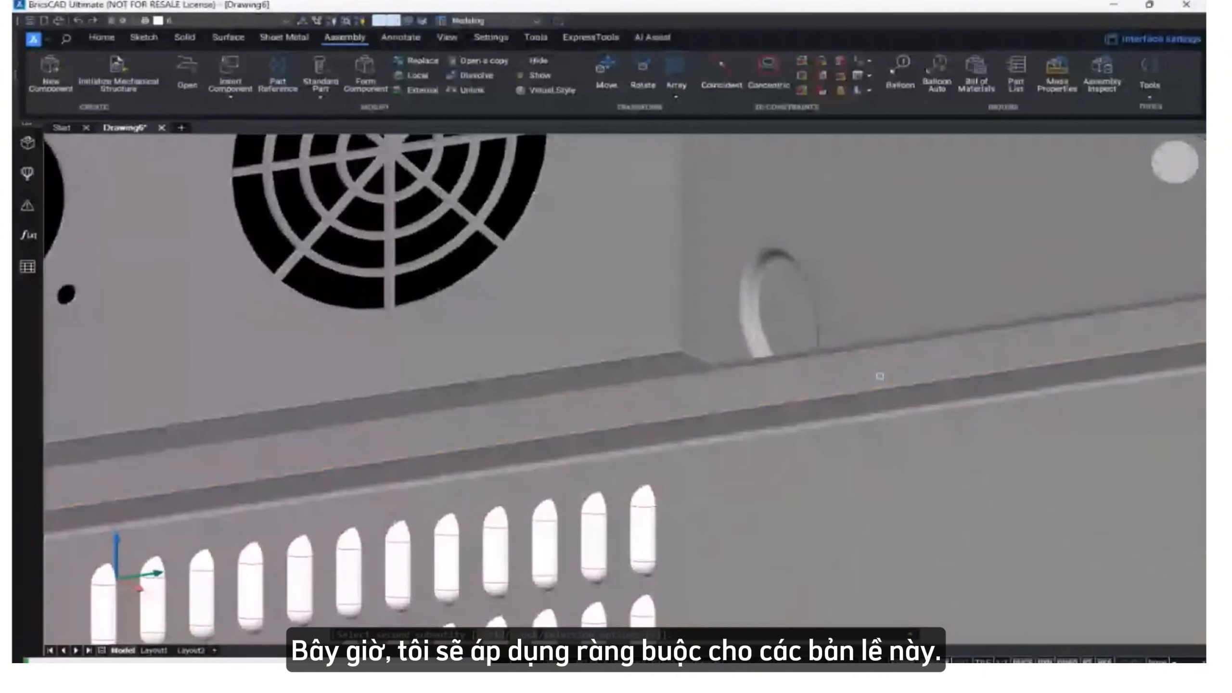
pyautogui.keyDown('shift'); pyautogui.moveTo(999, 393); pyautogui.dragTo(1010, 411, button='middle'); pyautogui.keyUp('shift')
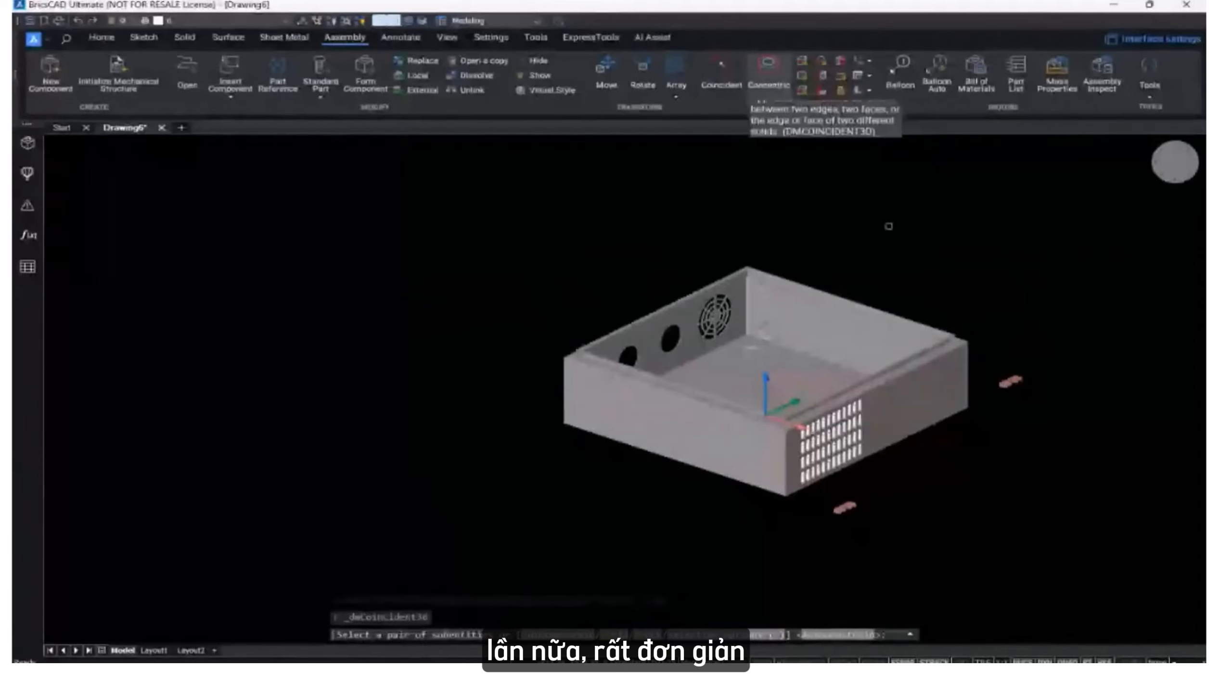
# Apply a coincident constraint between the top face of the rear-corner hinge and the underside of the body's upper lip.
pyautogui.click(735, 85)
pyautogui.scroll(6, 975, 339)
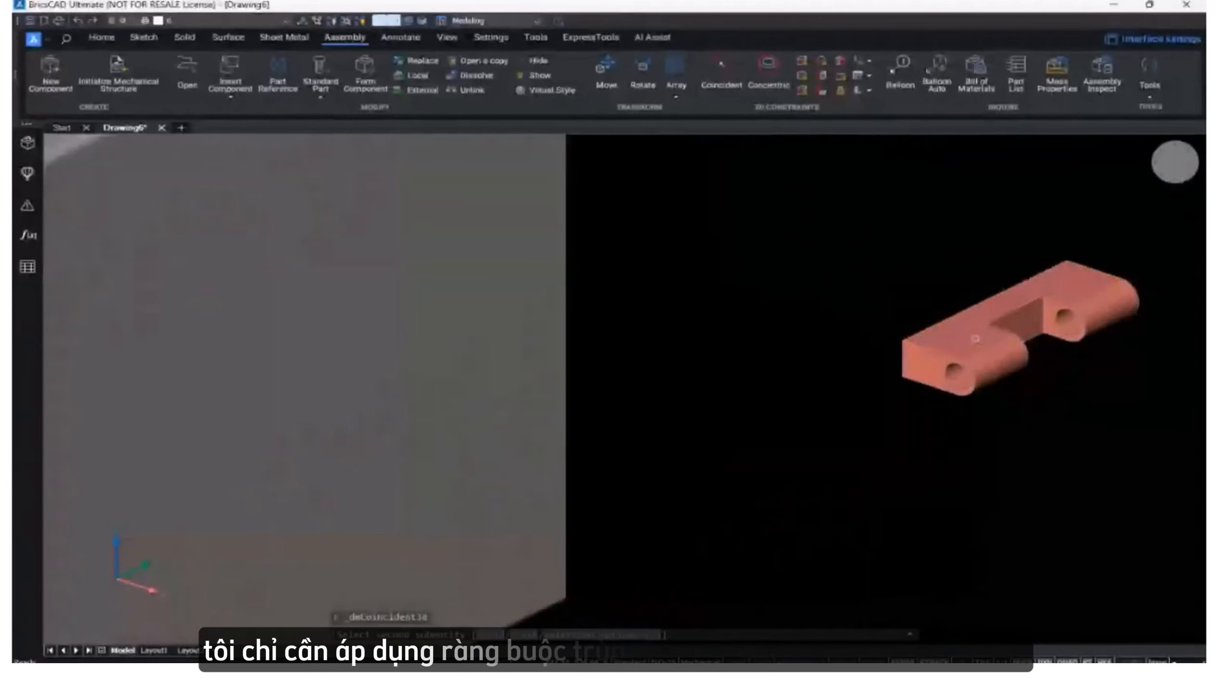
pyautogui.click(974, 338)
pyautogui.scroll(-6, 883, 358)
pyautogui.keyDown('shift'); pyautogui.moveTo(873, 356); pyautogui.dragTo(749, 287, button='middle'); pyautogui.keyUp('shift')
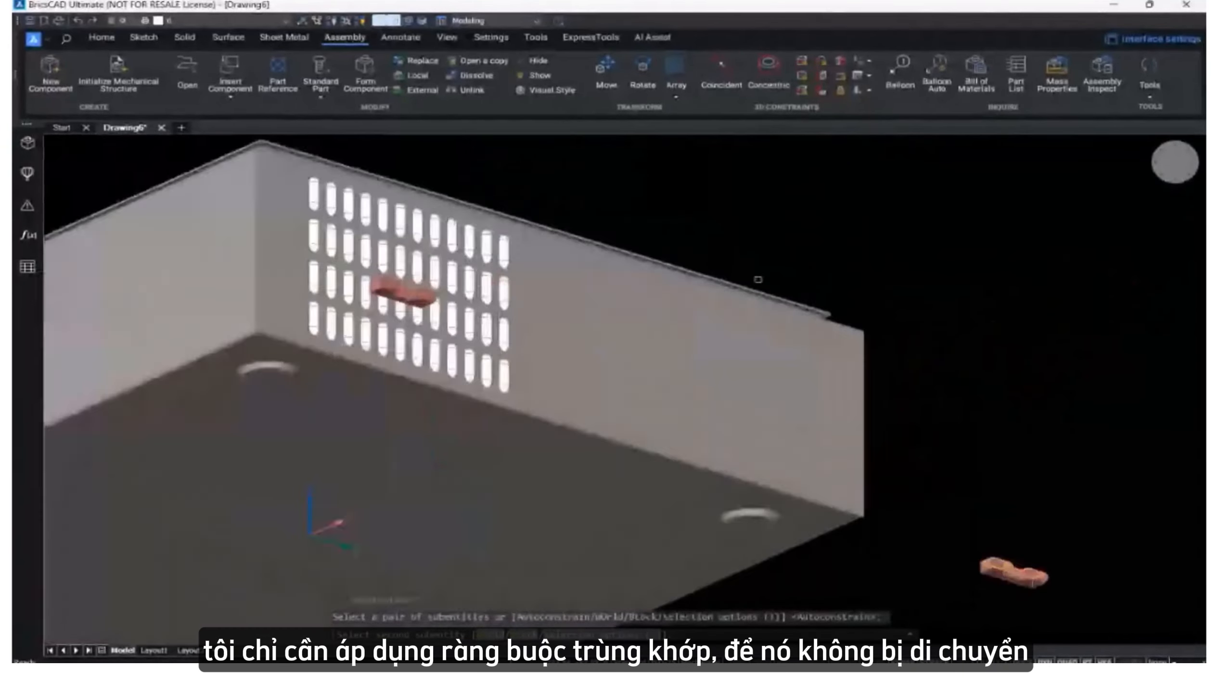
pyautogui.scroll(8, 747, 287)
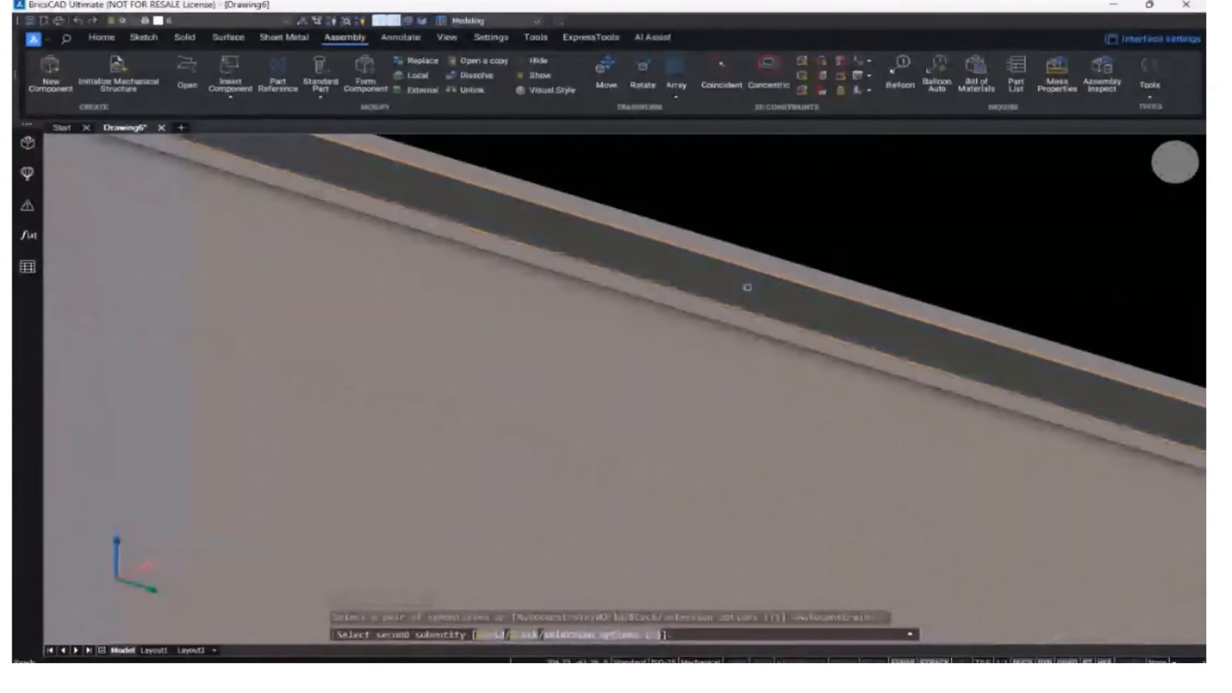
pyautogui.scroll(-8, 756, 284)
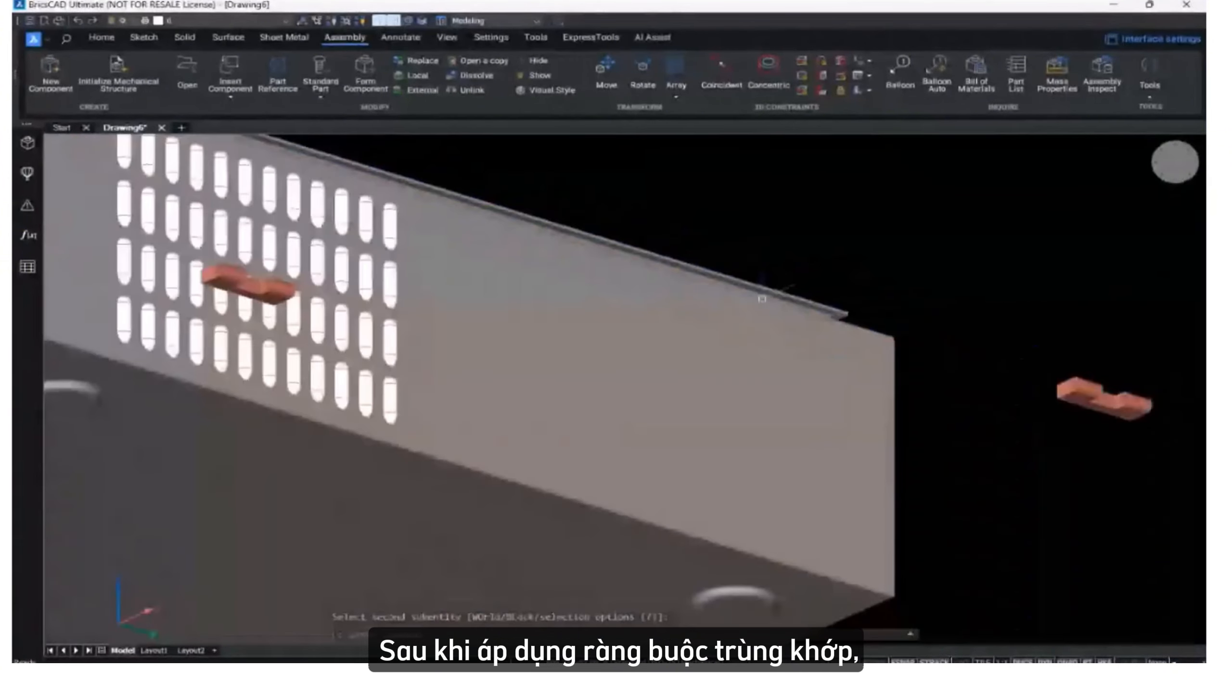
# Make the long back face of the vent-corner hinge coincident with the body's upper lip face on the vented side.
pyautogui.keyDown('shift'); pyautogui.moveTo(778, 279); pyautogui.dragTo(858, 440, button='middle'); pyautogui.keyUp('shift')
pyautogui.scroll(-10, 844, 432)
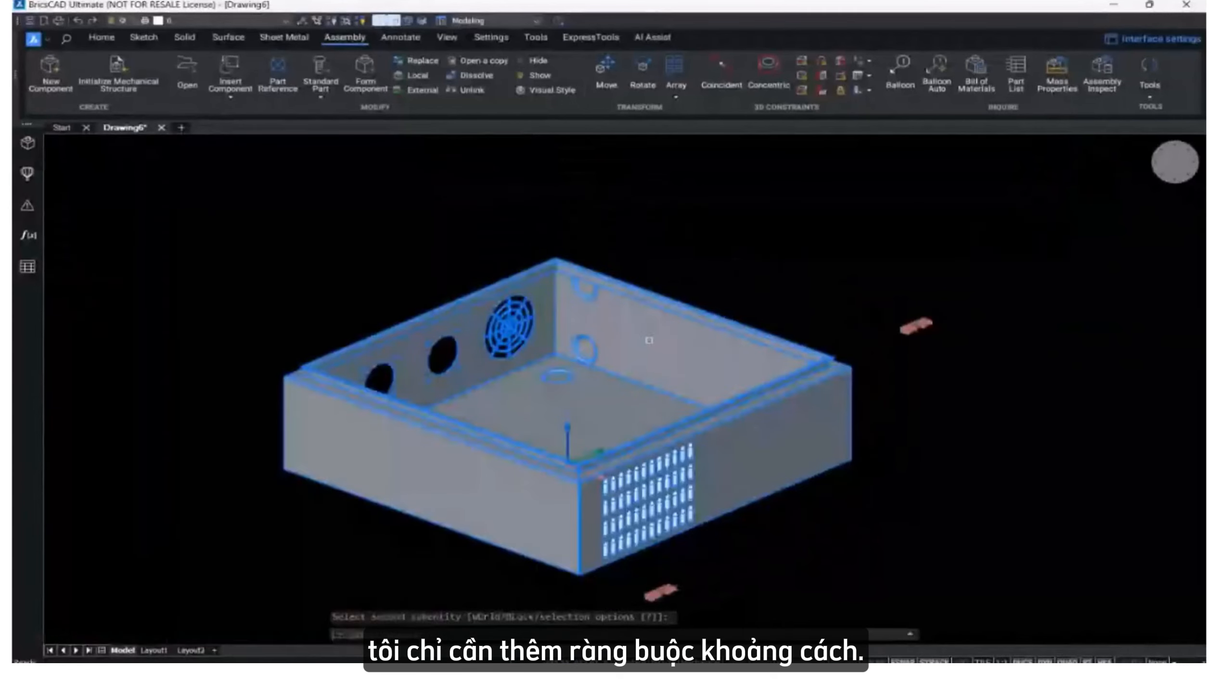
pyautogui.click(721, 77)
pyautogui.keyDown('shift'); pyautogui.moveTo(657, 431); pyautogui.dragTo(903, 510, button='middle'); pyautogui.keyUp('shift')
pyautogui.scroll(5, 904, 510)
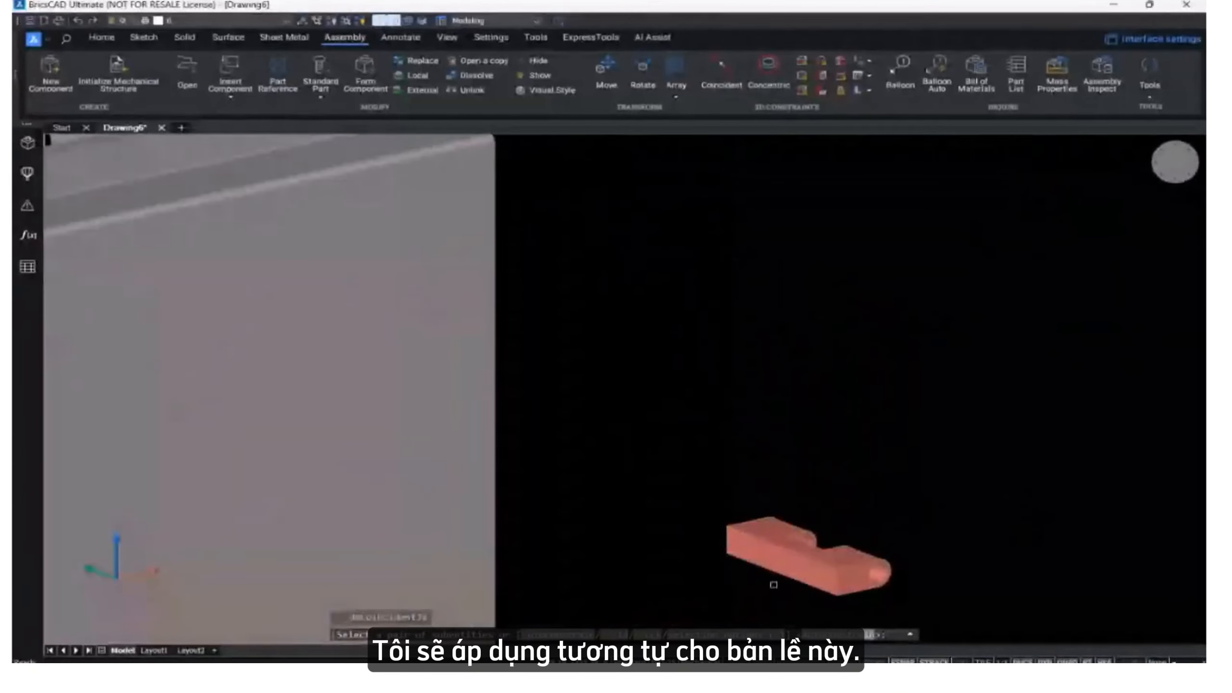
pyautogui.click(784, 565)
pyautogui.scroll(-5, 782, 469)
pyautogui.keyDown('shift'); pyautogui.moveTo(782, 469); pyautogui.dragTo(507, 401, button='middle'); pyautogui.keyUp('shift')
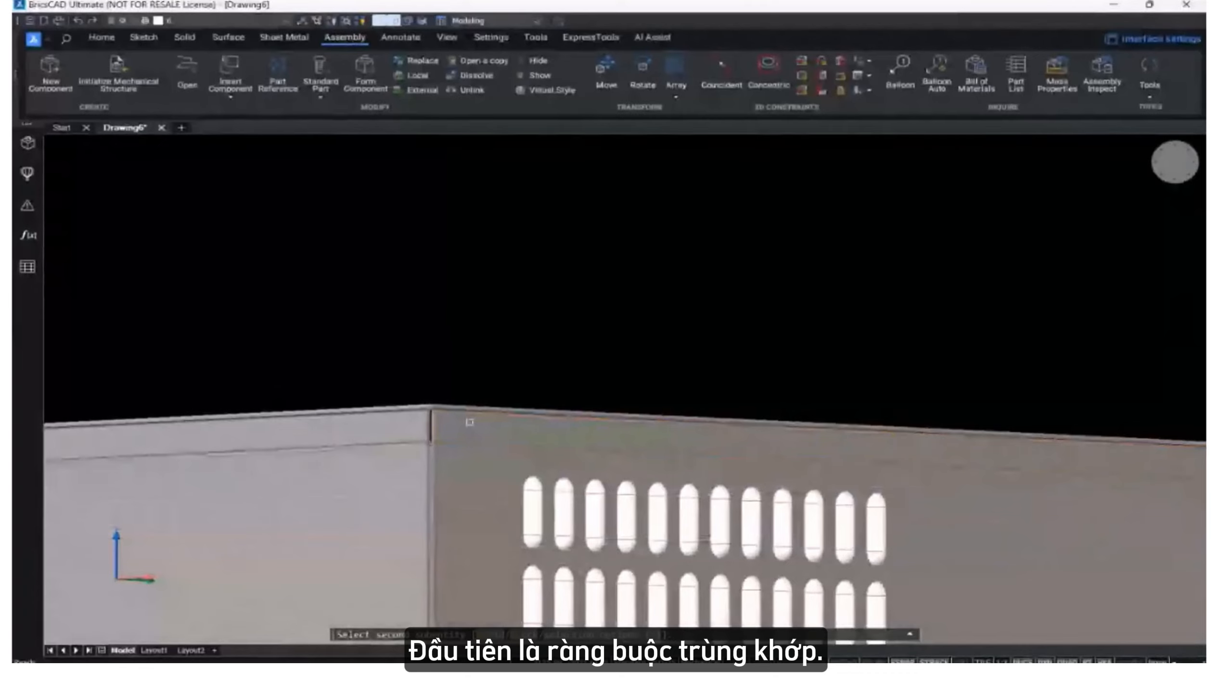
pyautogui.scroll(-5, 470, 423)
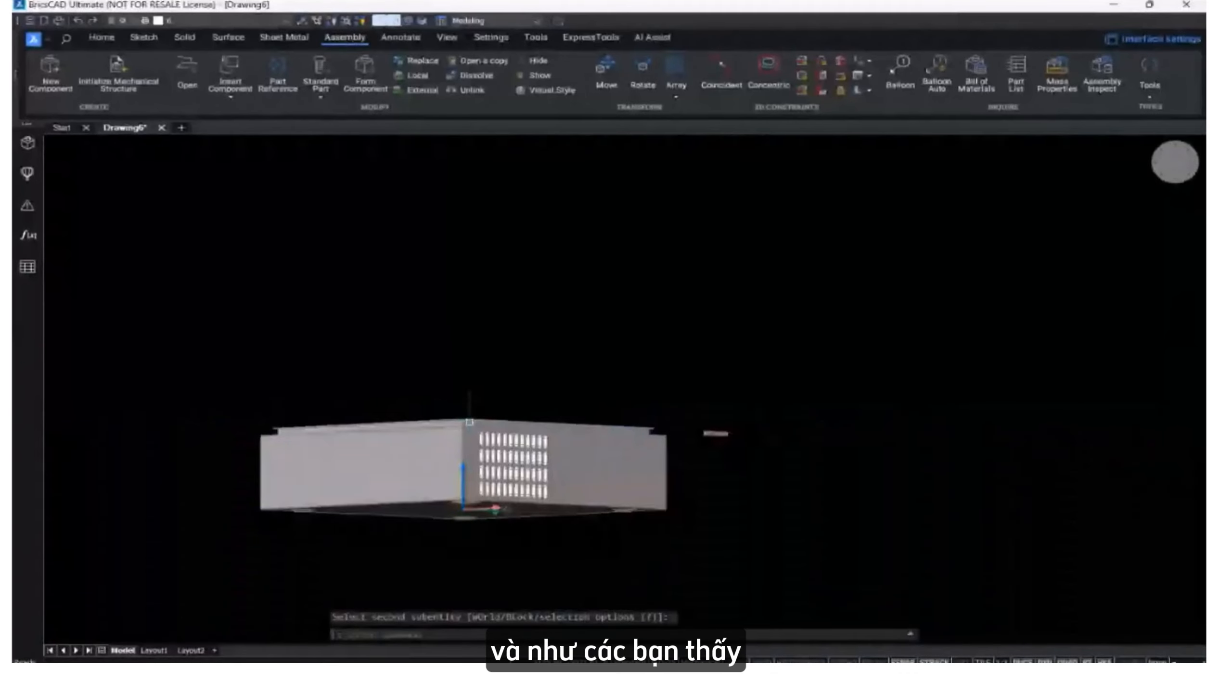
pyautogui.keyDown('shift'); pyautogui.moveTo(469, 422); pyautogui.dragTo(494, 407, button='middle'); pyautogui.keyUp('shift')
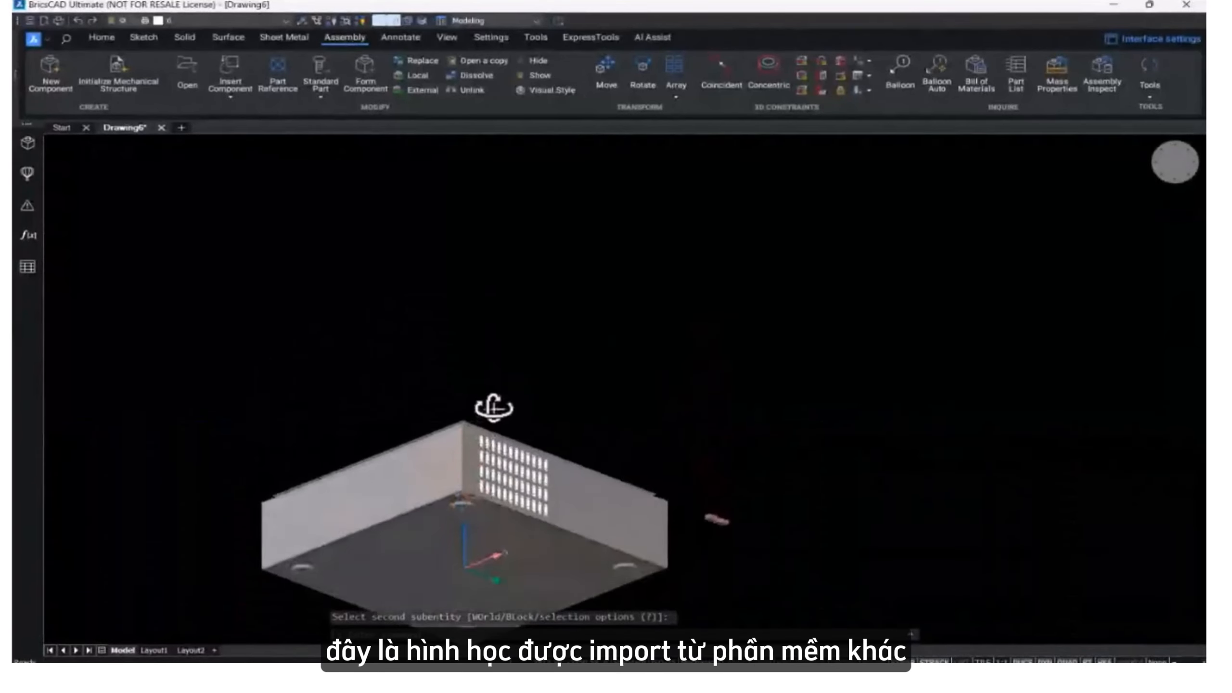
pyautogui.scroll(5, 471, 509)
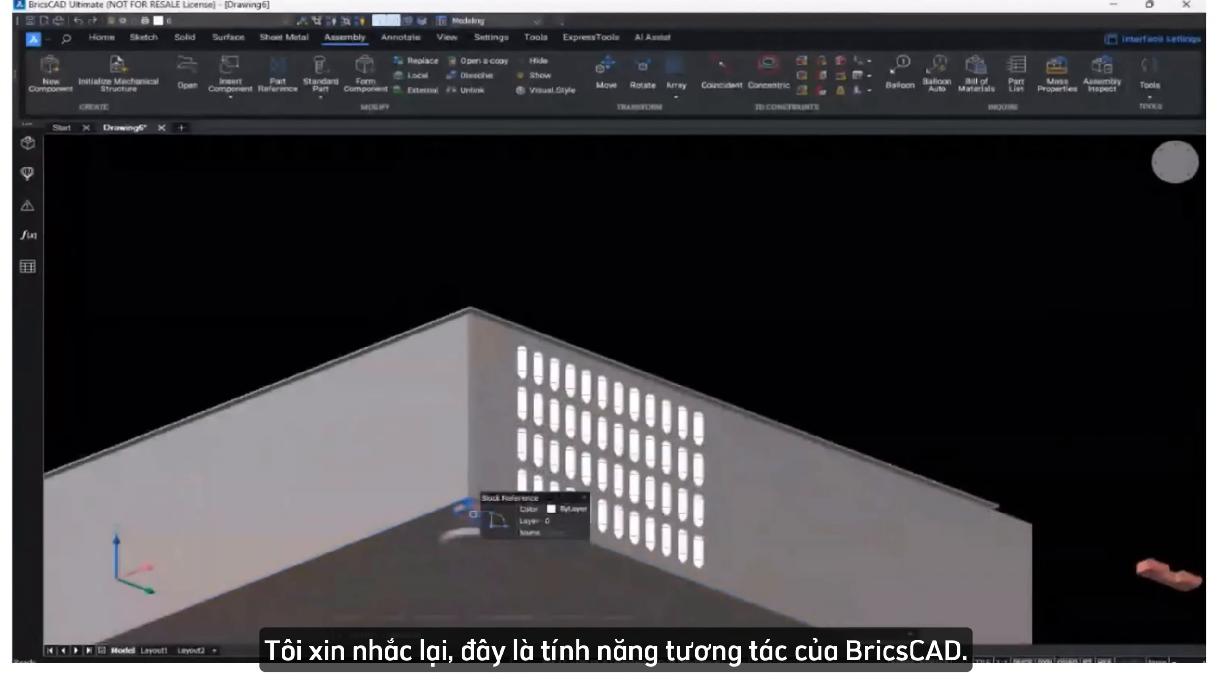
pyautogui.click(484, 494)
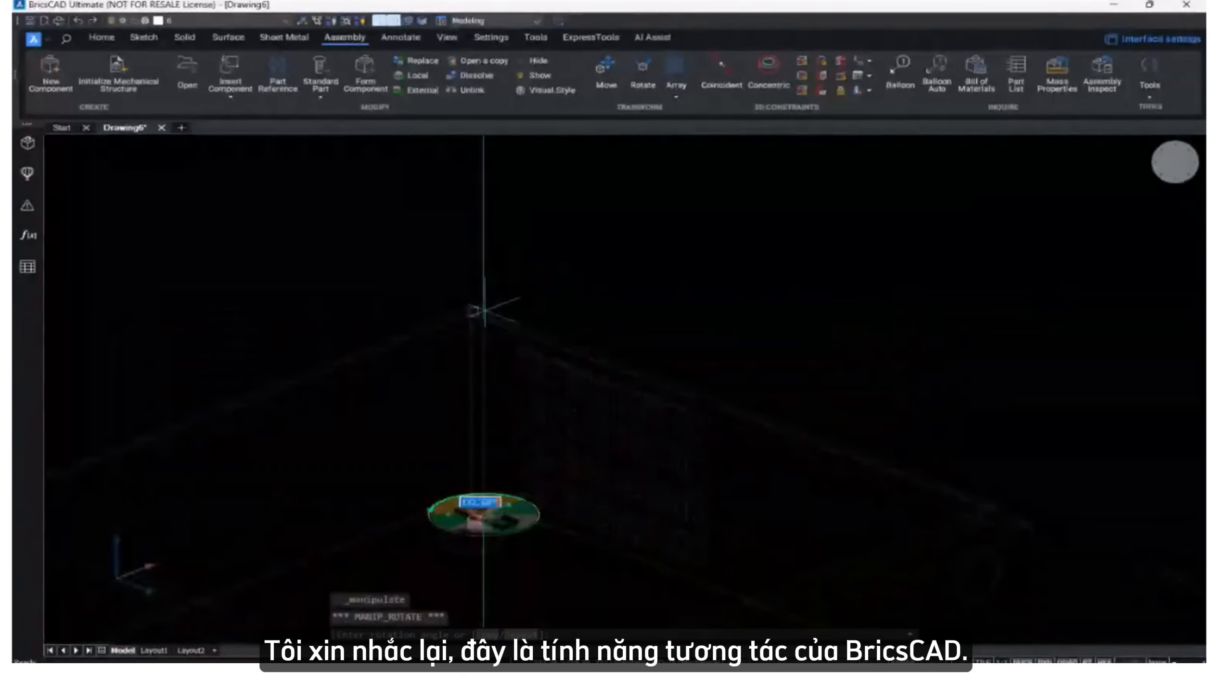
pyautogui.press('Escape')
pyautogui.keyDown('shift'); pyautogui.moveTo(500, 543); pyautogui.dragTo(466, 609, button='middle'); pyautogui.keyUp('shift')
pyautogui.scroll(2, 486, 526)
pyautogui.press('Escape')
# Move the vent-corner hinge straight down with the manipulator until it sits clear below the body's bottom edge.
pyautogui.scroll(3, 479, 544)
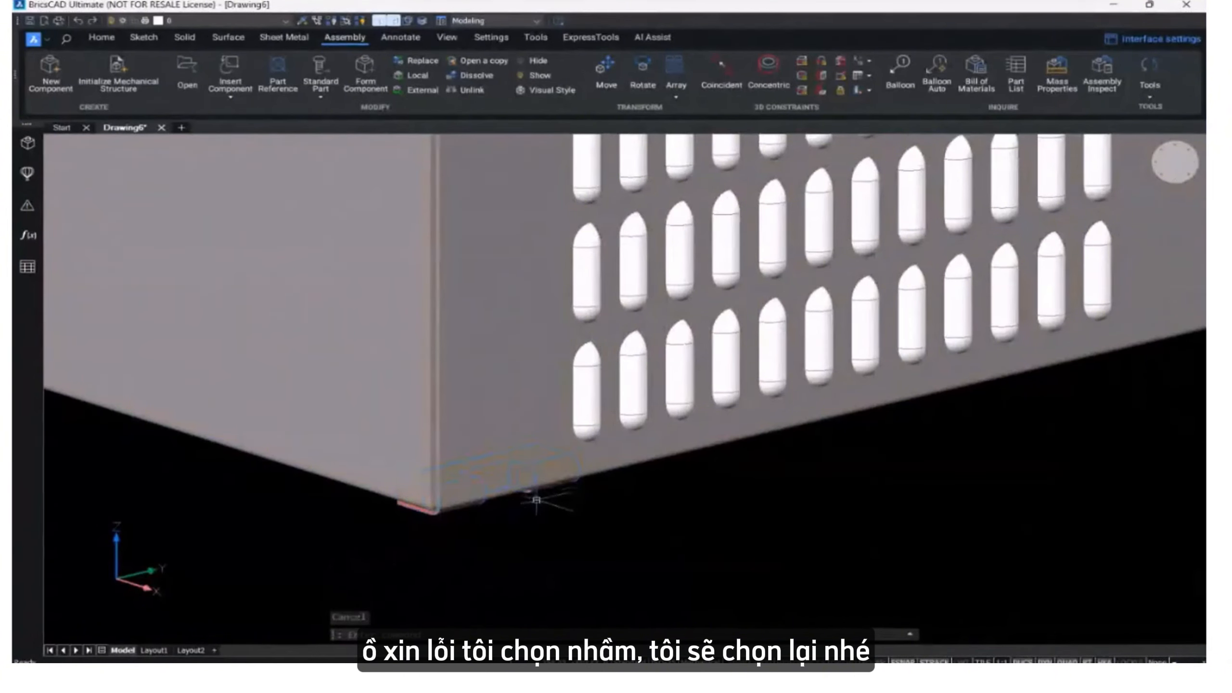
pyautogui.scroll(-5, 536, 500)
pyautogui.scroll(6, 627, 490)
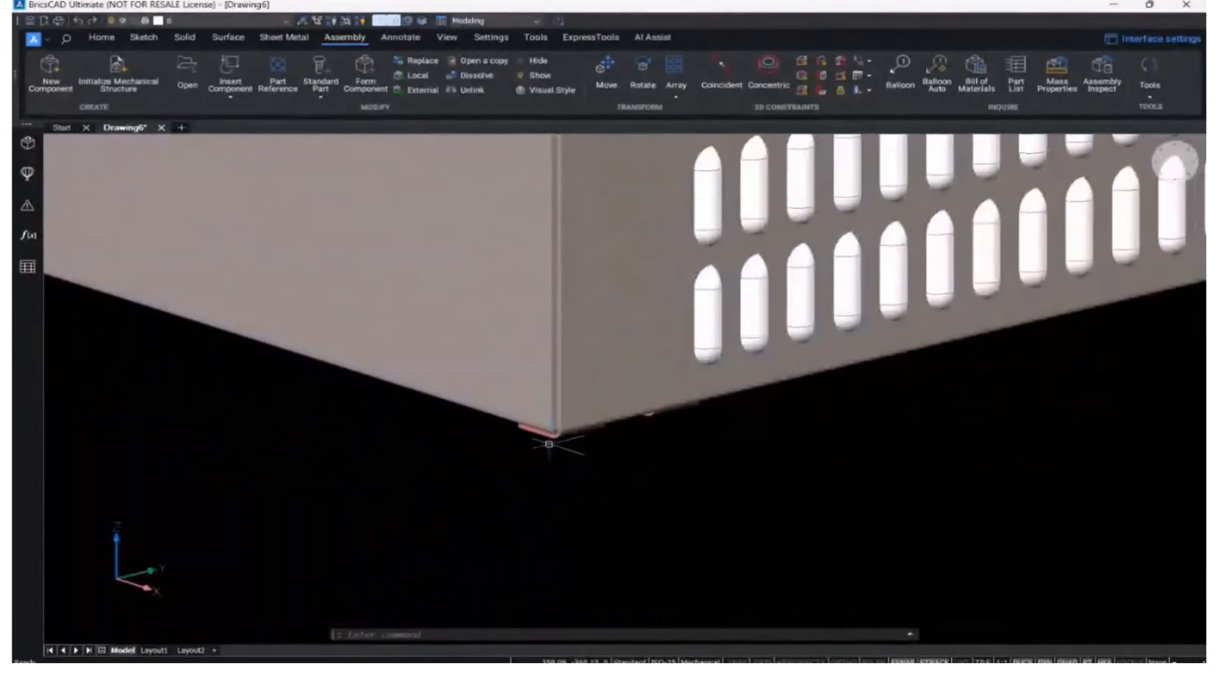
pyautogui.moveTo(553, 440)
pyautogui.click(576, 447)
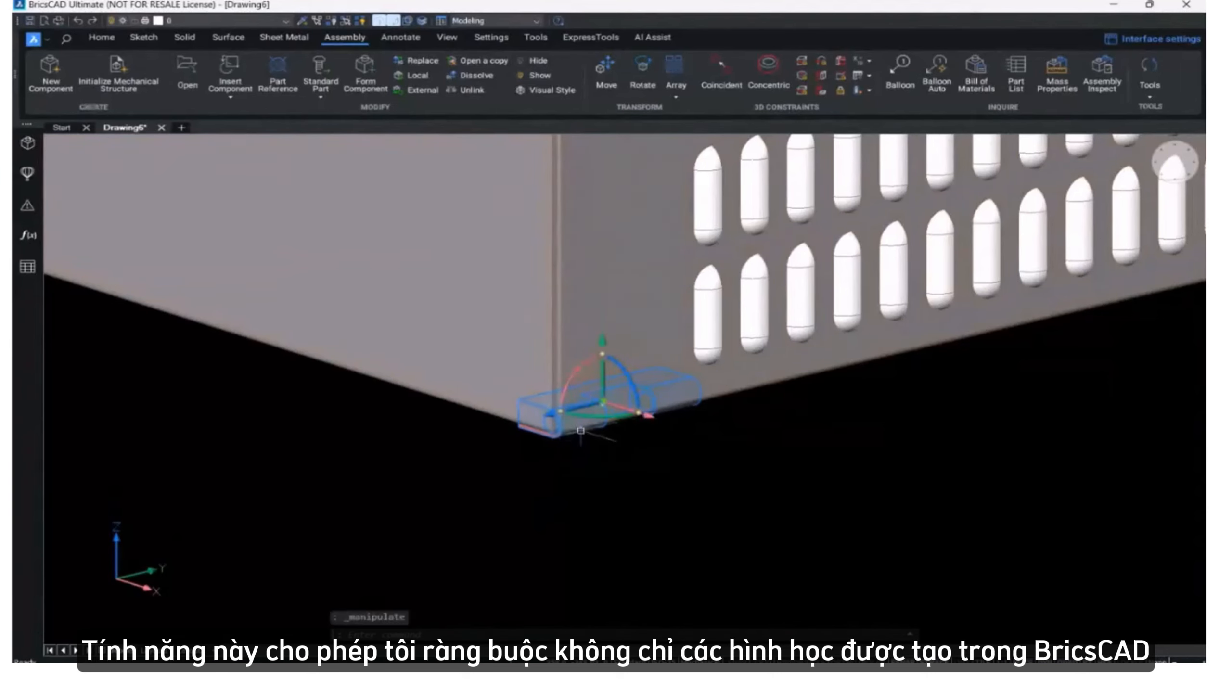
pyautogui.moveTo(607, 374); pyautogui.dragTo(609, 482)
pyautogui.press('Escape')
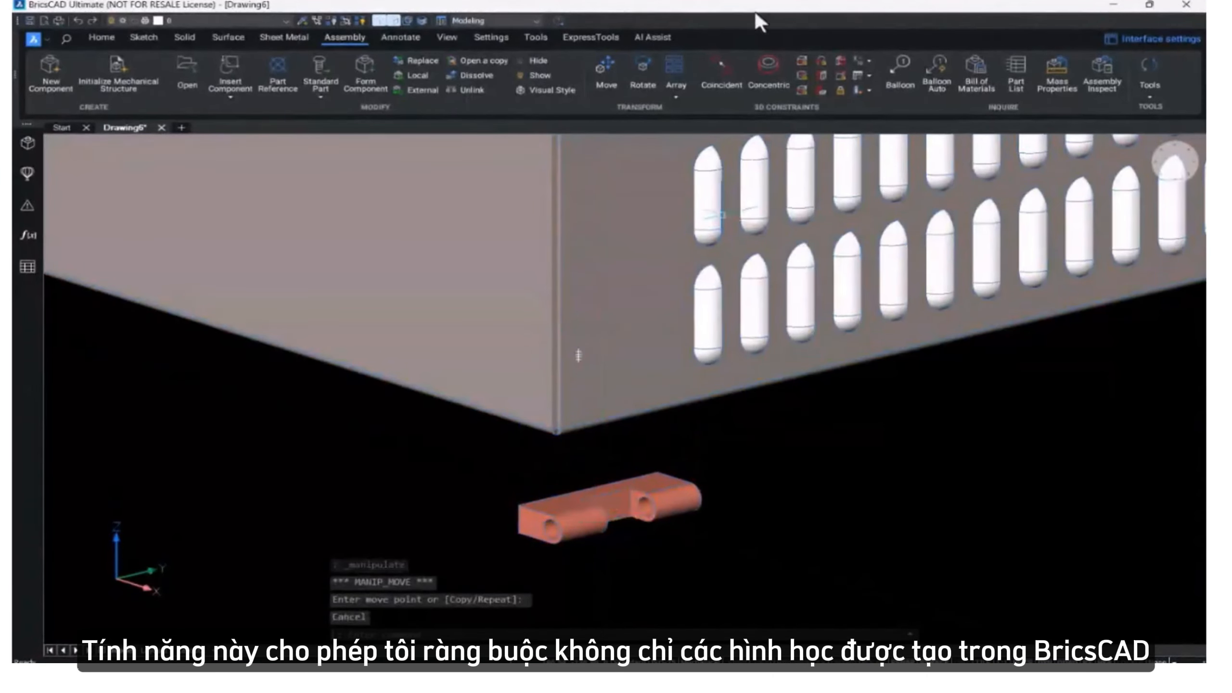
# Apply a coincident constraint between the vent-corner hinge's top face and the underside of the body's lip above the vent slots.
pyautogui.click(717, 81)
pyautogui.scroll(2, 660, 461)
pyautogui.scroll(1, 660, 461)
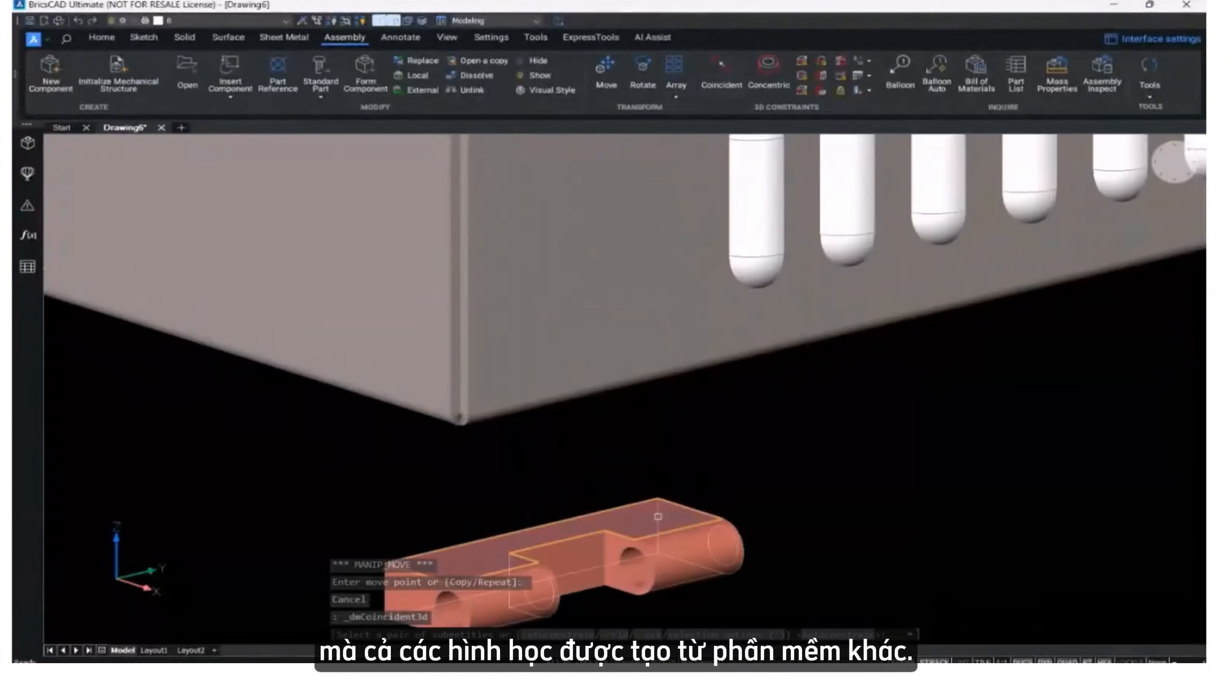
pyautogui.click(657, 517)
pyautogui.scroll(-4, 692, 457)
pyautogui.keyDown('shift'); pyautogui.moveTo(733, 371); pyautogui.dragTo(734, 292, button='middle'); pyautogui.keyUp('shift')
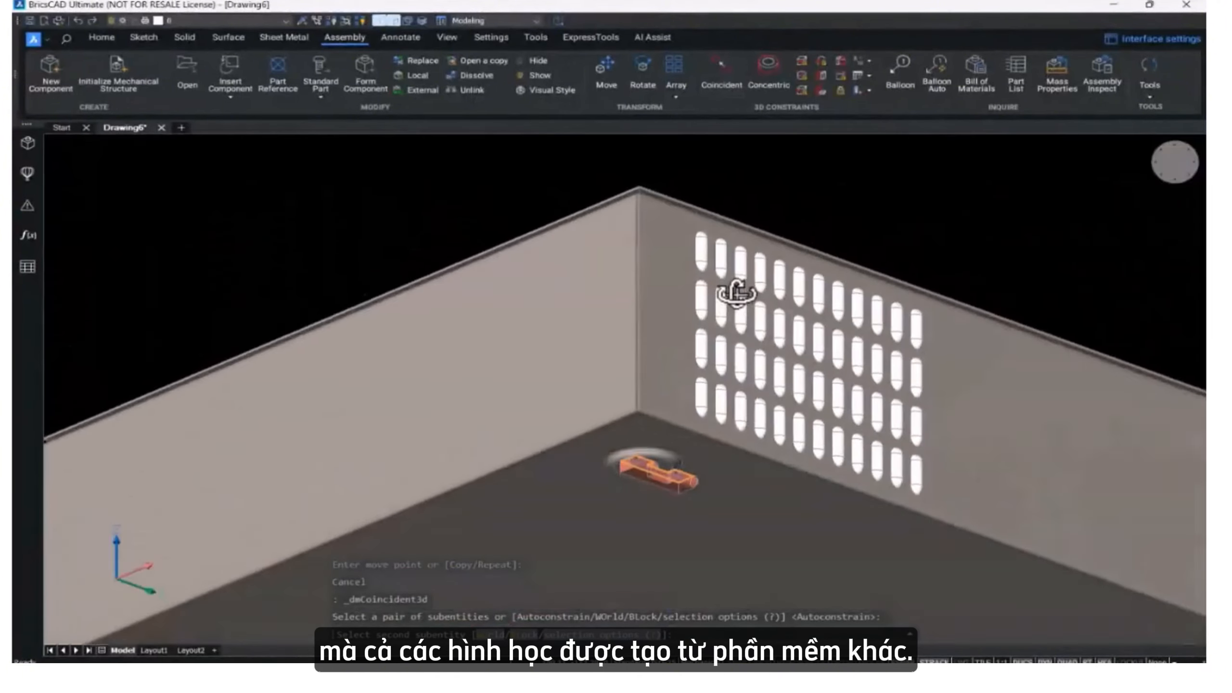
pyautogui.scroll(4, 650, 223)
pyautogui.click(650, 223)
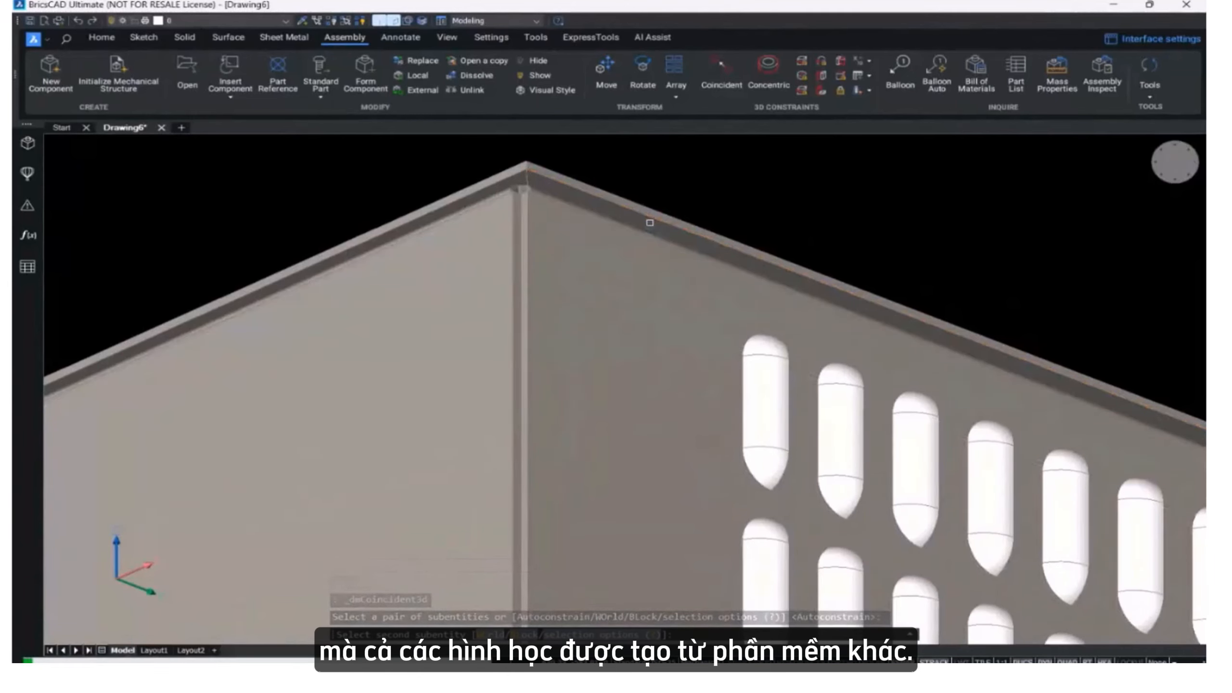
# Move the rear-corner hinge along the lip line with the manipulator until it lies within the body's length.
pyautogui.scroll(-3, 650, 222)
pyautogui.keyDown('shift'); pyautogui.moveTo(649, 222); pyautogui.dragTo(573, 351, button='middle'); pyautogui.keyUp('shift')
pyautogui.scroll(-5, 573, 350)
pyautogui.press('Escape')
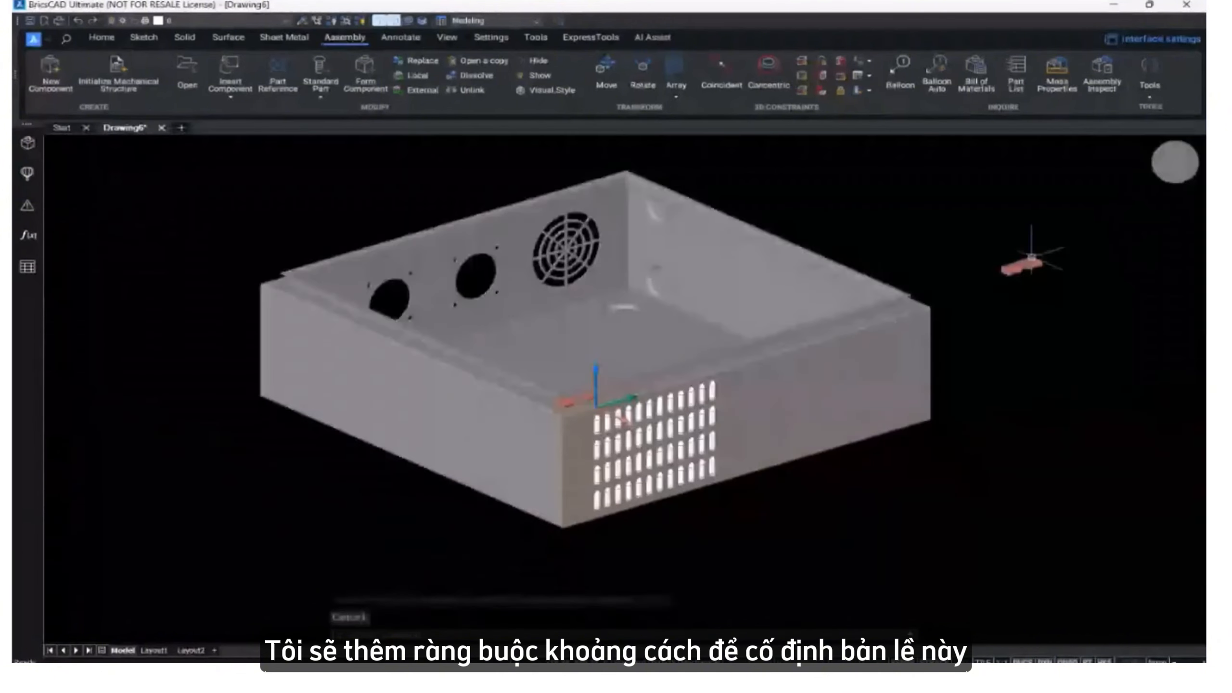
pyautogui.click(1019, 267)
pyautogui.click(1048, 261)
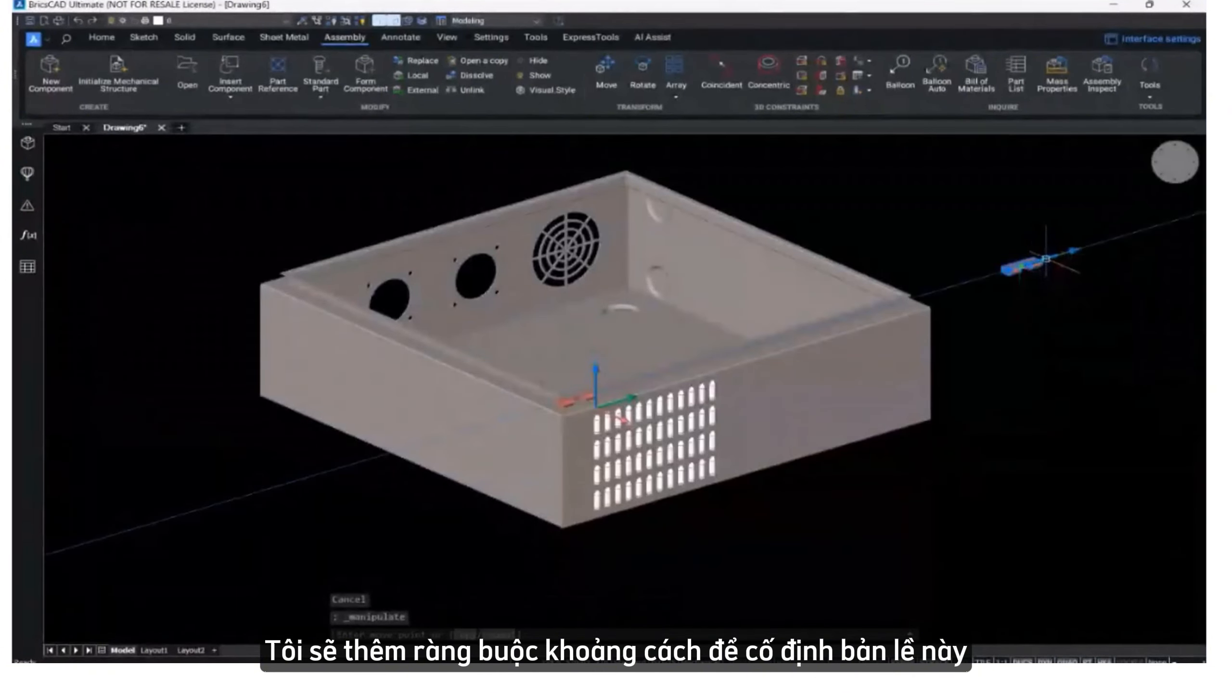
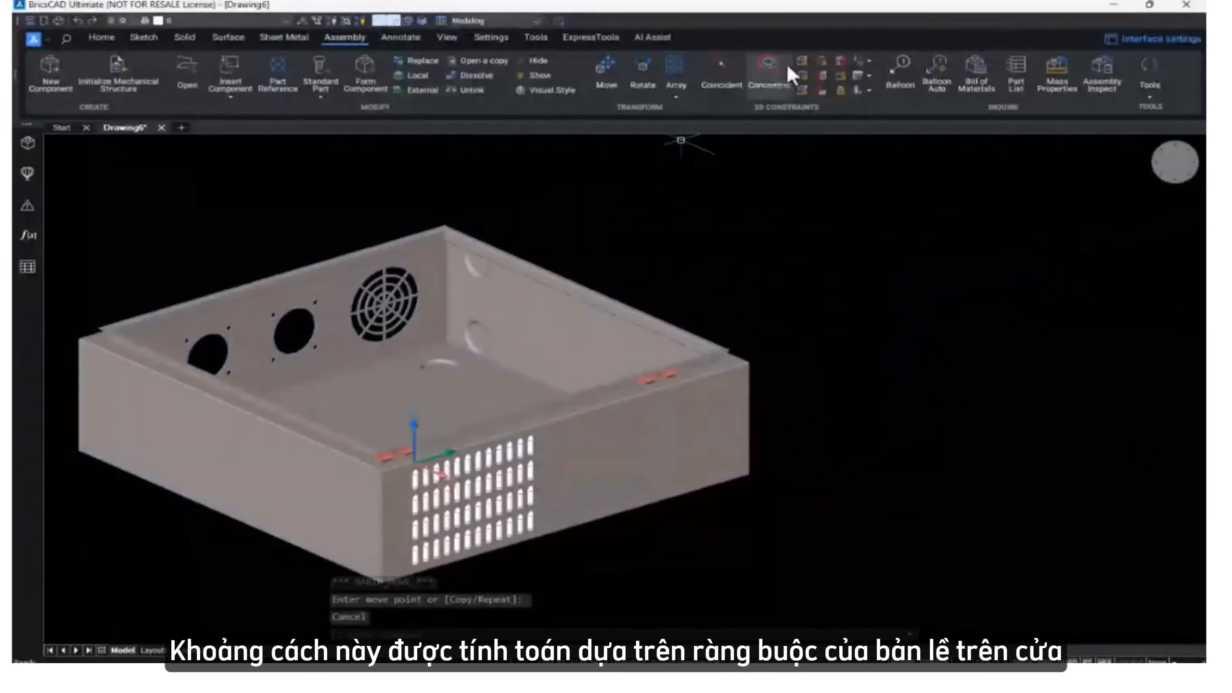
# Add a 200 distance constraint between the body's end wall at the rear corner and the inner knuckle face of the nearby hinge.
pyautogui.click(803, 60)
pyautogui.keyDown('shift'); pyautogui.moveTo(825, 418); pyautogui.dragTo(752, 434, button='middle'); pyautogui.keyUp('shift')
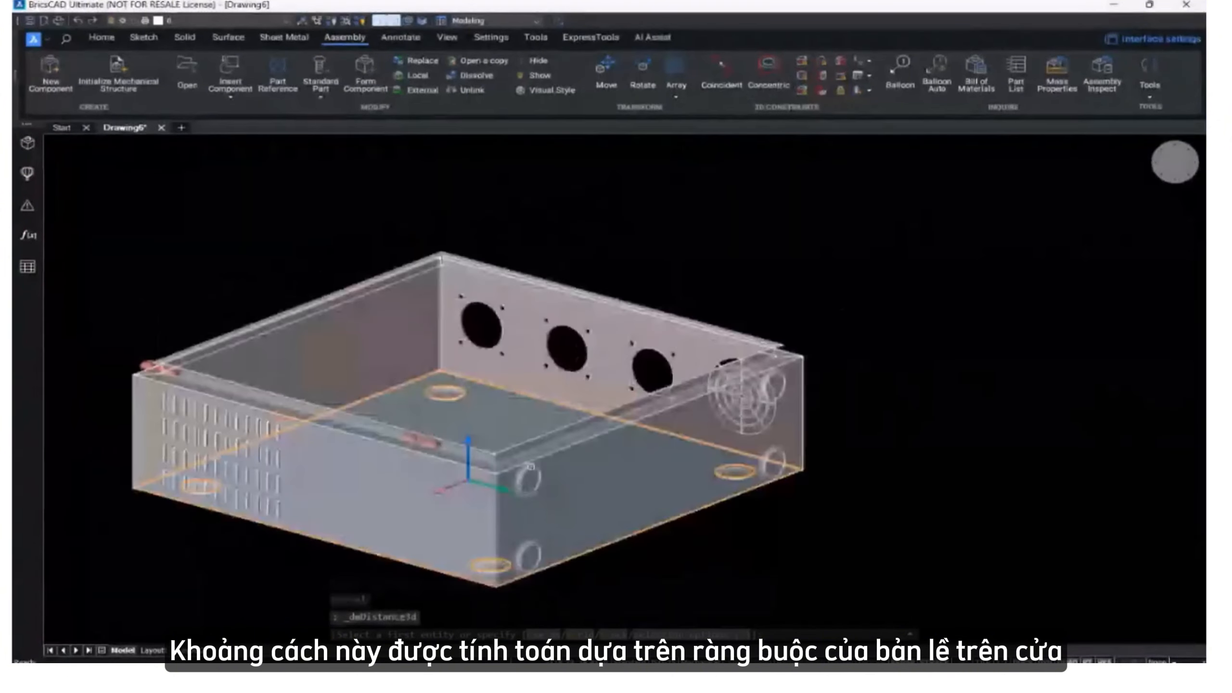
pyautogui.click(544, 505)
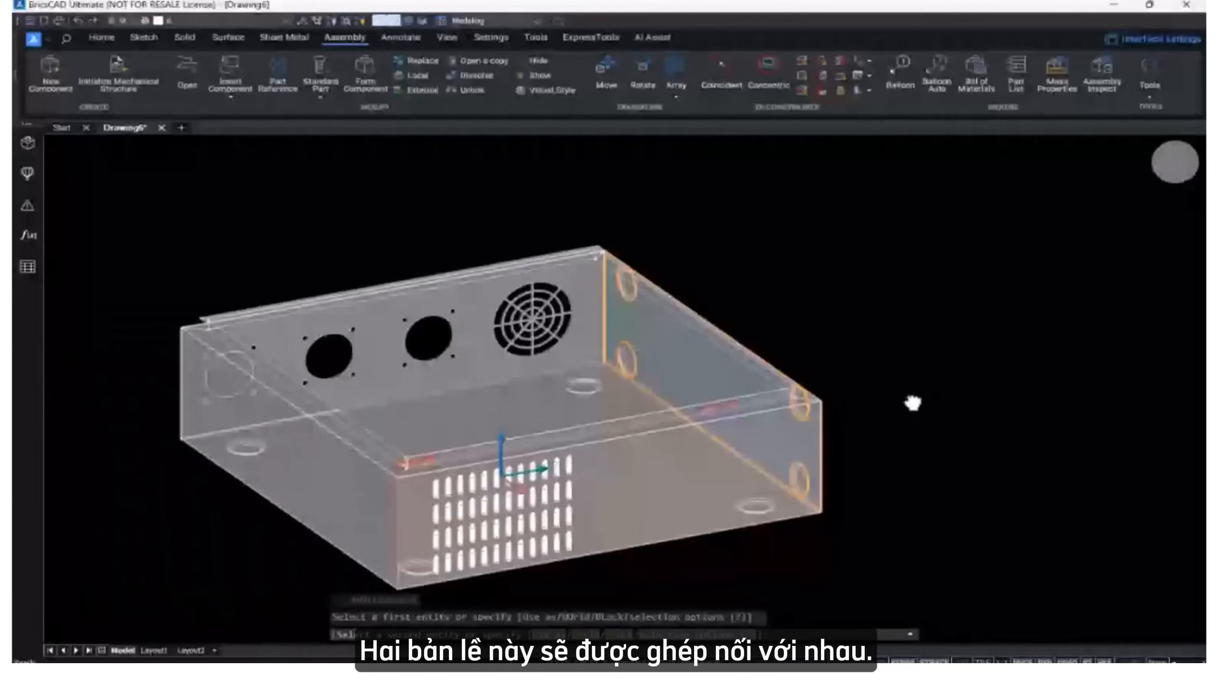
pyautogui.scroll(10, 912, 402)
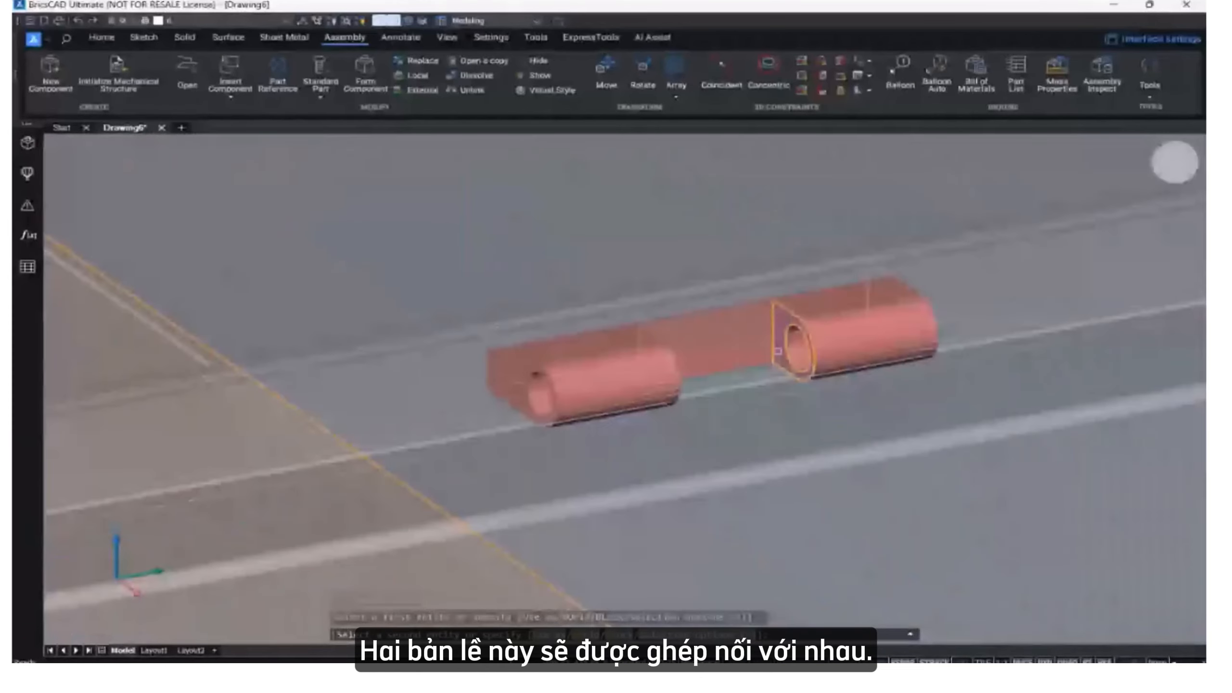
pyautogui.click(778, 350)
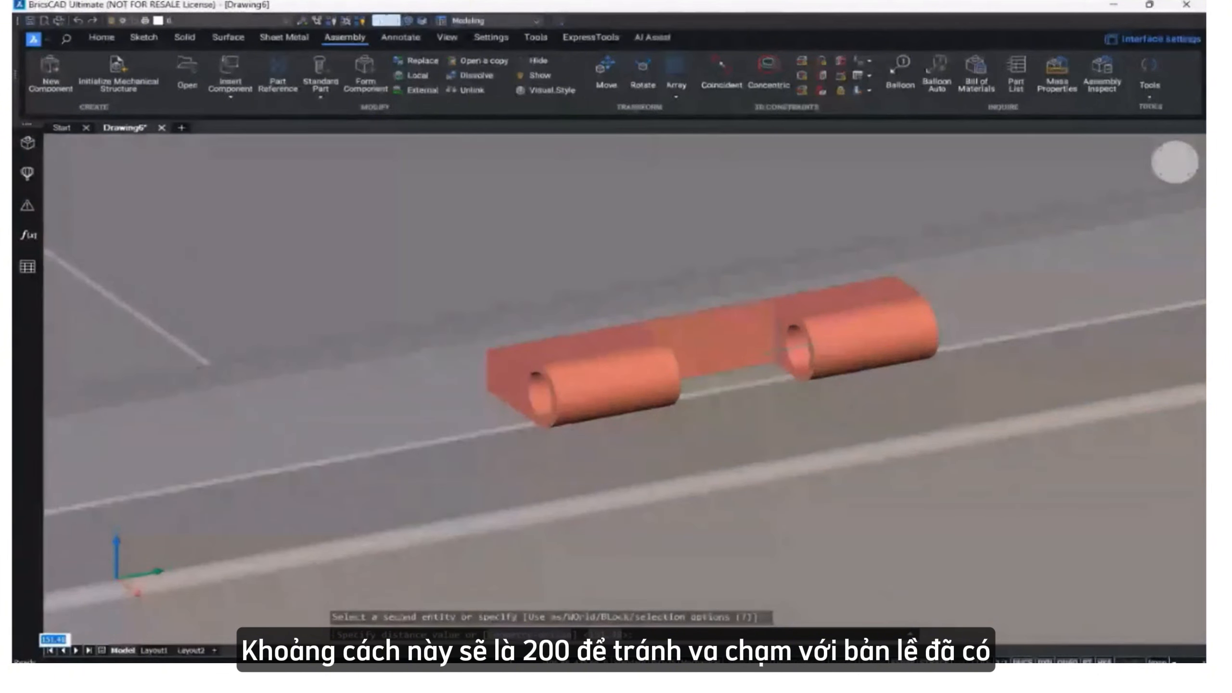
pyautogui.write('200')
pyautogui.press('Return')
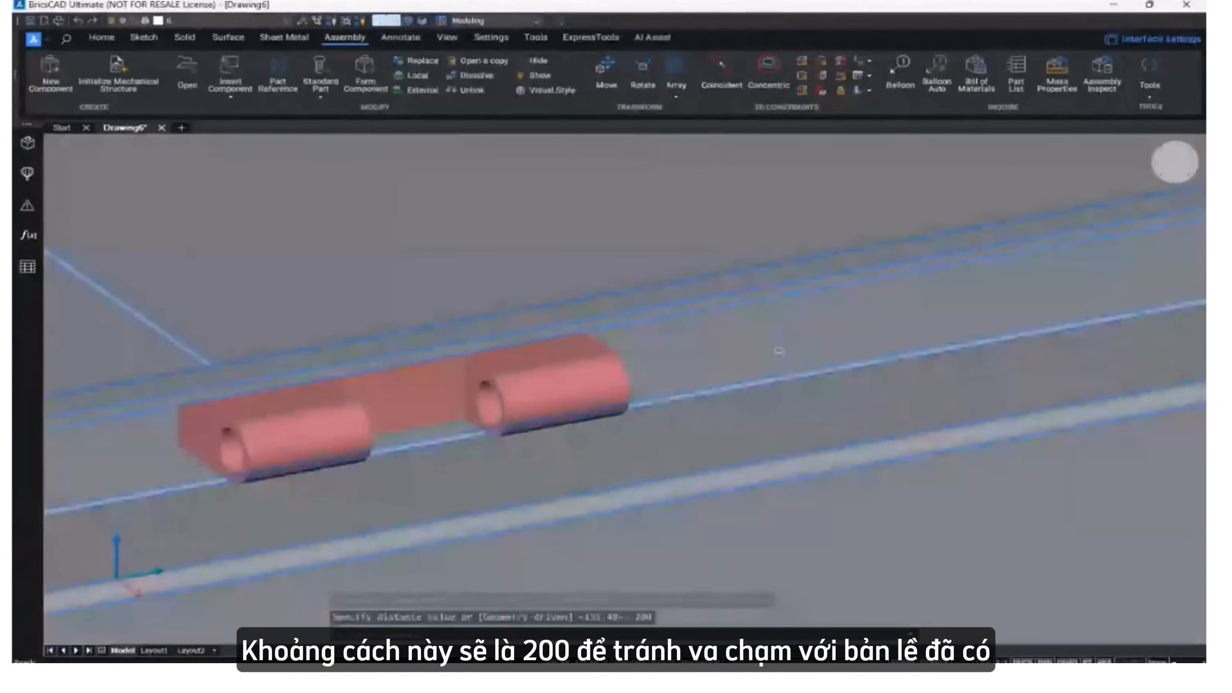
# Slide the vent-corner hinge along the lip, away from the corner, so it sits above the vent slots.
pyautogui.scroll(-8, 778, 350)
pyautogui.moveTo(778, 350); pyautogui.dragTo(861, 354, button='middle')
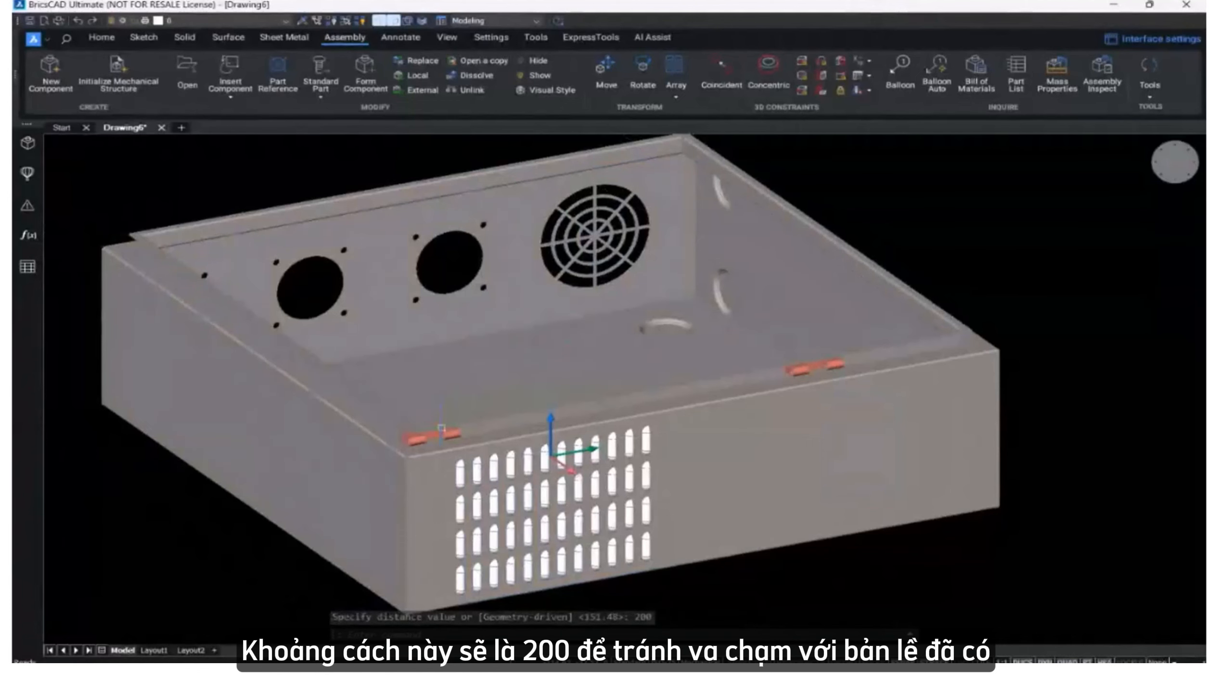
pyautogui.scroll(3, 435, 435)
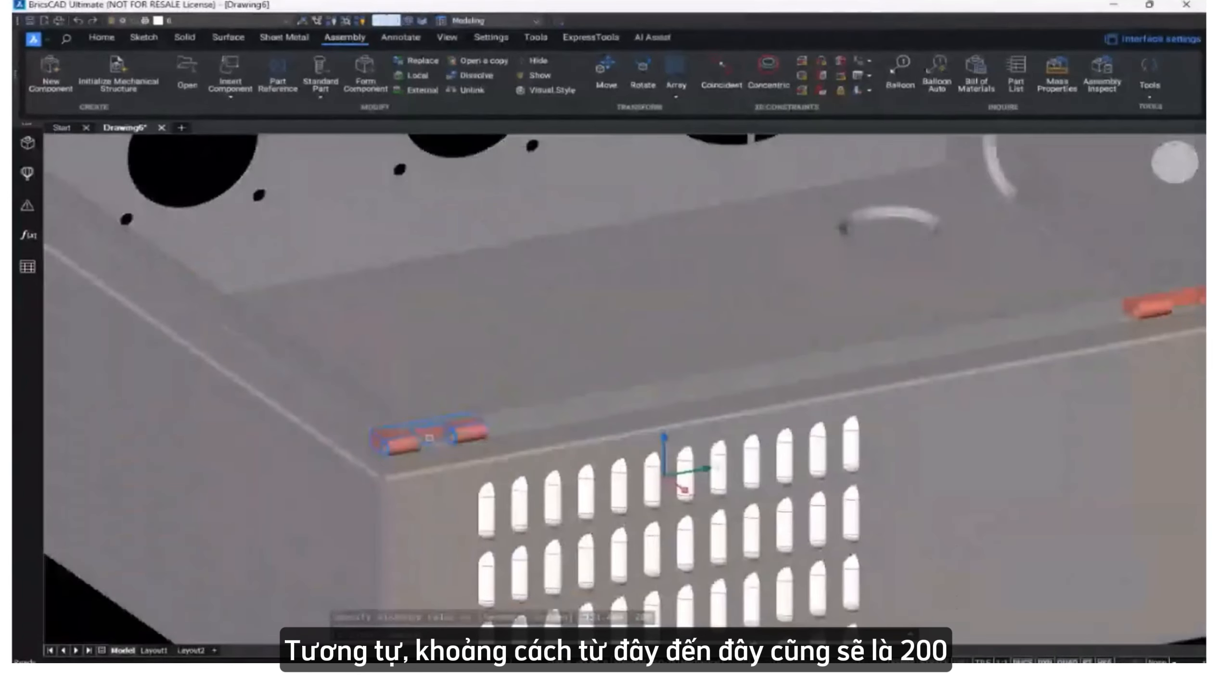
pyautogui.click(451, 445)
pyautogui.press('Escape')
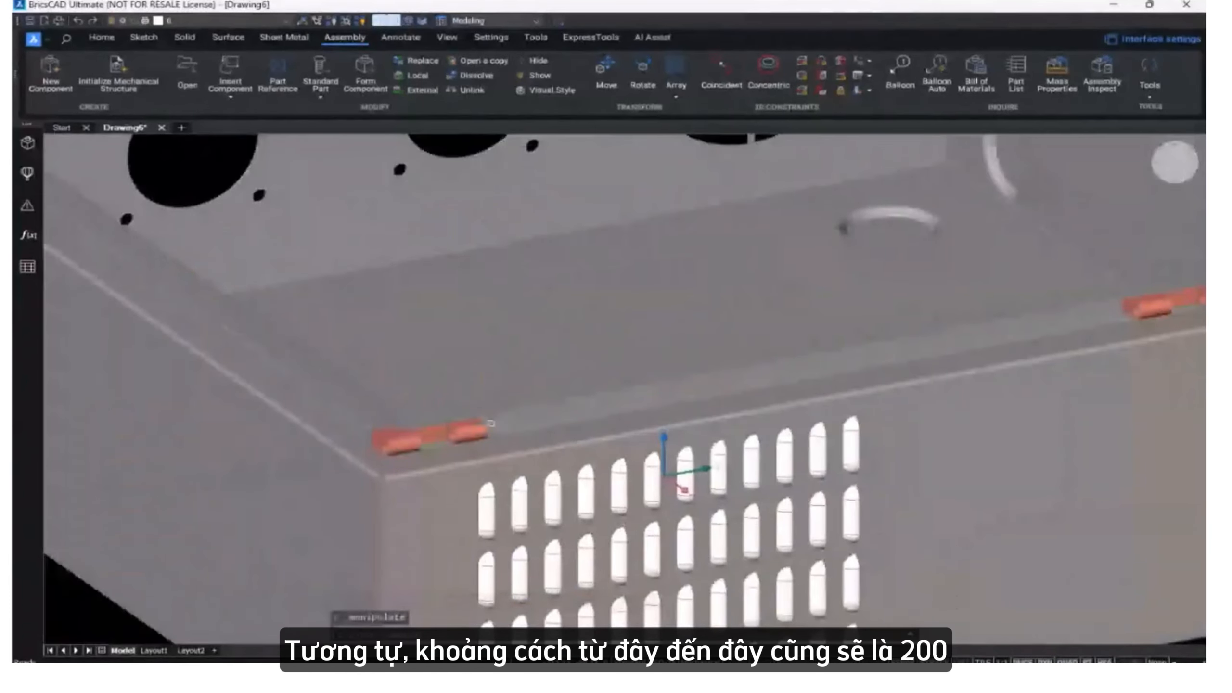
pyautogui.click(410, 443)
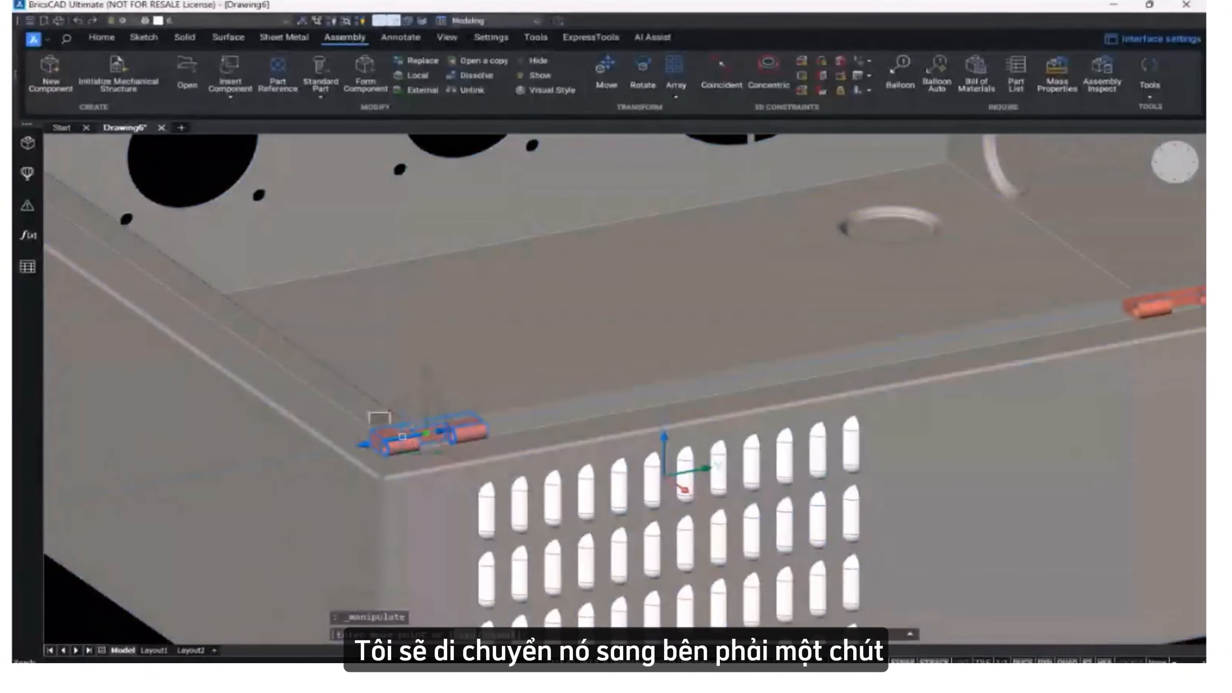
pyautogui.moveTo(402, 437); pyautogui.dragTo(589, 408)
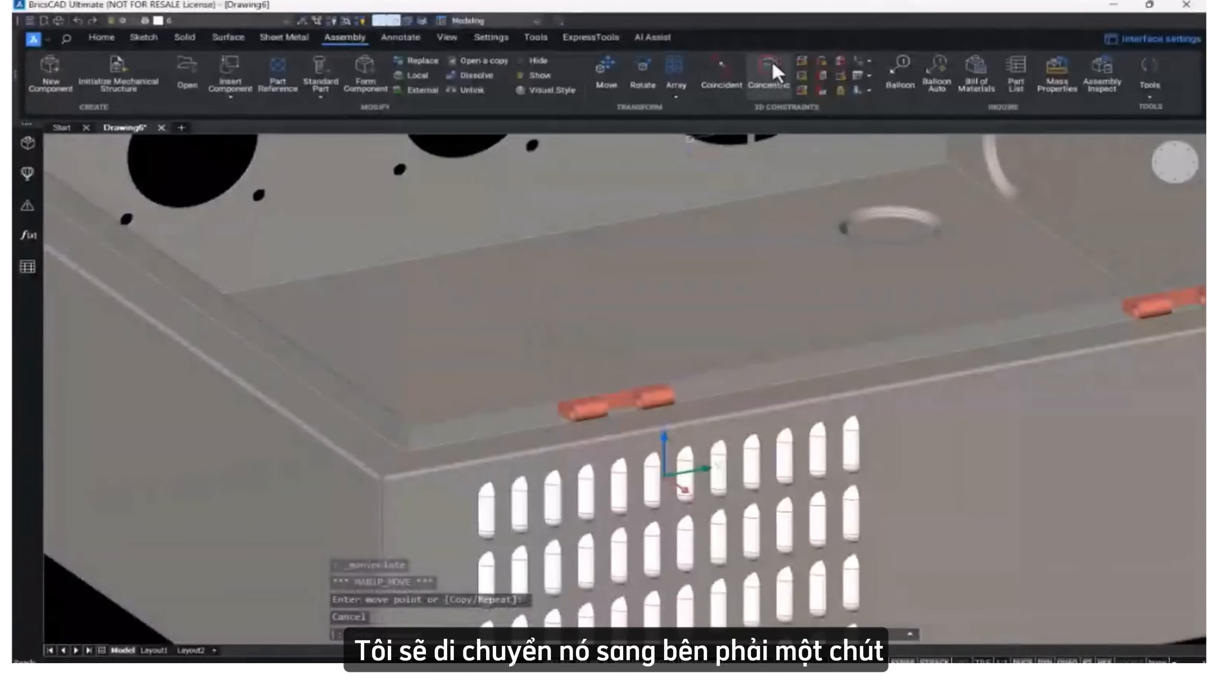
# Add a 200 distance constraint between the body's end wall at the vent corner and the inner knuckle face of the hinge above the vents.
pyautogui.click(800, 62)
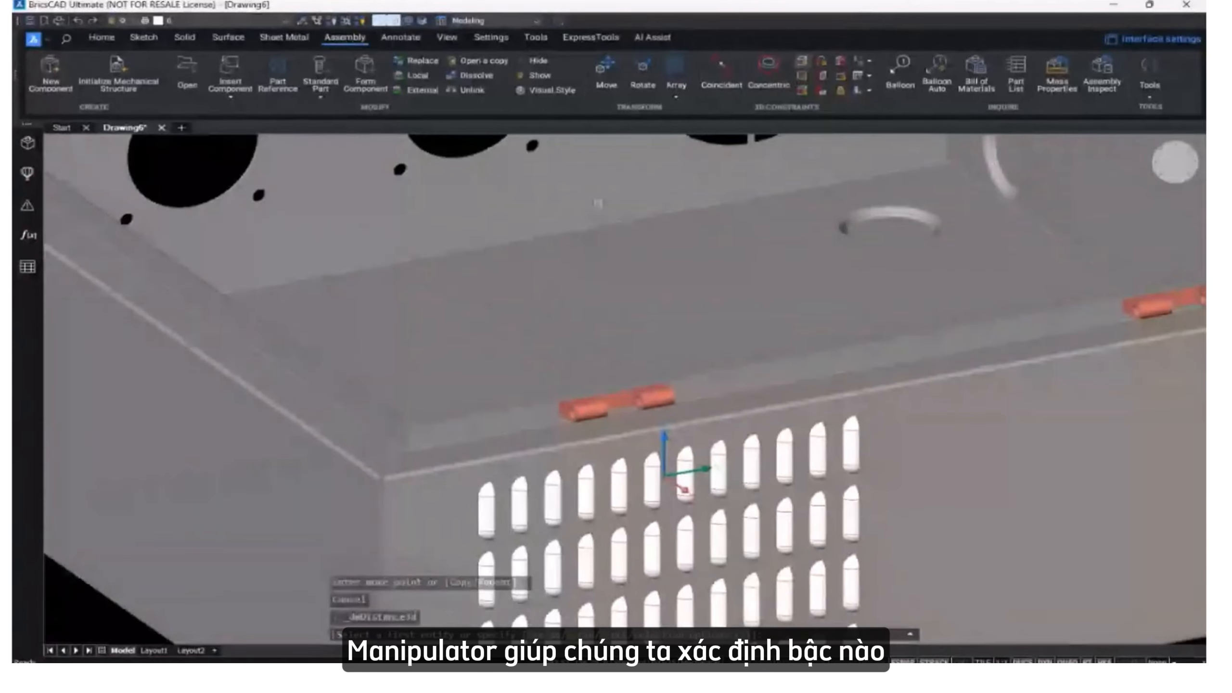
pyautogui.click(276, 521)
pyautogui.keyDown('shift'); pyautogui.moveTo(276, 520); pyautogui.dragTo(203, 505, button='middle'); pyautogui.keyUp('shift')
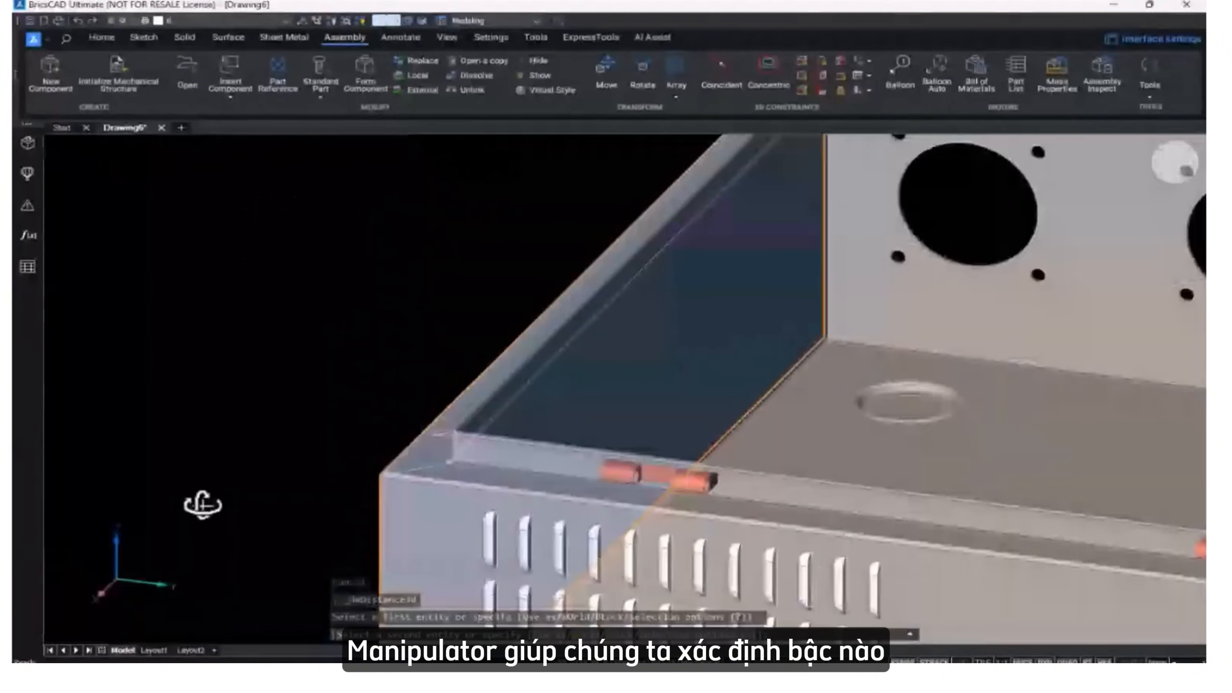
pyautogui.scroll(6, 603, 435)
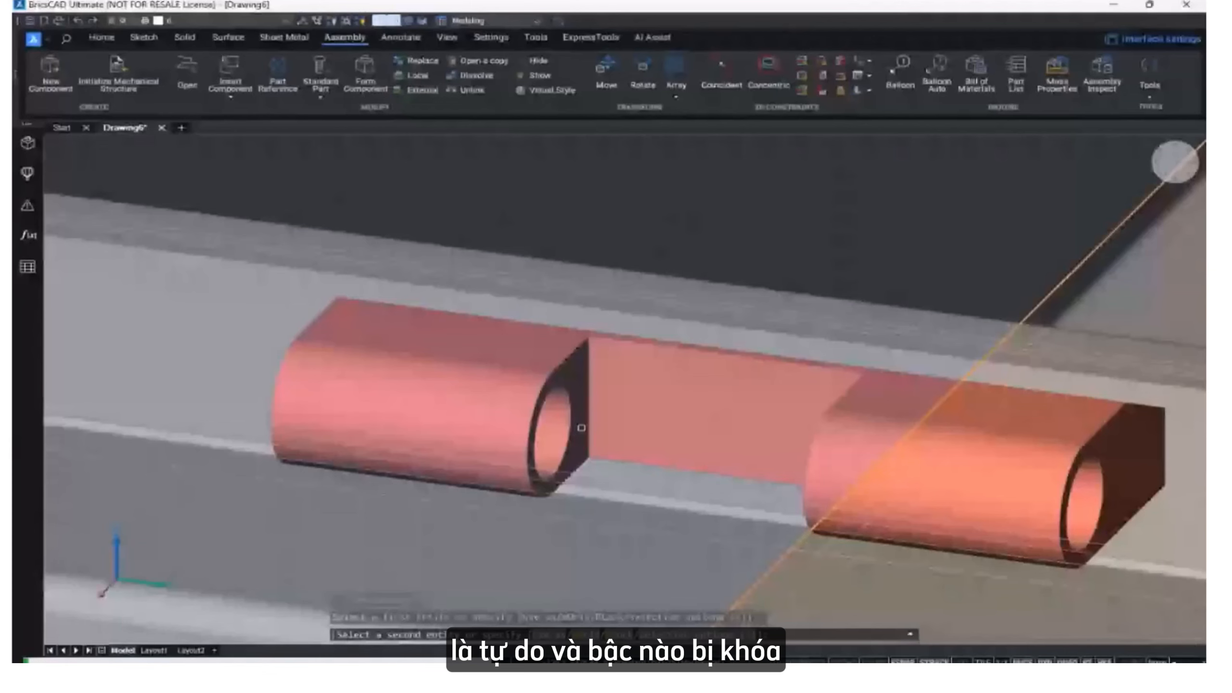
pyautogui.click(581, 427)
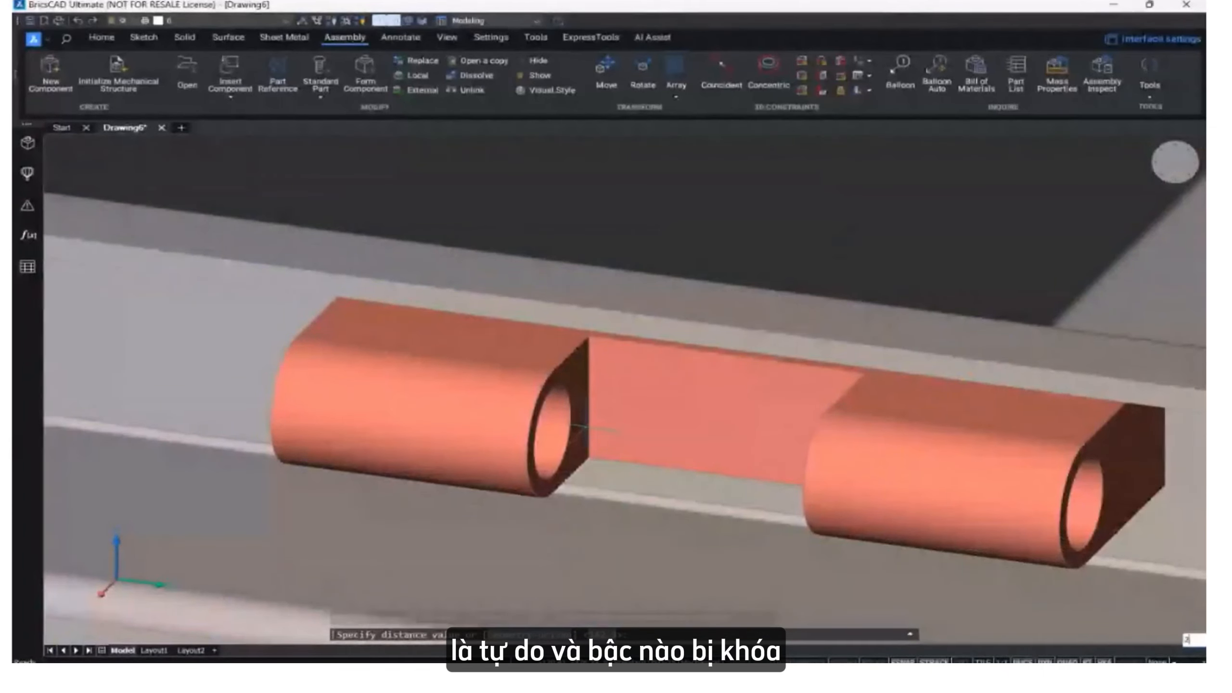
pyautogui.scroll(-5, 582, 427)
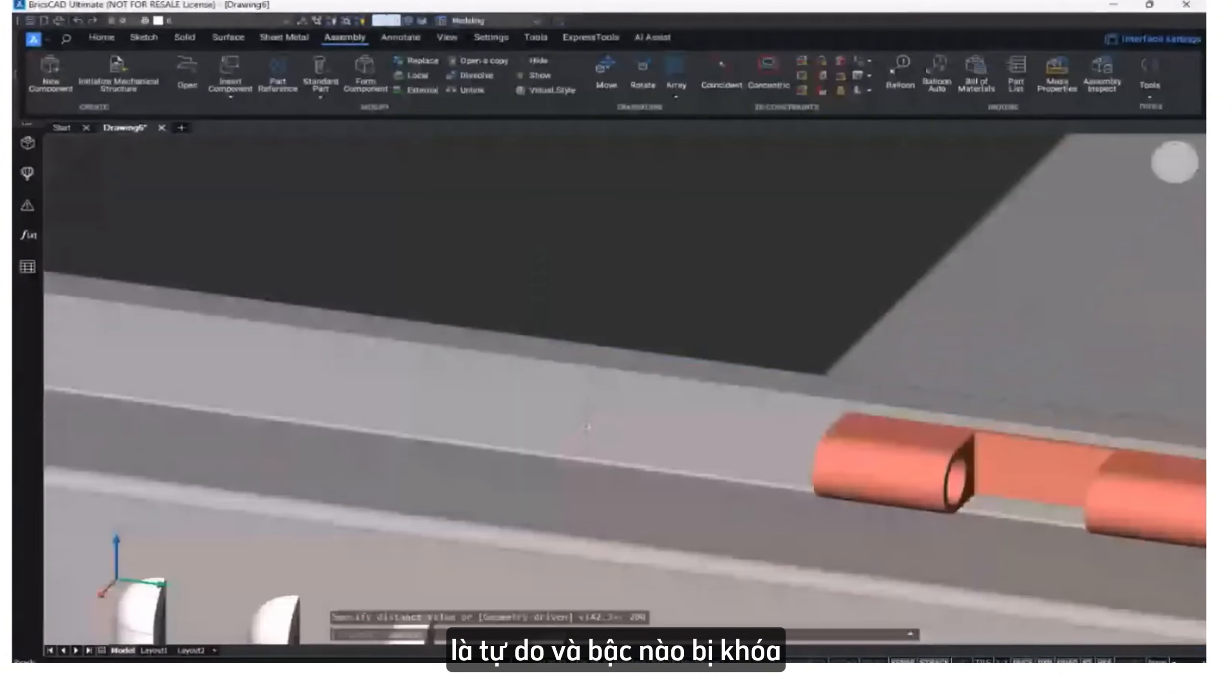
pyautogui.keyDown('shift'); pyautogui.moveTo(727, 437); pyautogui.dragTo(895, 477, button='middle'); pyautogui.keyUp('shift')
pyautogui.click(1159, 172)
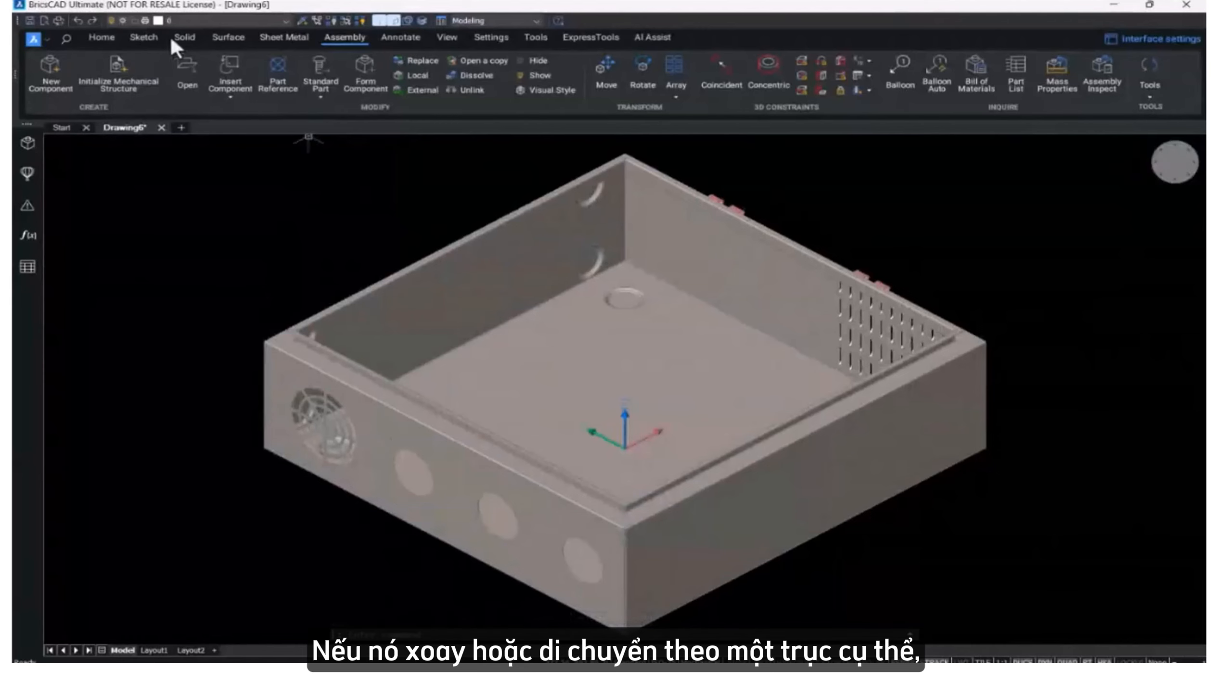
# Save the drawing as MainAssembly in the Assembly folder.
pyautogui.click(52, 38)
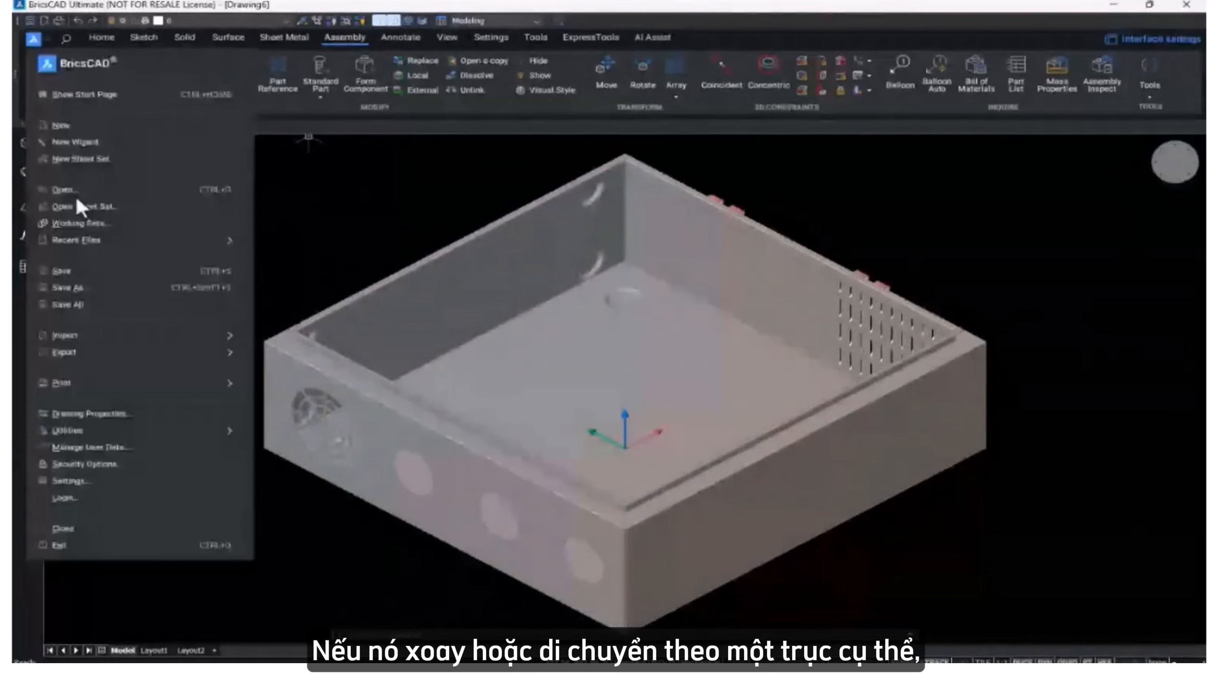
pyautogui.click(82, 288)
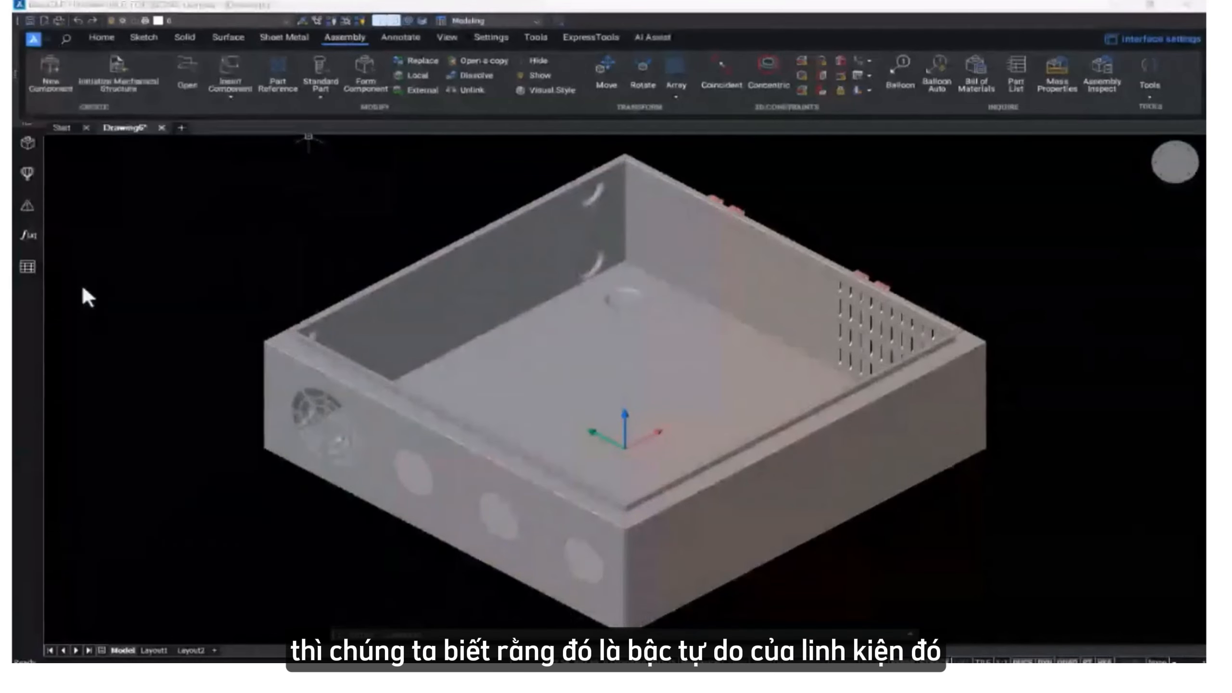
pyautogui.write('M')
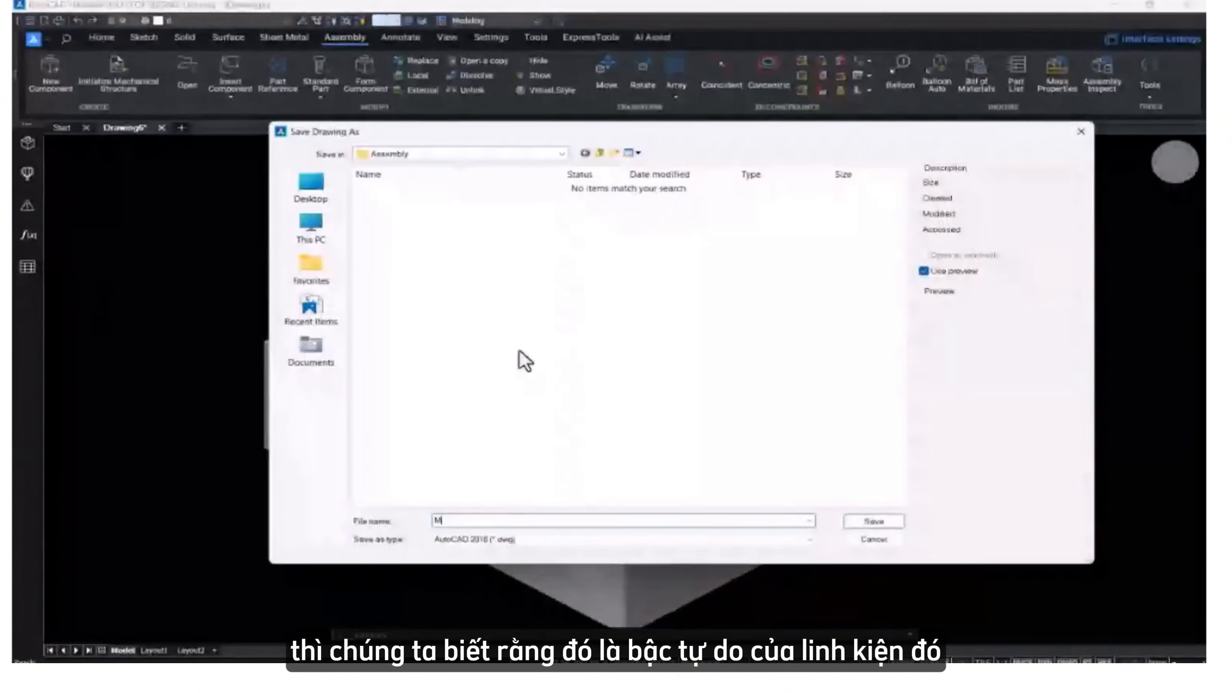
pyautogui.write('ainAssembly')
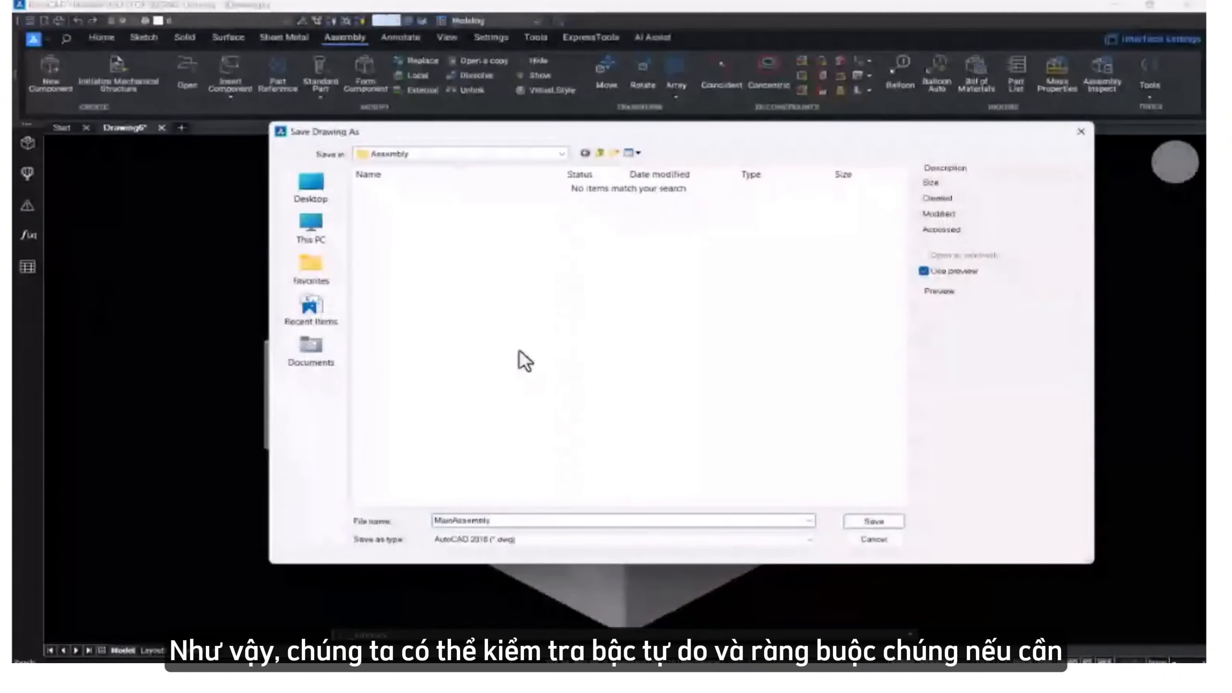
pyautogui.press('Return')
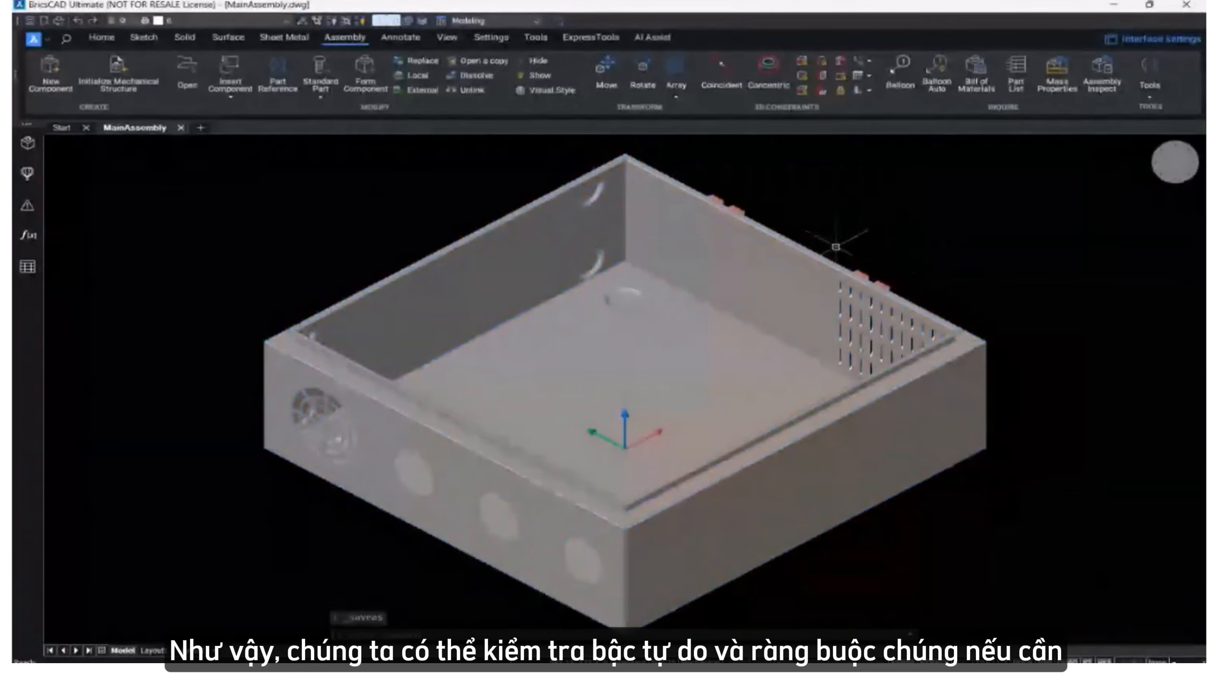
# Load Door_SubAssembly.dwg from the Subassembly folder as a component for insertion.
pyautogui.click(225, 69)
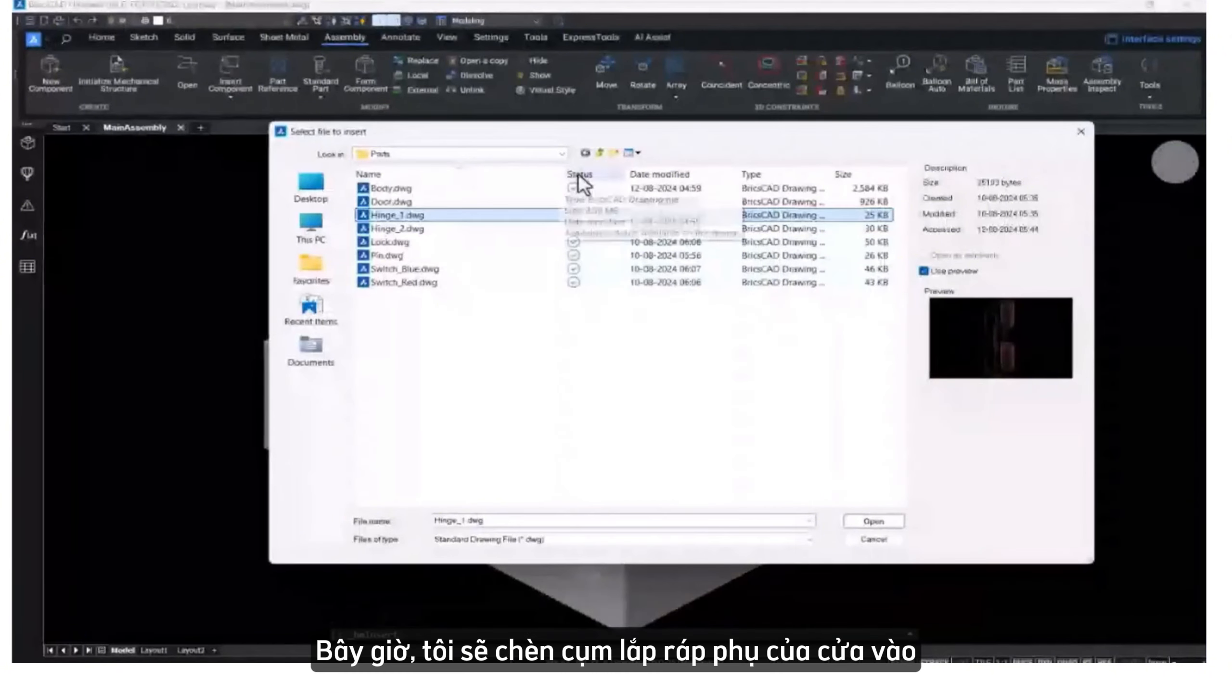
pyautogui.click(600, 153)
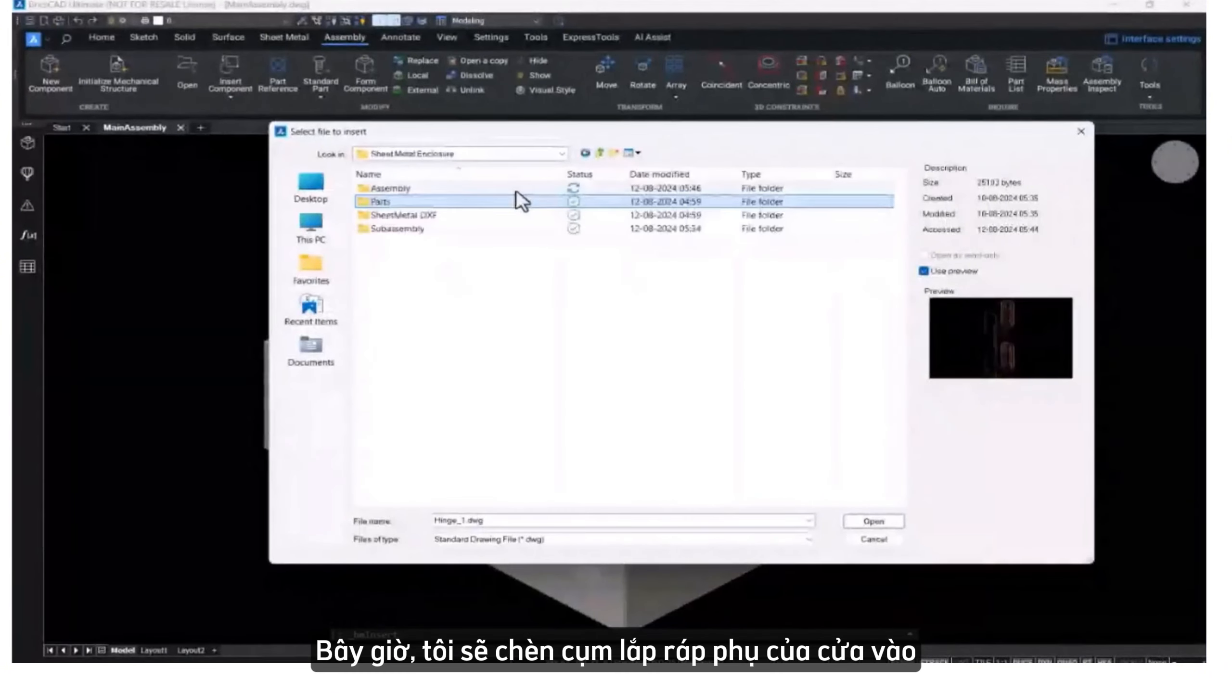
pyautogui.click(402, 228)
pyautogui.doubleClick(401, 228)
pyautogui.click(396, 189)
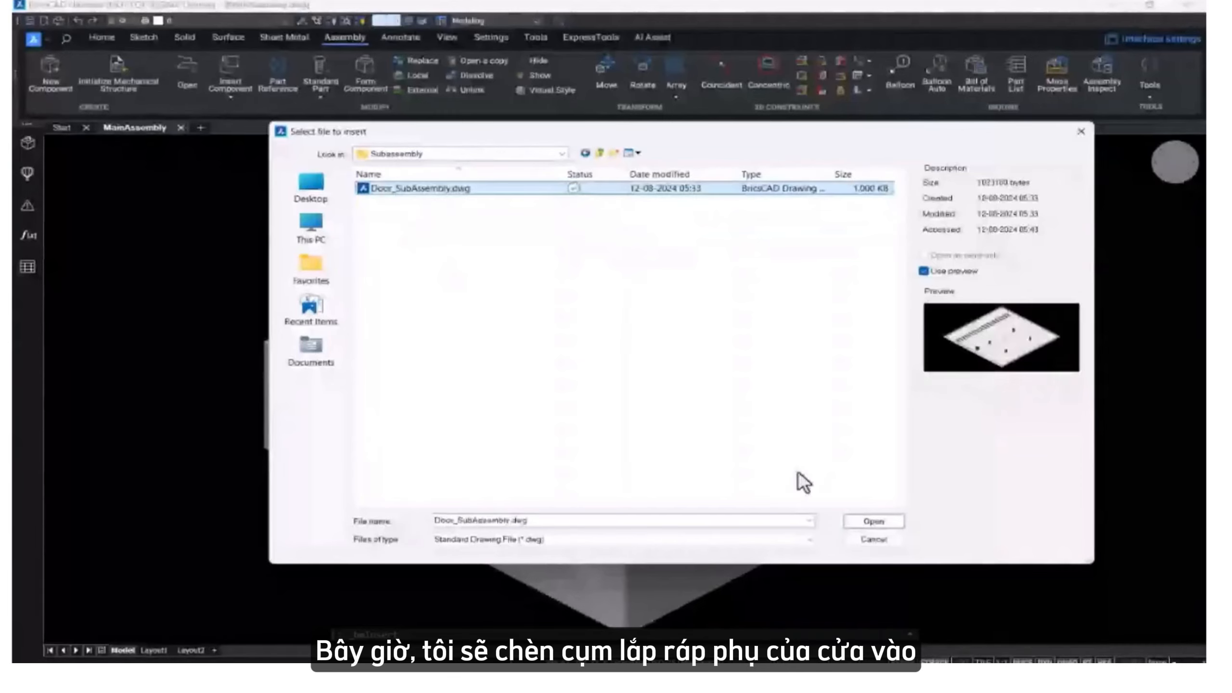
pyautogui.click(868, 518)
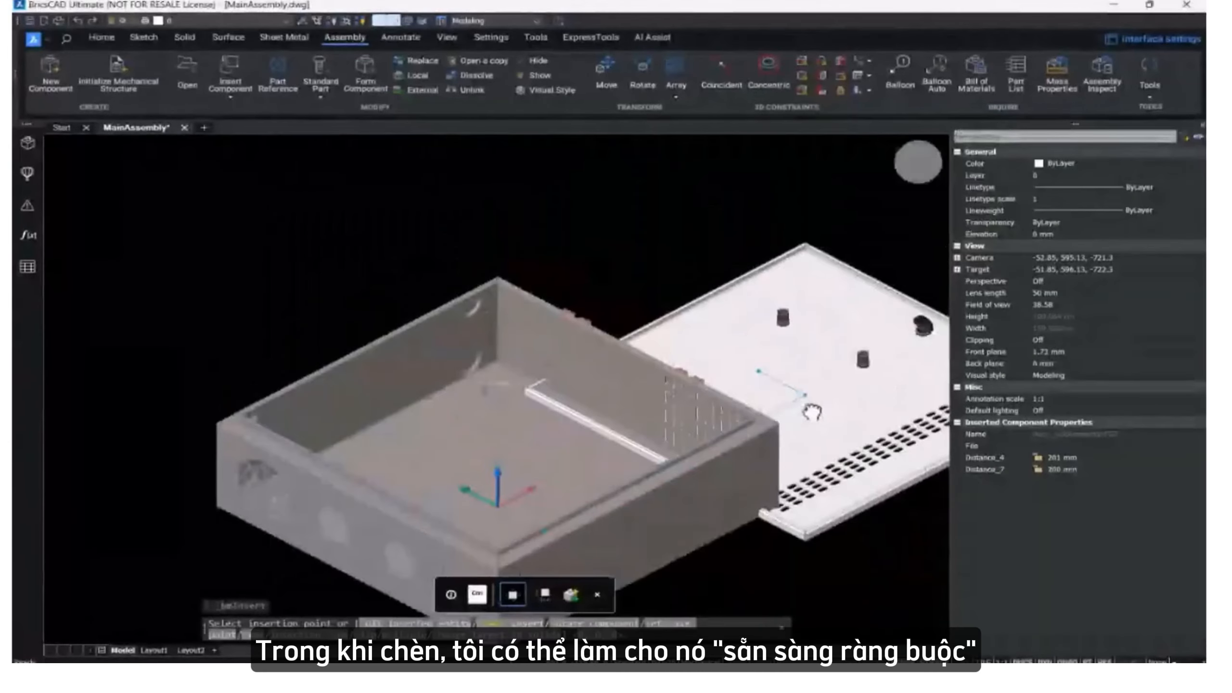
# Flip the door subassembly being inserted and rotate it 180 degrees.
pyautogui.moveTo(812, 411); pyautogui.dragTo(797, 452, button='middle')
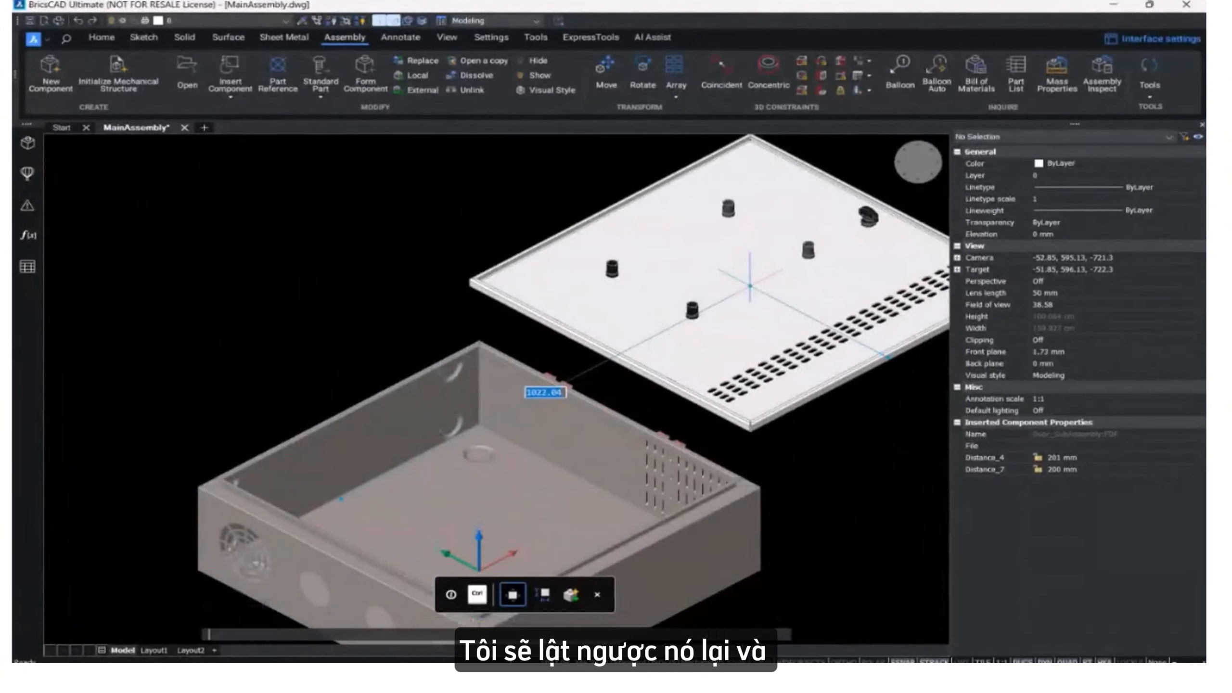
pyautogui.press('Return')
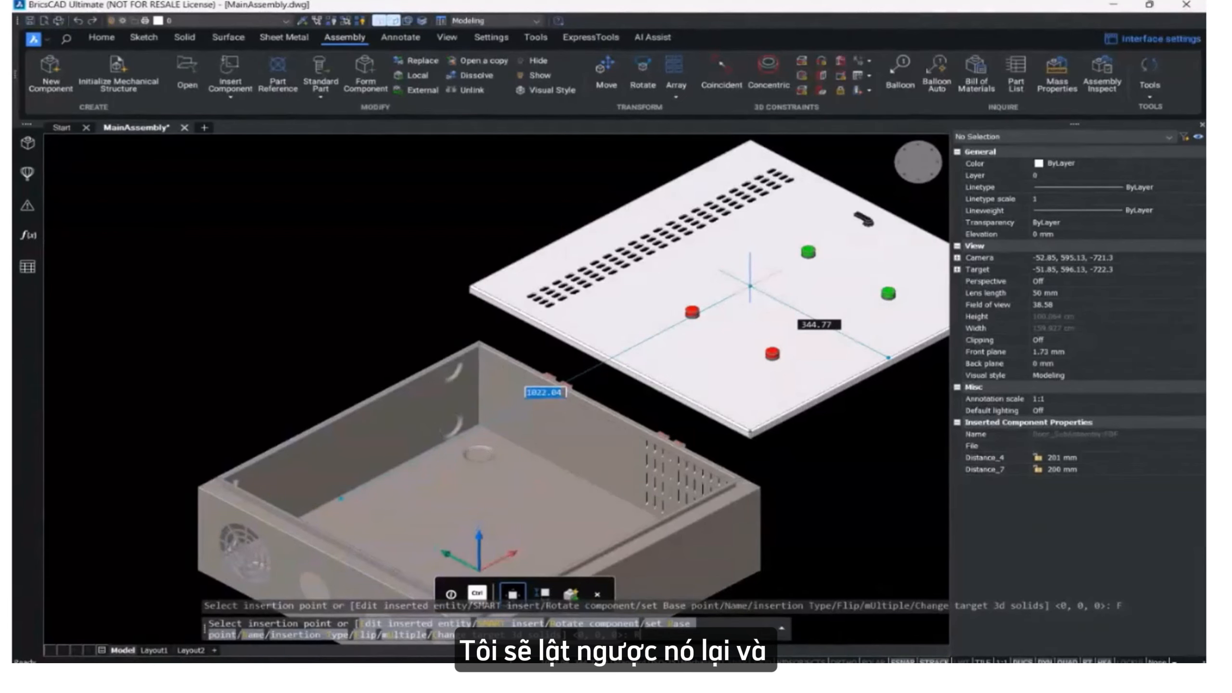
pyautogui.write('R')
pyautogui.press('Return')
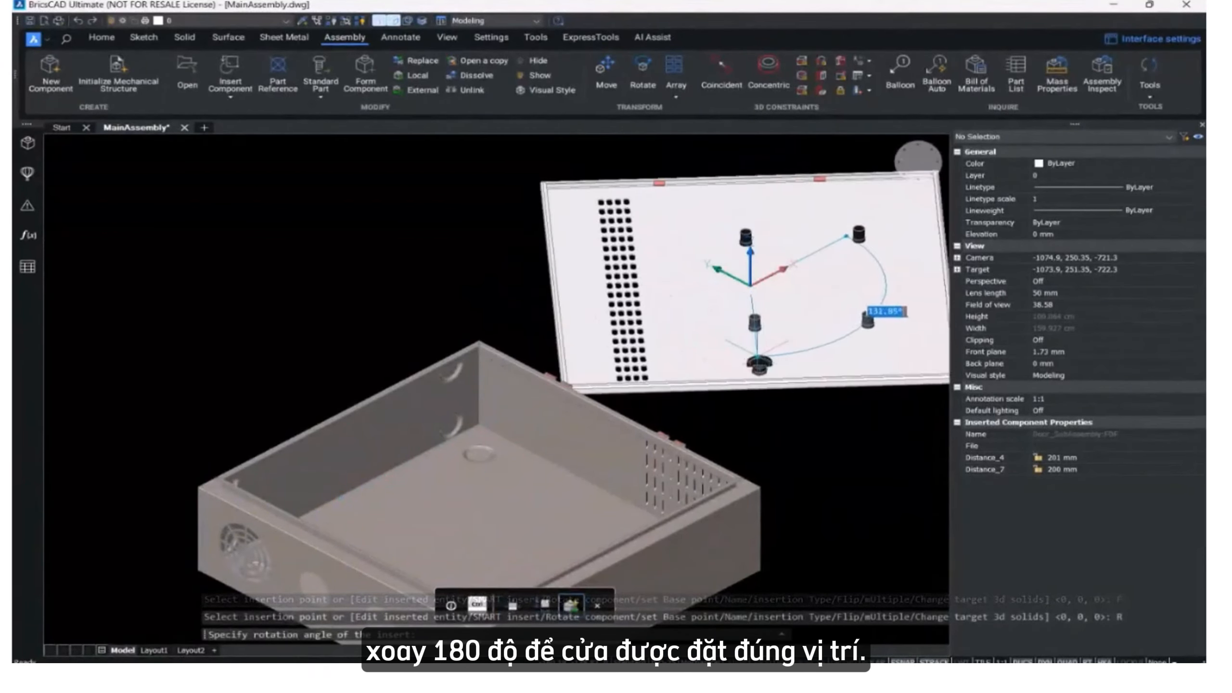
pyautogui.write('180')
pyautogui.press('Return')
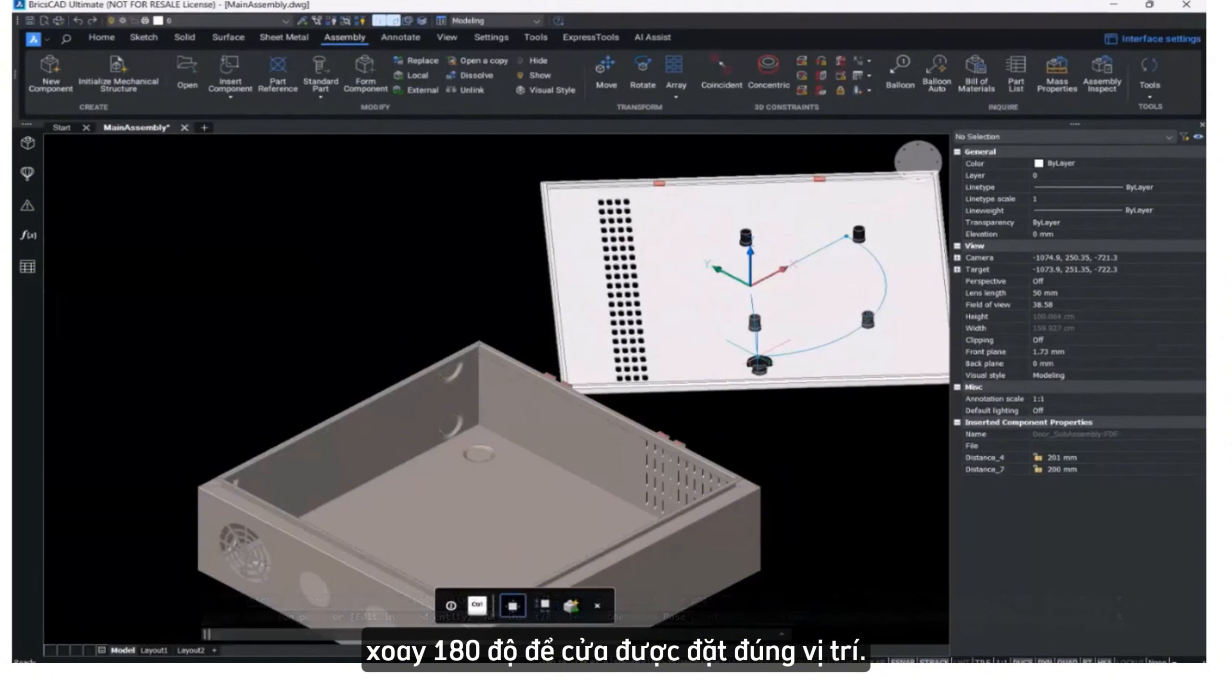
# Place the door subassembly in free space beside the body, clear of its open side.
pyautogui.moveTo(784, 287); pyautogui.dragTo(760, 336, button='middle')
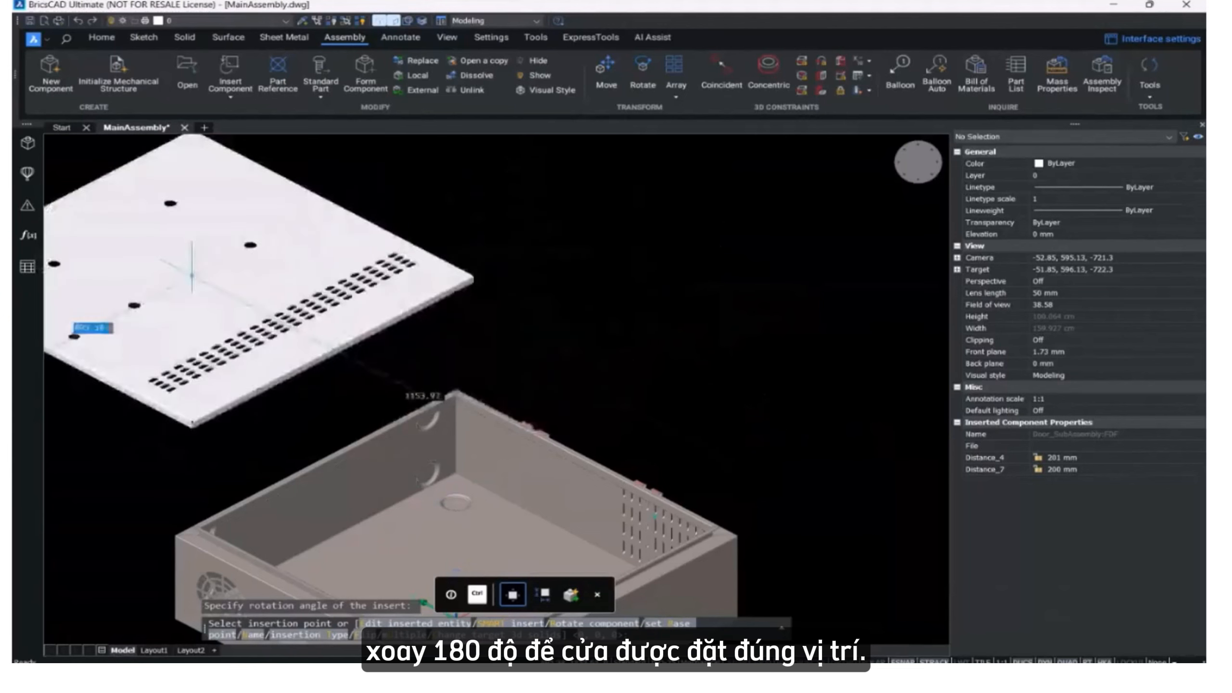
pyautogui.click(169, 319)
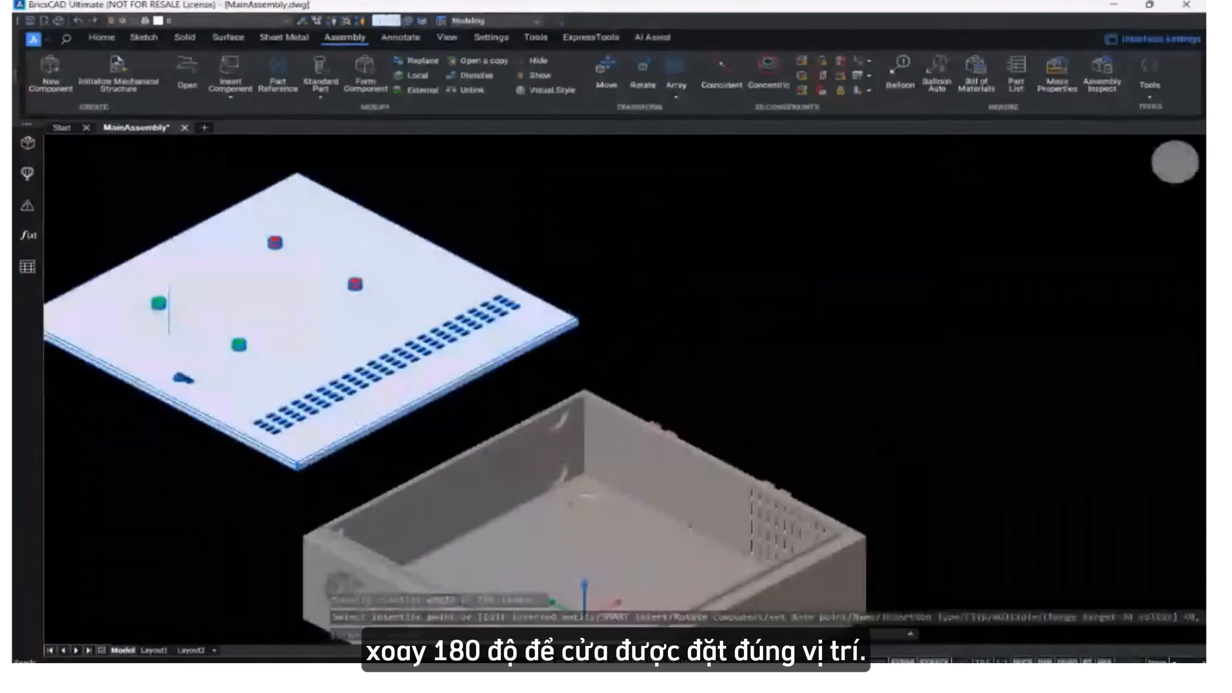
pyautogui.moveTo(505, 405); pyautogui.dragTo(689, 410, button='middle')
pyautogui.press('Escape')
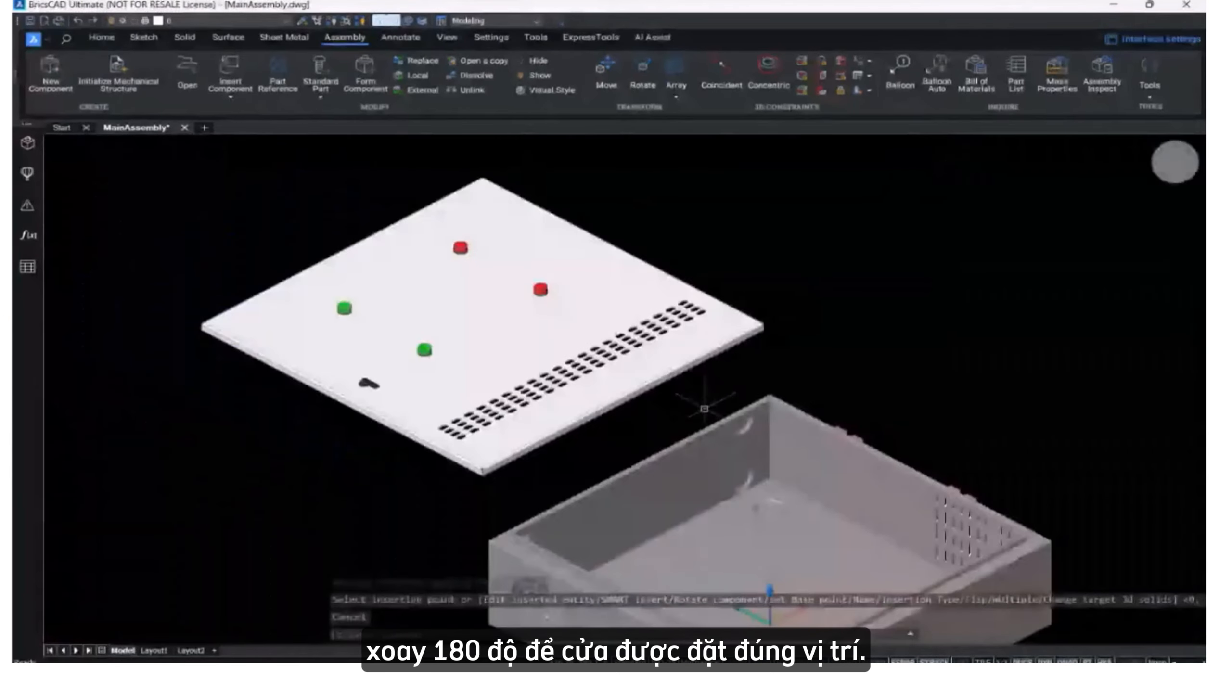
# Apply a concentric constraint between the pin hole of a door hinge and the knuckle hole of the body's rear-corner hinge.
pyautogui.click(768, 70)
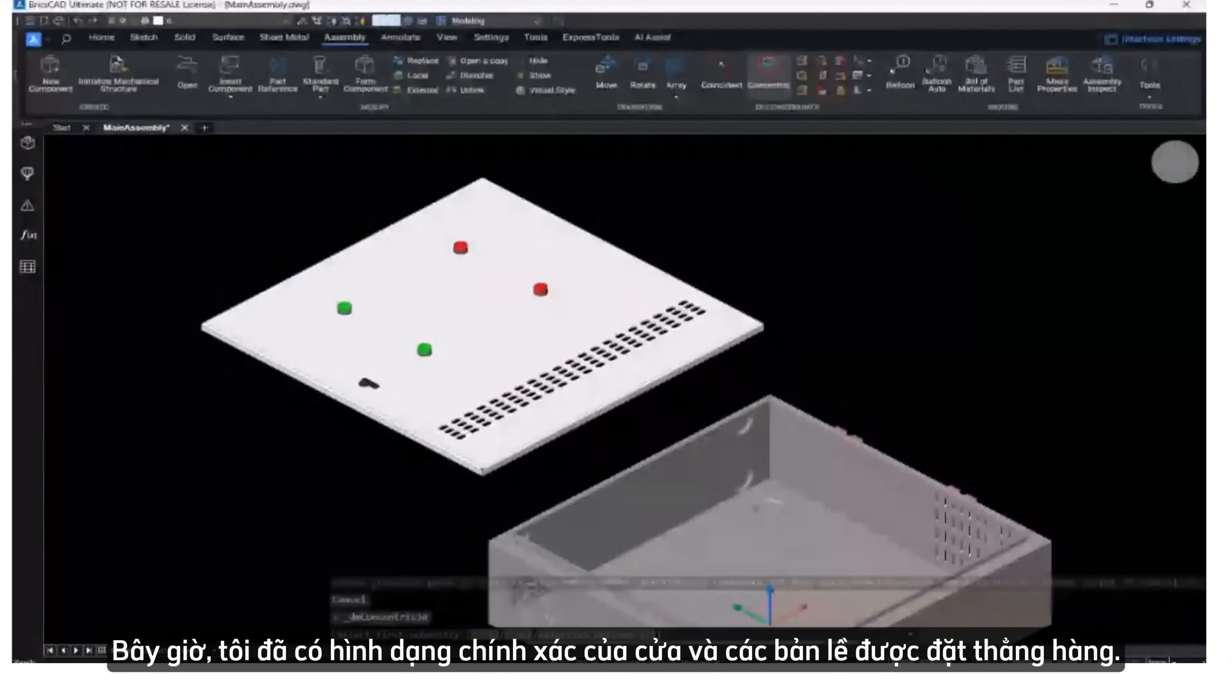
pyautogui.scroll(-3, 471, 390)
pyautogui.keyDown('shift'); pyautogui.moveTo(471, 390); pyautogui.dragTo(623, 492, button='middle'); pyautogui.keyUp('shift')
pyautogui.scroll(5, 622, 492)
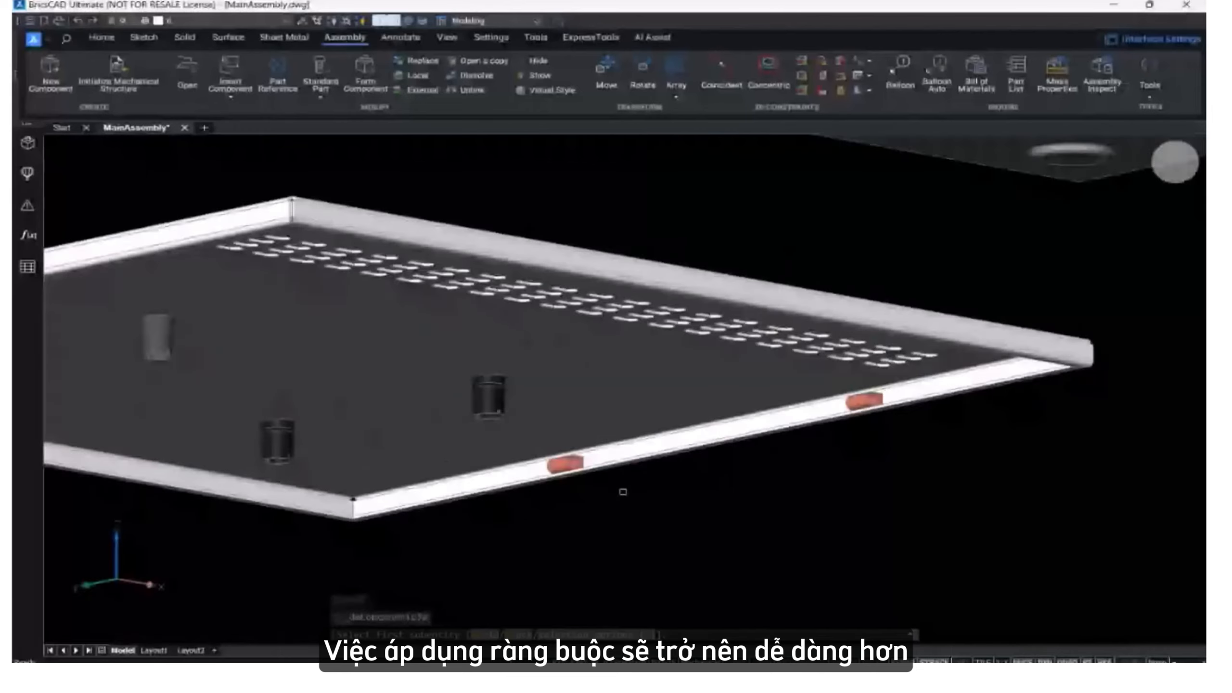
pyautogui.scroll(5, 623, 491)
pyautogui.click(508, 423)
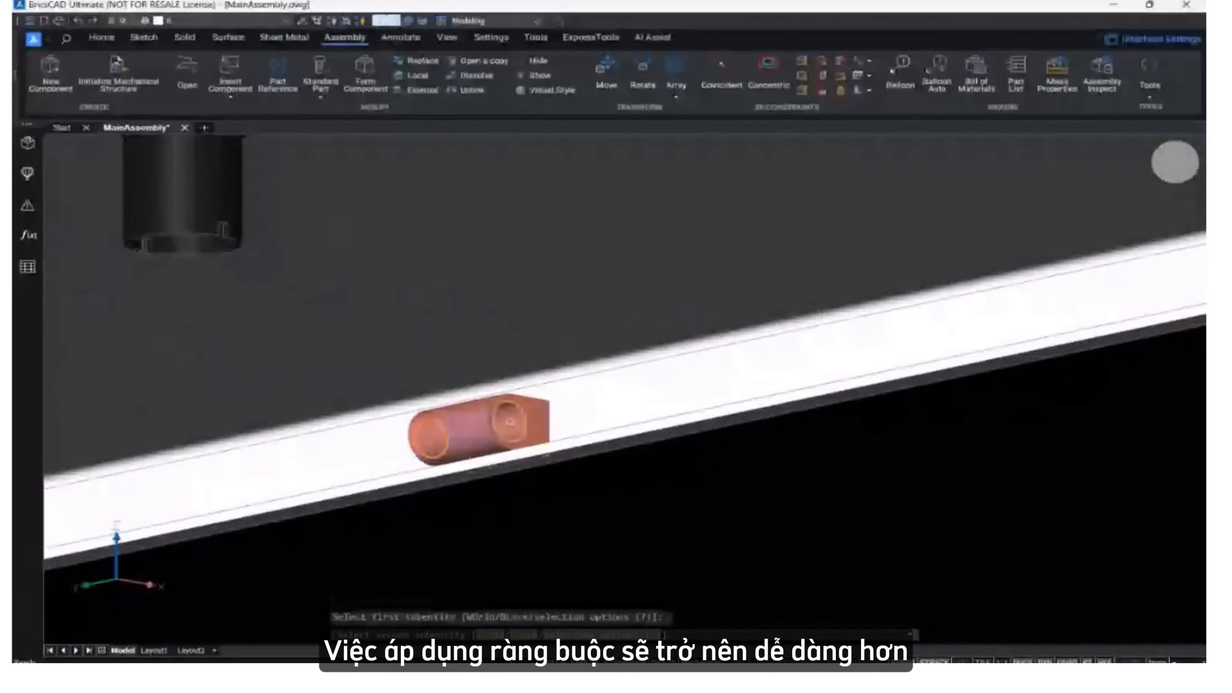
pyautogui.scroll(-10, 509, 424)
pyautogui.keyDown('shift'); pyautogui.moveTo(508, 424); pyautogui.dragTo(797, 512, button='middle'); pyautogui.keyUp('shift')
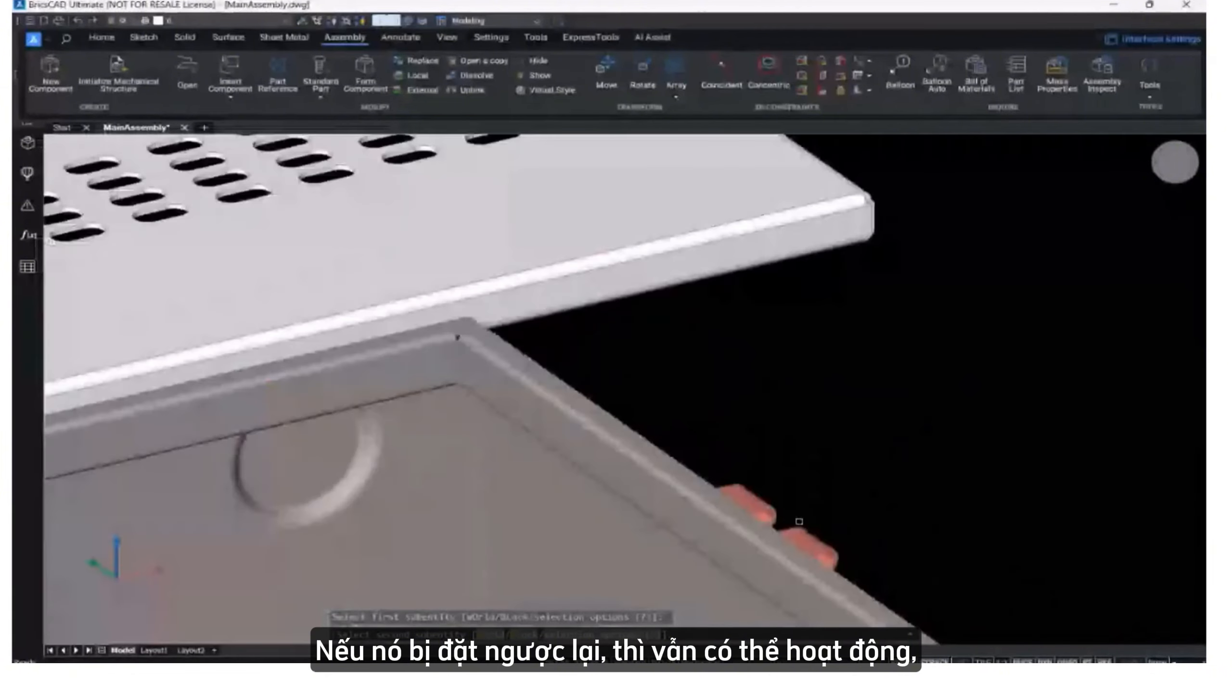
pyautogui.scroll(5, 742, 506)
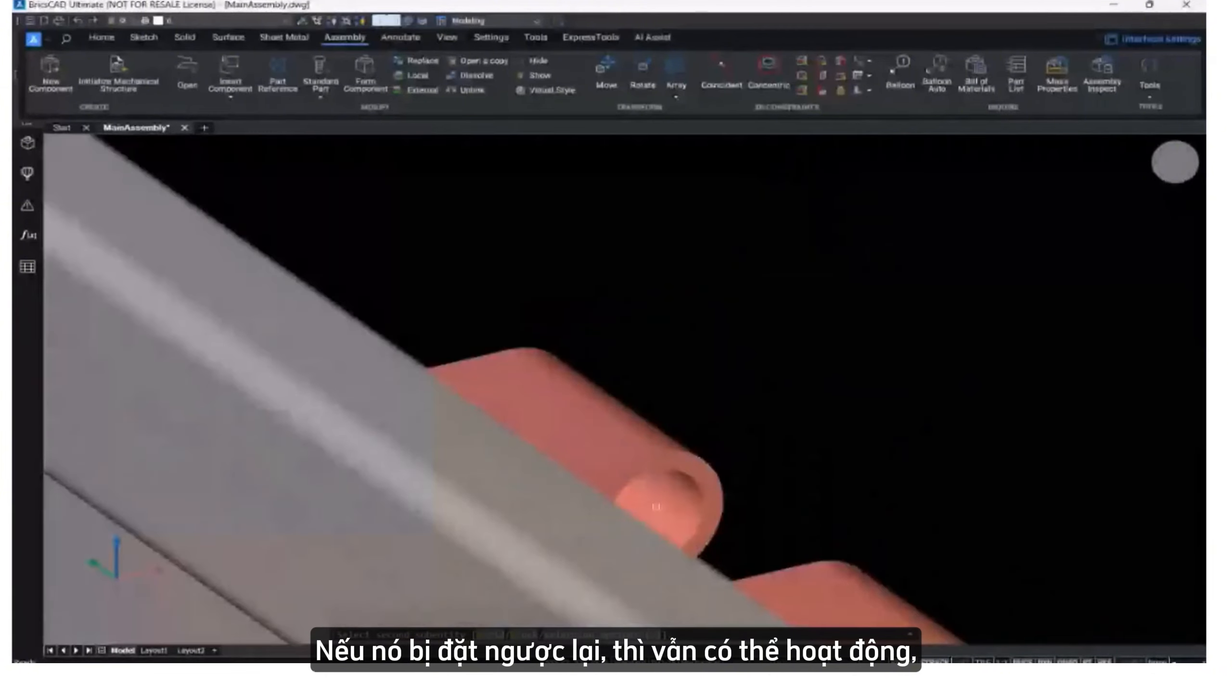
pyautogui.scroll(-5, 656, 506)
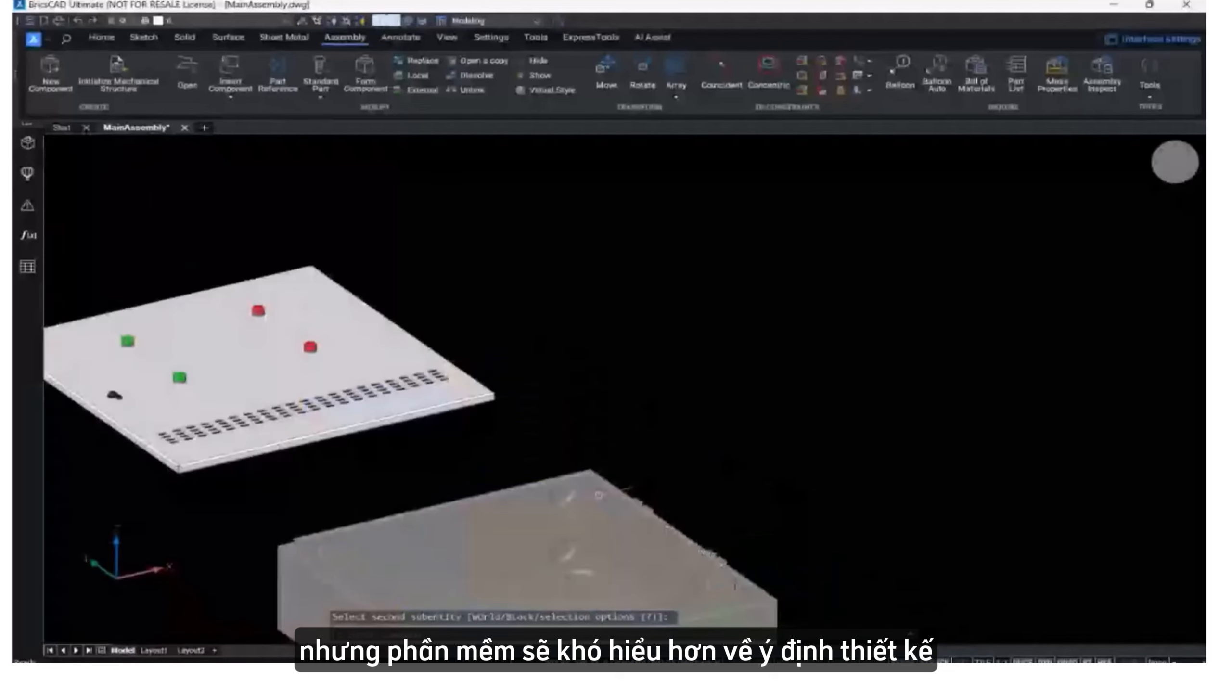
pyautogui.keyDown('shift'); pyautogui.moveTo(557, 516); pyautogui.dragTo(689, 452, button='middle'); pyautogui.keyUp('shift')
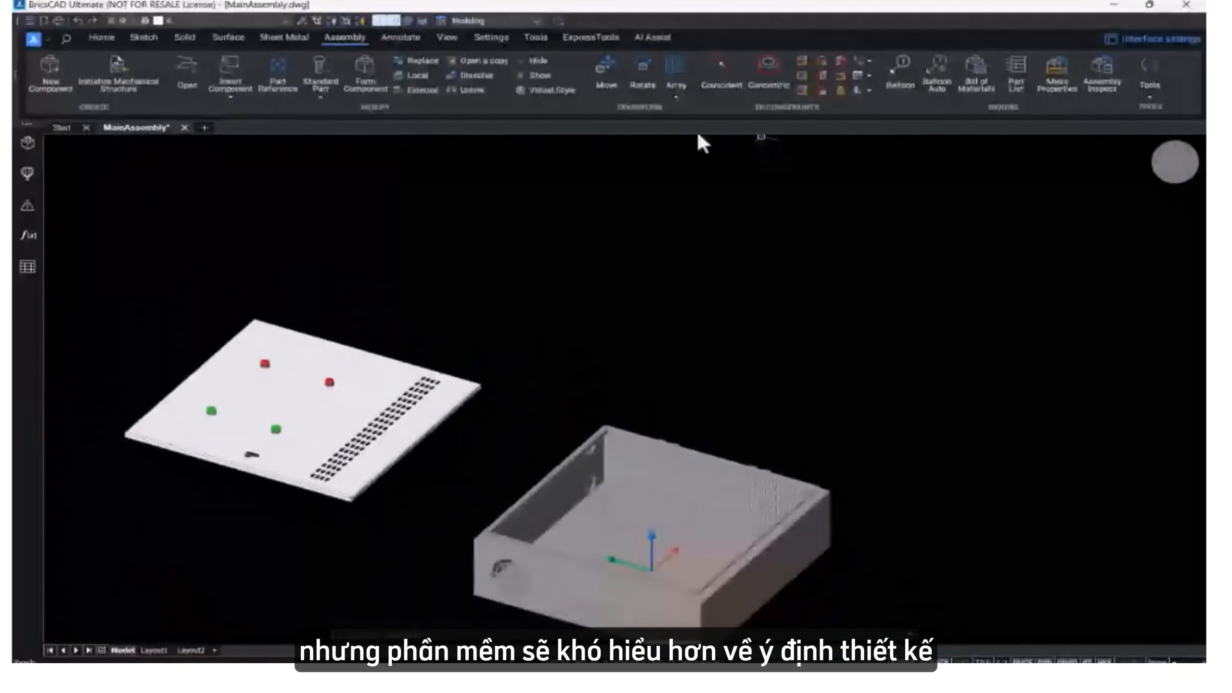
# Apply a coincident constraint between the door's side face beside the slot rows and the body's matching outer side wall.
pyautogui.click(729, 79)
pyautogui.scroll(3, 299, 487)
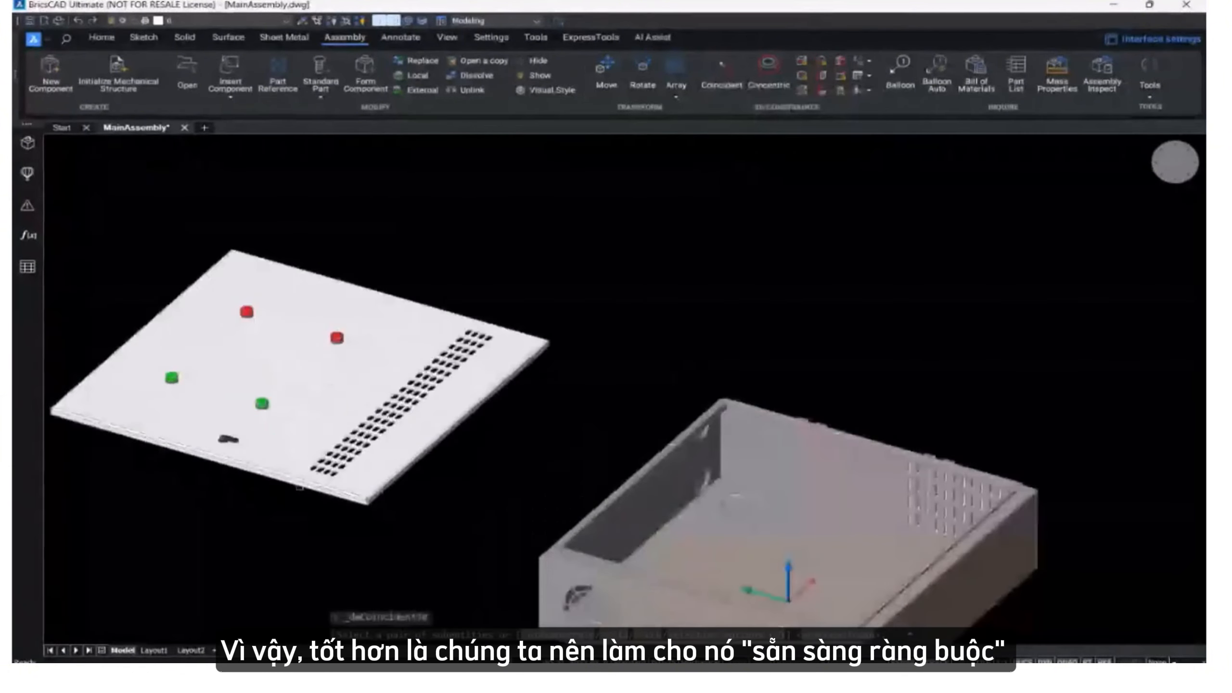
pyautogui.keyDown('shift'); pyautogui.moveTo(299, 486); pyautogui.dragTo(276, 482, button='middle'); pyautogui.keyUp('shift')
pyautogui.scroll(5, 275, 481)
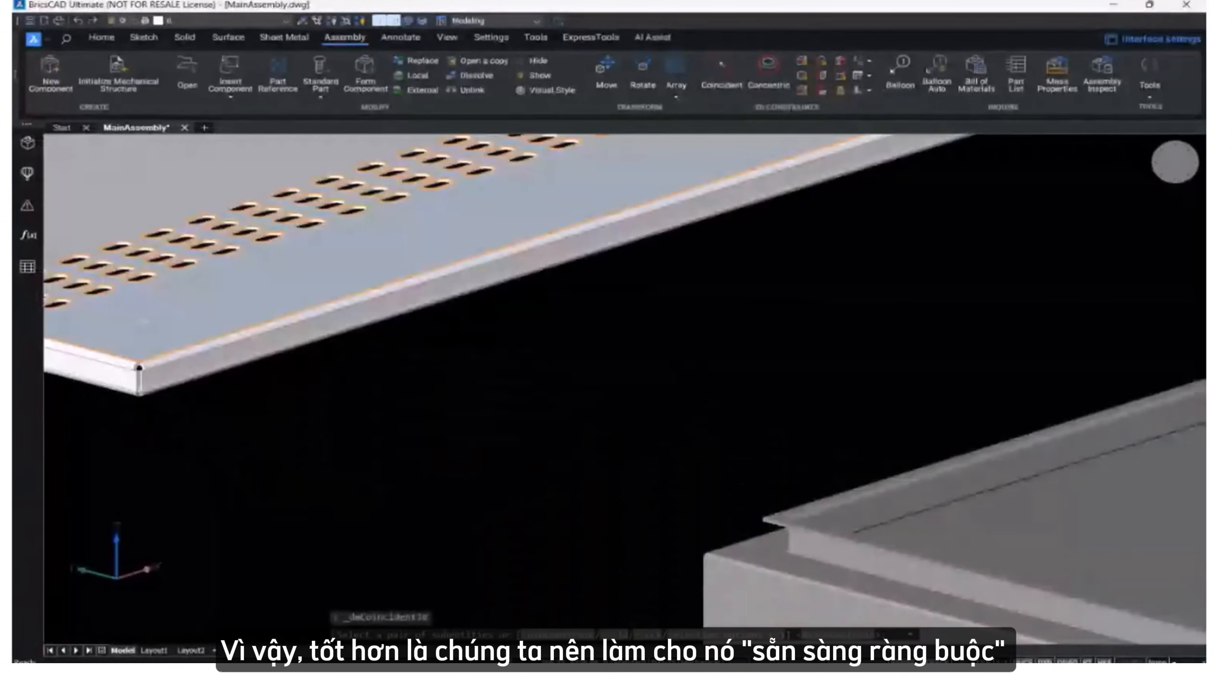
pyautogui.click(97, 341)
pyautogui.scroll(-10, 97, 341)
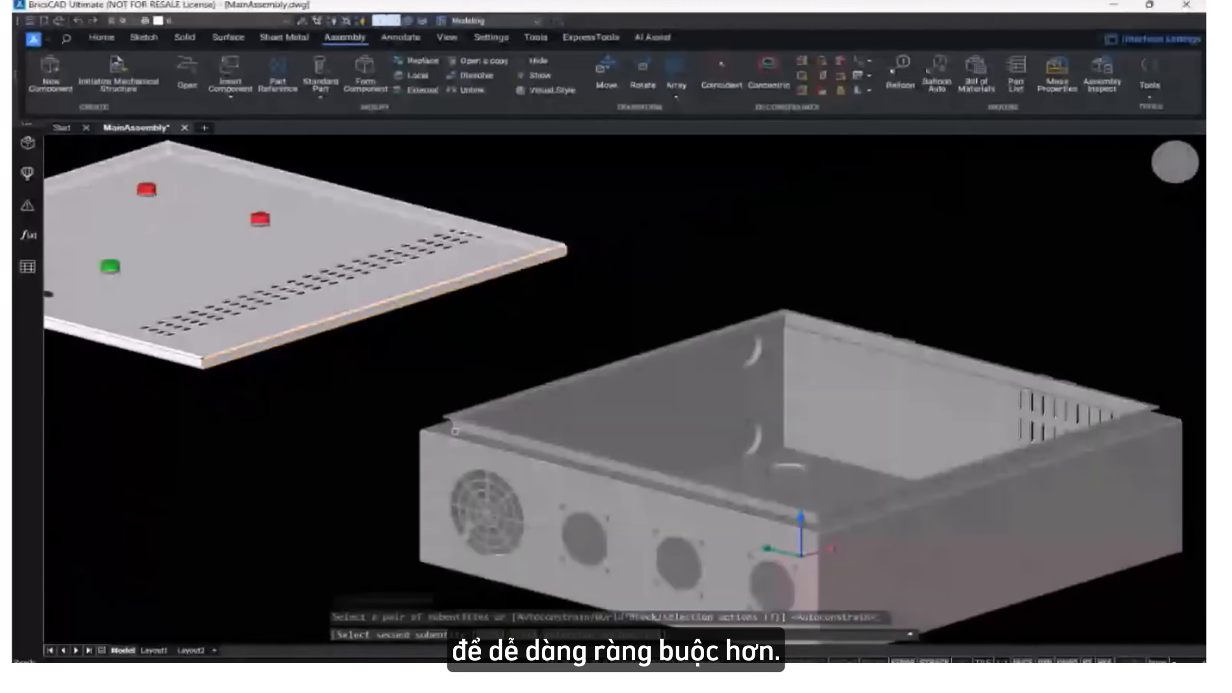
pyautogui.click(942, 548)
pyautogui.moveTo(898, 504); pyautogui.dragTo(667, 513, button='middle')
pyautogui.press('Escape')
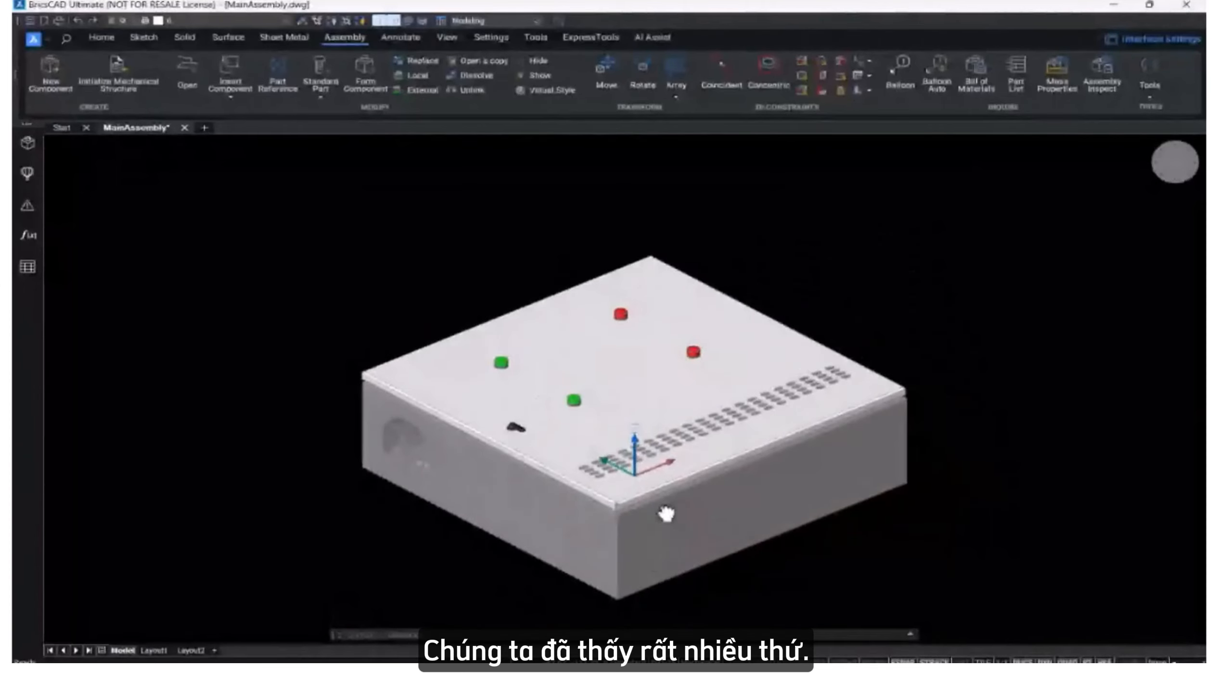
# Test the door's open degrees of freedom by trial-rotating it about its hinge axis, and cancel the rotation.
pyautogui.click(653, 428)
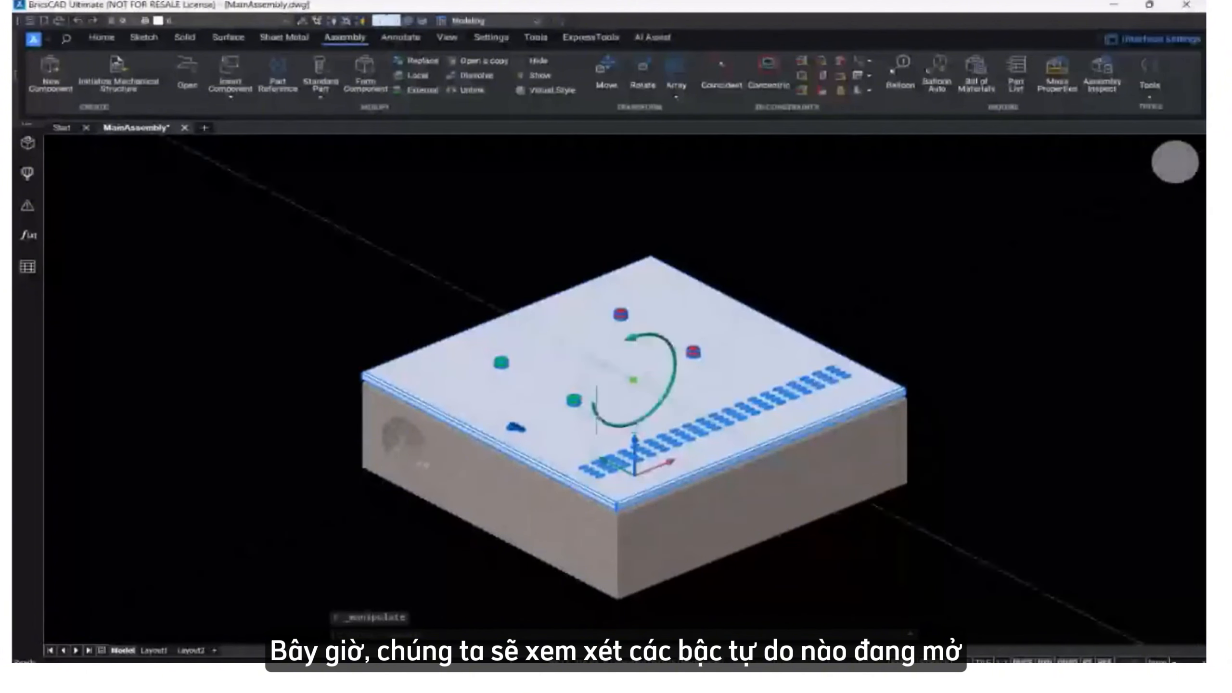
pyautogui.click(600, 388)
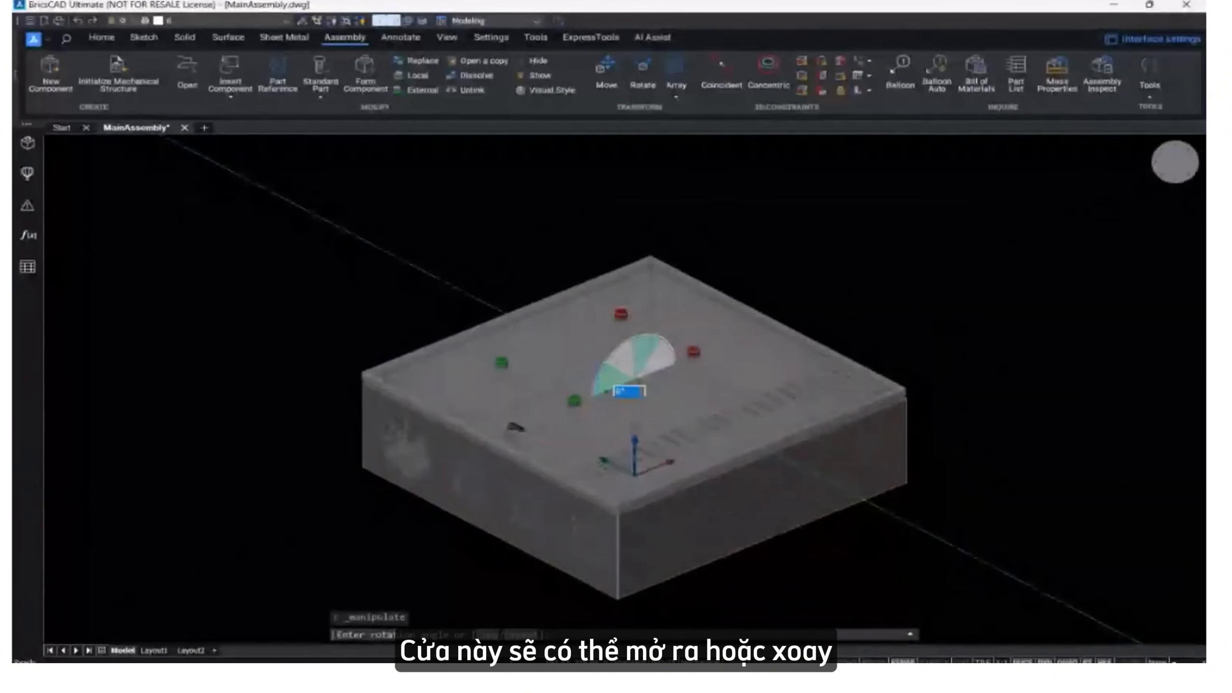
pyautogui.scroll(2, 602, 384)
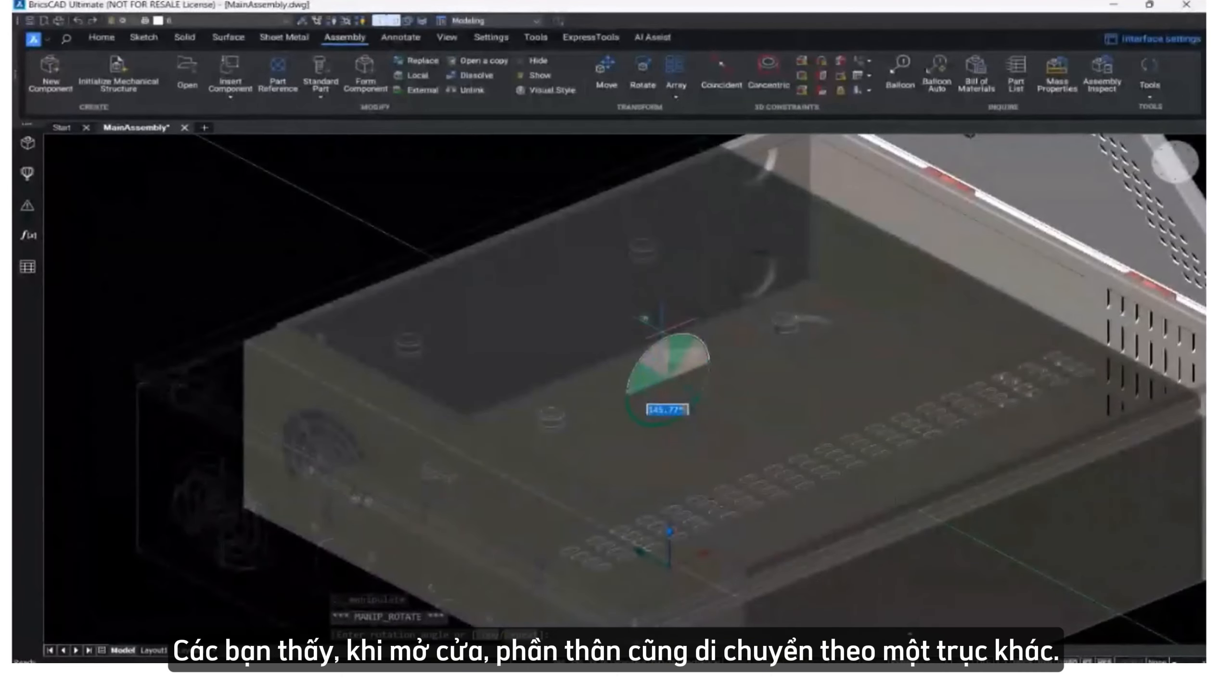
pyautogui.press('Escape')
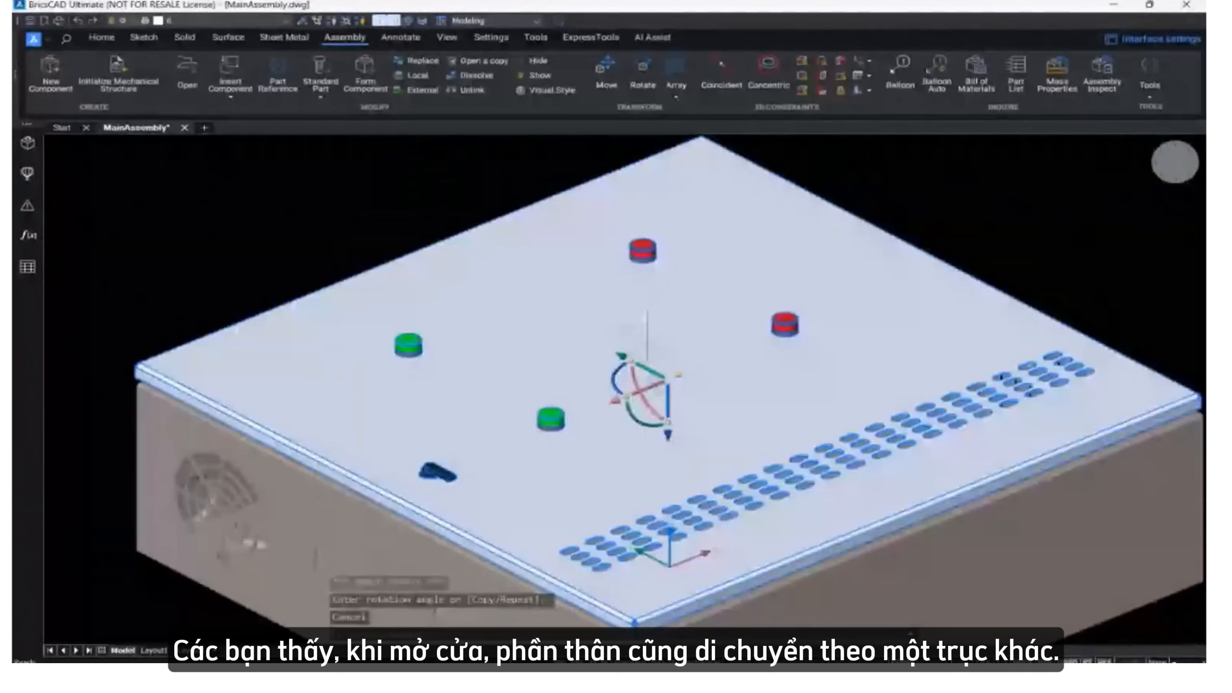
pyautogui.scroll(-4, 648, 348)
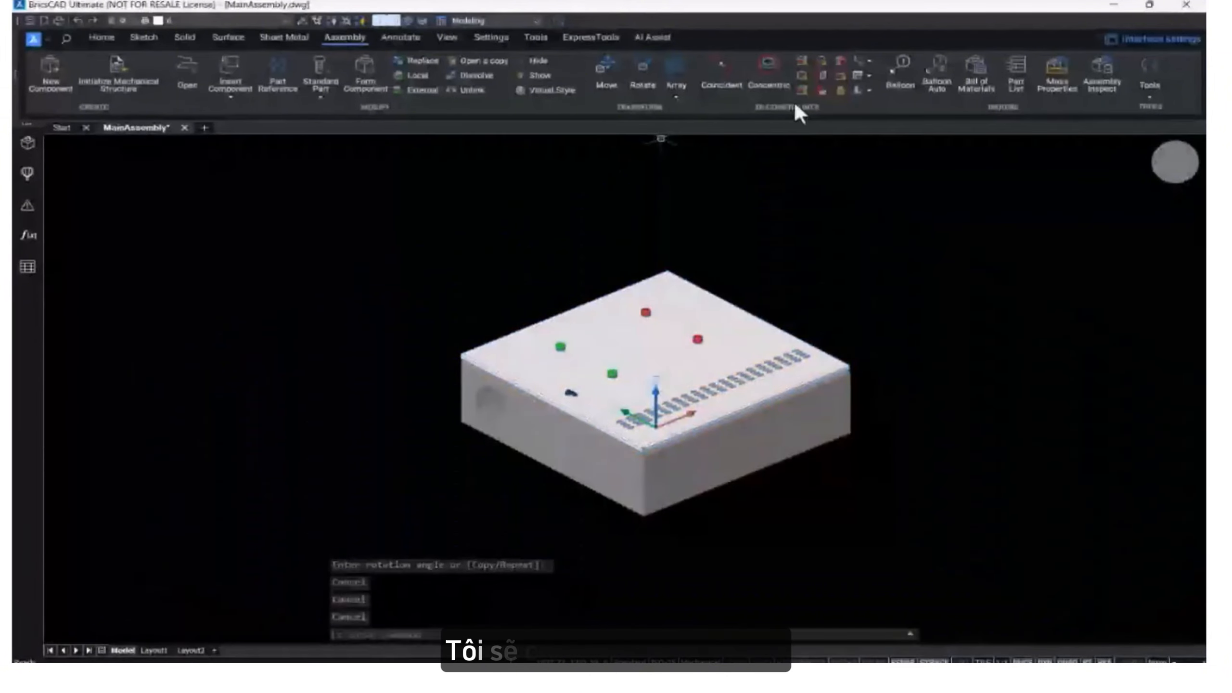
# Apply a 3D fix constraint to the enclosure body so it stays in place.
pyautogui.click(835, 95)
pyautogui.scroll(4, 607, 447)
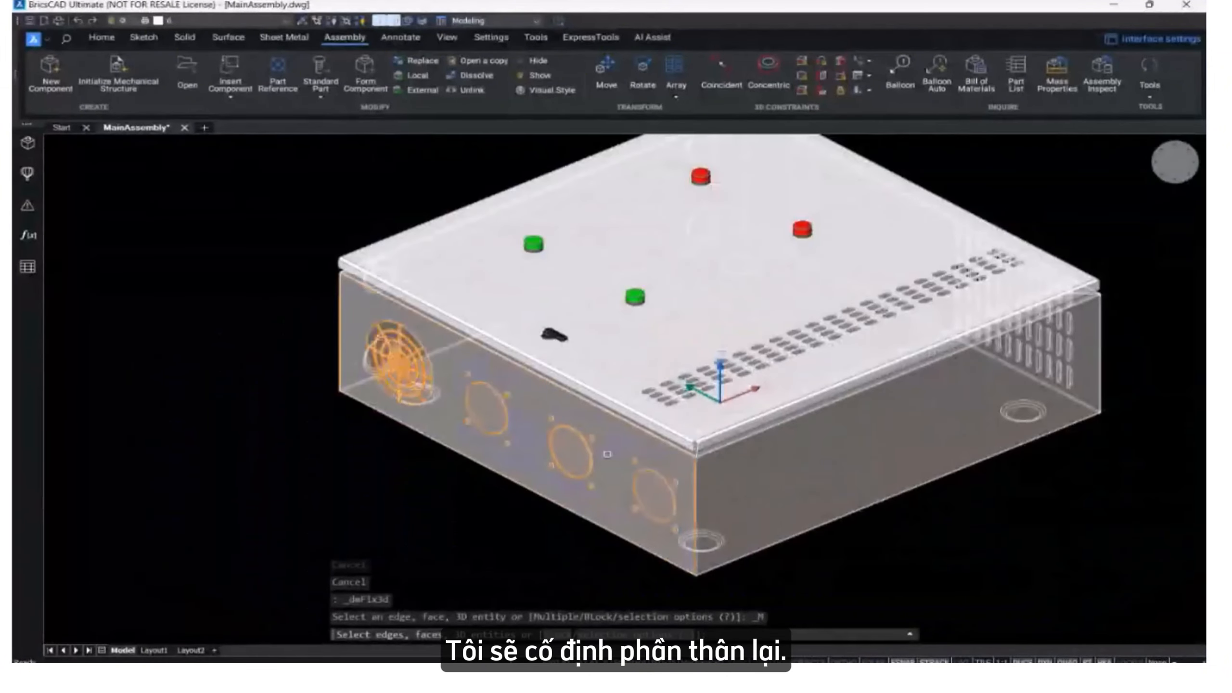
pyautogui.click(637, 460)
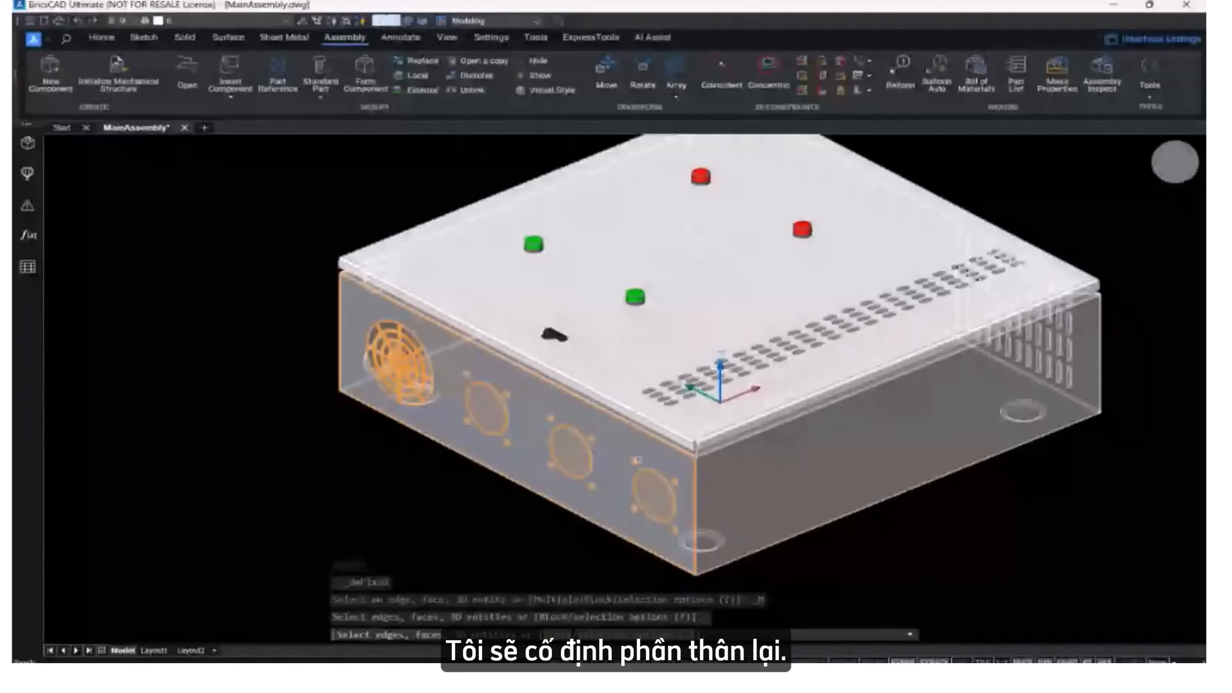
pyautogui.scroll(-4, 730, 483)
pyautogui.click(792, 474)
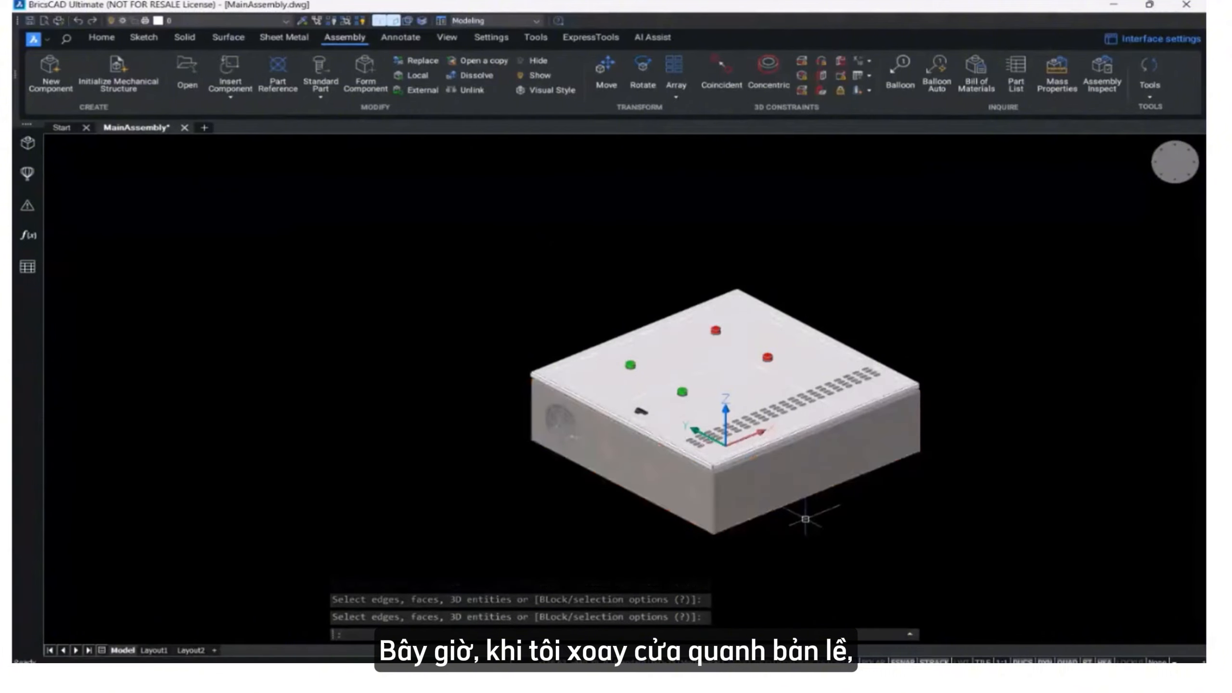
# Trial-rotate the door about its hinges against the fixed body to check the motion, and cancel the rotation.
pyautogui.click(755, 398)
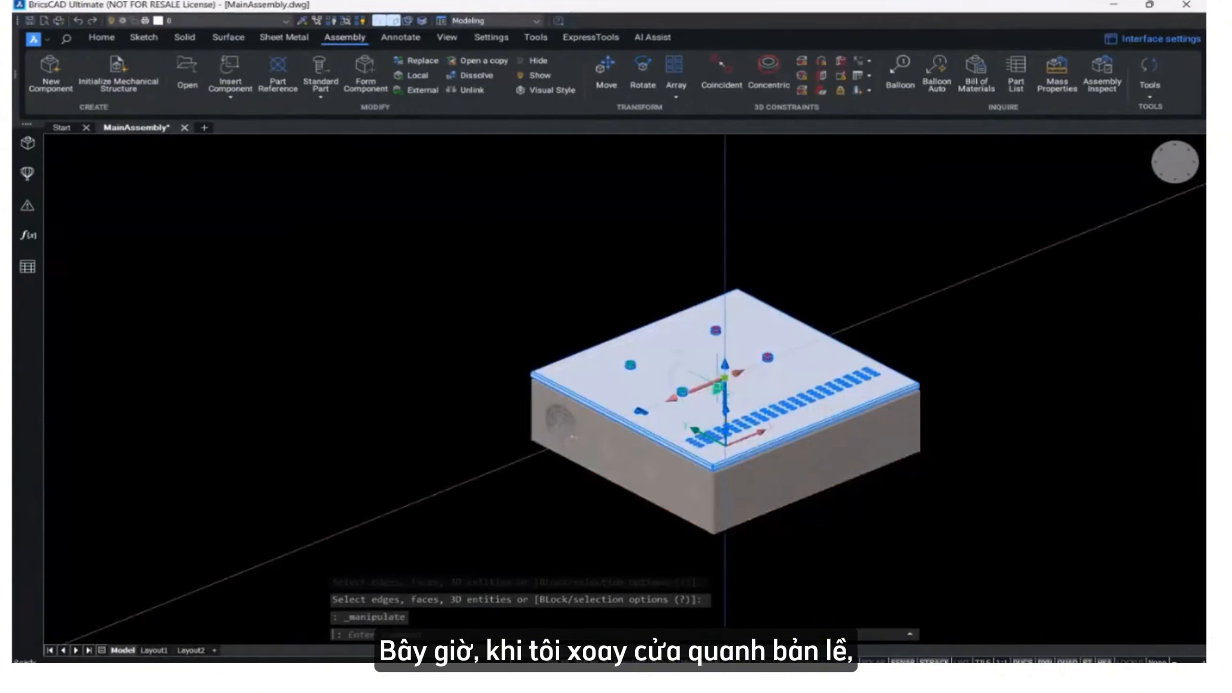
pyautogui.scroll(3, 661, 380)
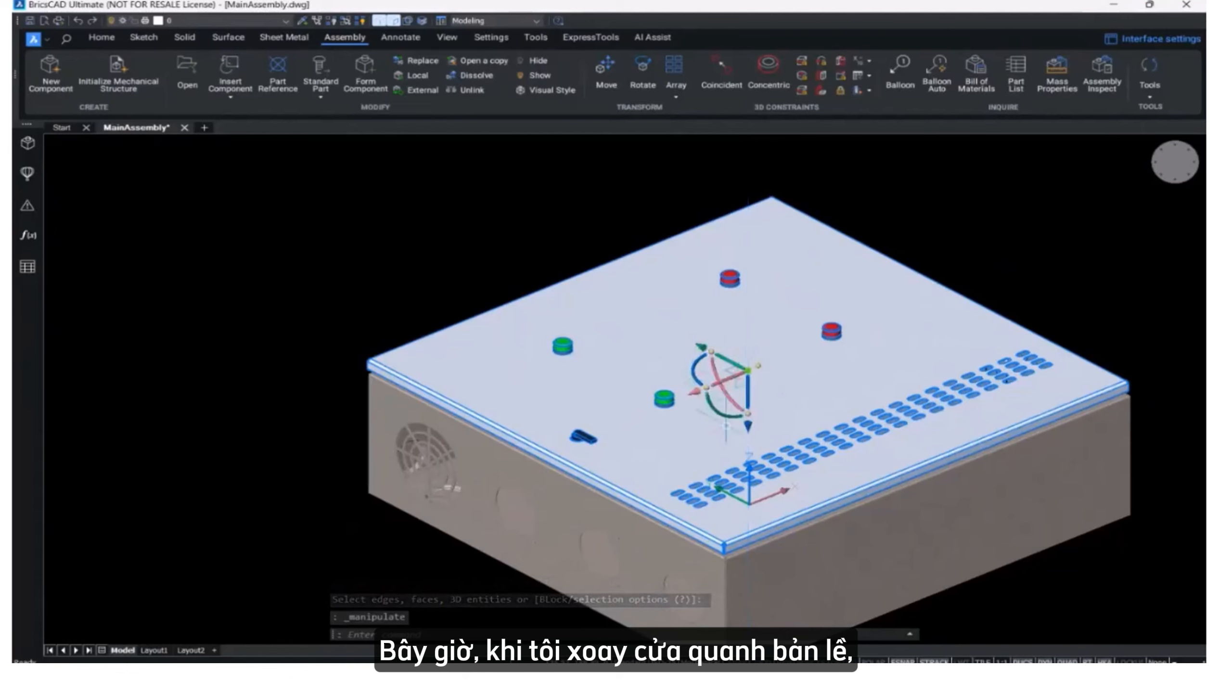
pyautogui.click(717, 402)
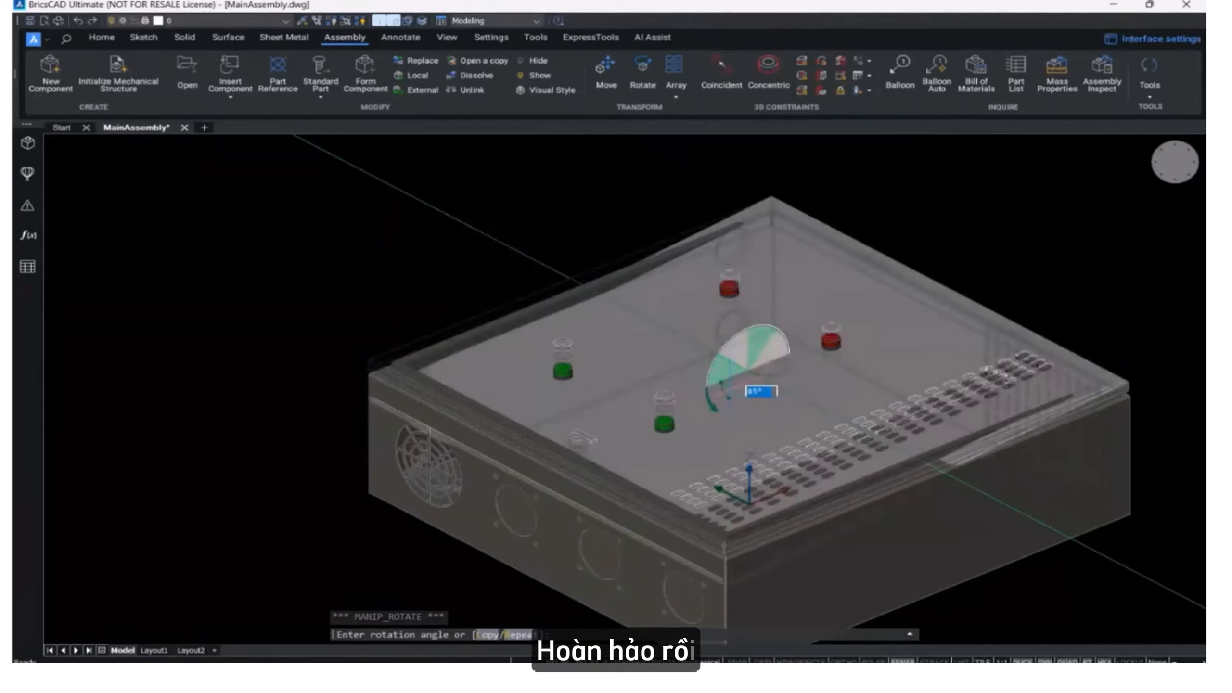
pyautogui.press('Escape')
pyautogui.scroll(-3, 734, 369)
pyautogui.press('Escape')
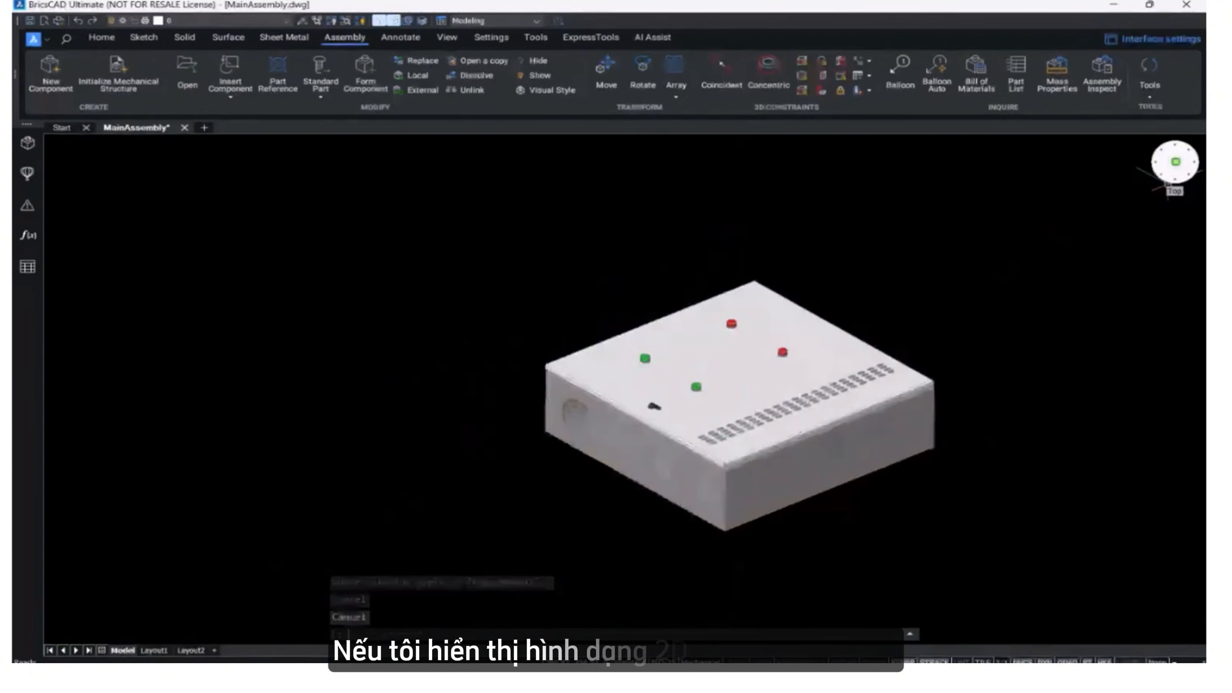
# Examine both hinges' placement along the door edge in a top view with the 2dWireframe visual style.
pyautogui.click(1168, 184)
pyautogui.click(509, 20)
pyautogui.click(485, 33)
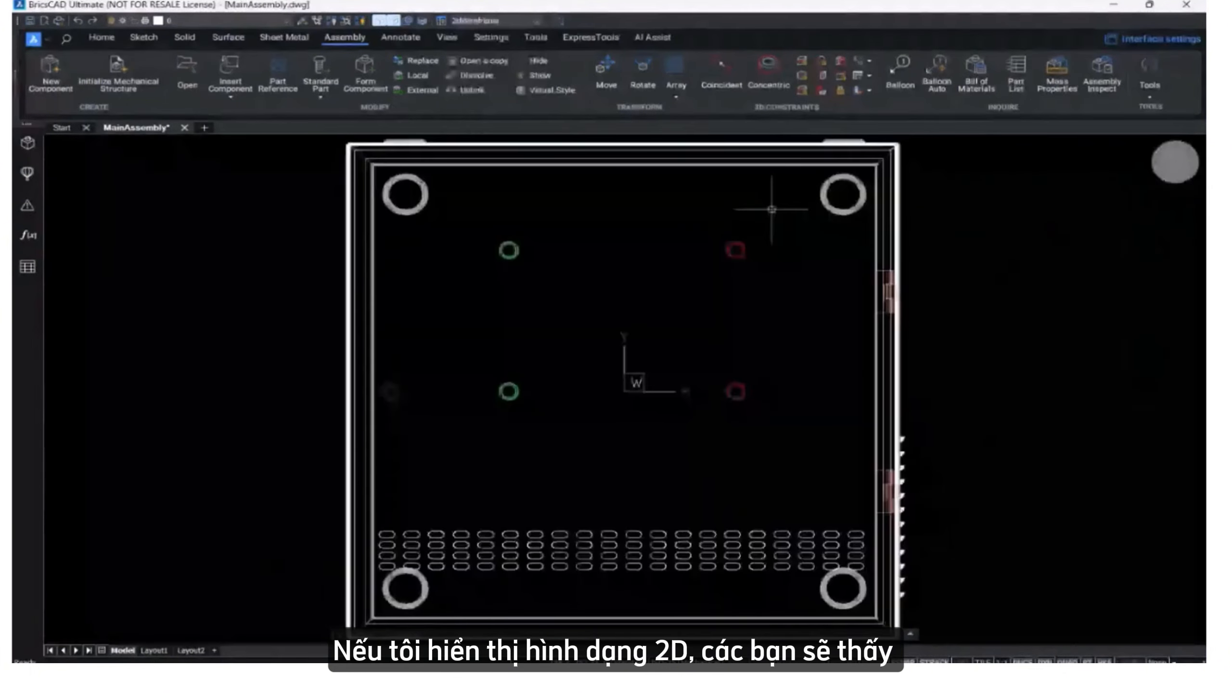
pyautogui.scroll(5, 881, 291)
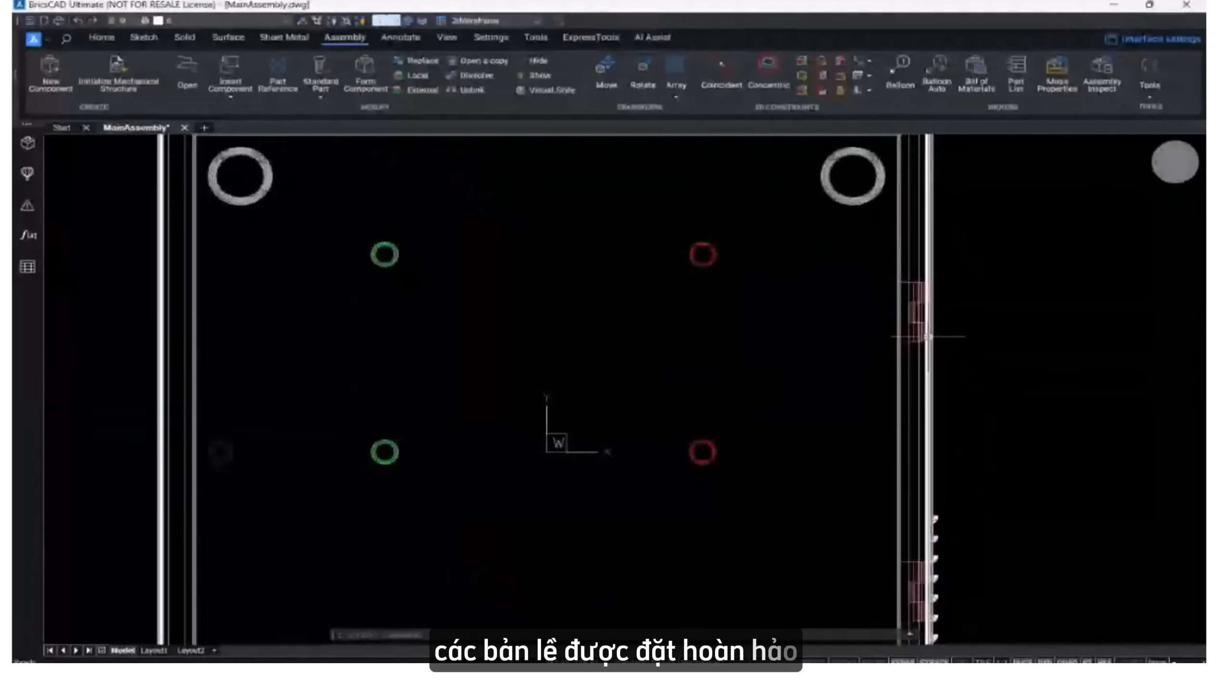
pyautogui.scroll(8, 927, 334)
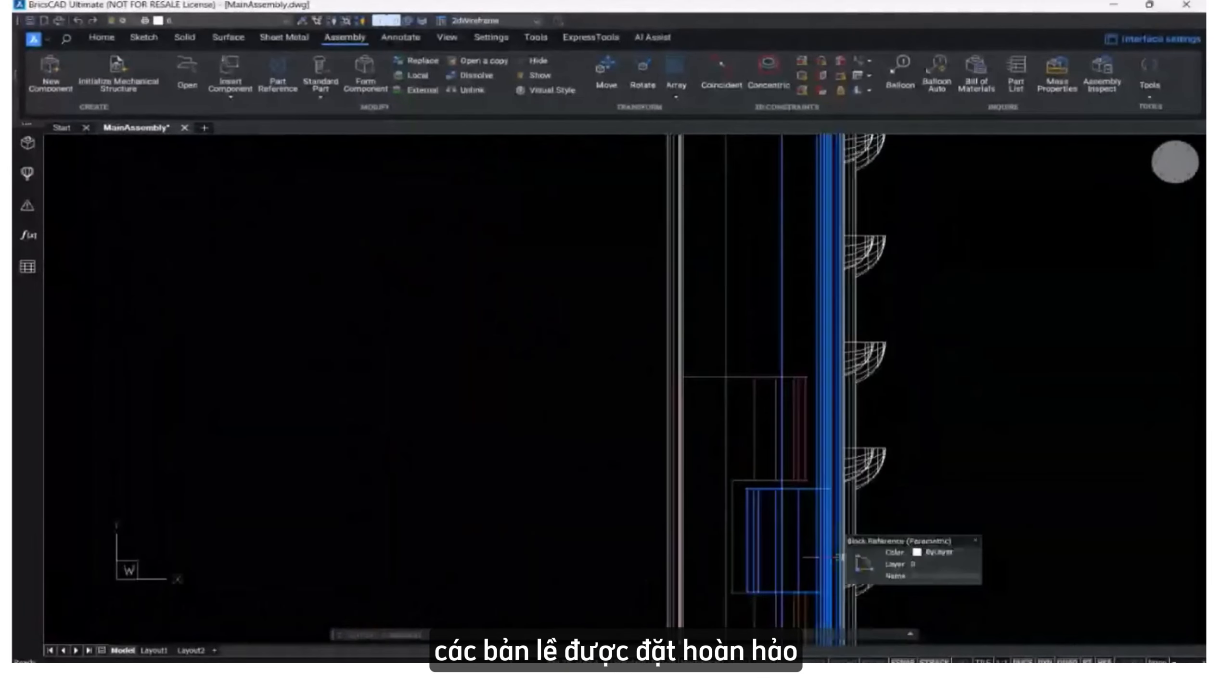
pyautogui.scroll(-6, 837, 558)
pyautogui.scroll(-3, 828, 553)
pyautogui.moveTo(653, 520)
pyautogui.mouseDown(button='middle')
pyautogui.moveTo(762, 482)
pyautogui.moveTo(782, 443)
pyautogui.mouseUp(button='middle')
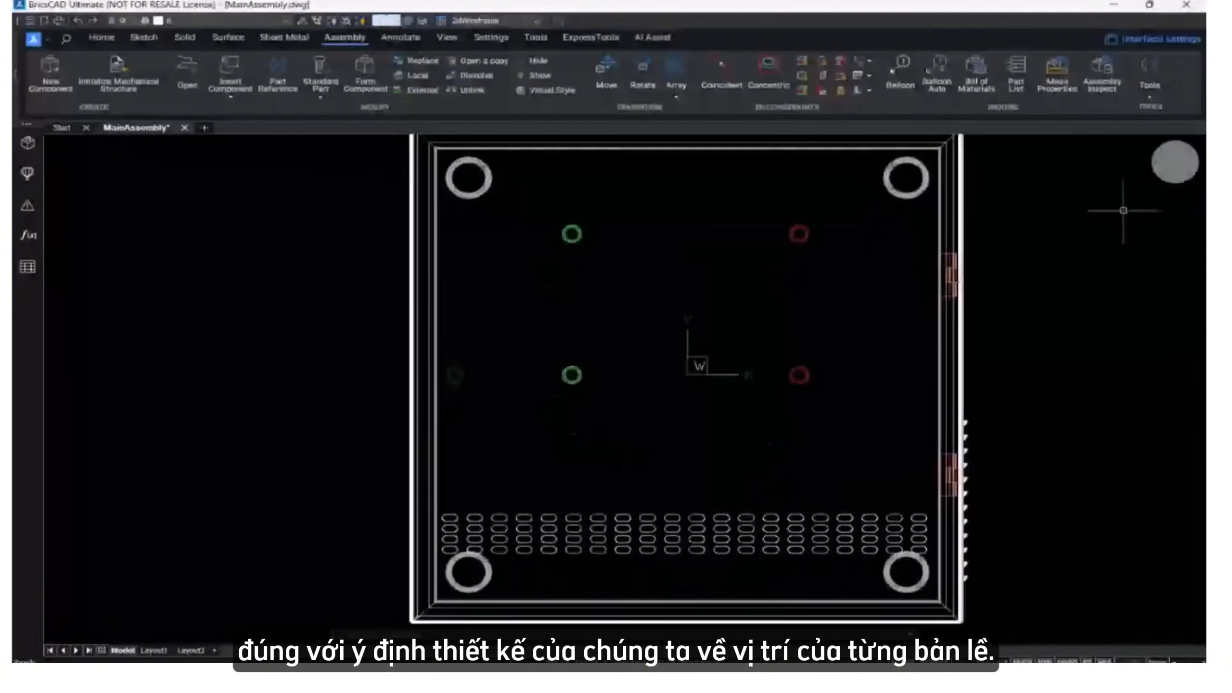
# Restore the isometric view with the Modeling visual style and save the assembly drawing.
pyautogui.click(1161, 174)
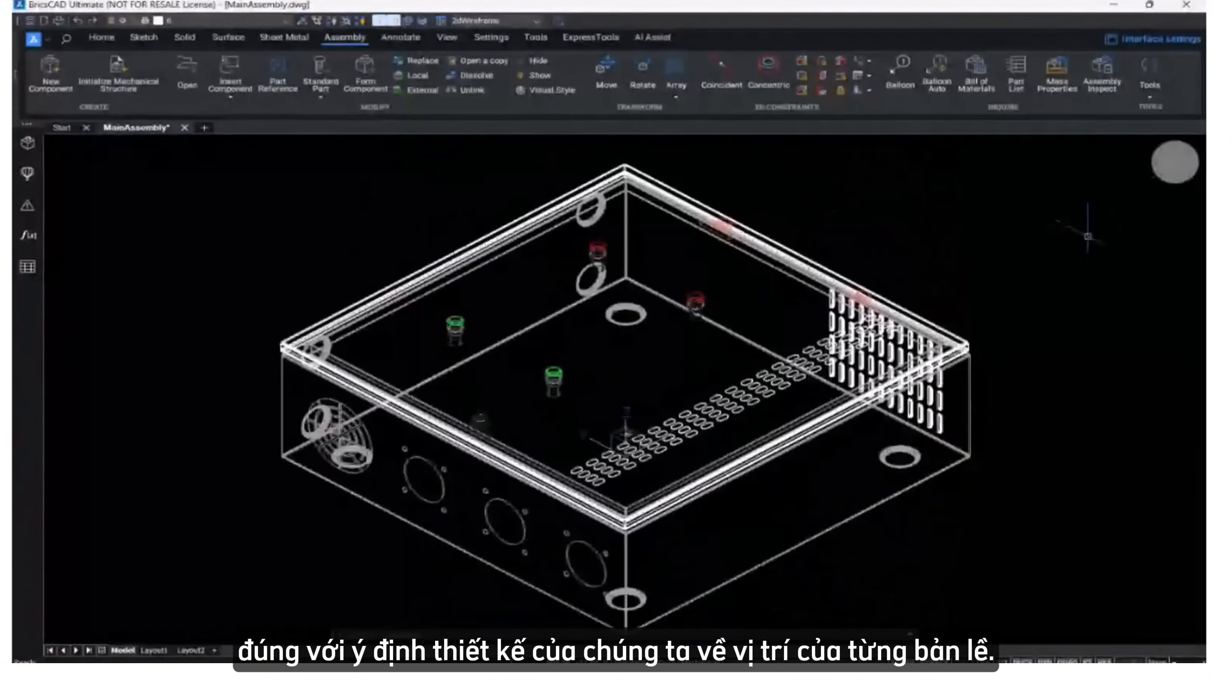
pyautogui.click(533, 20)
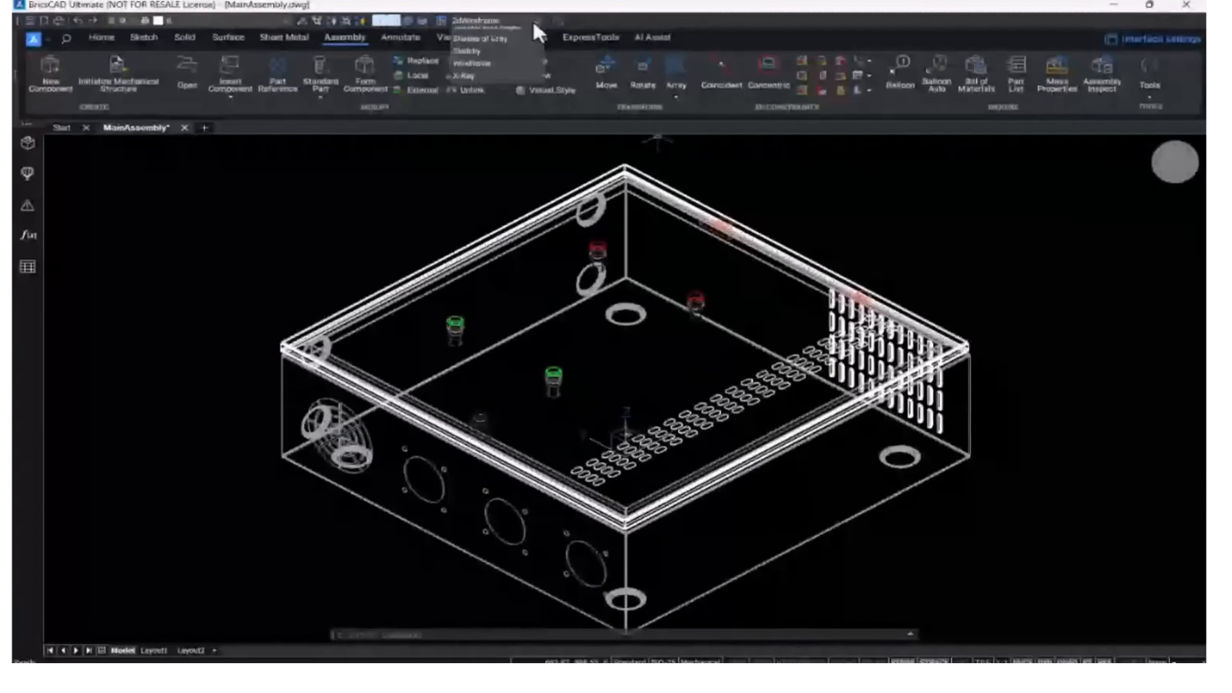
pyautogui.click(479, 71)
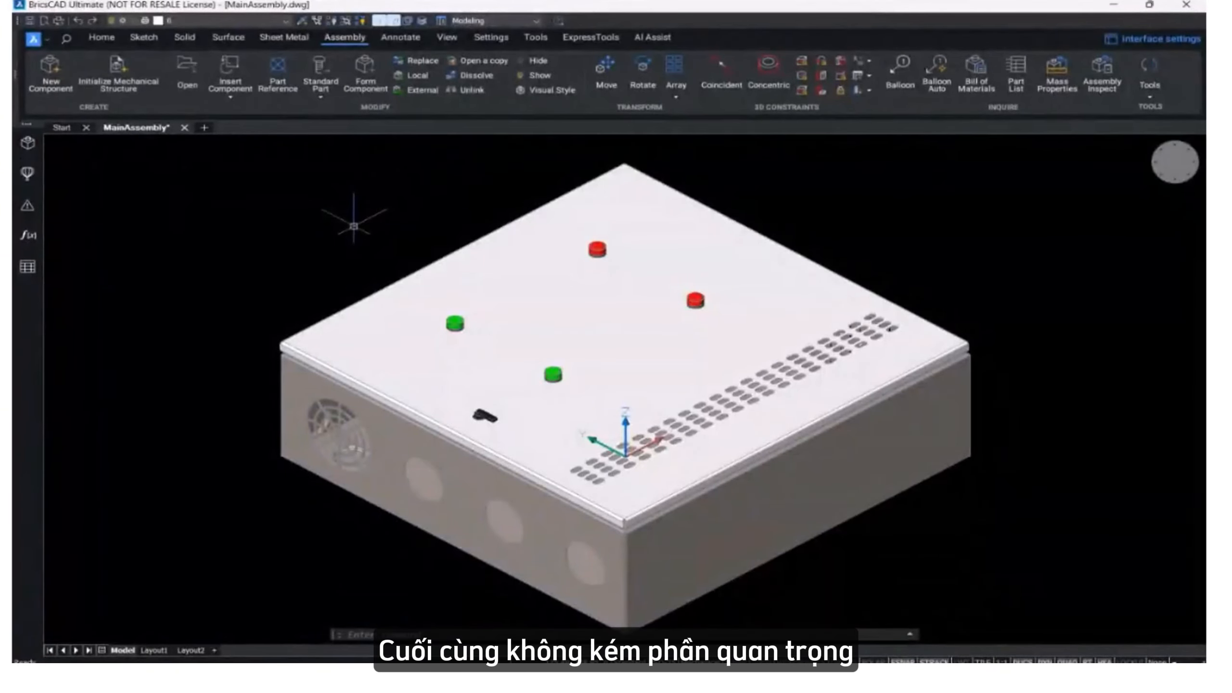
pyautogui.click(29, 20)
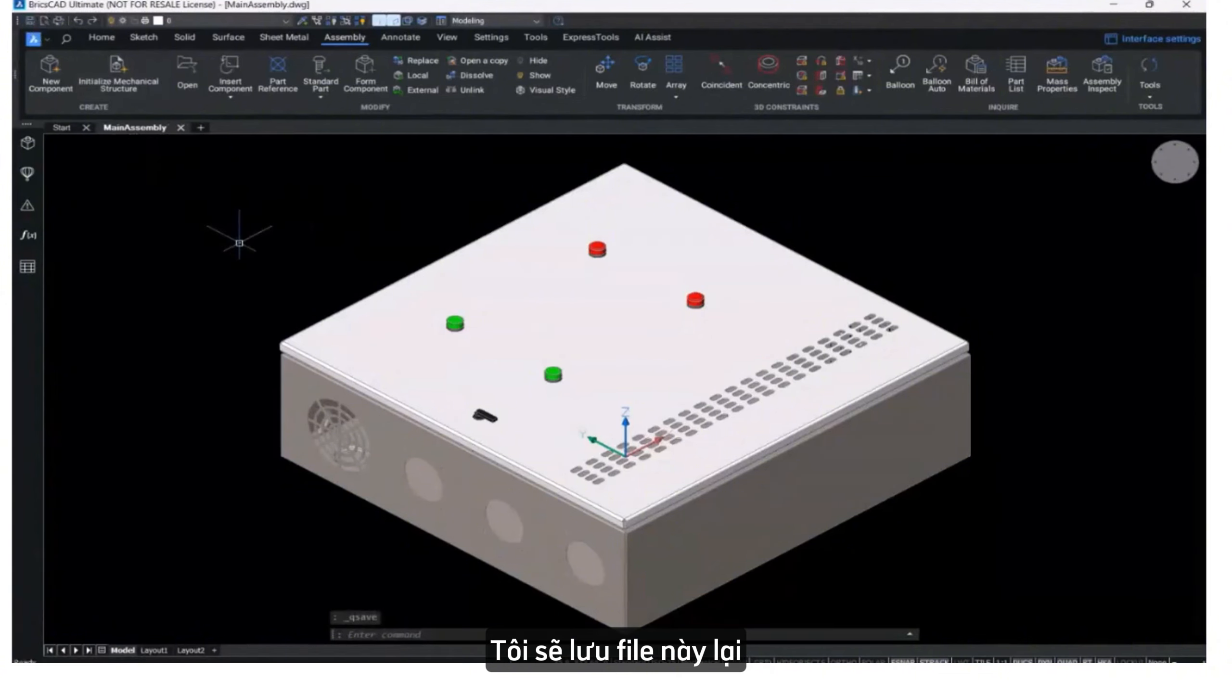
# Open Layout1 and delete its existing viewport.
pyautogui.click(405, 38)
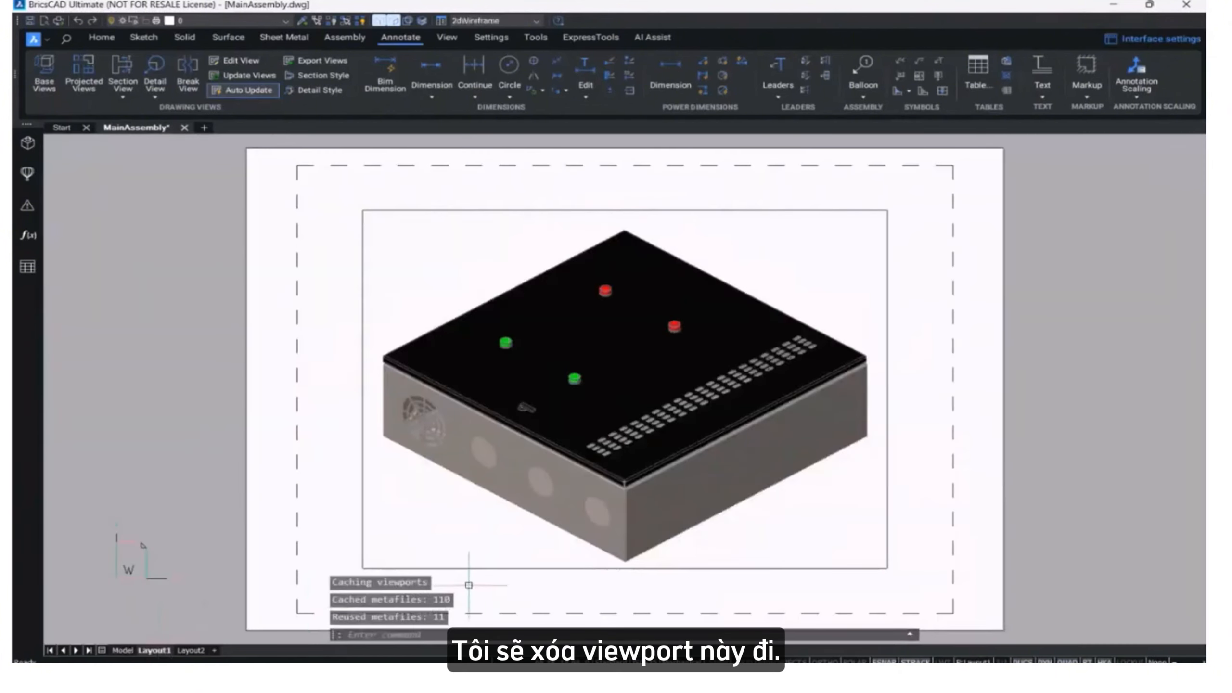
pyautogui.click(470, 568)
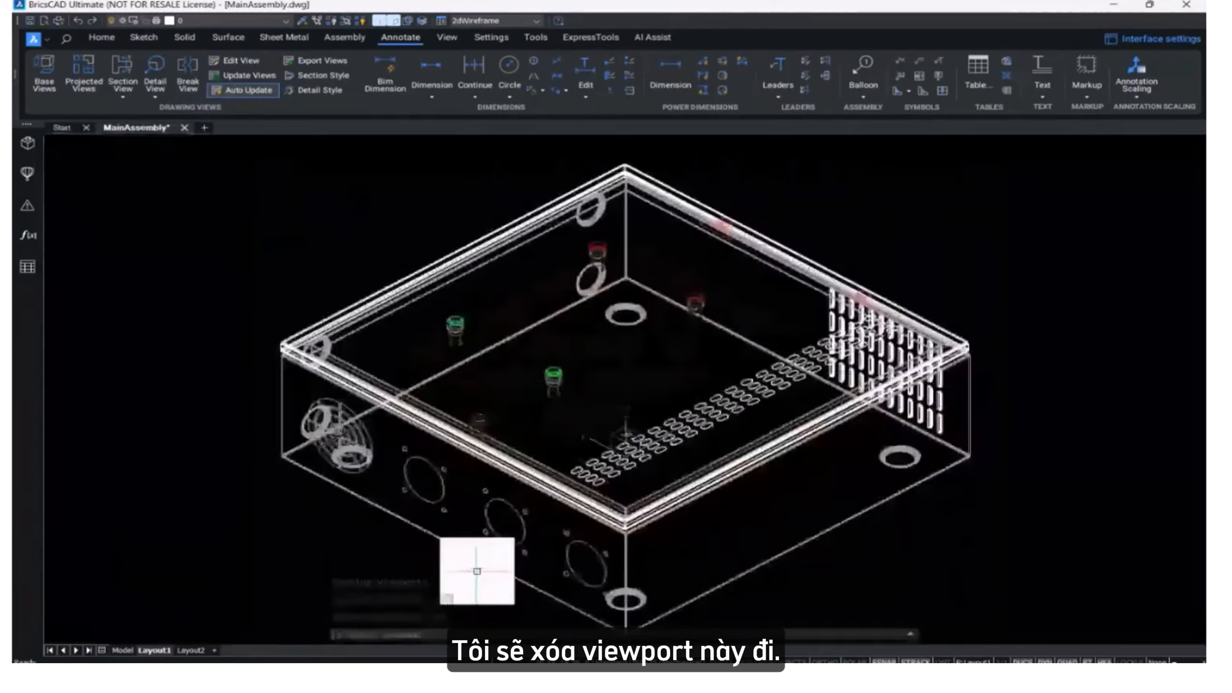
pyautogui.press('Delete')
# Set Layout1's paper size to ISO A3 (297.00 x 420.00 MM) in its page setup.
pyautogui.rightClick(165, 651)
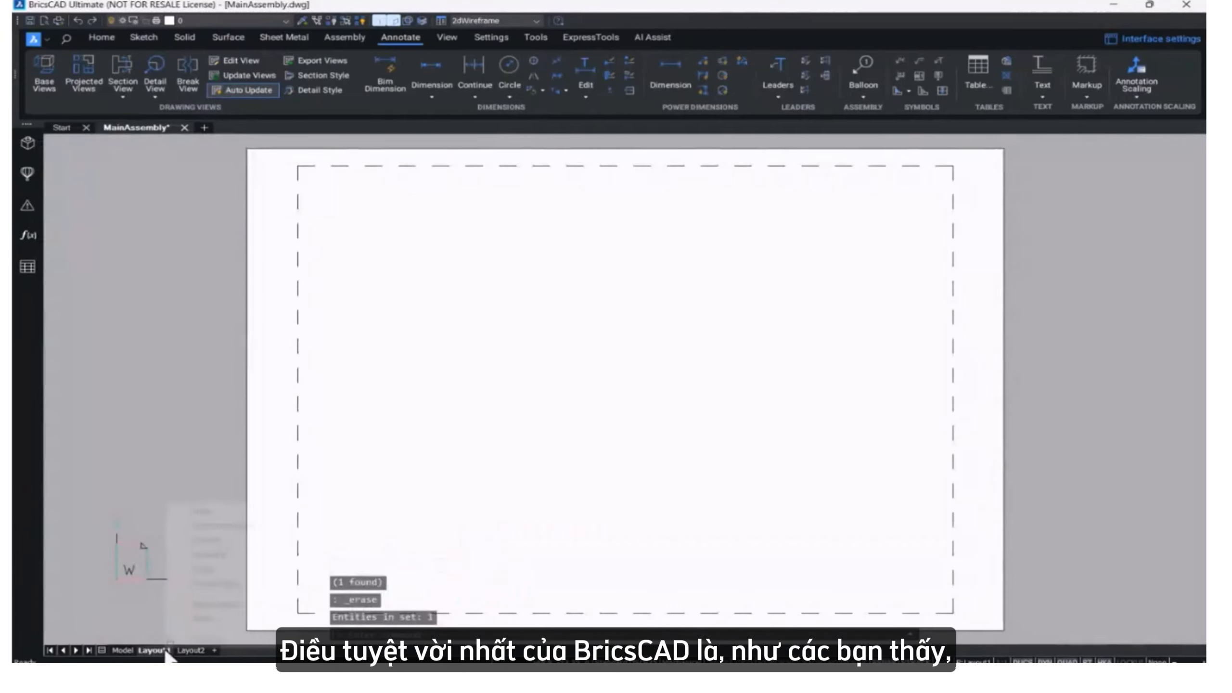
pyautogui.click(227, 607)
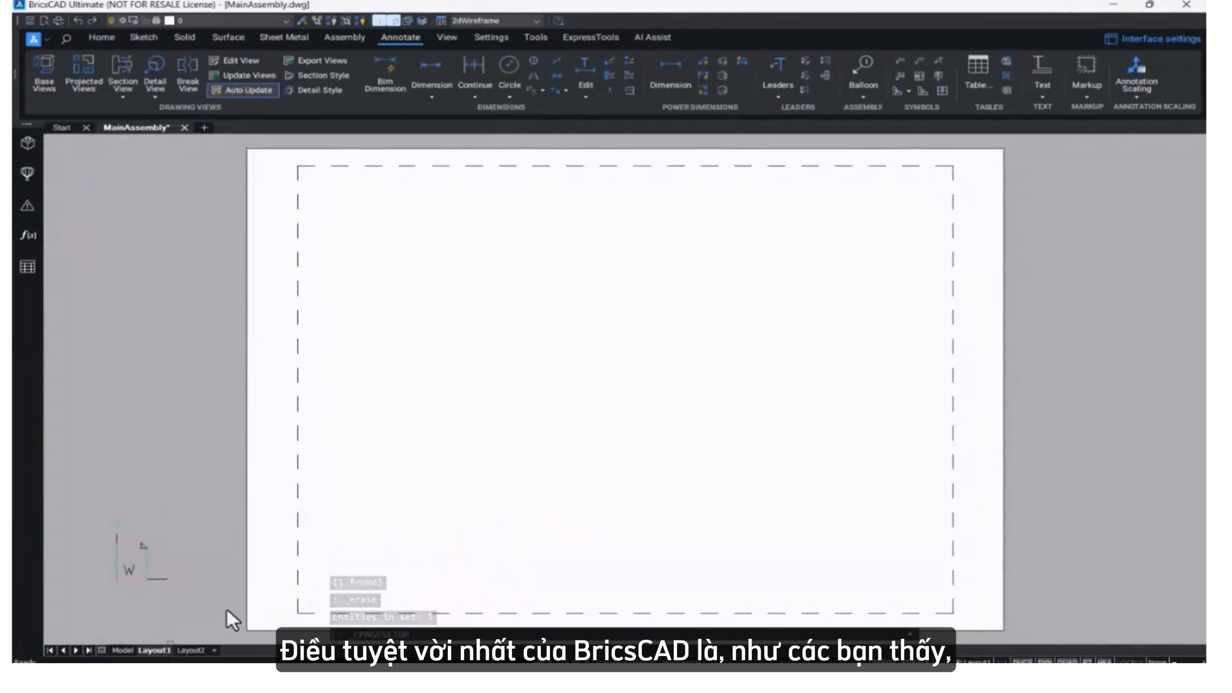
pyautogui.click(441, 227)
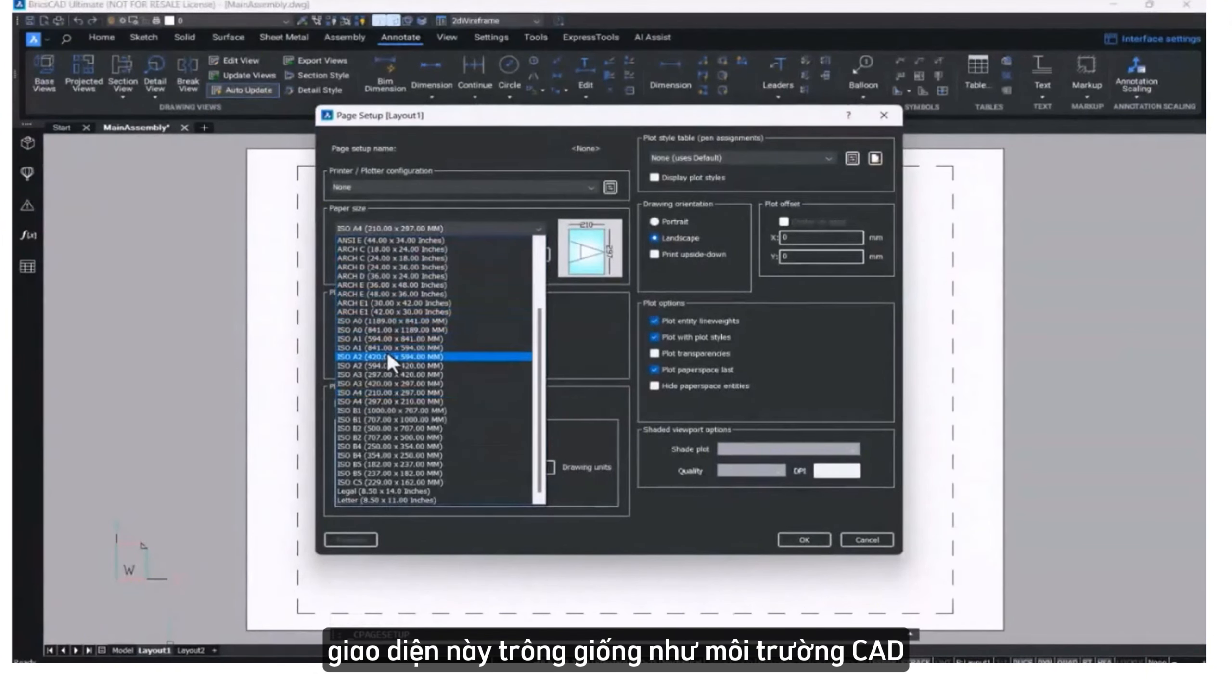
pyautogui.click(371, 373)
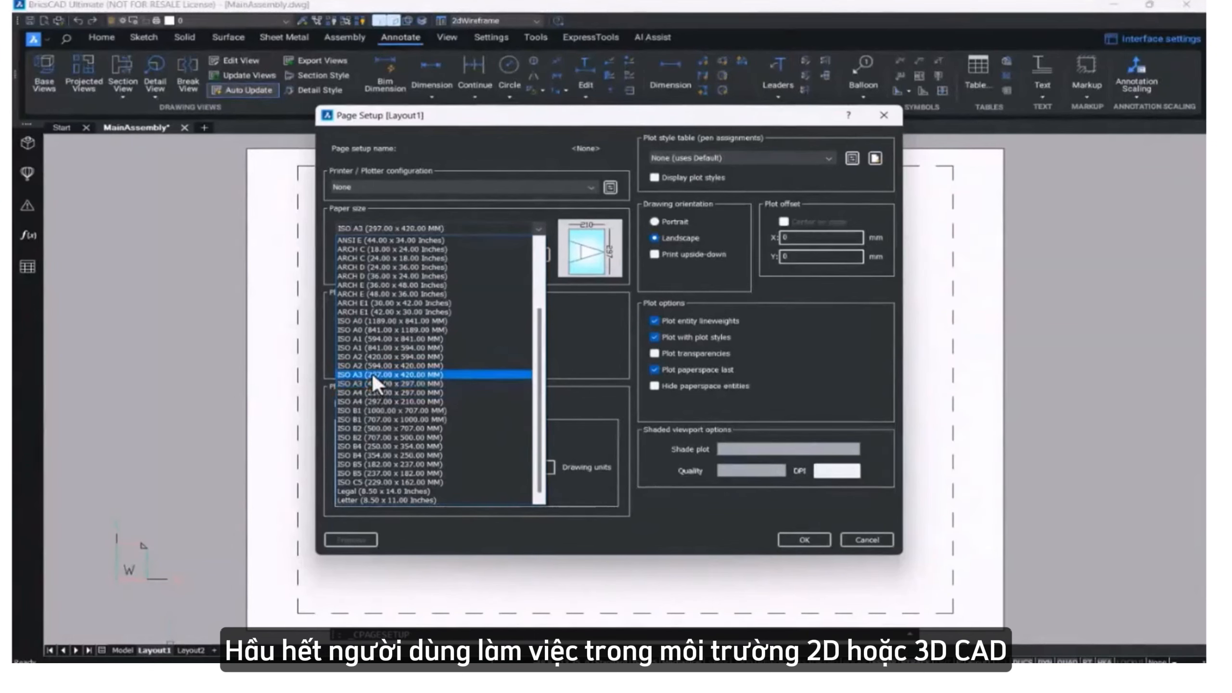
pyautogui.click(810, 543)
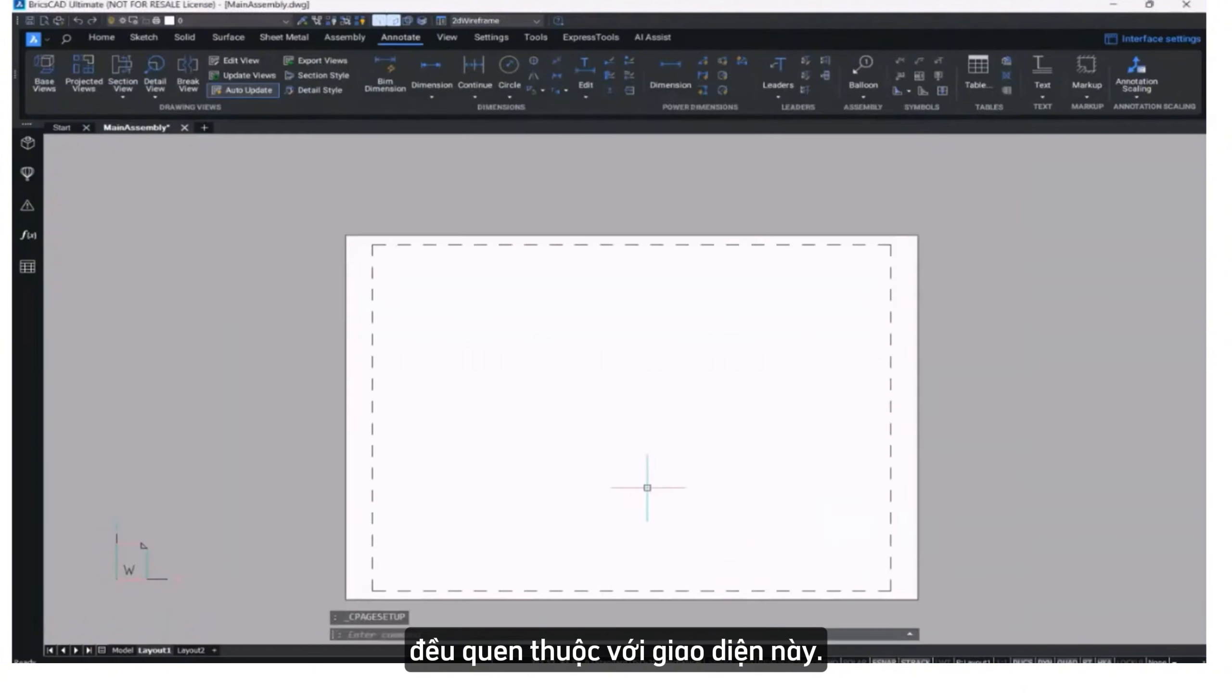
pyautogui.moveTo(641, 489); pyautogui.dragTo(620, 455, button='middle')
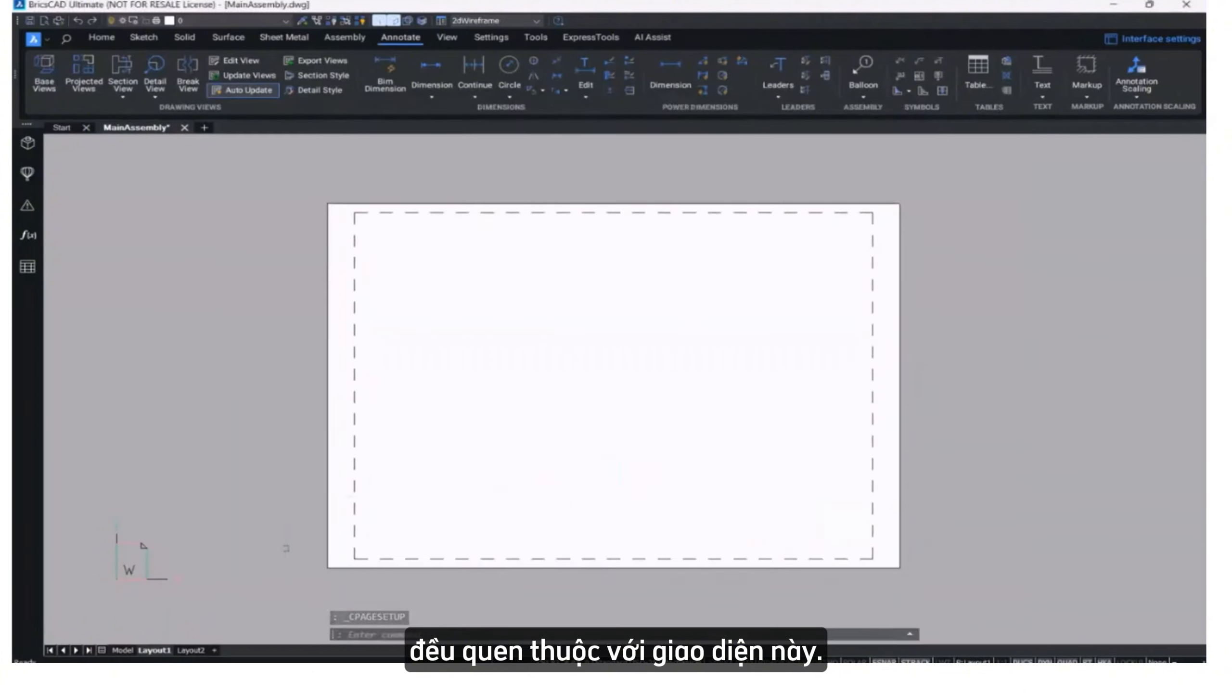
# Generate a base view of the entire model on Layout1, placing it in the sheet's upper-left corner.
pyautogui.click(124, 651)
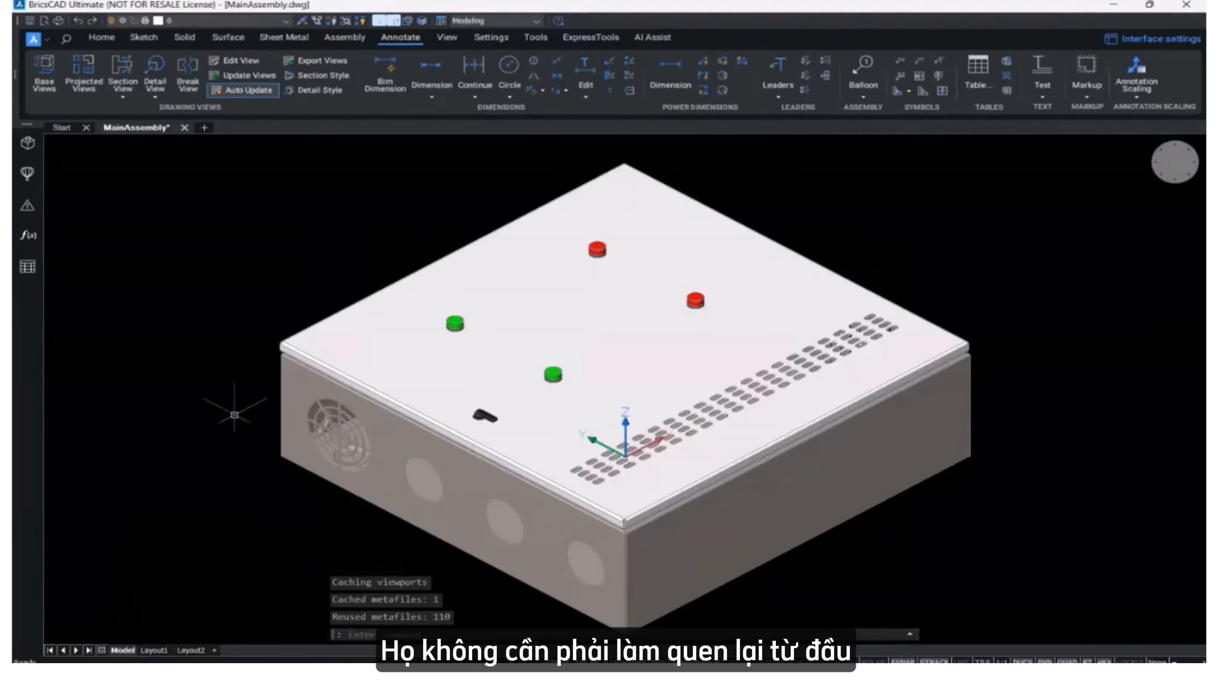
pyautogui.click(46, 73)
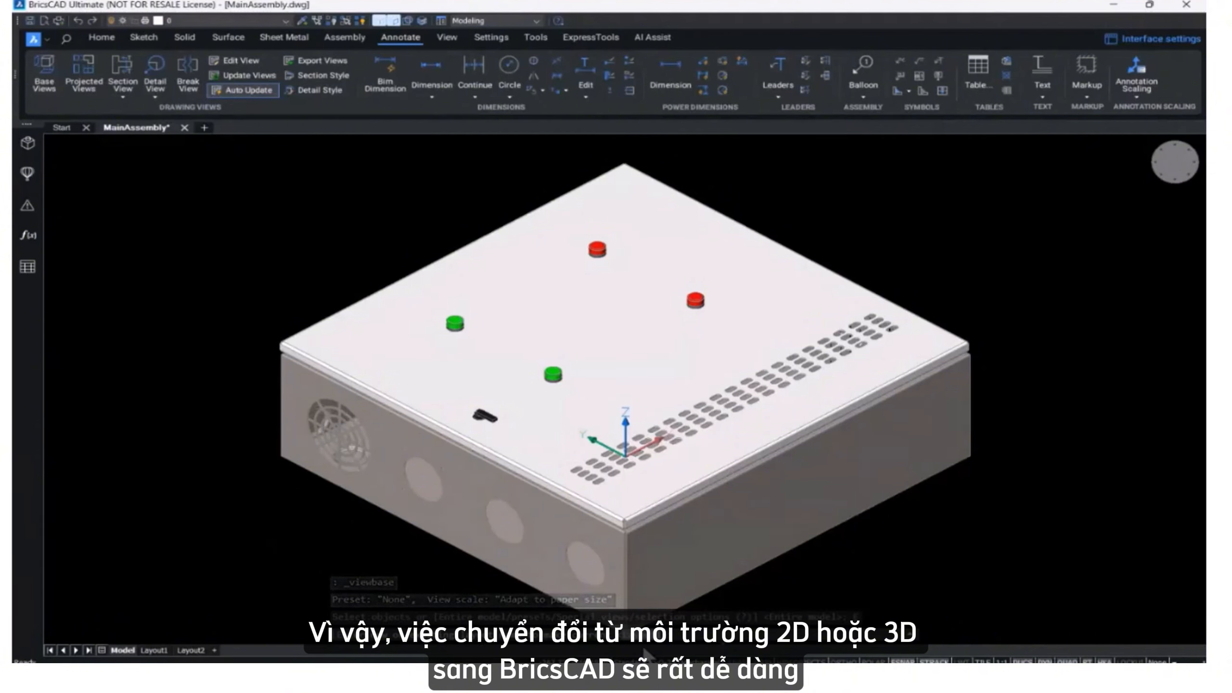
pyautogui.press('Return')
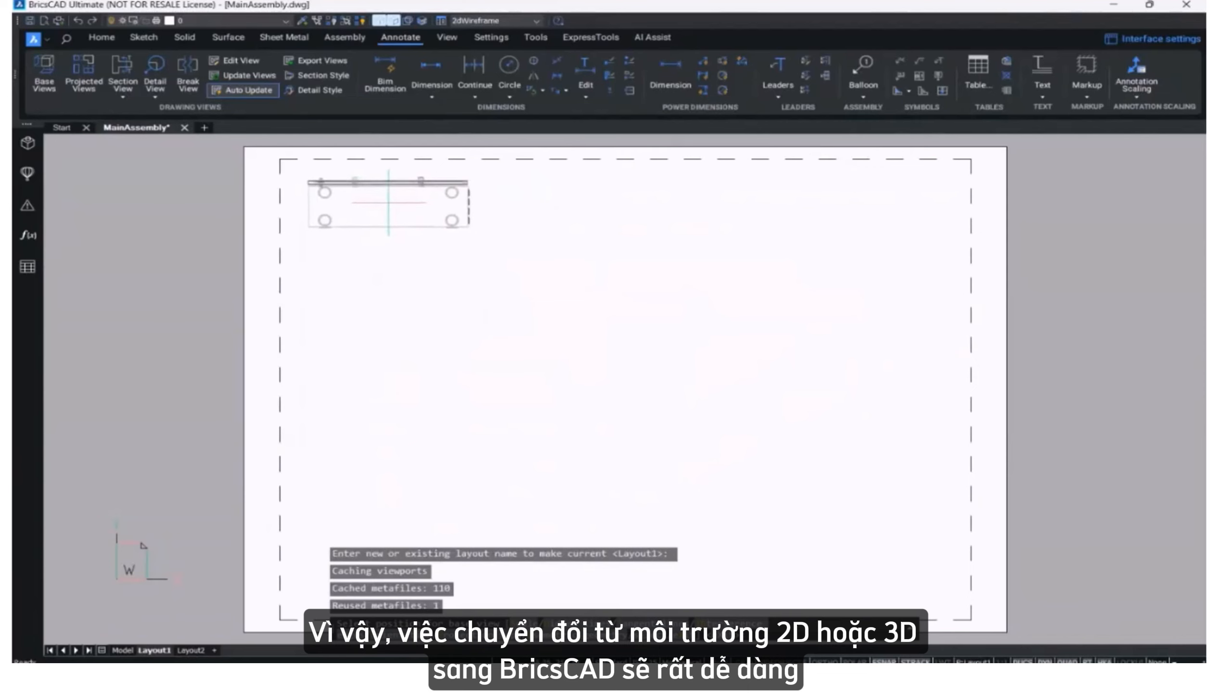
pyautogui.click(388, 203)
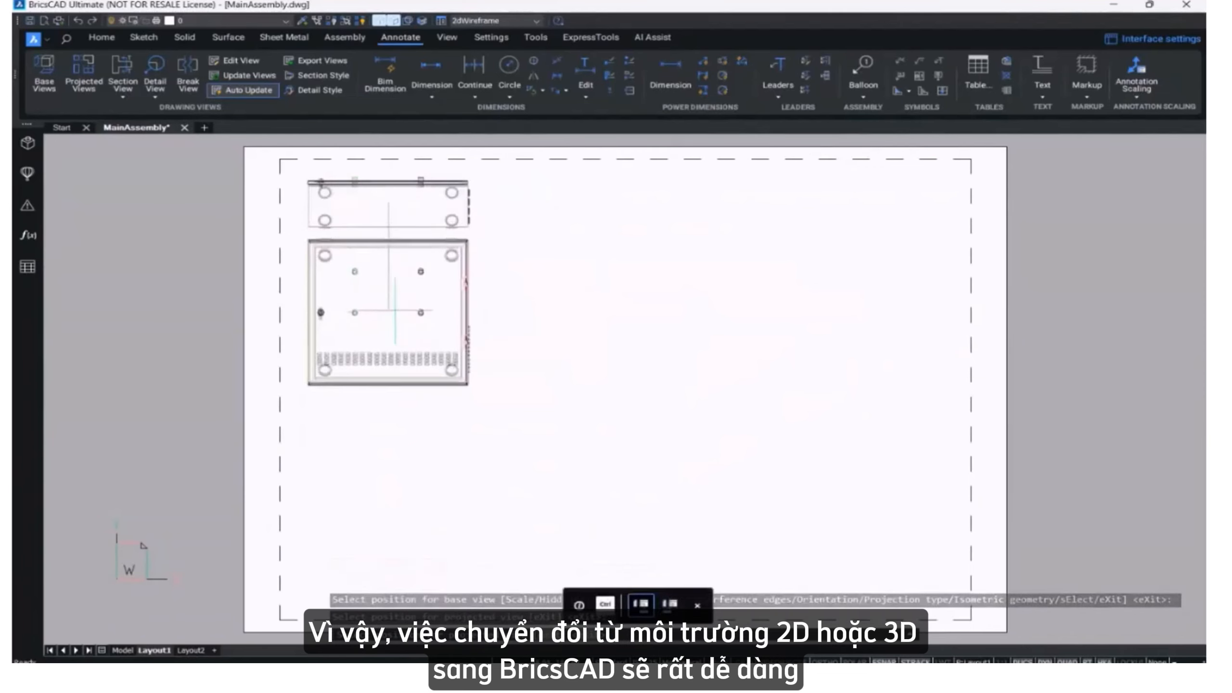
# Place projected views: a plan below the base view, a side view to its right and an isometric in the sheet's lower-right corner.
pyautogui.click(390, 311)
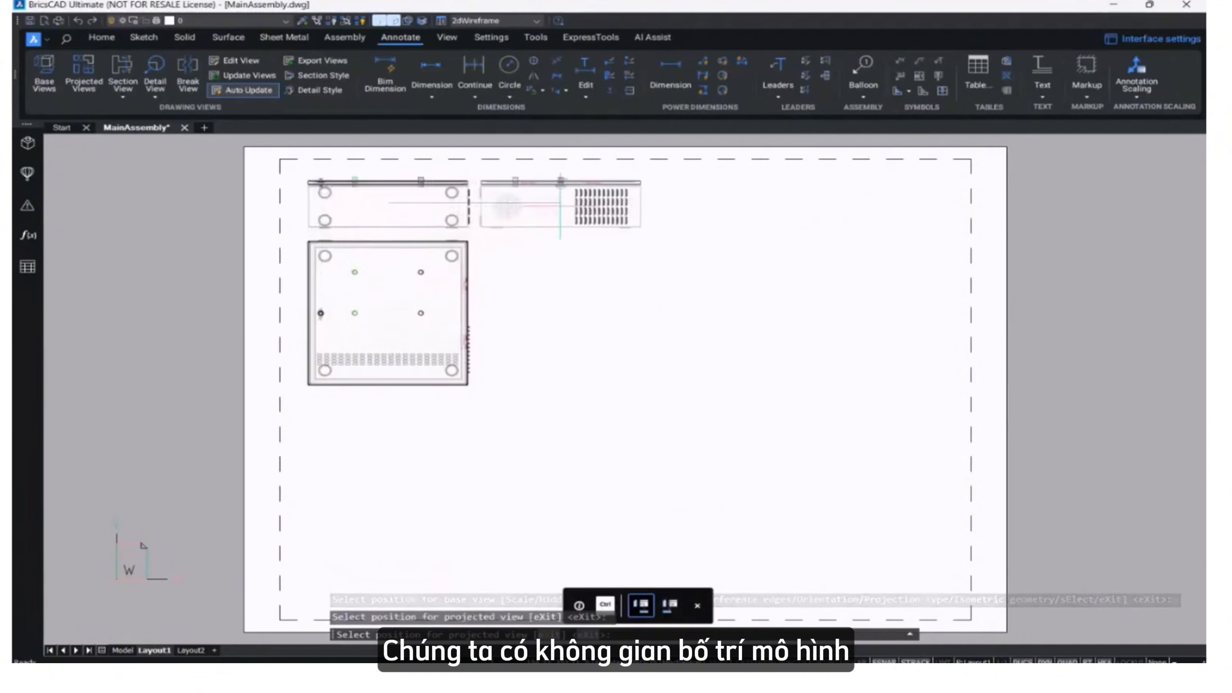
pyautogui.click(560, 204)
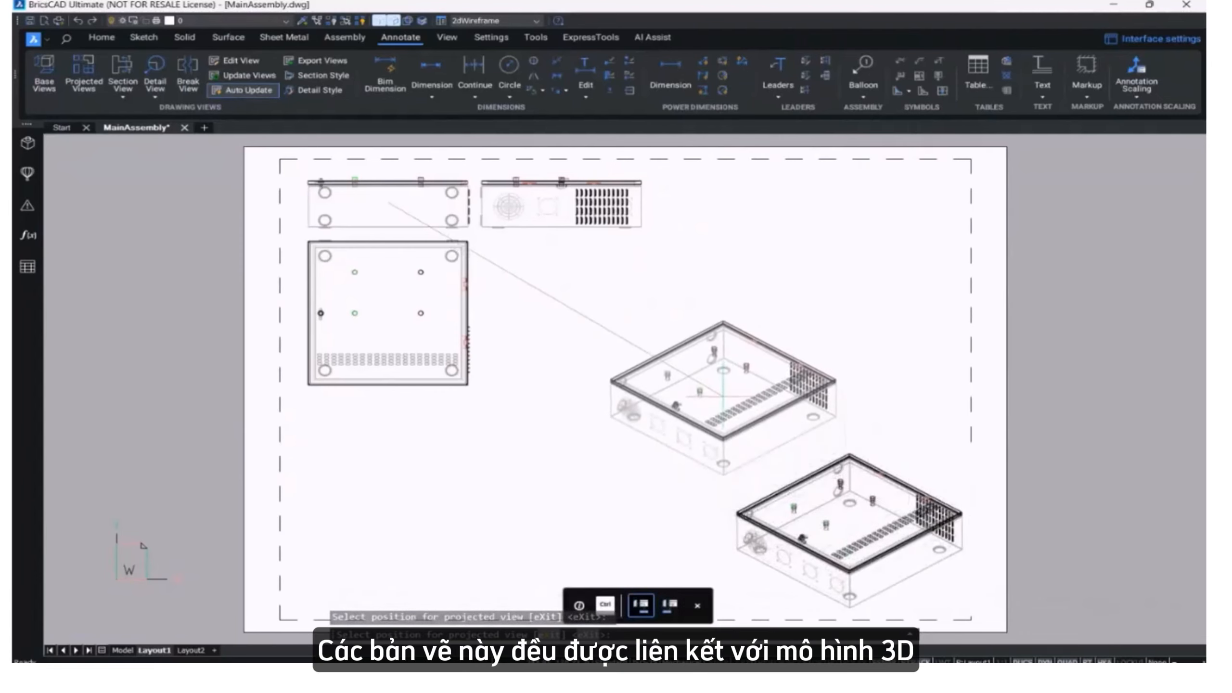
pyautogui.click(722, 397)
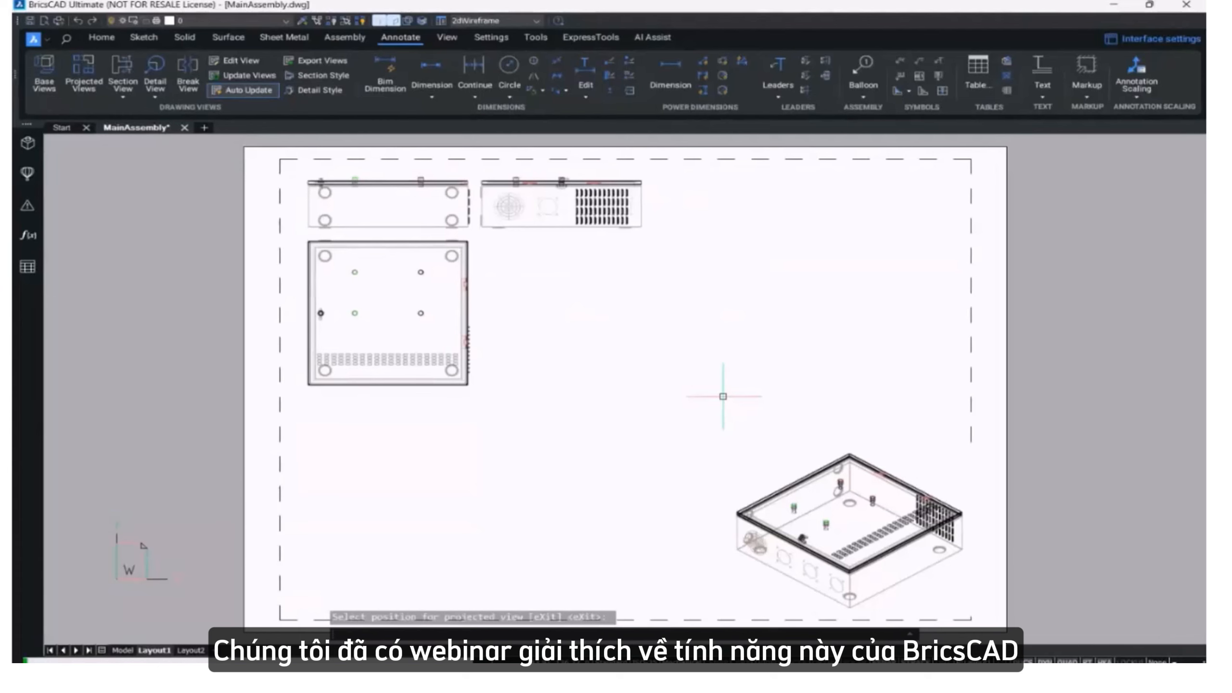
# Finish the projected views and set the isometric drawing view's geometry to 3D.
pyautogui.press('Return')
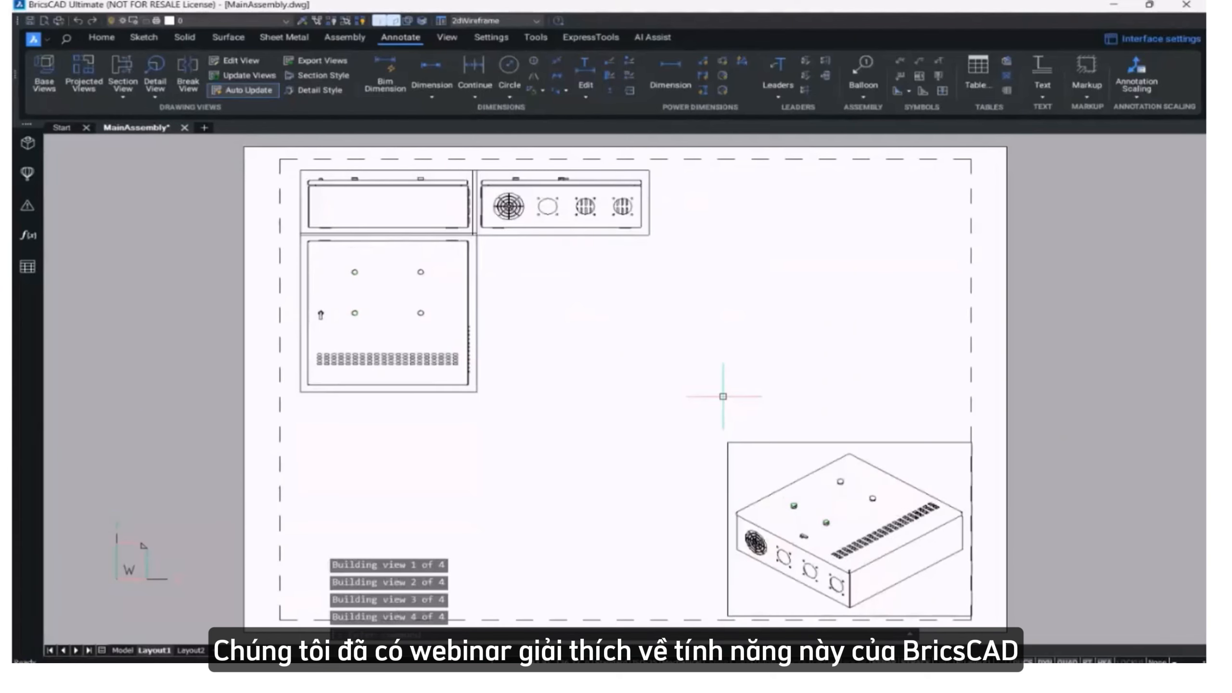
pyautogui.click(807, 443)
pyautogui.hotkey('ctrl', '1')
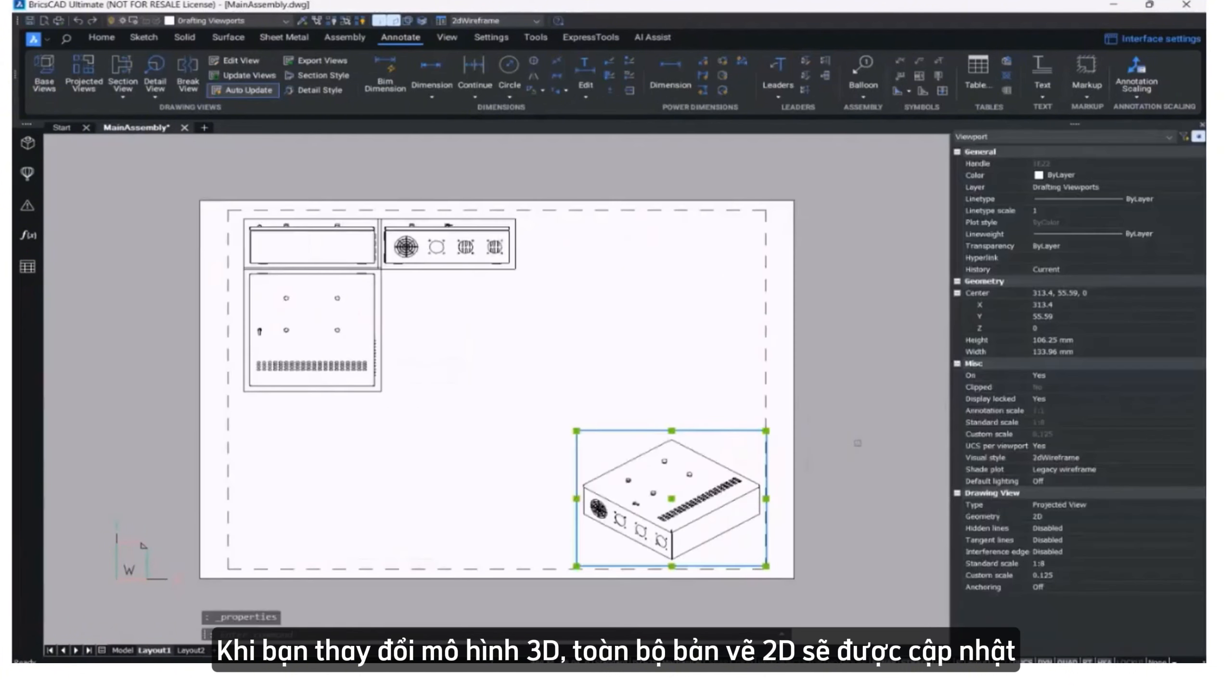
pyautogui.click(1058, 512)
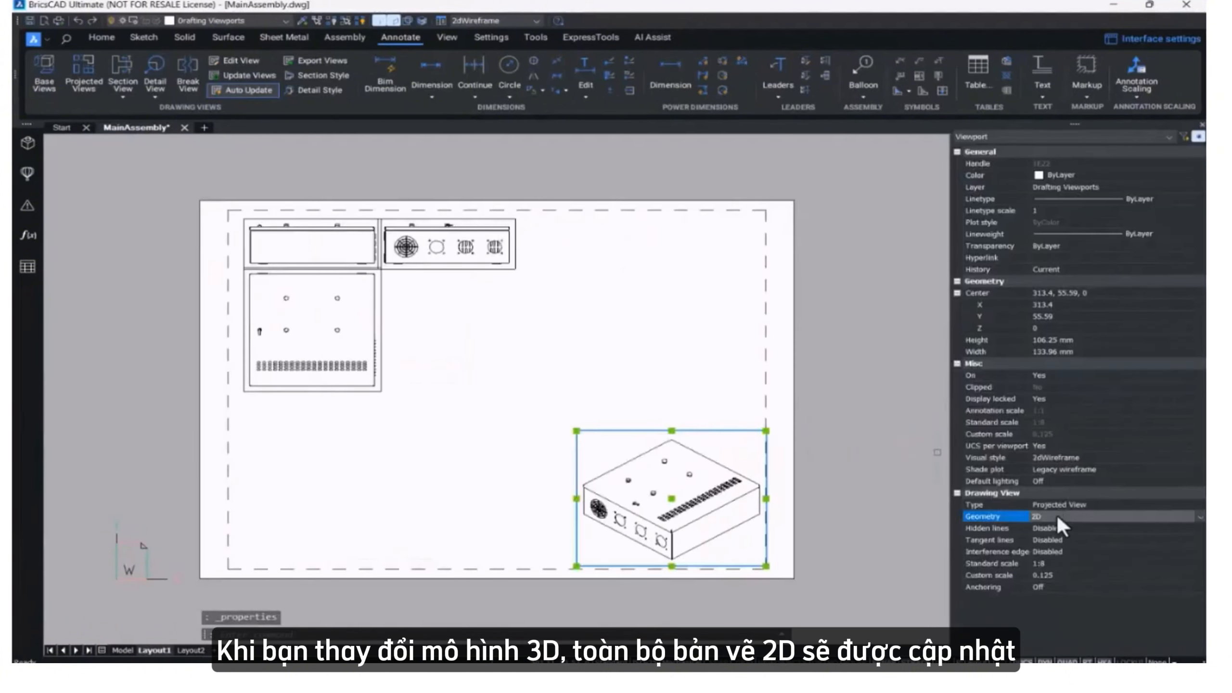
pyautogui.click(1057, 514)
pyautogui.click(1040, 537)
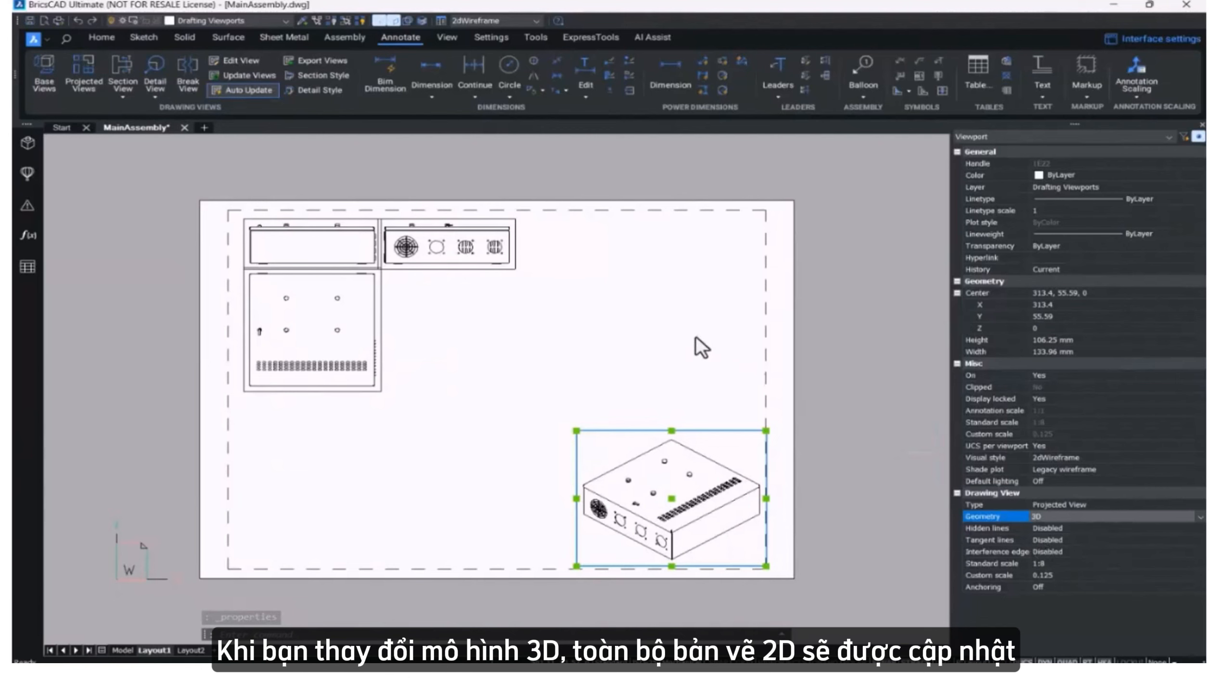
pyautogui.press('Escape')
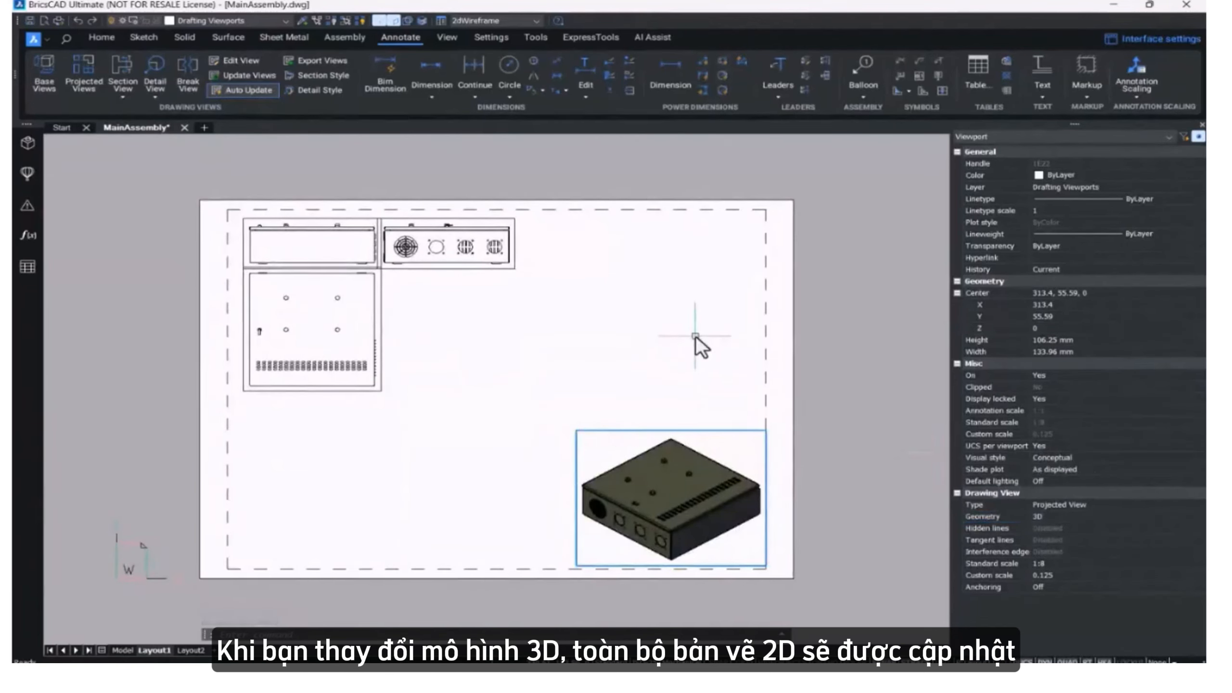
# Move the side view horizontally to the right, leaving a clear gap beside the base view.
pyautogui.scroll(2, 388, 317)
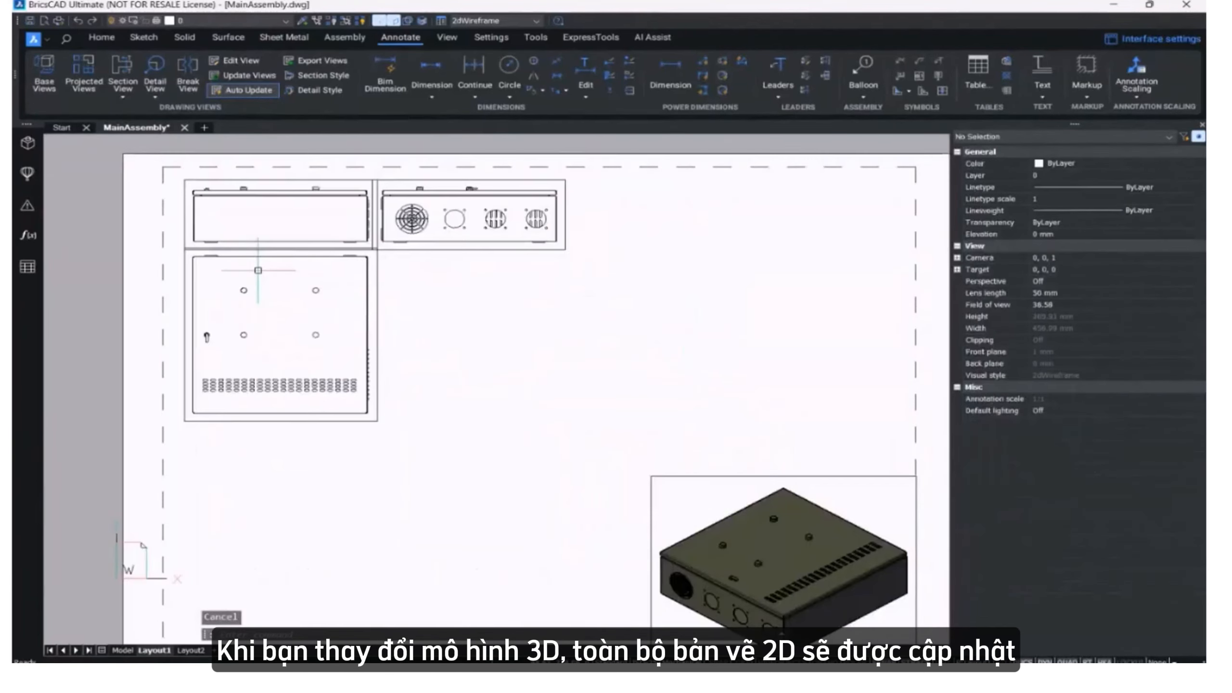
pyautogui.scroll(3, 257, 271)
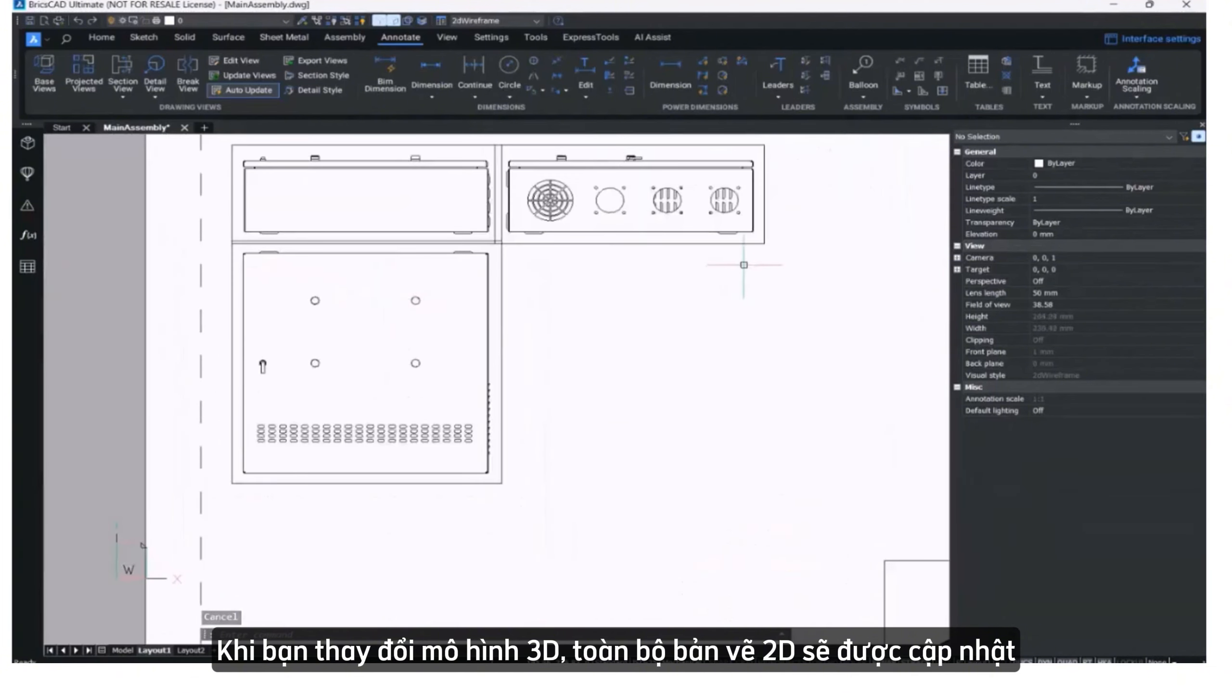
pyautogui.click(744, 243)
pyautogui.click(629, 194)
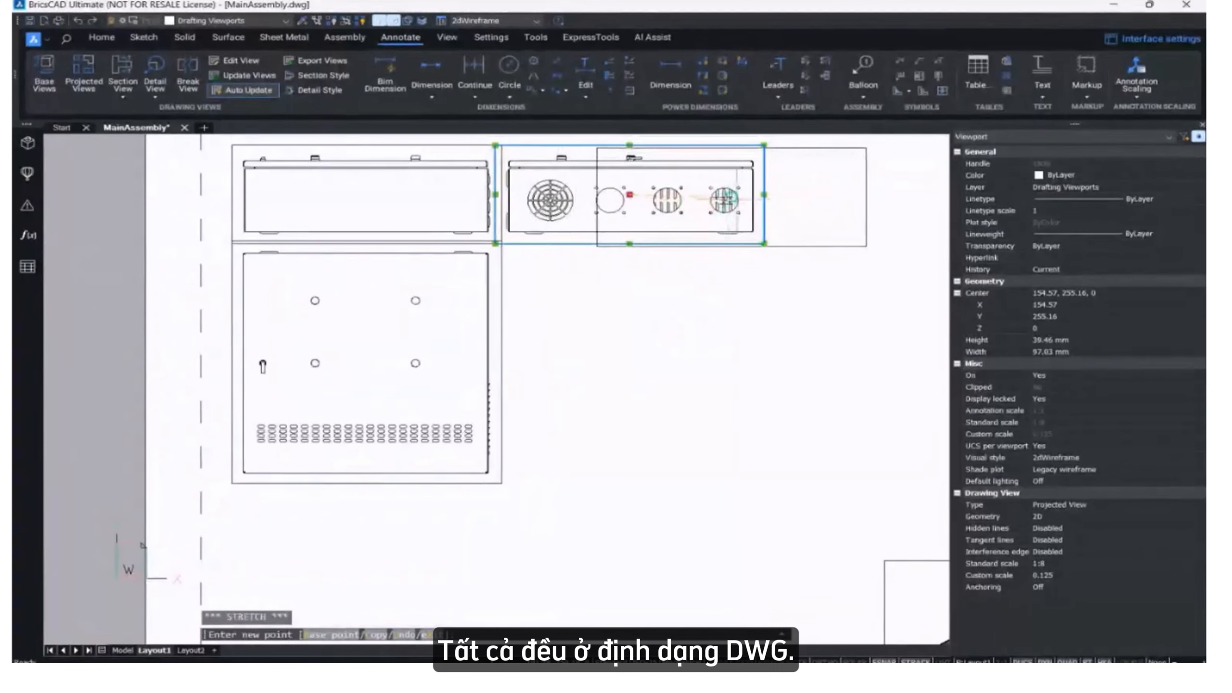
pyautogui.press('Escape')
pyautogui.press('Escape')
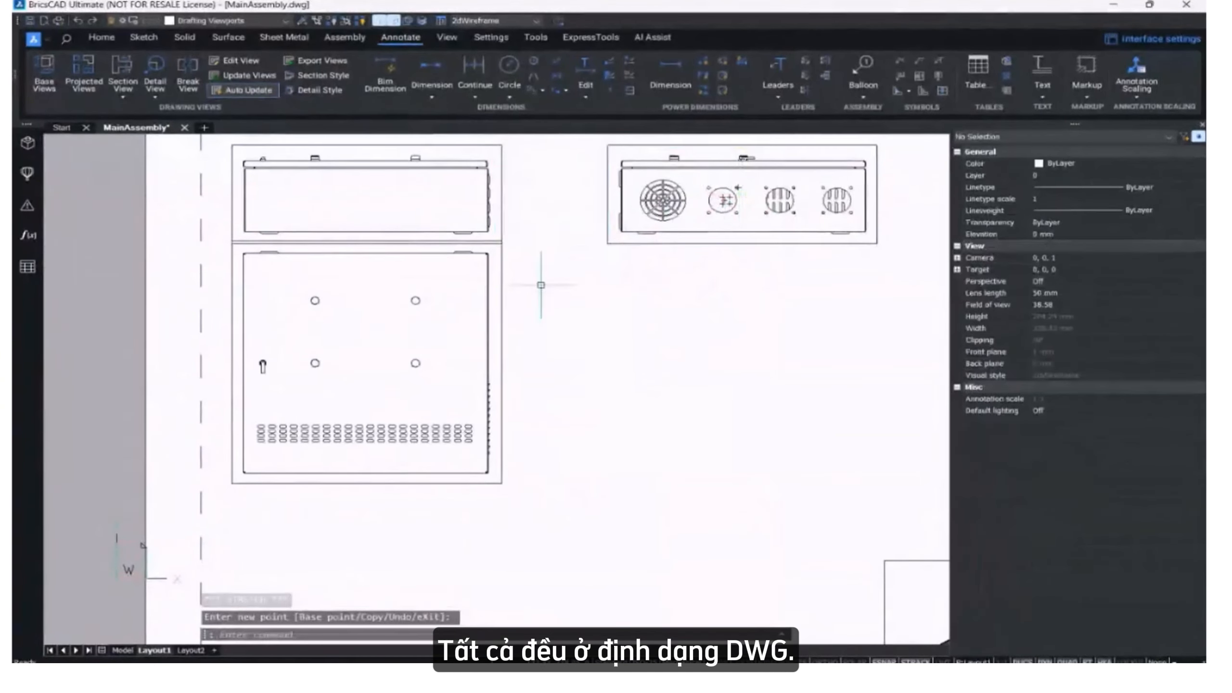
# Move the plan view straight down about 49 mm to leave a gap below the base view.
pyautogui.click(504, 303)
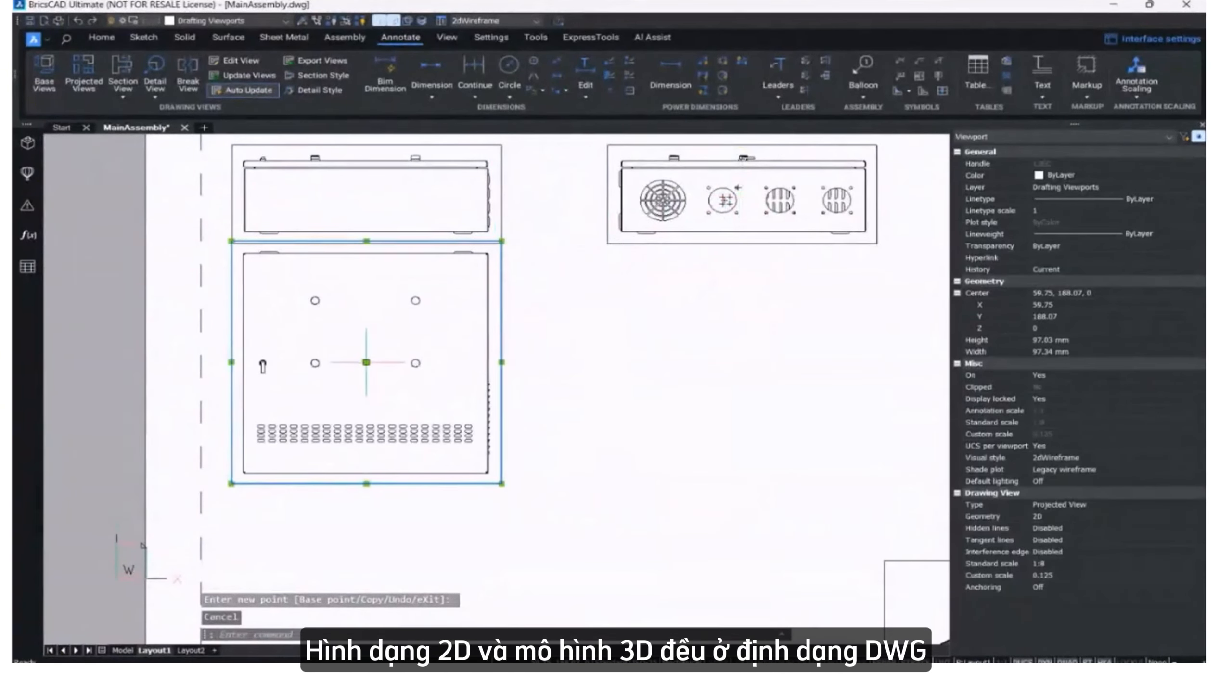
pyautogui.click(366, 362)
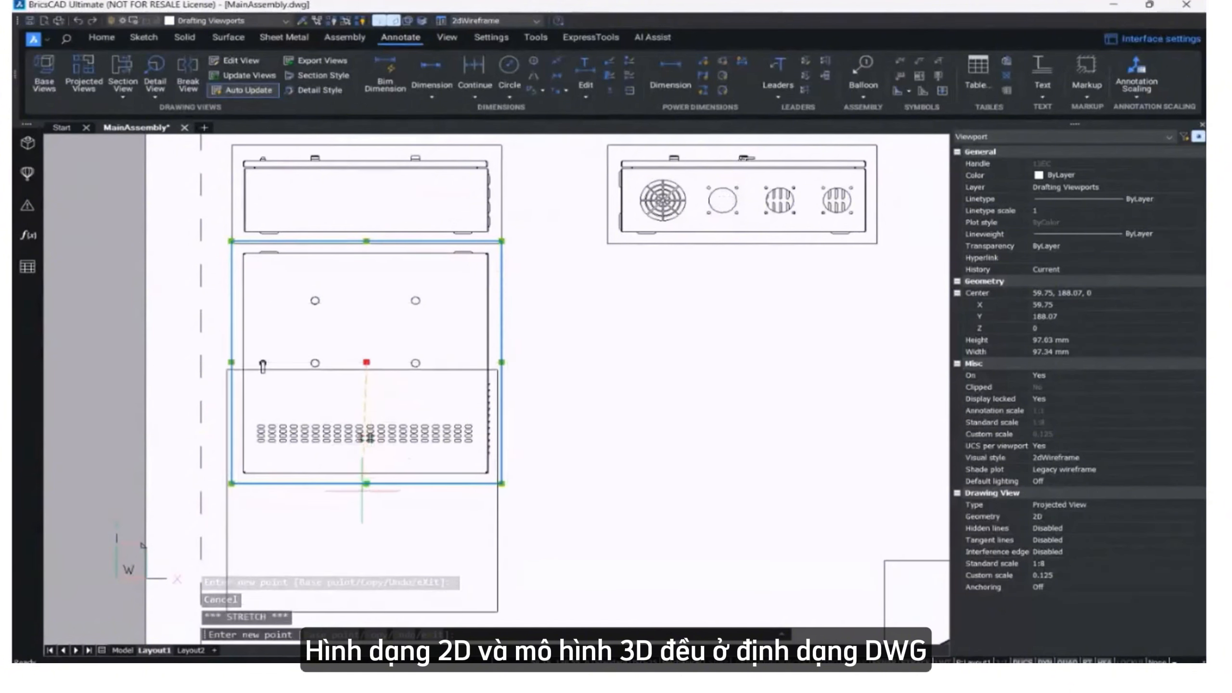
pyautogui.click(364, 485)
pyautogui.moveTo(531, 338); pyautogui.dragTo(489, 341, button='middle')
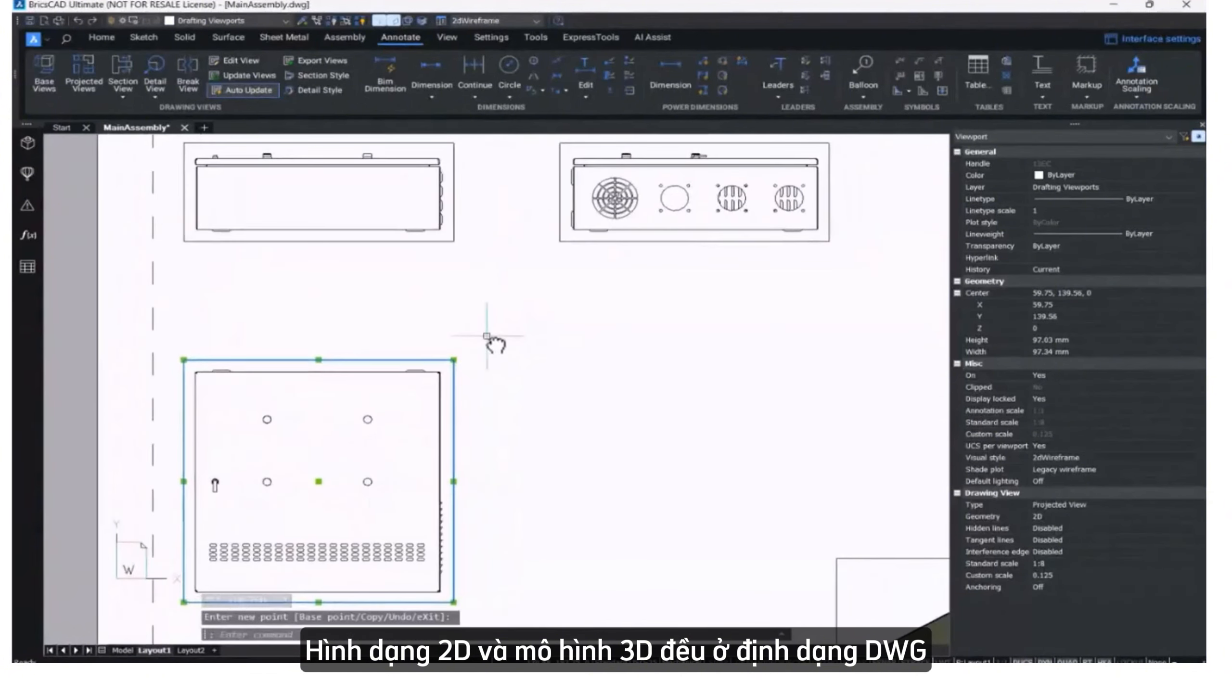
pyautogui.press('Escape')
pyautogui.moveTo(600, 334); pyautogui.dragTo(514, 323, button='middle')
pyautogui.scroll(-5, 514, 323)
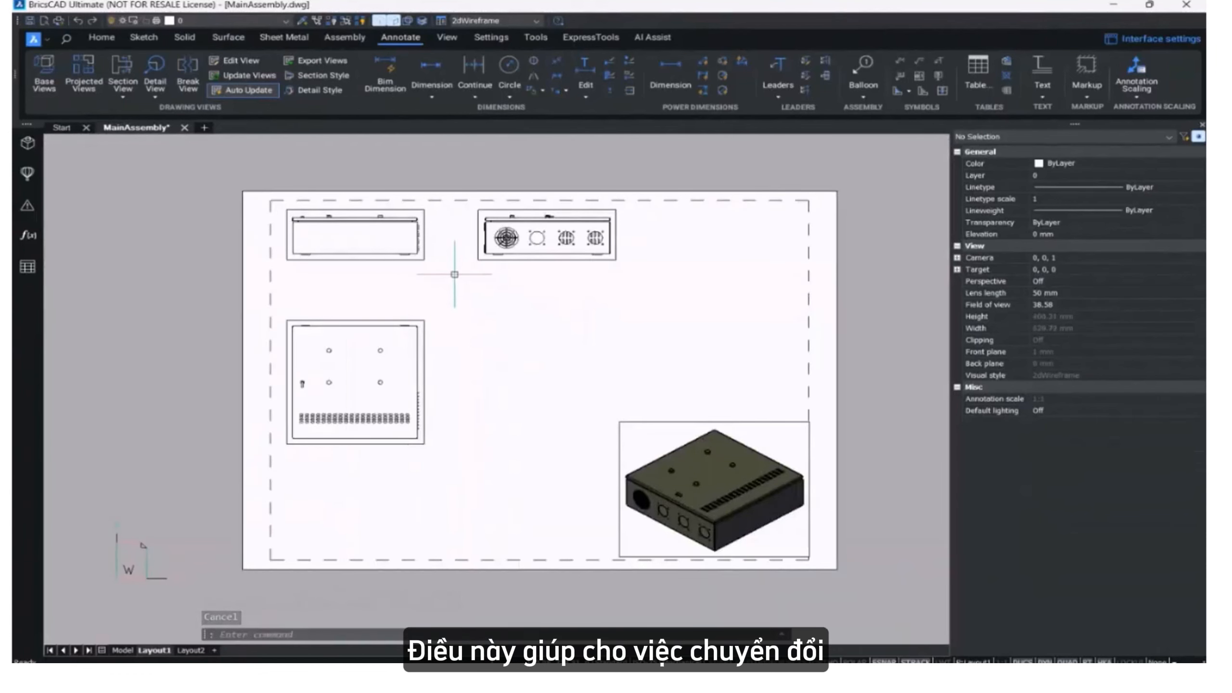
# Create a full section view of the side view with a horizontal line across its fan openings, placing the section below it.
pyautogui.click(130, 97)
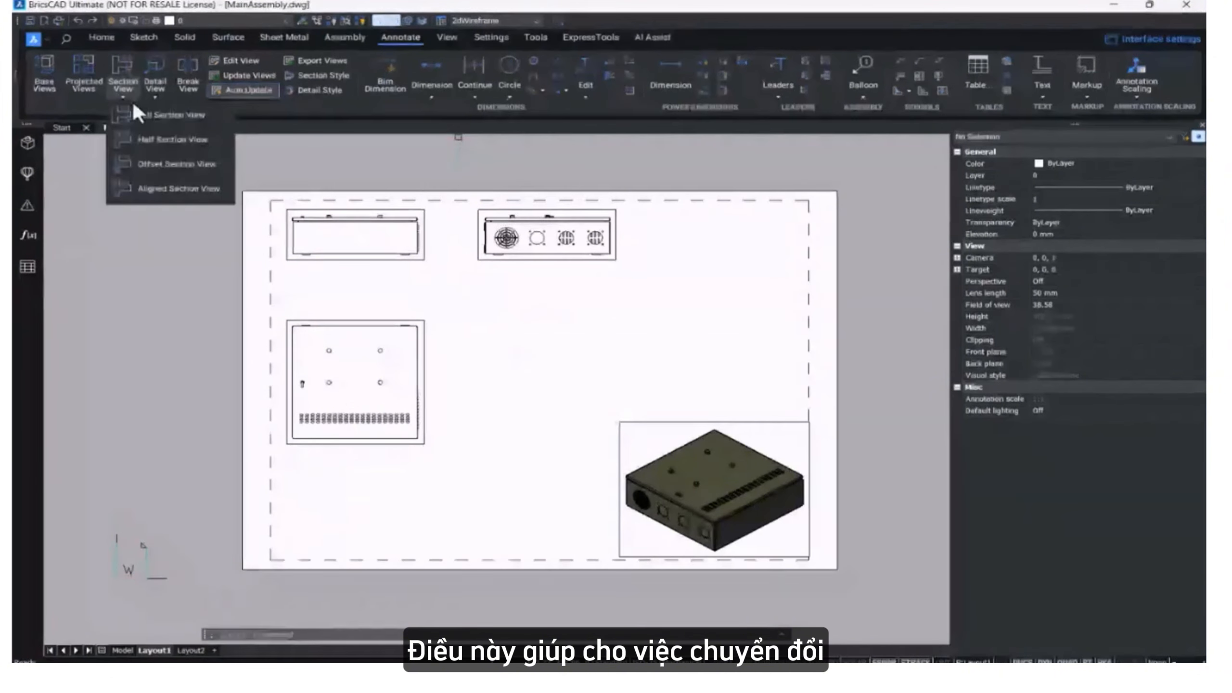
pyautogui.click(158, 121)
pyautogui.scroll(5, 548, 236)
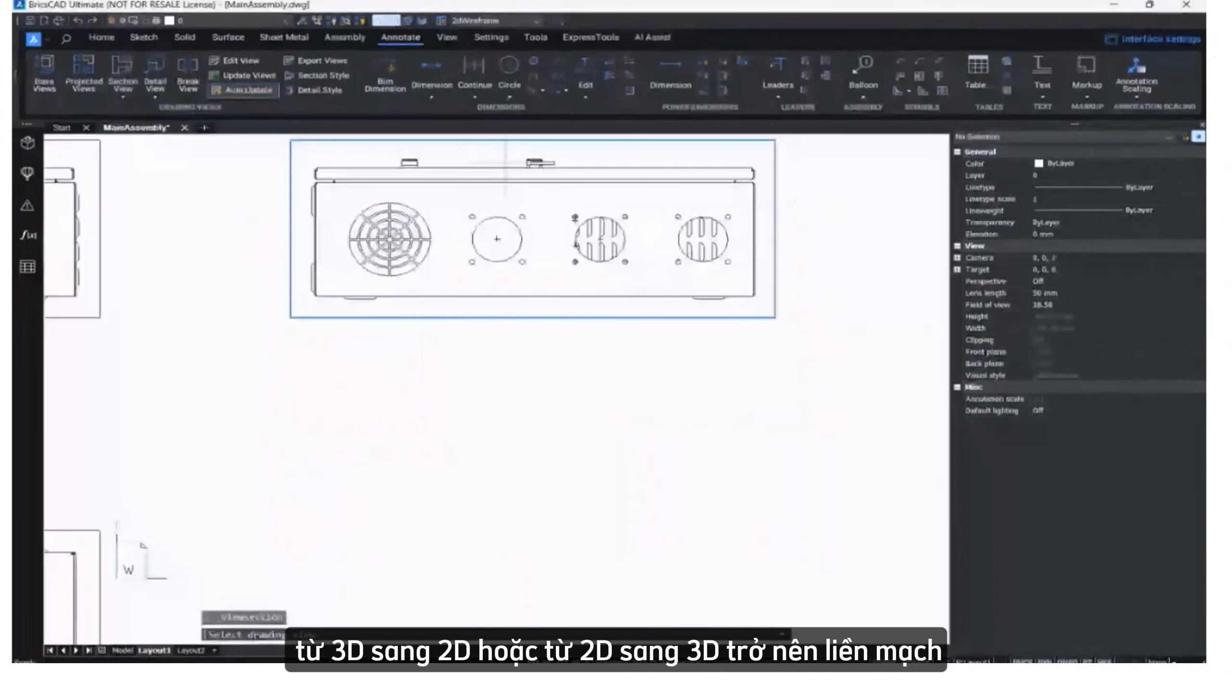
pyautogui.click(484, 152)
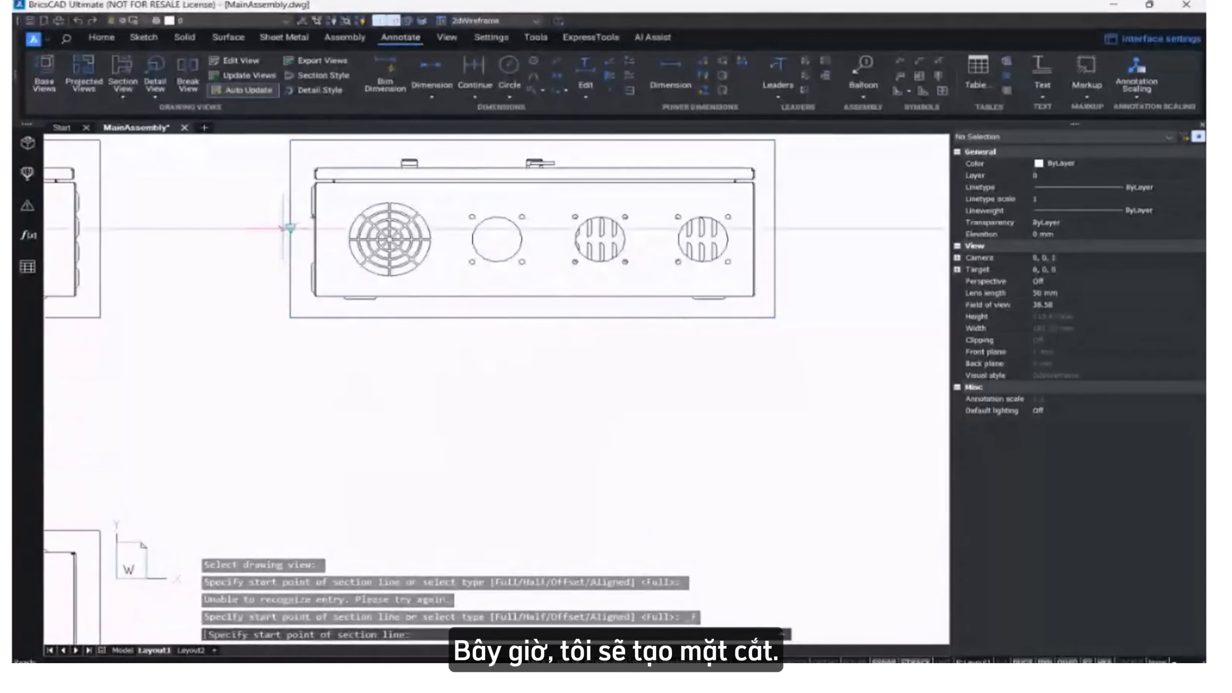
pyautogui.click(264, 228)
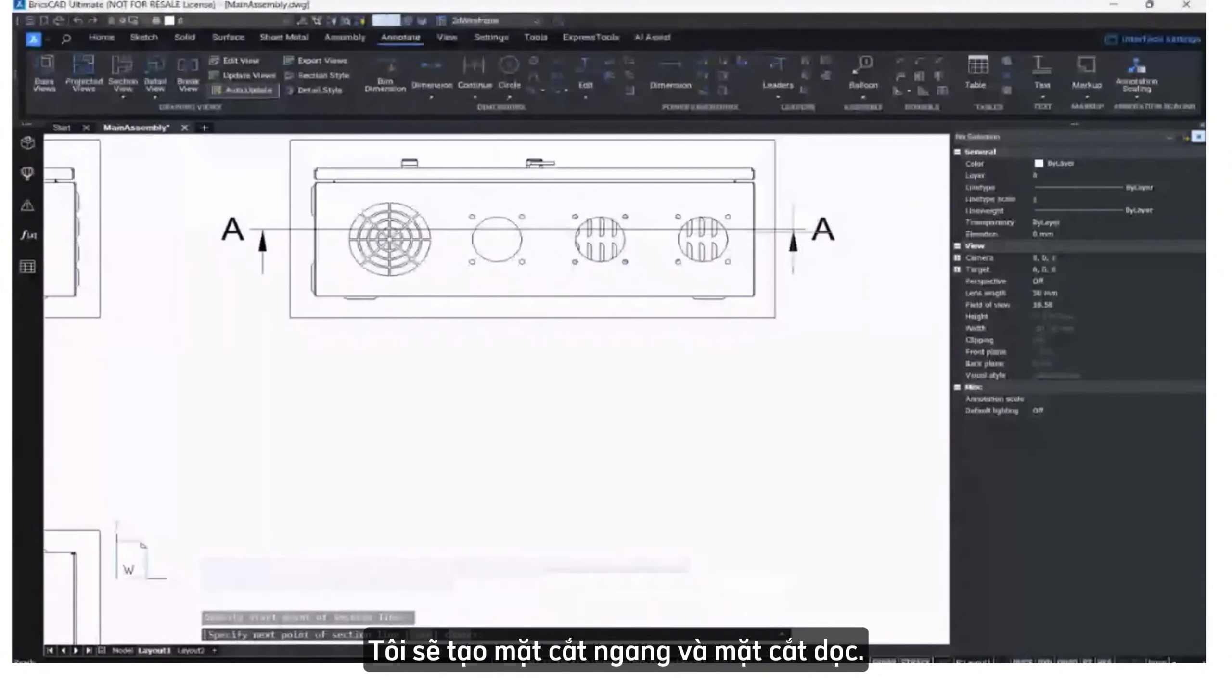
pyautogui.click(794, 228)
pyautogui.moveTo(756, 330)
pyautogui.mouseDown(button='middle')
pyautogui.moveTo(686, 308)
pyautogui.moveTo(696, 256)
pyautogui.mouseUp(button='middle')
pyautogui.scroll(-5, 699, 250)
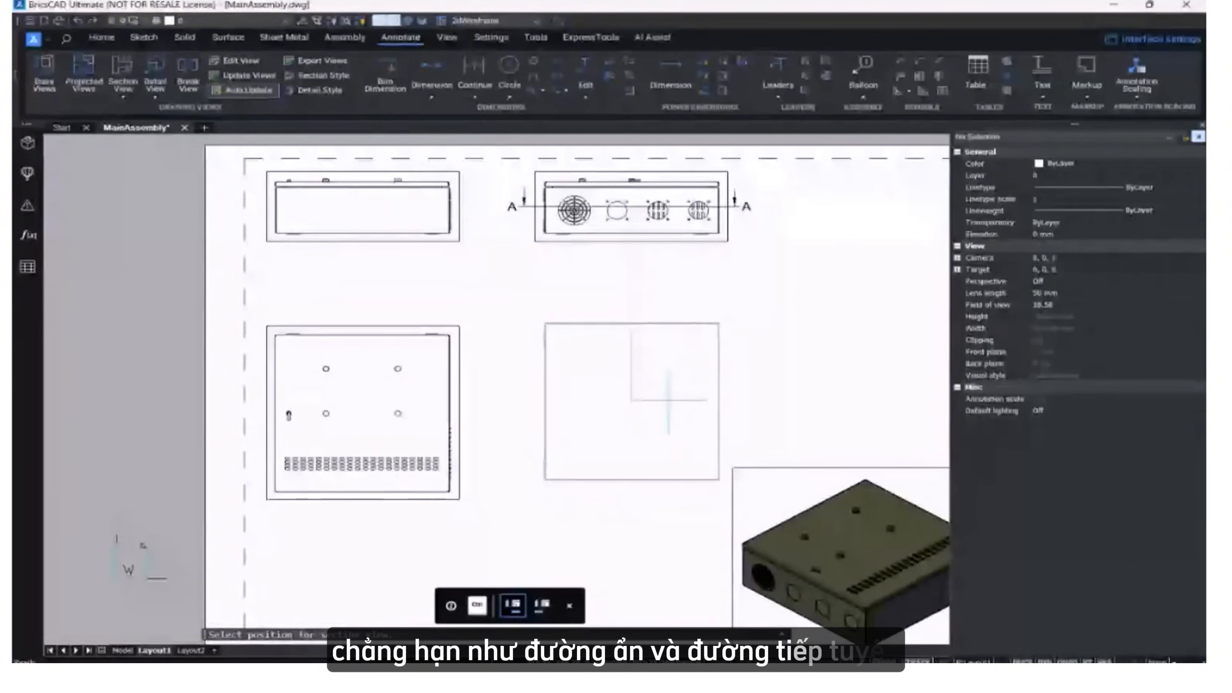
pyautogui.click(670, 388)
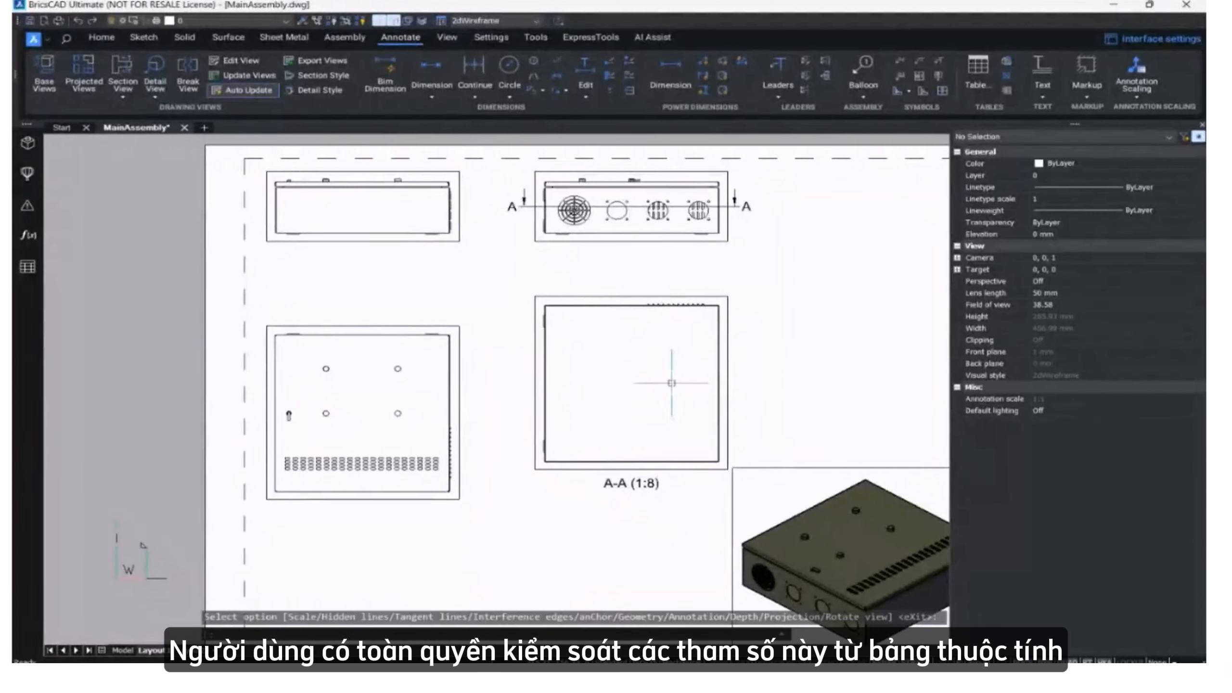
# Examine the louvre profiles along the upper edge of the horizontal section view.
pyautogui.scroll(4, 670, 316)
pyautogui.scroll(5, 628, 266)
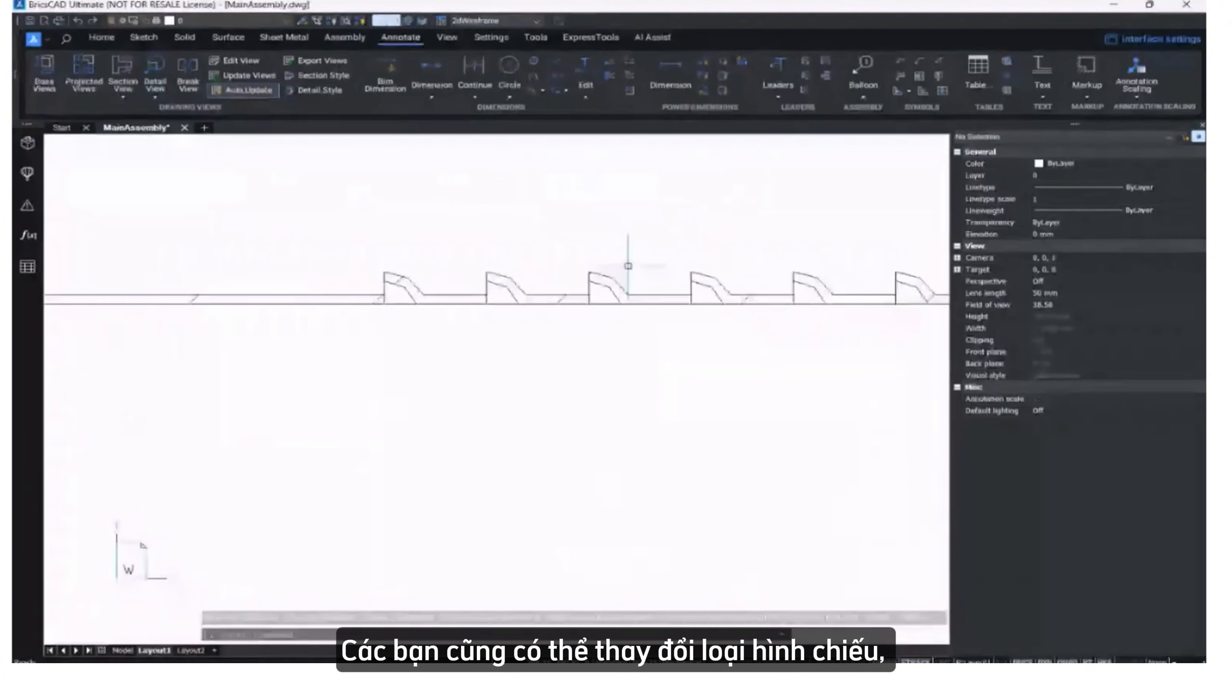
pyautogui.scroll(-6, 595, 294)
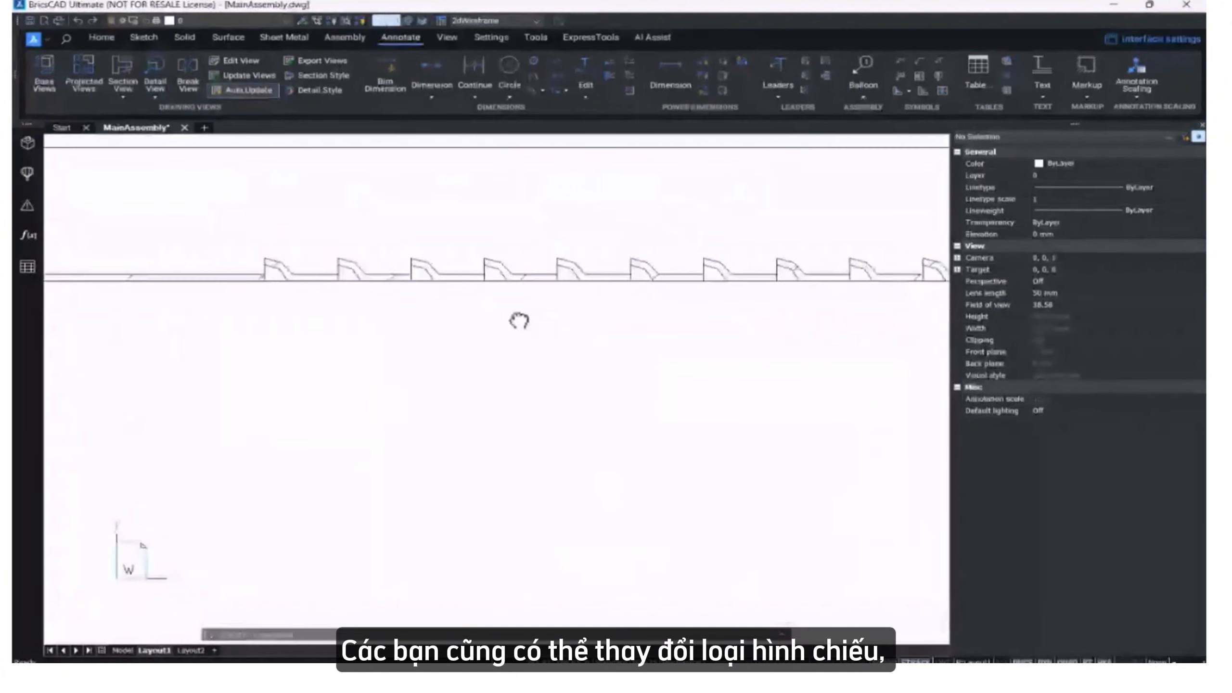
pyautogui.scroll(-2, 472, 278)
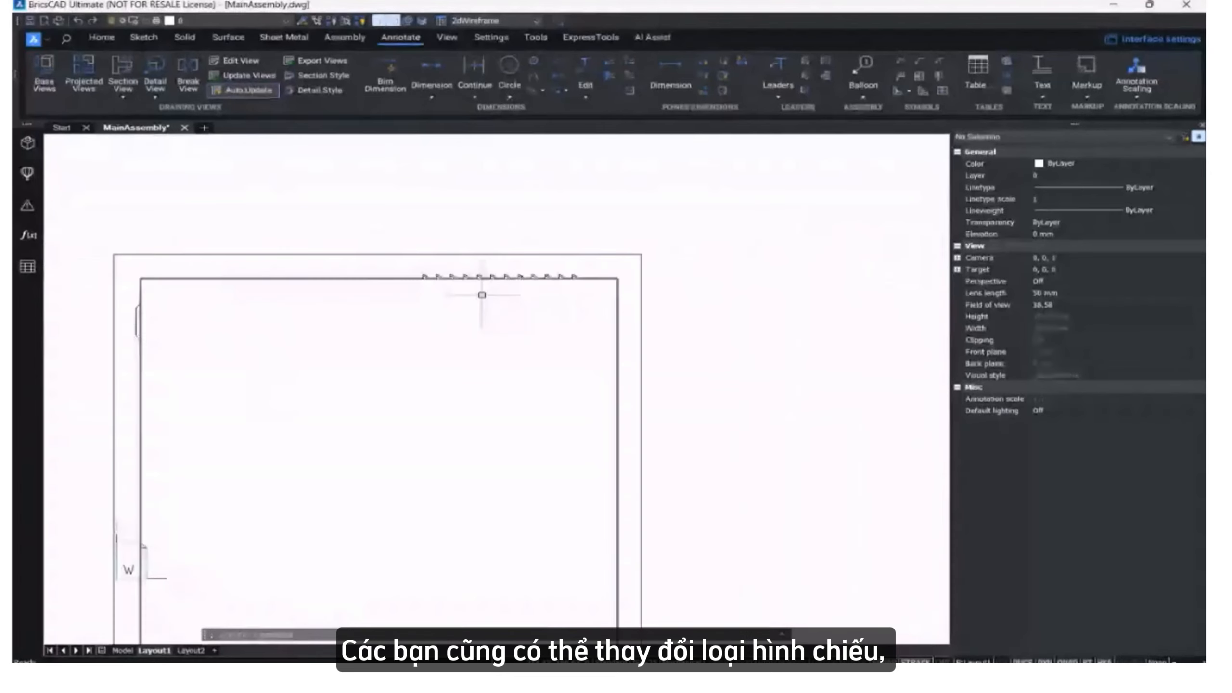
pyautogui.scroll(-2, 482, 294)
pyautogui.moveTo(413, 338)
pyautogui.mouseDown(button='middle')
pyautogui.moveTo(469, 338)
pyautogui.moveTo(484, 356)
pyautogui.mouseUp(button='middle')
pyautogui.scroll(-2, 484, 356)
# Move the plan view up about 15 mm to line it up with the section view beside it.
pyautogui.click(453, 360)
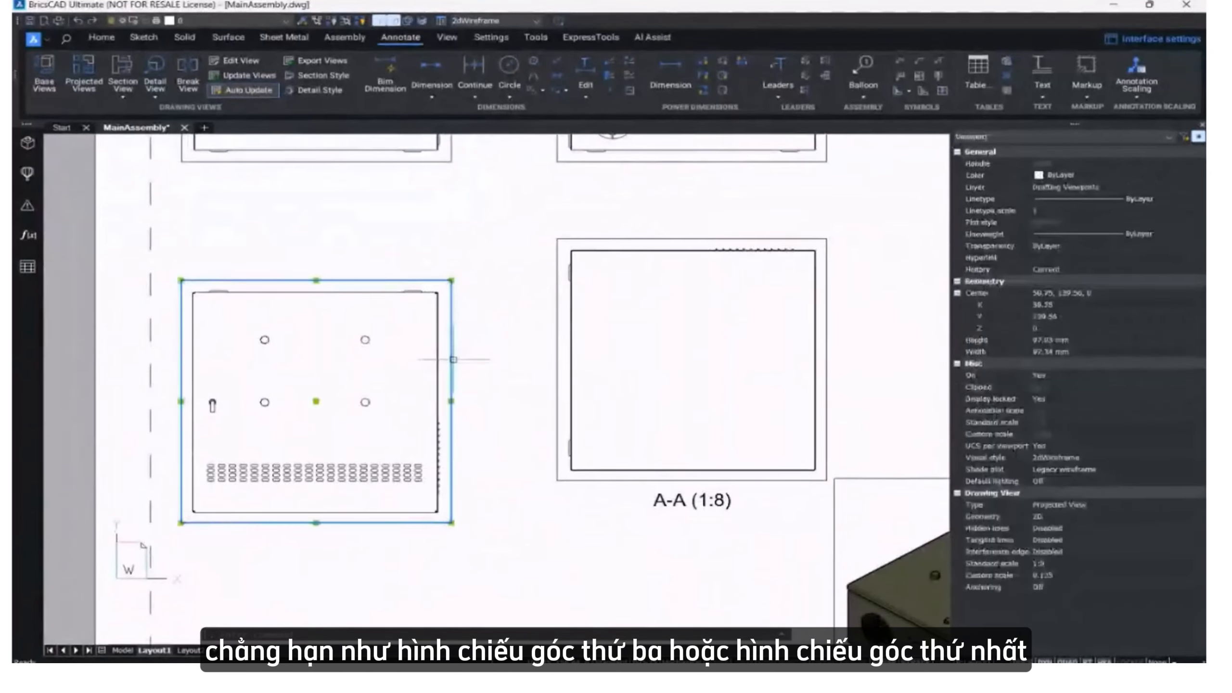
pyautogui.click(316, 402)
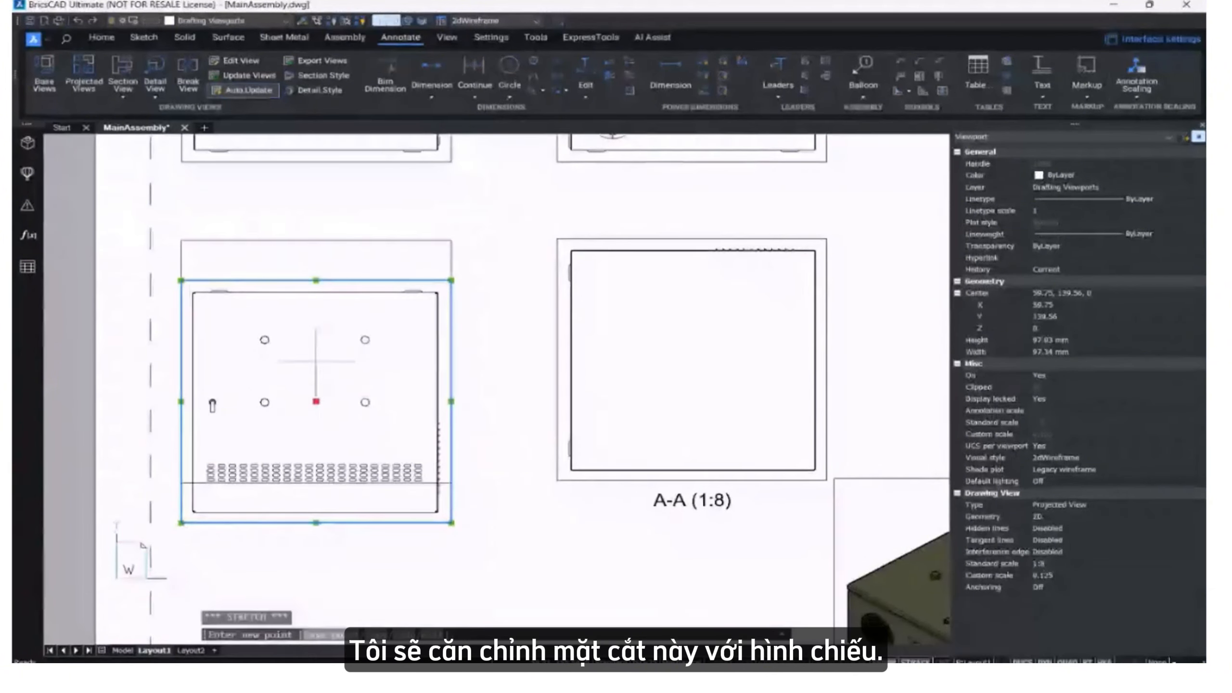
pyautogui.click(316, 364)
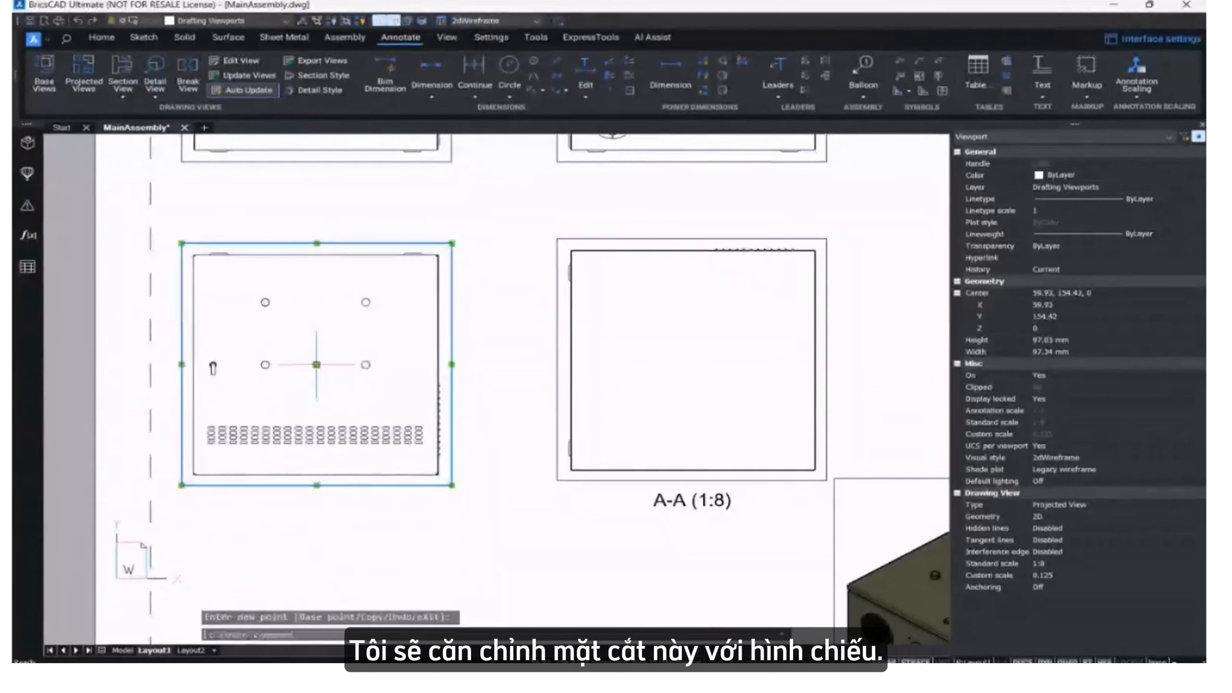
pyautogui.scroll(-5, 377, 276)
pyautogui.press('Escape')
# Start a full section of the side view along a vertical line just right of the plain round opening, extending beyond both view borders.
pyautogui.scroll(3, 495, 184)
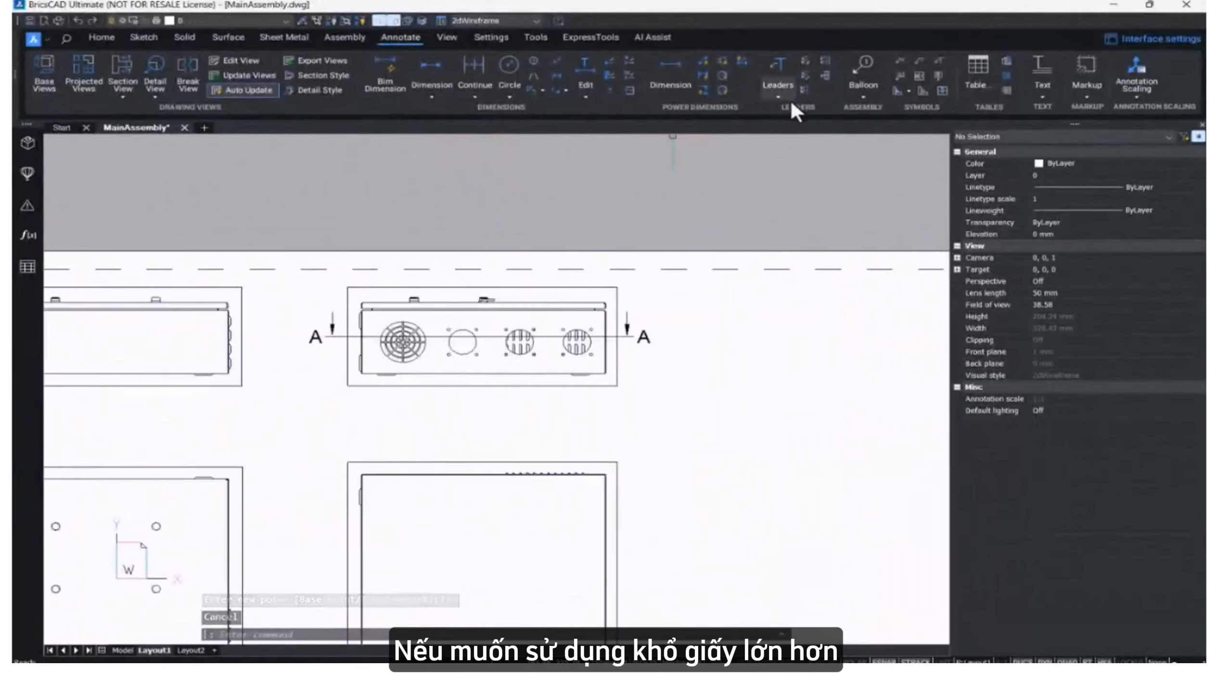
pyautogui.click(122, 98)
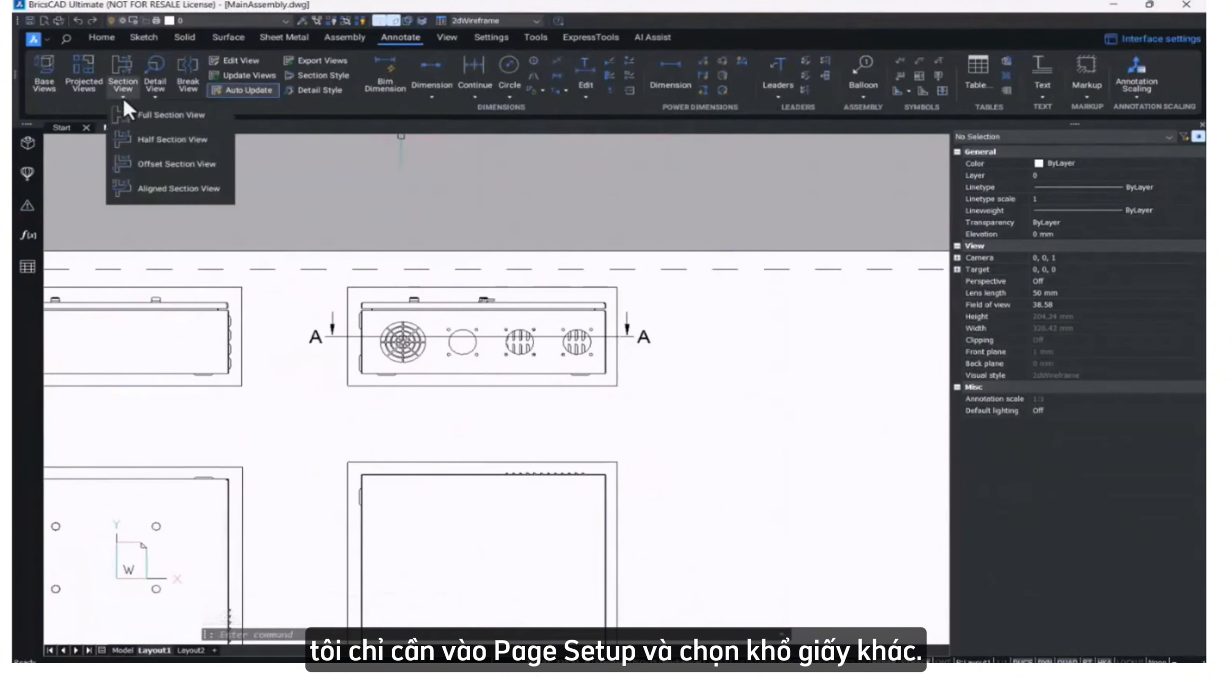
pyautogui.click(155, 115)
pyautogui.scroll(3, 501, 317)
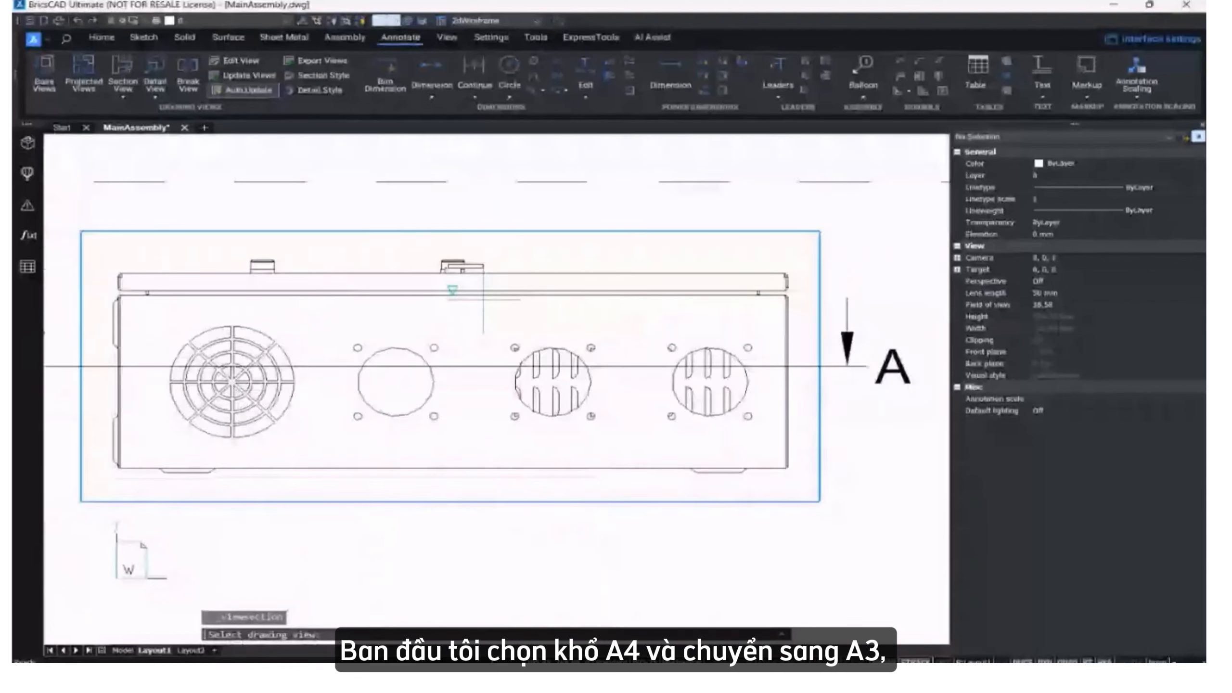
pyautogui.click(504, 243)
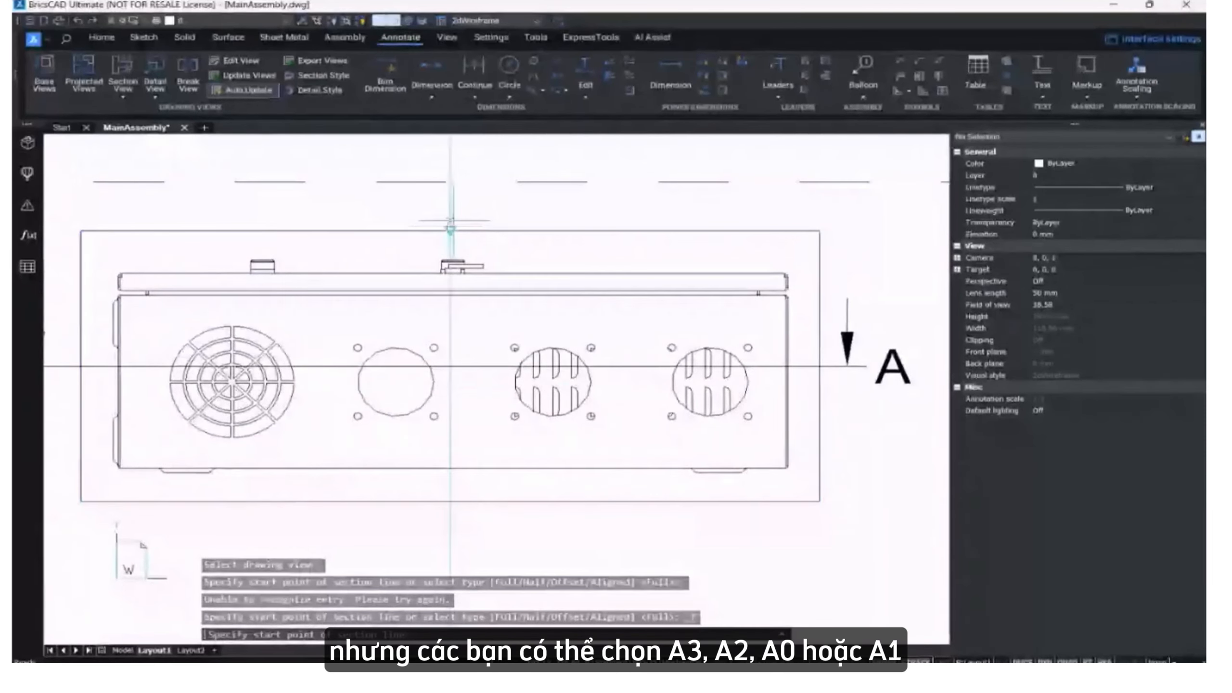
pyautogui.click(449, 194)
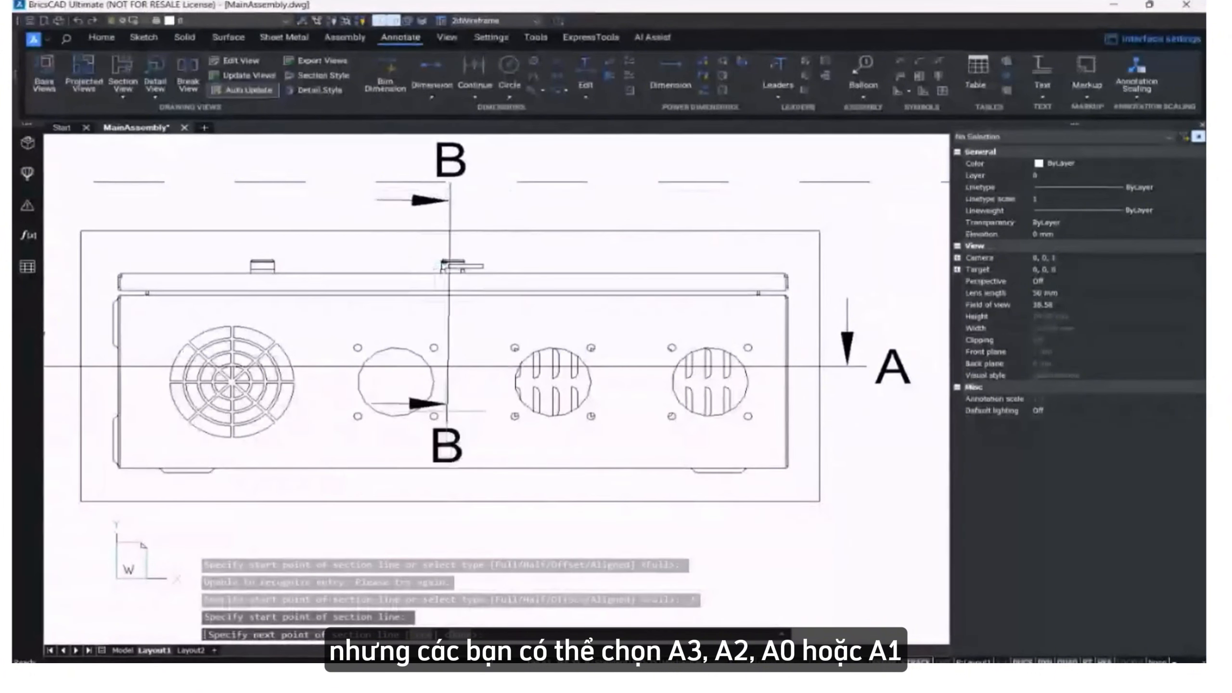
pyautogui.moveTo(455, 501); pyautogui.dragTo(455, 320, button='middle')
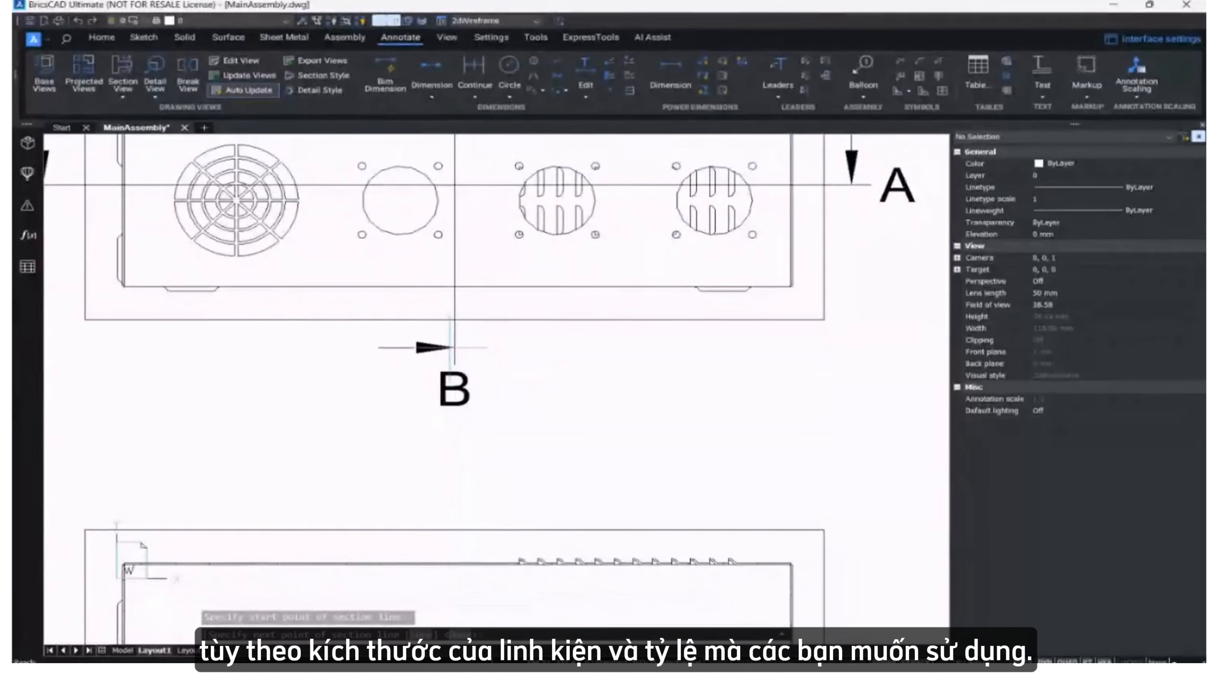
pyautogui.click(450, 347)
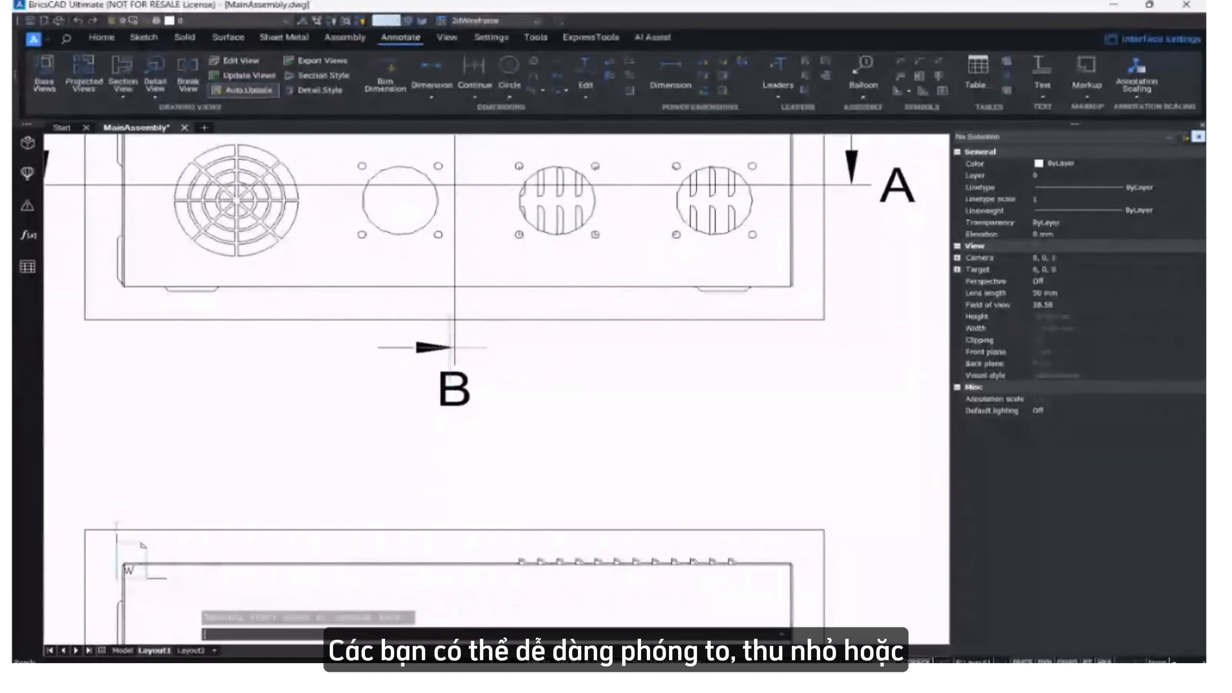
pyautogui.press('Return')
# Place the vertical section view to the right of the side view, level with it.
pyautogui.scroll(-2, 619, 333)
pyautogui.scroll(-3, 619, 334)
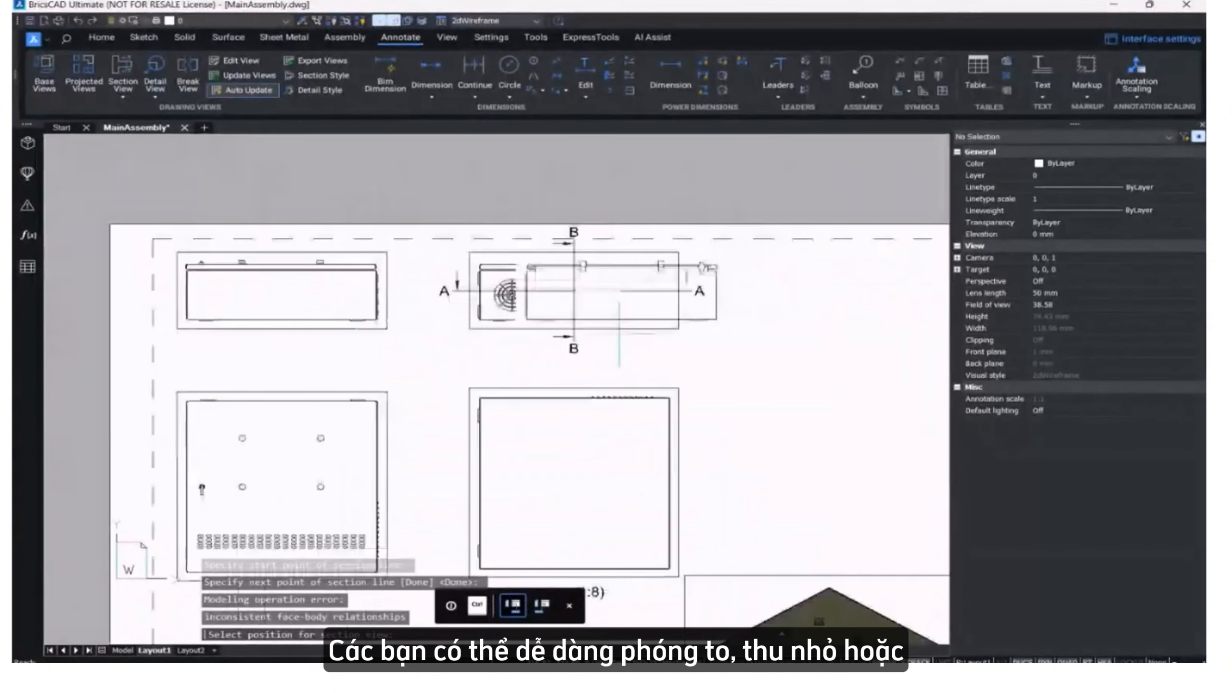
pyautogui.scroll(2, 577, 323)
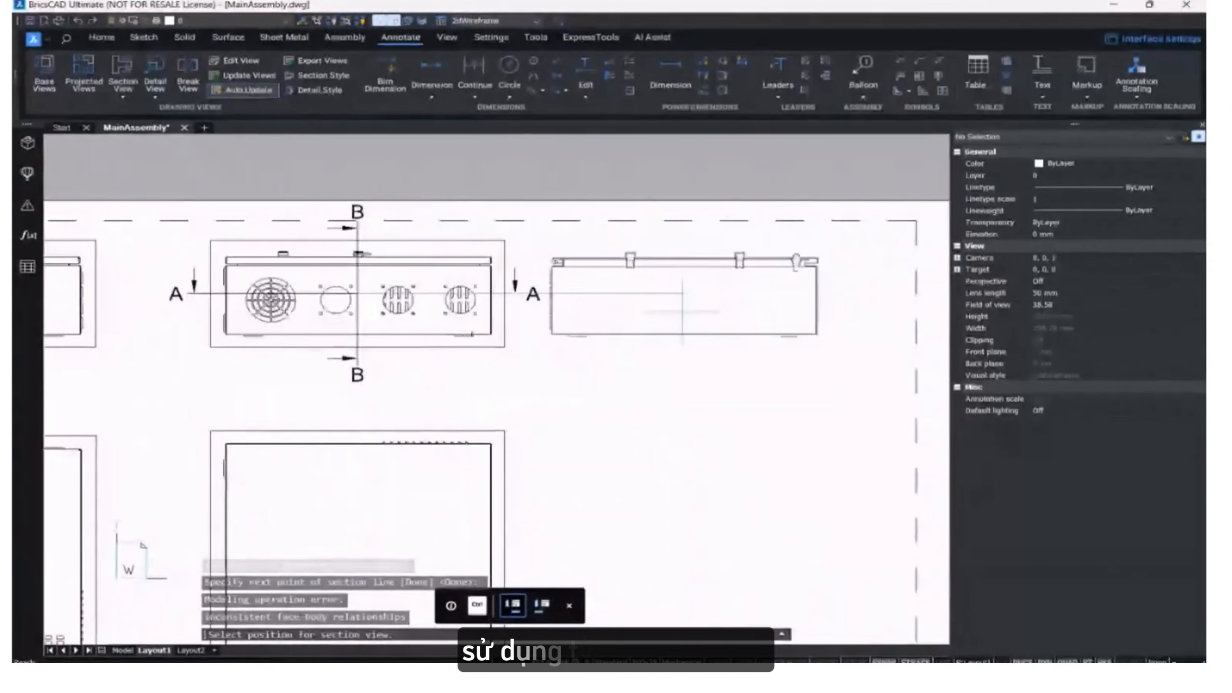
pyautogui.click(682, 311)
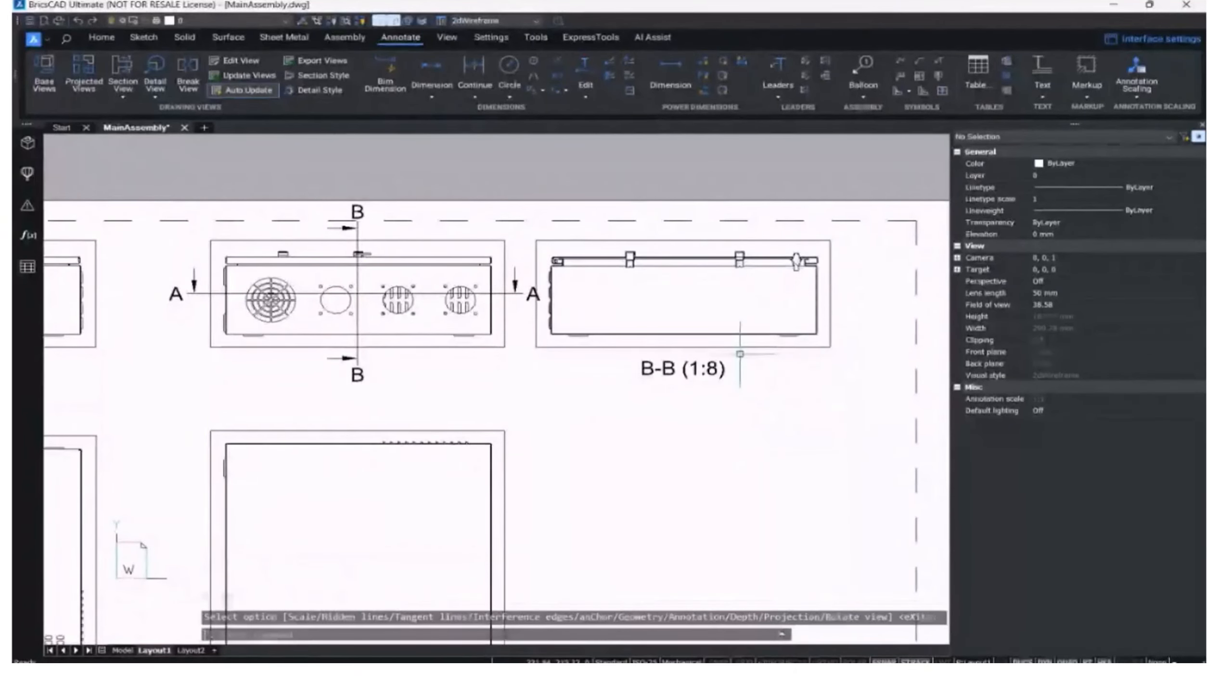
# Move the B-B section view about 8 mm to the right, keeping it level with the side view.
pyautogui.click(716, 345)
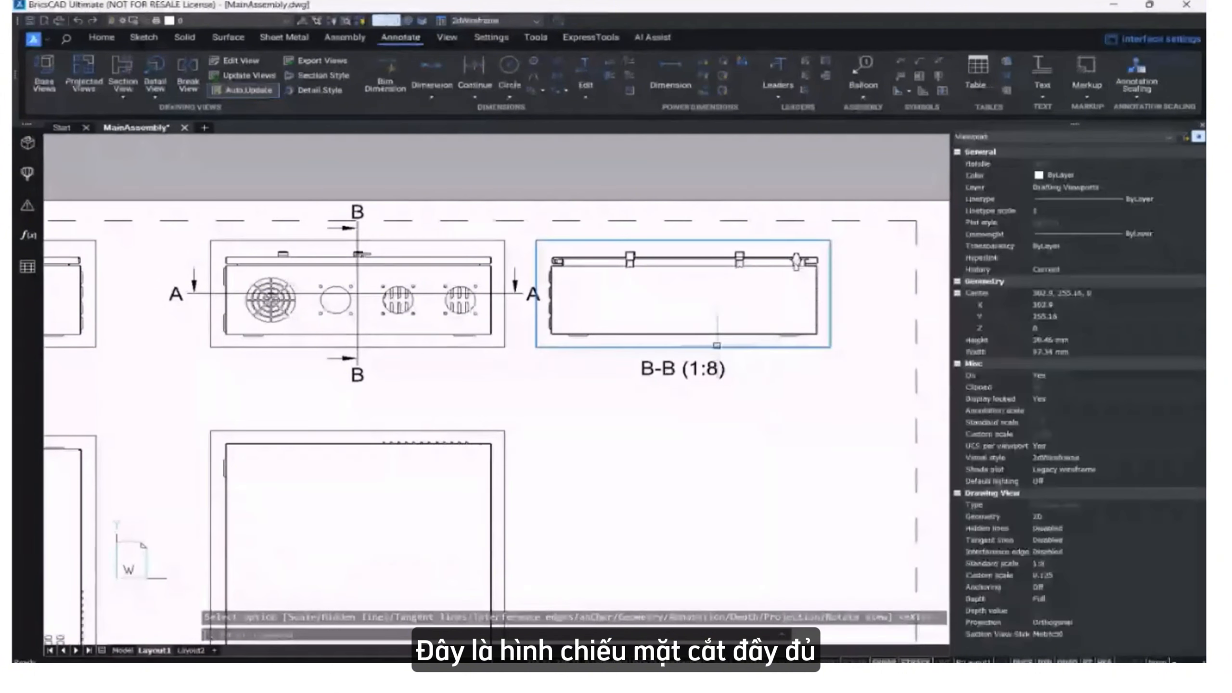
pyautogui.click(682, 293)
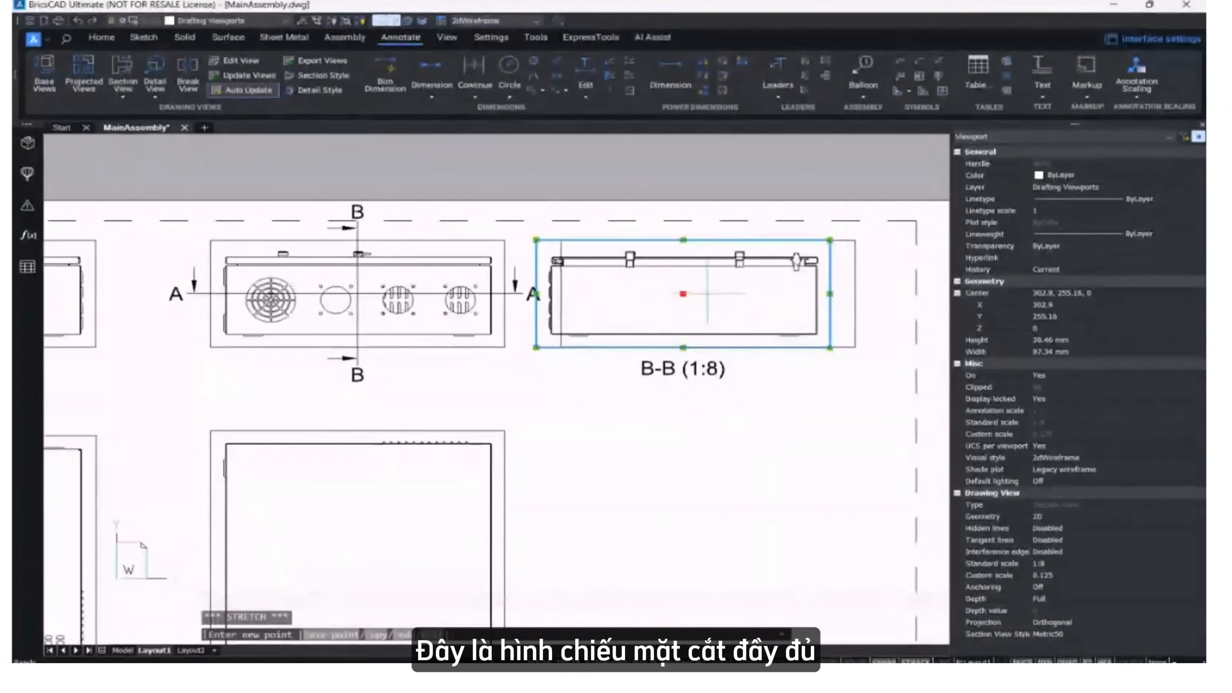
pyautogui.click(708, 293)
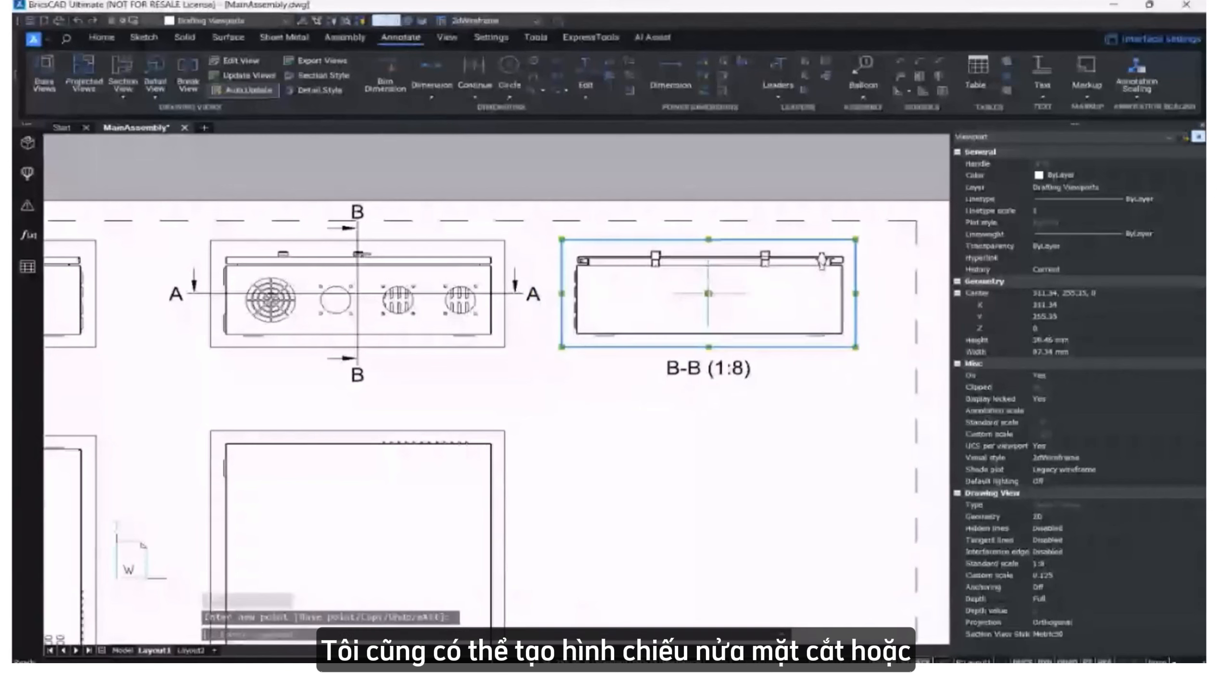
pyautogui.press('Escape')
# Examine the switch, lock and folded edge profiles and the louvres in the B-B section view up close.
pyautogui.scroll(3, 728, 302)
pyautogui.scroll(3, 572, 201)
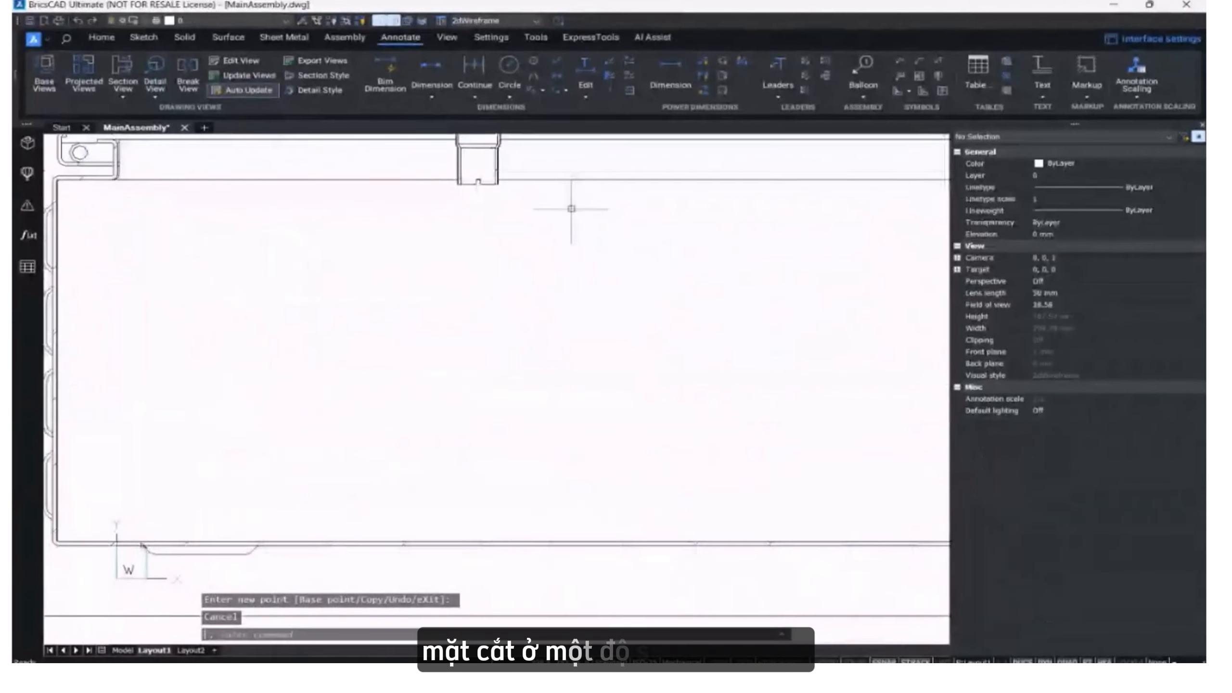
pyautogui.moveTo(545, 212); pyautogui.dragTo(453, 383, button='middle')
pyautogui.scroll(4, 393, 286)
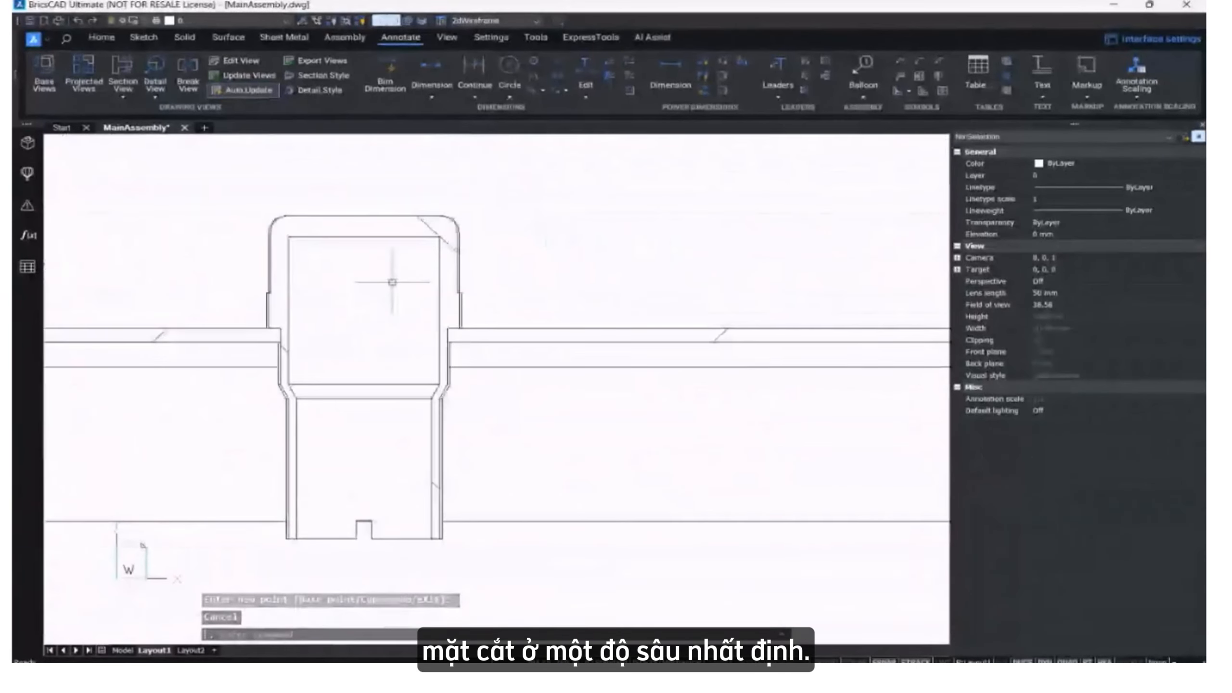
pyautogui.scroll(-5, 395, 288)
pyautogui.scroll(-4, 555, 336)
pyautogui.scroll(6, 720, 299)
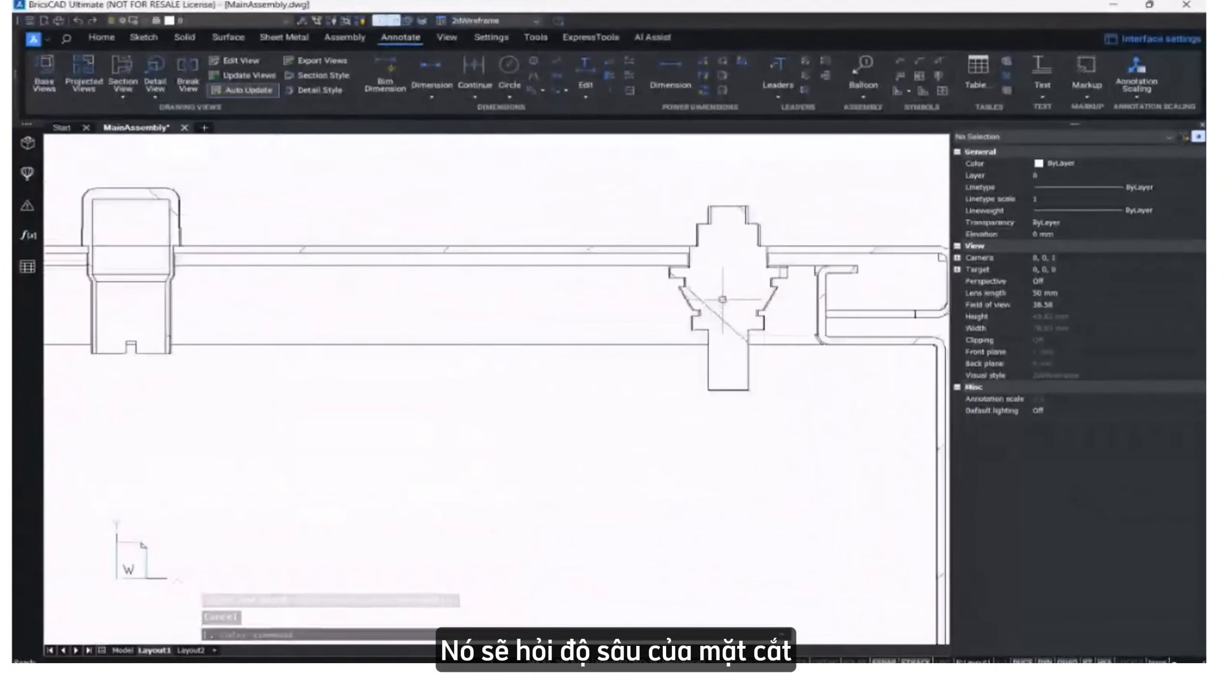
pyautogui.scroll(-5, 695, 322)
pyautogui.scroll(4, 275, 360)
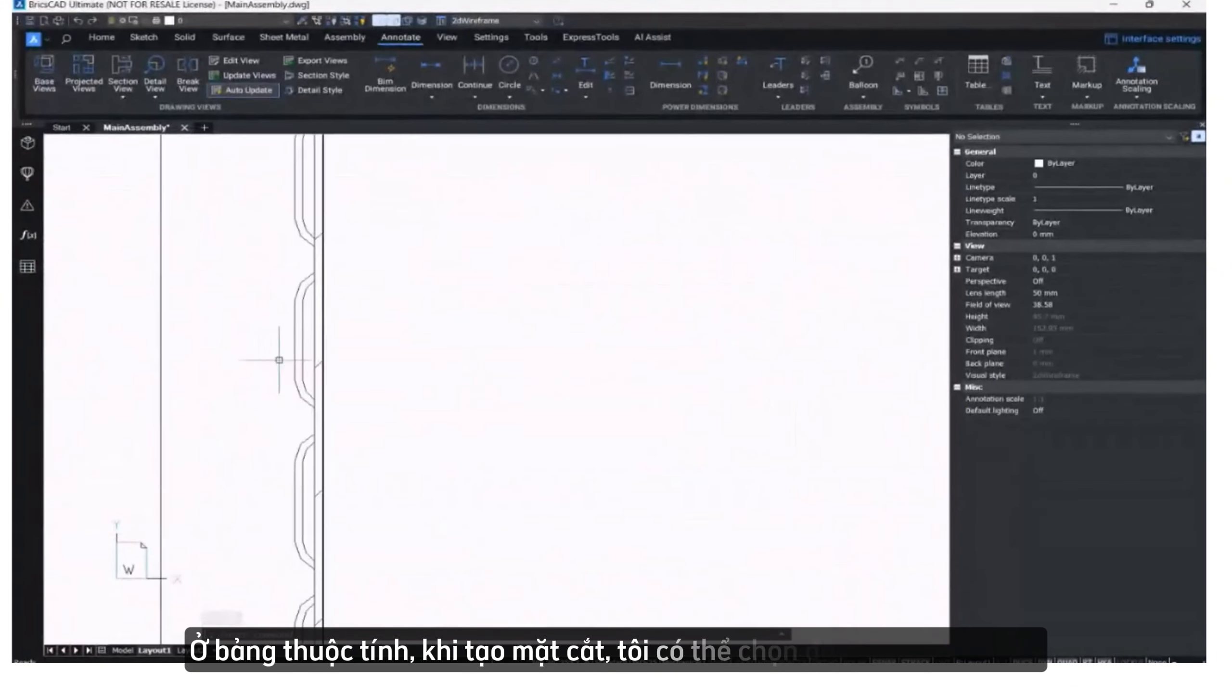
pyautogui.scroll(-6, 329, 366)
pyautogui.scroll(-5, 365, 404)
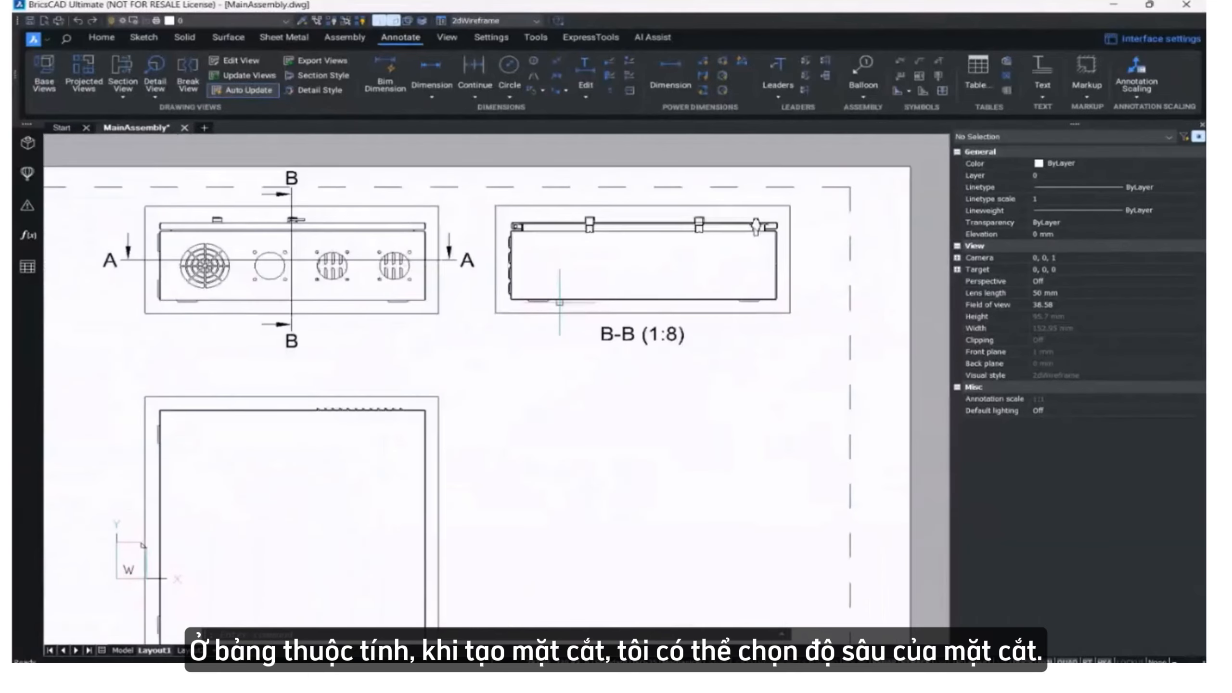
# Create a bottom-level bill of materials table and place it in the free space below the A-A section, beside the isometric view.
pyautogui.moveTo(523, 405); pyautogui.dragTo(643, 323, button='middle')
pyautogui.scroll(2, 563, 398)
pyautogui.scroll(-2, 565, 404)
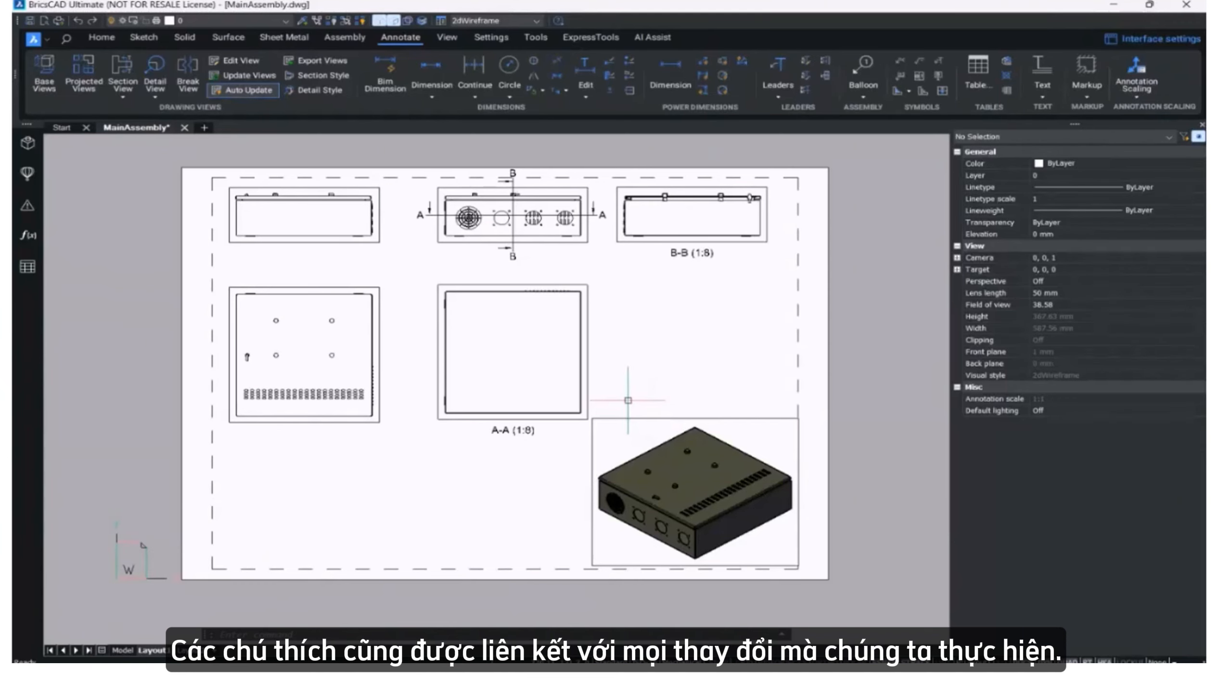
pyautogui.moveTo(628, 399); pyautogui.dragTo(655, 414, button='middle')
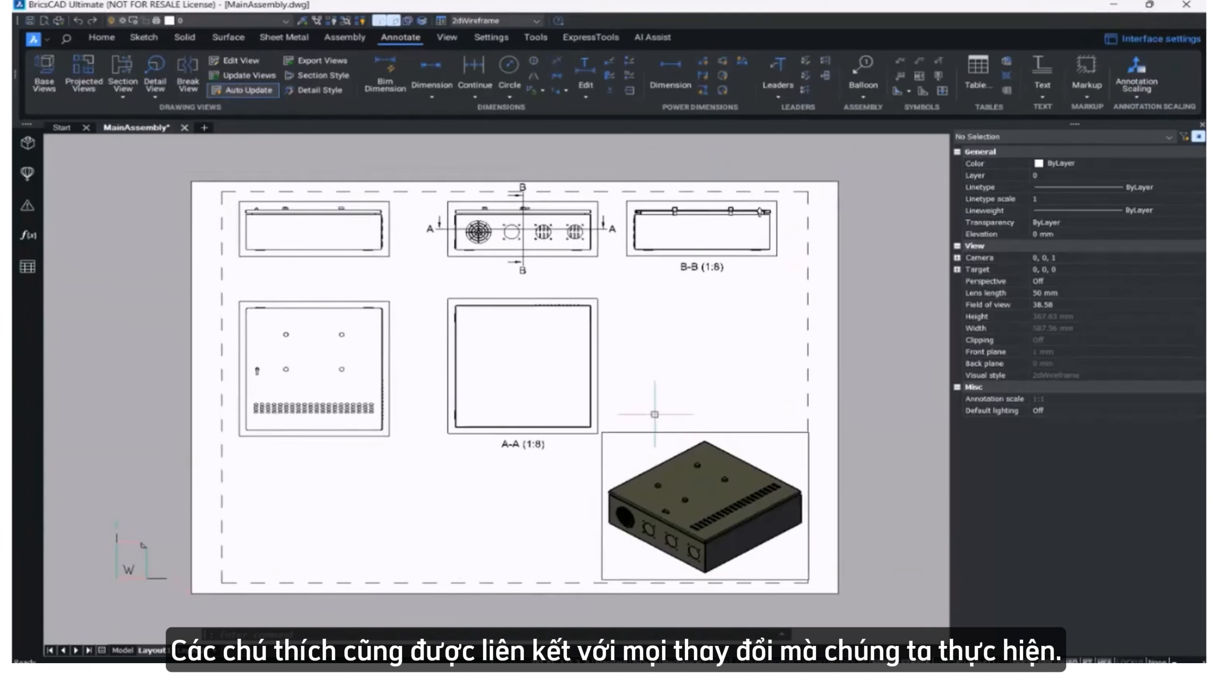
pyautogui.click(27, 266)
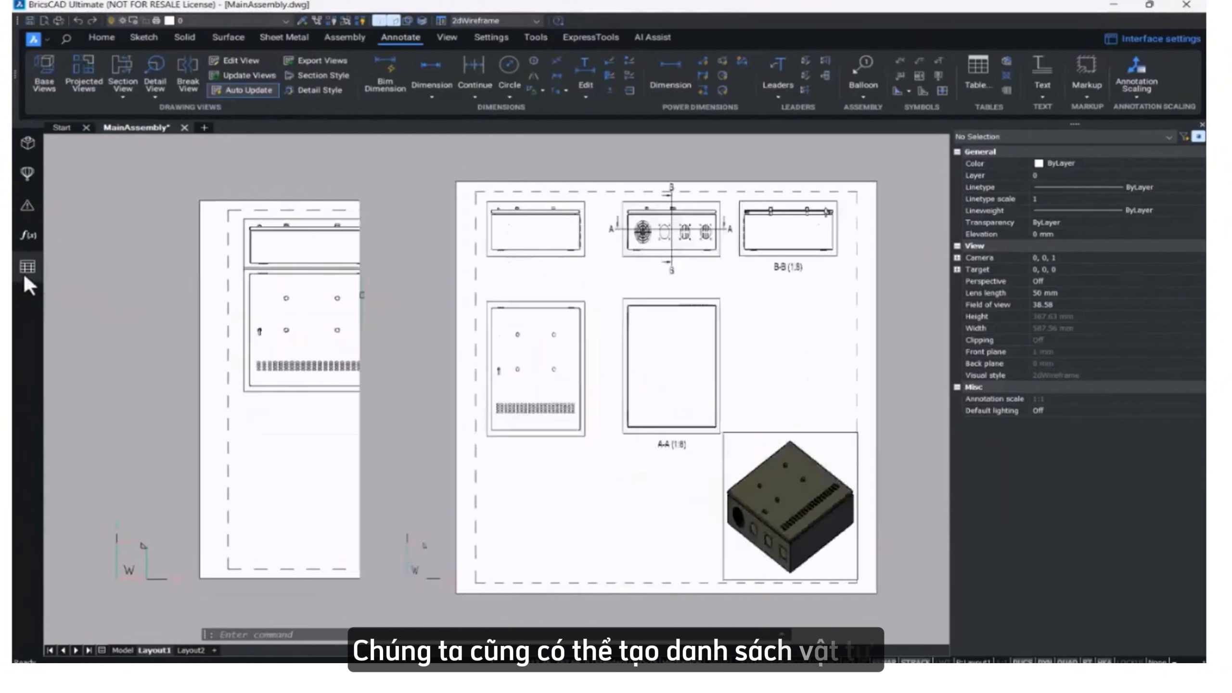
pyautogui.click(250, 387)
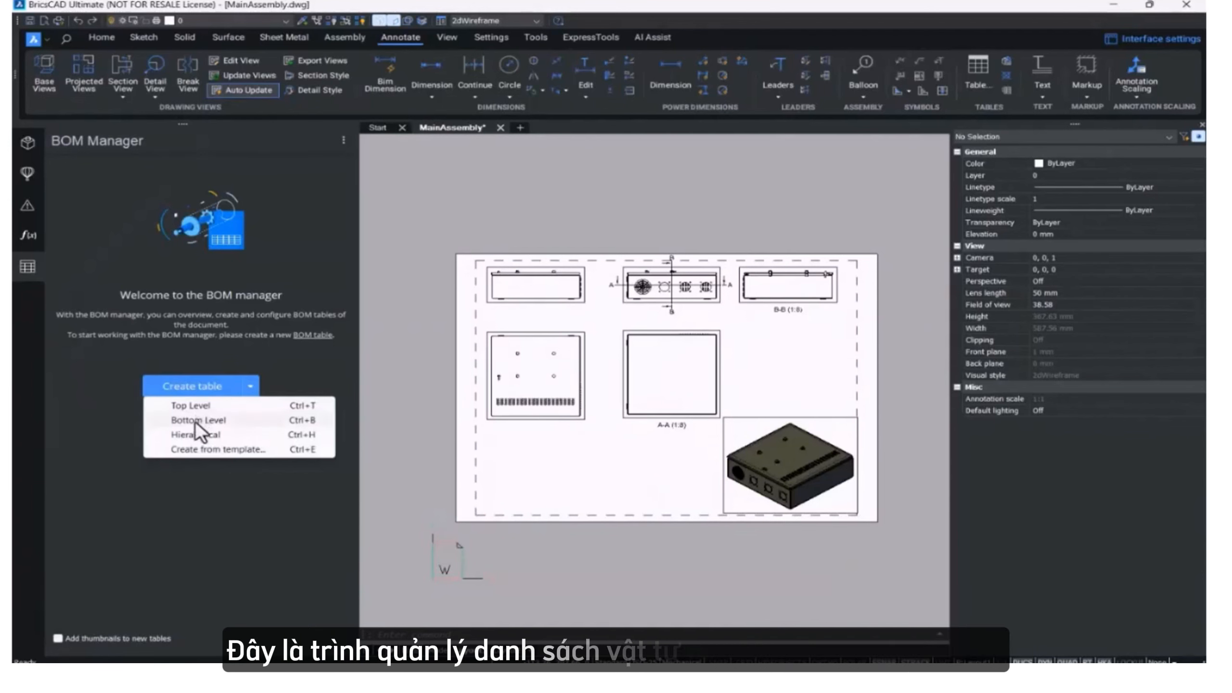
pyautogui.click(194, 420)
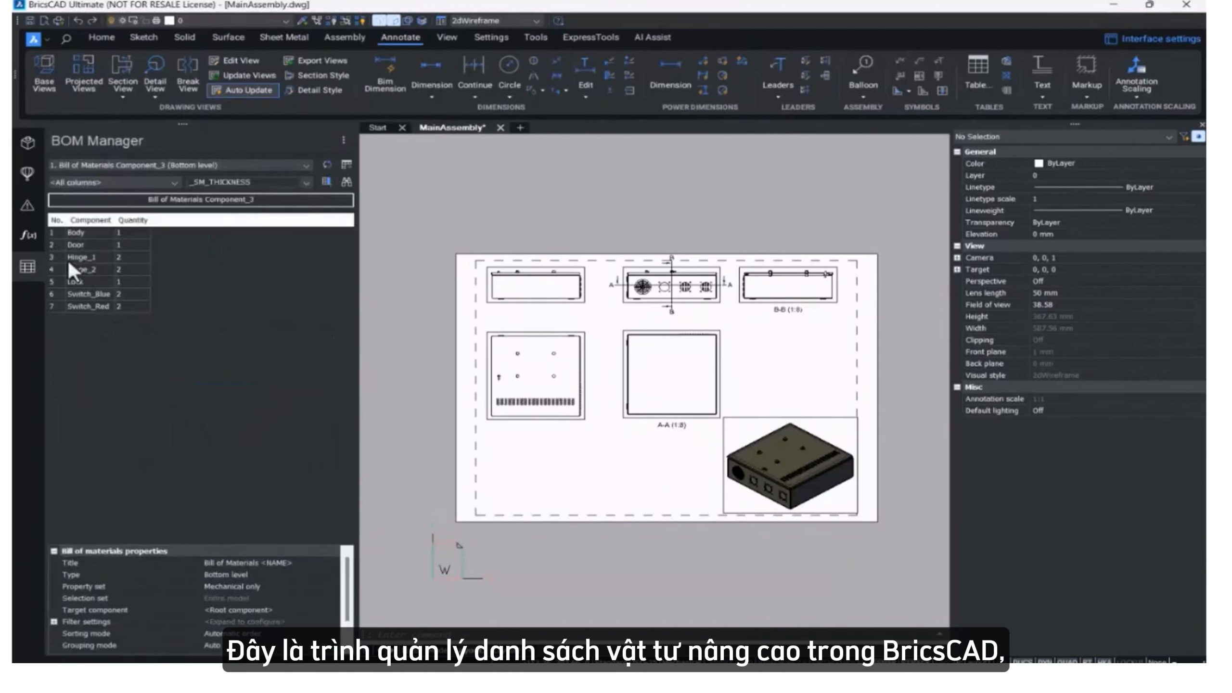
pyautogui.click(347, 164)
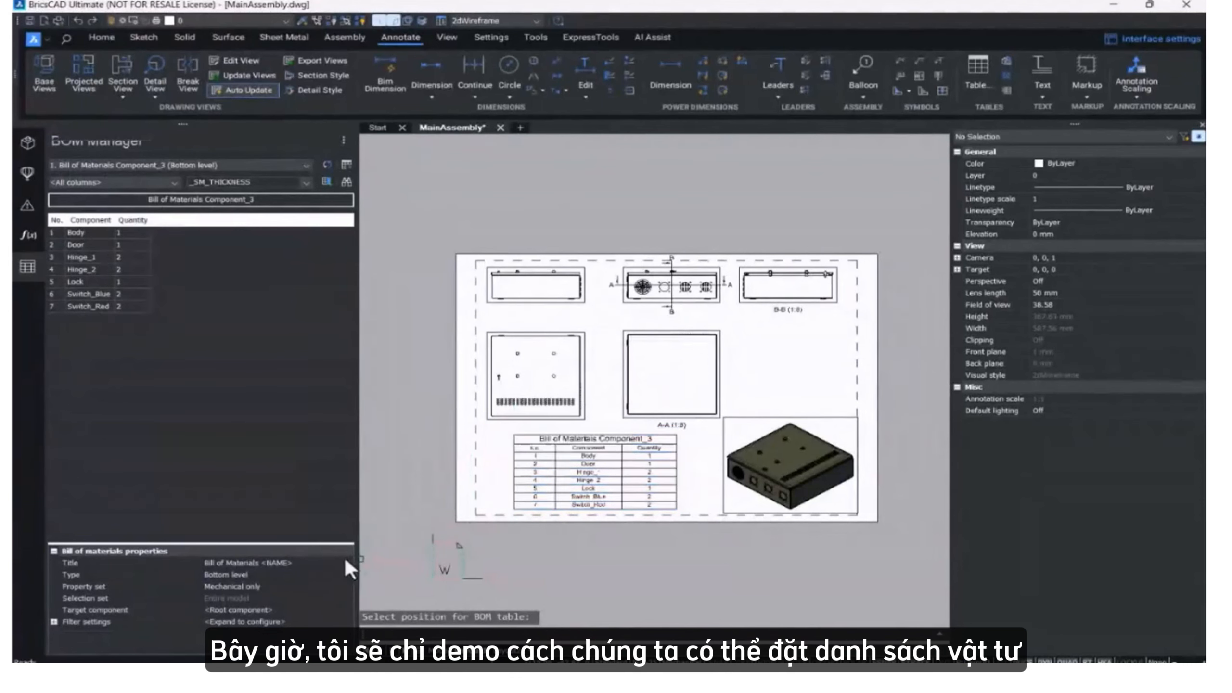
# Set the bill of materials title to "SheetMetal Enclosure" and close the BOM Manager.
pyautogui.click(308, 563)
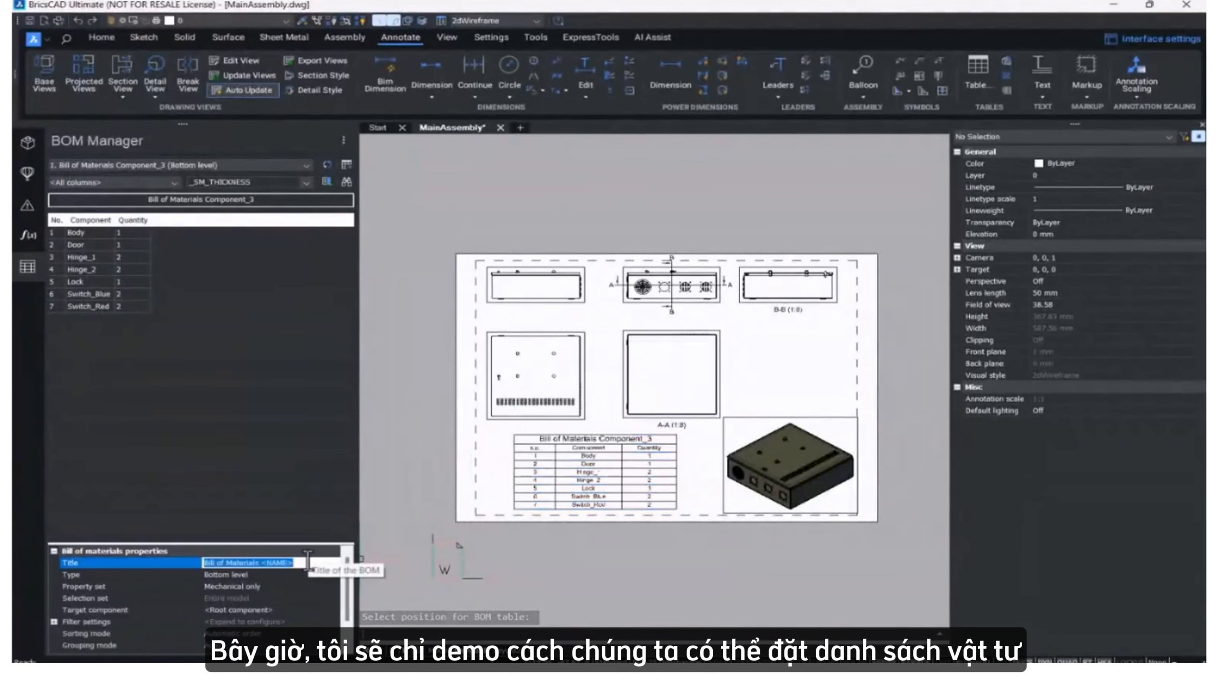
pyautogui.write('SheetMetal')
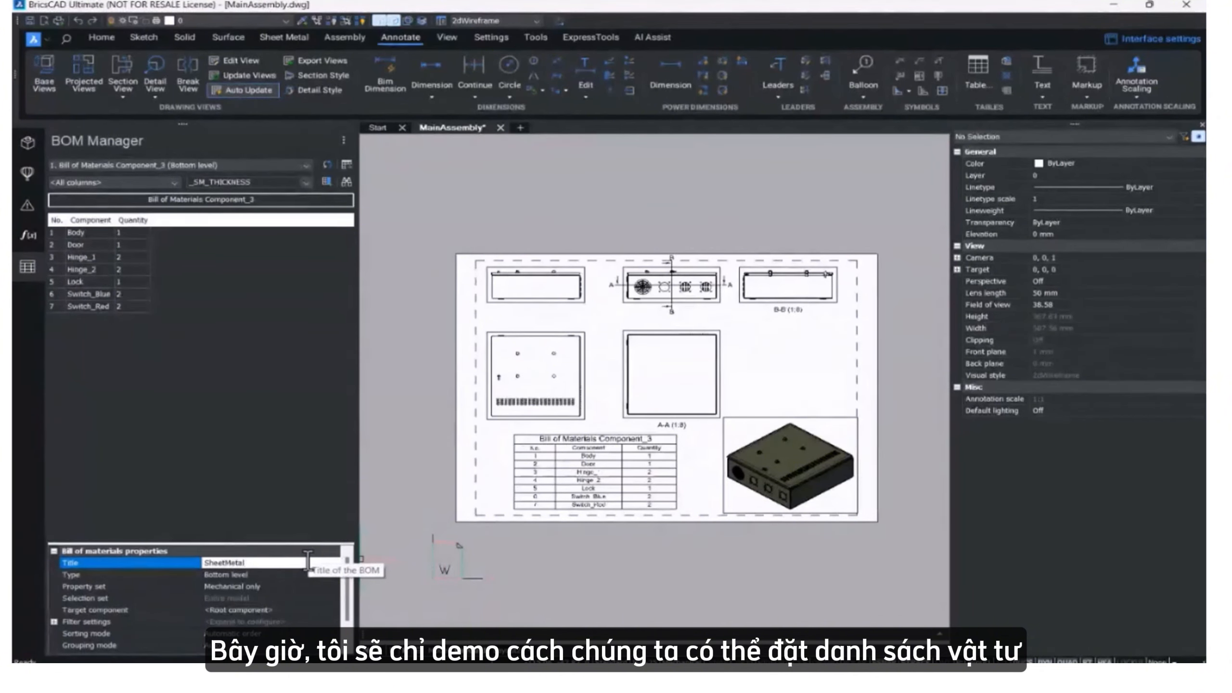
pyautogui.write(' End')
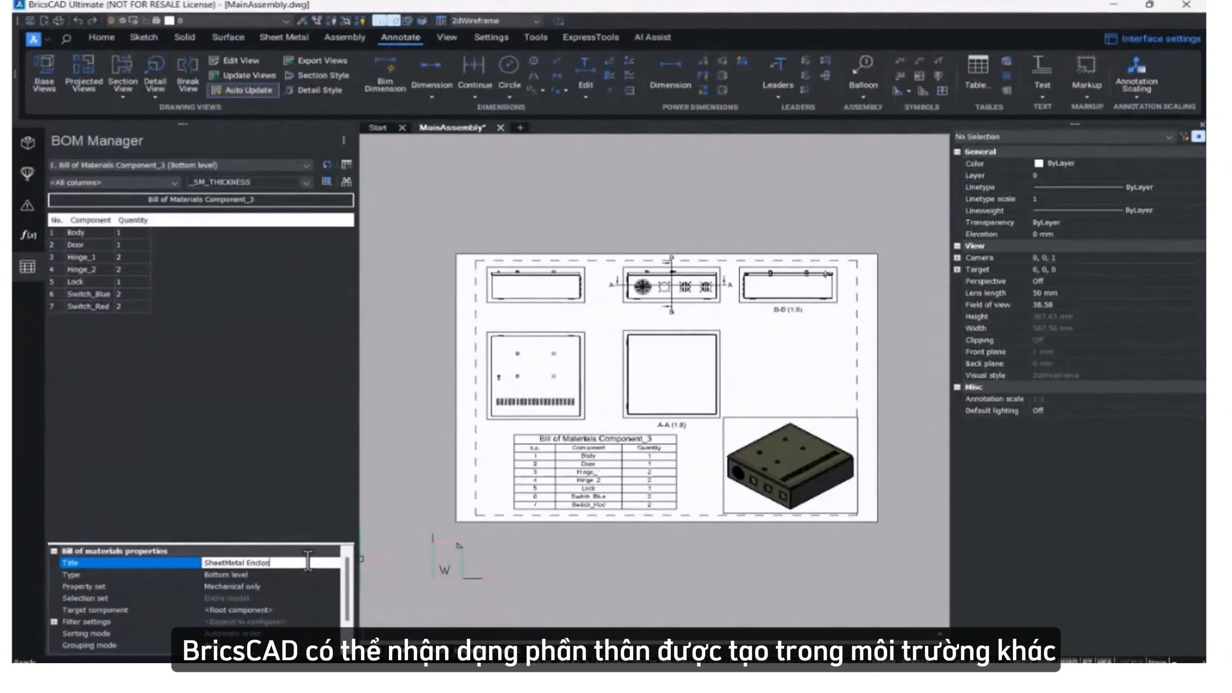
pyautogui.write('losure')
pyautogui.press('Return')
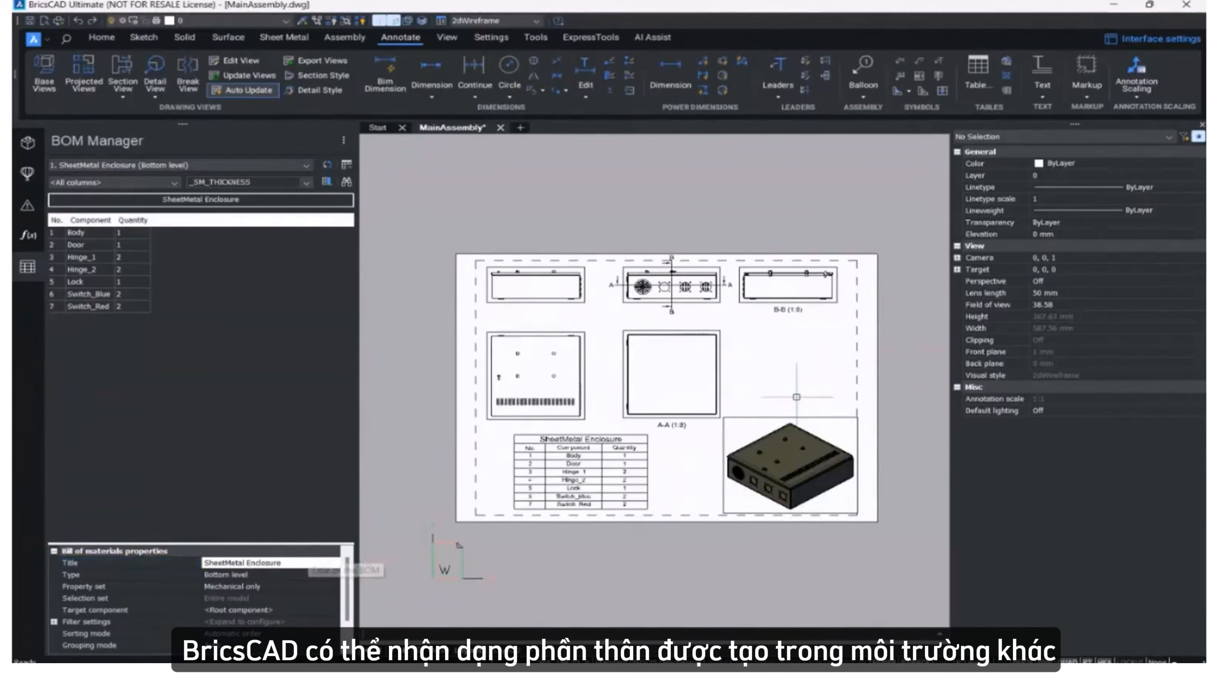
pyautogui.scroll(3, 612, 480)
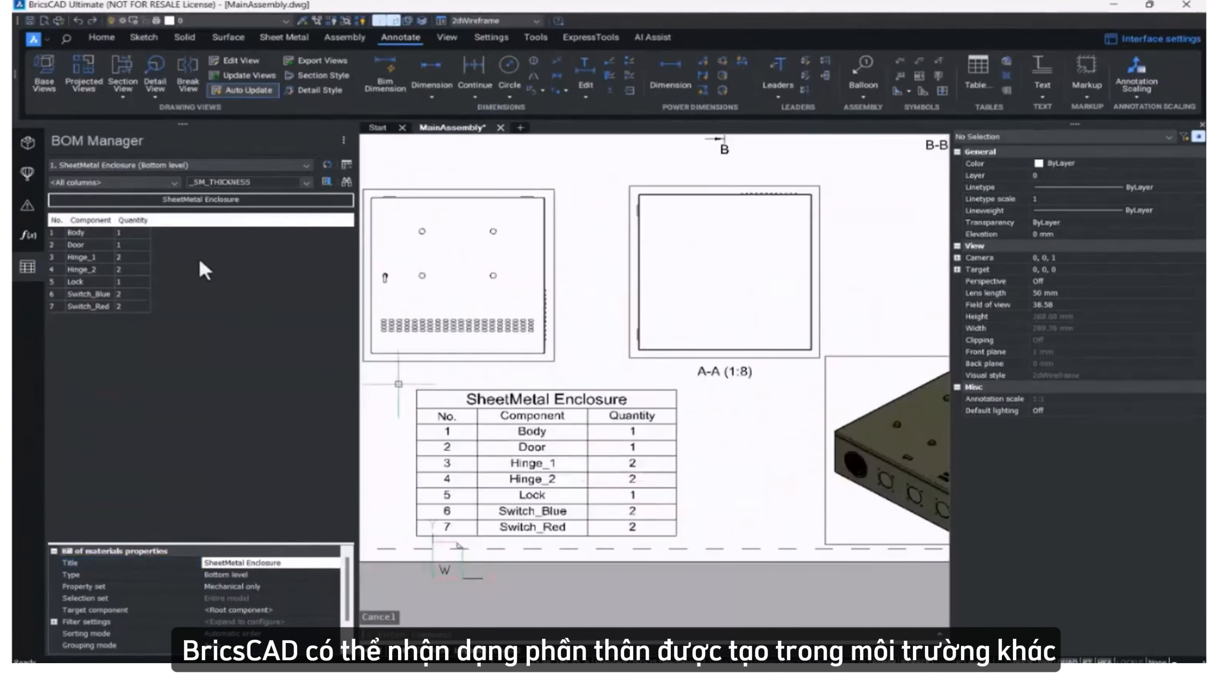
pyautogui.click(27, 266)
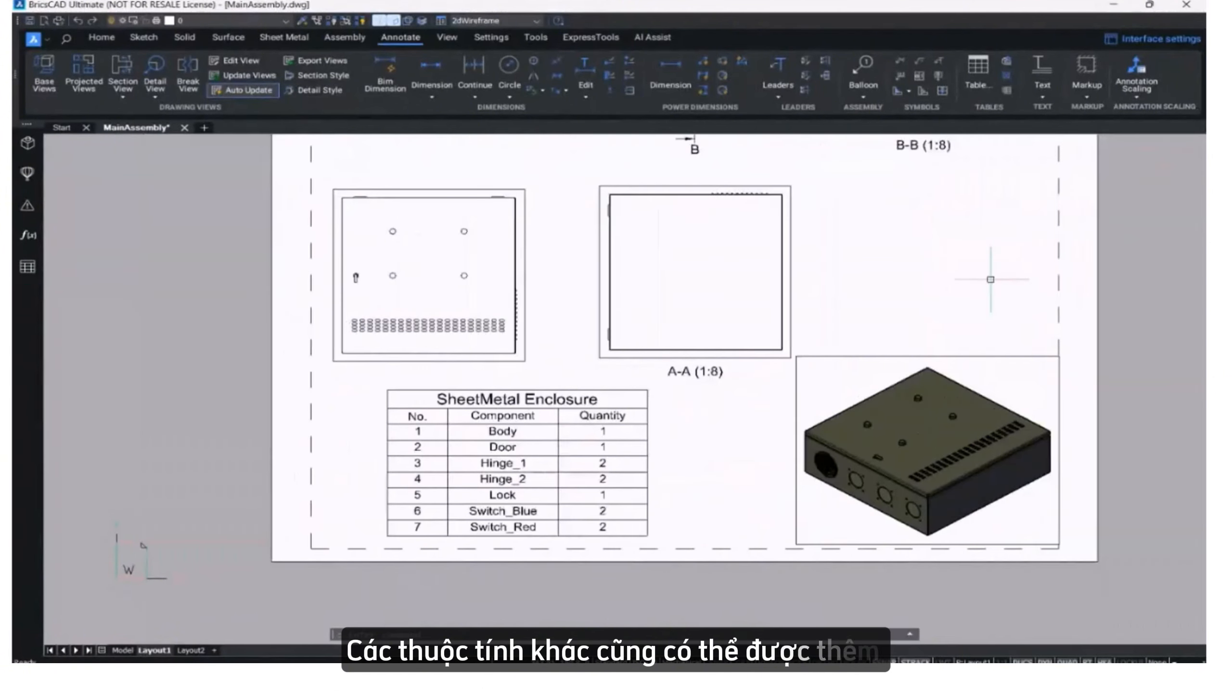
pyautogui.moveTo(990, 276)
pyautogui.mouseDown(button='middle')
pyautogui.moveTo(931, 367)
pyautogui.moveTo(852, 385)
pyautogui.moveTo(874, 358)
pyautogui.mouseUp(button='middle')
pyautogui.scroll(-2, 931, 367)
pyautogui.scroll(2, 845, 376)
pyautogui.scroll(-2, 872, 349)
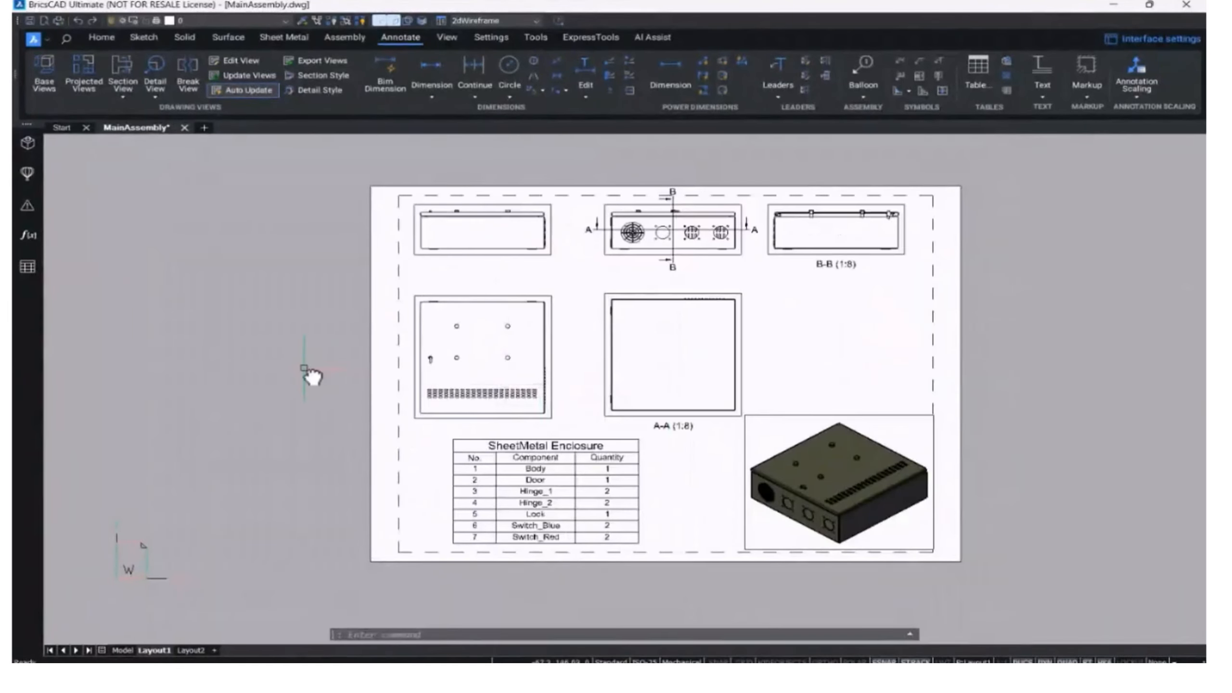
pyautogui.middleClick(305, 367)
pyautogui.middleClick(305, 367)
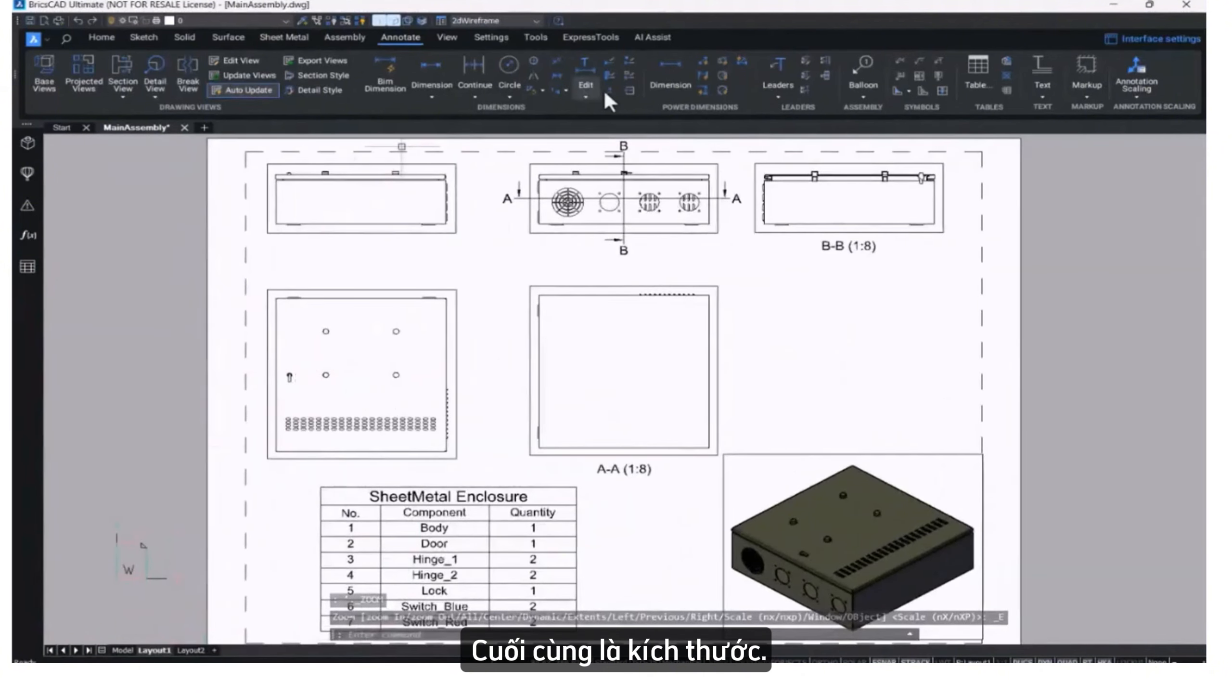
pyautogui.click(426, 75)
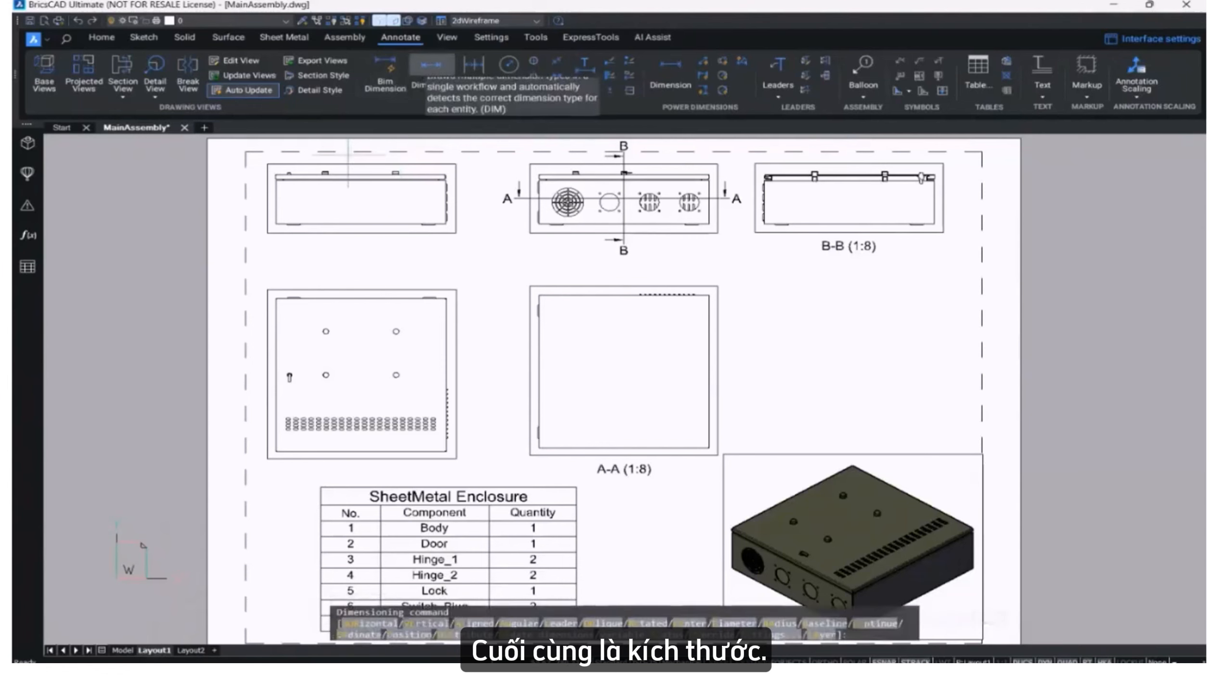
pyautogui.click(276, 224)
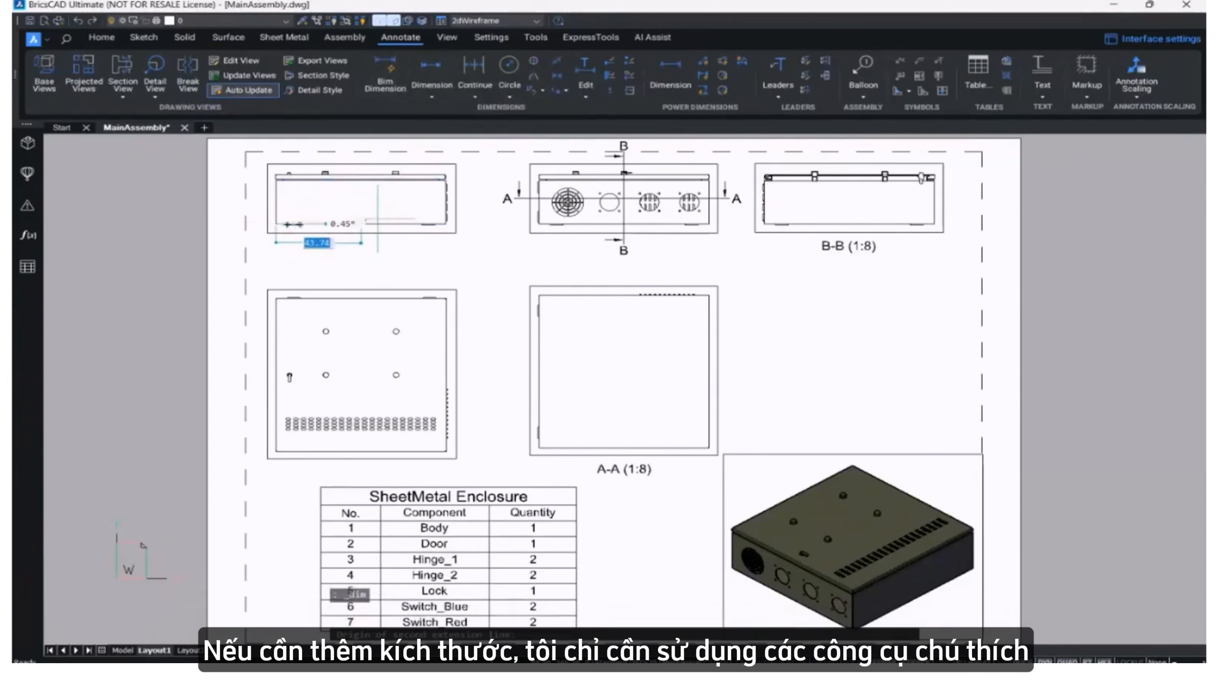
pyautogui.scroll(2, 408, 228)
pyautogui.scroll(2, 436, 223)
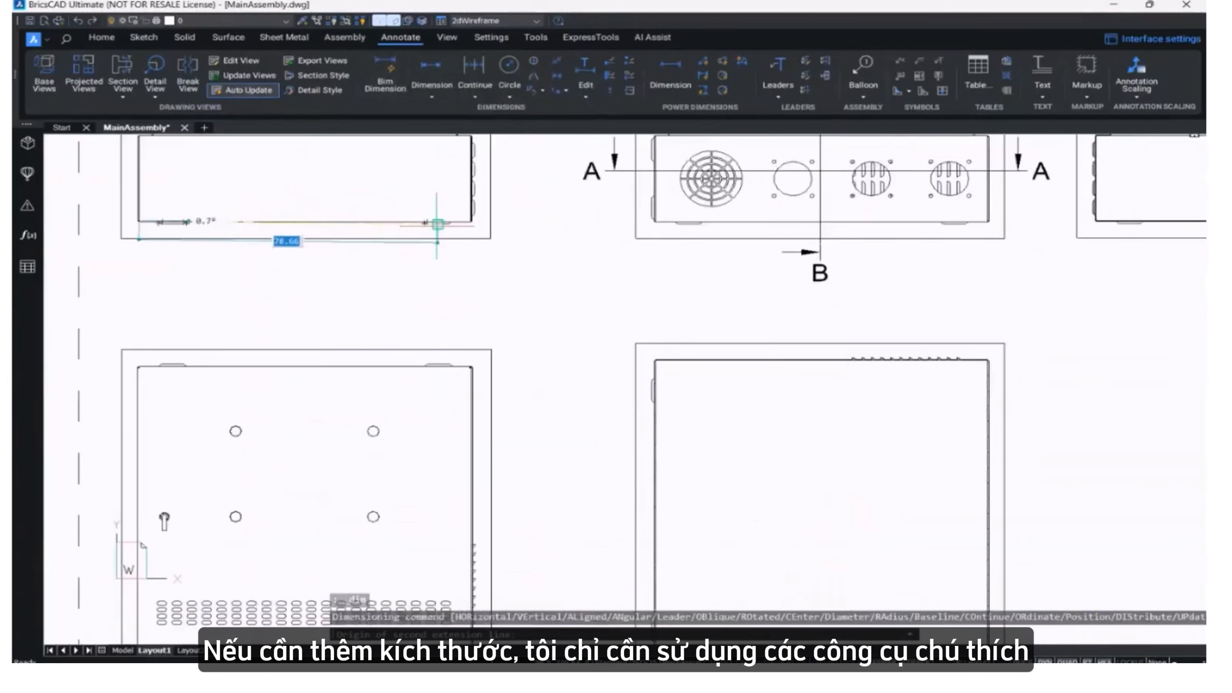
pyautogui.press('Escape')
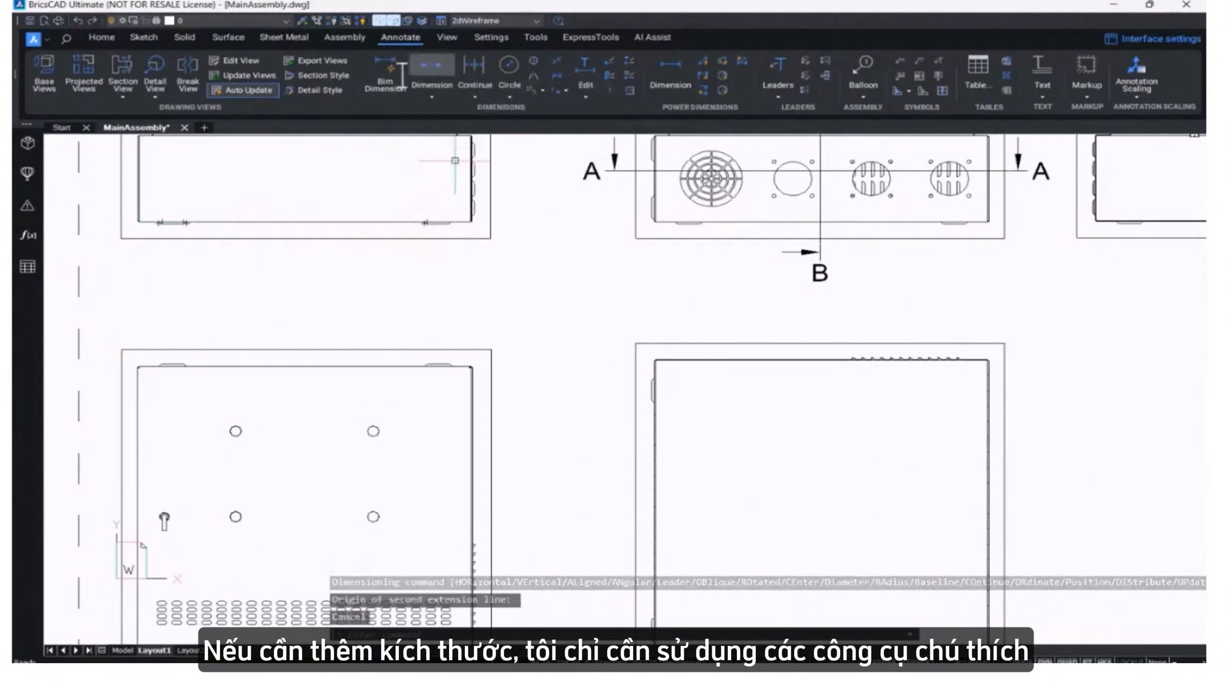
# Dimension the overall width of the box body in the upper-left view, placing the dimension line just below the view border.
pyautogui.click(431, 65)
pyautogui.scroll(3, 139, 211)
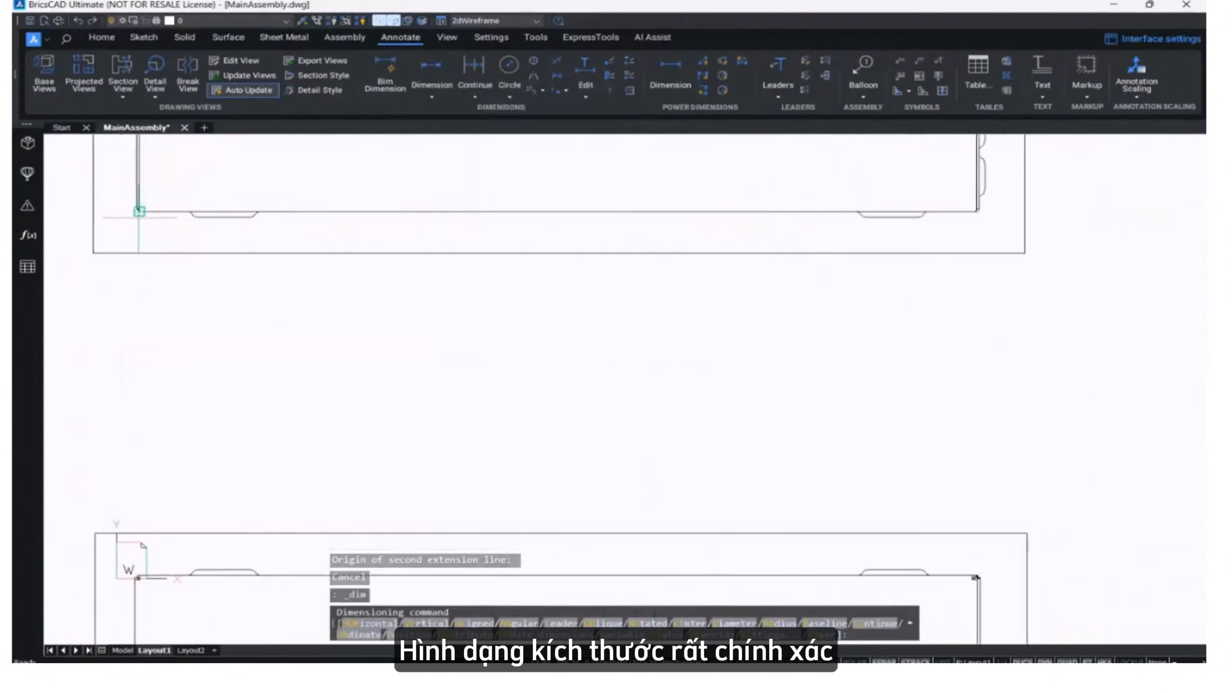
pyautogui.scroll(5, 139, 211)
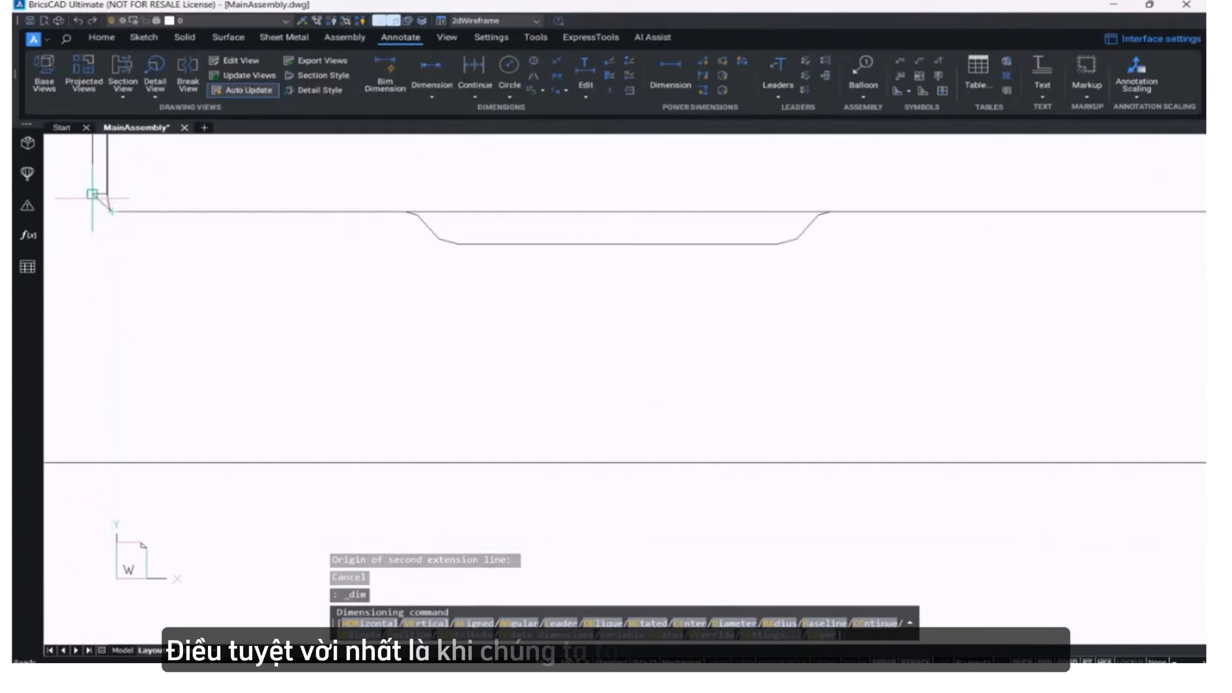
pyautogui.scroll(-6, 221, 206)
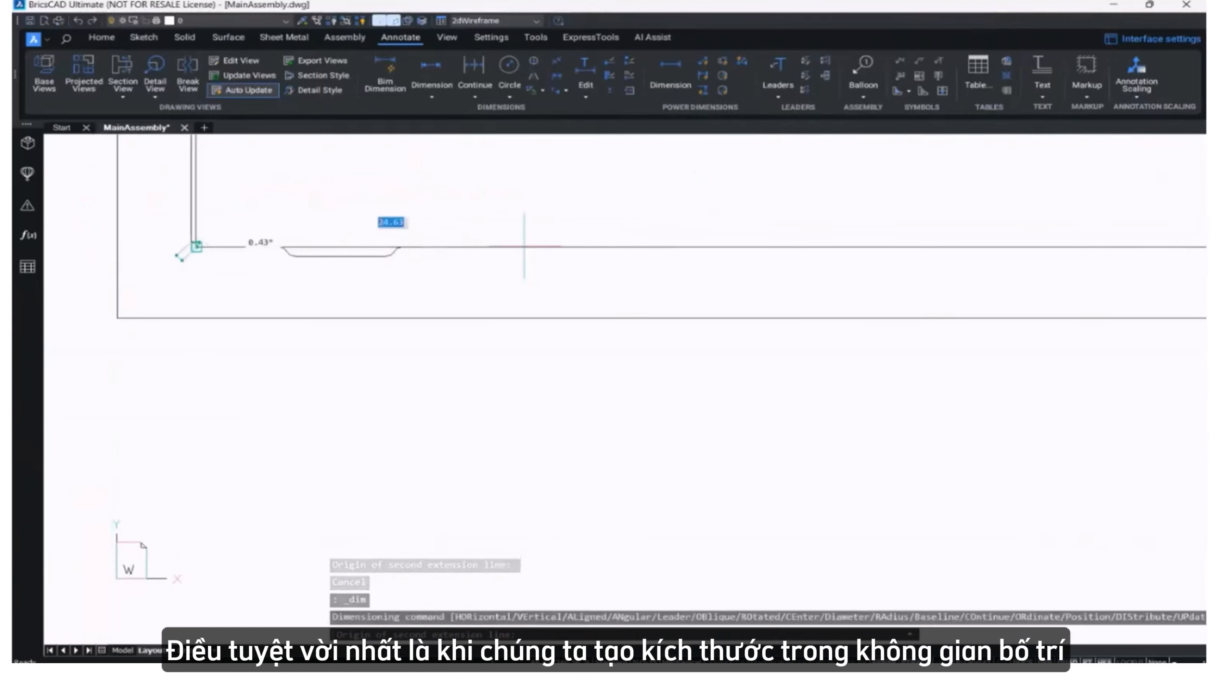
pyautogui.moveTo(862, 232); pyautogui.dragTo(275, 311, button='middle')
pyautogui.scroll(-2, 306, 307)
pyautogui.scroll(1, 632, 293)
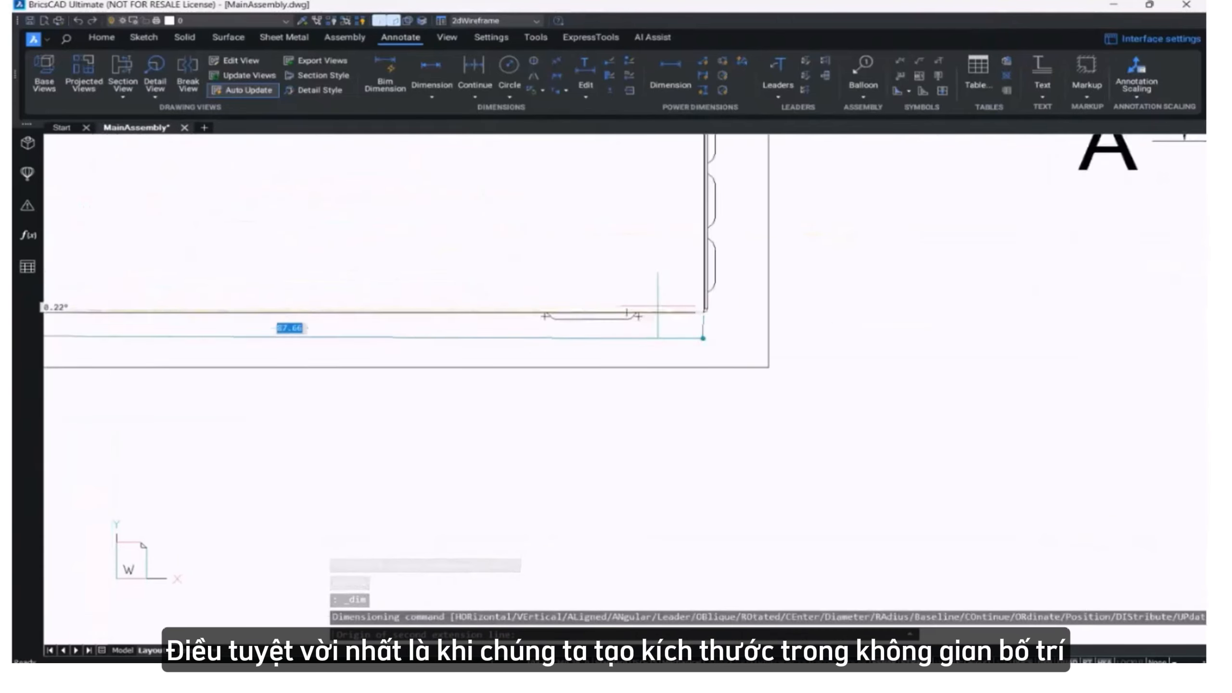
pyautogui.scroll(2, 658, 306)
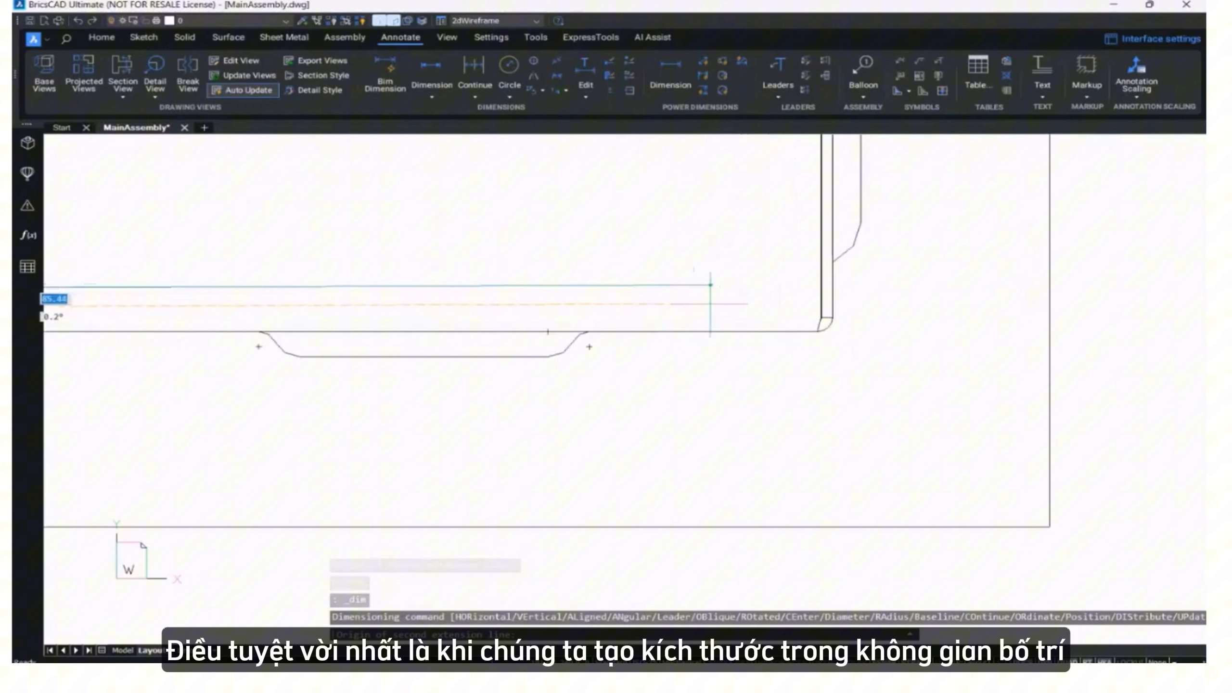
pyautogui.click(833, 318)
pyautogui.scroll(-6, 832, 320)
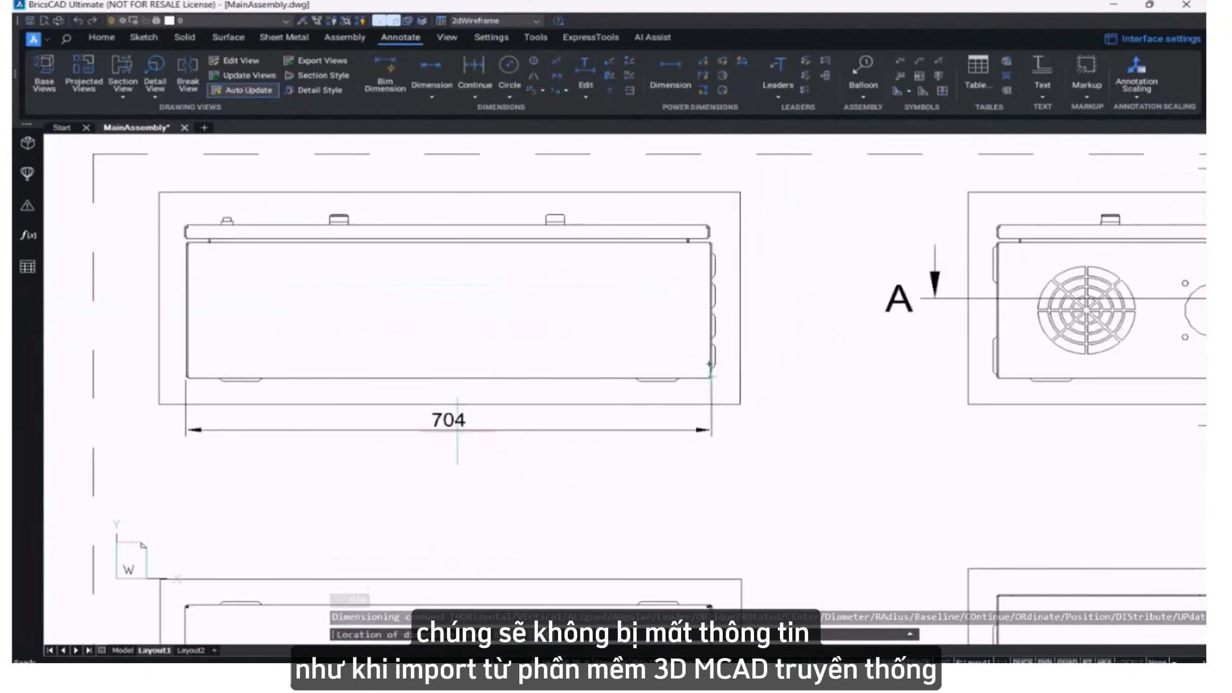
pyautogui.click(457, 435)
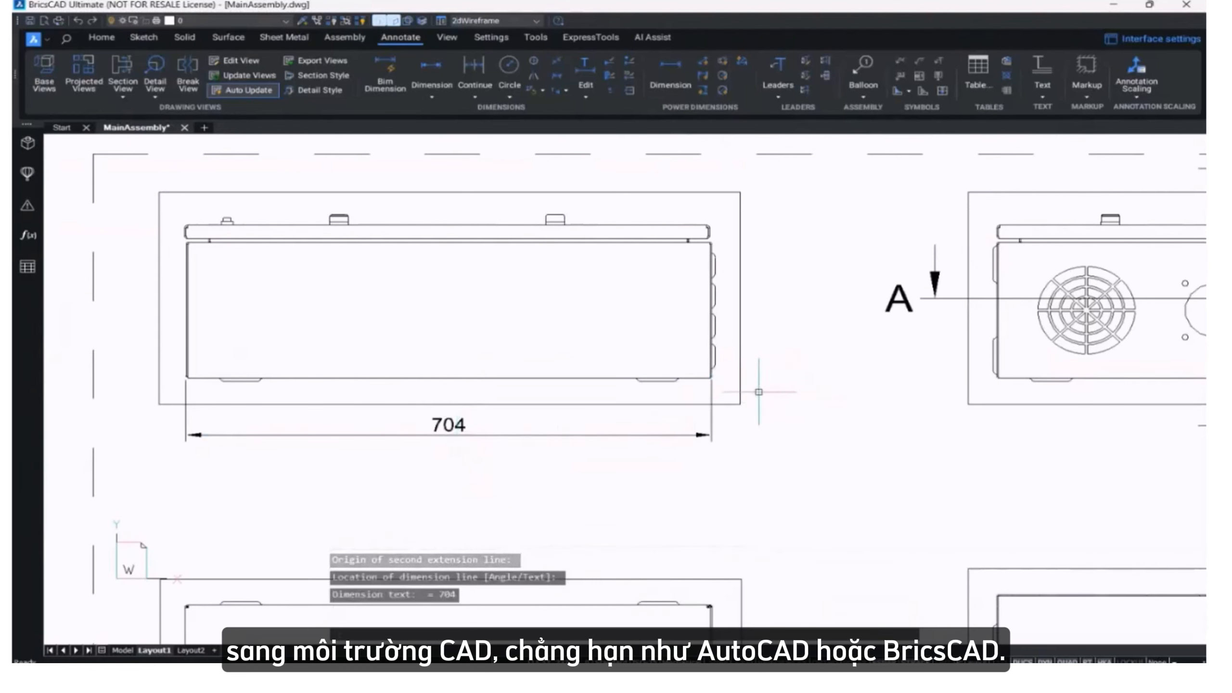
# Dimension the height of the box body in the upper-left view, placing the dimension line just outside the view's right border.
pyautogui.scroll(6, 723, 391)
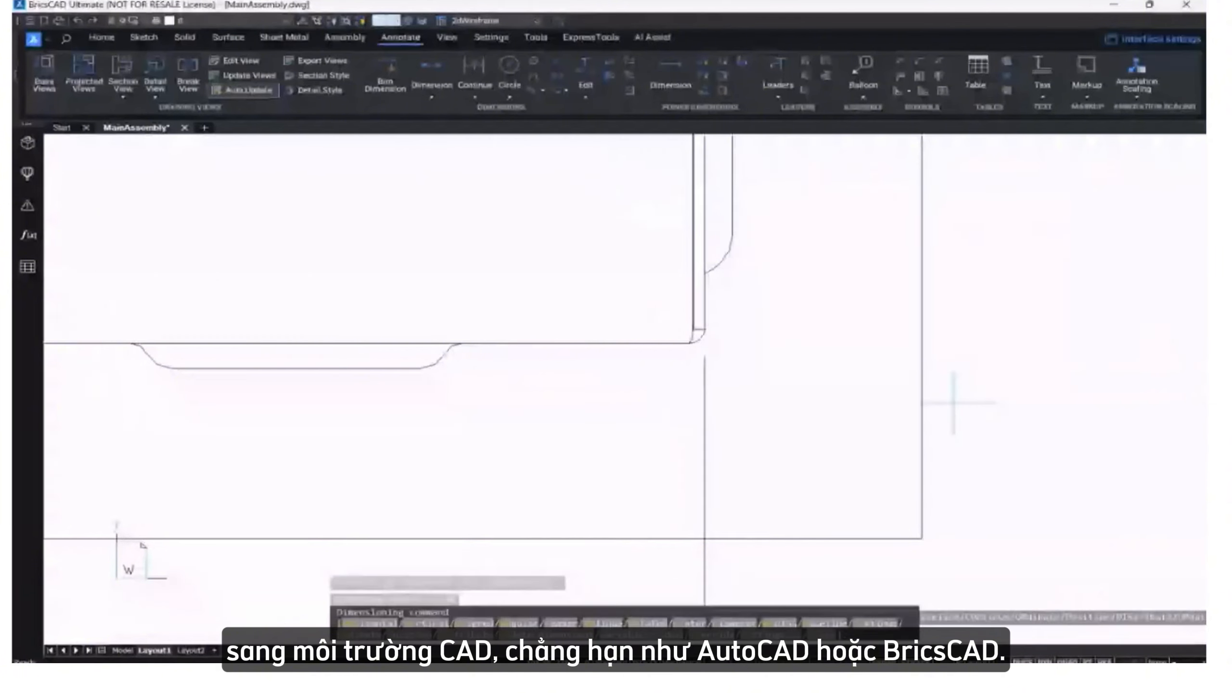
pyautogui.click(688, 344)
pyautogui.moveTo(677, 314); pyautogui.dragTo(680, 504, button='middle')
pyautogui.scroll(-5, 680, 503)
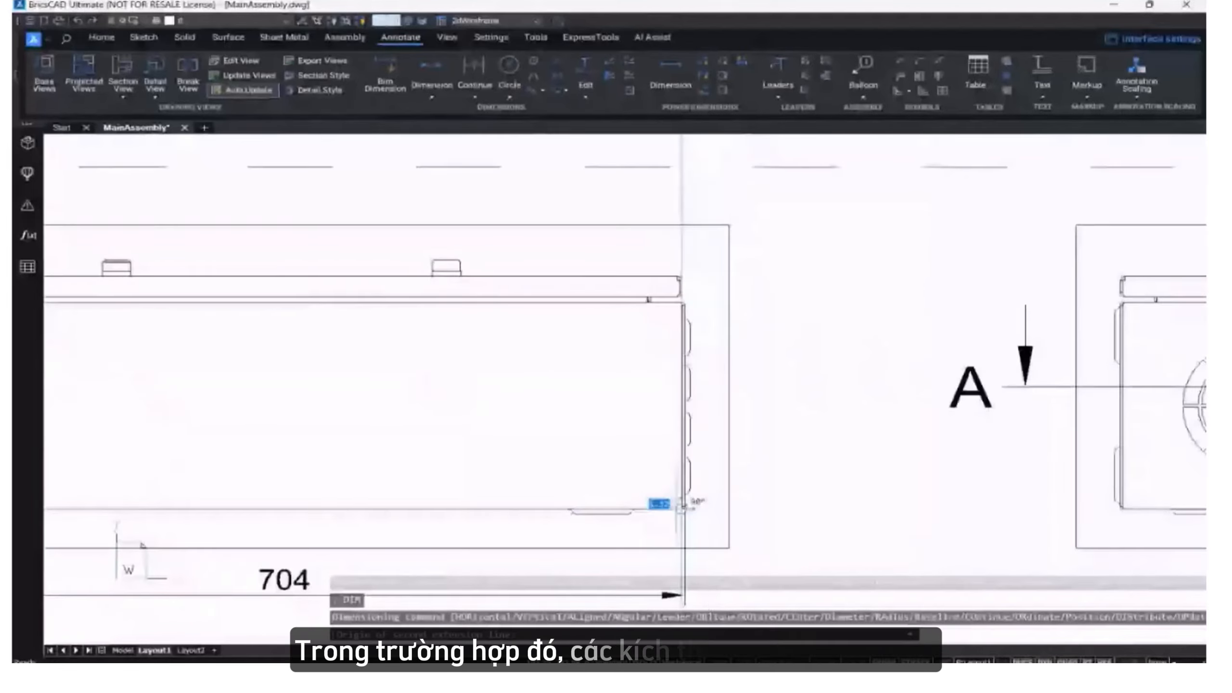
pyautogui.scroll(3, 682, 300)
pyautogui.scroll(3, 697, 272)
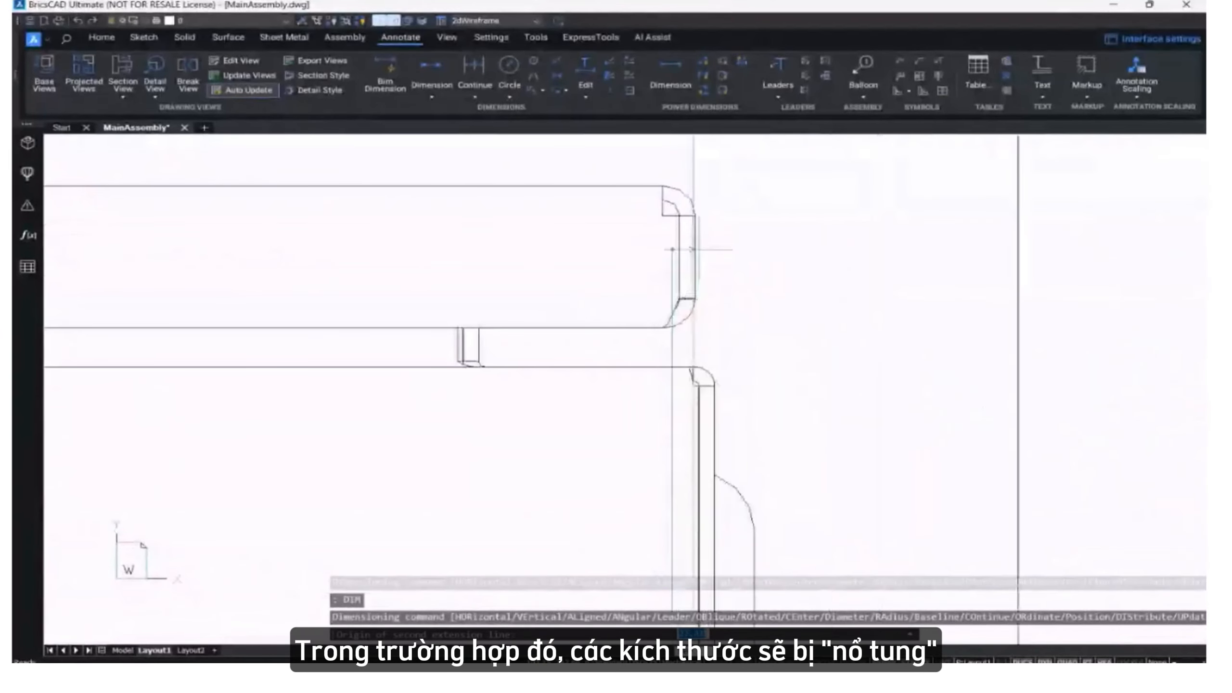
pyautogui.scroll(1, 692, 368)
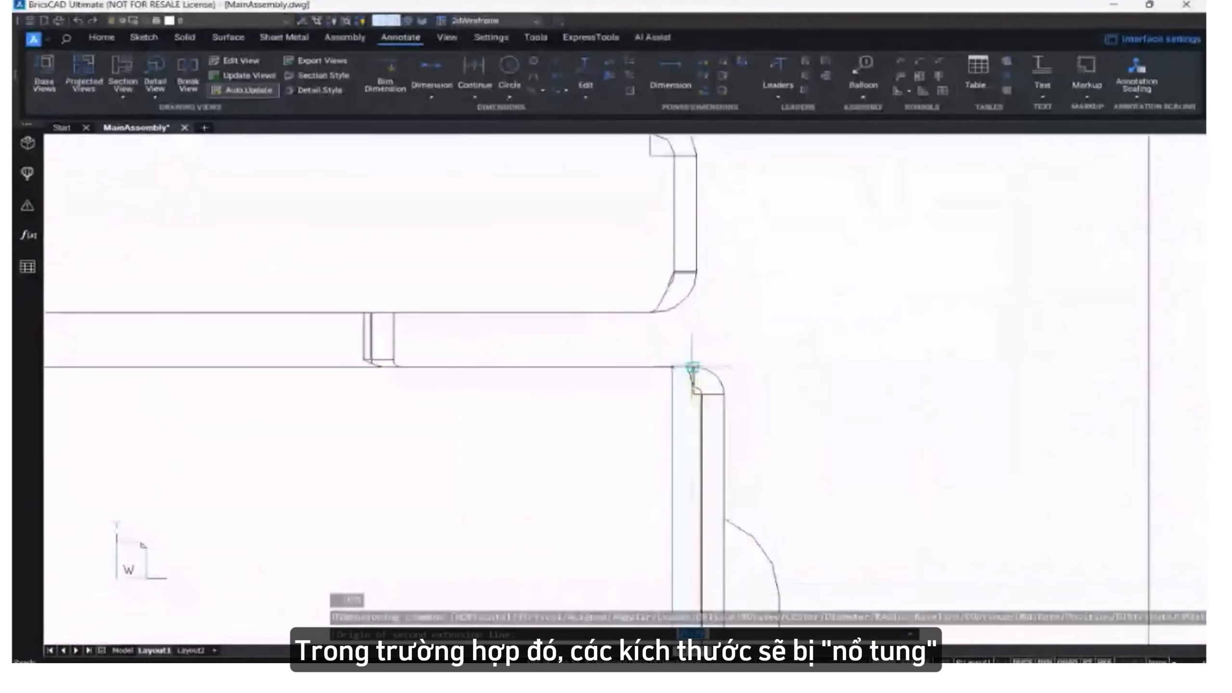
pyautogui.scroll(2, 692, 367)
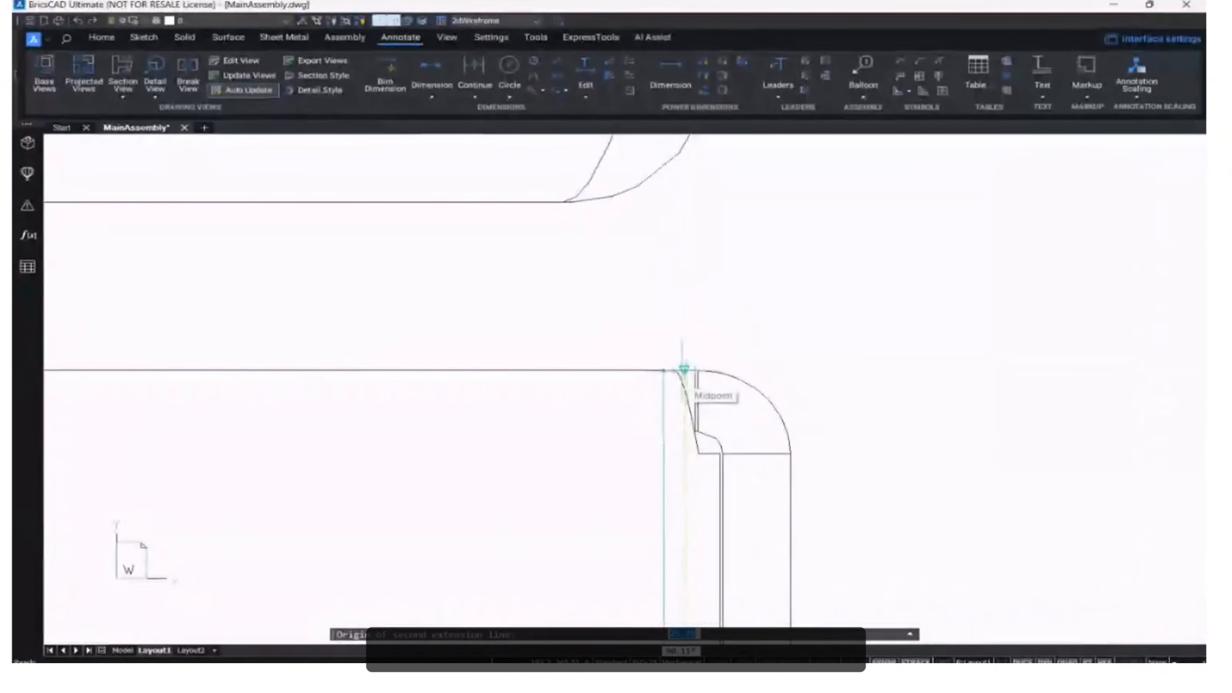
pyautogui.click(673, 371)
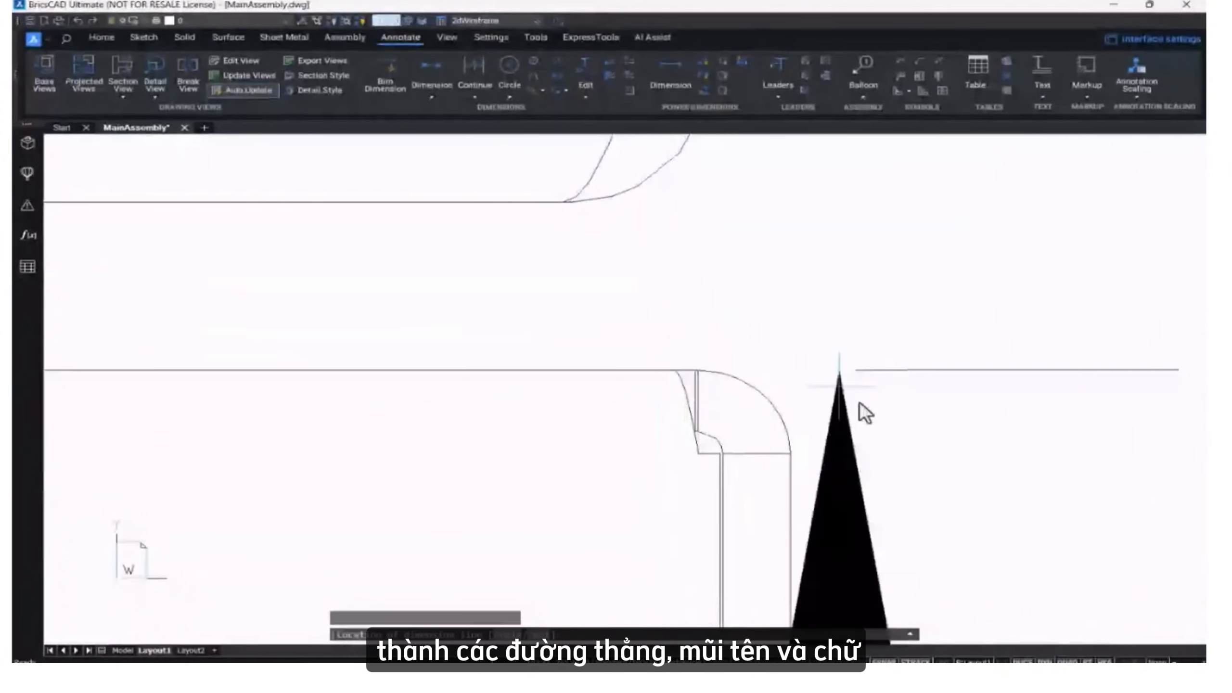
pyautogui.scroll(-3, 865, 414)
pyautogui.click(963, 456)
pyautogui.scroll(-3, 963, 456)
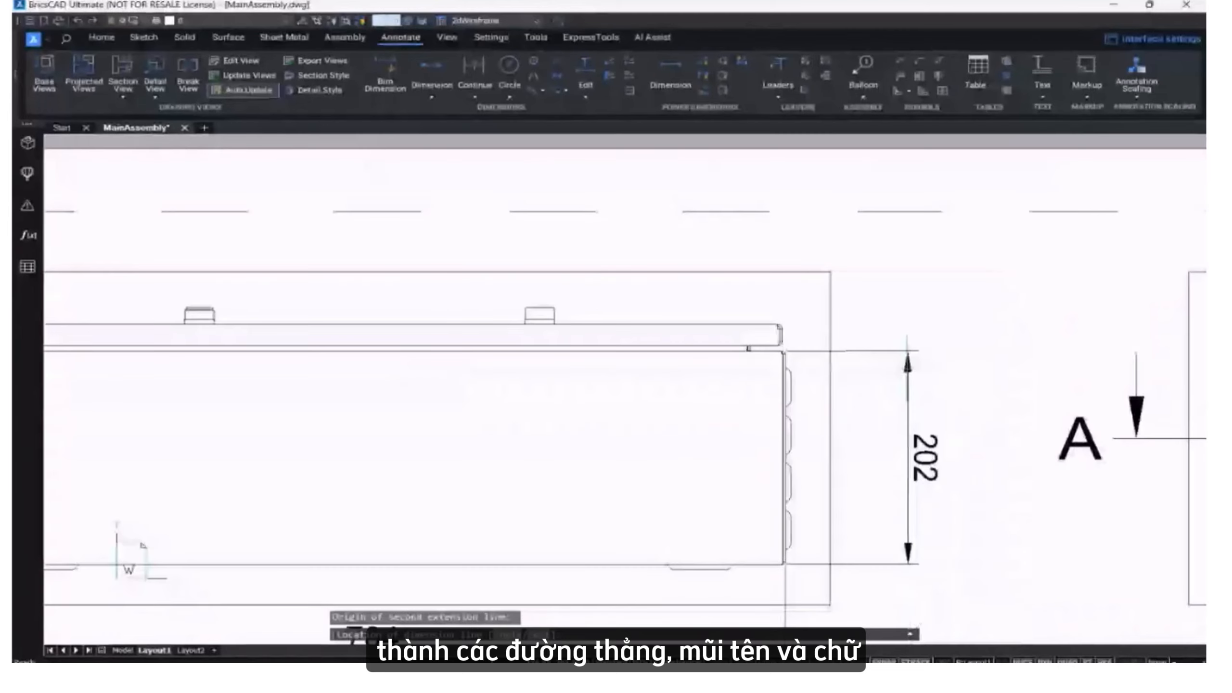
# Add a diameter dimension to the upper-right hole of the door view, placing its text outside the view border.
pyautogui.scroll(-2, 963, 456)
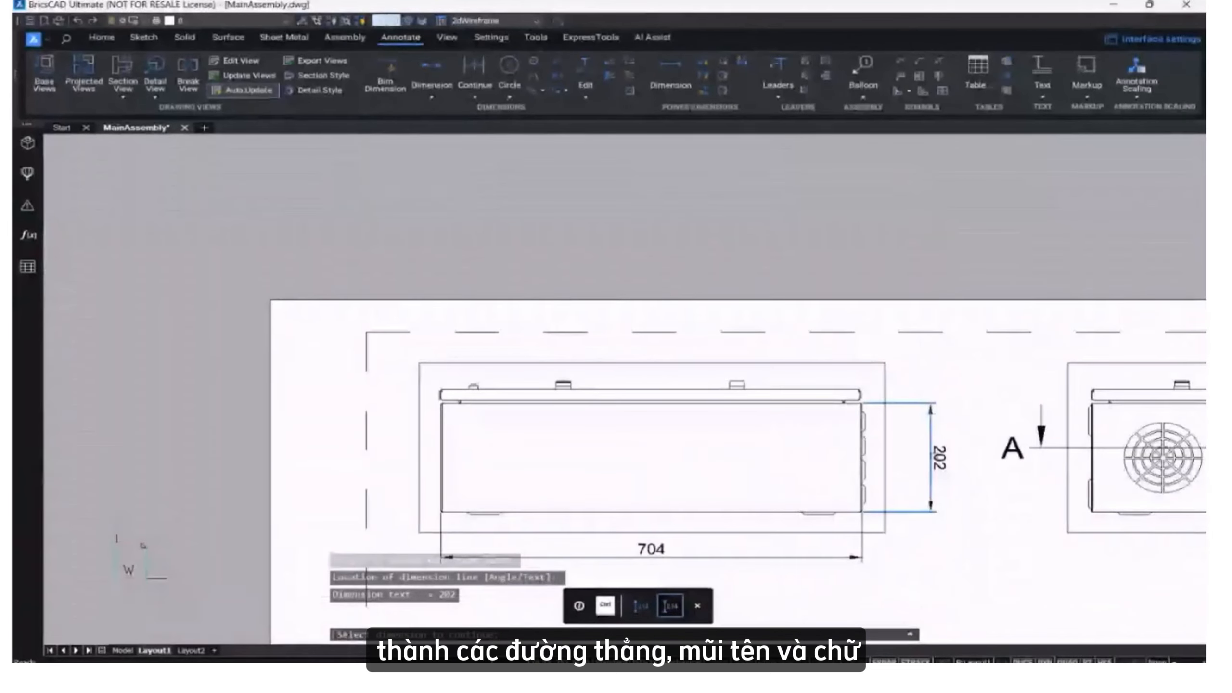
pyautogui.scroll(-2, 921, 447)
pyautogui.moveTo(922, 448)
pyautogui.mouseDown(button='middle')
pyautogui.moveTo(779, 361)
pyautogui.moveTo(750, 287)
pyautogui.mouseUp(button='middle')
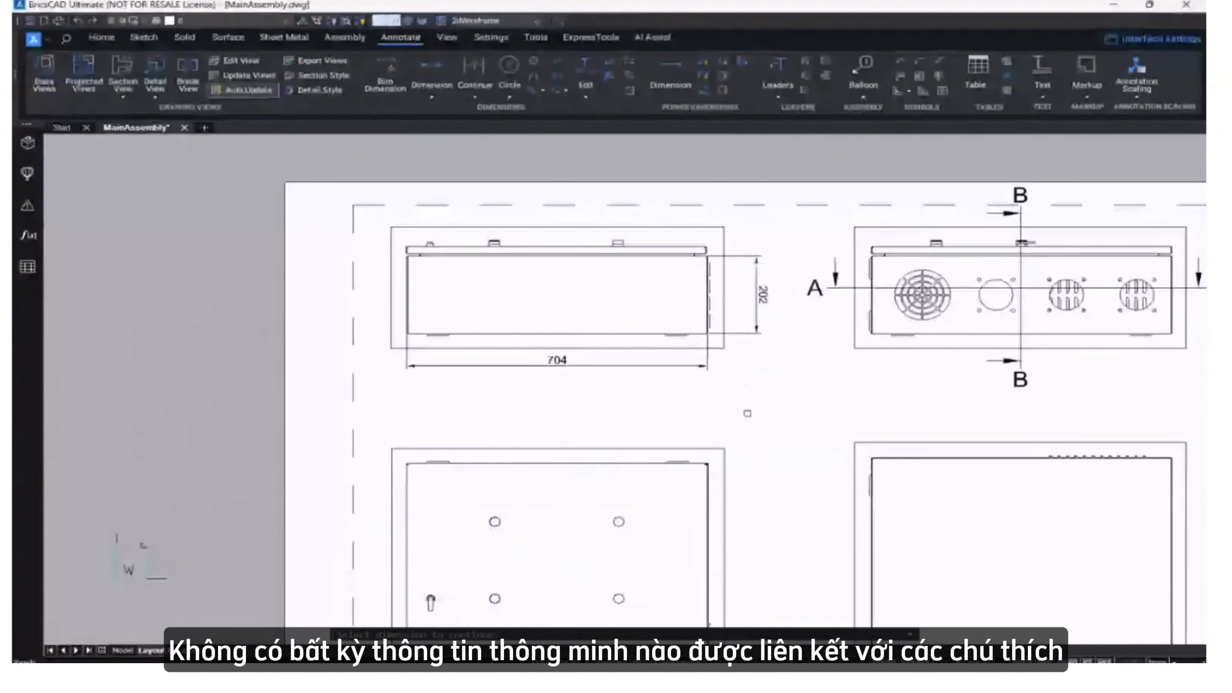
pyautogui.press('Return')
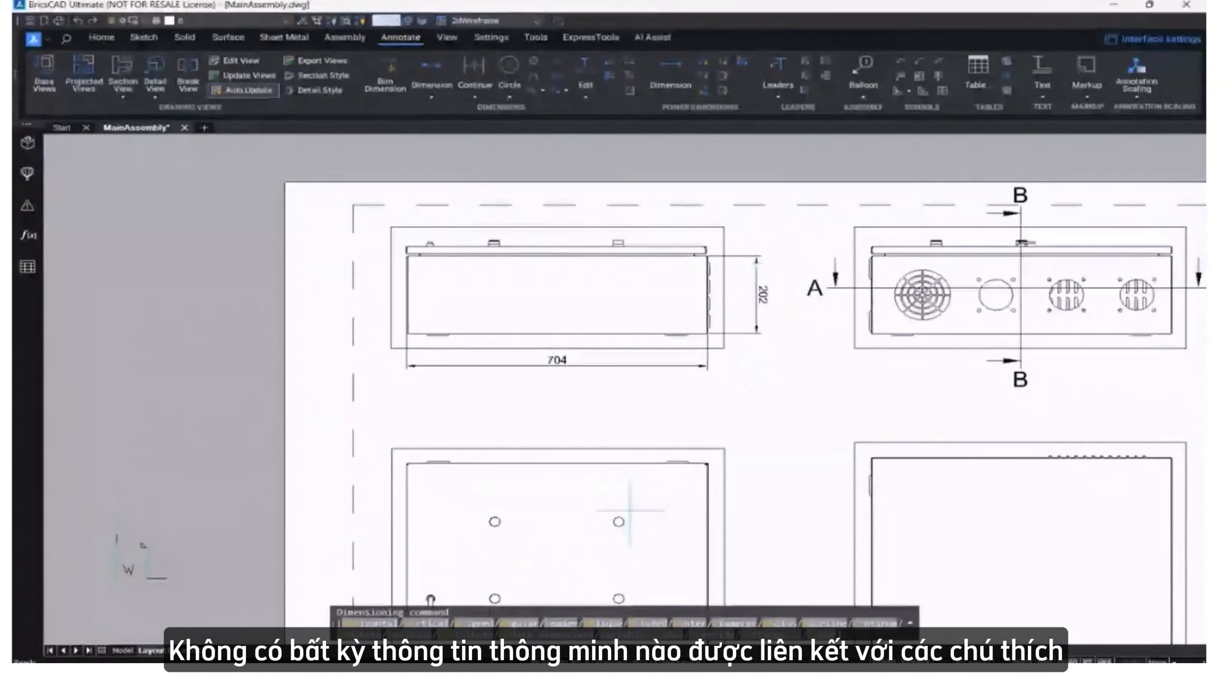
pyautogui.scroll(4, 630, 507)
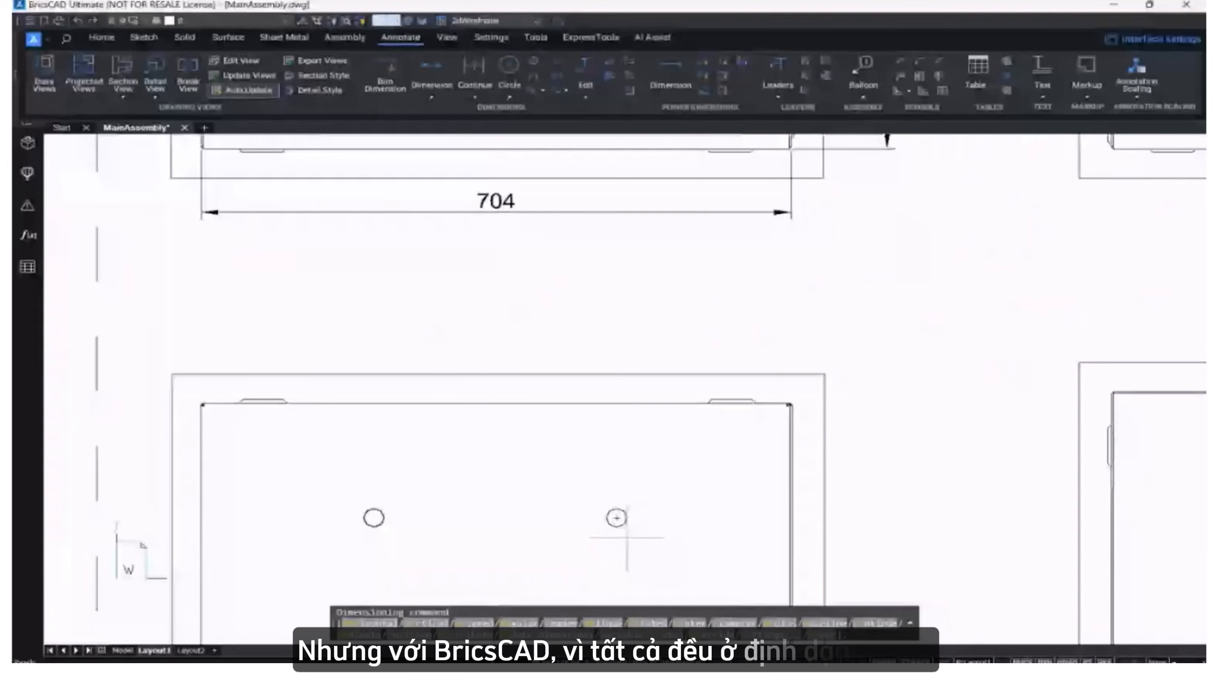
pyautogui.click(625, 514)
pyautogui.click(861, 453)
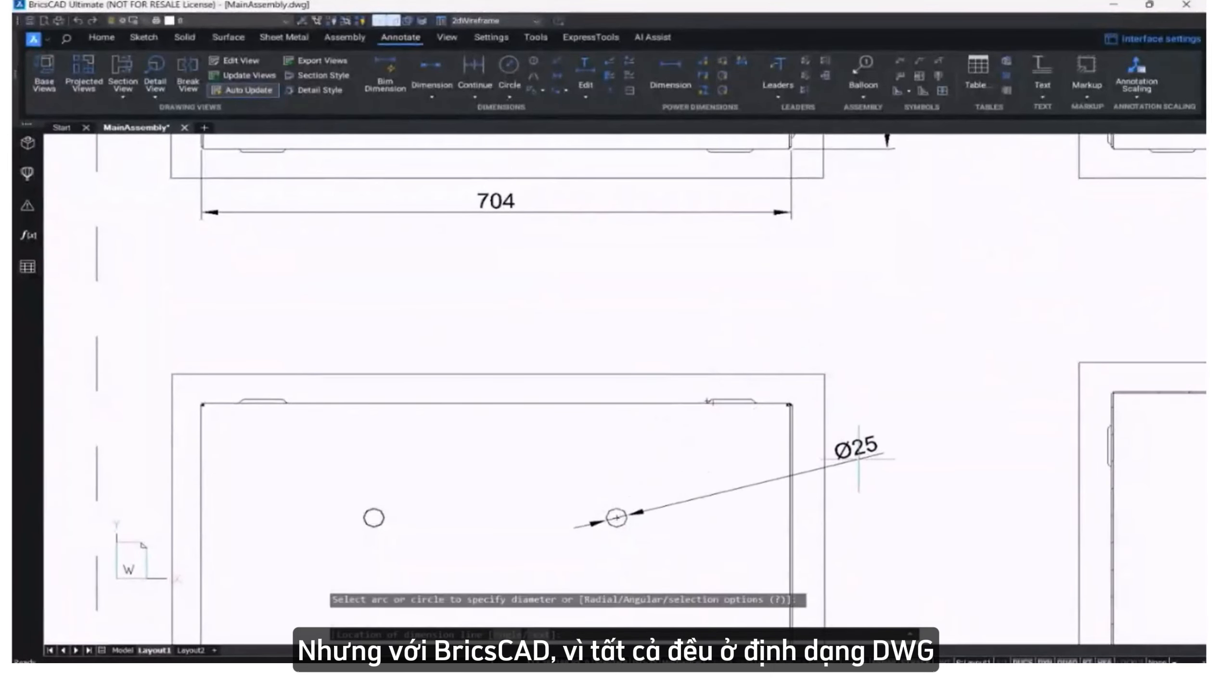
pyautogui.scroll(-5, 894, 512)
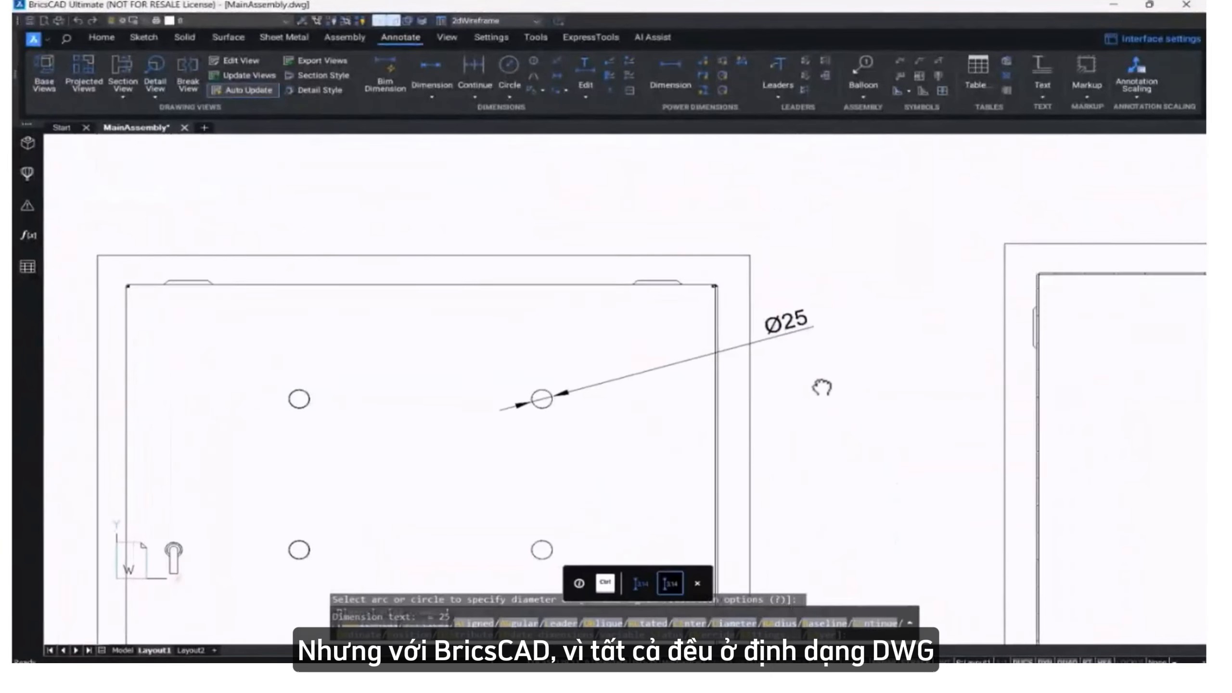
pyautogui.moveTo(792, 407)
pyautogui.mouseDown(button='middle')
pyautogui.moveTo(784, 415)
pyautogui.moveTo(761, 320)
pyautogui.mouseUp(button='middle')
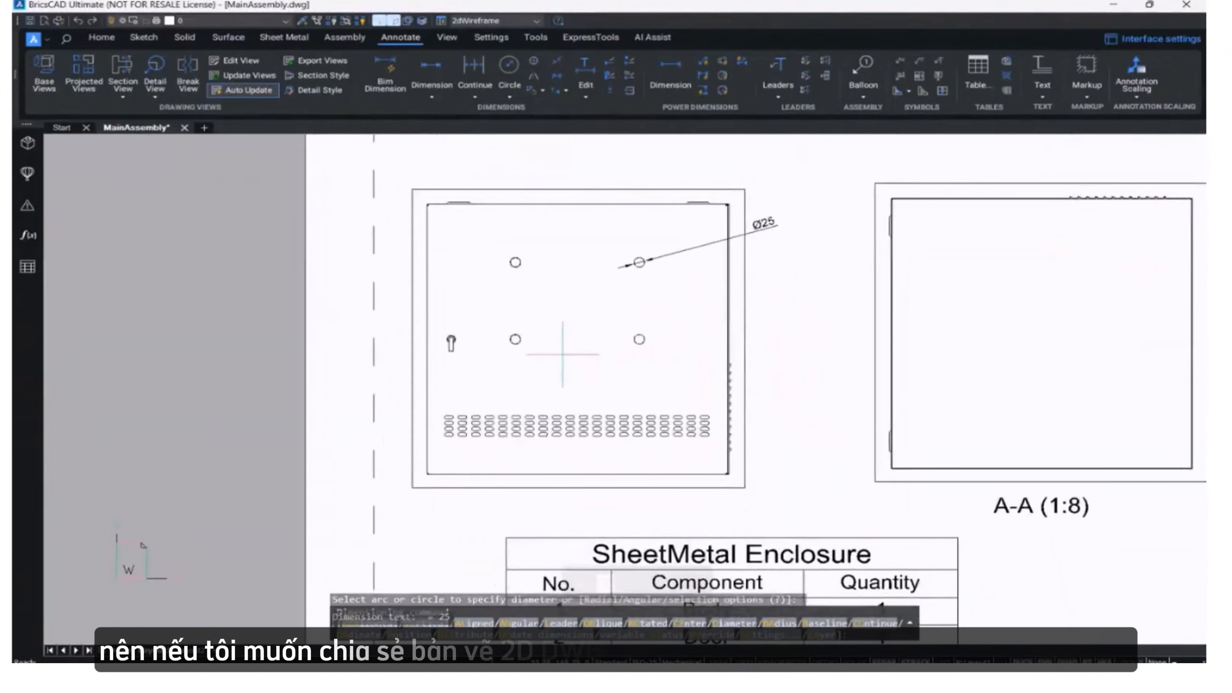
pyautogui.press('Escape')
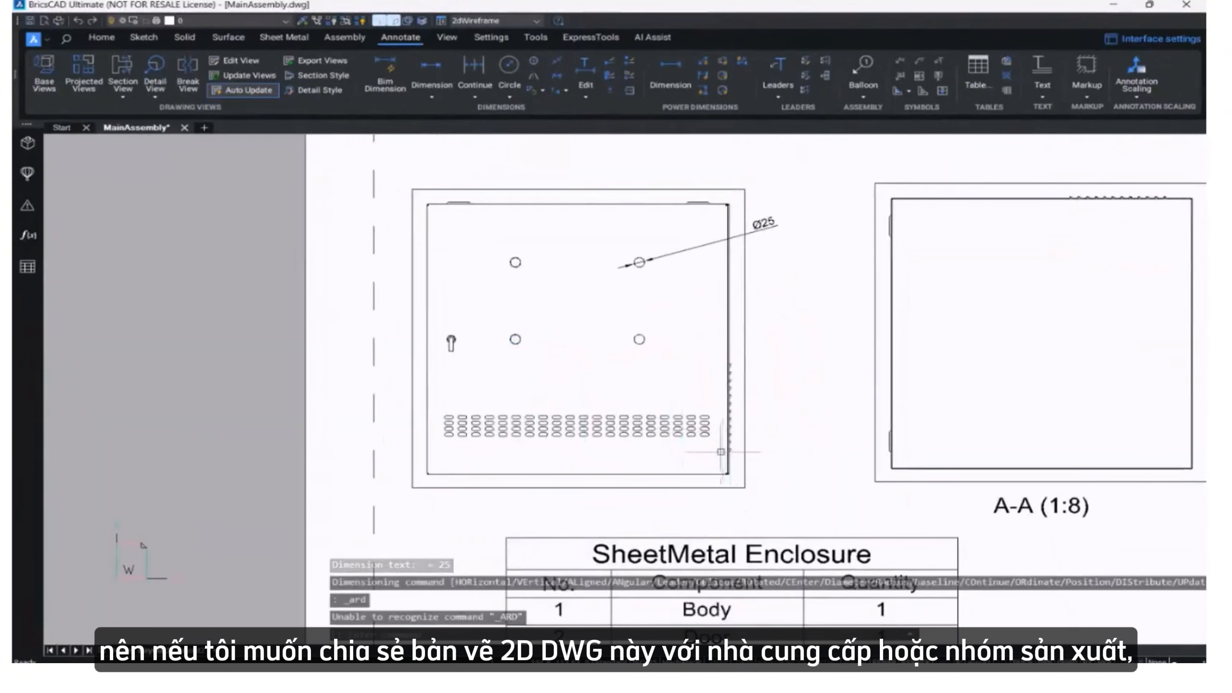
pyautogui.scroll(4, 708, 445)
pyautogui.scroll(4, 706, 445)
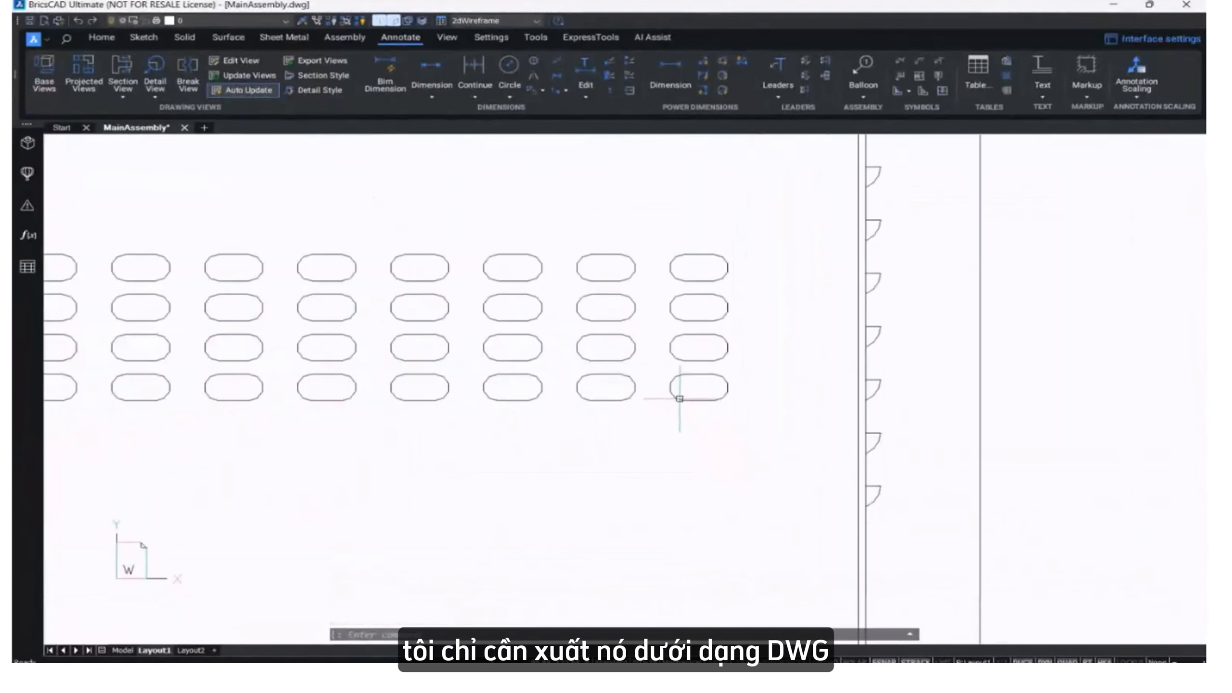
pyautogui.press('Escape')
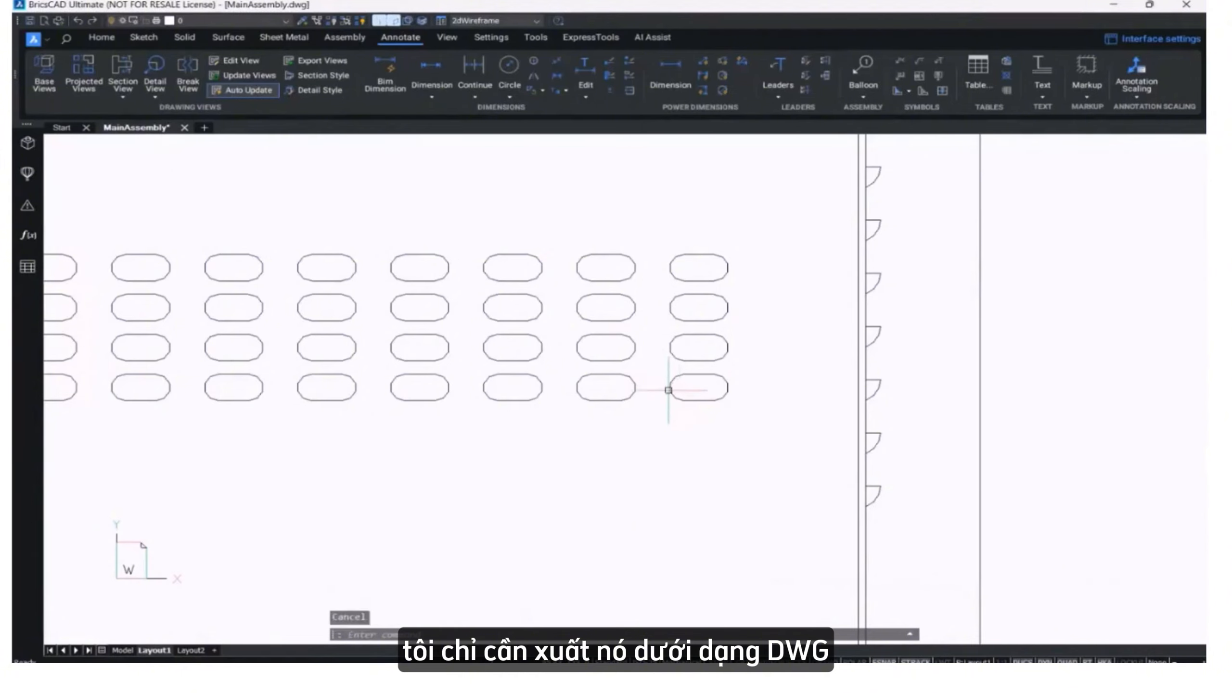
pyautogui.scroll(-7, 668, 390)
pyautogui.scroll(-5, 670, 398)
pyautogui.moveTo(698, 425)
pyautogui.mouseDown(button='middle')
pyautogui.moveTo(573, 470)
pyautogui.moveTo(489, 453)
pyautogui.mouseUp(button='middle')
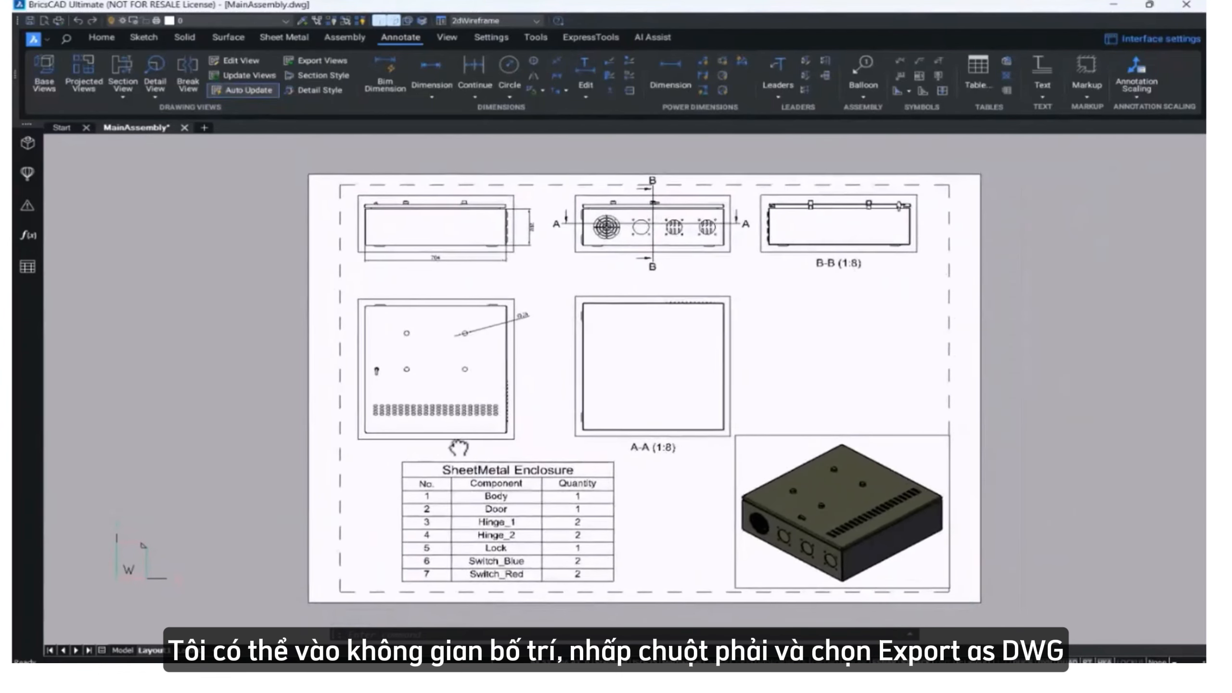
# Start exporting Layout1 to a DWG drawing and browse to the Sheet Metal Enclosure folder on the Desktop.
pyautogui.rightClick(155, 650)
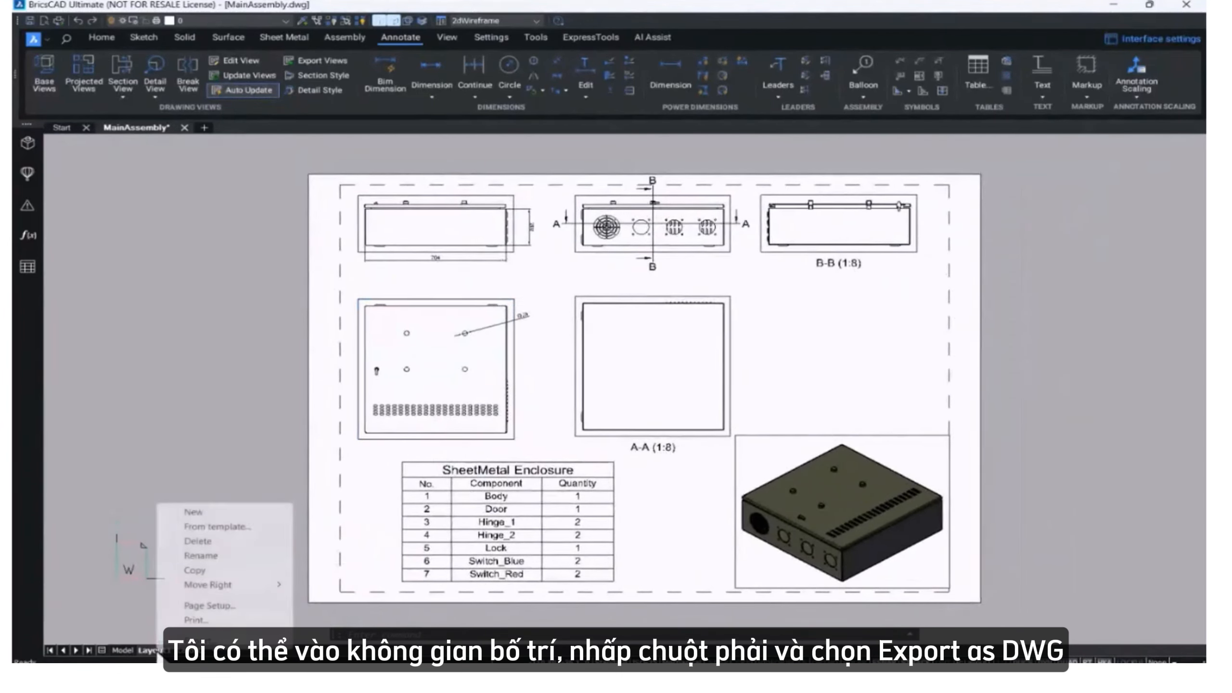
pyautogui.click(200, 636)
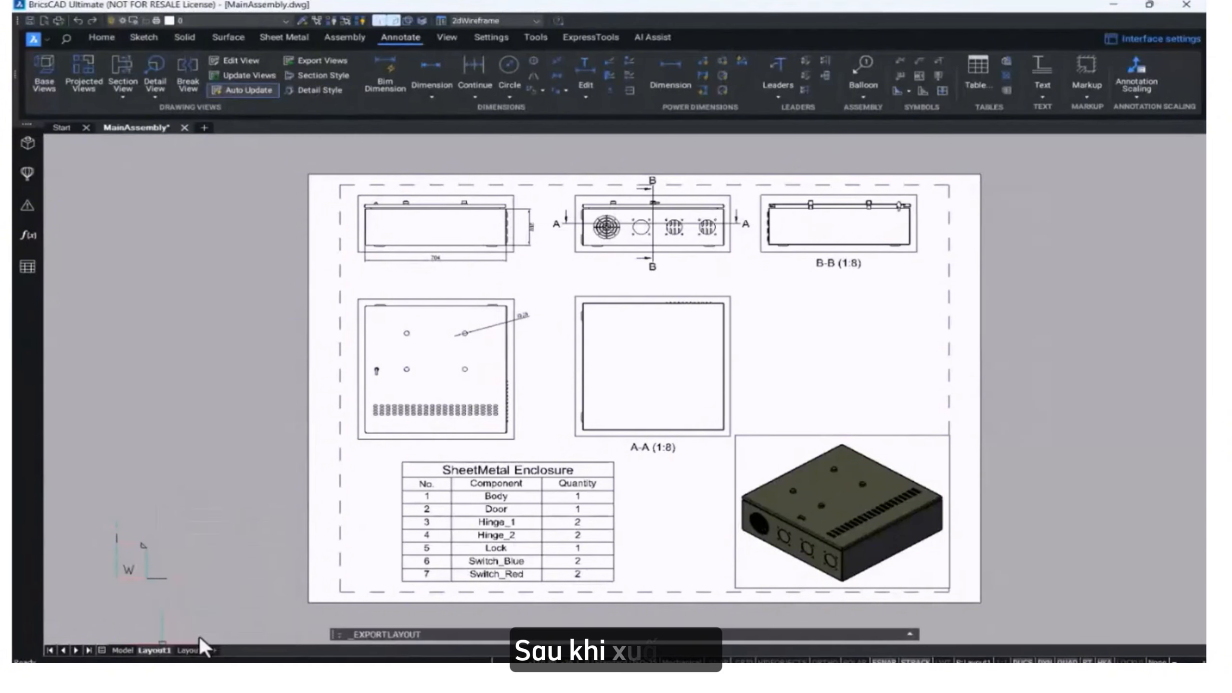
pyautogui.click(323, 182)
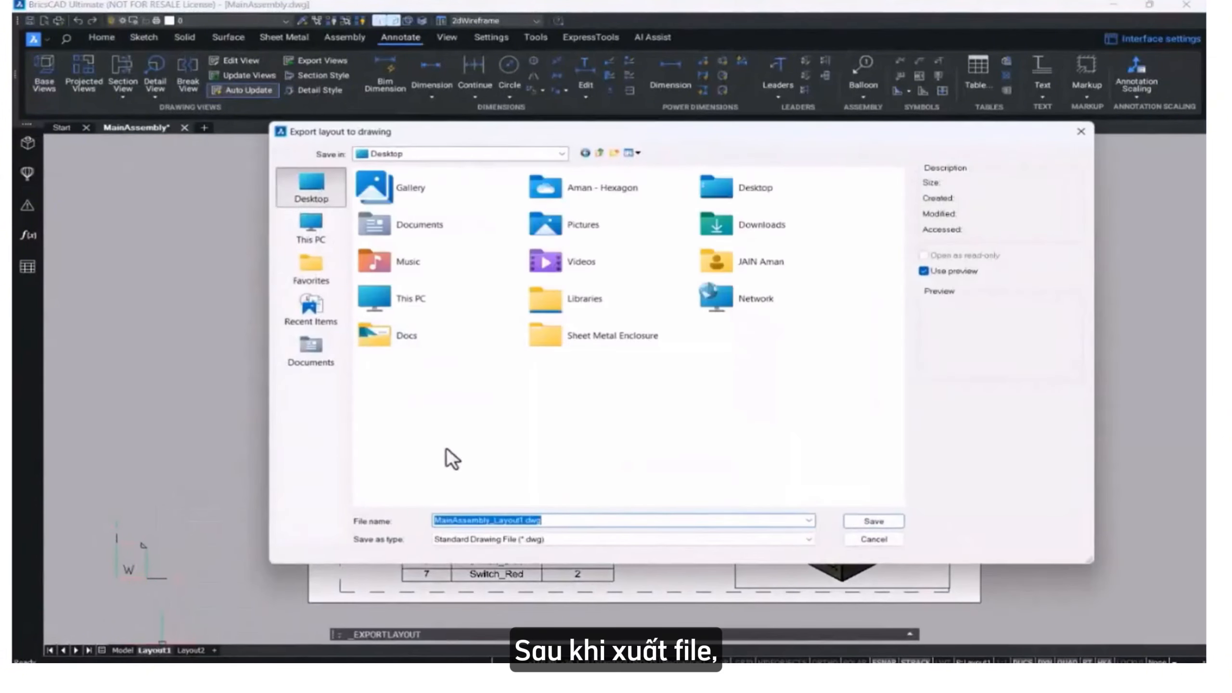
pyautogui.doubleClick(600, 336)
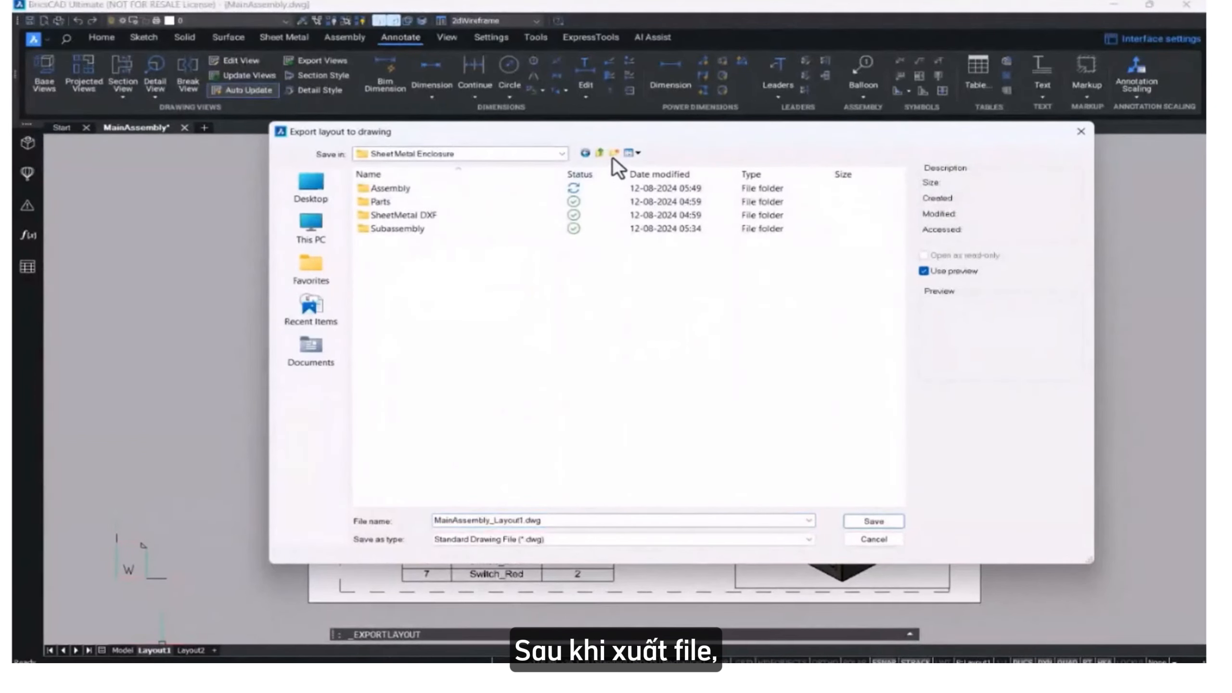
# Create a new folder named "2D Extraction" inside the Sheet Metal Enclosure folder and open it.
pyautogui.hotkey('ctrl', 'shift', 'n')
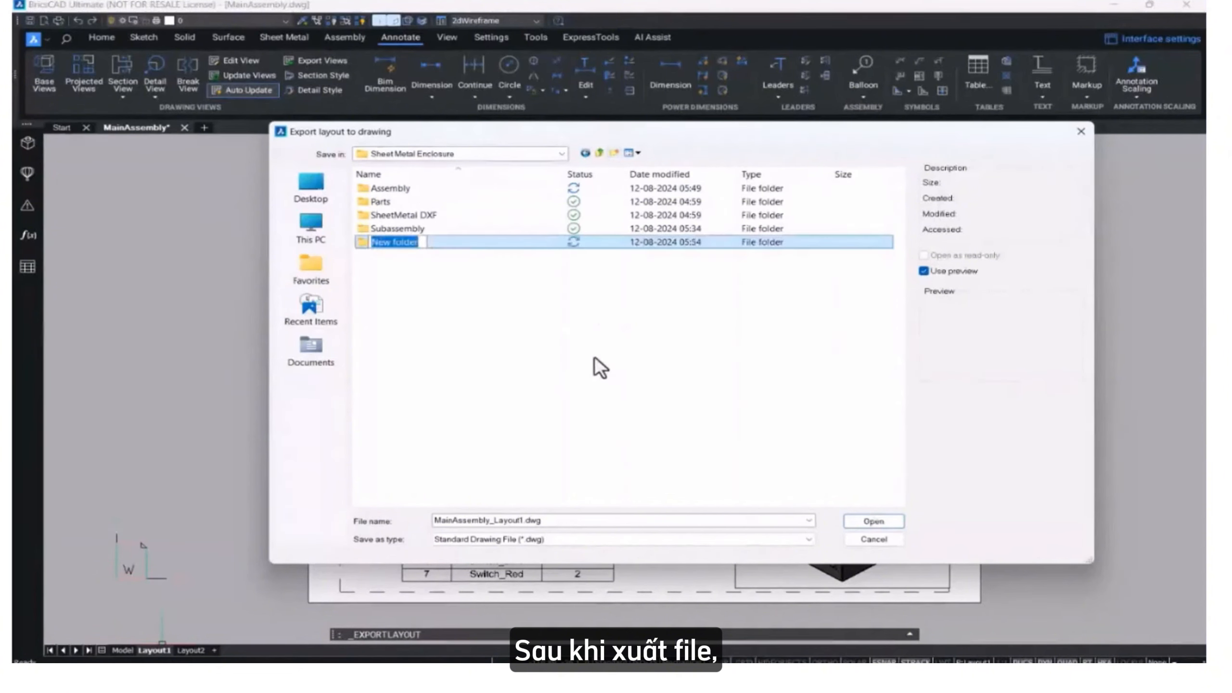
pyautogui.write('2D Exp')
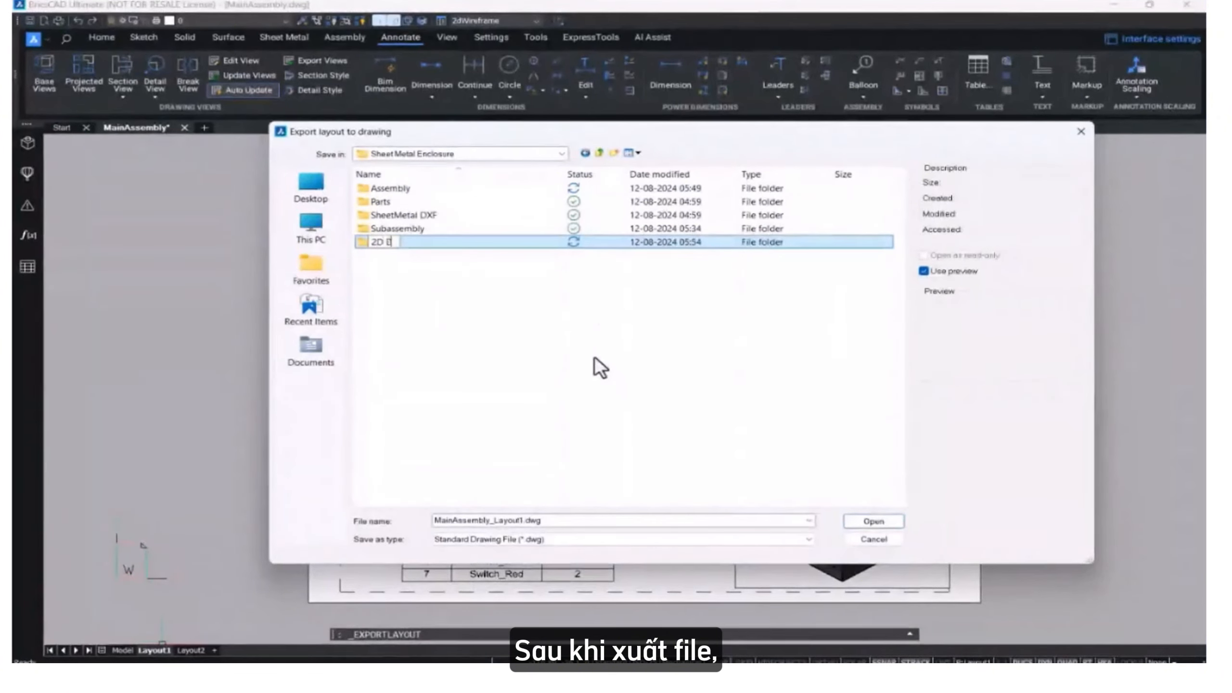
pyautogui.press('BackSpace')
pyautogui.press('BackSpace')
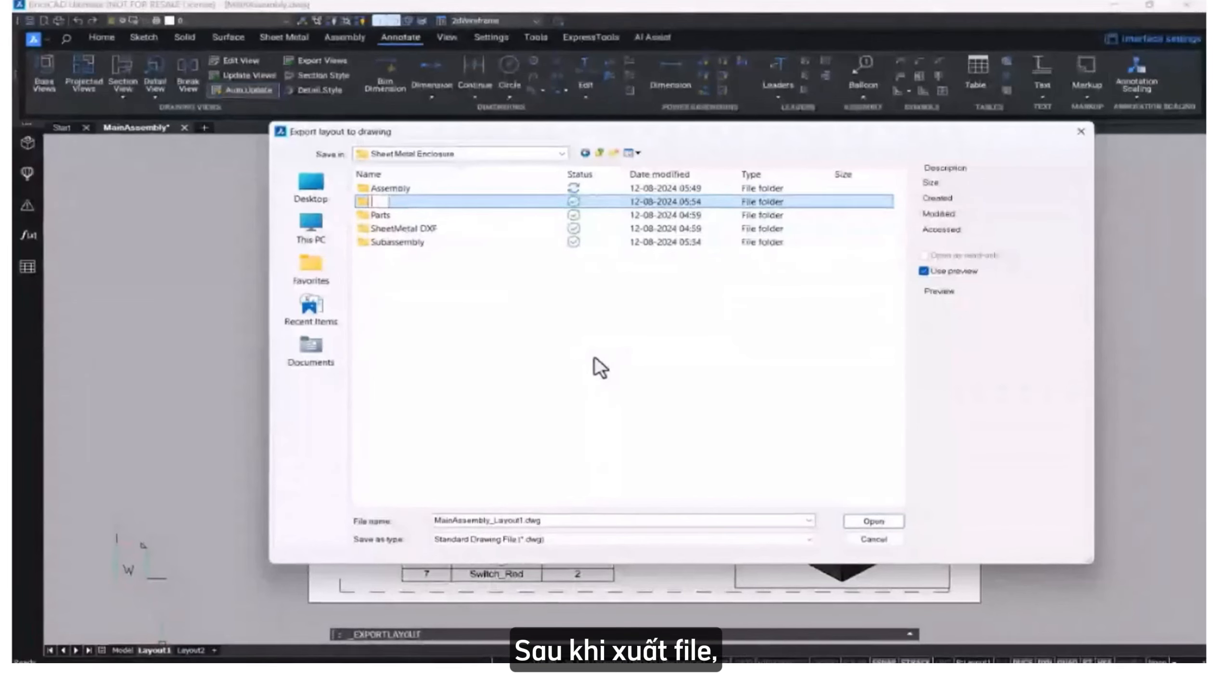
pyautogui.write('2D E')
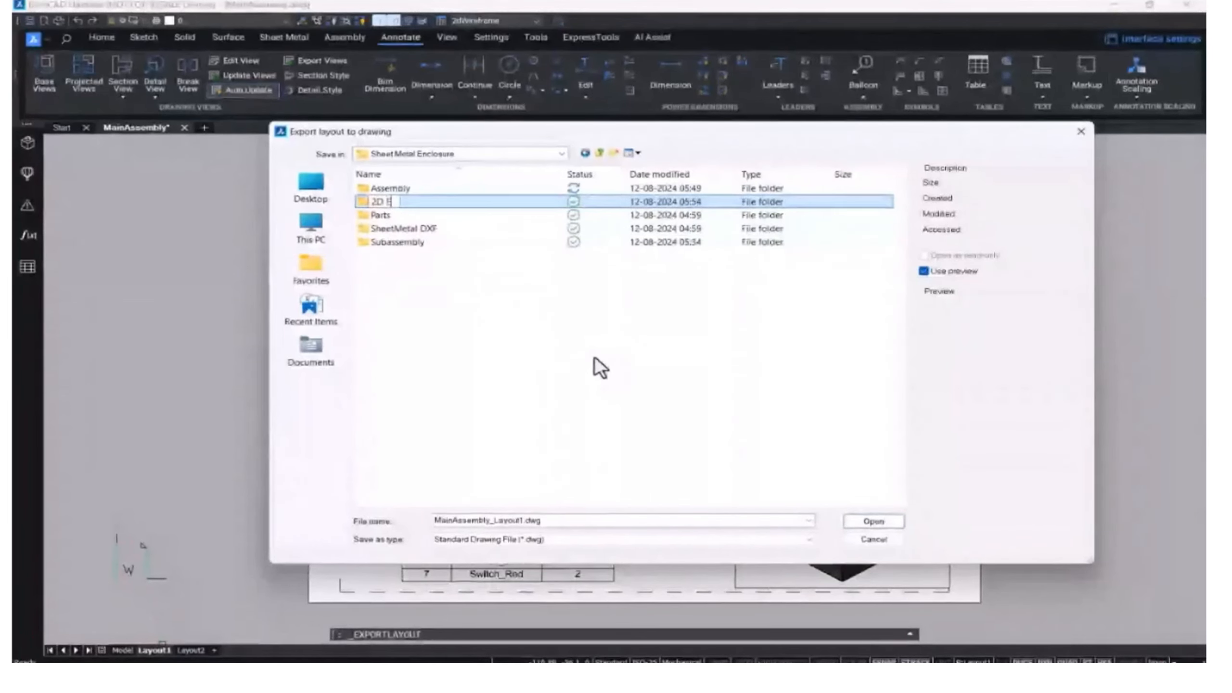
pyautogui.write('xtractio')
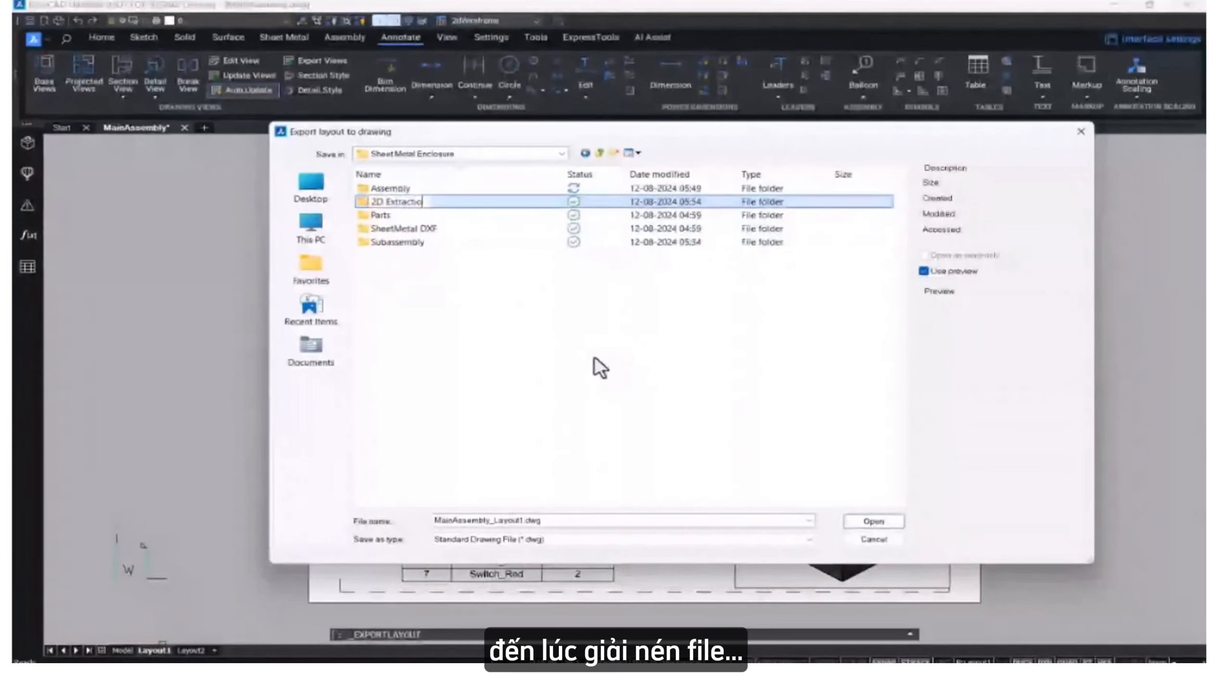
pyautogui.write('n')
pyautogui.press('Return')
pyautogui.press('Return')
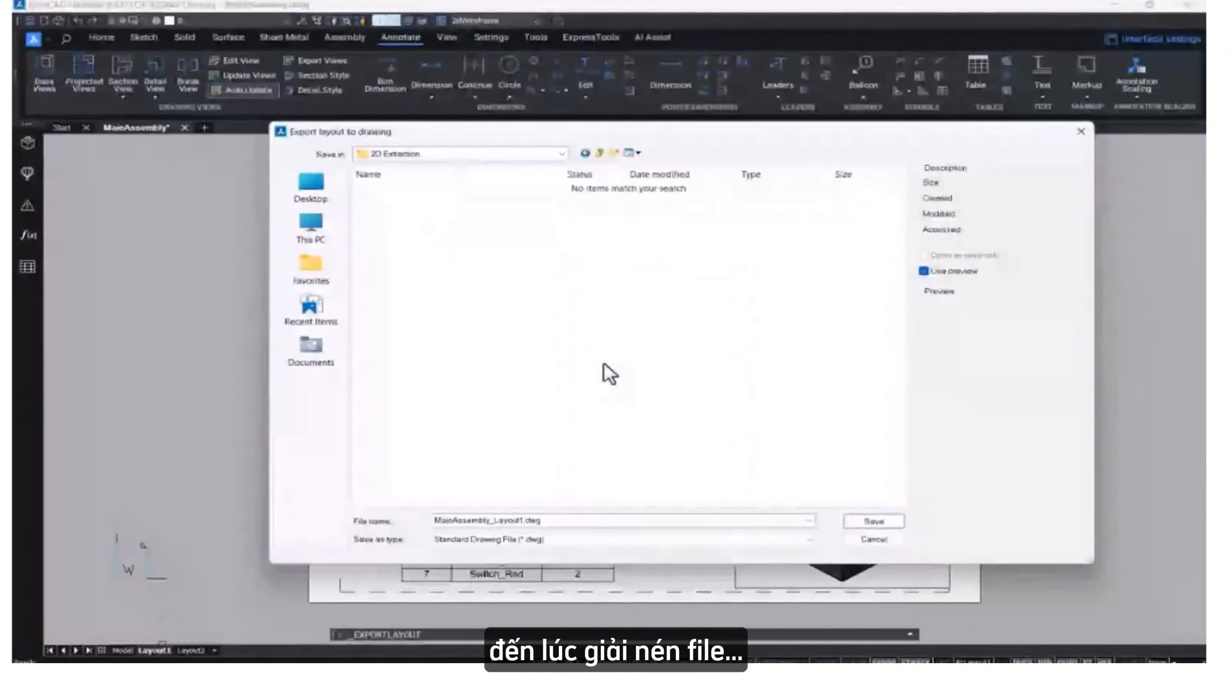
# Save the exported layout as MainAssembly_Layout1.dwg and open the created file.
pyautogui.click(857, 523)
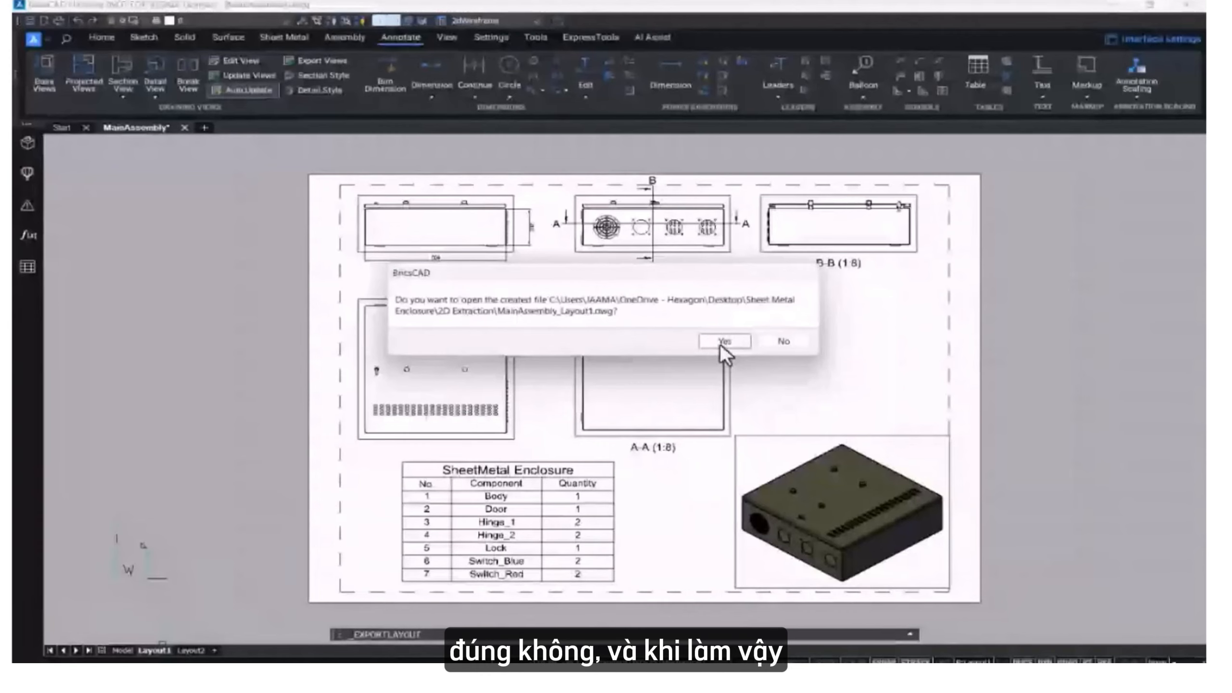
pyautogui.click(721, 344)
pyautogui.moveTo(721, 346); pyautogui.dragTo(896, 319, button='middle')
# Inspect the bill of materials table, the A-A view border and the dimensions in the exported drawing.
pyautogui.click(419, 473)
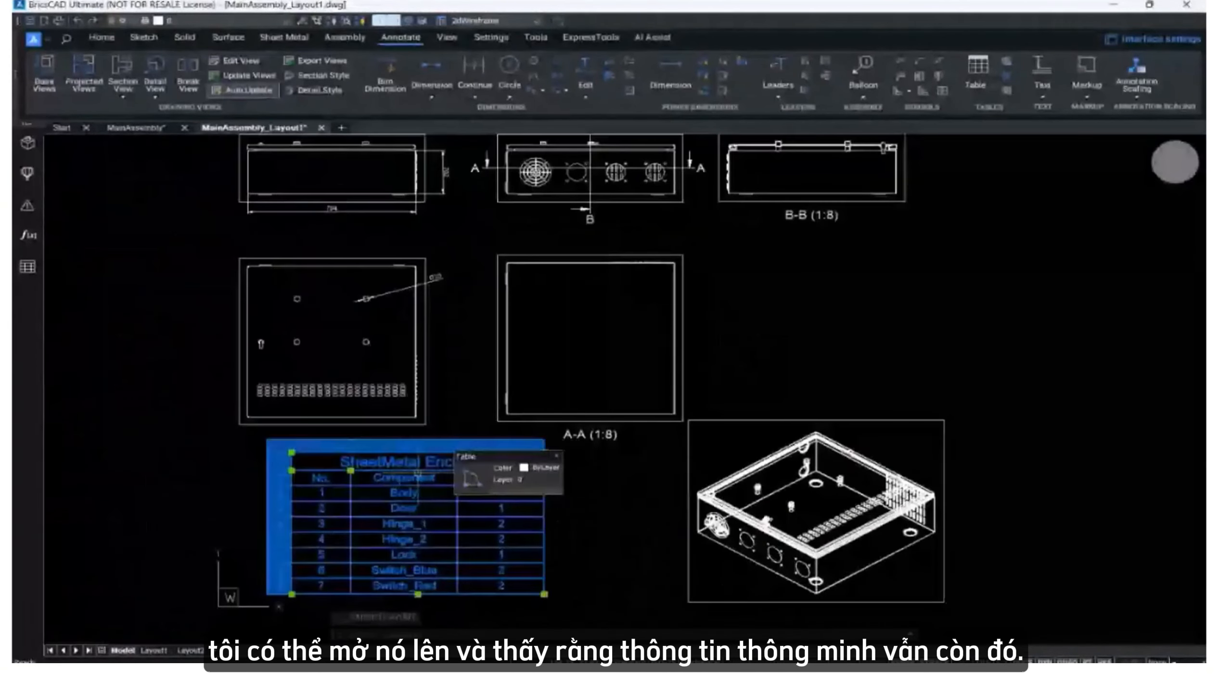
pyautogui.click(577, 419)
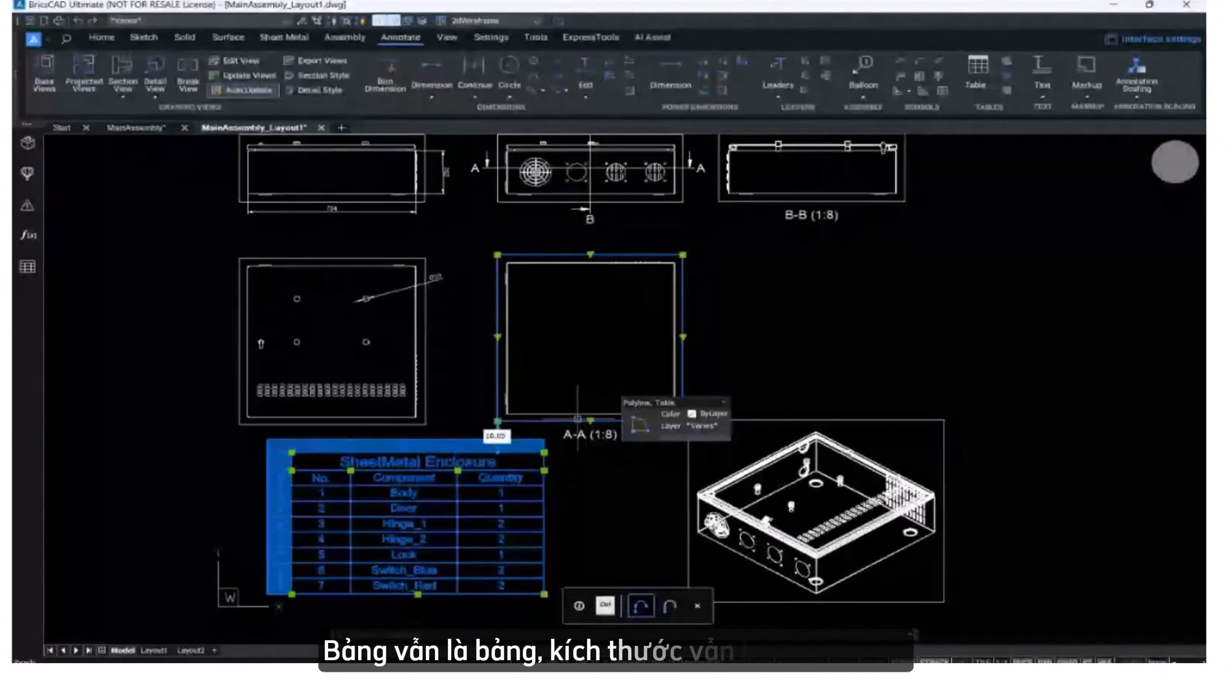
pyautogui.moveTo(691, 326); pyautogui.dragTo(679, 345, button='middle')
pyautogui.press('Escape')
pyautogui.moveTo(793, 342)
pyautogui.mouseDown(button='middle')
pyautogui.moveTo(712, 321)
pyautogui.moveTo(749, 386)
pyautogui.mouseUp(button='middle')
pyautogui.scroll(-2, 712, 320)
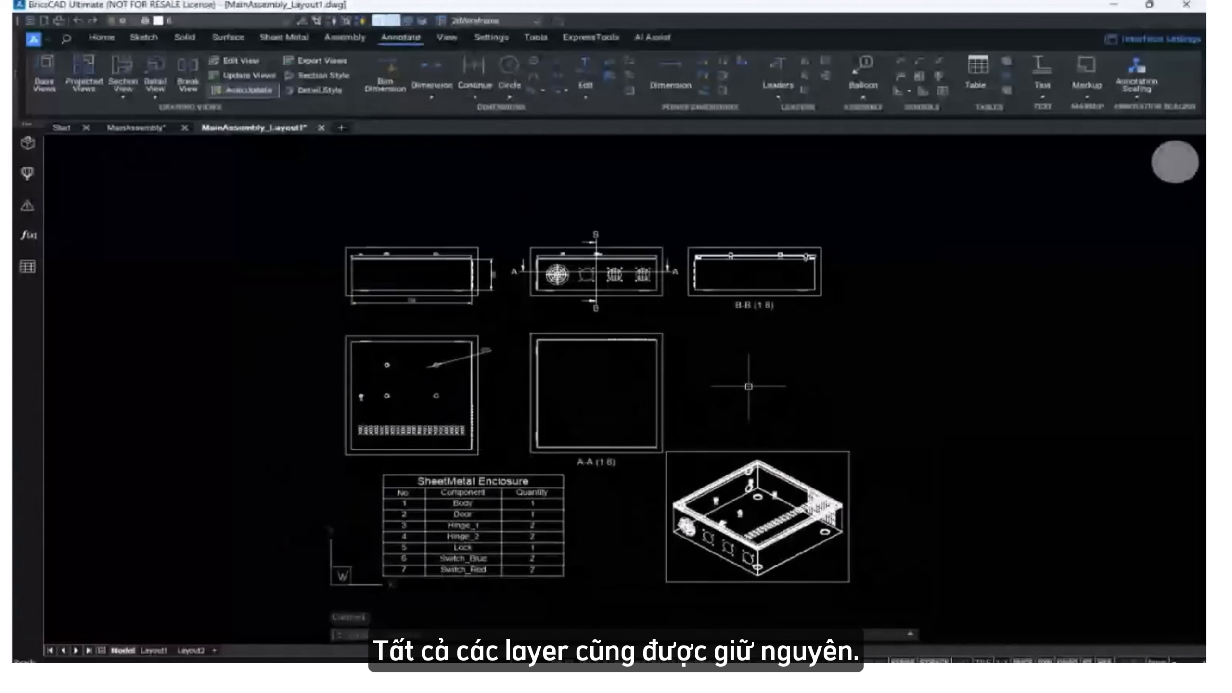
pyautogui.scroll(3, 506, 321)
pyautogui.scroll(3, 326, 283)
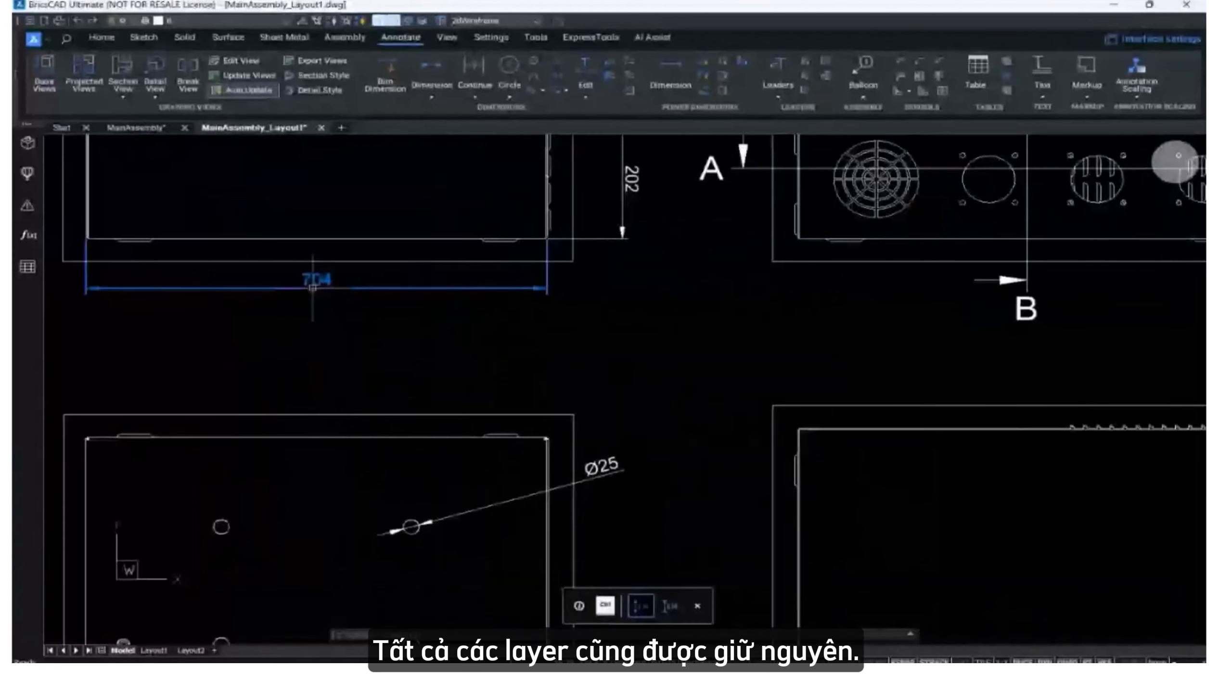
# Change the colour of the BM_Hatching layer to red (index colour 1).
pyautogui.scroll(-3, 353, 313)
pyautogui.scroll(-3, 409, 342)
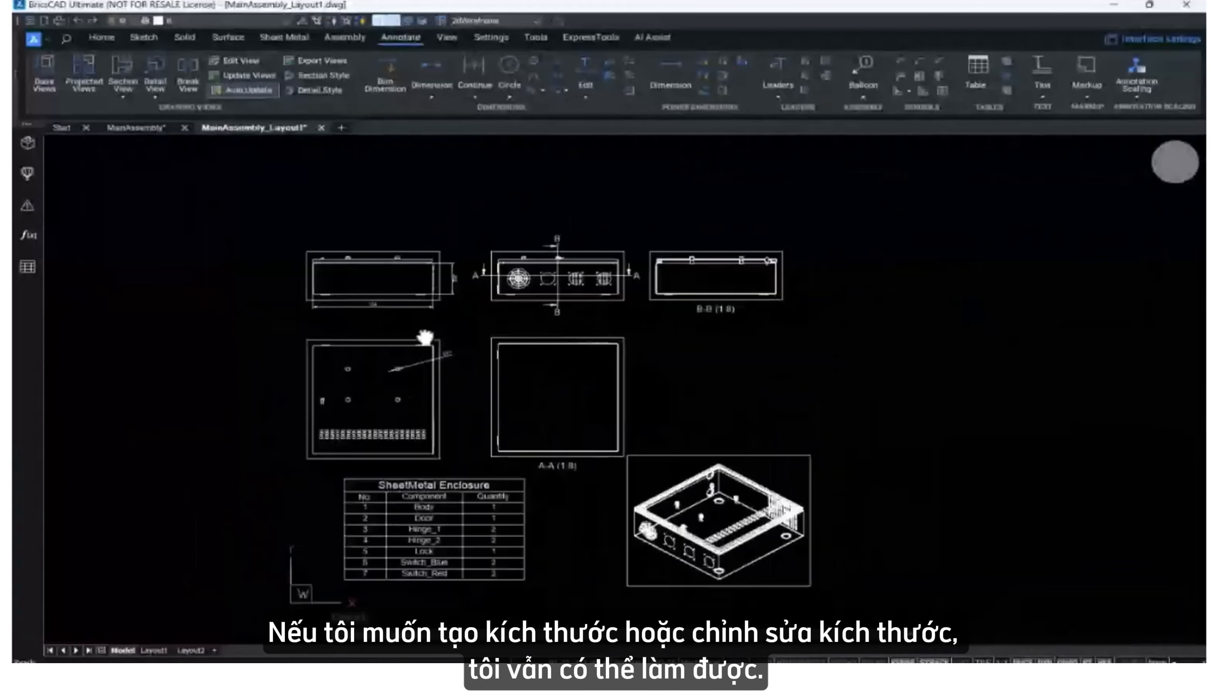
pyautogui.click(256, 22)
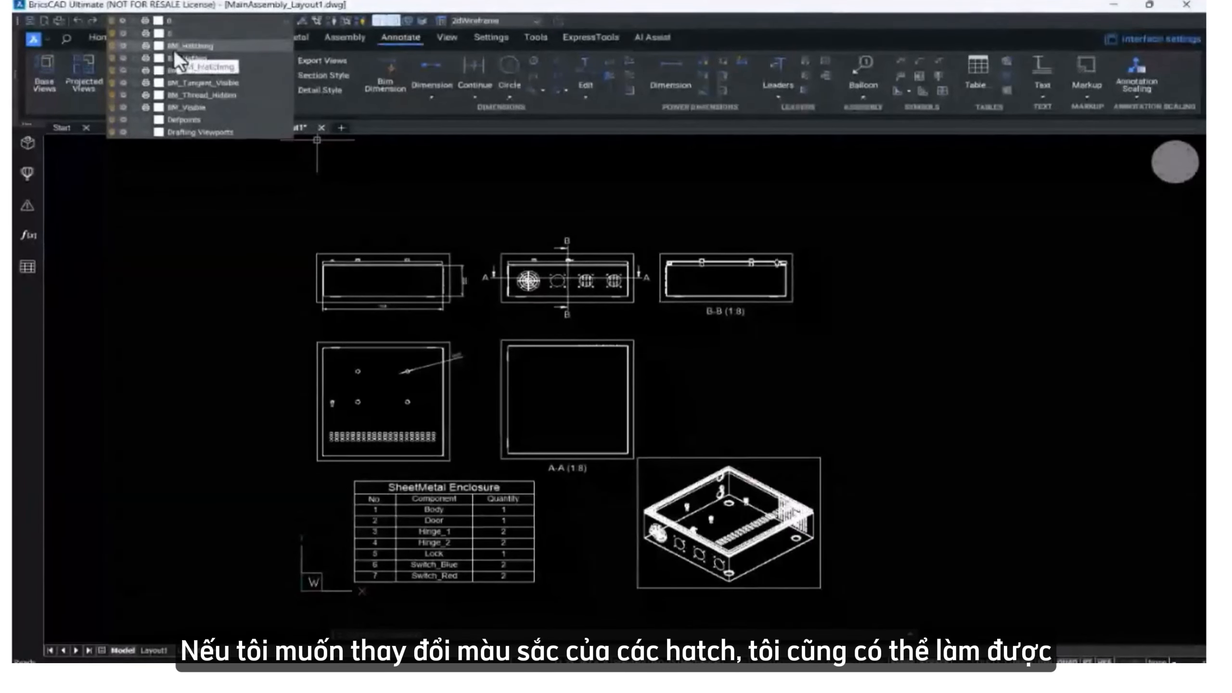
pyautogui.click(158, 46)
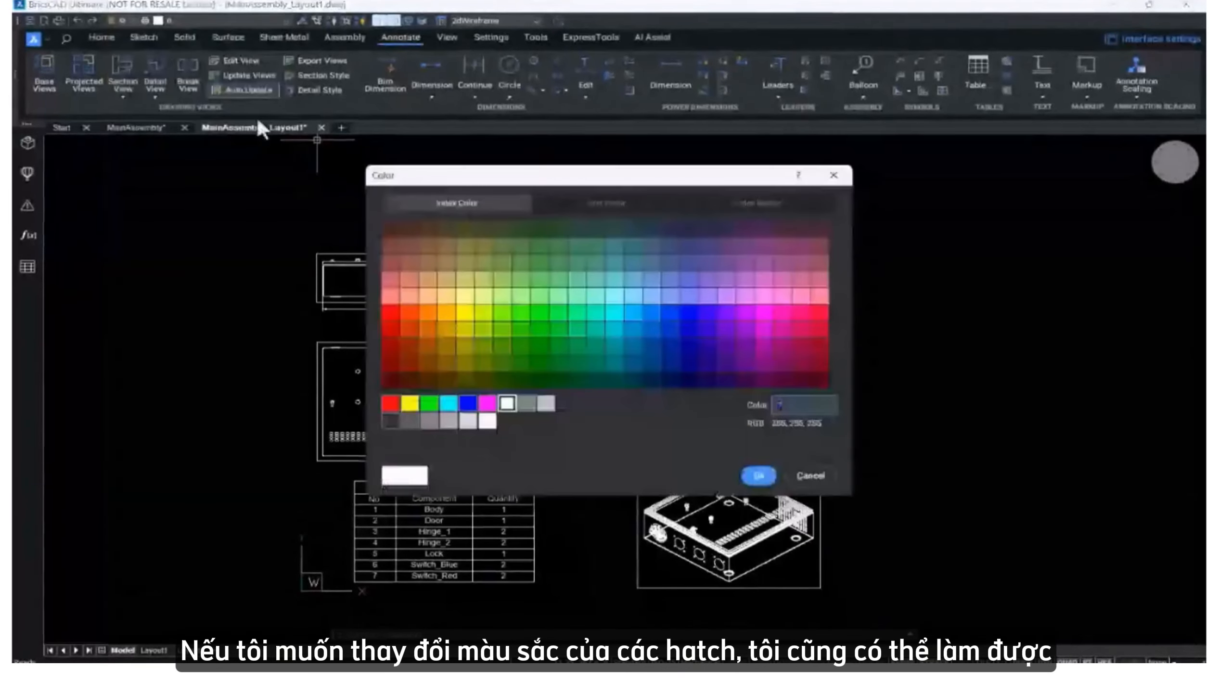
pyautogui.click(391, 404)
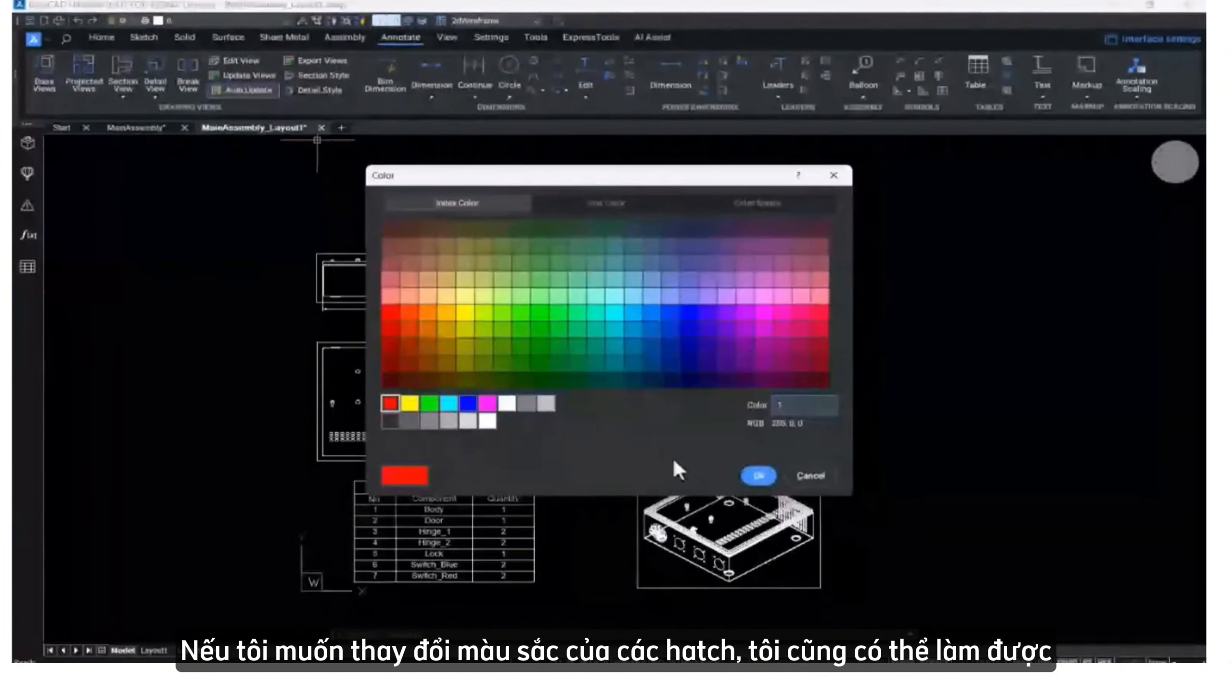
pyautogui.click(758, 476)
# Examine the A-A and B-B section views up close to check the hatching colour.
pyautogui.scroll(5, 613, 347)
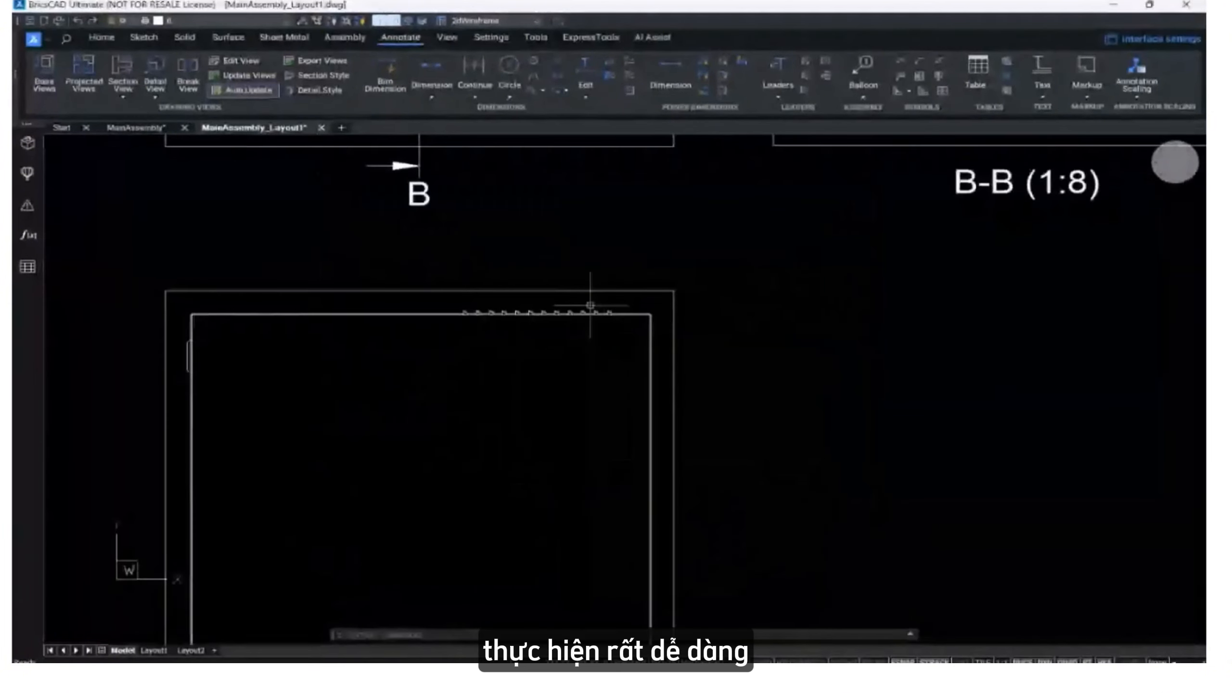
pyautogui.scroll(5, 590, 305)
pyautogui.scroll(-10, 553, 341)
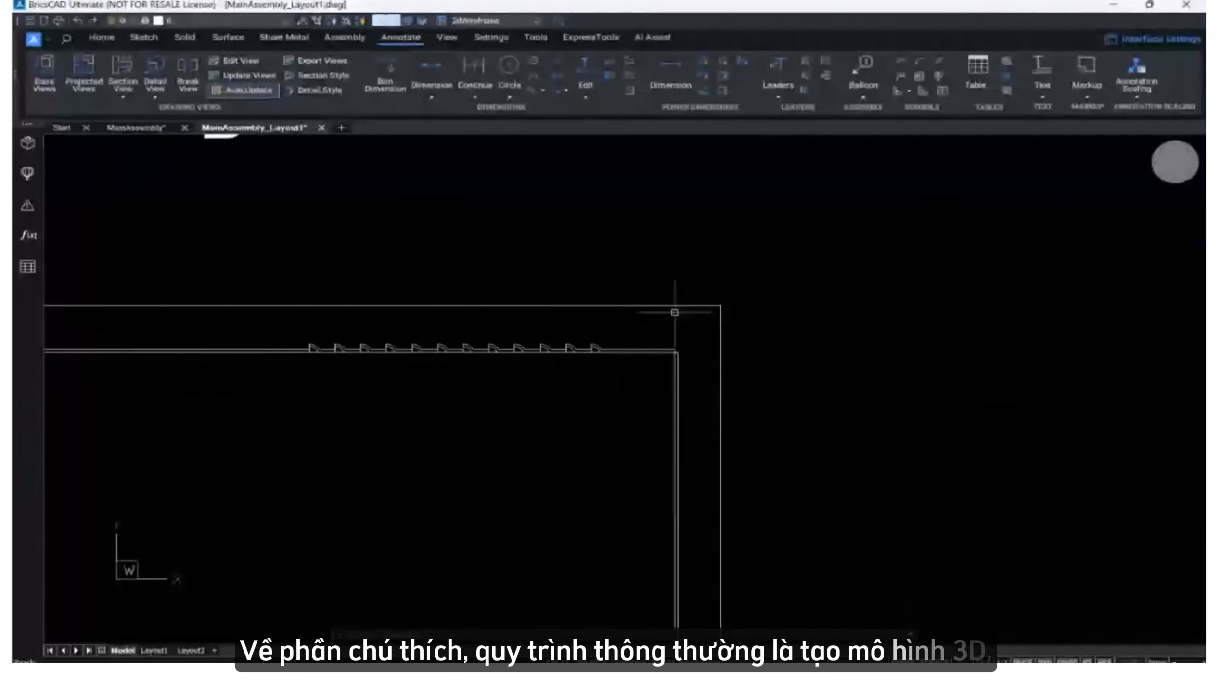
pyautogui.scroll(10, 716, 265)
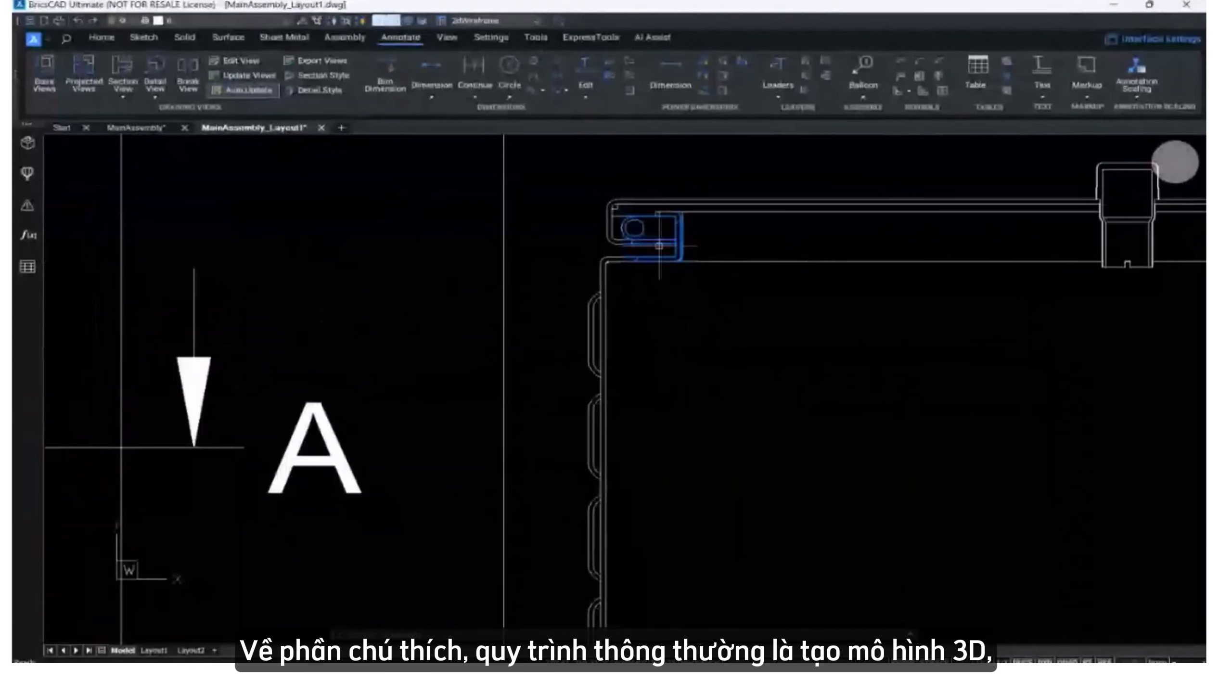
pyautogui.scroll(7, 659, 246)
pyautogui.scroll(-7, 634, 287)
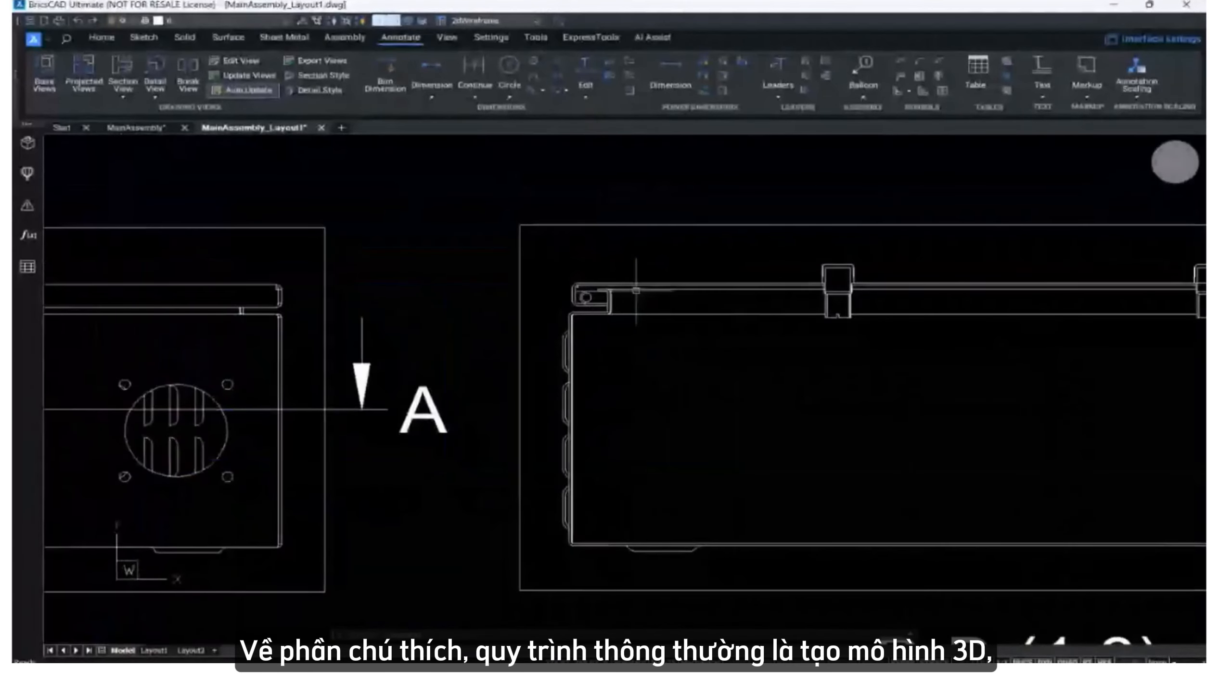
pyautogui.scroll(8, 636, 290)
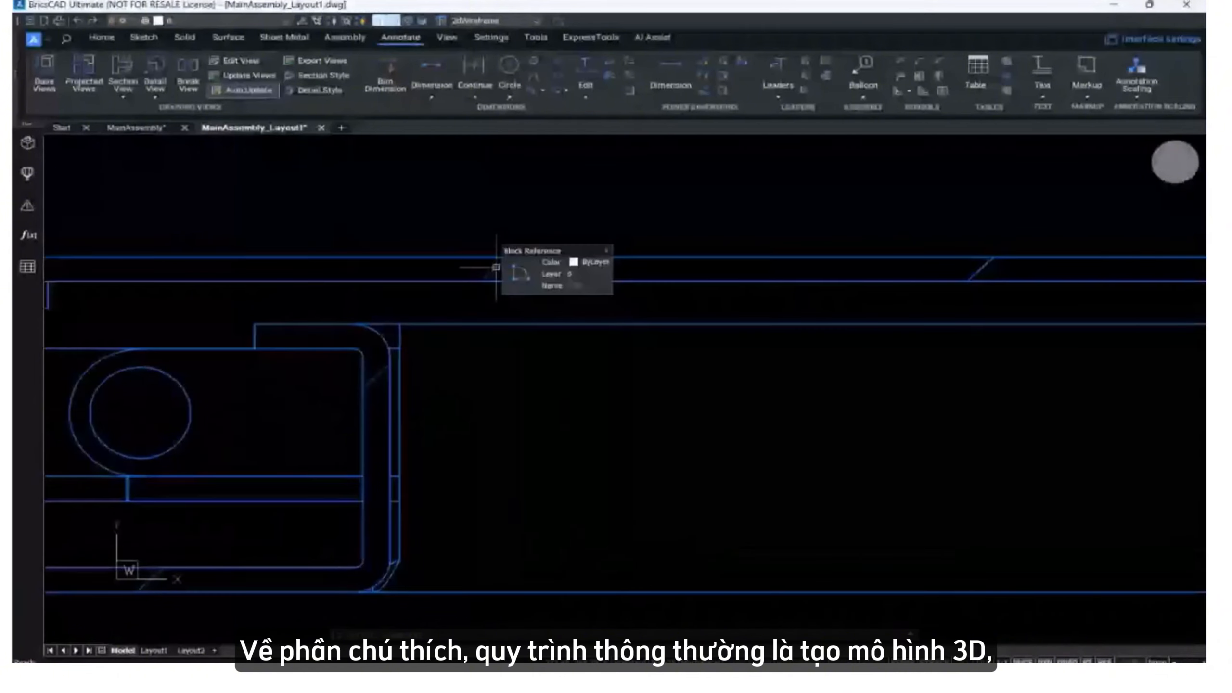
pyautogui.scroll(-8, 495, 267)
pyautogui.moveTo(233, 150); pyautogui.dragTo(438, 148, button='middle')
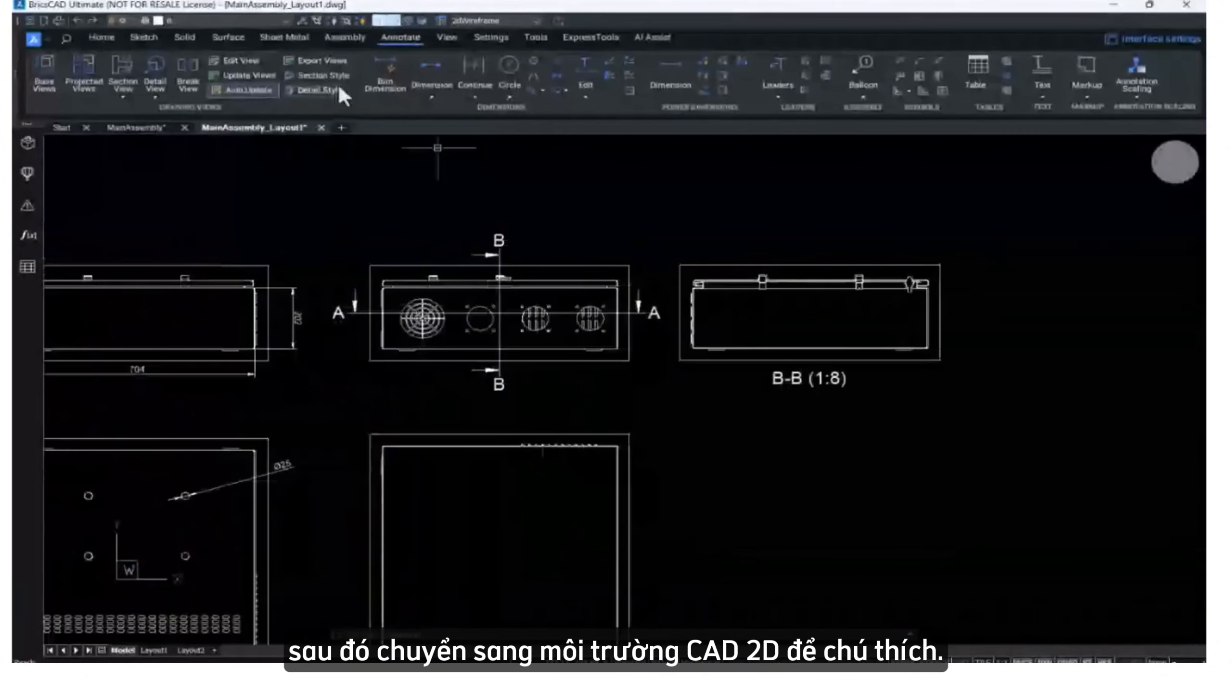
# Change the colour of the BM_Visible layer to cyan (index colour 4) and review the whole drawing.
pyautogui.click(261, 19)
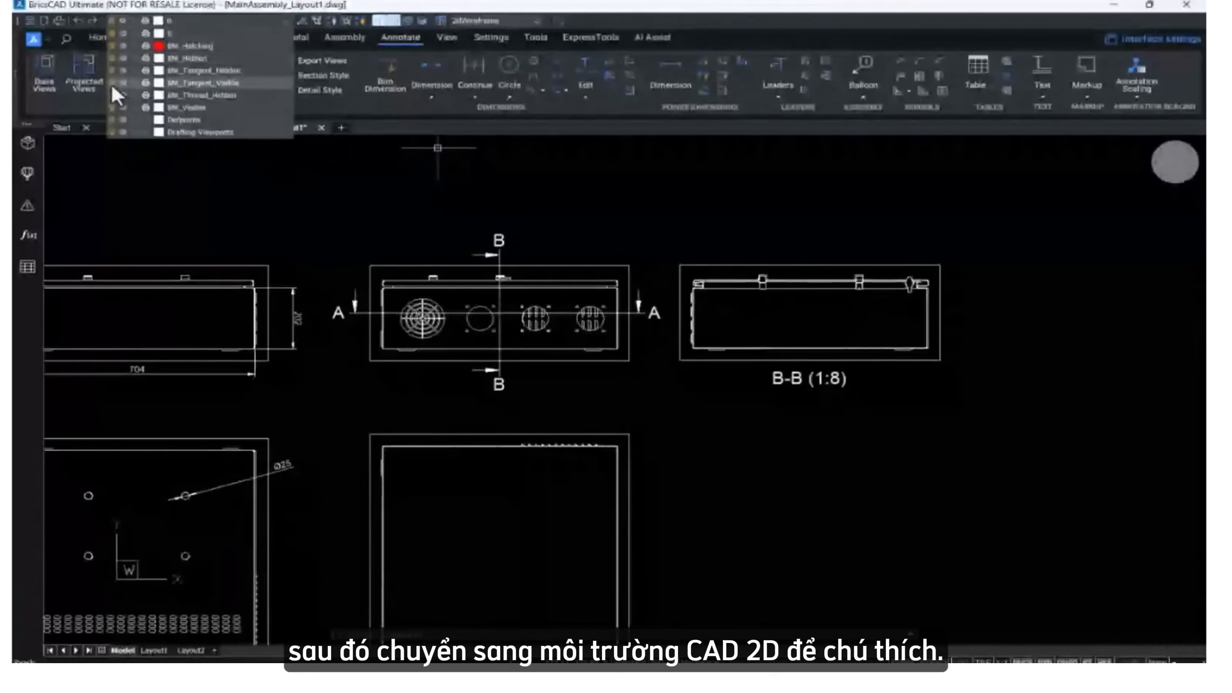
pyautogui.click(152, 107)
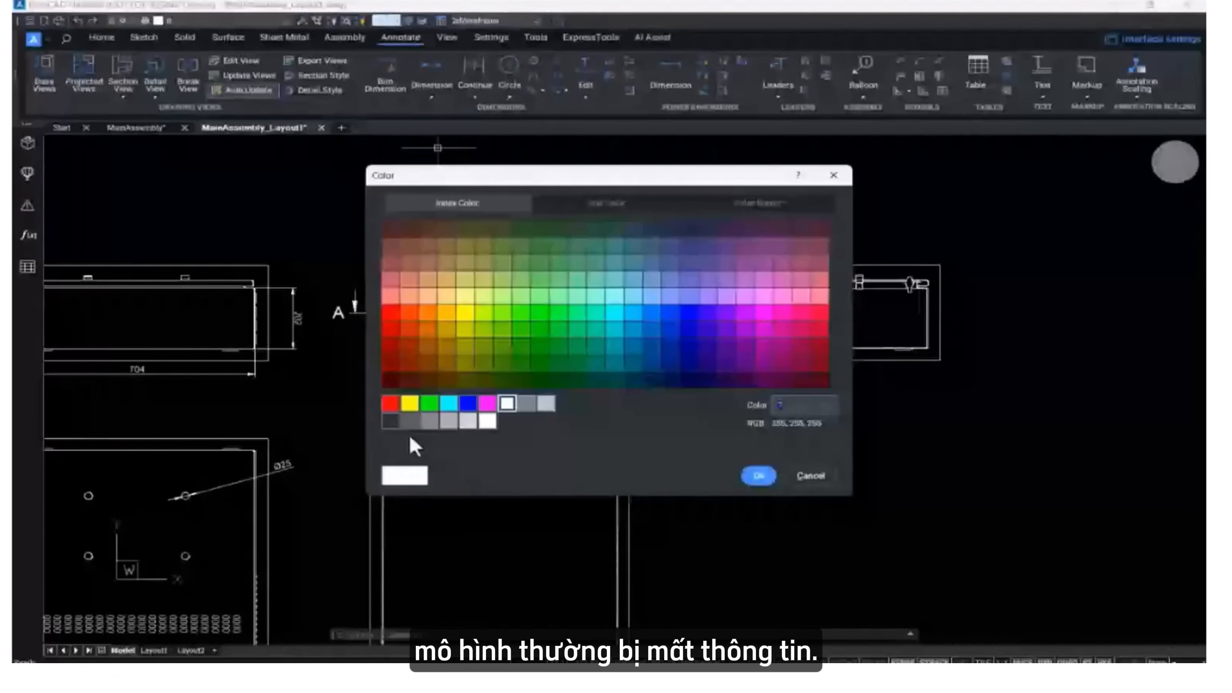
pyautogui.click(456, 403)
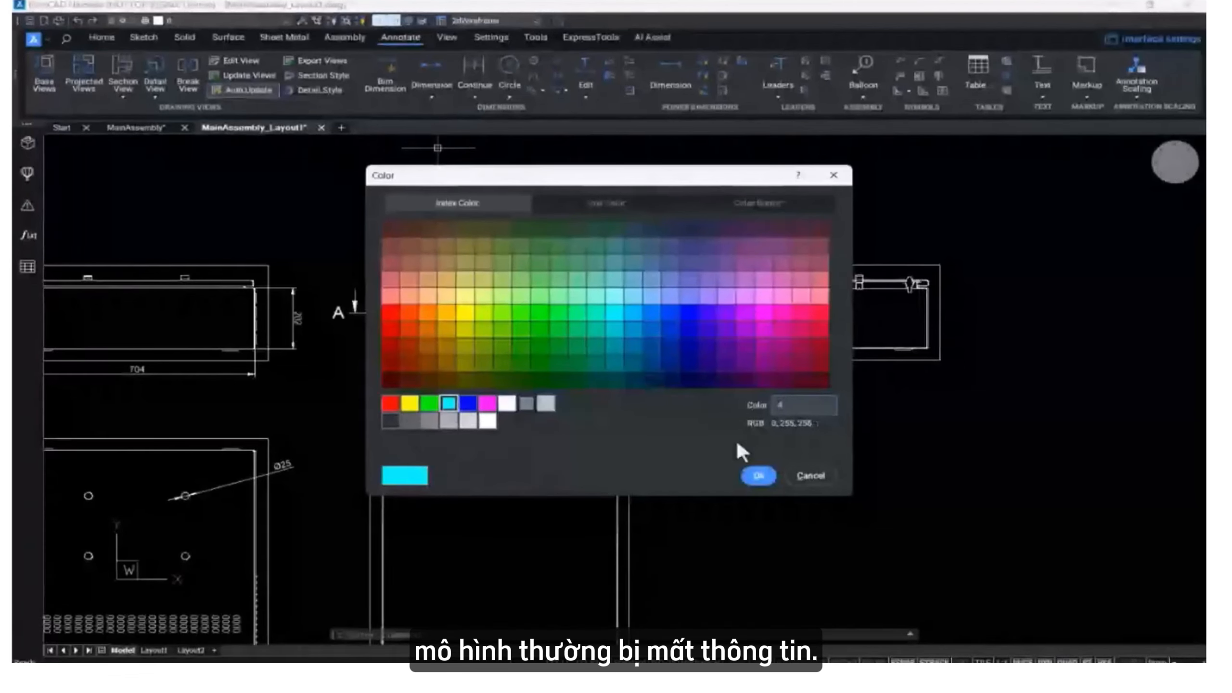
pyautogui.click(755, 472)
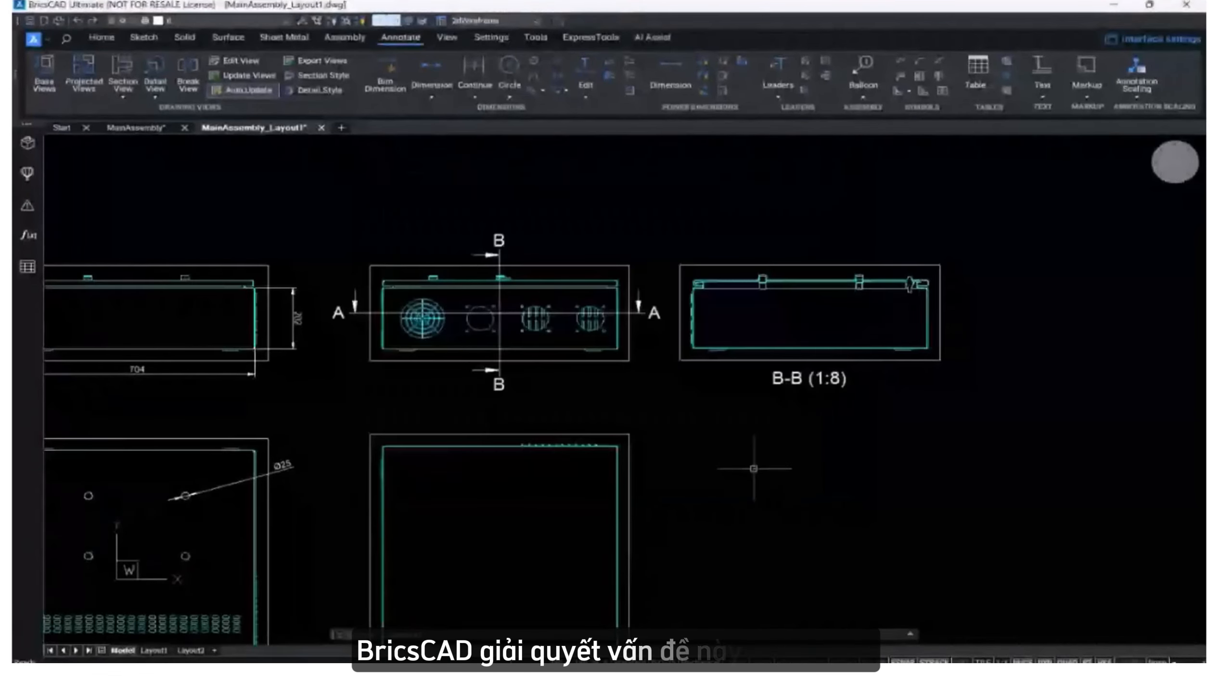
pyautogui.scroll(-3, 753, 469)
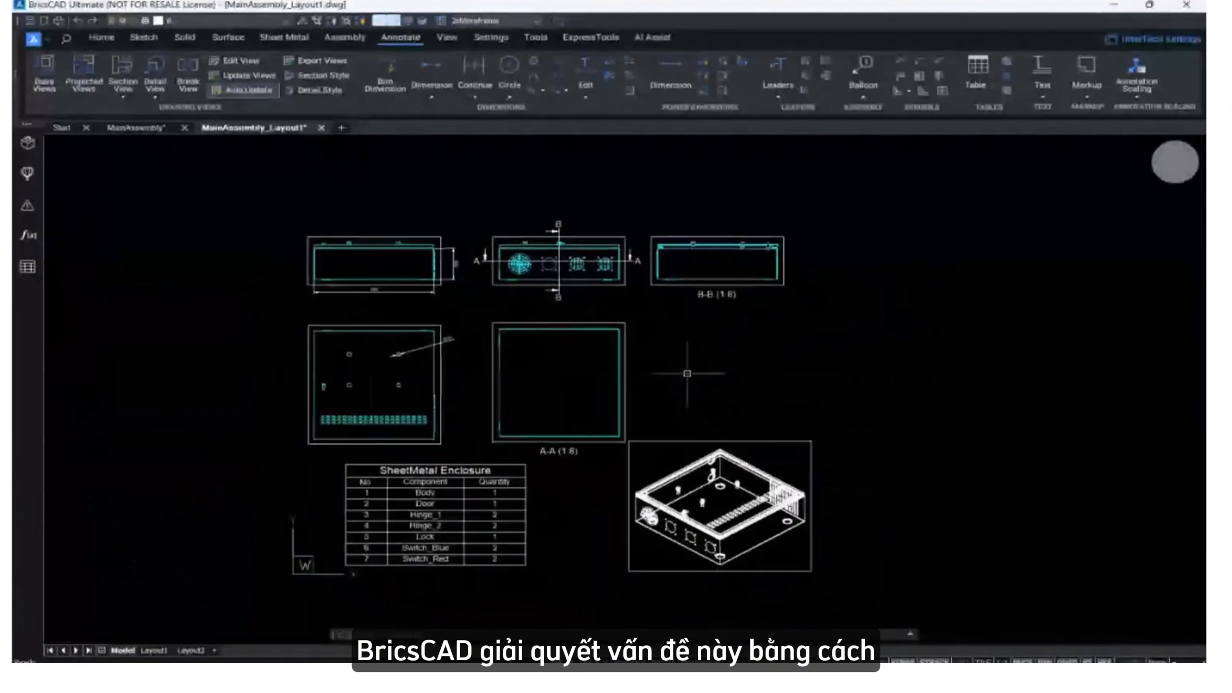
pyautogui.scroll(3, 715, 425)
pyautogui.middleClick(709, 371)
pyautogui.middleClick(709, 372)
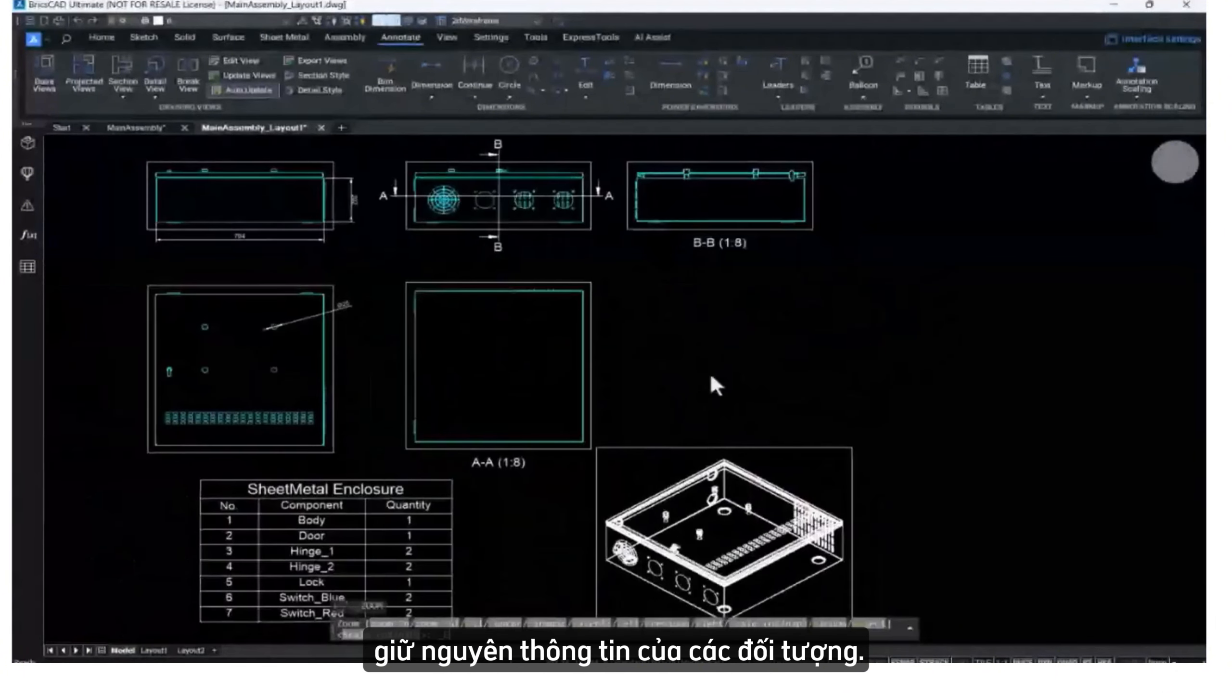